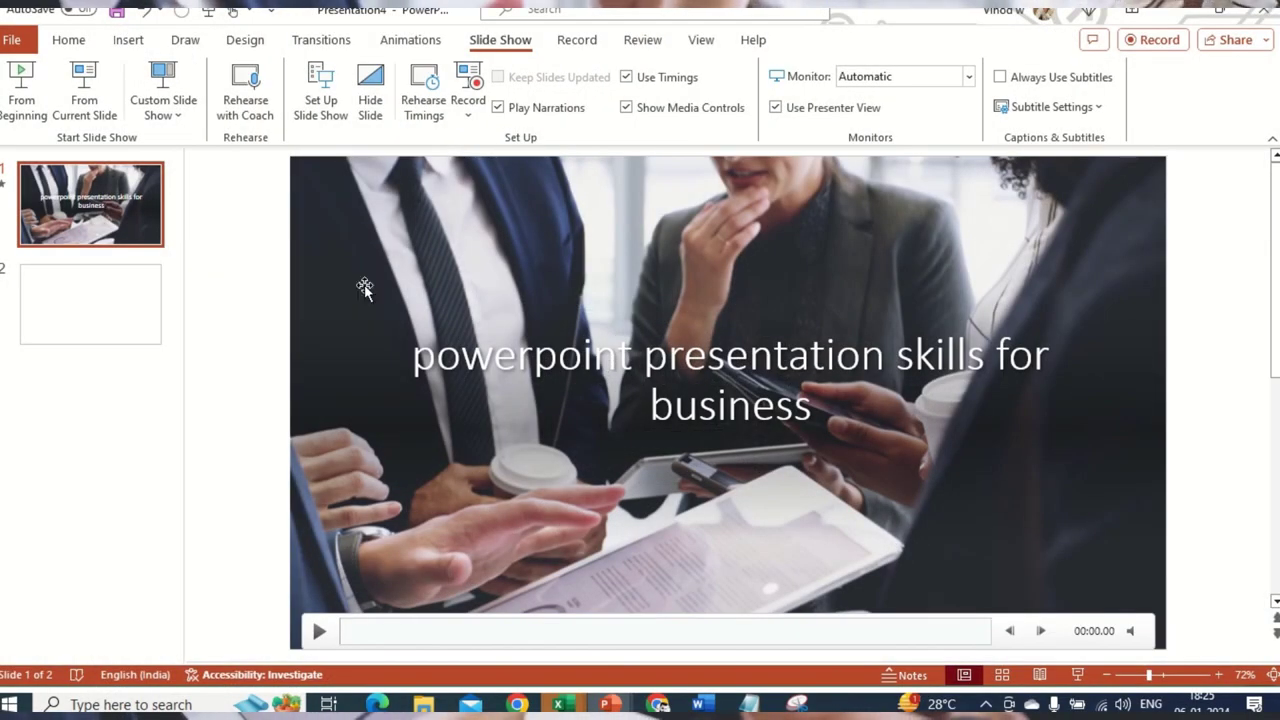
Check the title slide with the video, then return to the blank second slide.
click(131, 294)
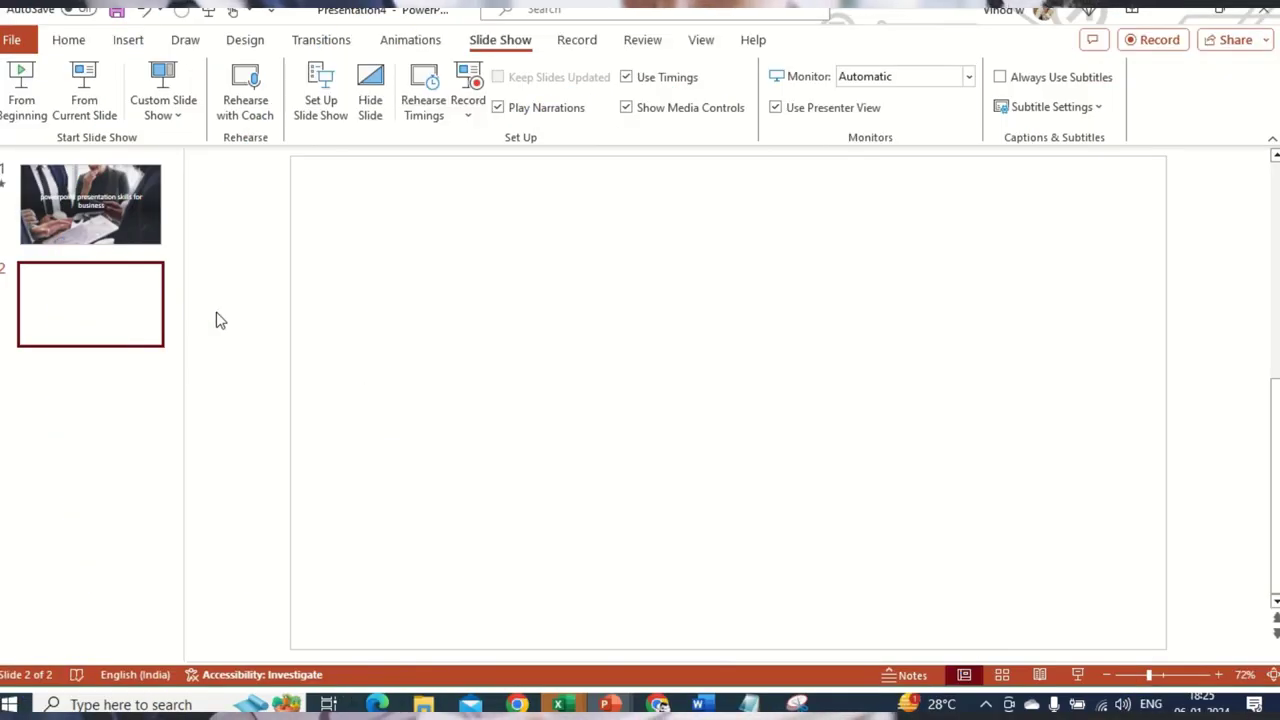
click(94, 245)
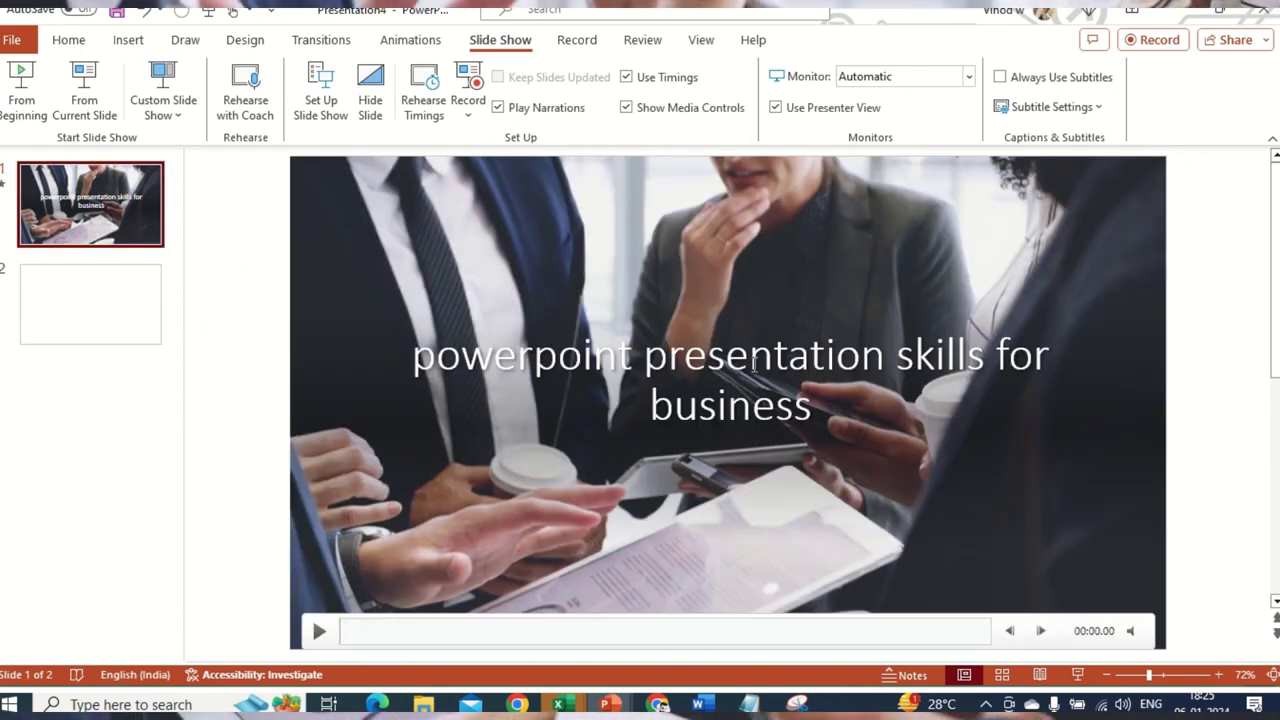
click(70, 336)
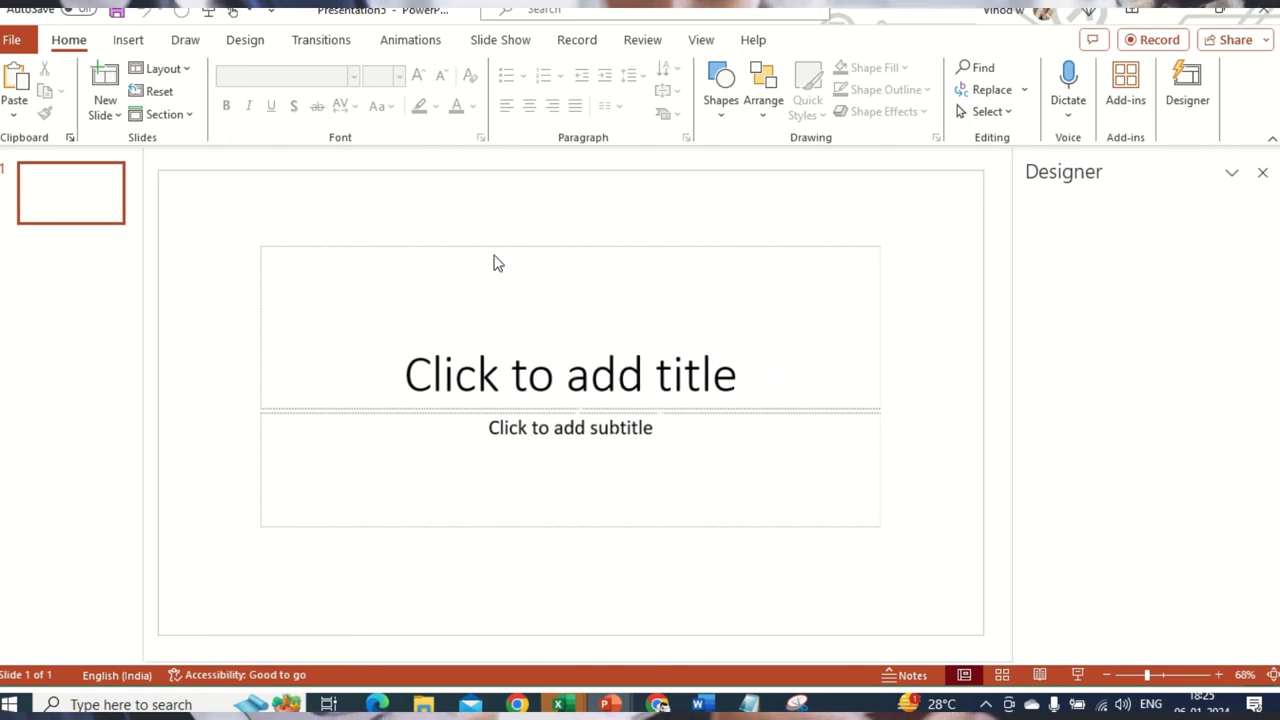
Close the Designer pane and relaunch PowerPoint from the Windows Start menu.
click(1262, 172)
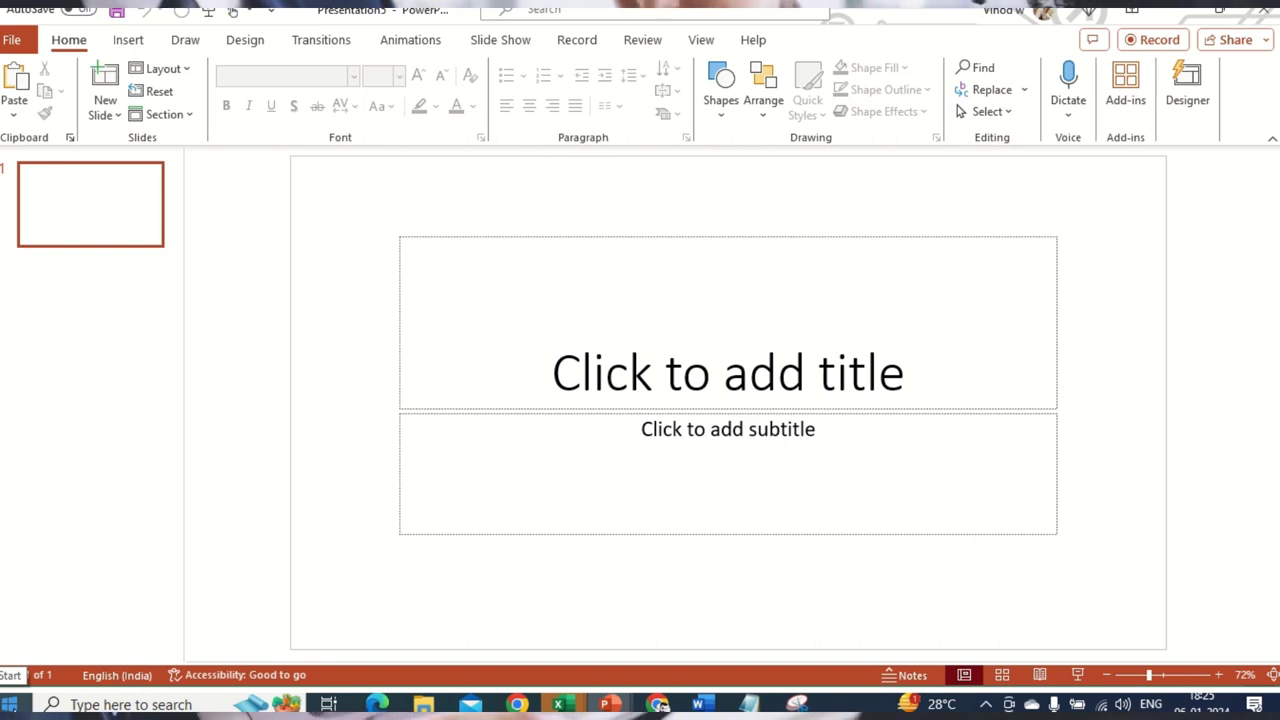
click(10, 705)
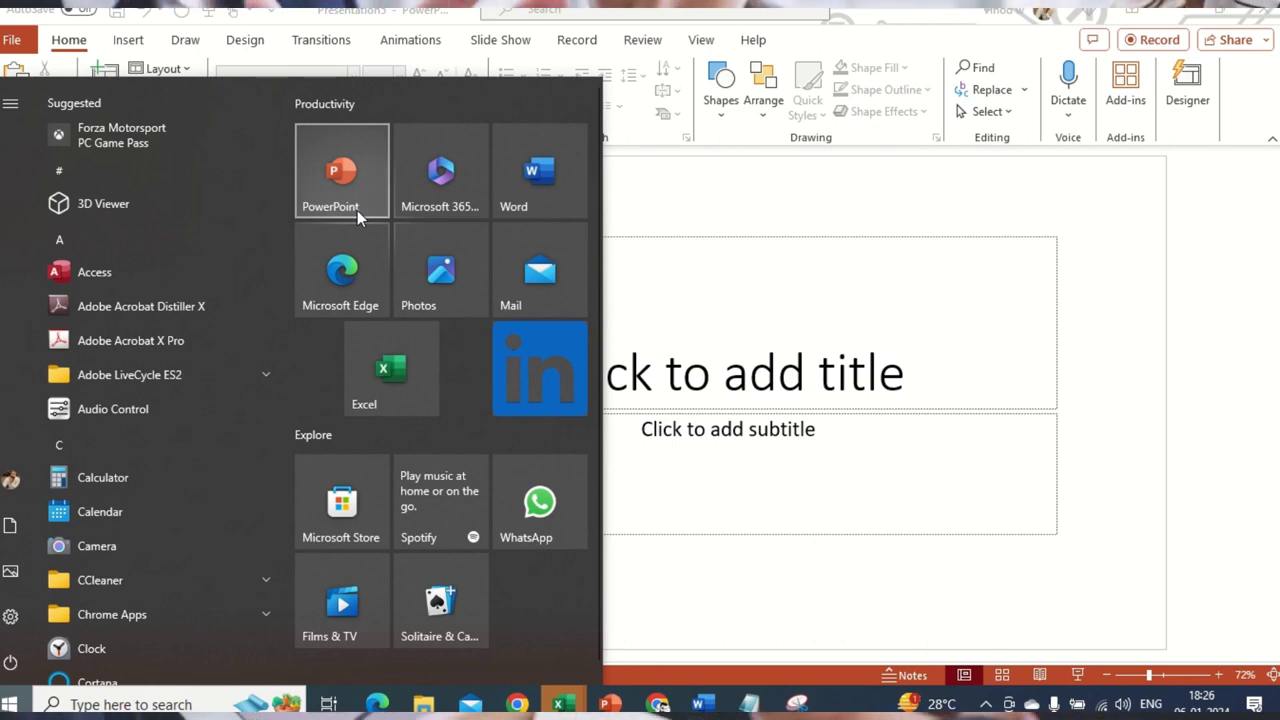
click(357, 210)
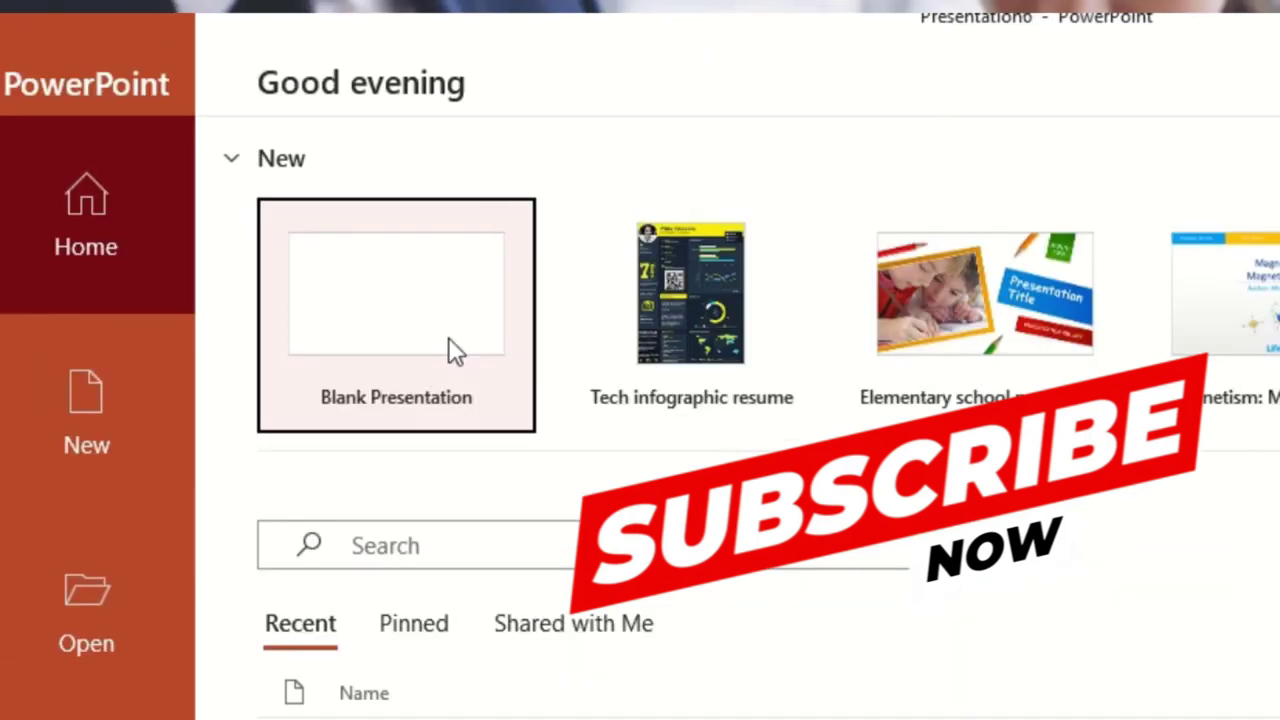
Create a Blank Presentation, browse the Designer ideas, then close the Designer pane.
click(273, 220)
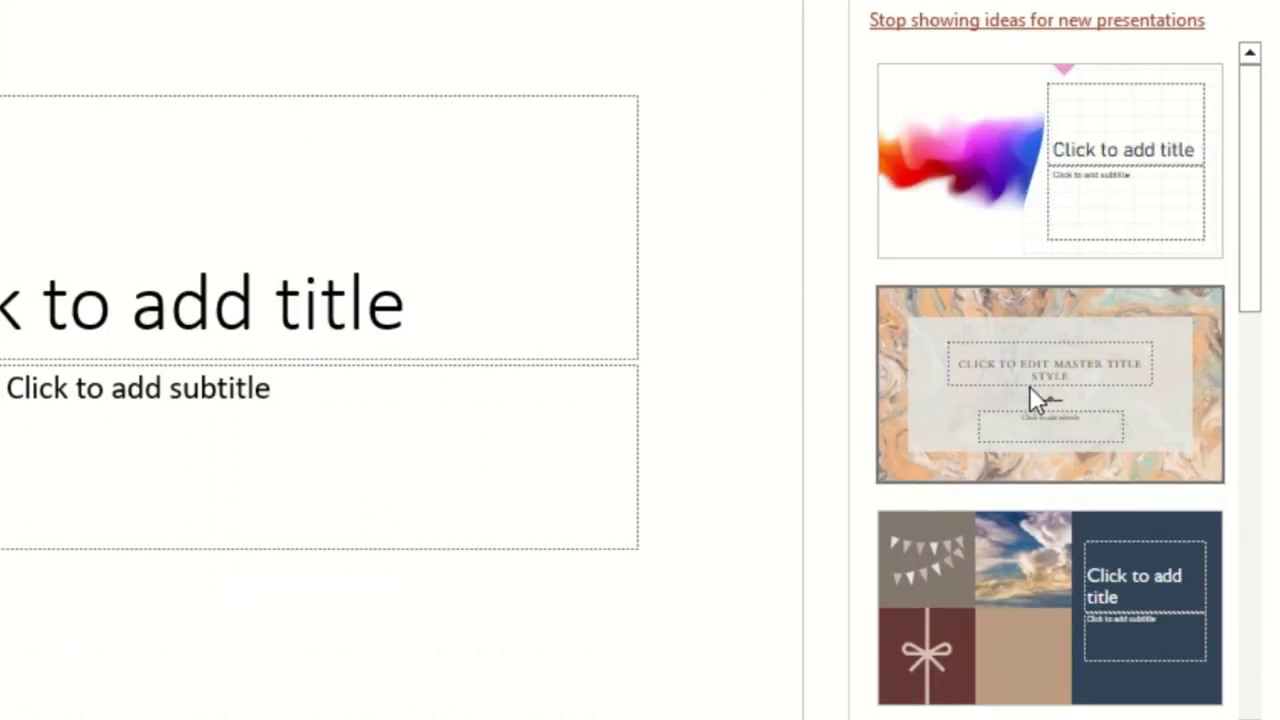
scroll(1034, 700, down, 3)
scroll(1109, 594, down, 5)
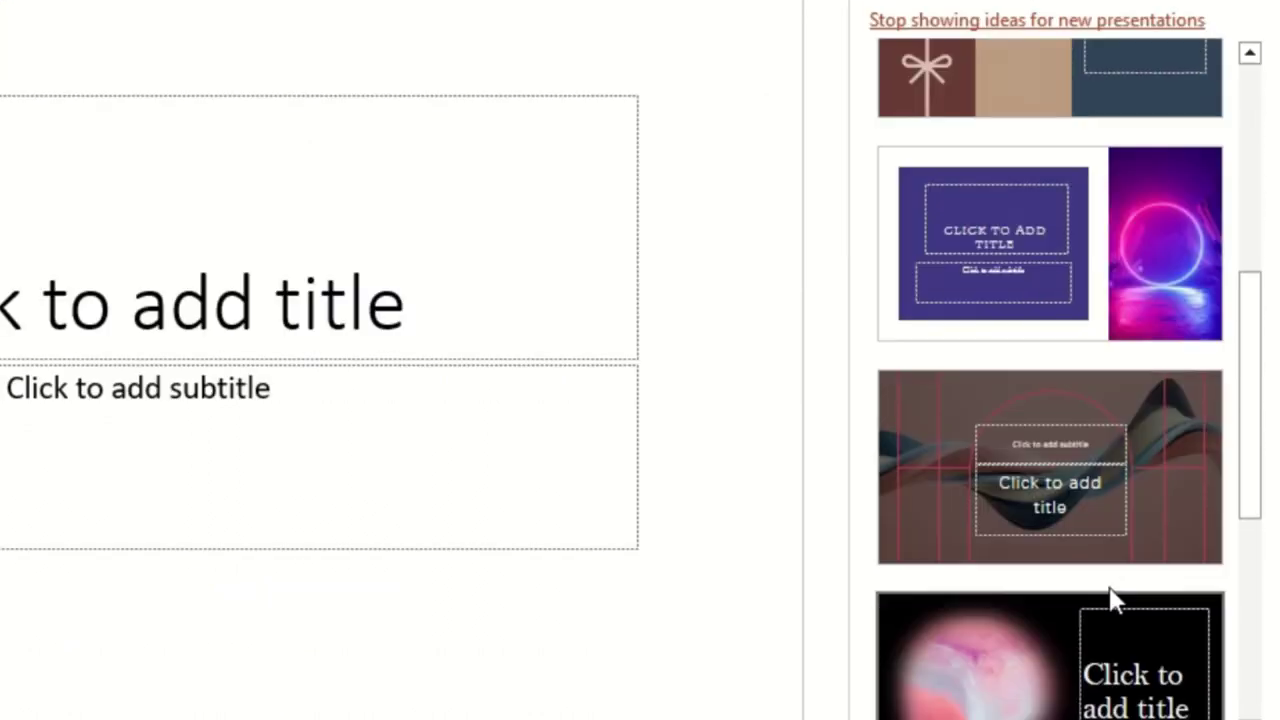
scroll(1118, 632, down, 5)
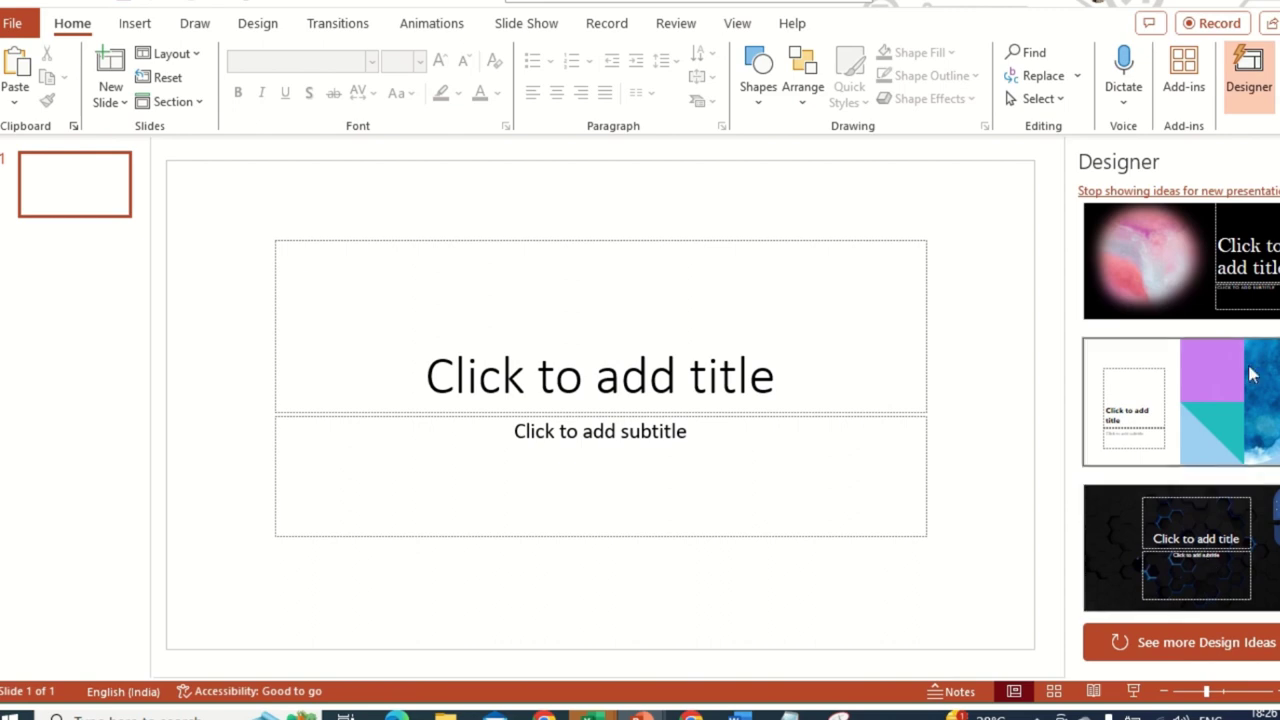
click(1249, 70)
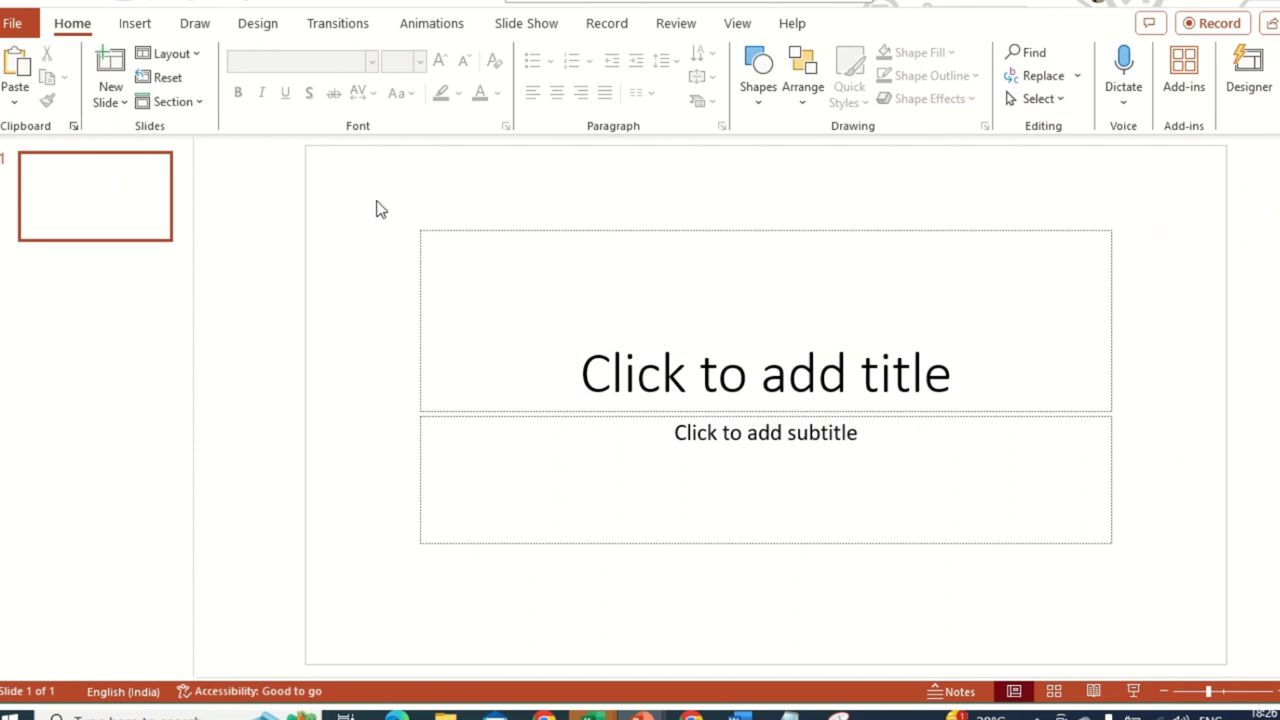
Delete both title and subtitle placeholders and zoom so the whole slide shows.
drag(344, 185, 1240, 622)
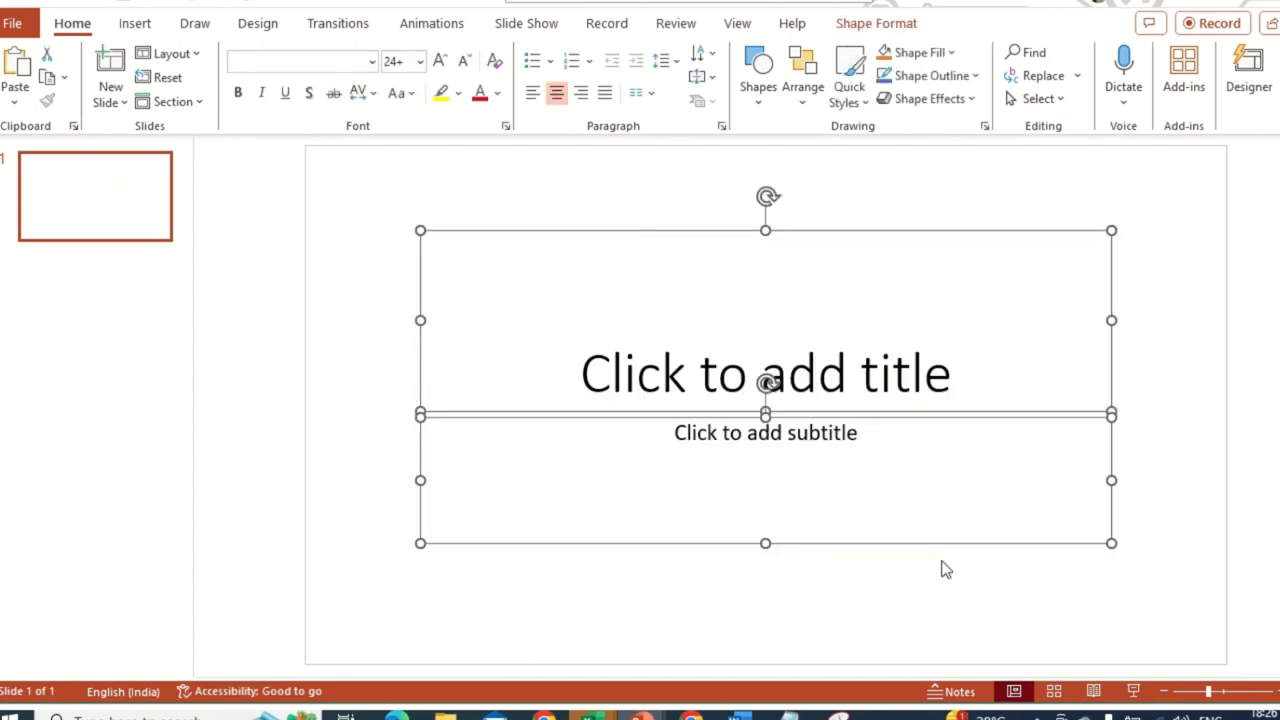
key(Delete)
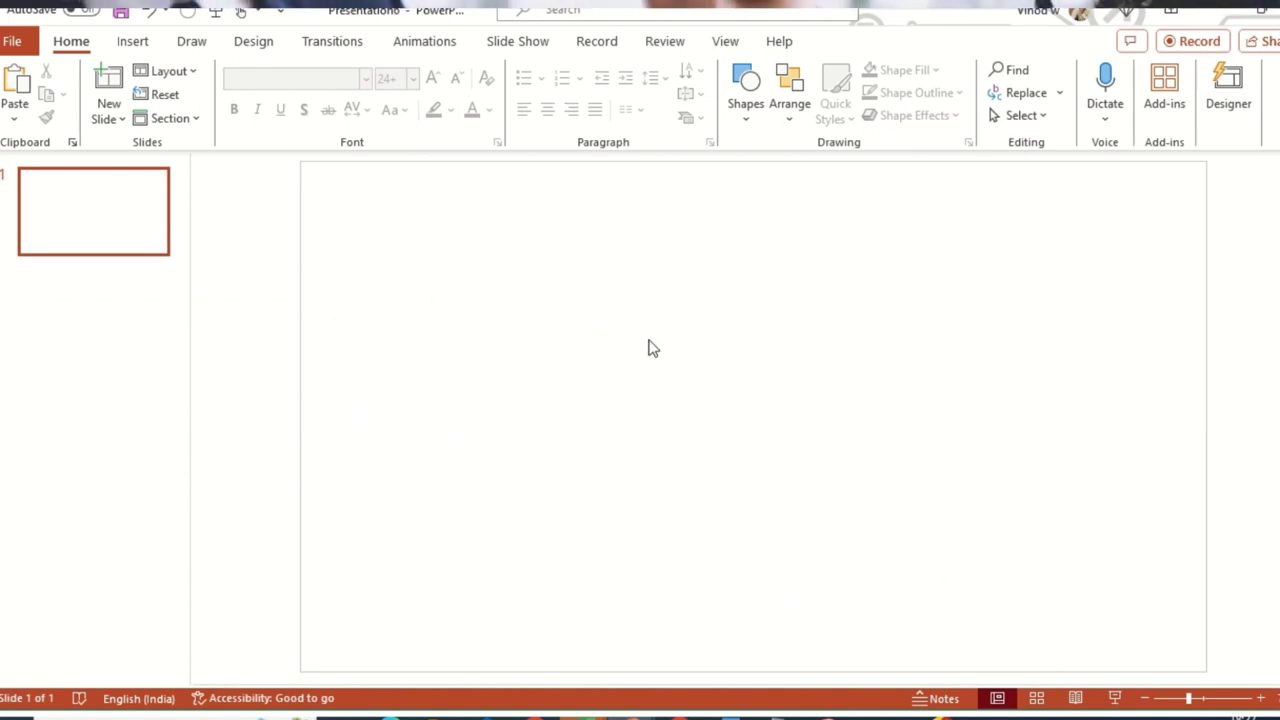
click(1204, 700)
drag(1207, 707, 1171, 703)
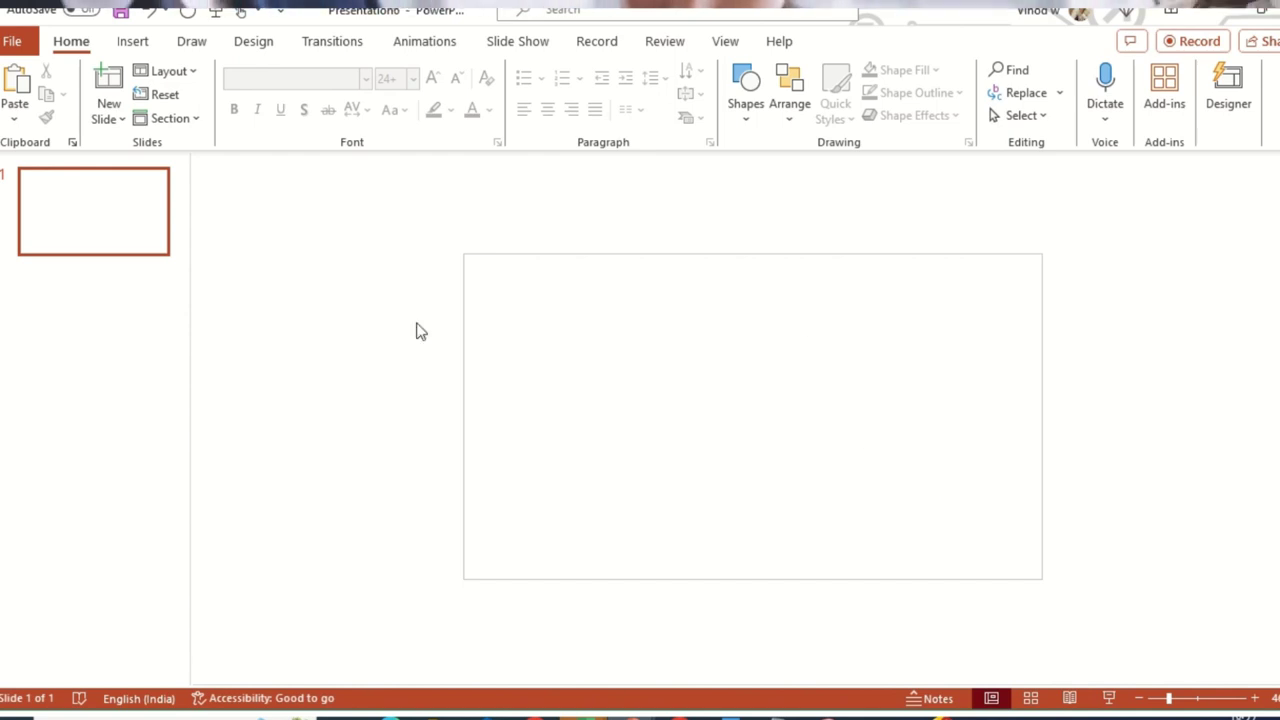
Set a custom portrait slide size of 19.05 × 33.867 cm using Ensure Fit.
click(258, 45)
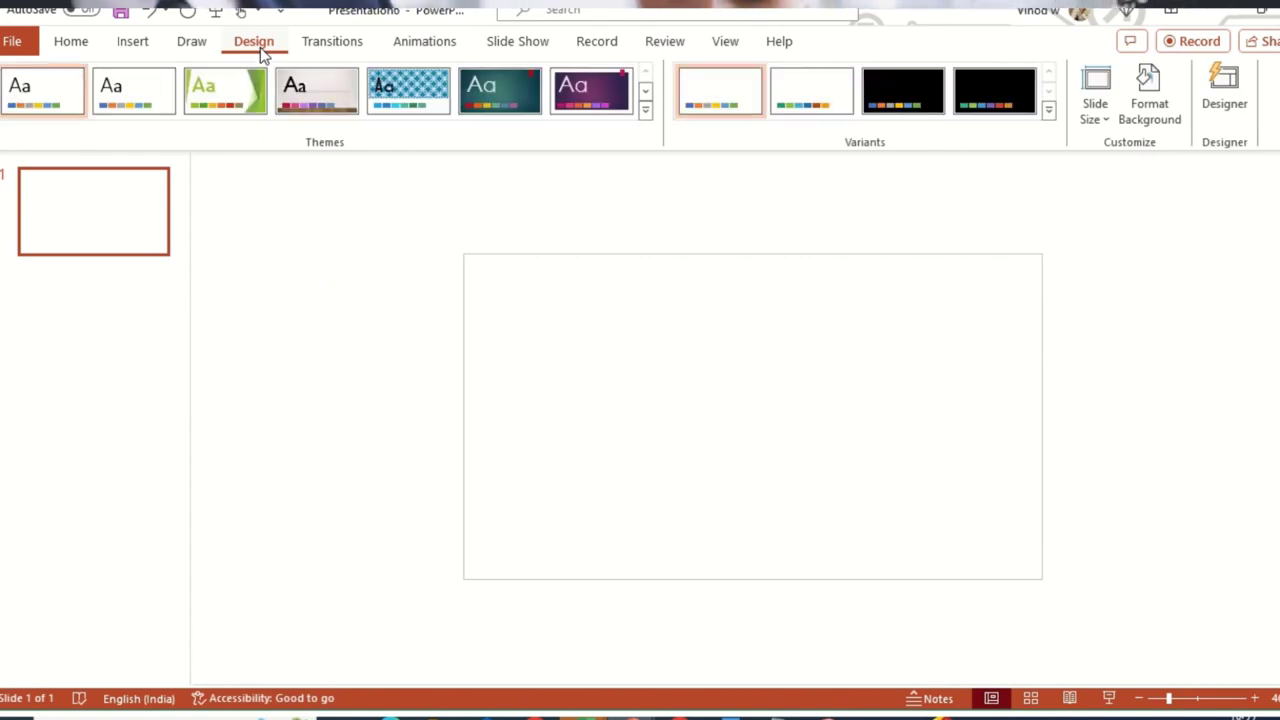
click(1098, 118)
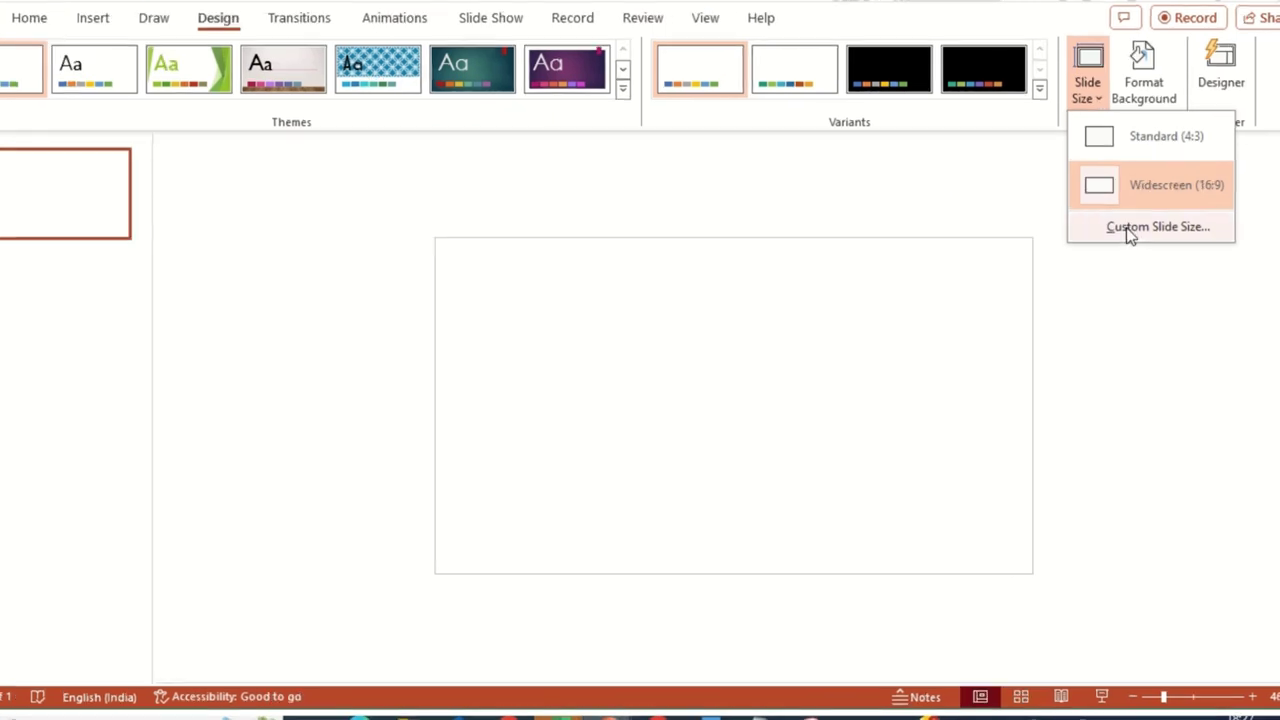
click(1128, 228)
click(738, 307)
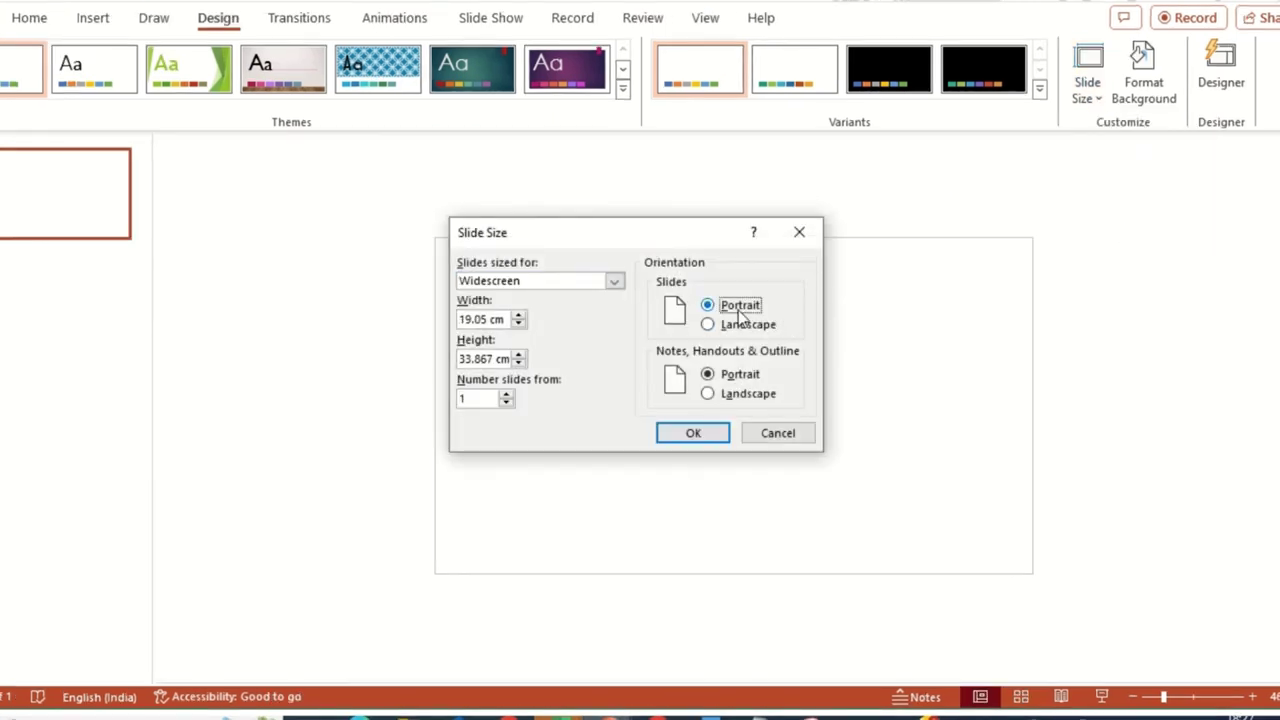
click(662, 430)
click(723, 389)
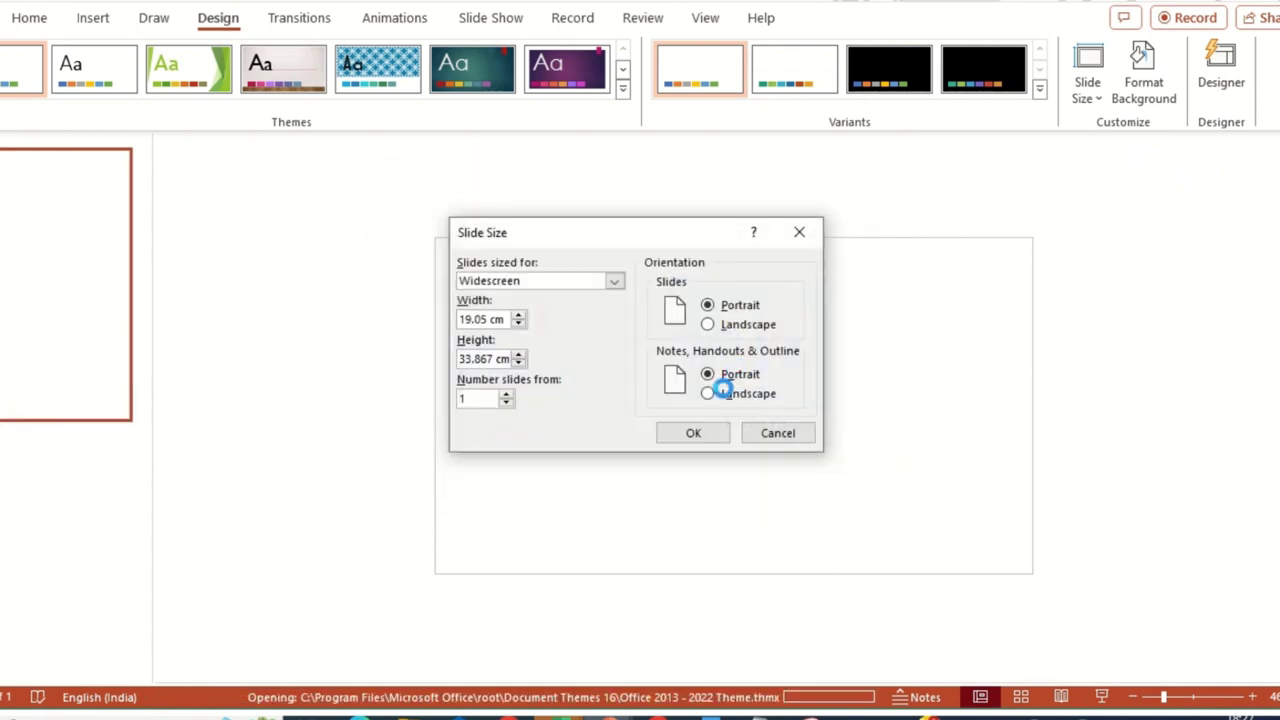
key(Return)
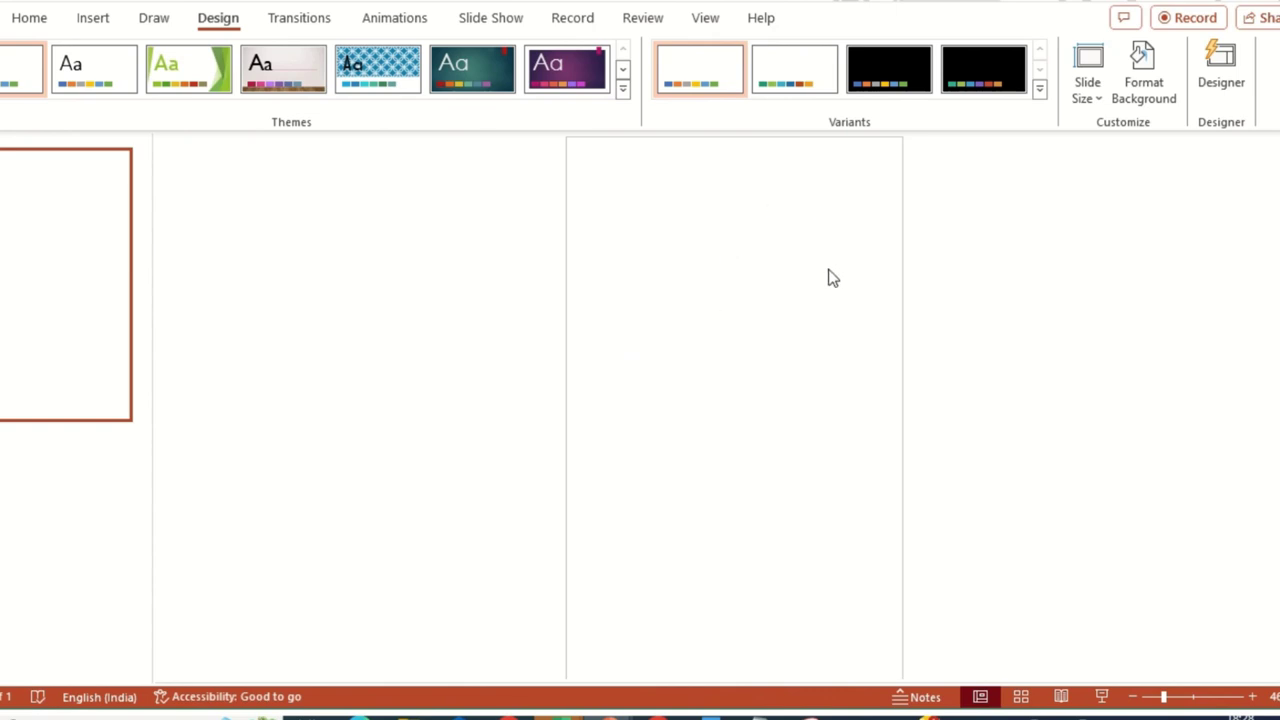
Zoom into the empty portrait slide and bring up the Insert tools.
ctrl+scroll(830, 278, up, 6)
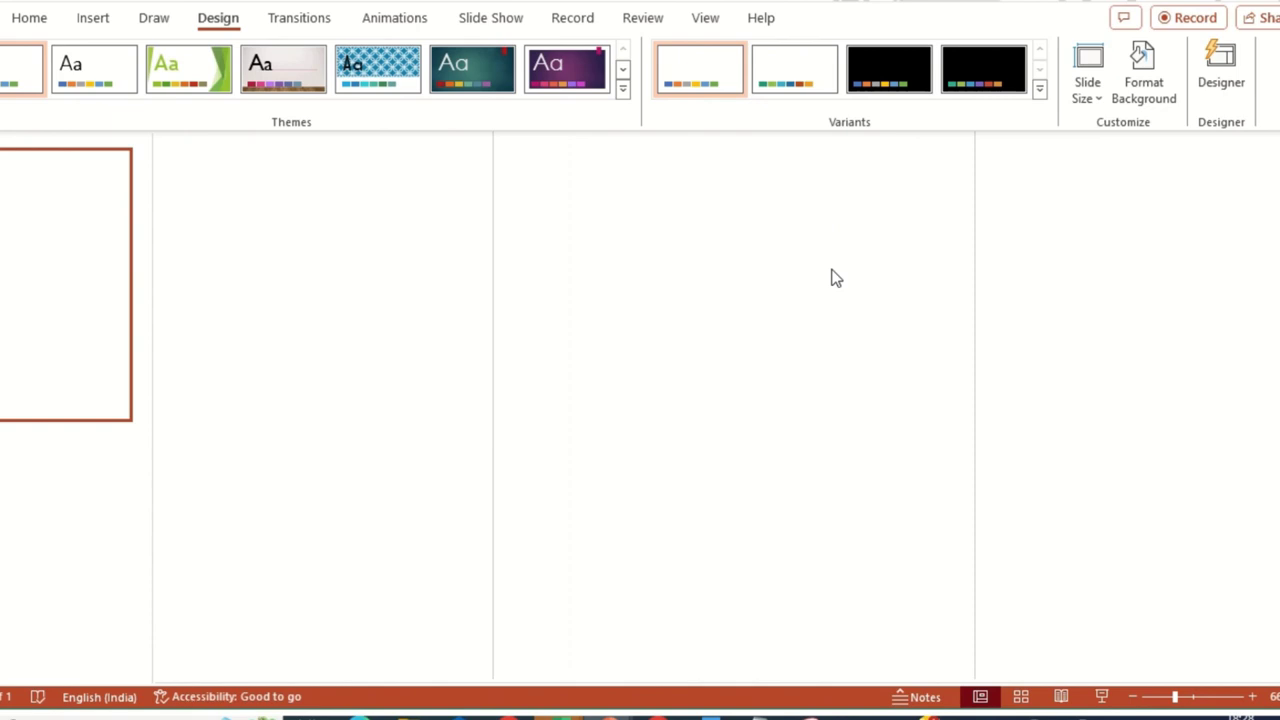
click(1200, 700)
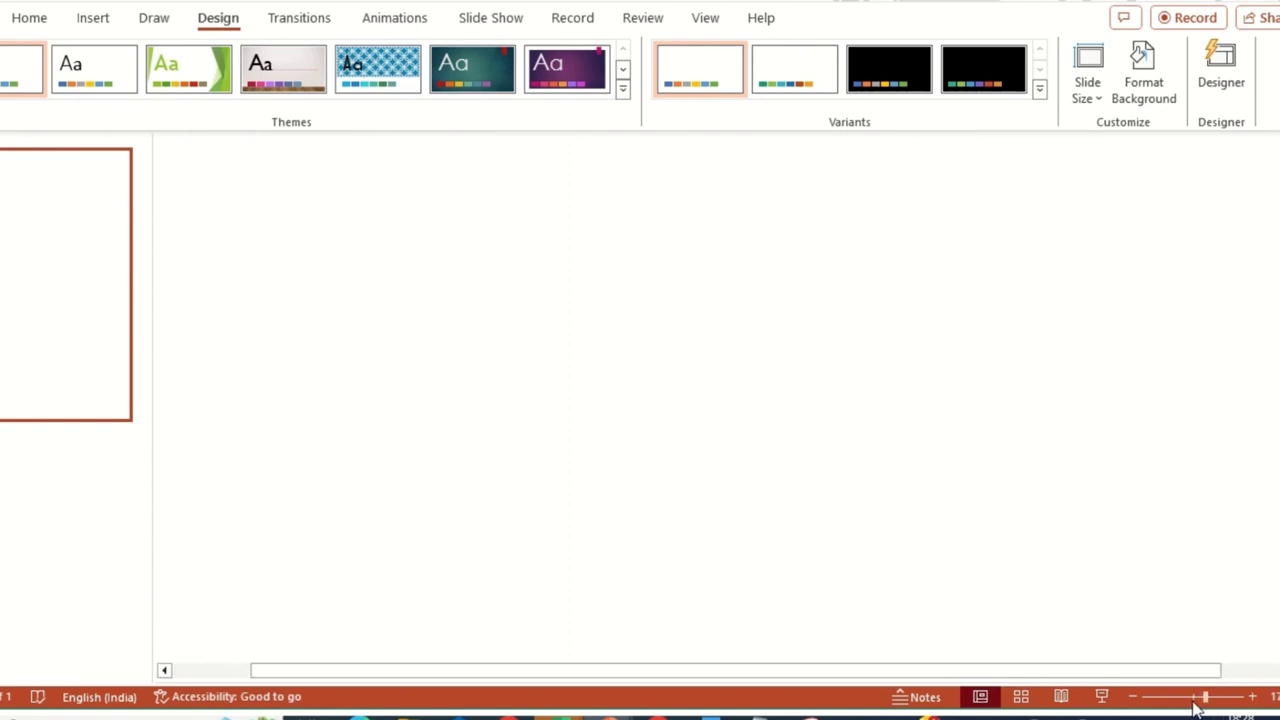
ctrl+scroll(840, 395, down, 1)
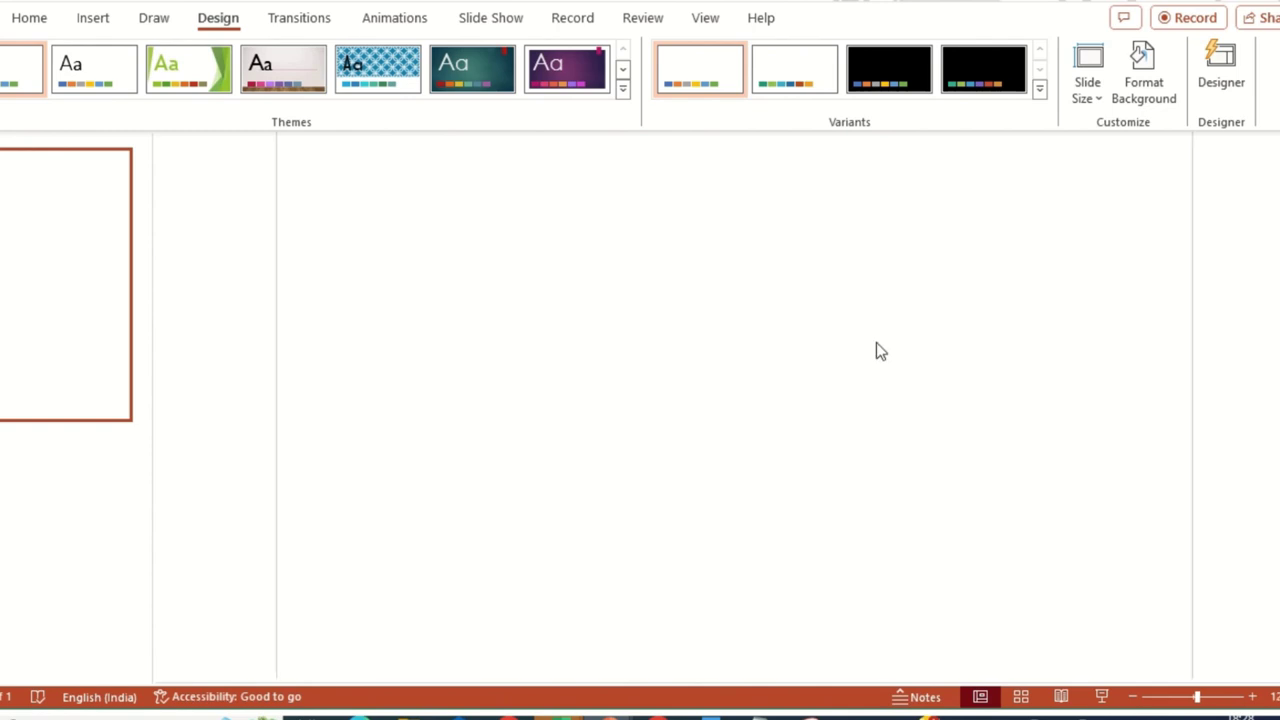
ctrl+scroll(900, 360, down, 2)
ctrl+scroll(900, 360, up, 2)
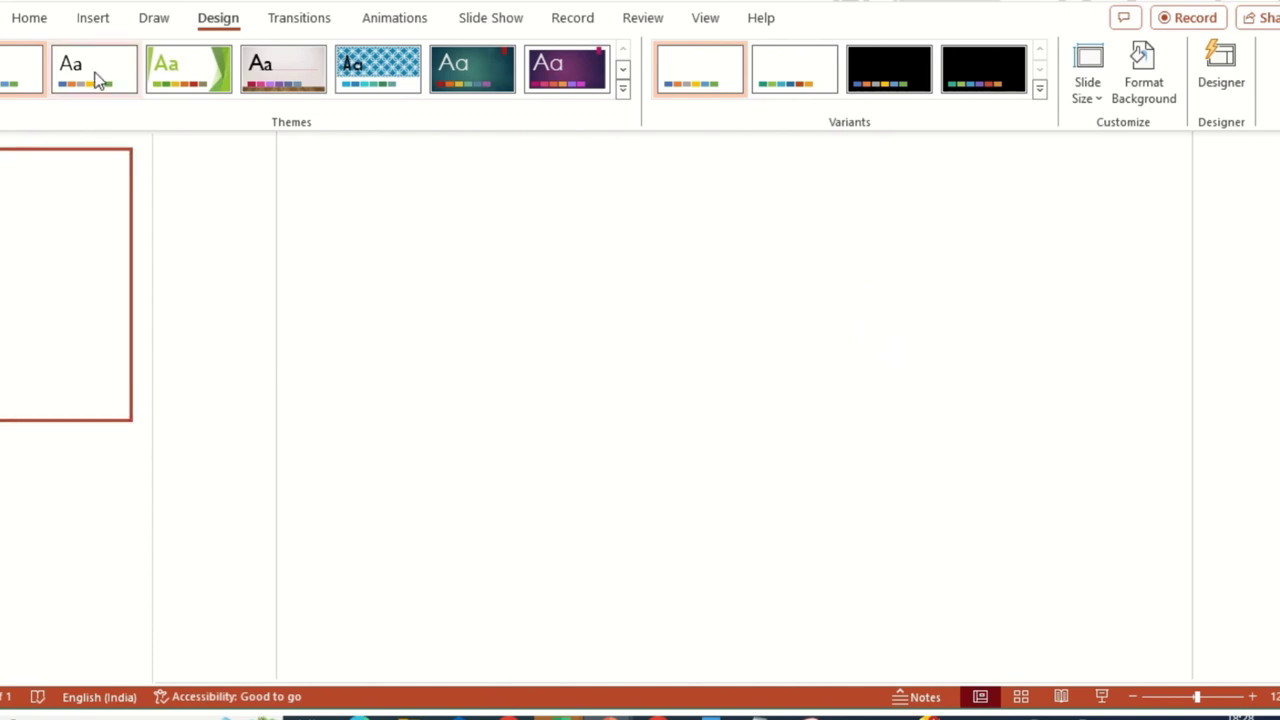
click(95, 20)
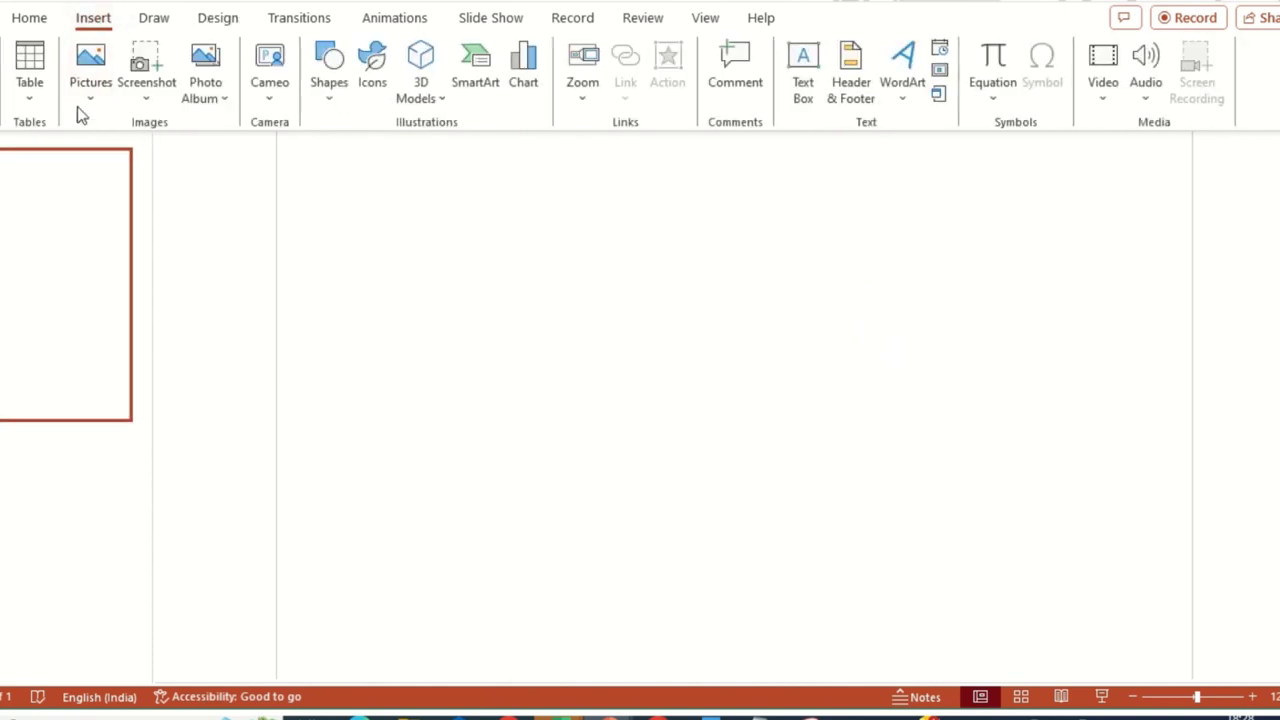
Draw a wide blue rectangle near the top of the slide.
click(329, 100)
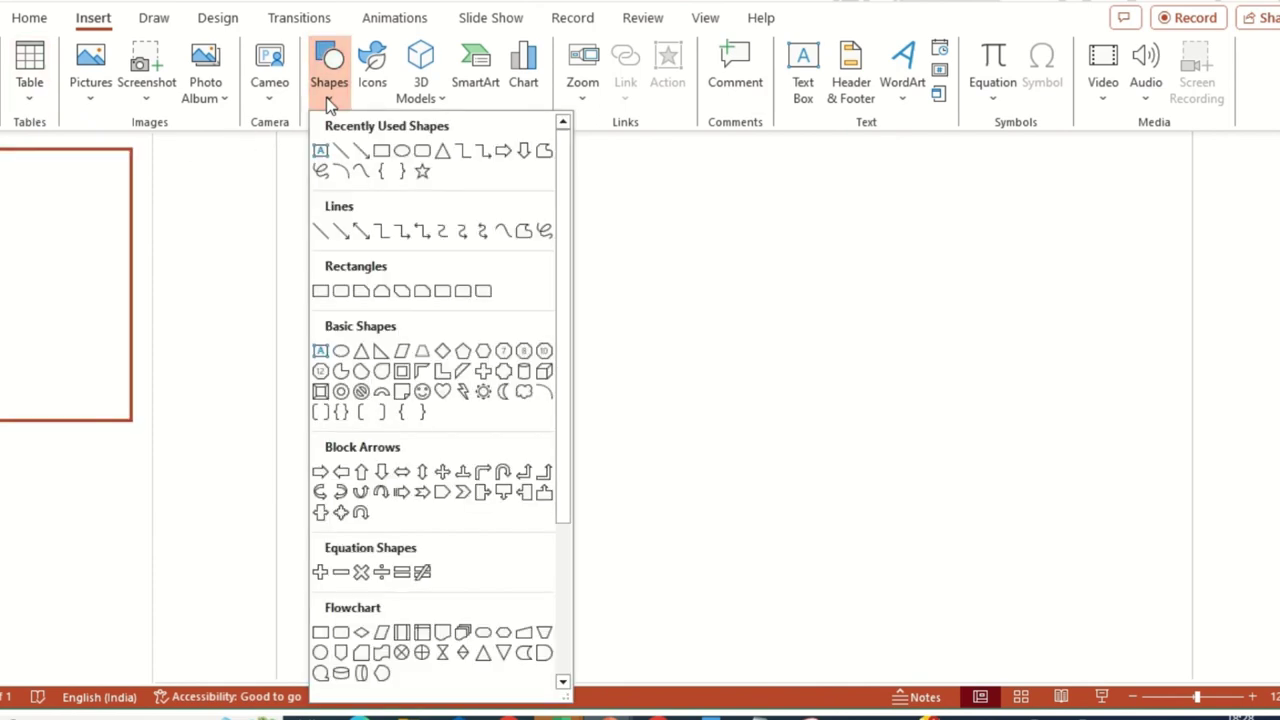
click(381, 151)
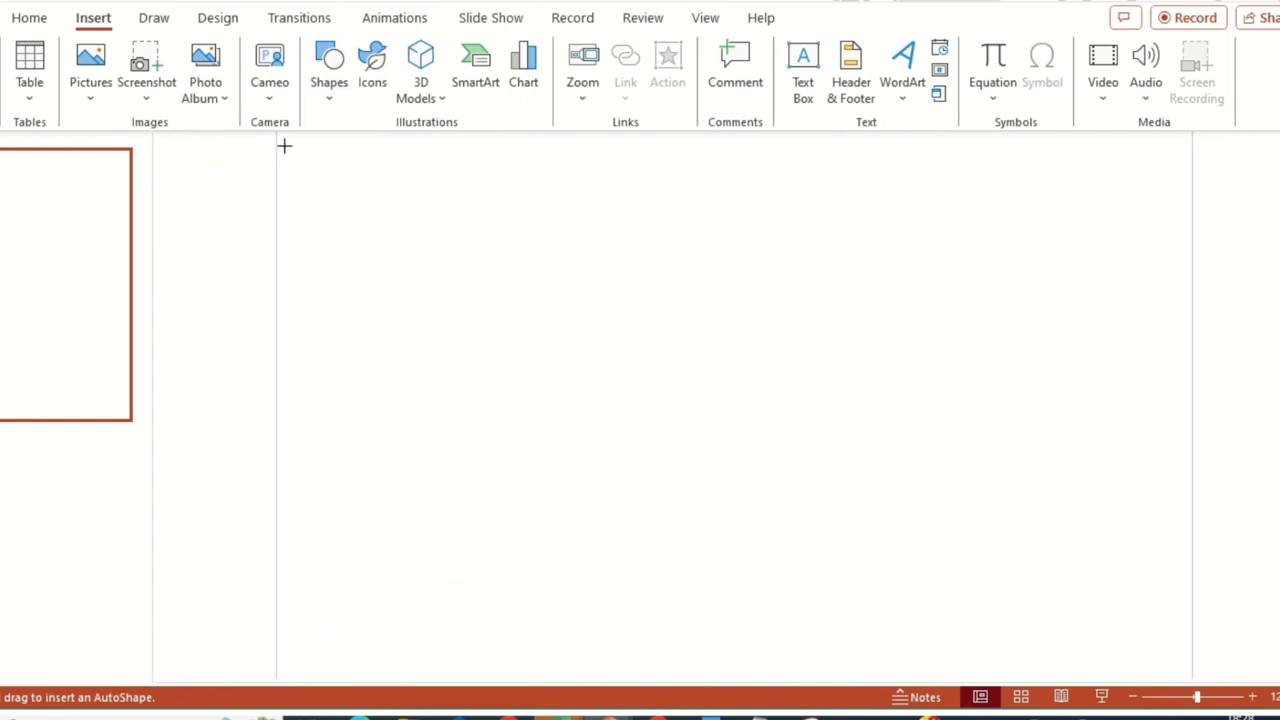
mouse_move(280, 146)
mouse_down()
mouse_move(594, 337)
mouse_move(1193, 339)
mouse_up()
Move the rectangle to the slide top and stretch it to 7.05 cm tall.
scroll(1049, 431, up, 3)
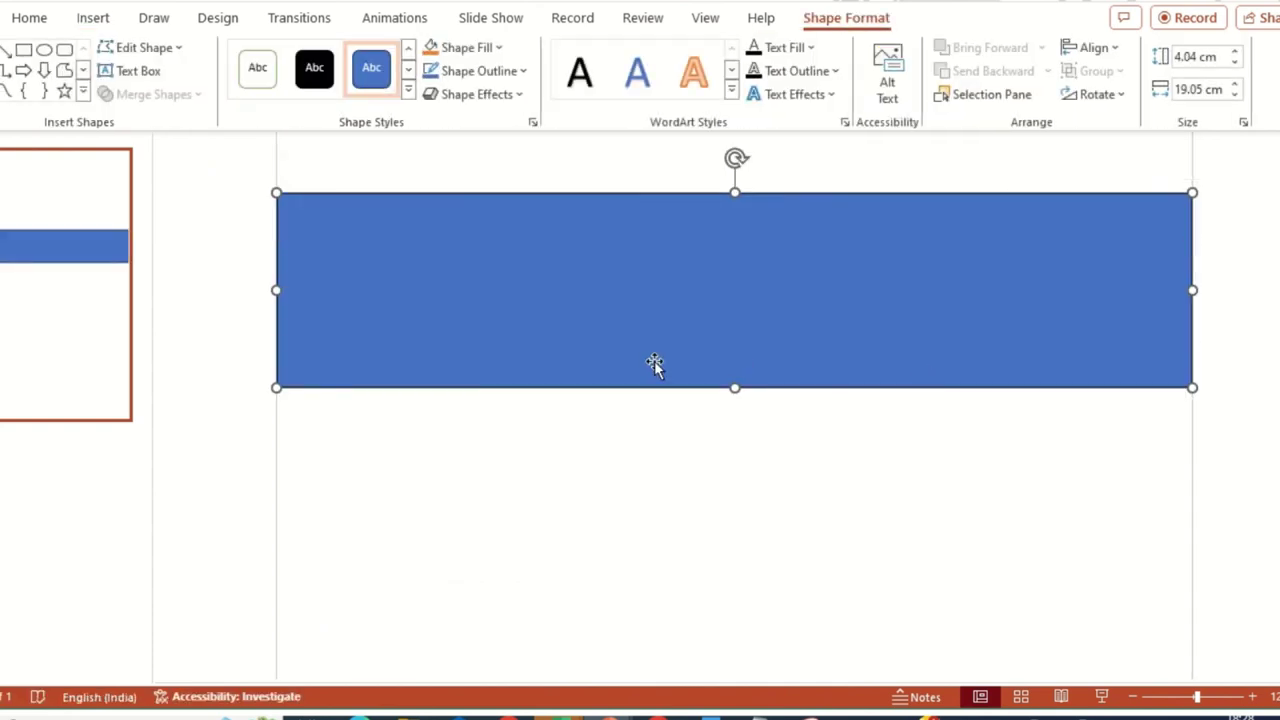
scroll(595, 460, up, 4)
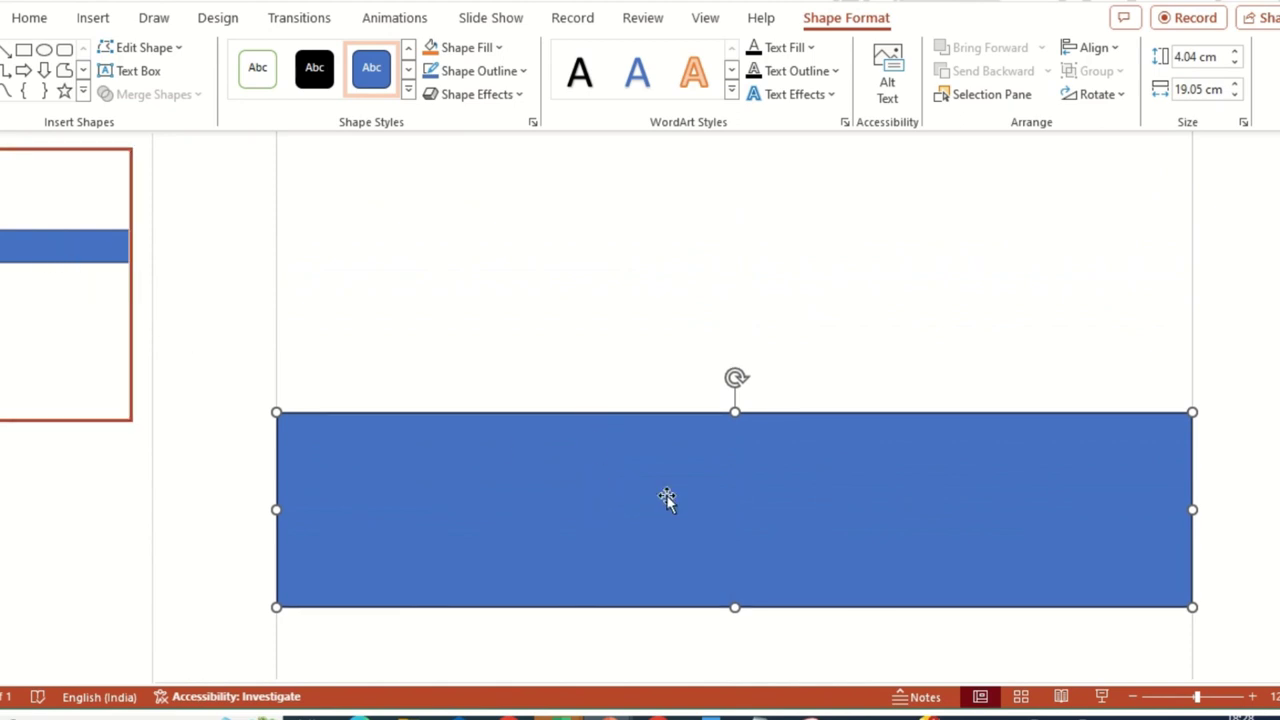
drag(667, 500, 669, 263)
scroll(711, 477, up, 5)
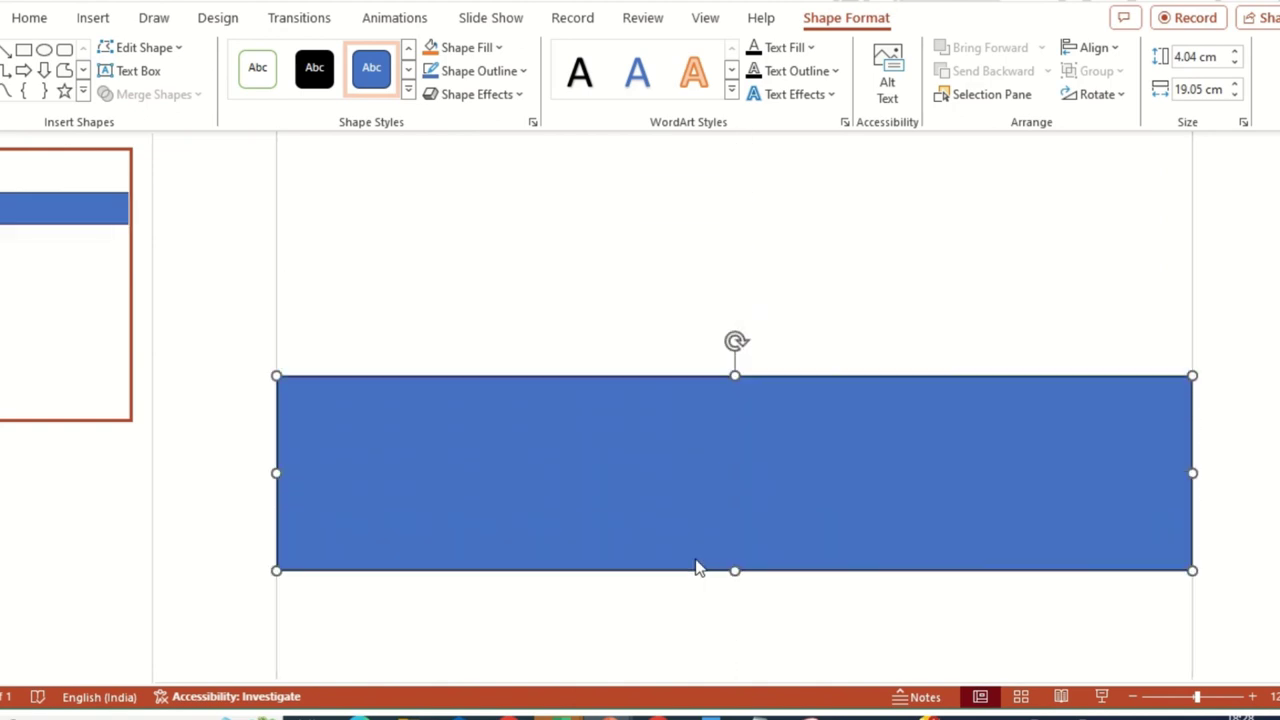
drag(774, 540, 777, 294)
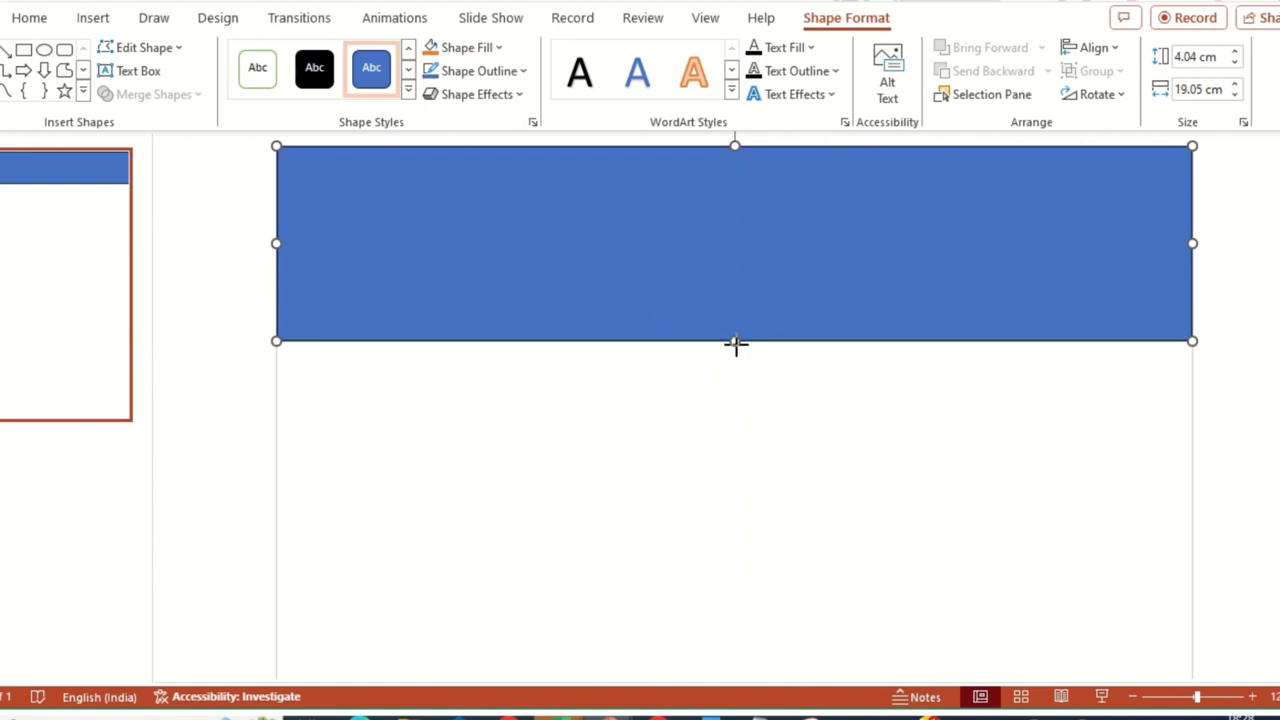
drag(735, 341, 757, 486)
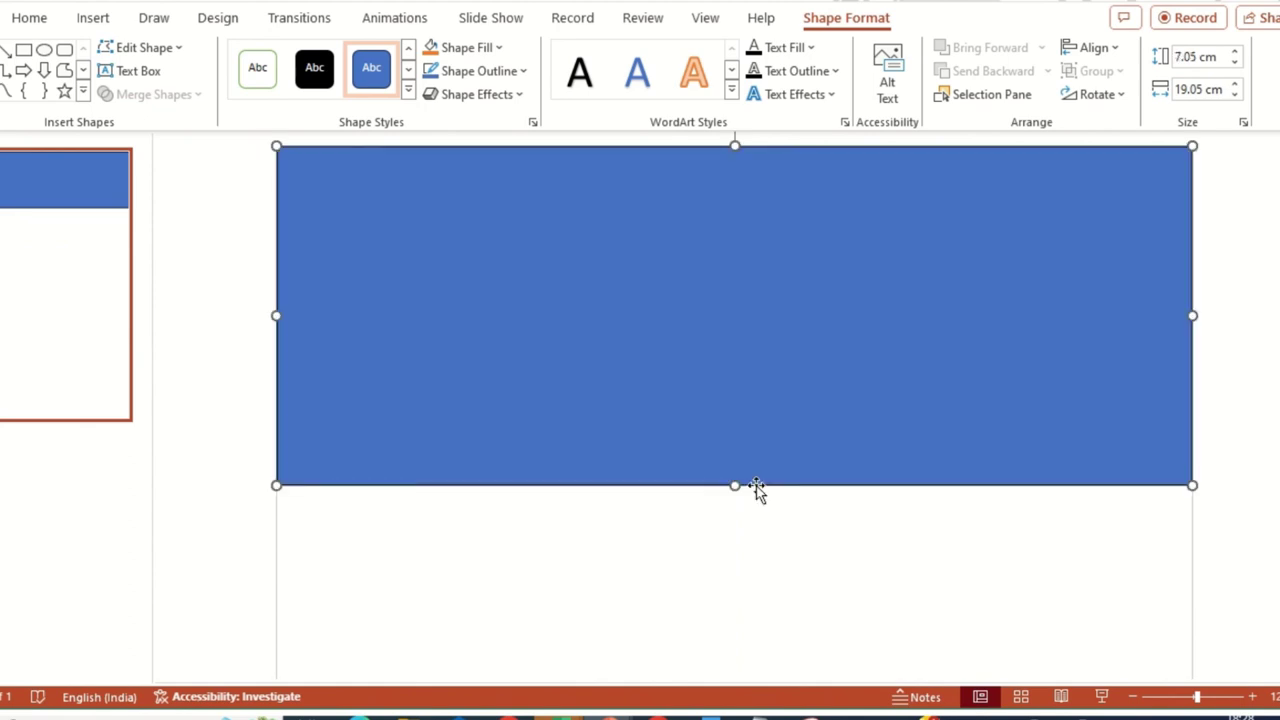
click(752, 561)
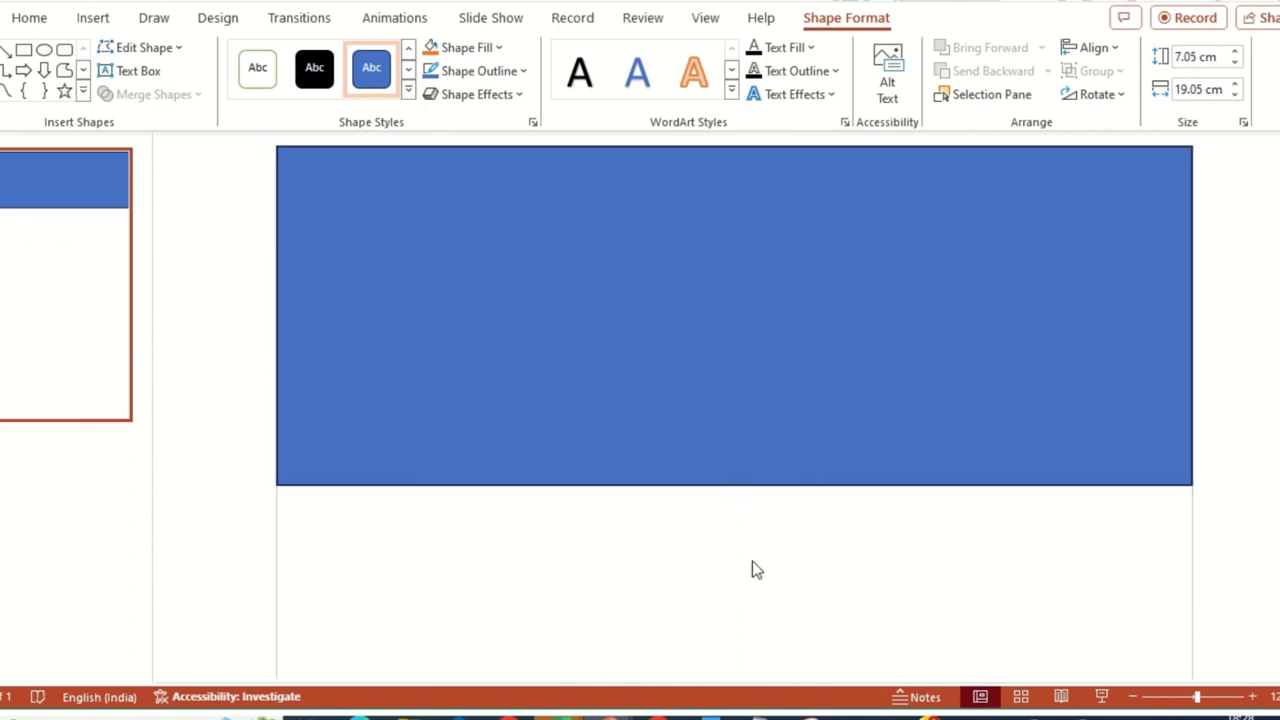
Add a text box reading DISCOVER, TALENT, PM, TEMPLATE on four separate lines.
click(99, 20)
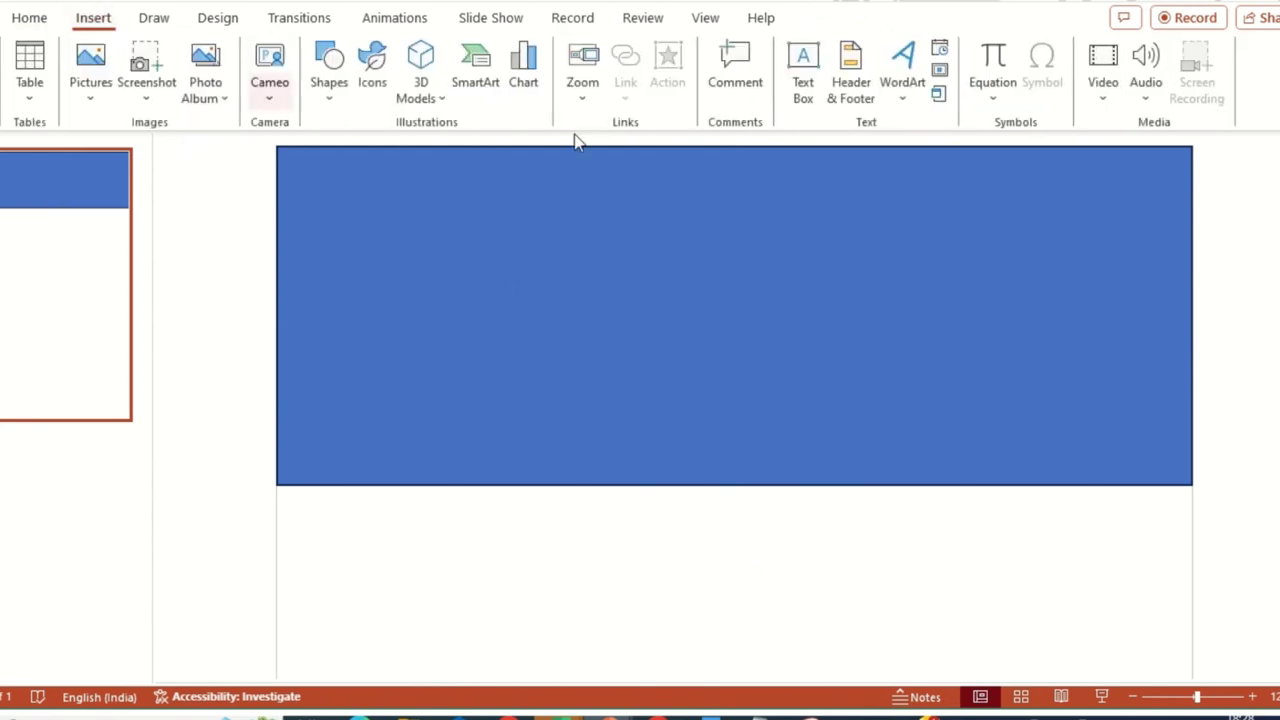
click(805, 72)
click(541, 550)
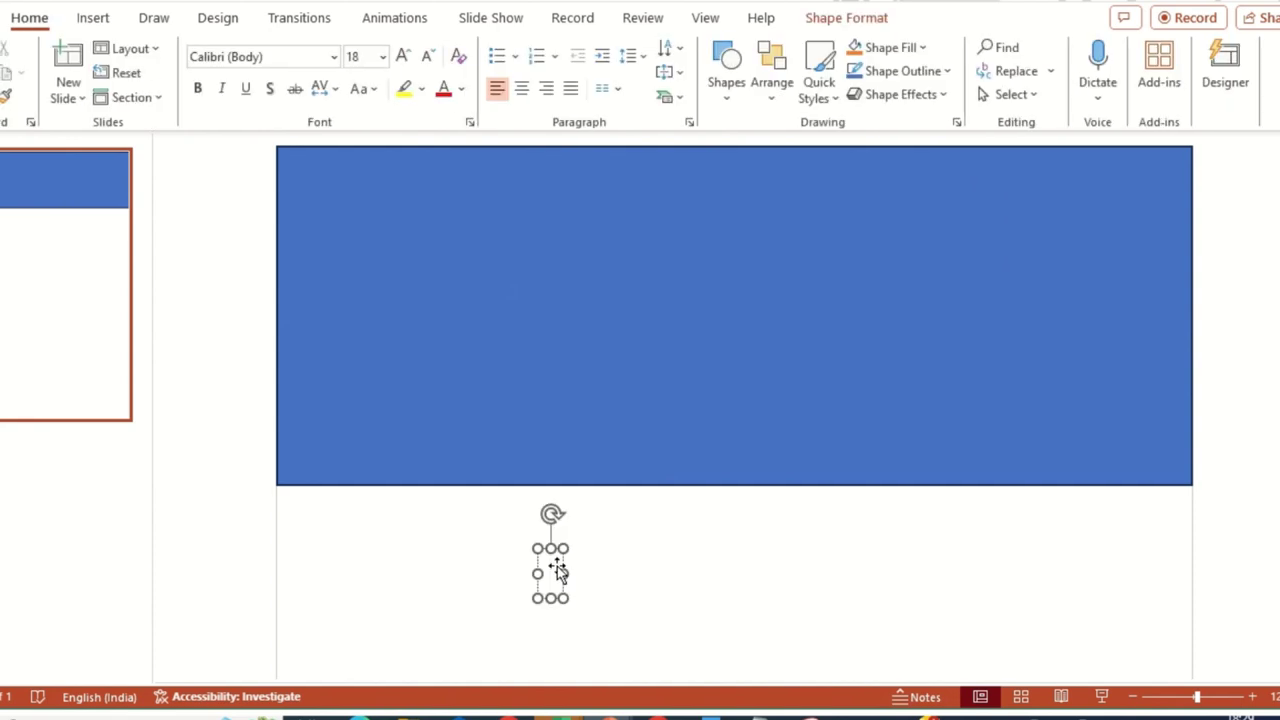
text(DISCOVER)
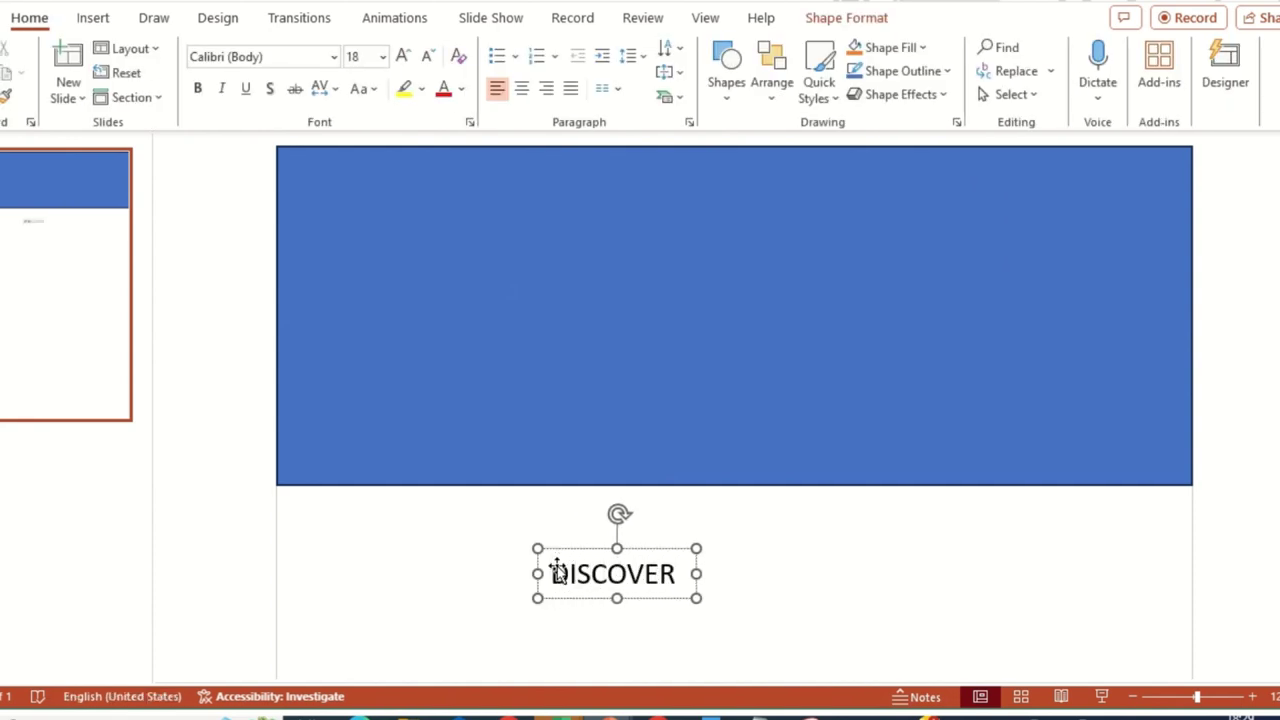
key(Return)
text(TALENT)
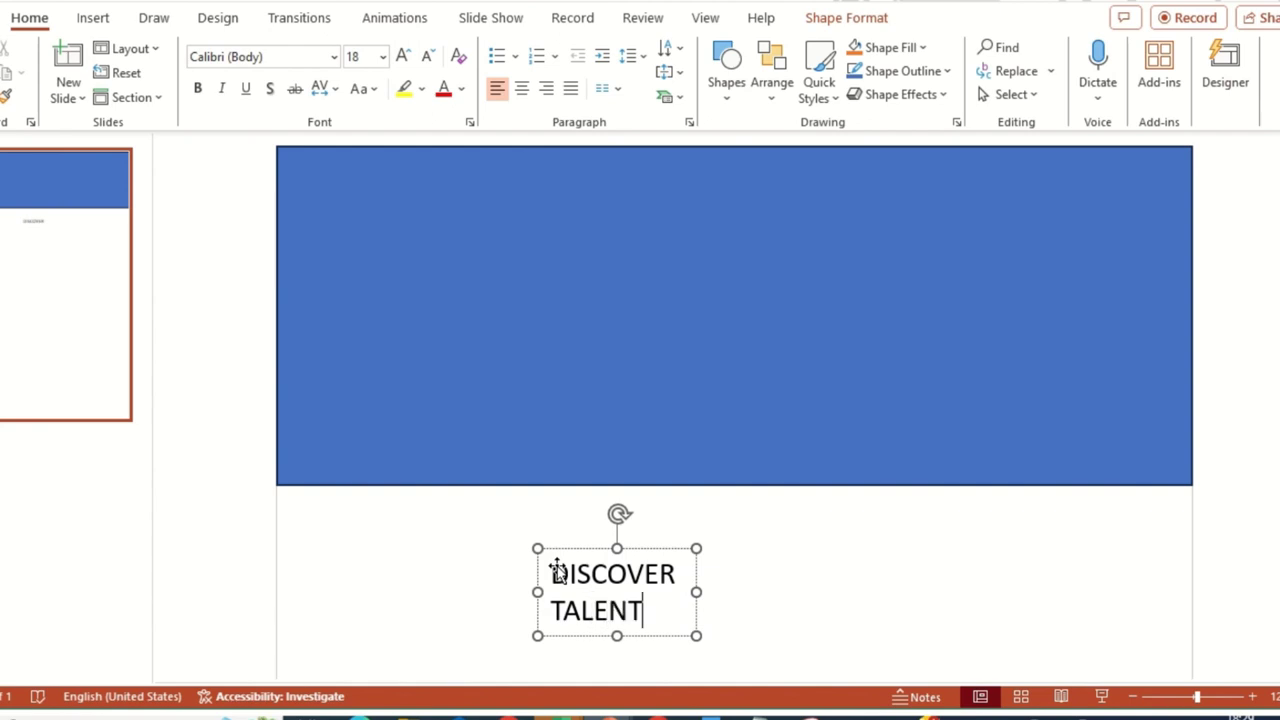
key(Return)
text(PMP)
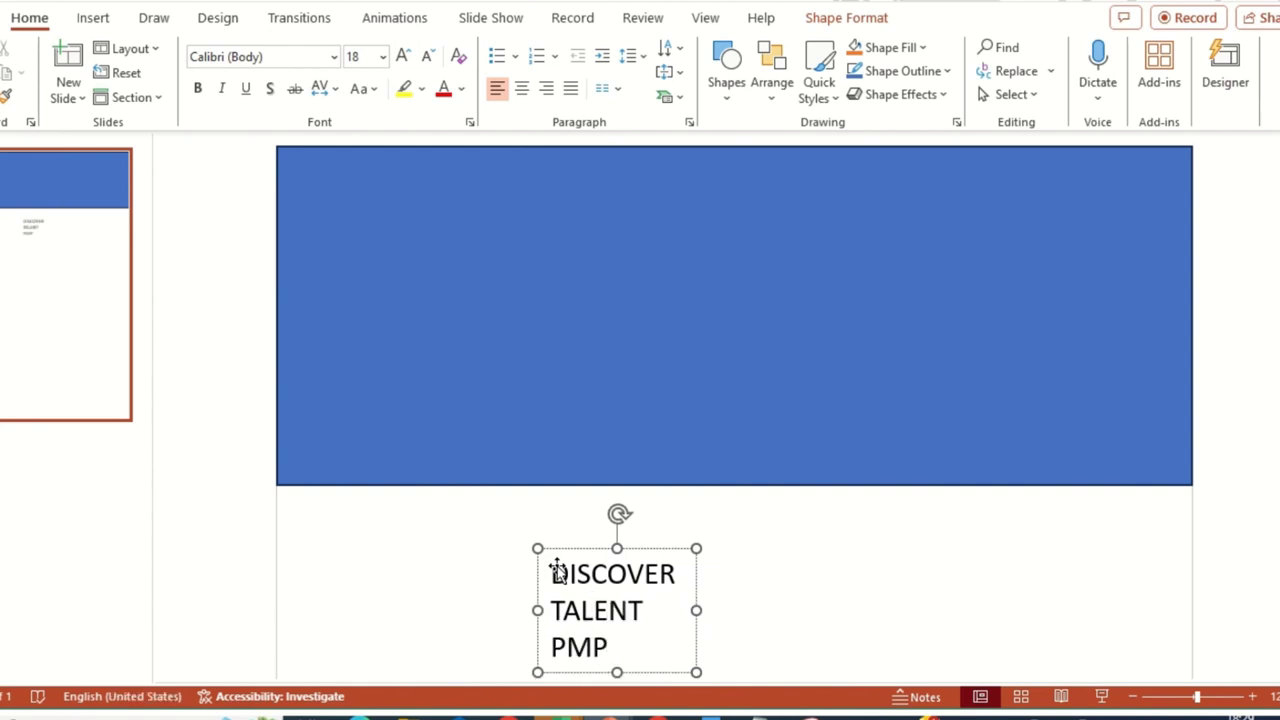
key(BackSpace)
key(Return)
text(Templ)
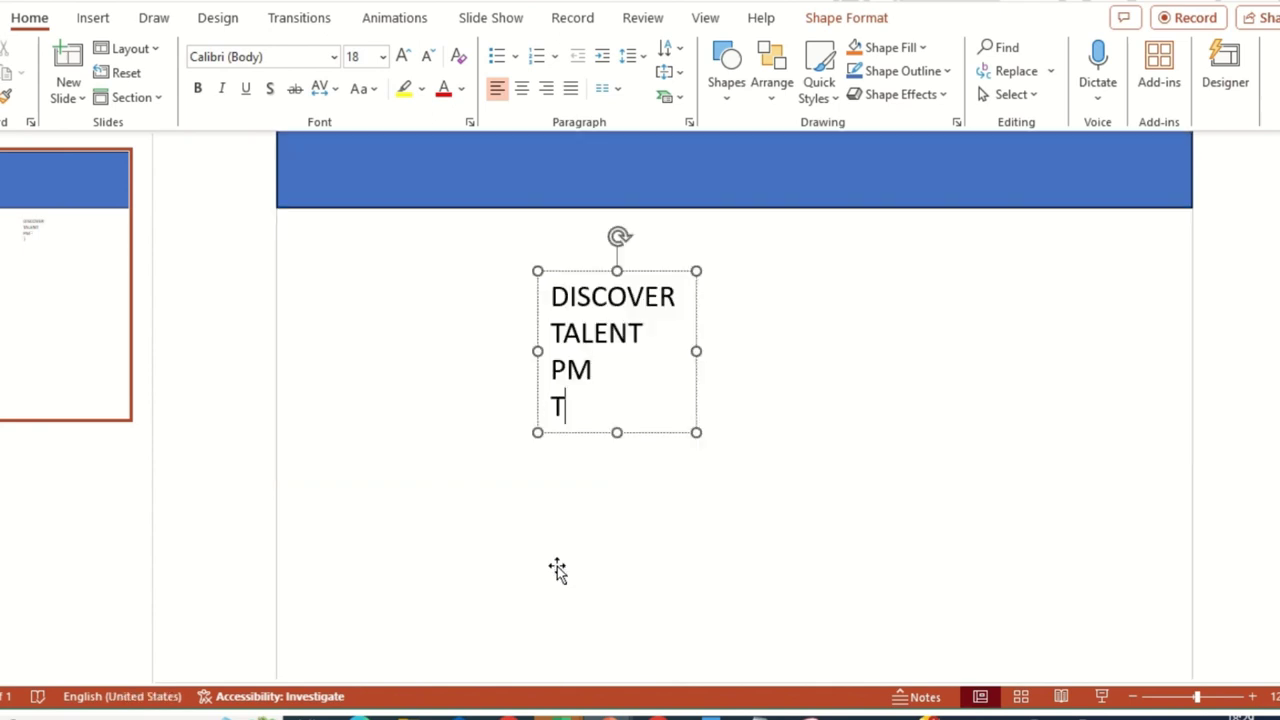
key(BackSpace)
key(BackSpace)
key(BackSpace)
key(BackSpace)
text(EMPLATE)
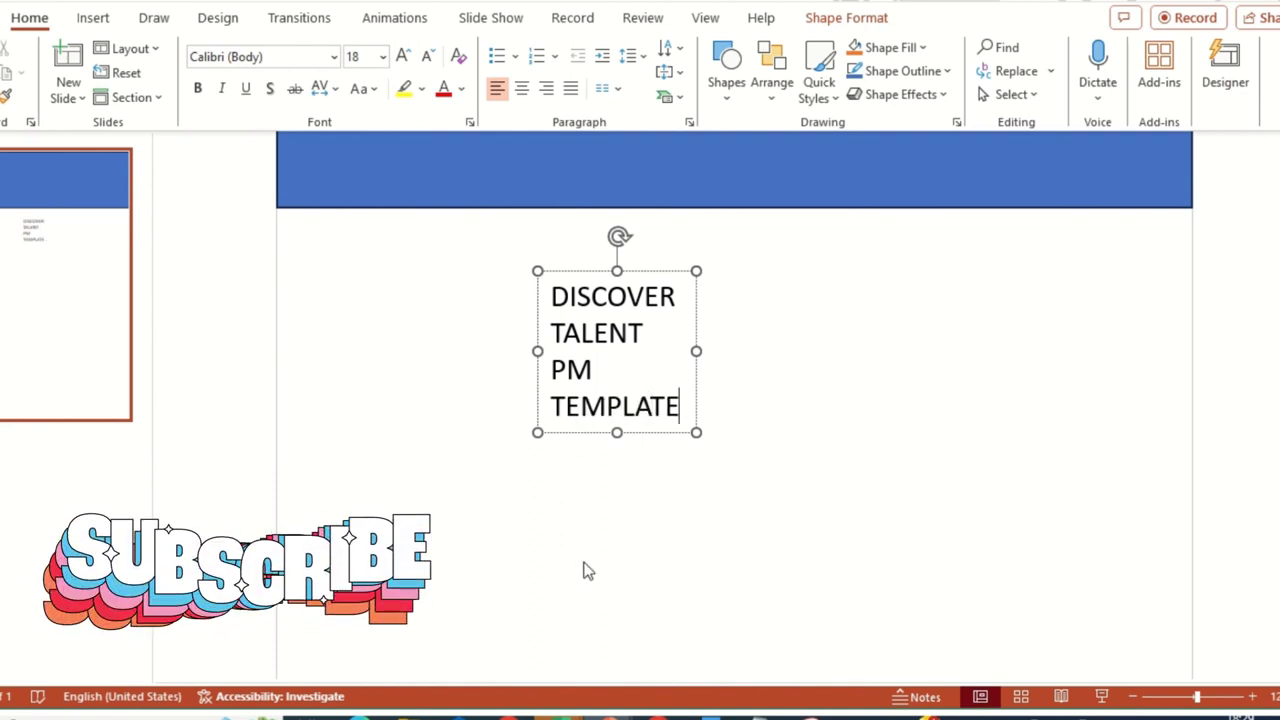
Move the text box onto the banner's upper left, undoing an accidental banner move.
drag(695, 392, 560, 372)
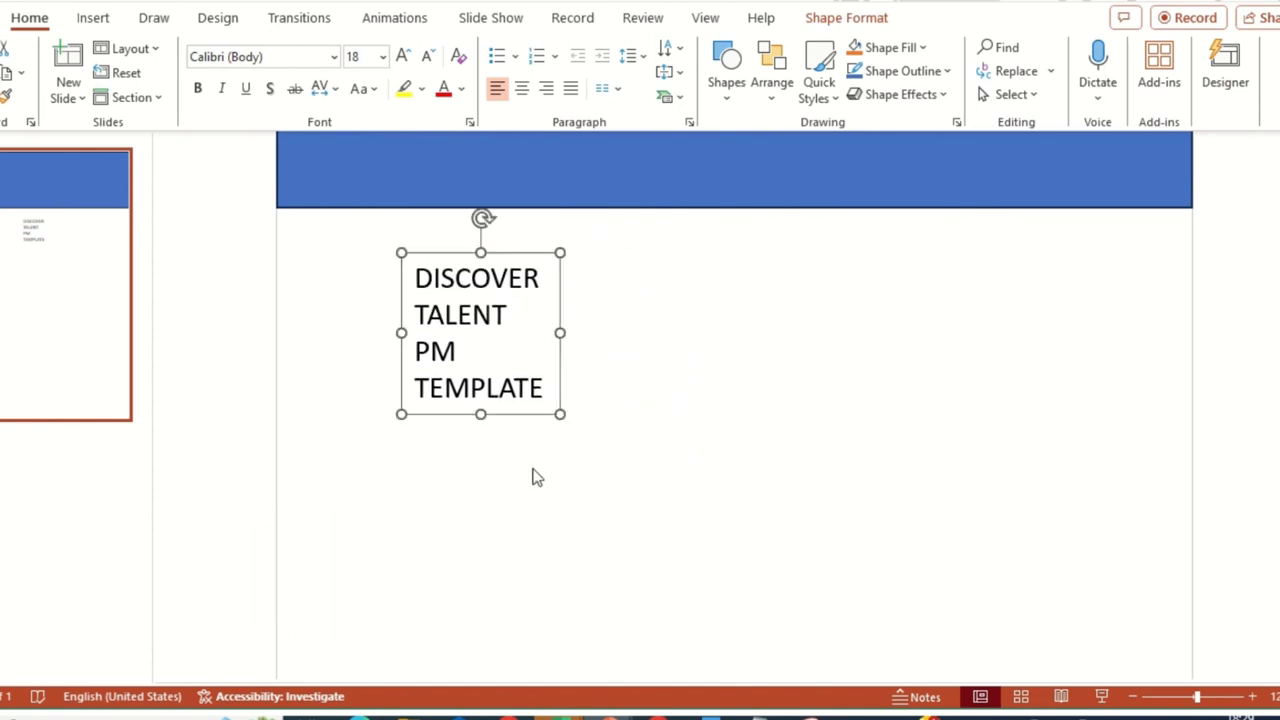
scroll(534, 474, up, 3)
drag(560, 490, 524, 308)
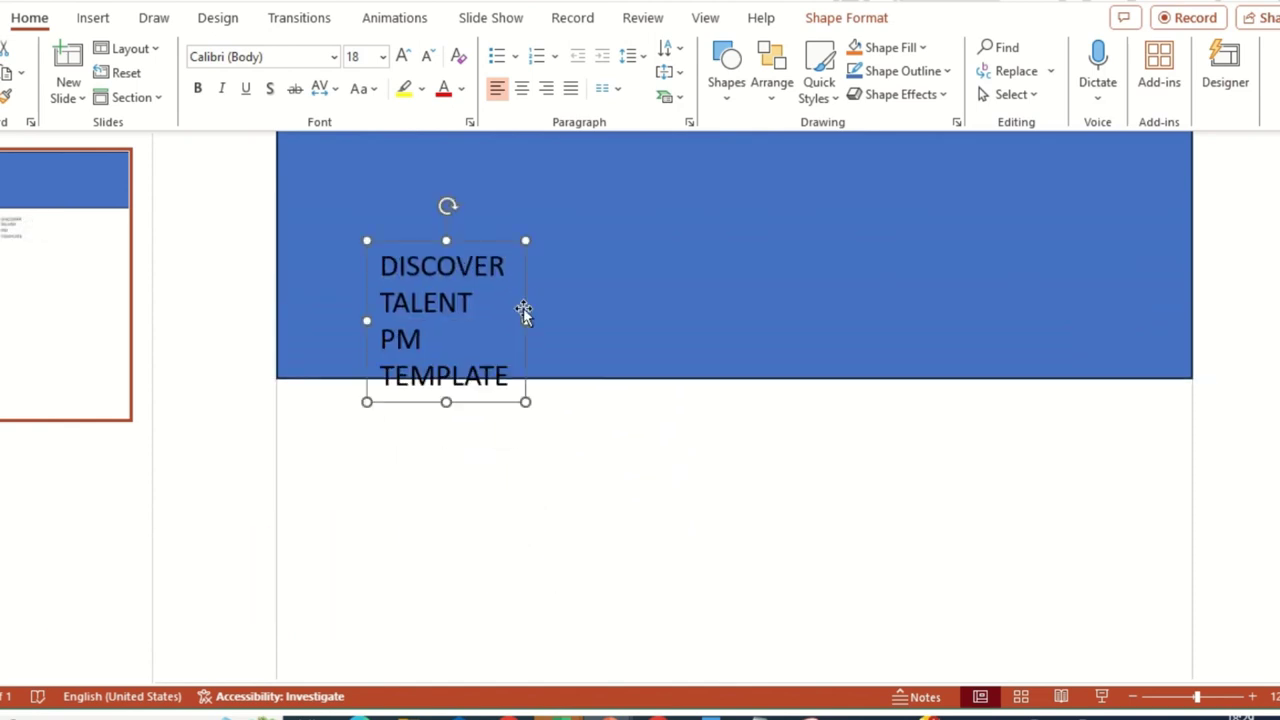
scroll(505, 496, up, 3)
drag(529, 409, 481, 315)
key(ctrl+z)
click(526, 456)
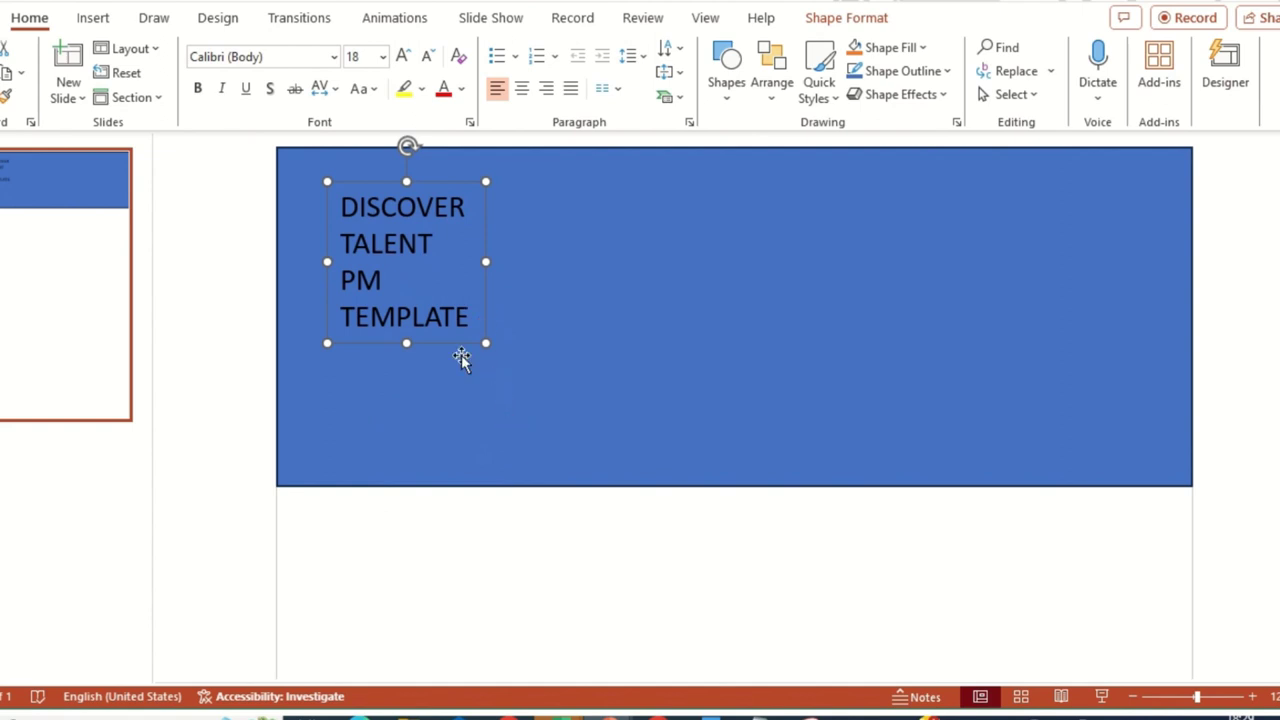
Give the DISCOVER TALENT PM TEMPLATE text Amasis MT Pro Black font and Very Loose spacing.
click(334, 58)
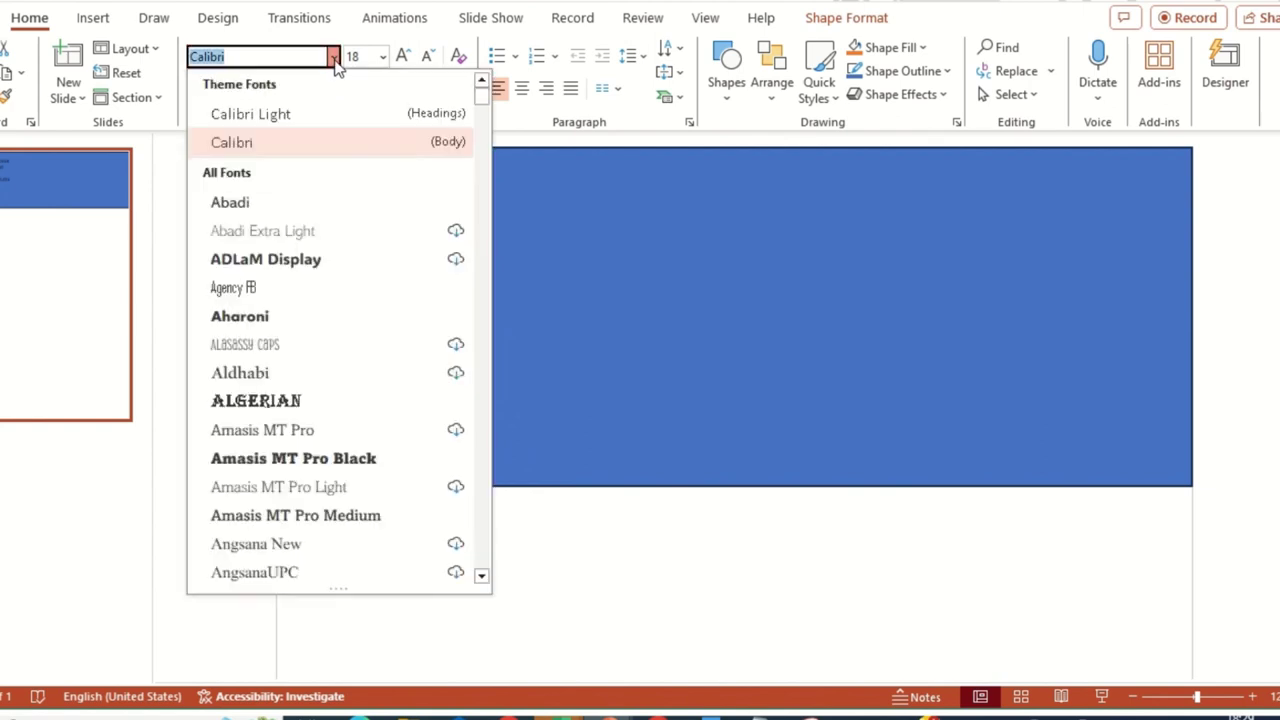
click(279, 460)
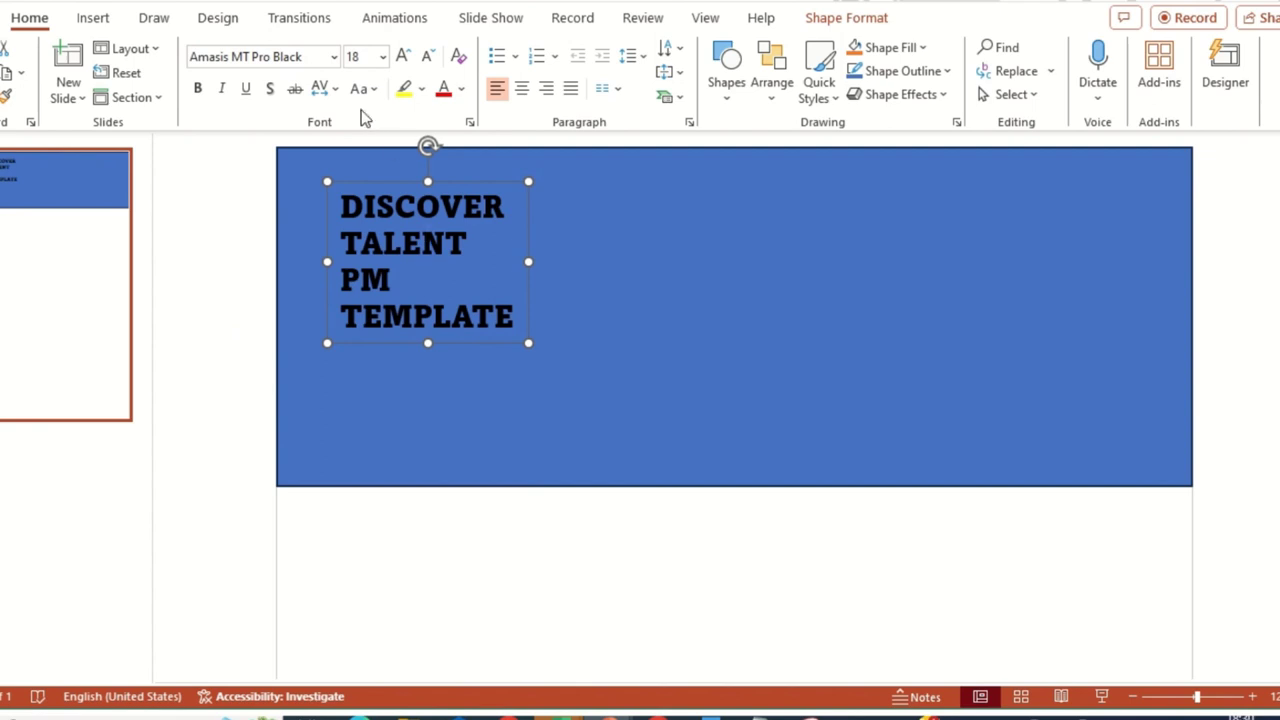
click(335, 88)
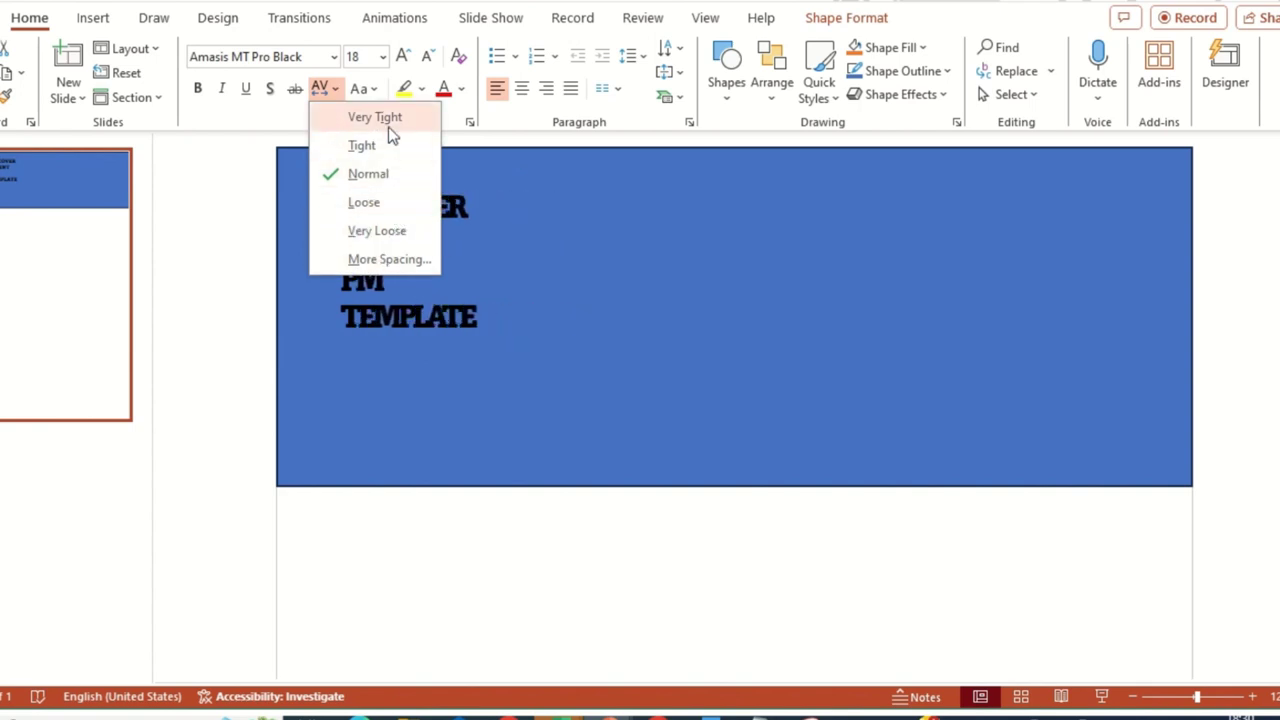
click(387, 228)
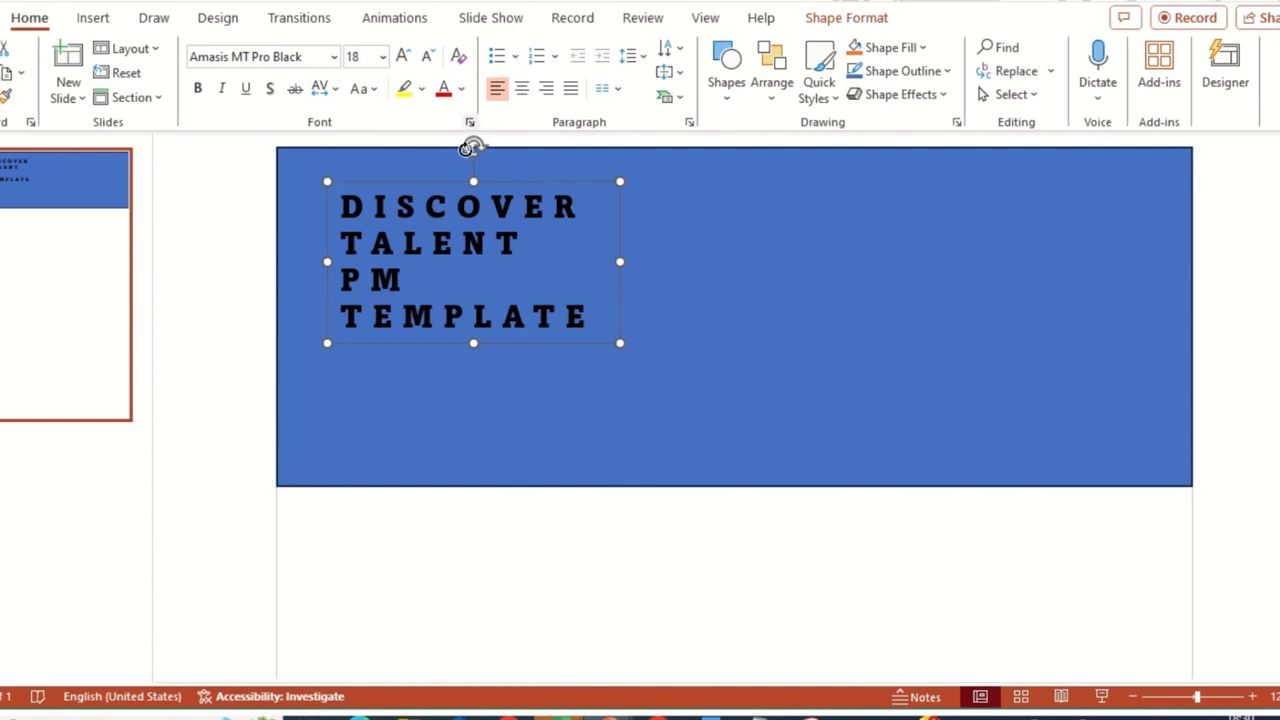
click(722, 378)
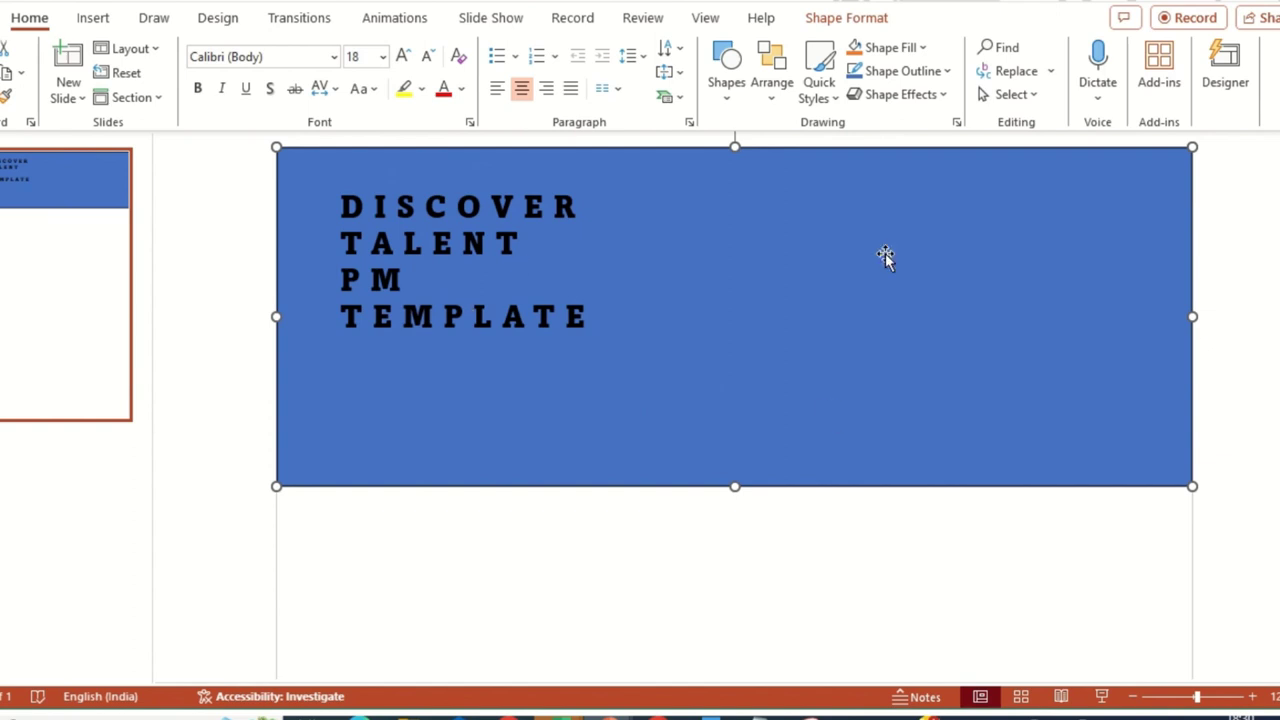
Nudge the title box up-left into the banner corner and color its text White.
click(449, 249)
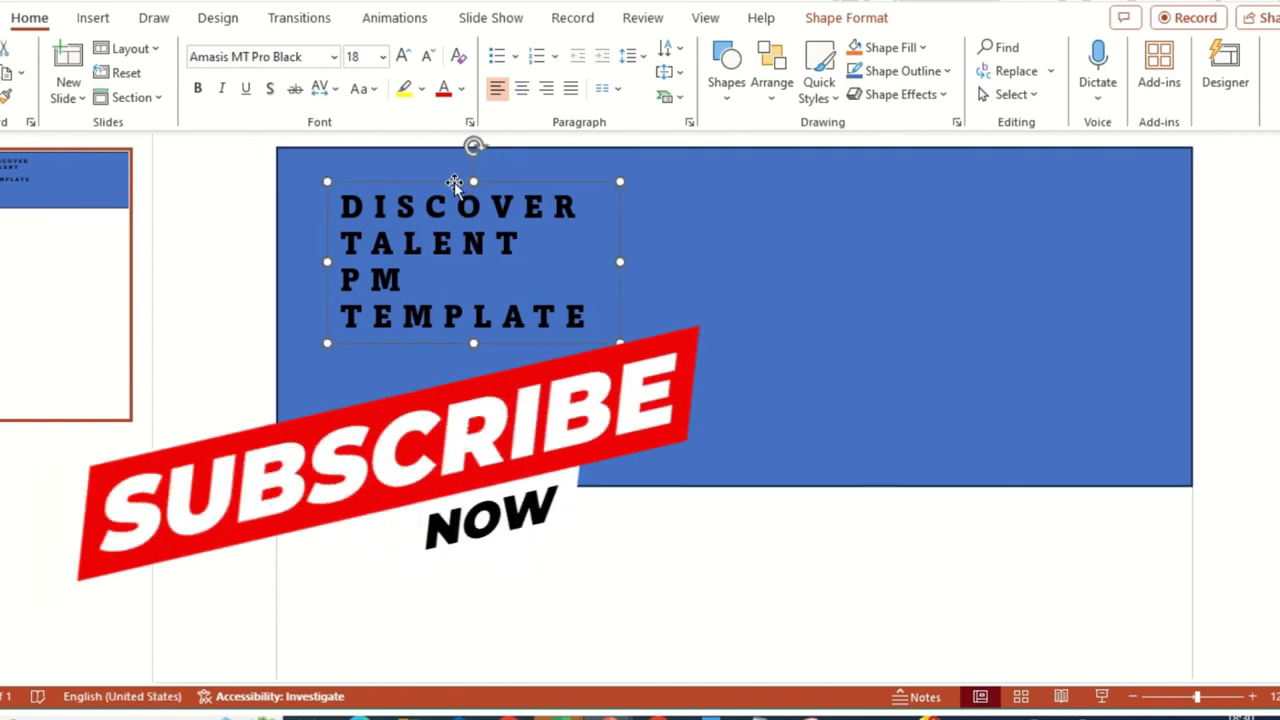
drag(454, 184, 414, 160)
click(461, 89)
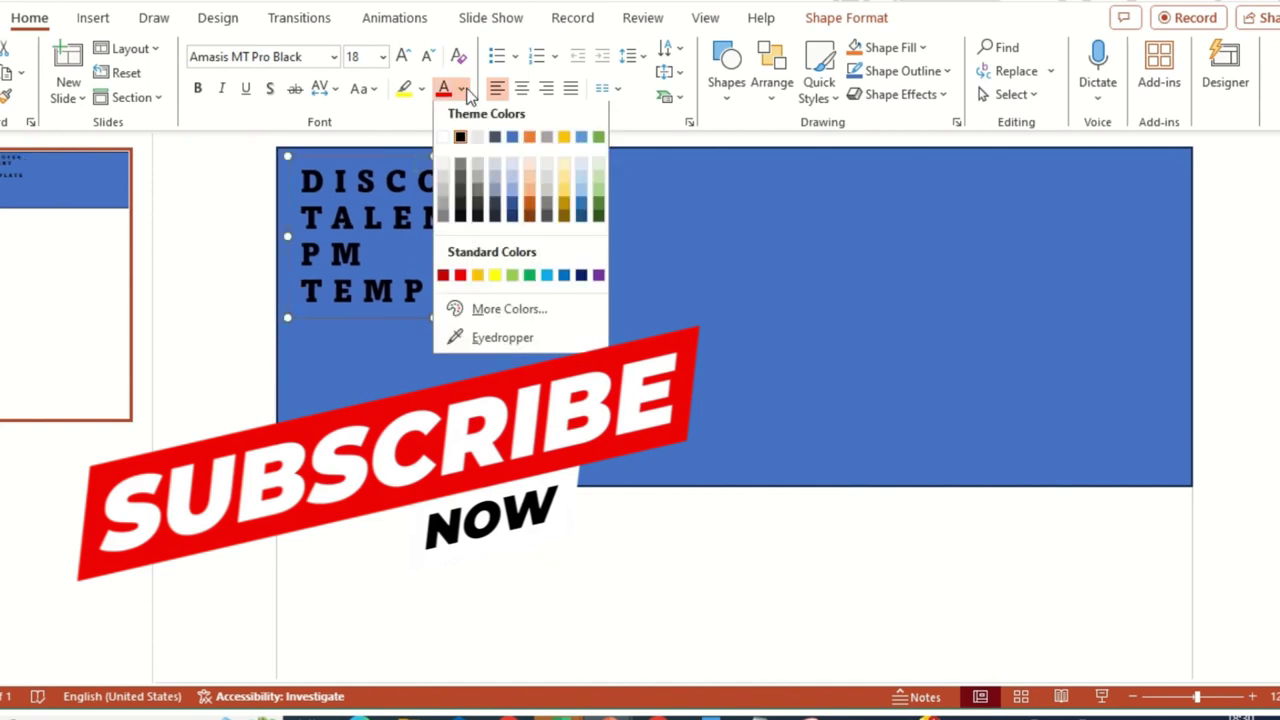
click(450, 139)
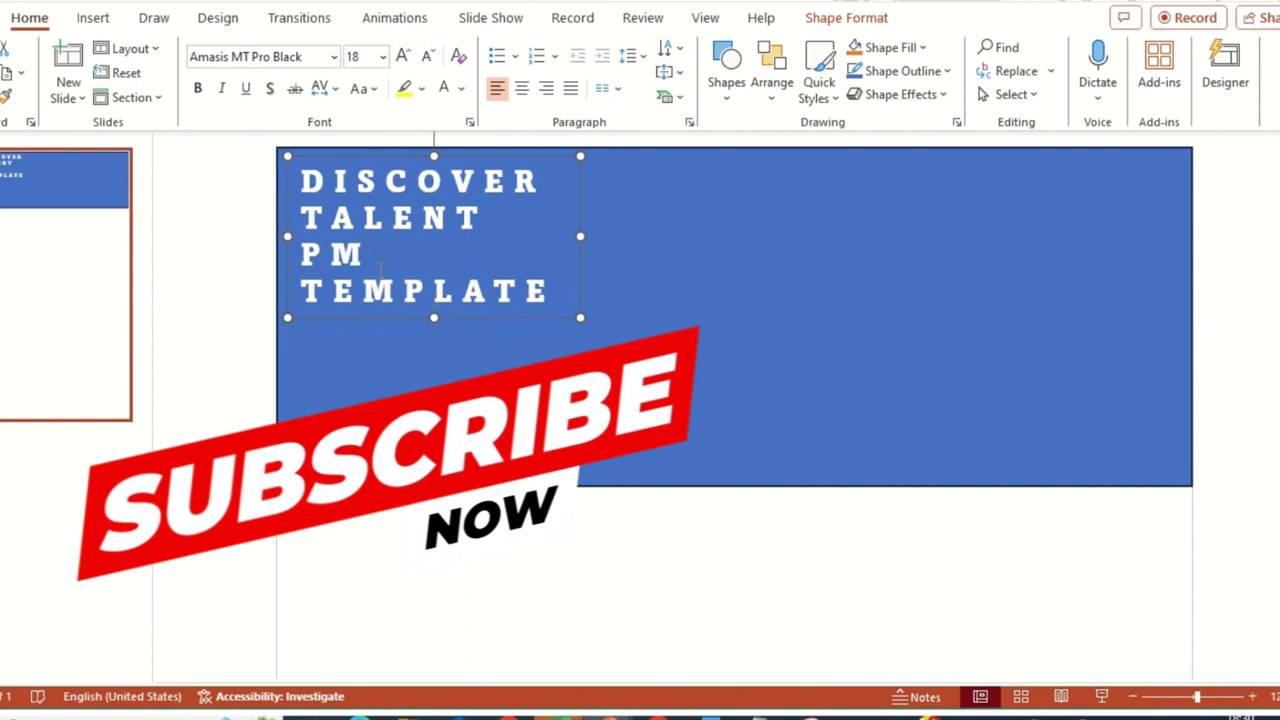
Replace 'PM' in the banner title with 'Project' and 'Management' on separate lines.
double_click(349, 256)
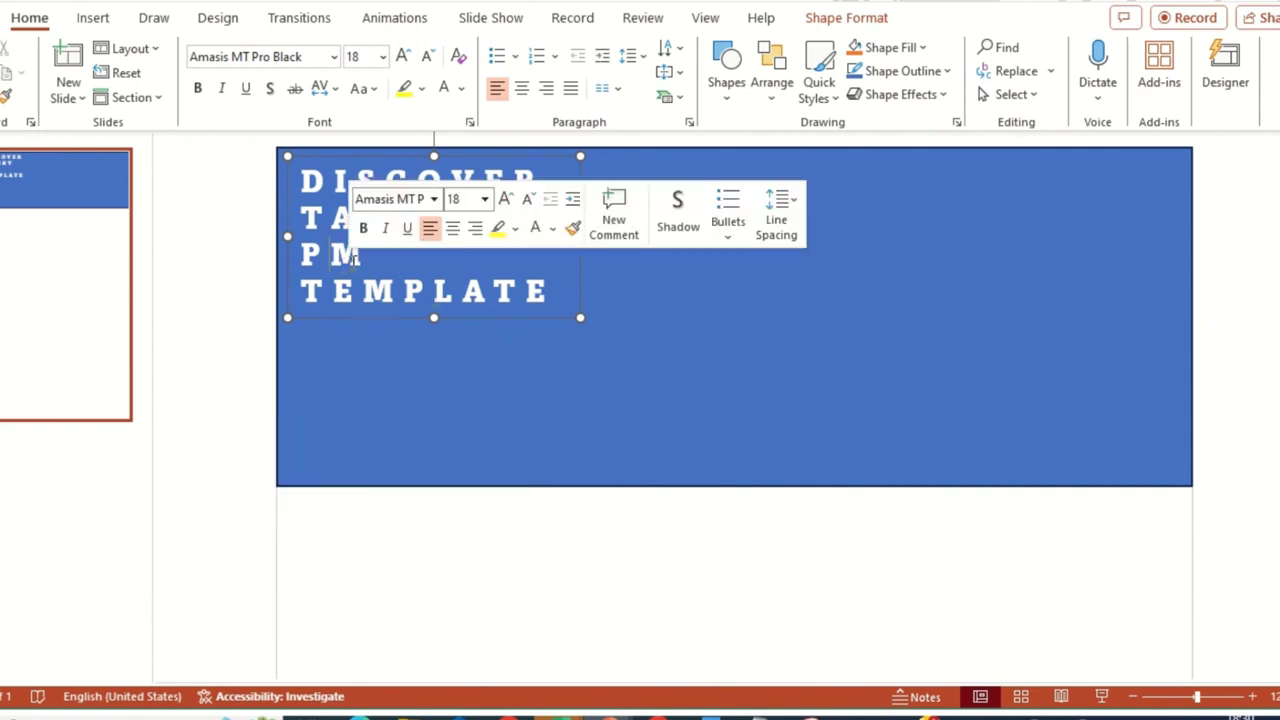
double_click(340, 262)
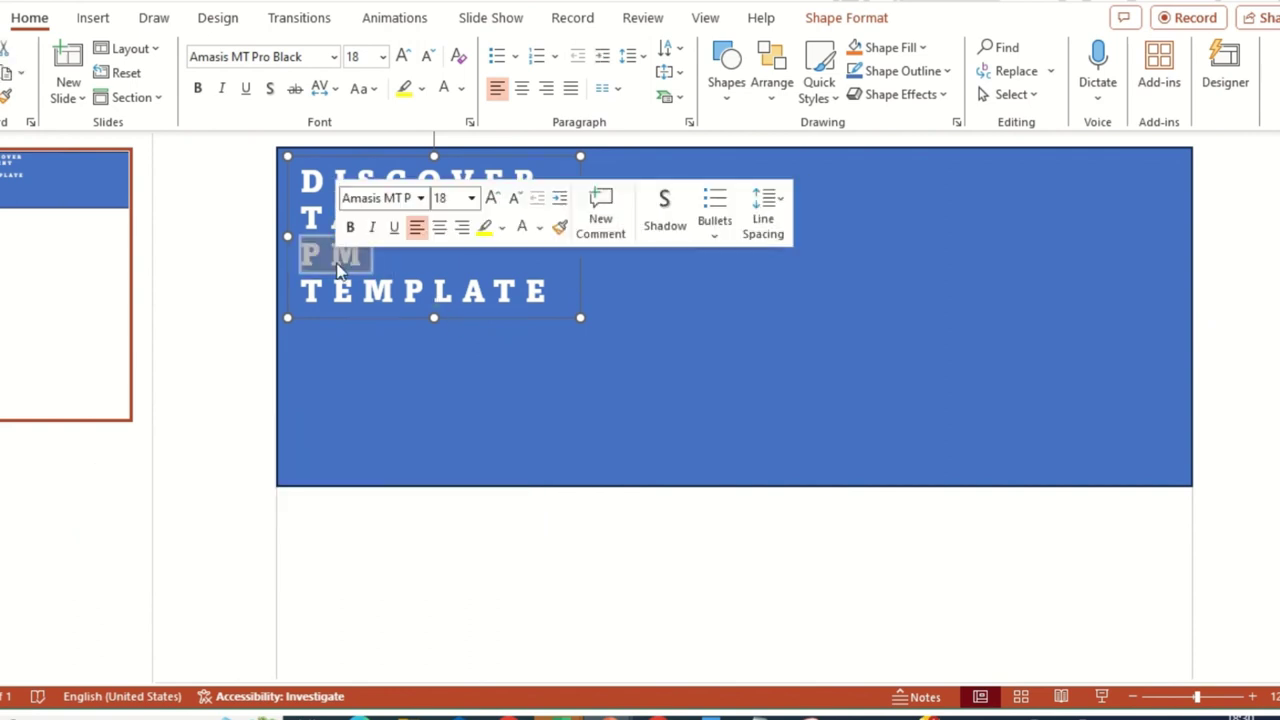
text(pROE)
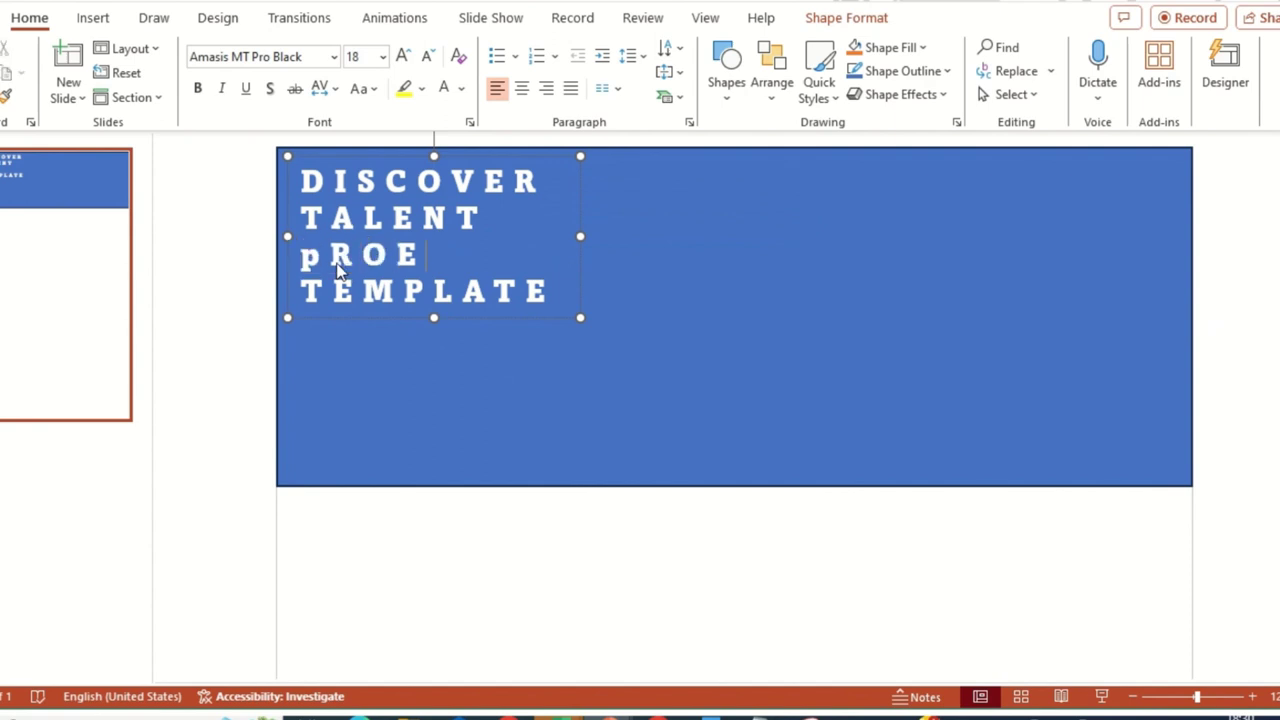
key(BackSpace)
text(JECt)
key(Return)
text(M)
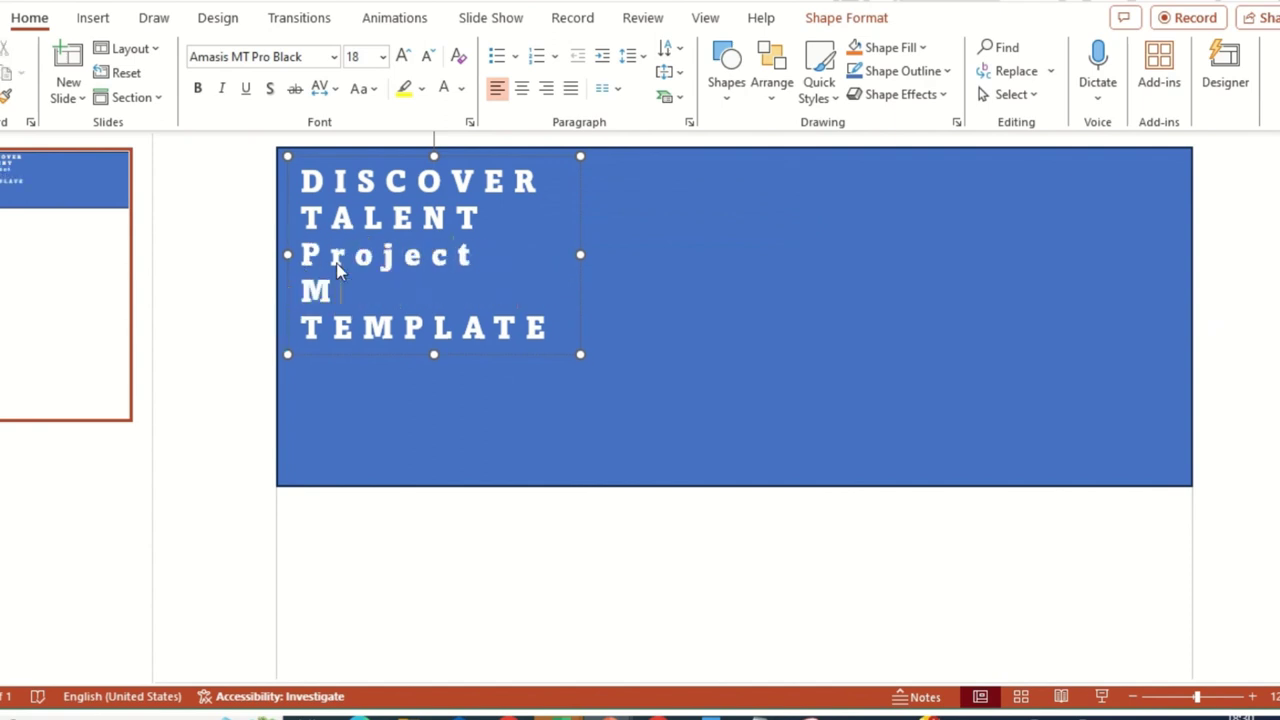
text(anagement)
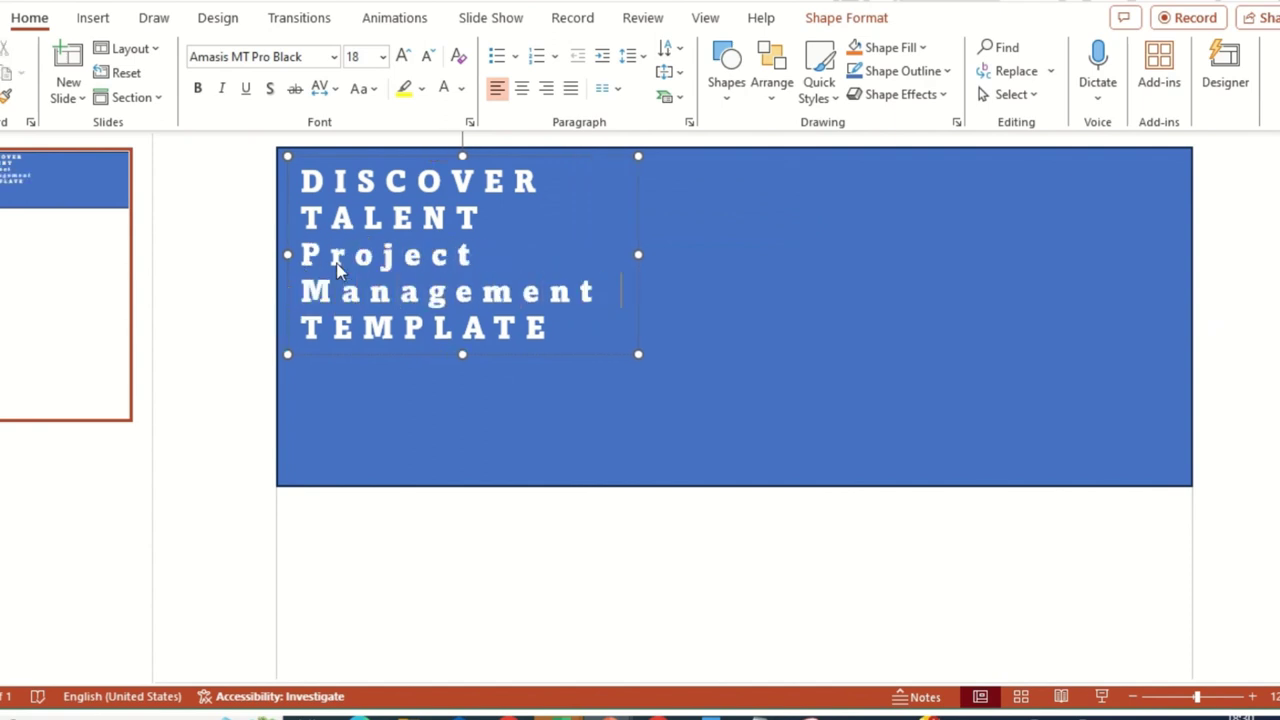
key(BackSpace)
key(BackSpace)
key(BackSpace)
key(BackSpace)
key(BackSpace)
key(BackSpace)
key(BackSpace)
key(BackSpace)
key(BackSpace)
key(BackSpace)
key(BackSpace)
key(BackSpace)
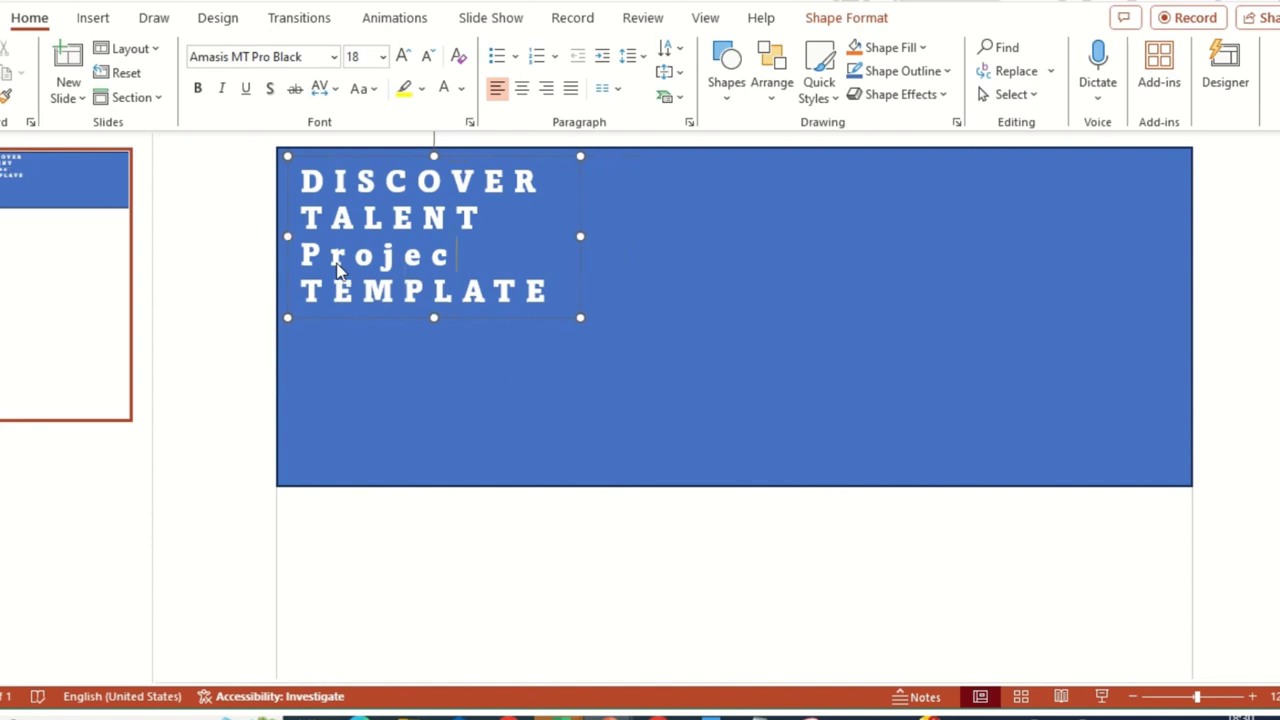
text(t)
key(Return)
text(Manag)
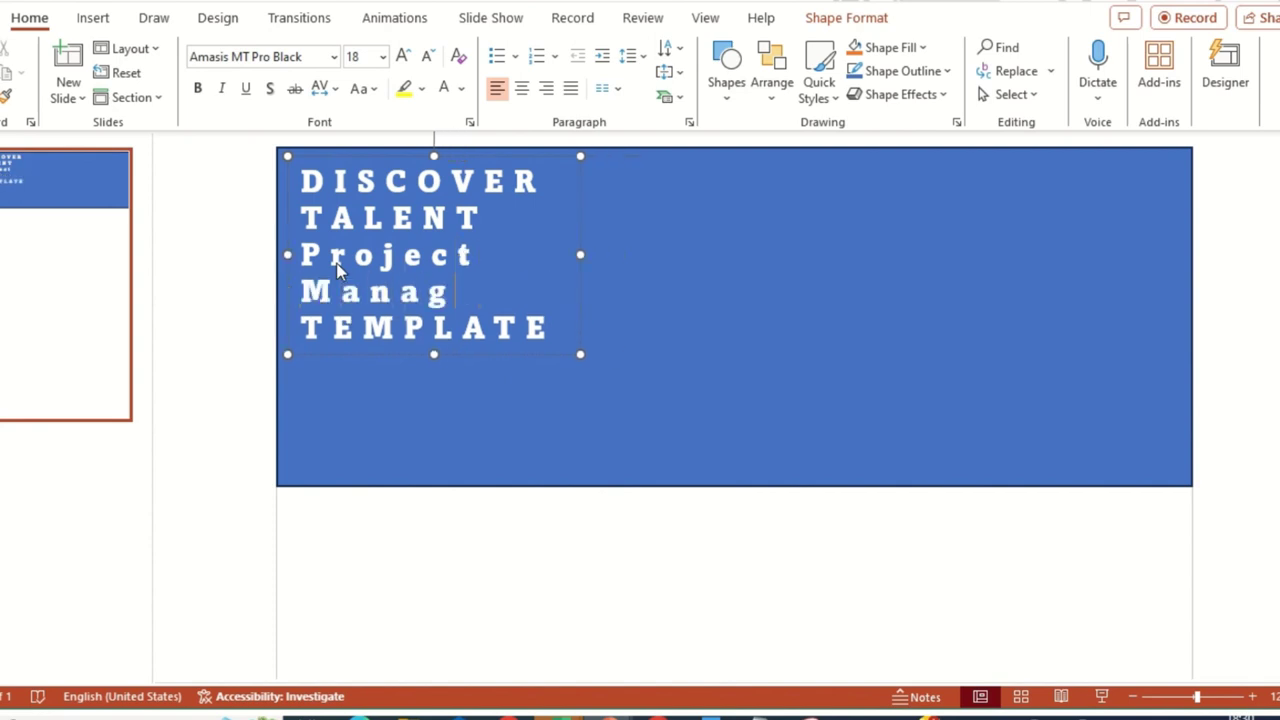
text(ement)
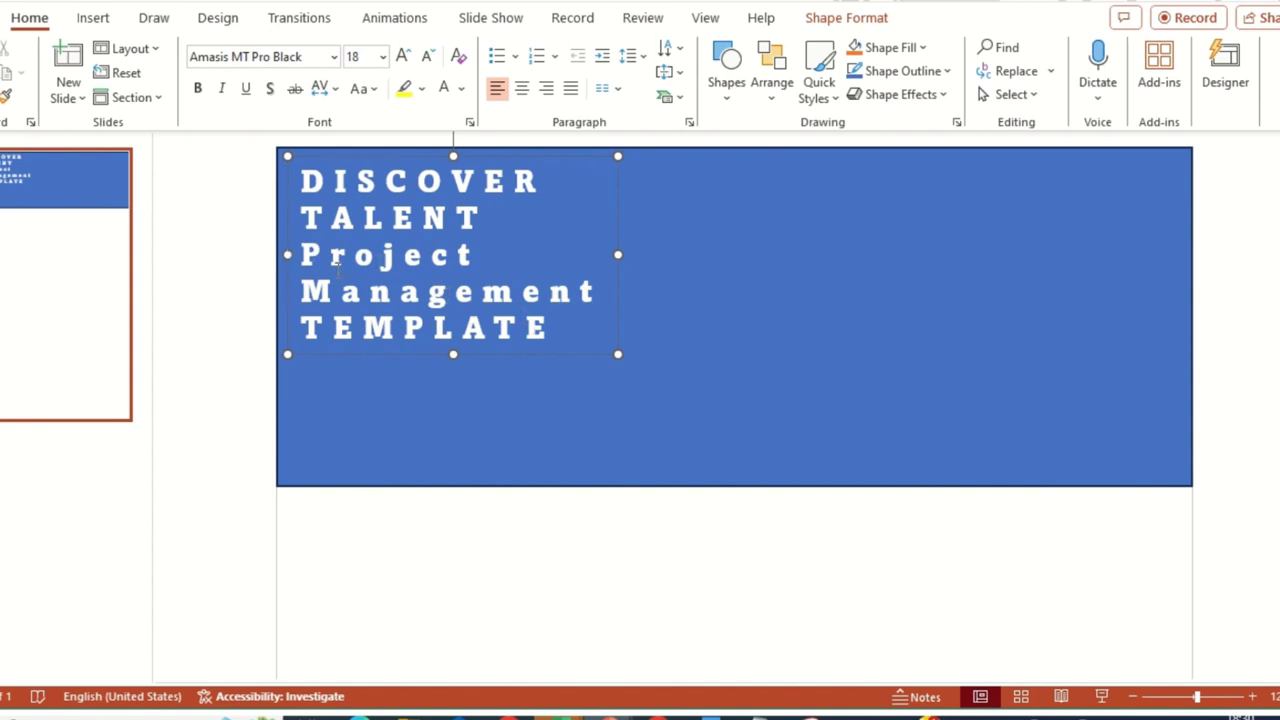
drag(334, 258, 614, 324)
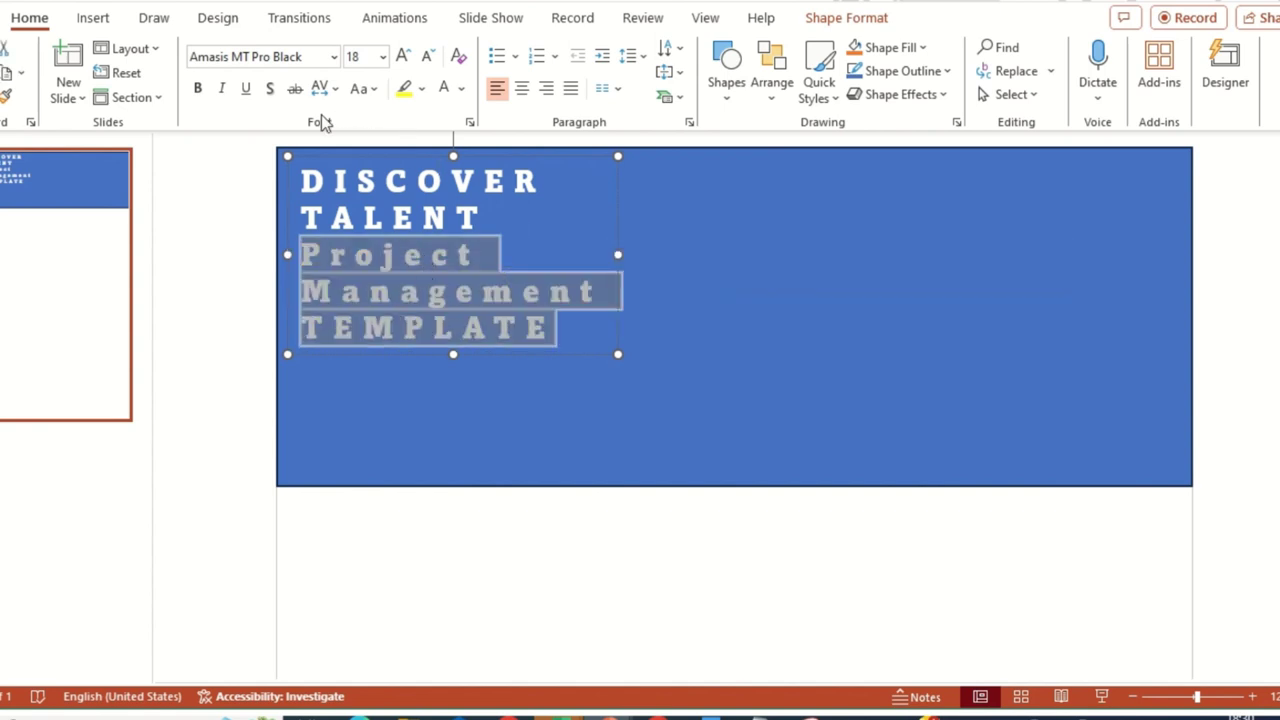
click(404, 295)
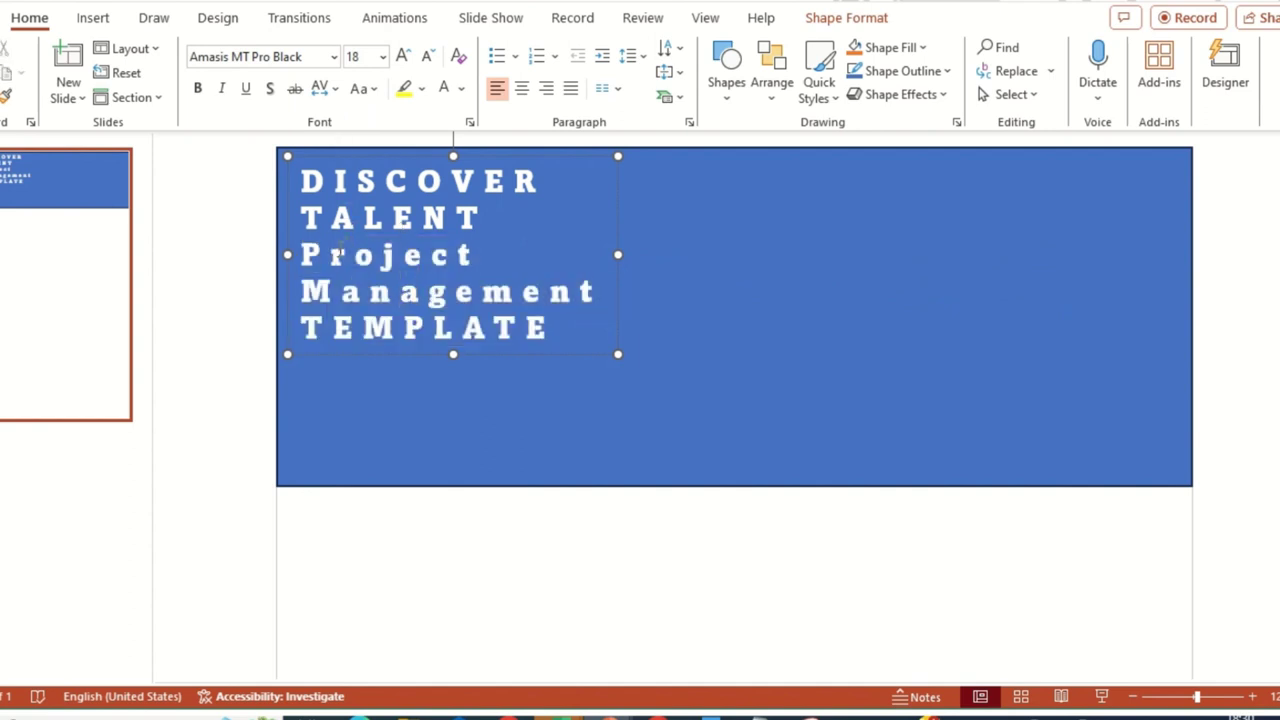
Change all five title lines to UPPERCASE and widen the title text box.
drag(332, 255, 500, 258)
click(437, 295)
click(365, 90)
click(521, 265)
drag(305, 183, 590, 340)
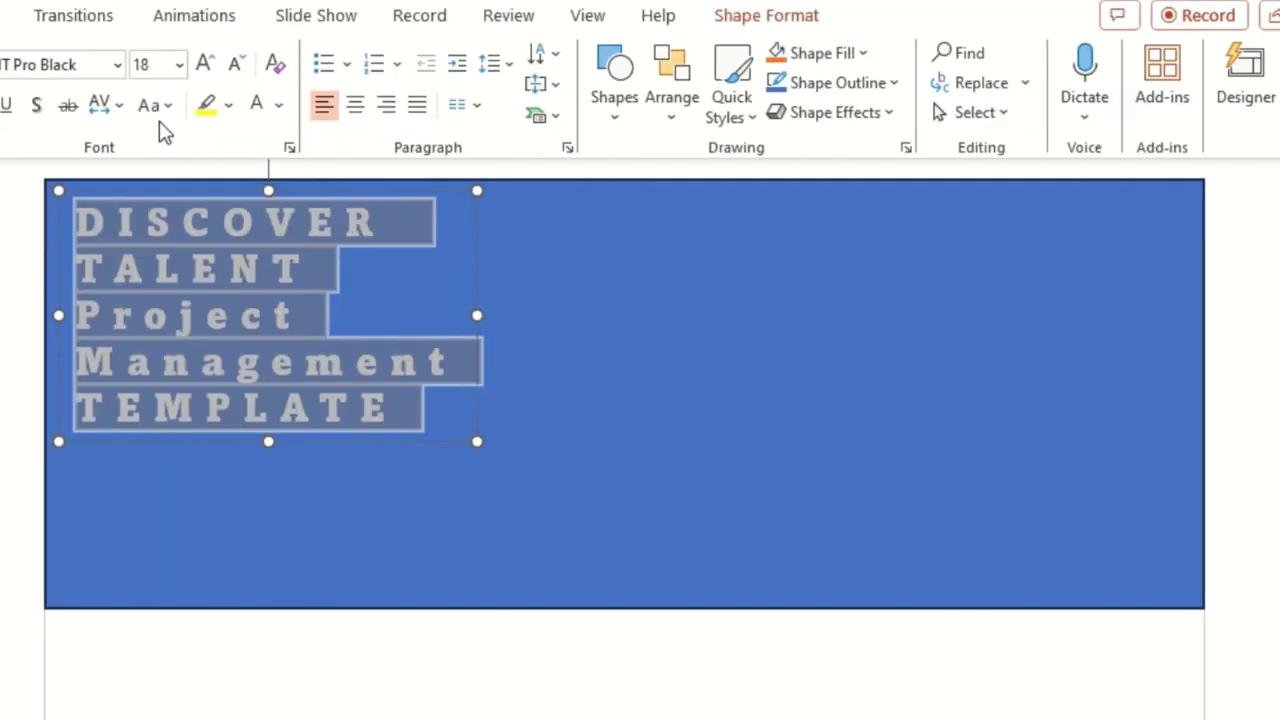
click(166, 107)
click(240, 213)
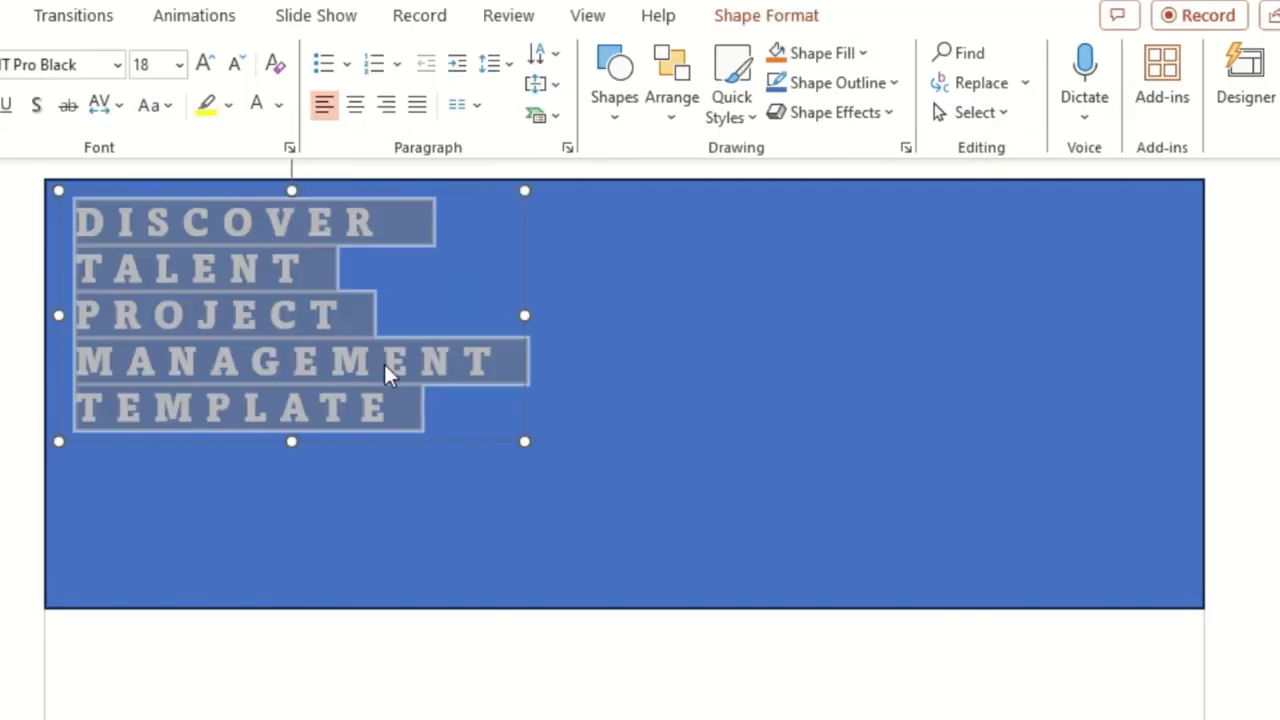
drag(526, 443, 663, 606)
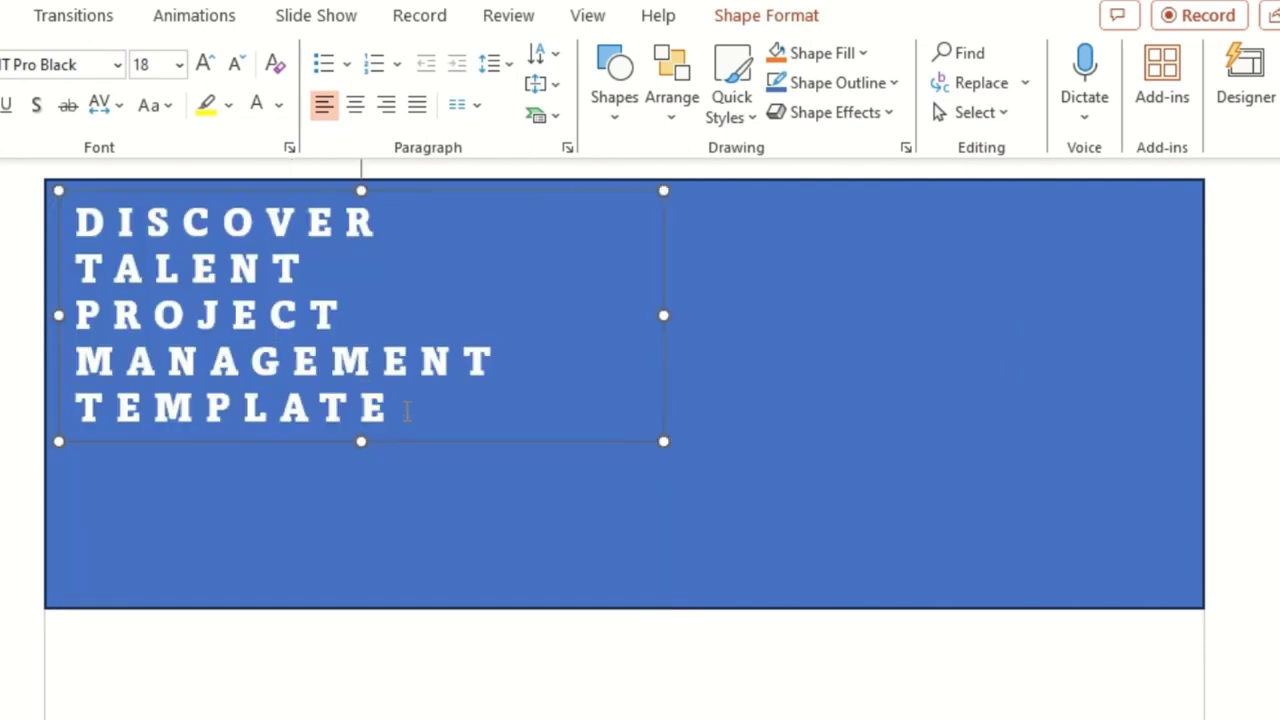
drag(407, 412, 48, 192)
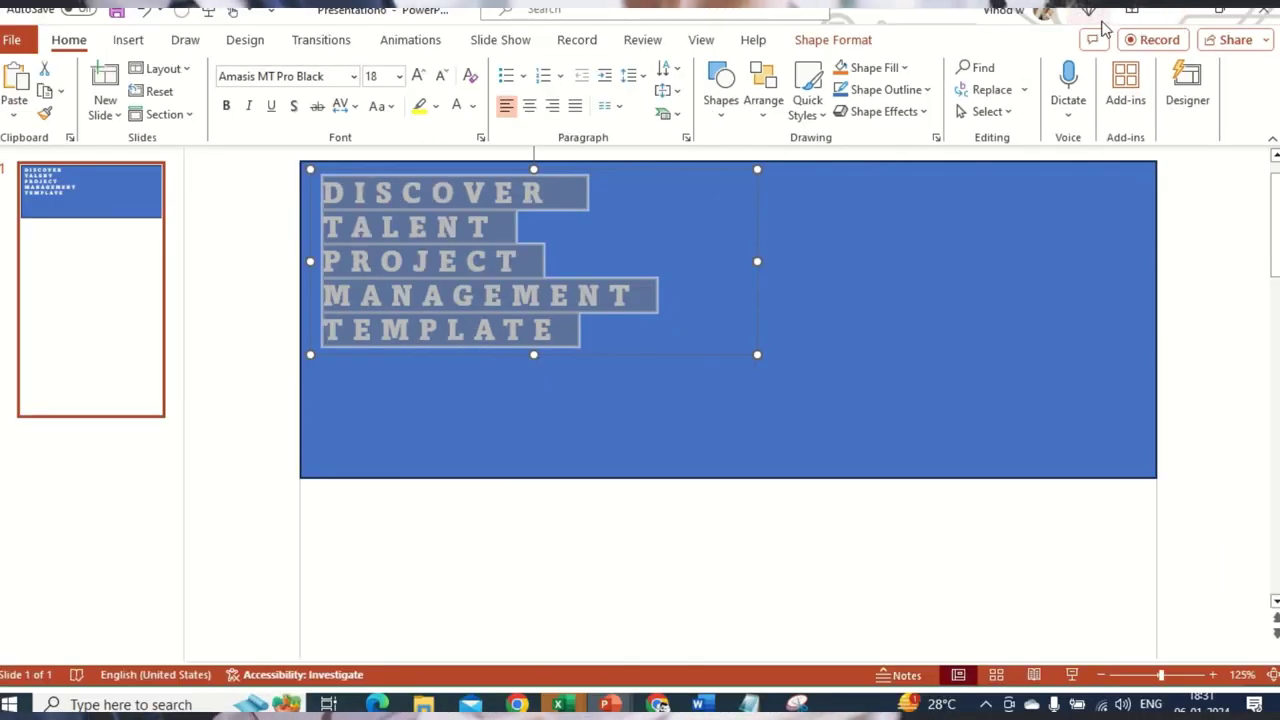
Close the My Benefits window and raise the title font size from 18 to 24 pt.
click(1089, 13)
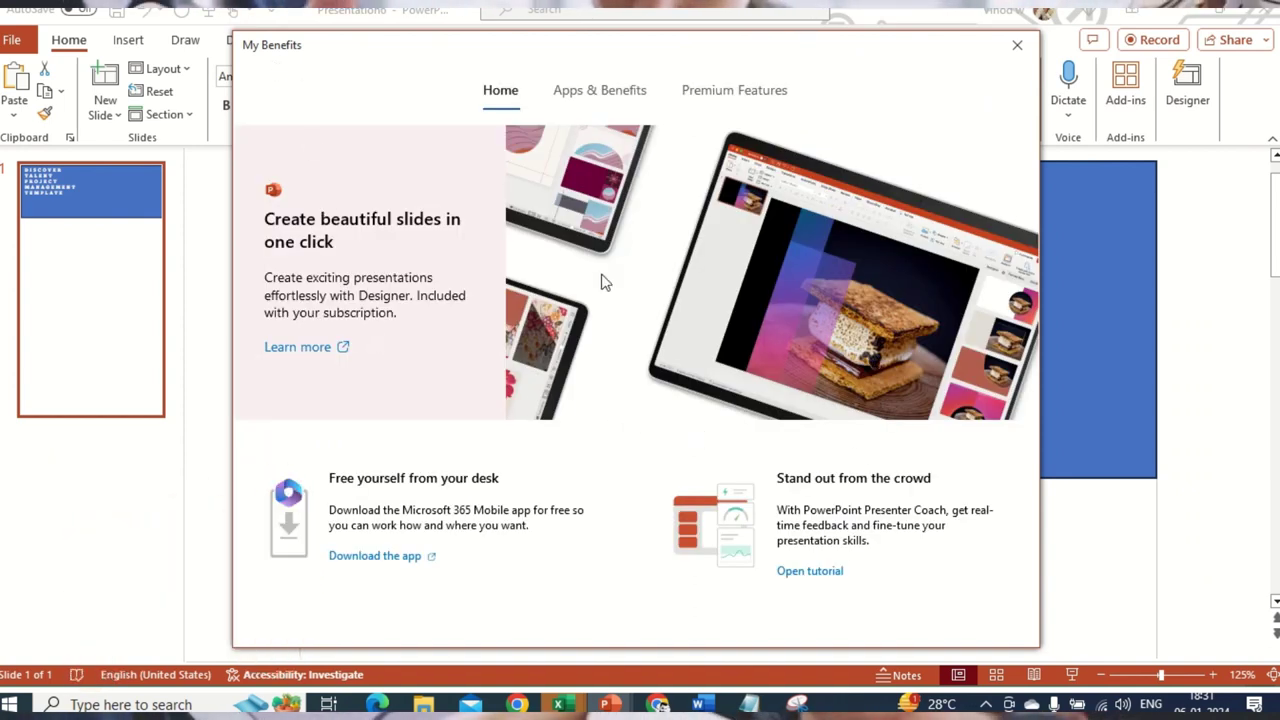
click(1017, 47)
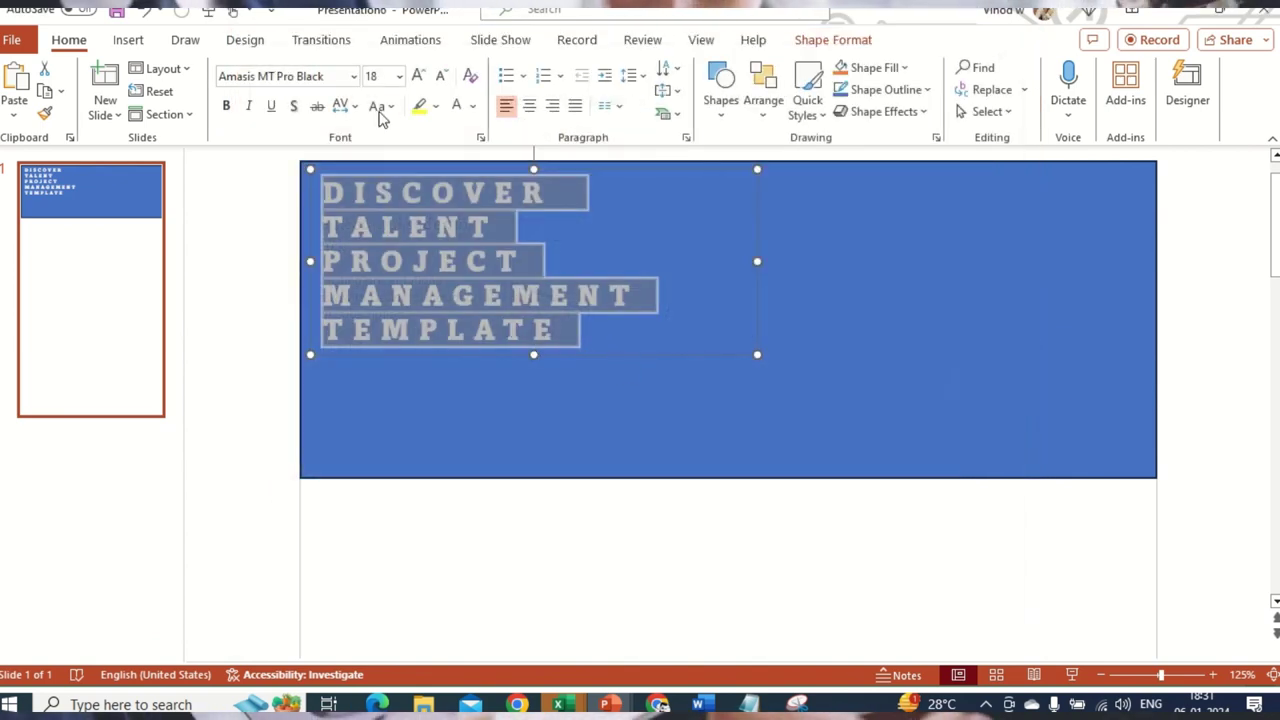
click(420, 78)
click(420, 78)
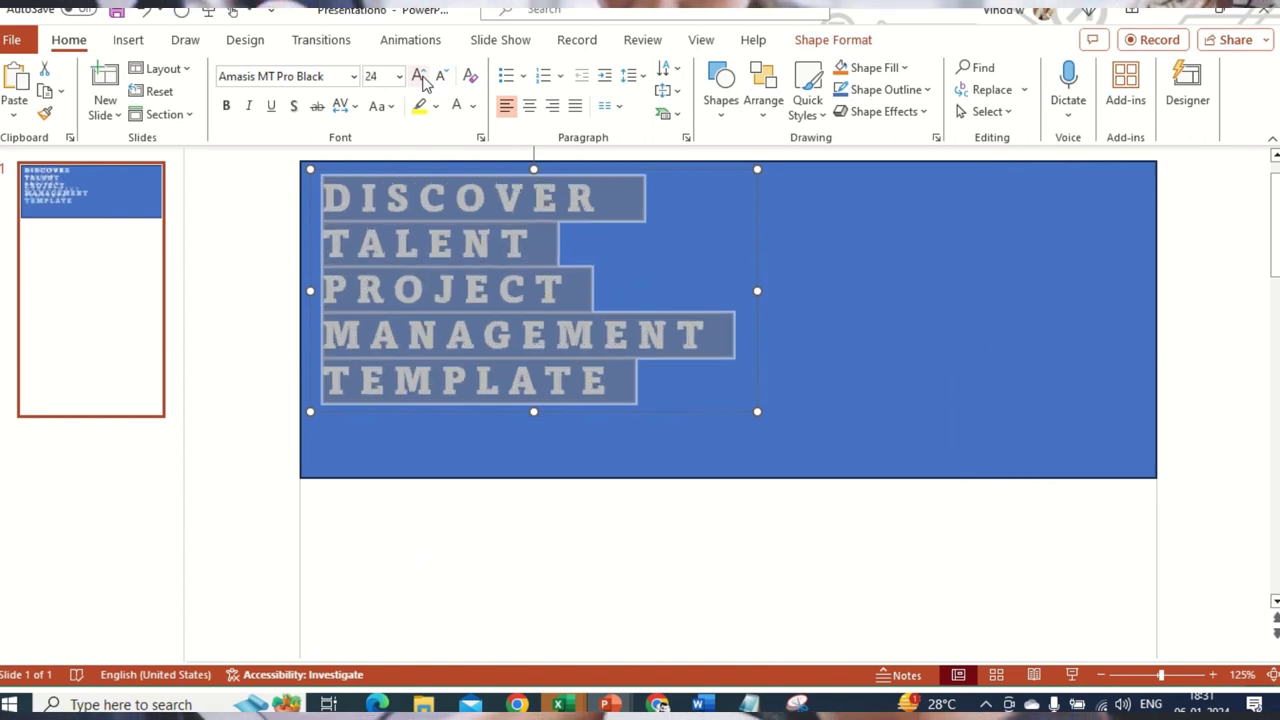
click(226, 366)
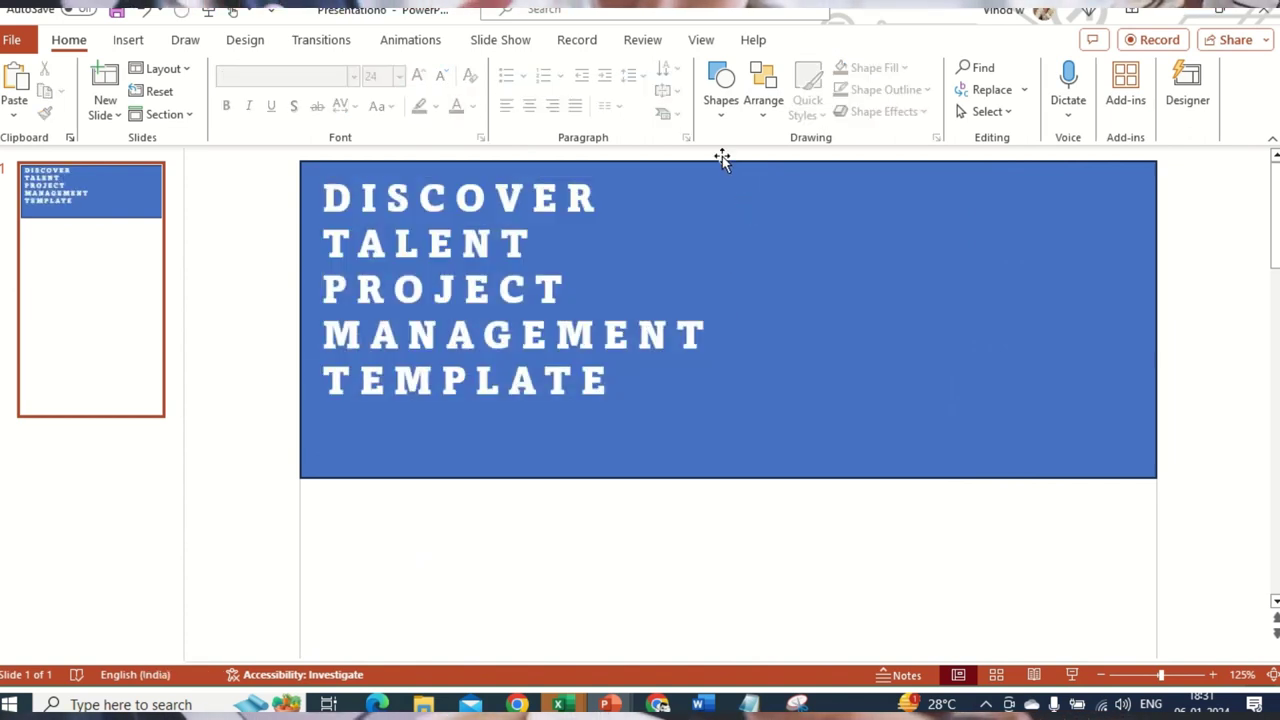
click(728, 112)
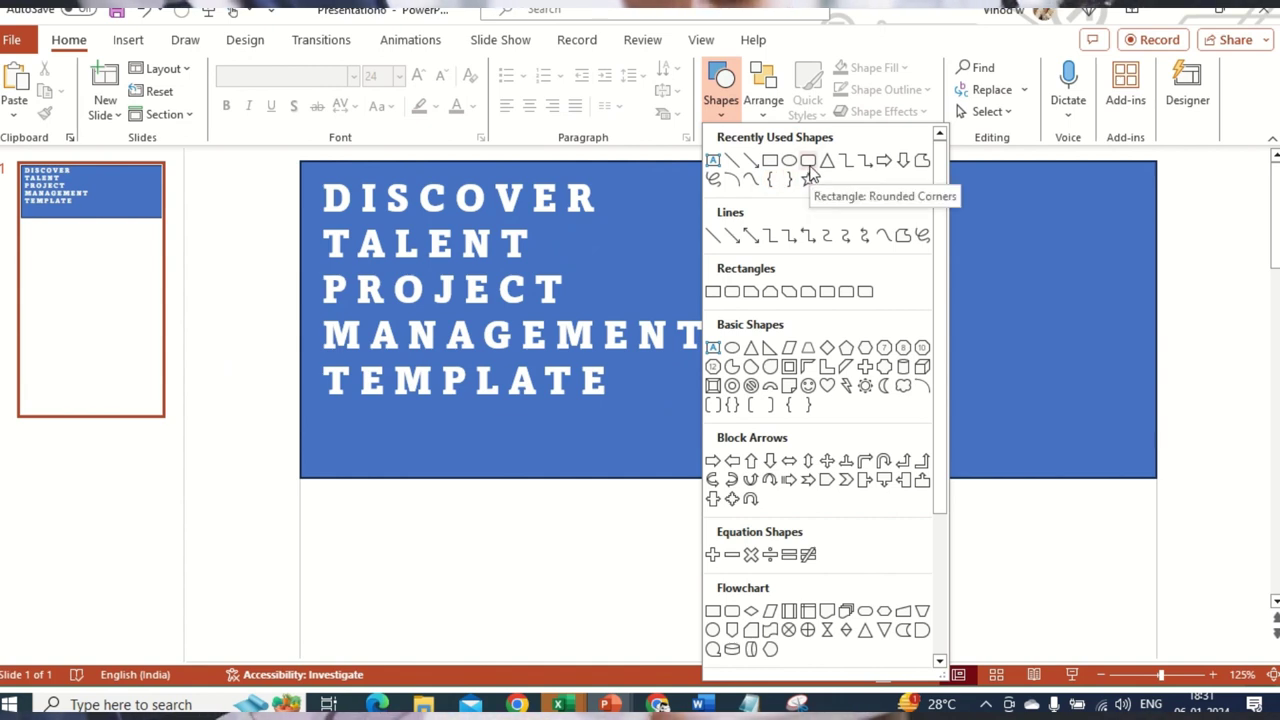
Draw a light blue rounded rectangle beneath the title.
click(809, 168)
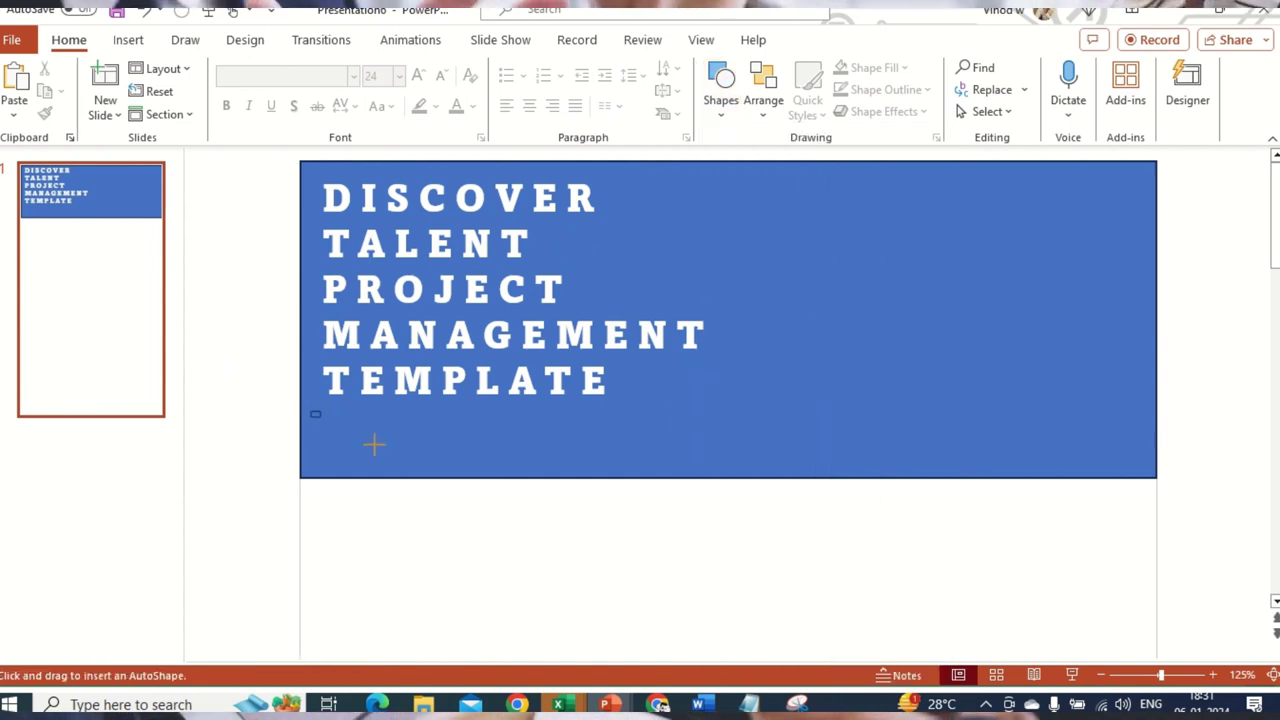
drag(311, 411, 749, 470)
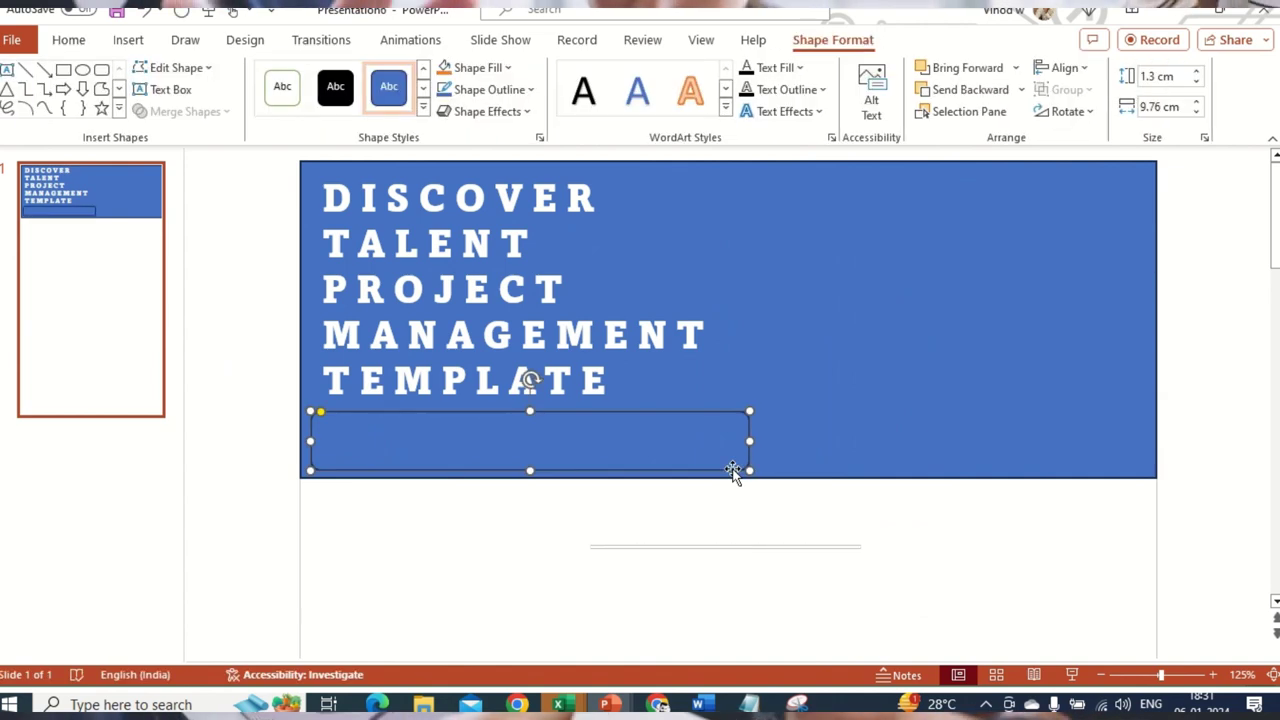
click(508, 68)
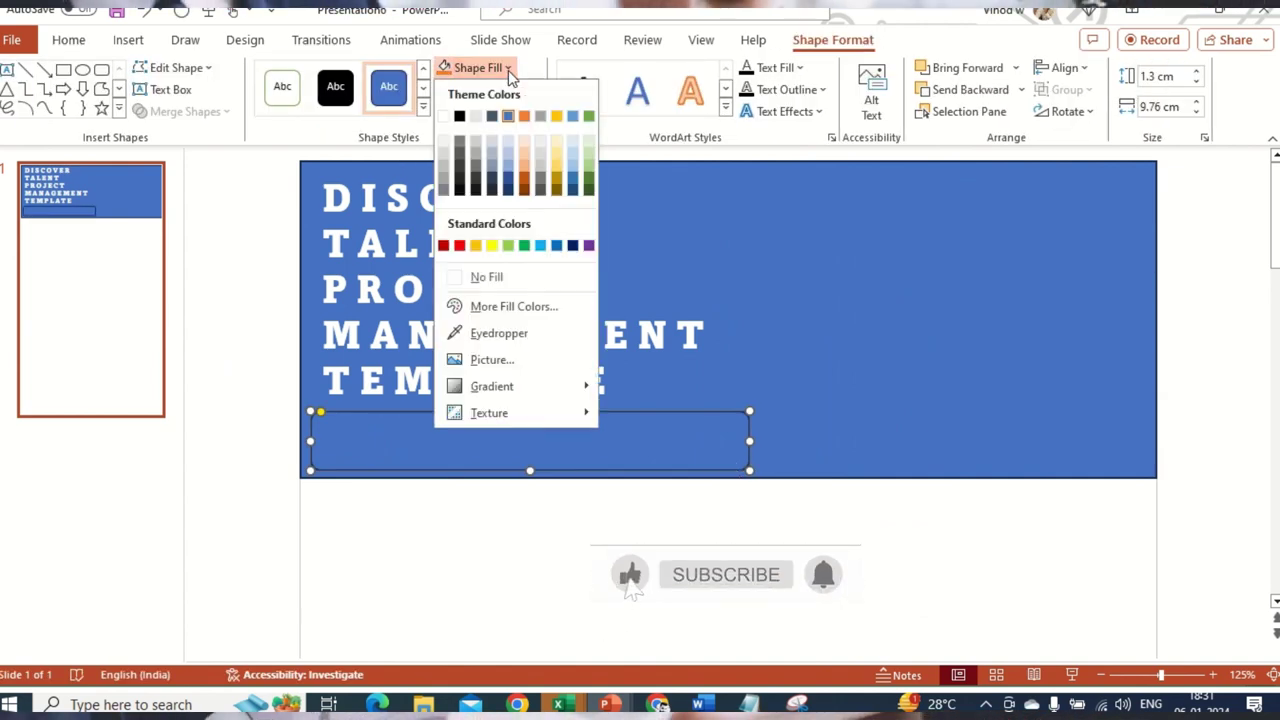
click(508, 165)
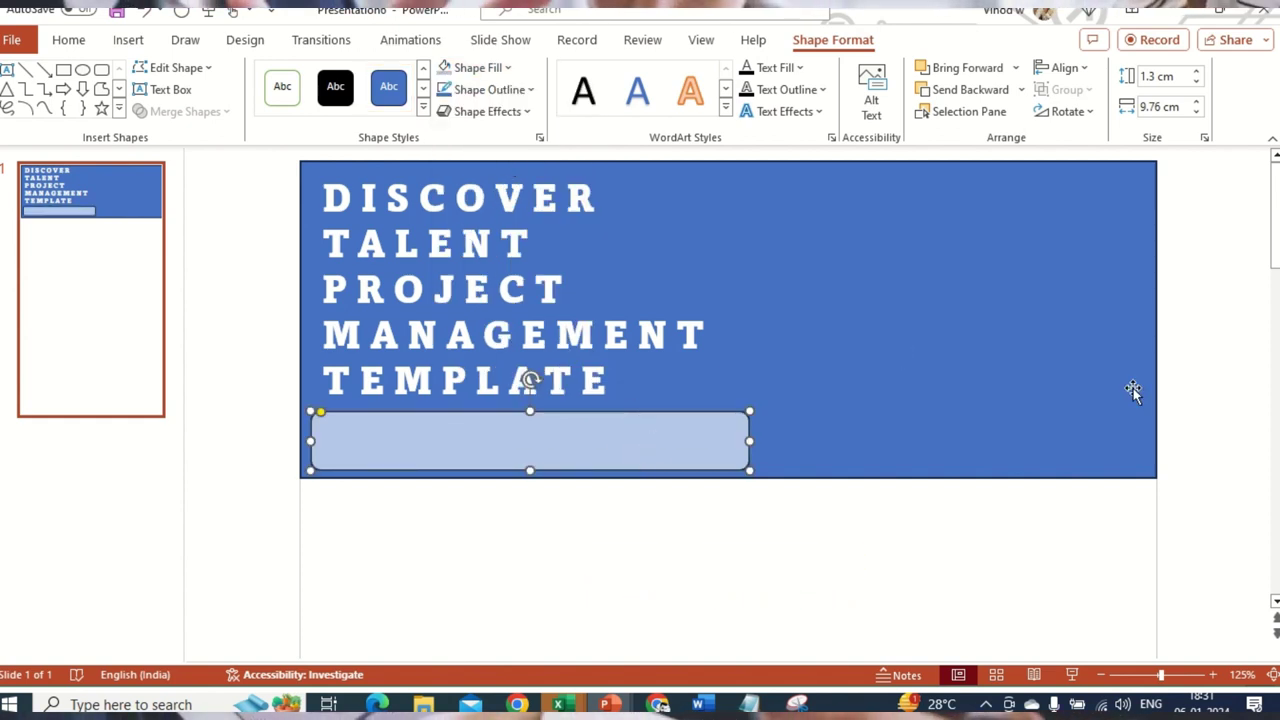
Set the large blue background box to No Outline.
click(1073, 300)
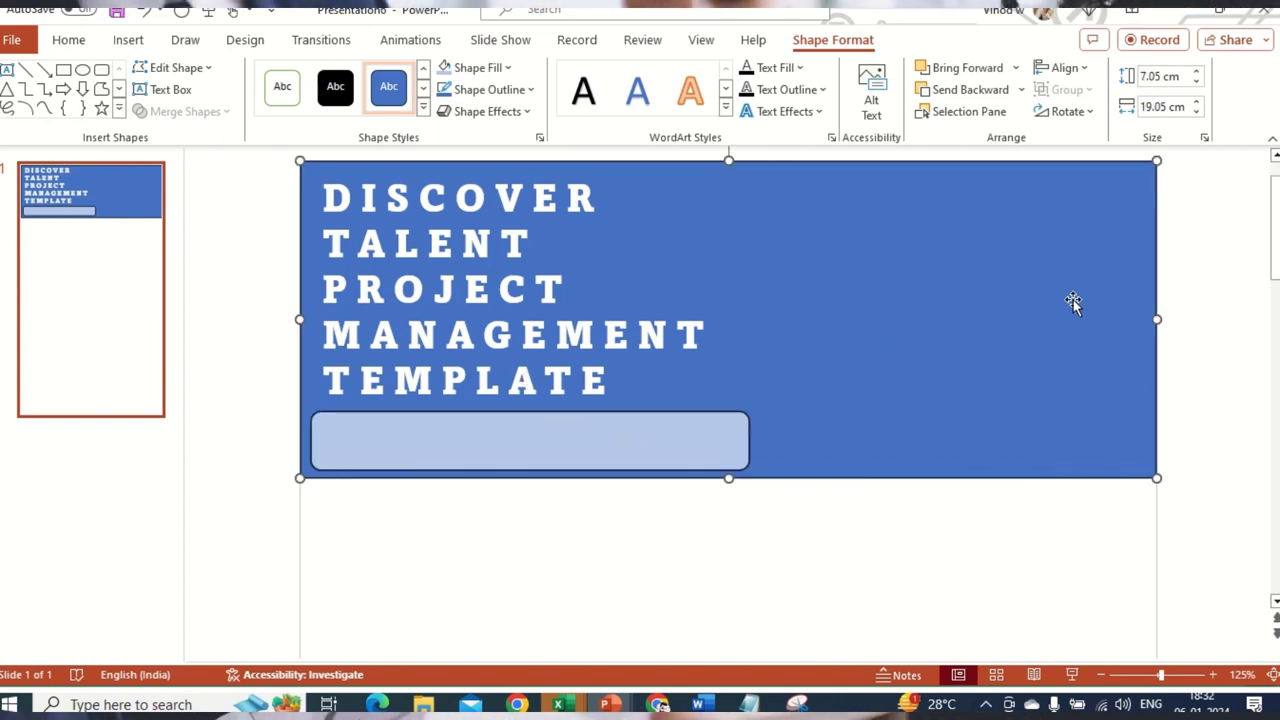
click(527, 96)
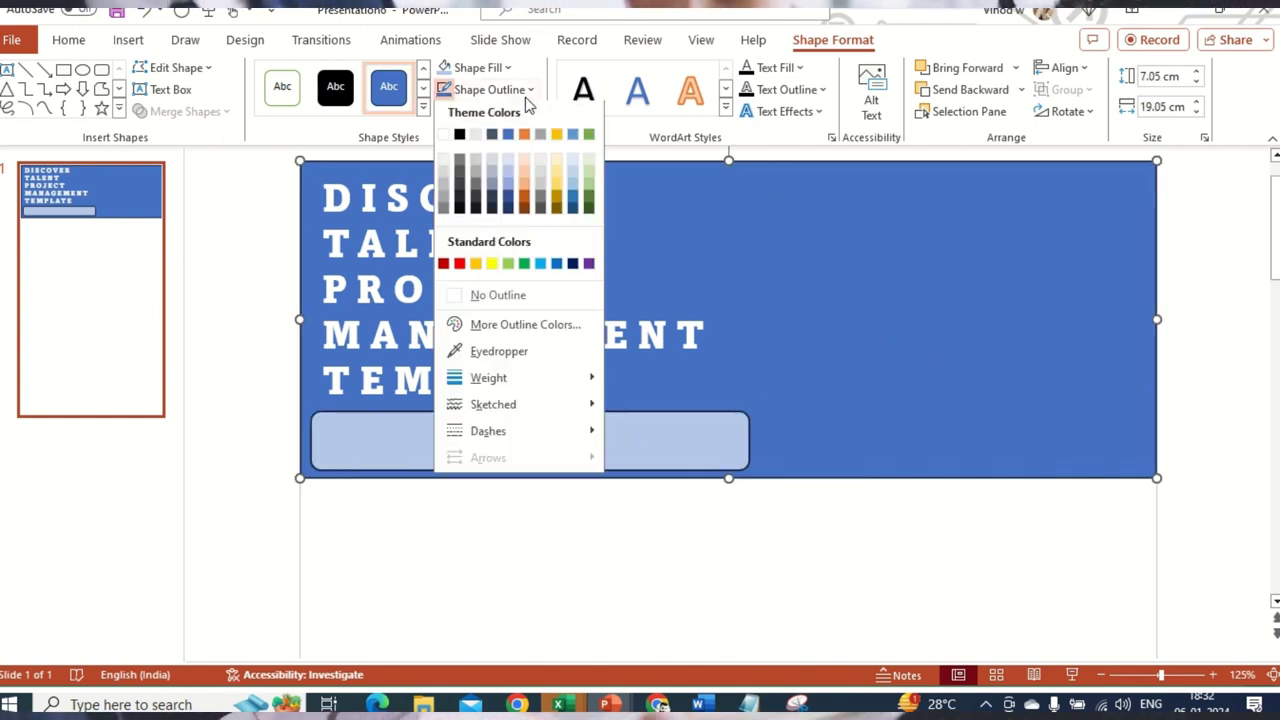
click(515, 298)
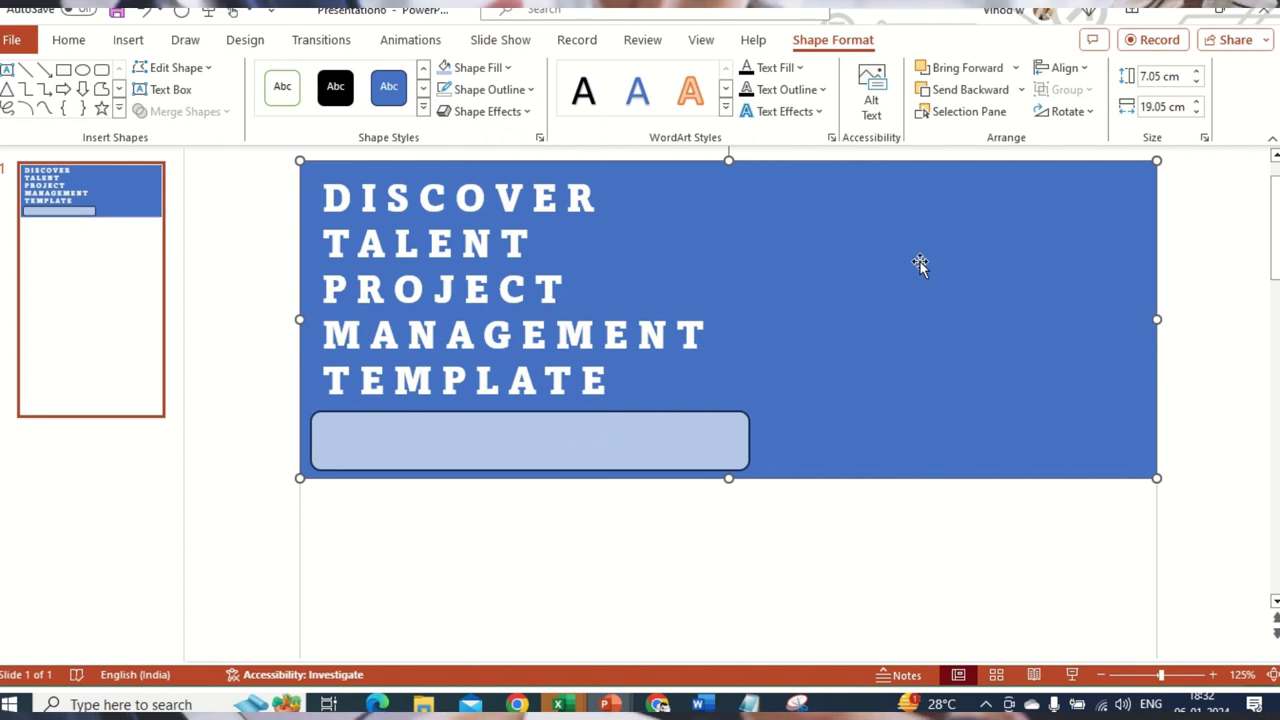
Fill the background box green and the rounded rectangle light green.
click(505, 70)
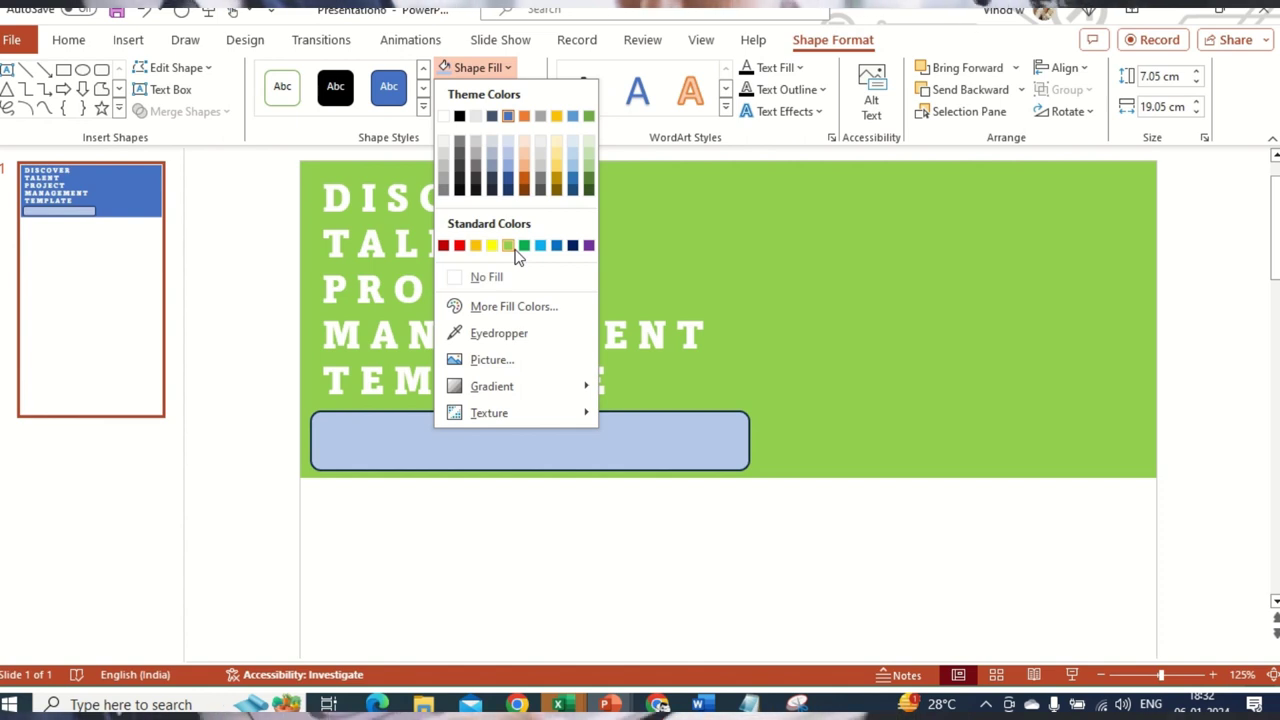
click(525, 247)
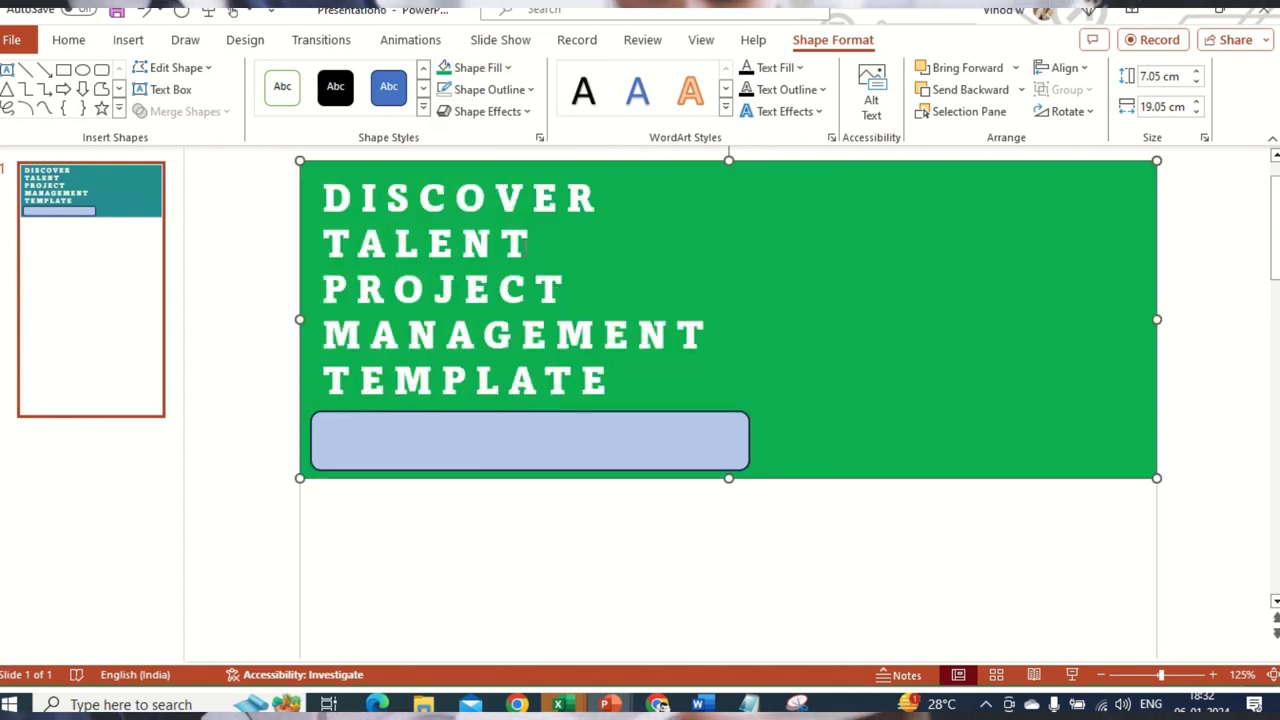
click(520, 455)
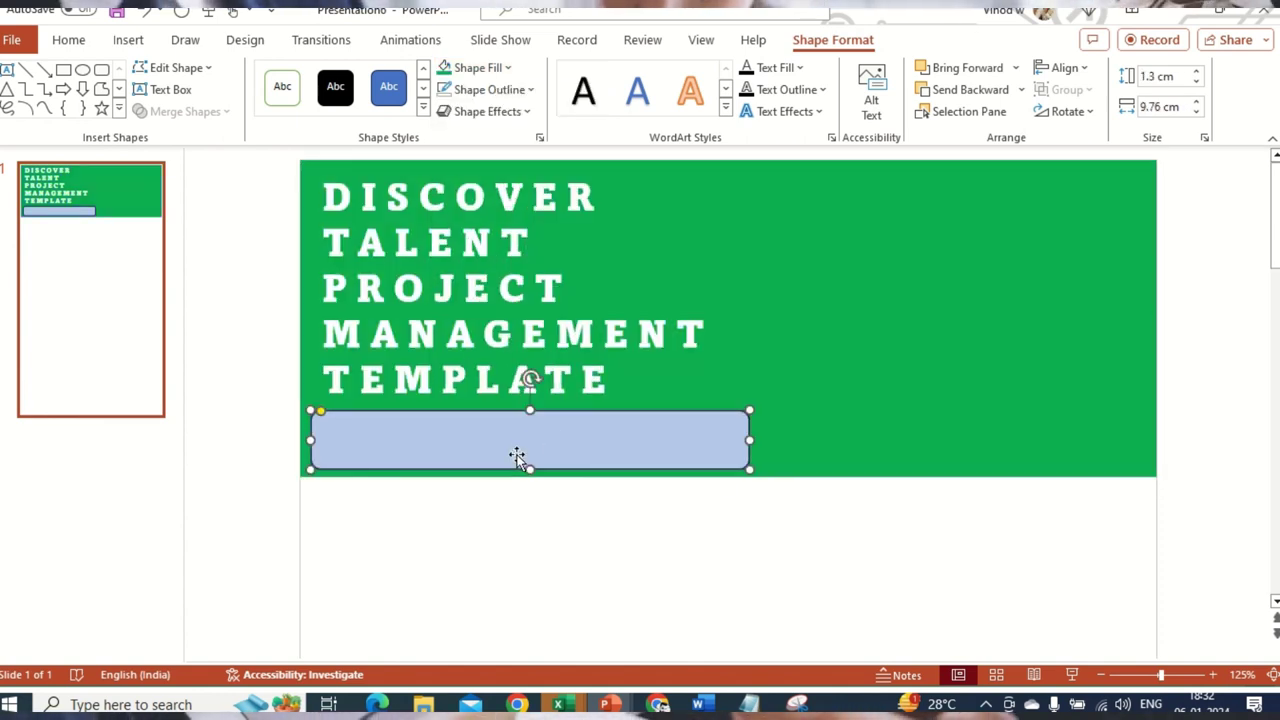
click(478, 67)
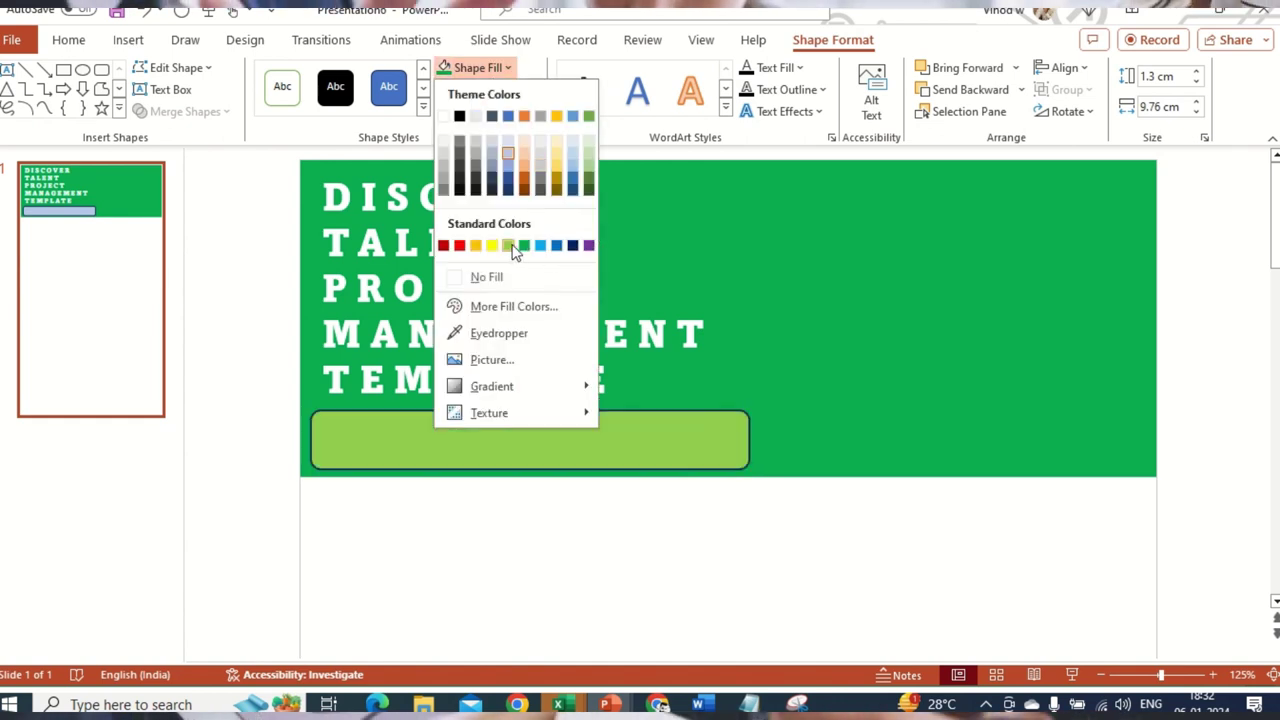
click(589, 167)
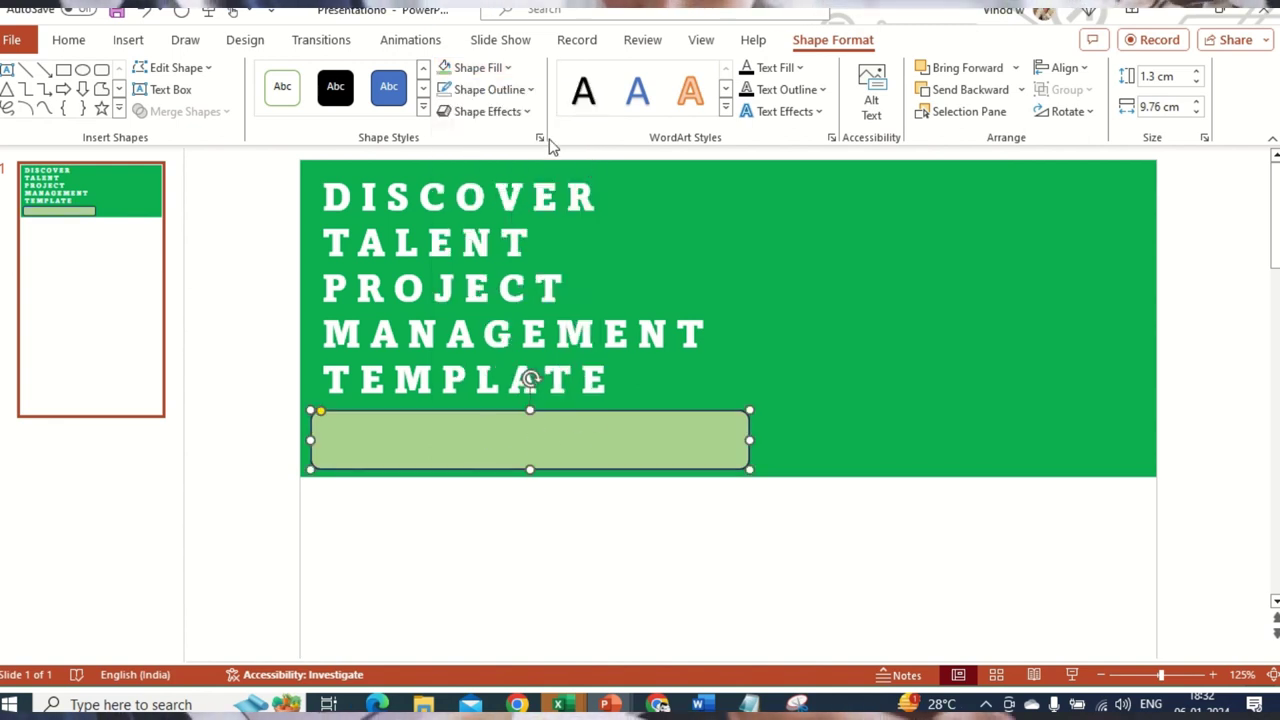
Remove the rounded bar's outline, nudge it up and narrow it to 9.61 cm.
click(522, 89)
click(509, 297)
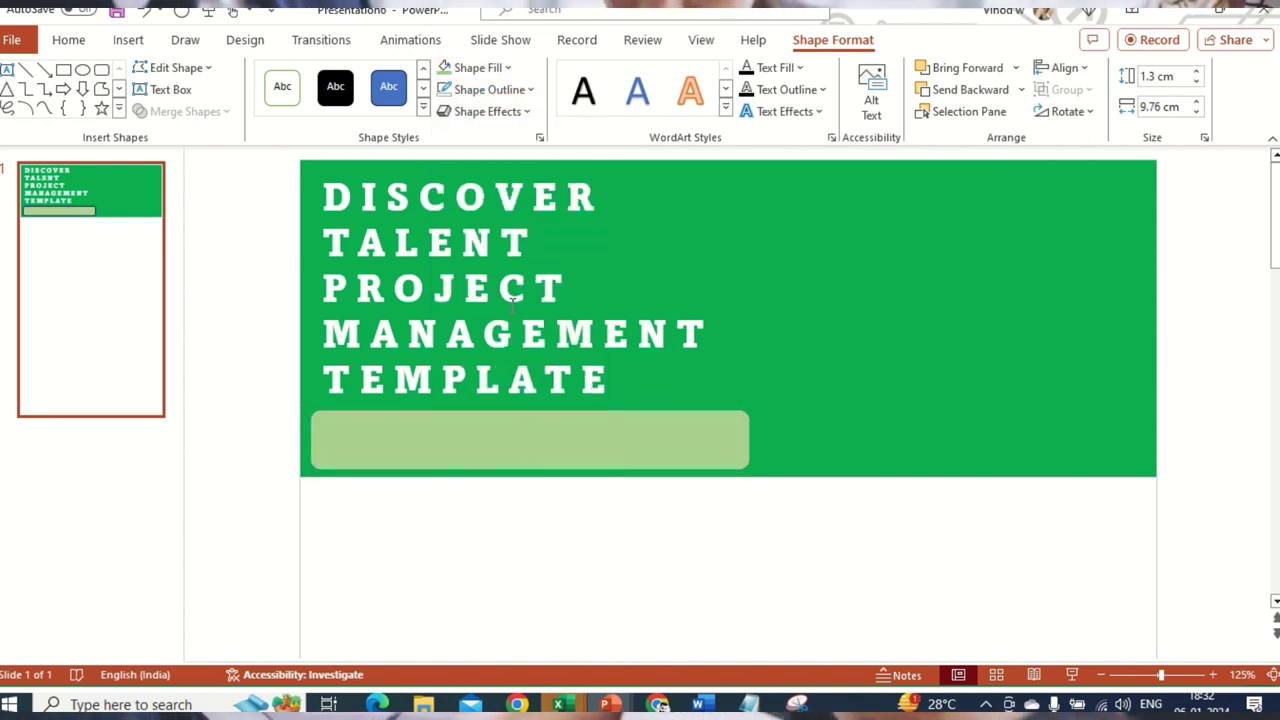
click(686, 434)
drag(674, 431, 747, 440)
click(837, 546)
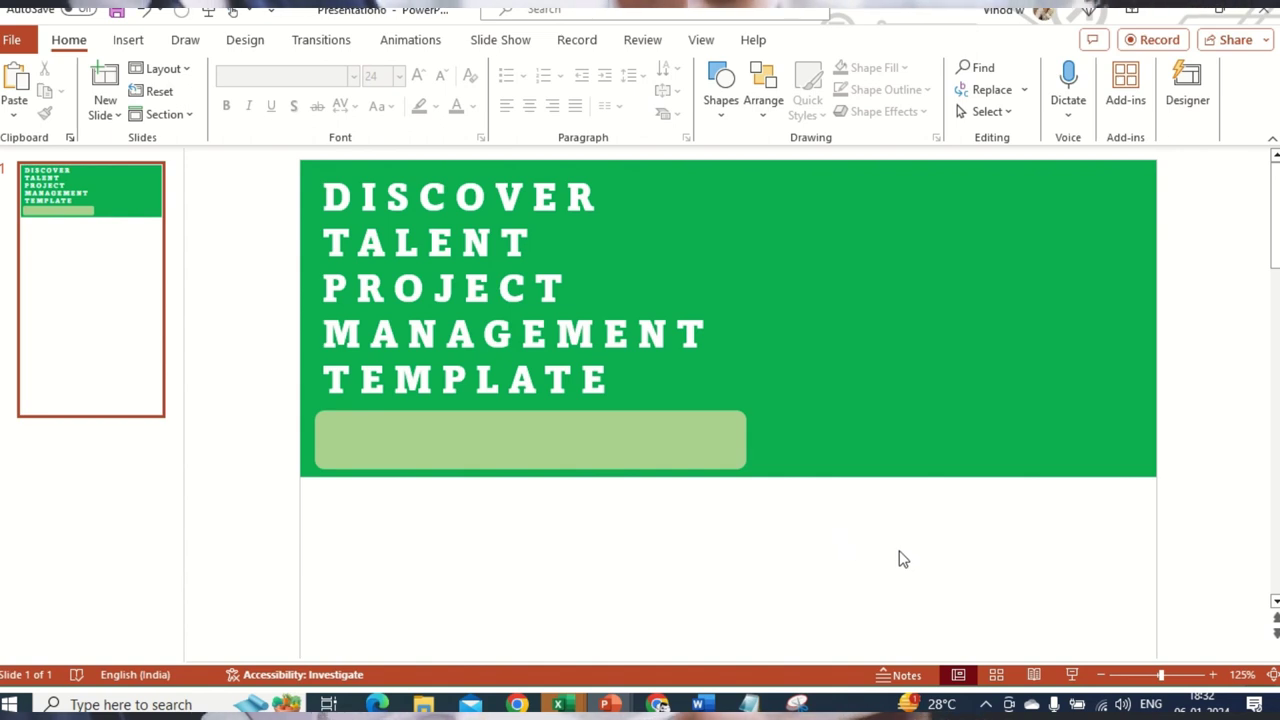
Insert the open-folder icon from the business stock icons onto the slide.
click(128, 40)
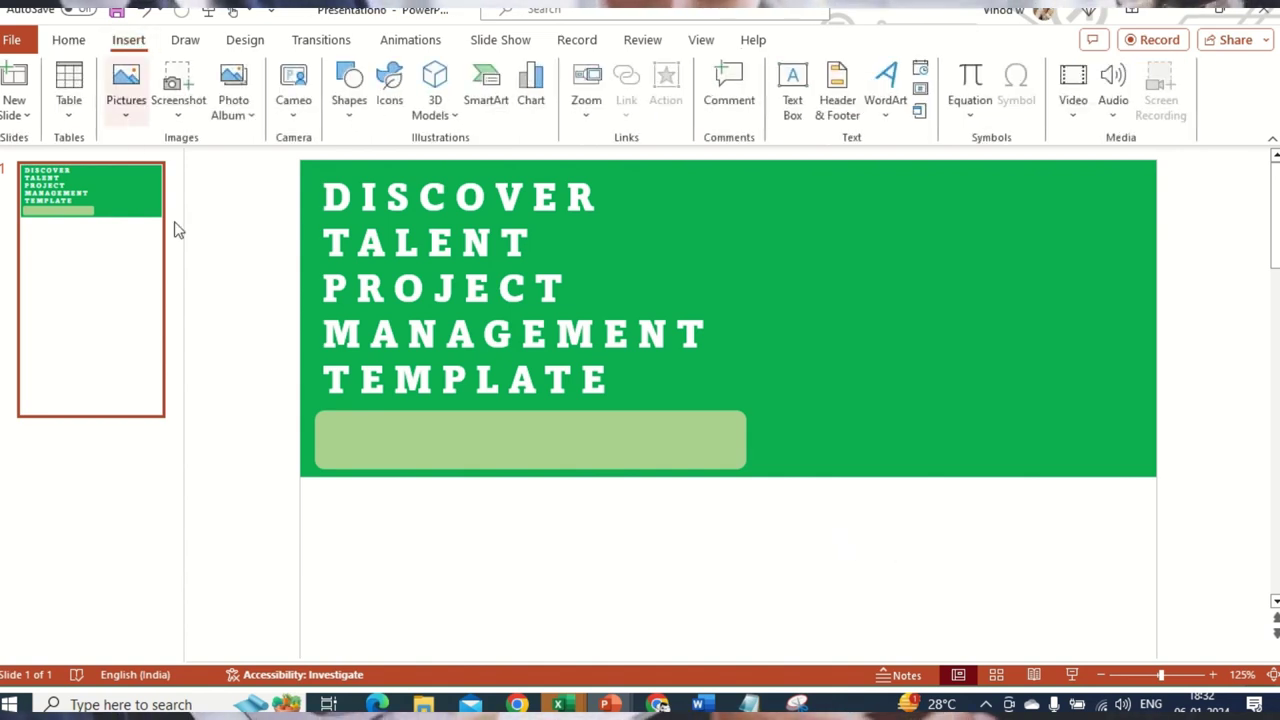
click(390, 90)
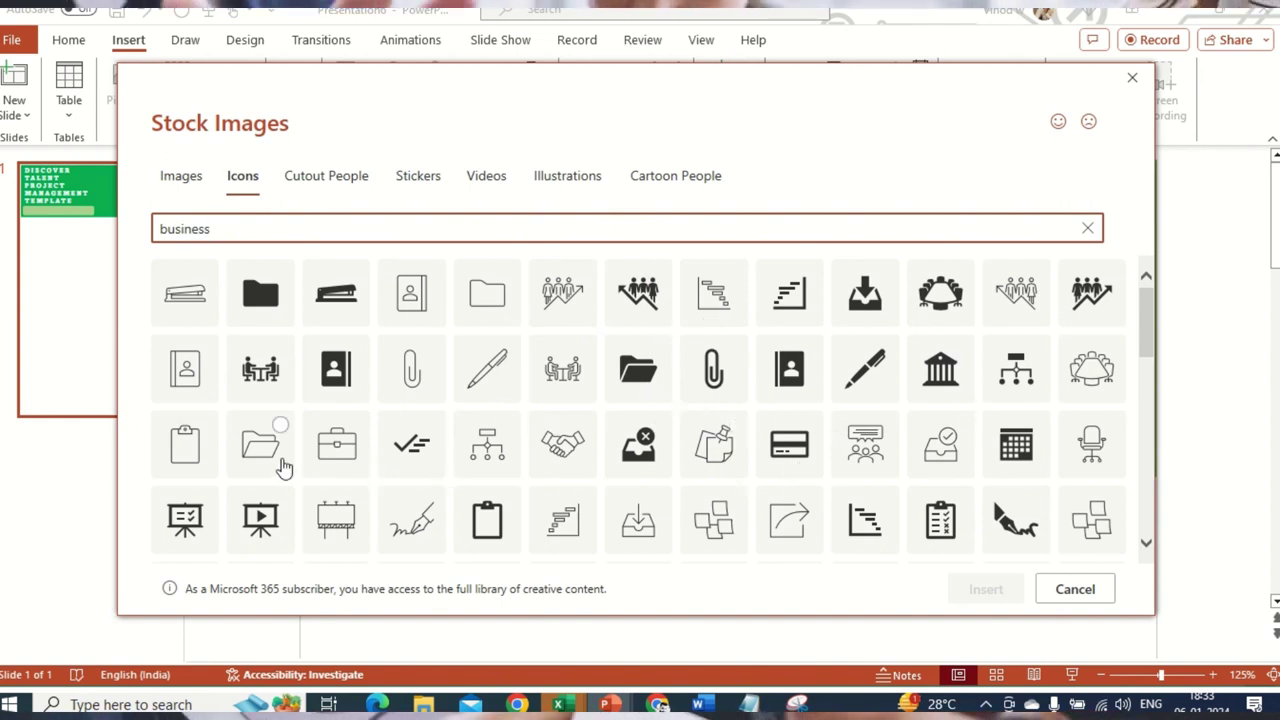
click(270, 468)
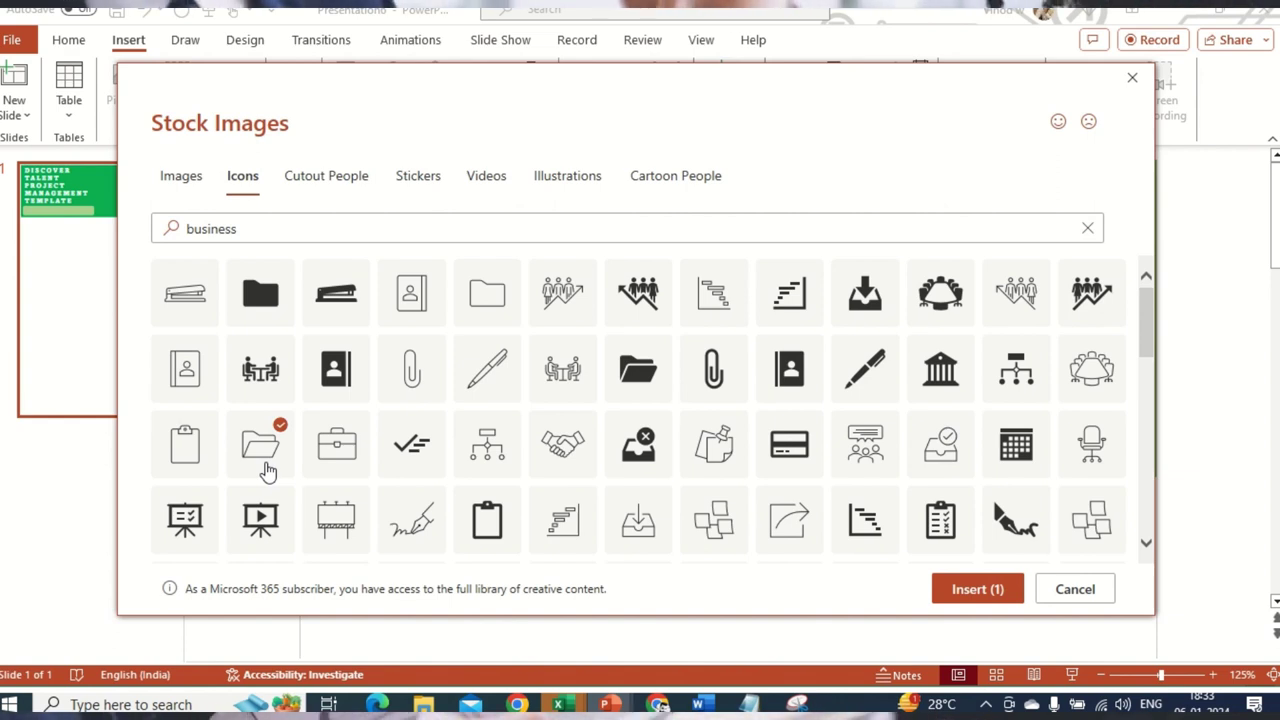
click(994, 591)
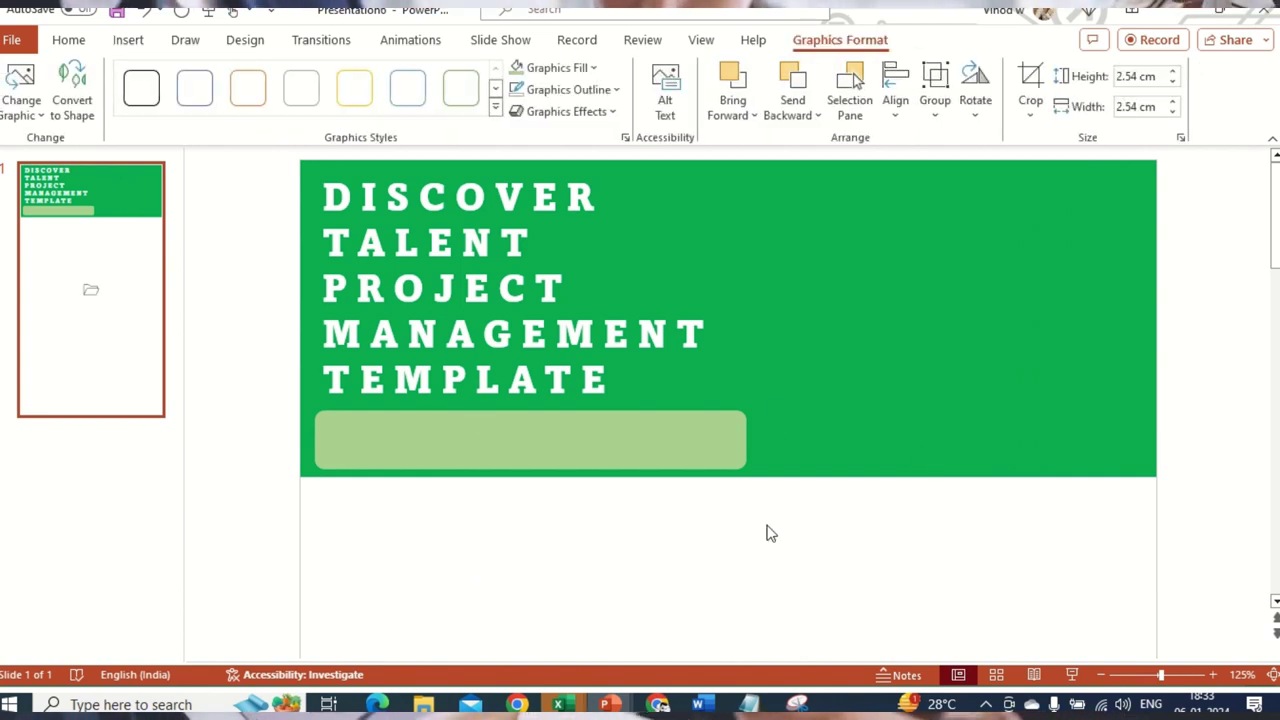
Drag the folder icon up toward the green banner, undoing an accidental banner move.
scroll(770, 530, down, 4)
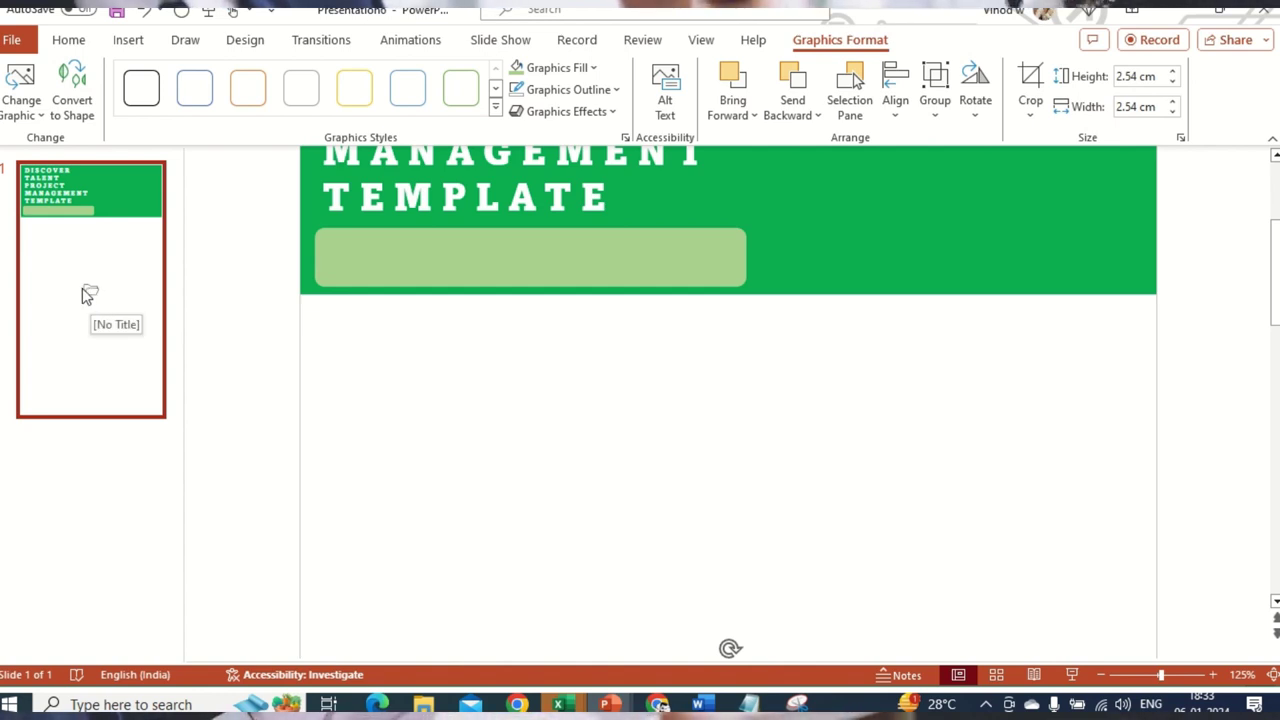
scroll(566, 462, down, 2)
drag(780, 650, 886, 210)
scroll(917, 462, up, 2)
scroll(917, 462, up, 4)
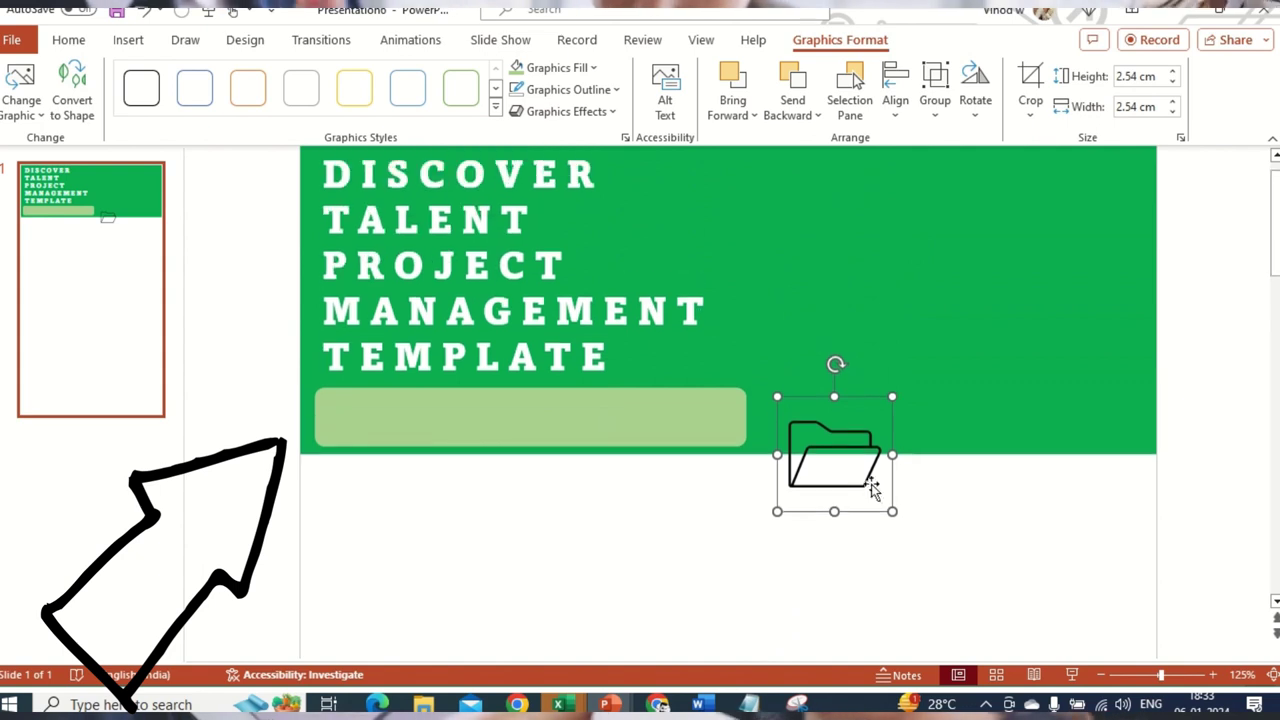
drag(838, 495, 1082, 452)
drag(1014, 409, 1037, 400)
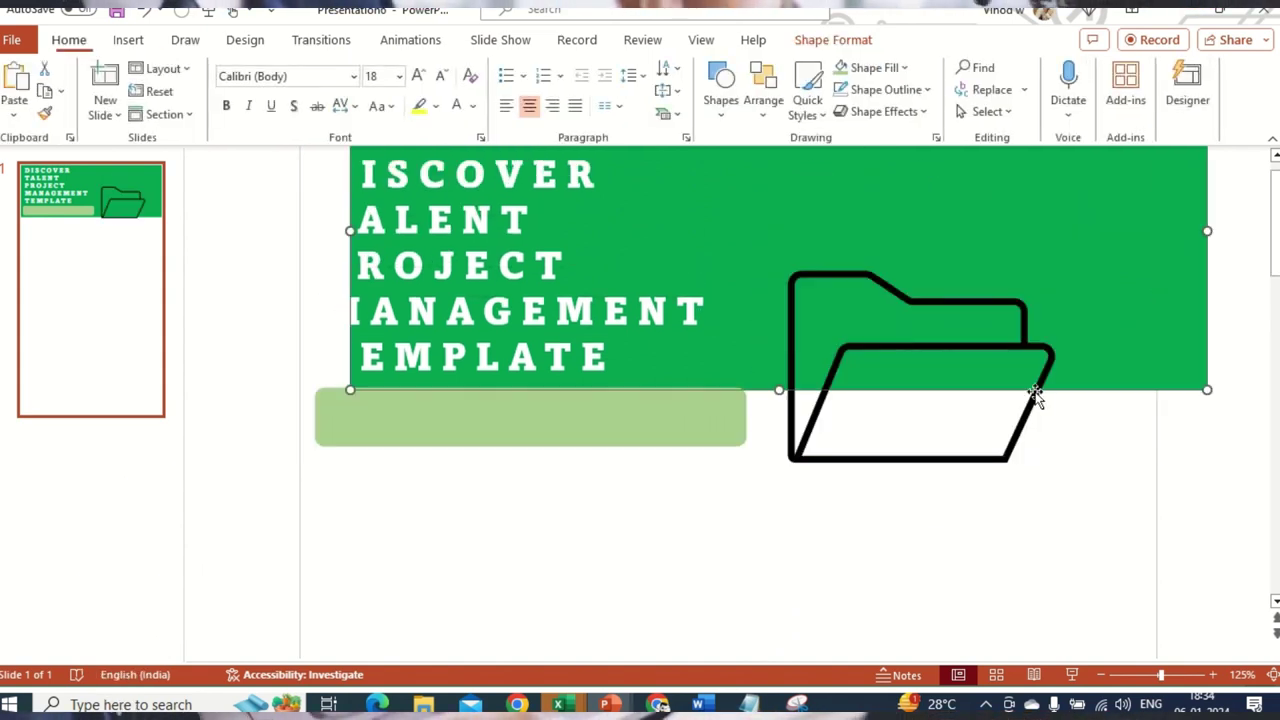
key(ctrl+z)
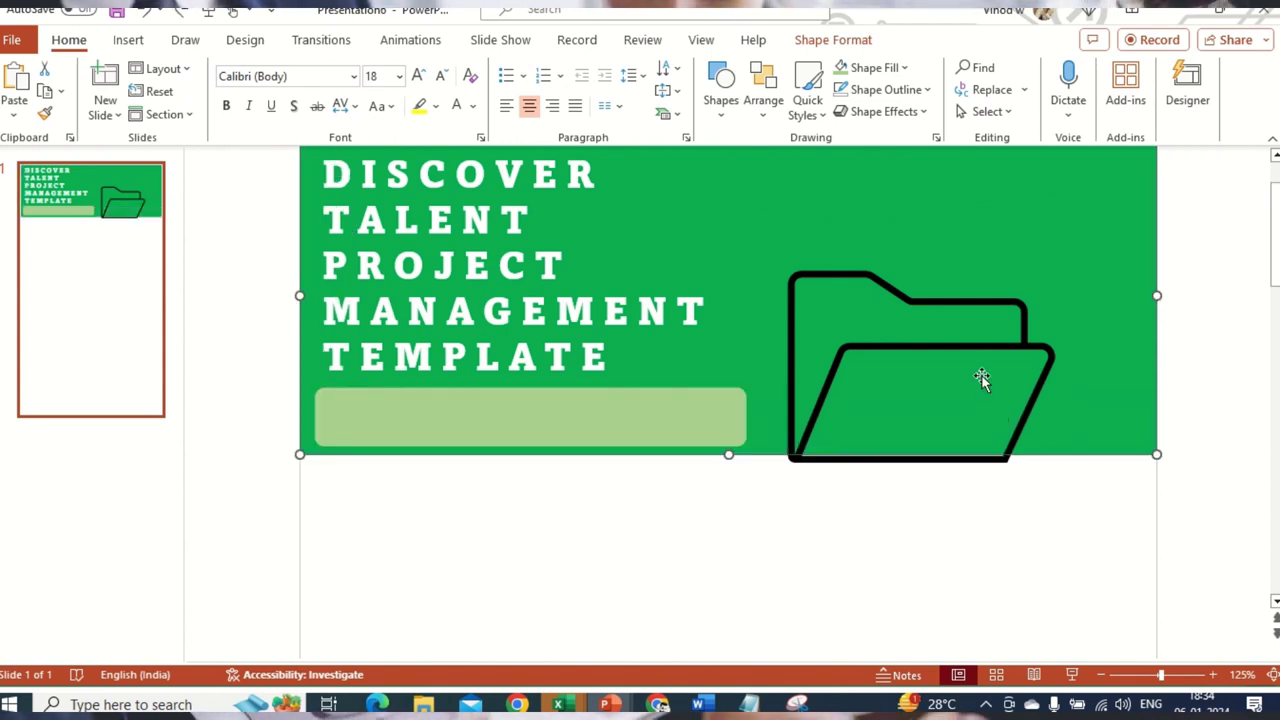
Enlarge the folder on the banner's right side and fill it Green, Accent 6, Darker 50%.
click(1019, 327)
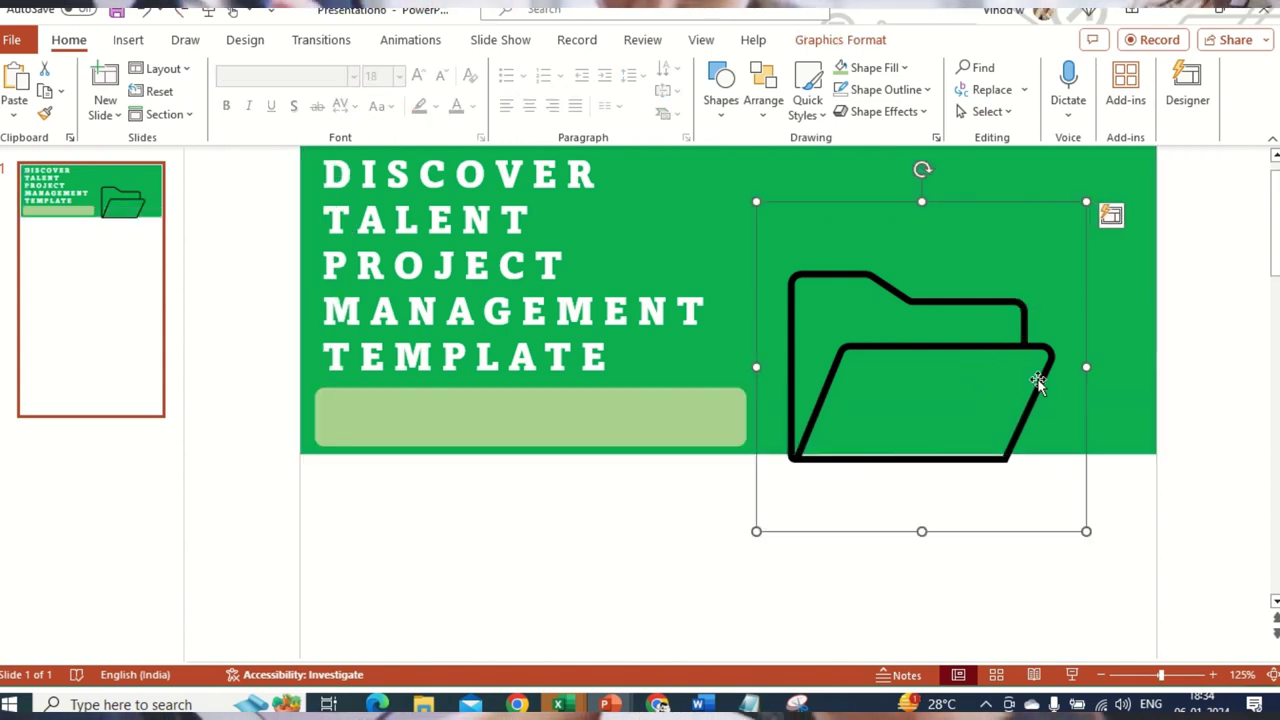
drag(1043, 354, 1133, 319)
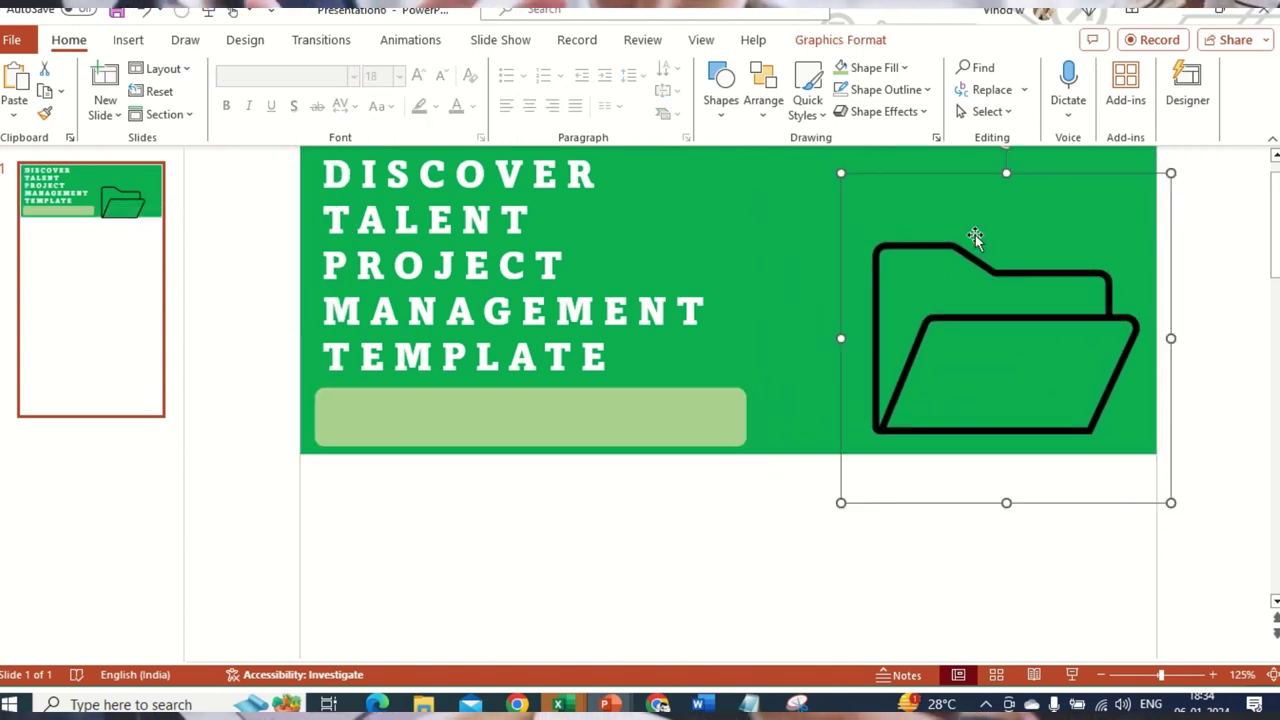
drag(840, 172, 790, 146)
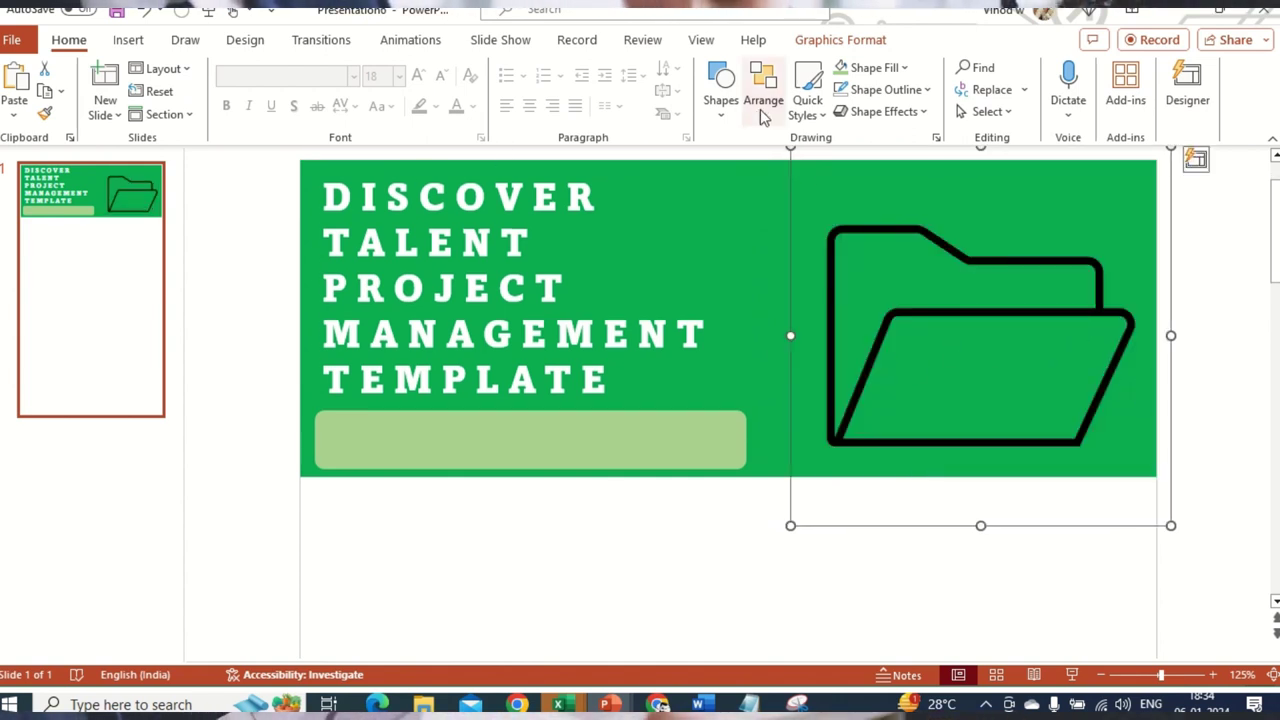
click(906, 70)
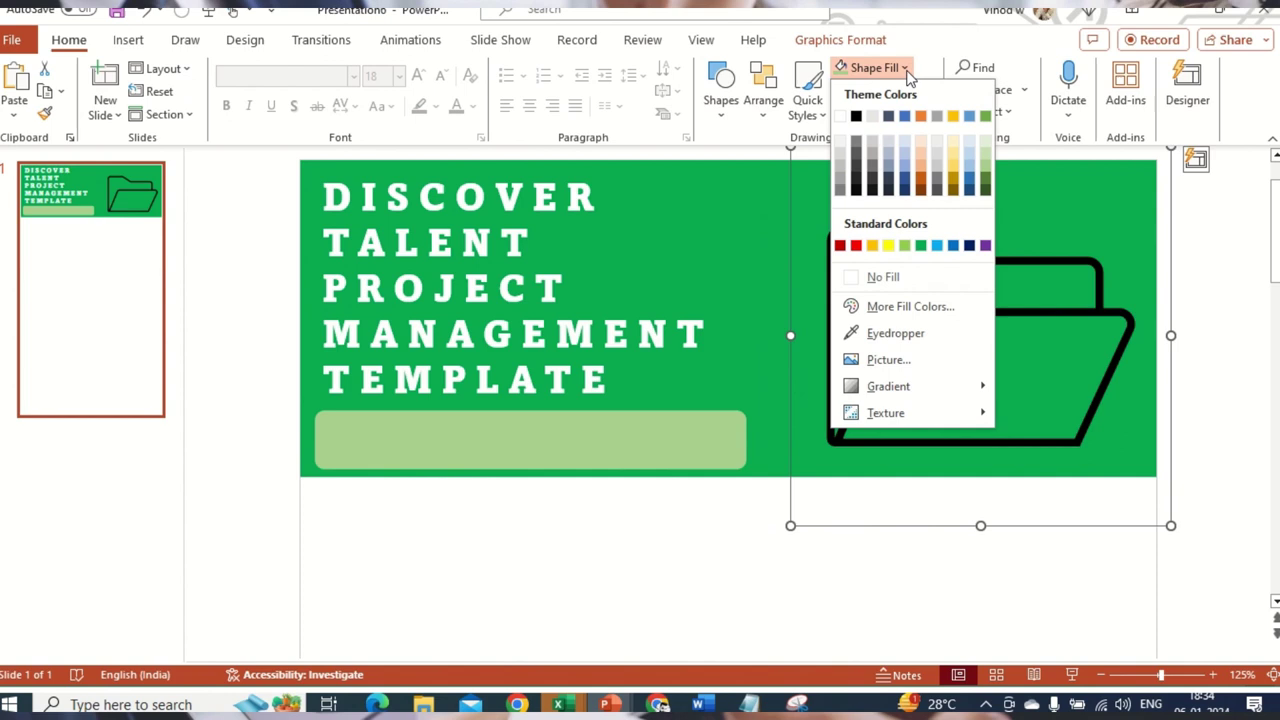
click(986, 193)
click(1220, 333)
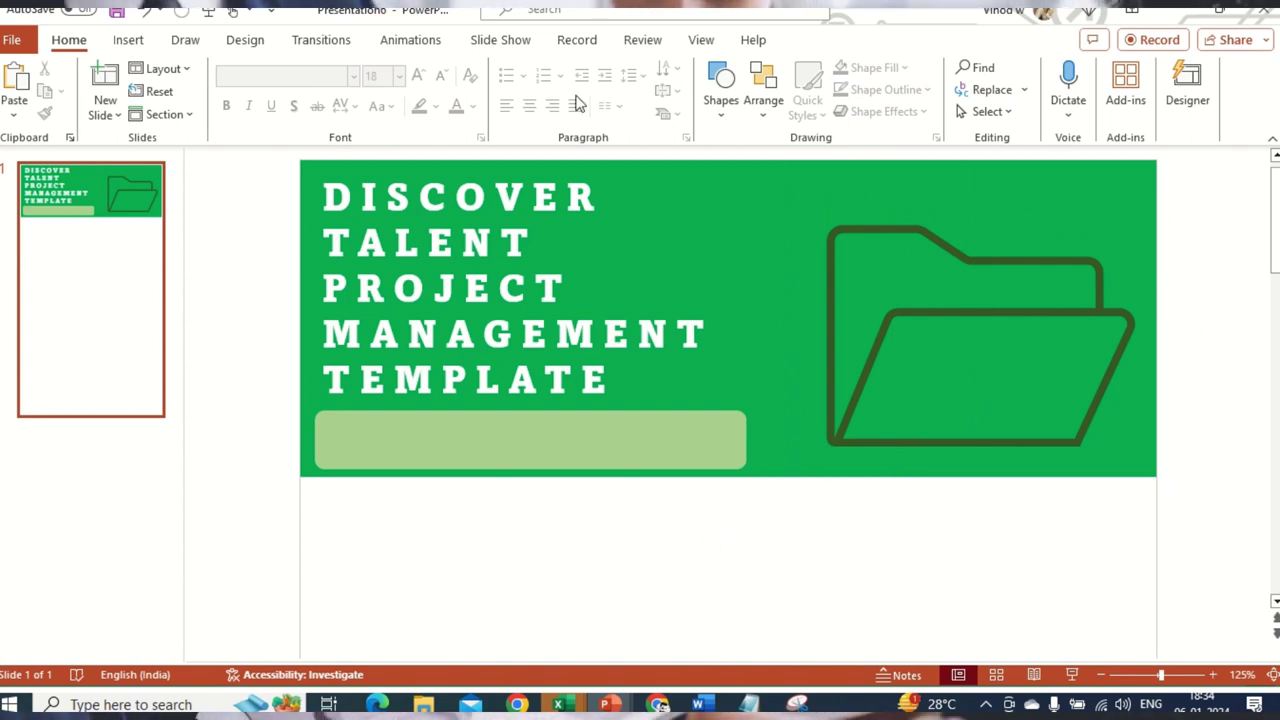
Draw a thin white rectangle with no outline from the light-green bar to the banner's right edge.
click(722, 95)
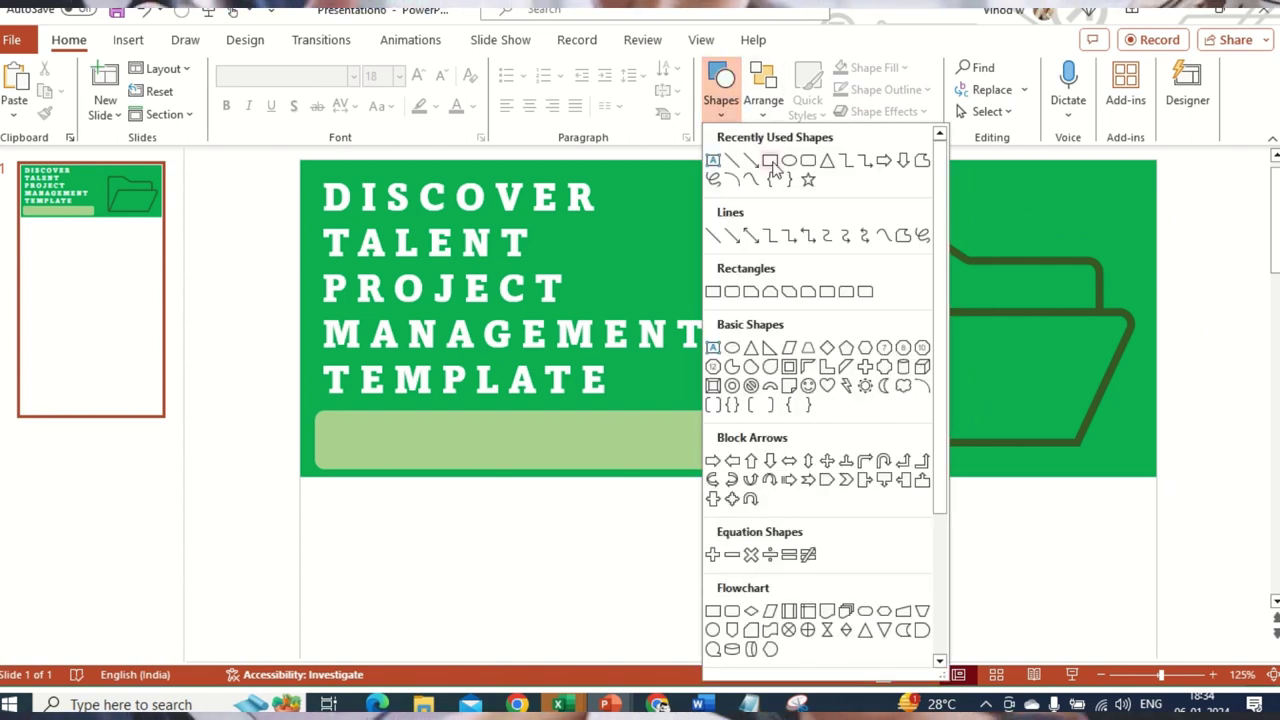
click(770, 162)
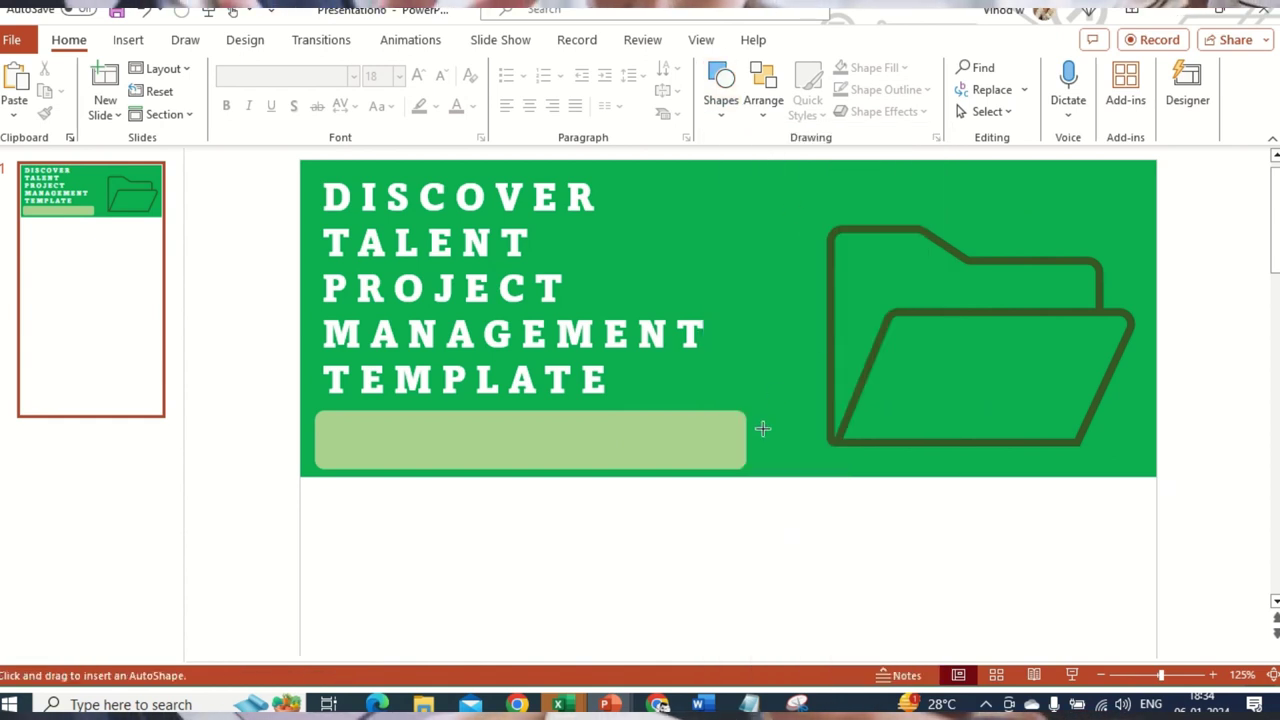
drag(750, 436, 1152, 440)
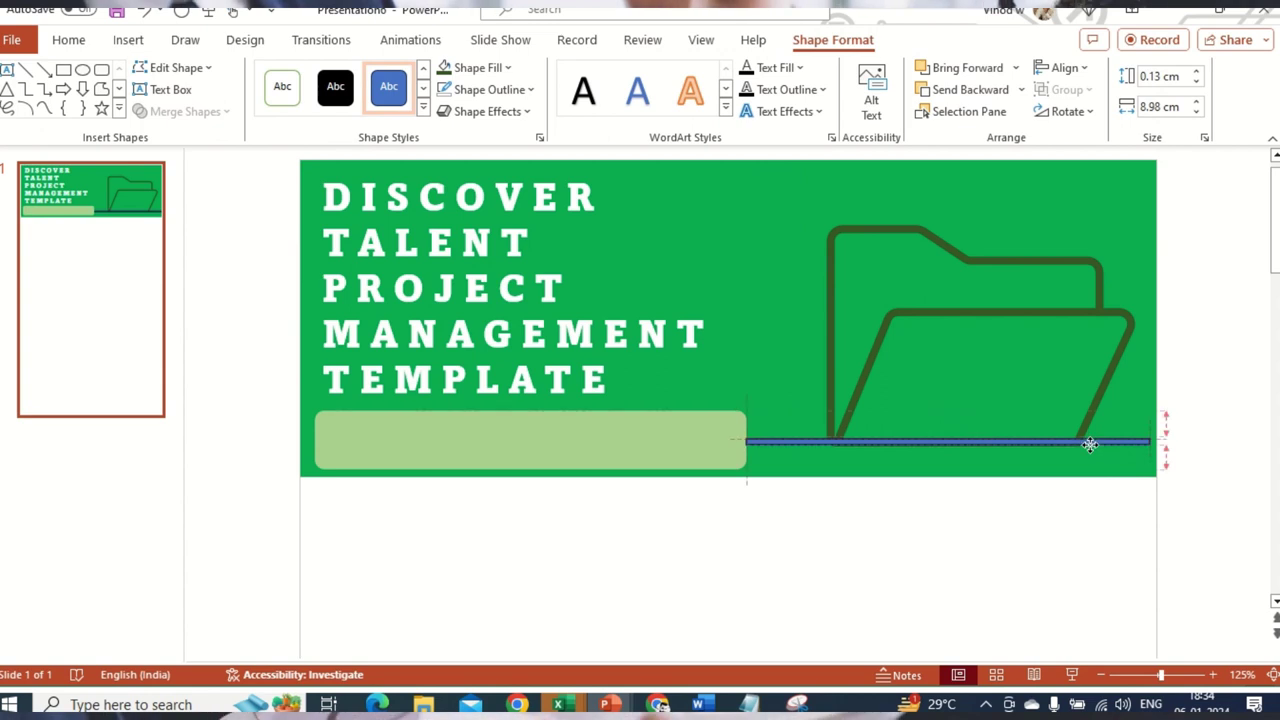
click(489, 72)
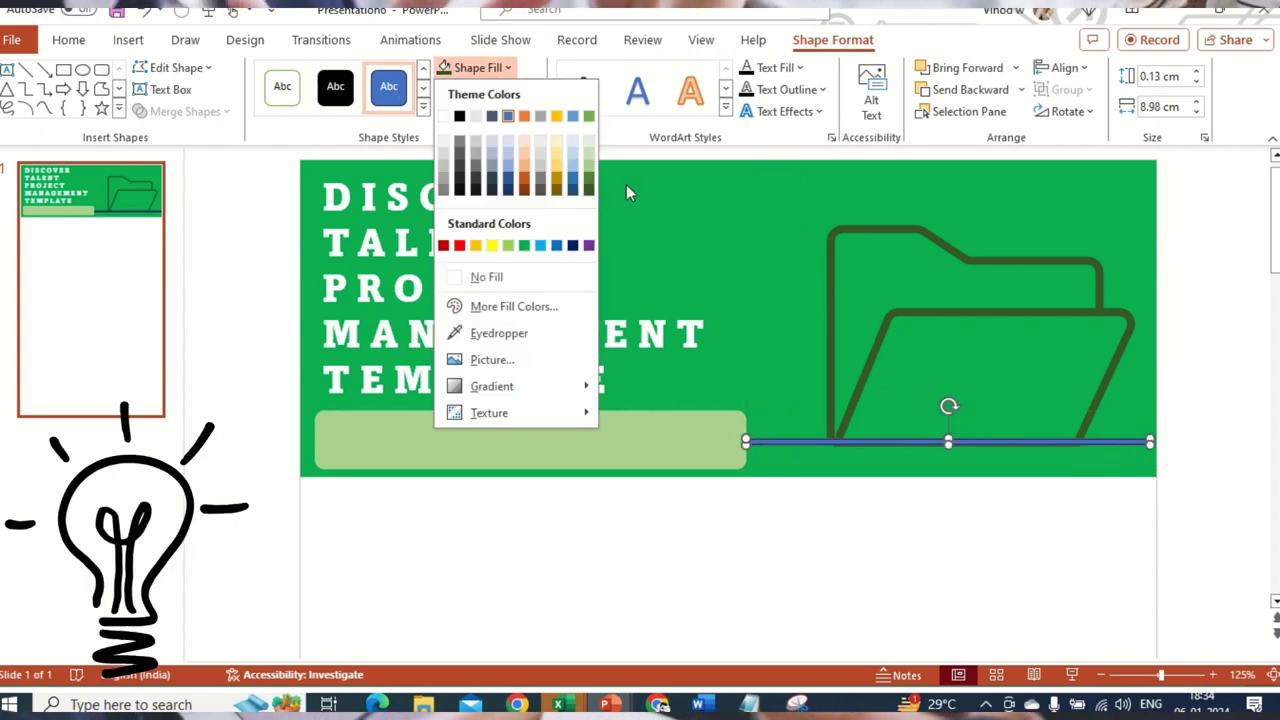
click(445, 118)
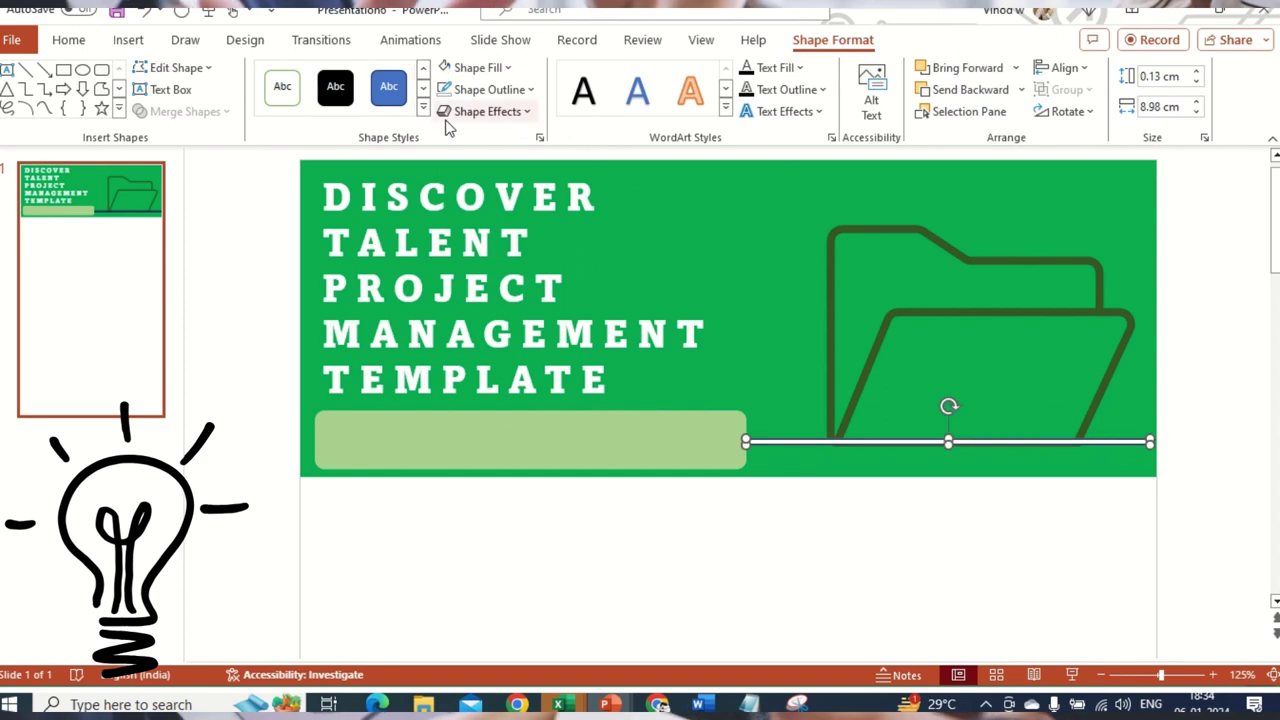
click(495, 89)
click(498, 298)
Nudge the folder icon slightly upward within the banner.
click(994, 369)
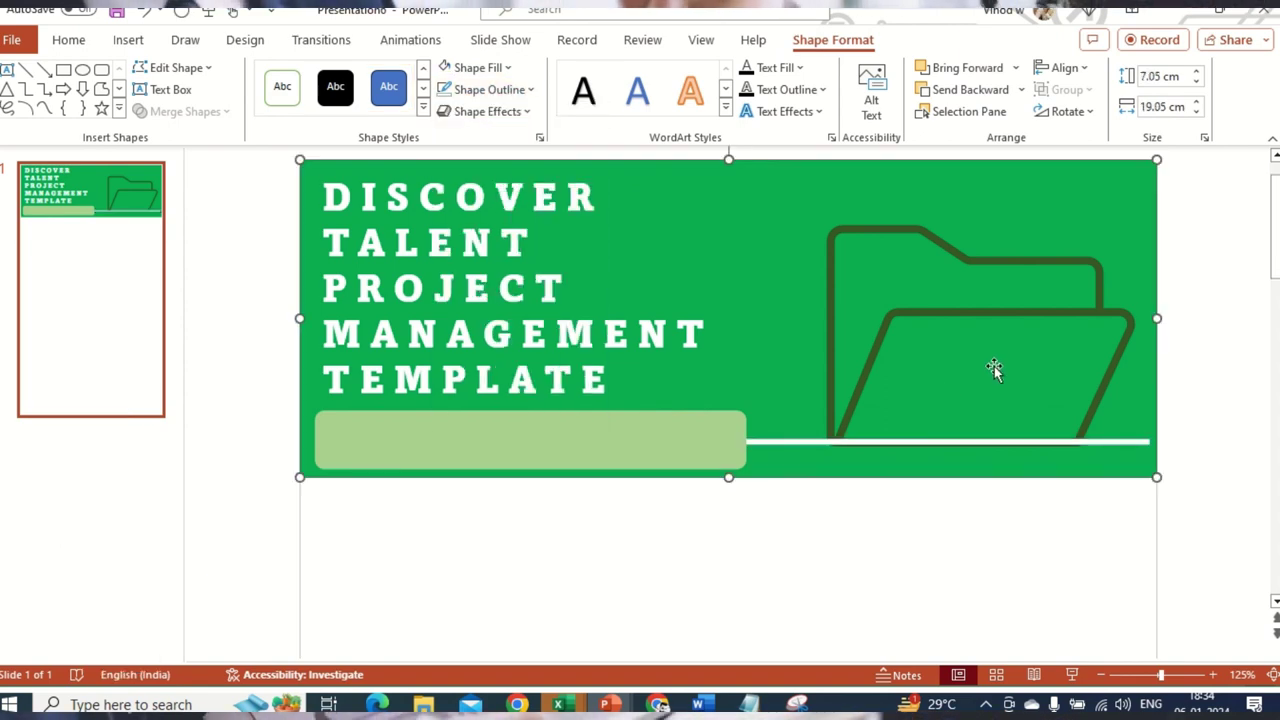
click(1142, 255)
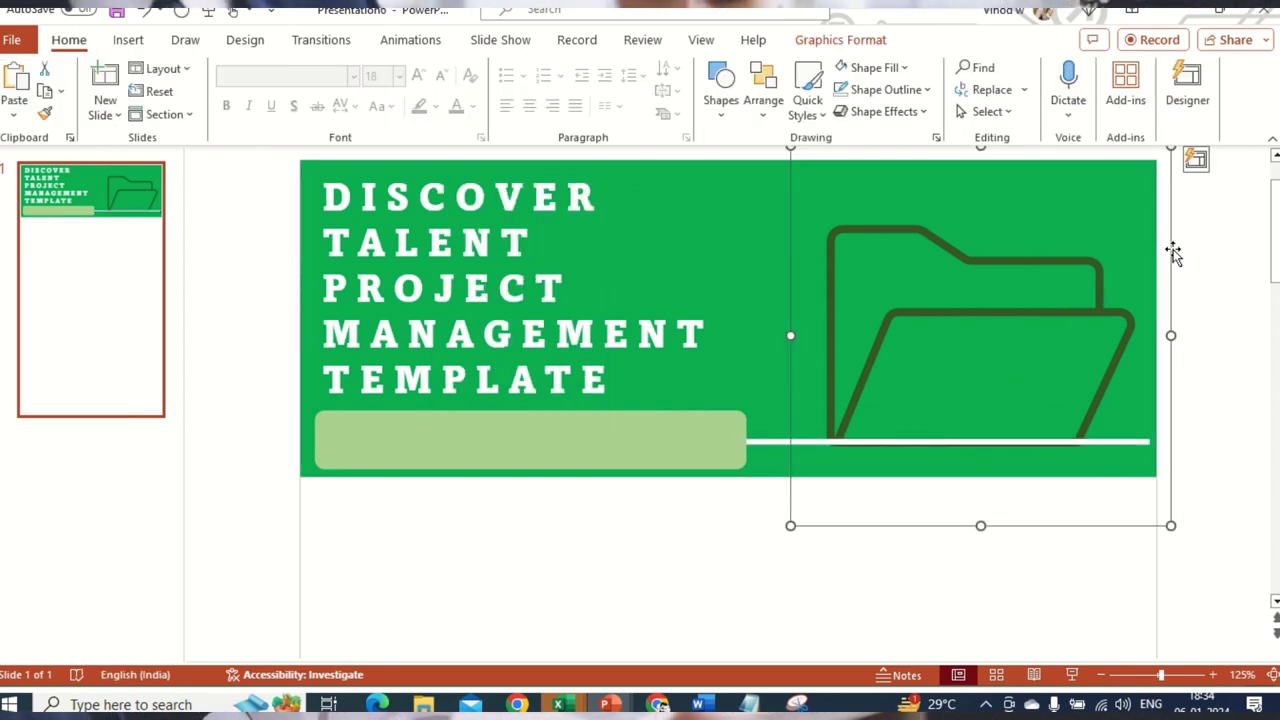
mouse_move(1171, 247)
mouse_down()
mouse_move(1166, 211)
mouse_move(1166, 240)
mouse_up()
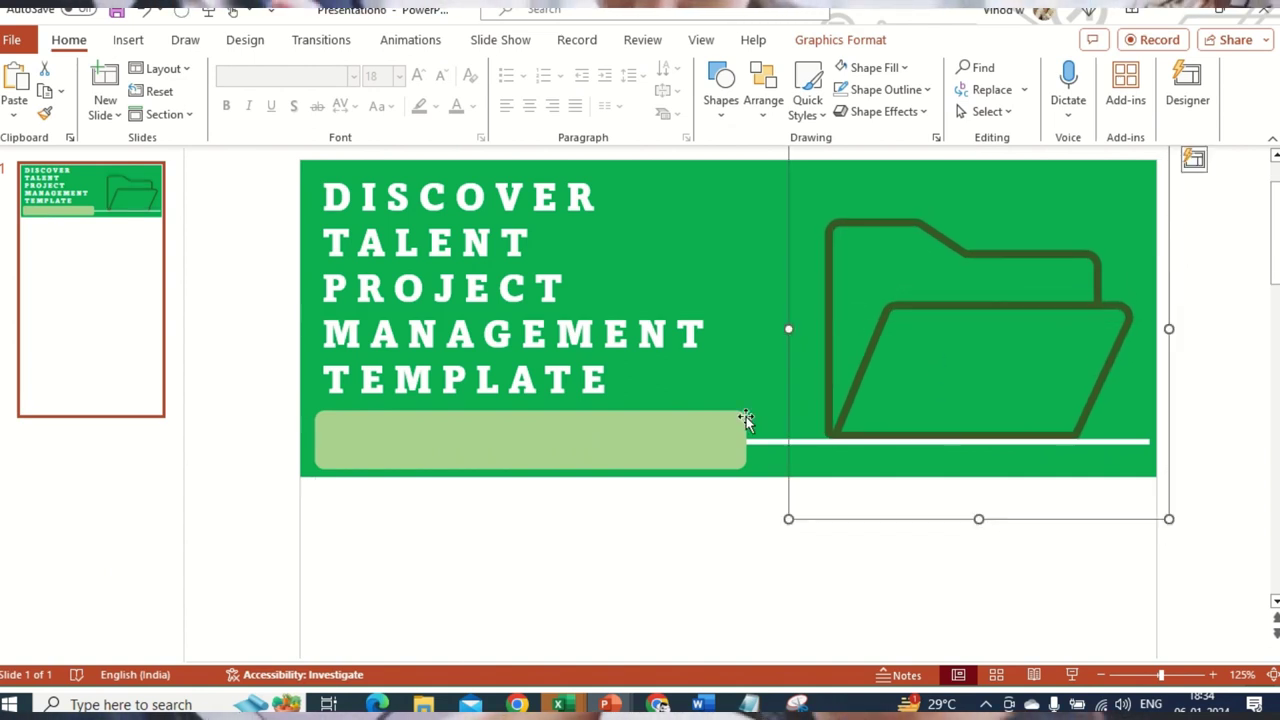
click(677, 431)
click(1018, 555)
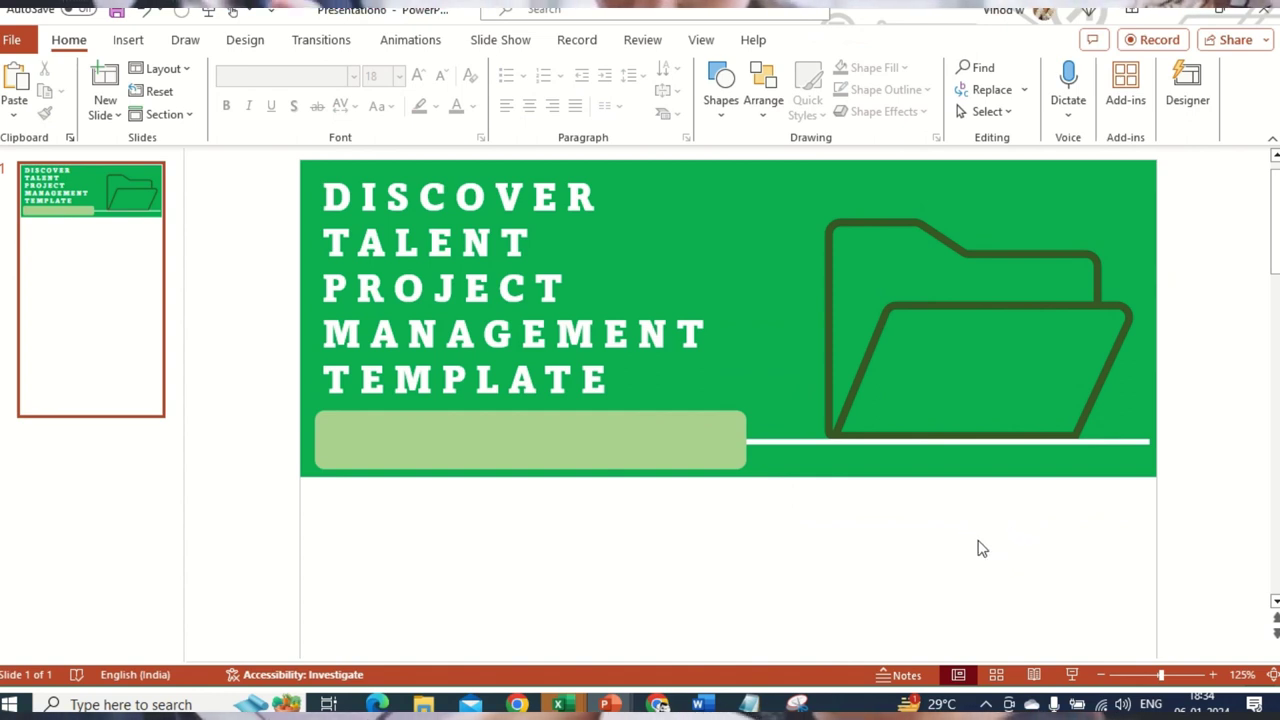
Scroll to the empty space below the banner and open the shapes gallery.
scroll(957, 477, down, 3)
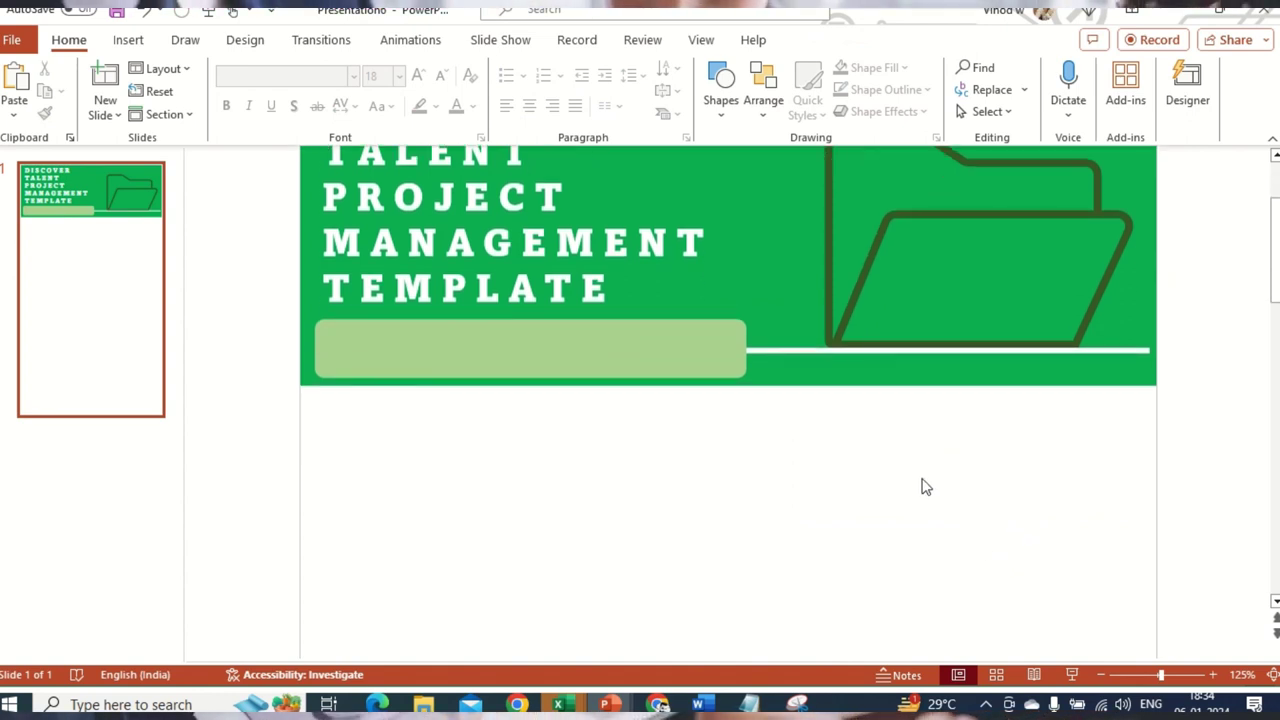
scroll(912, 480, down, 3)
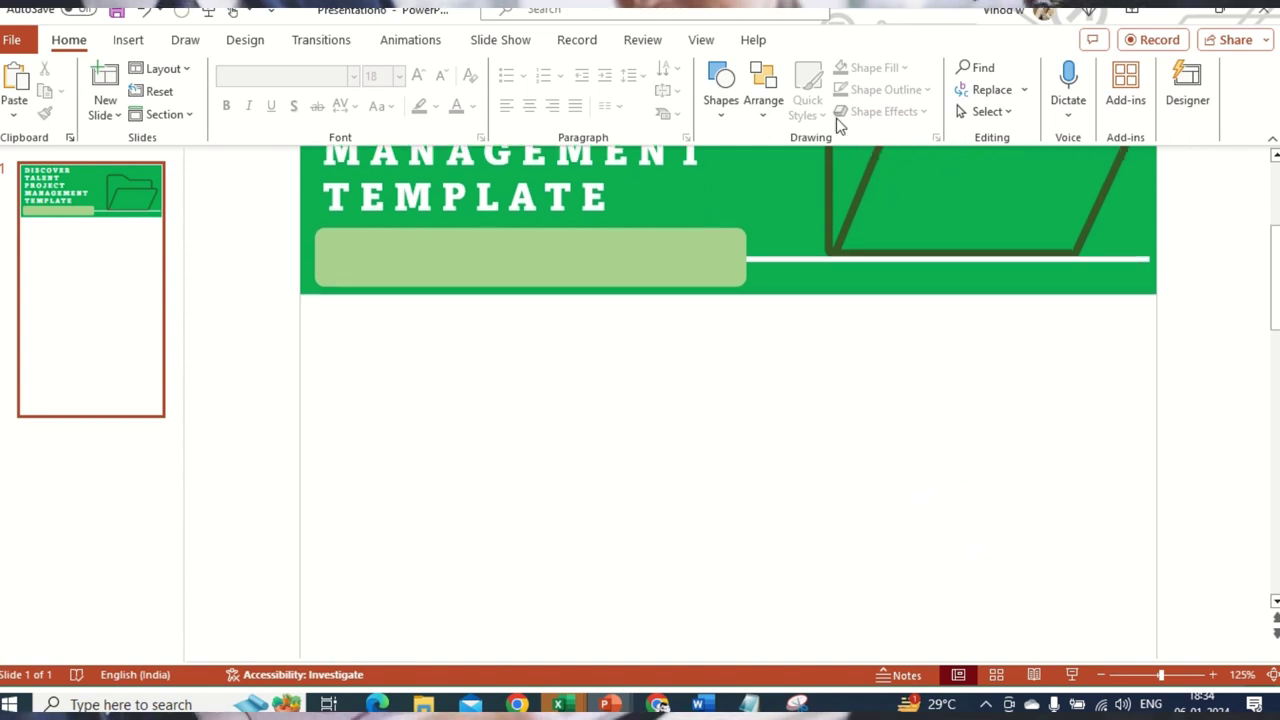
click(722, 112)
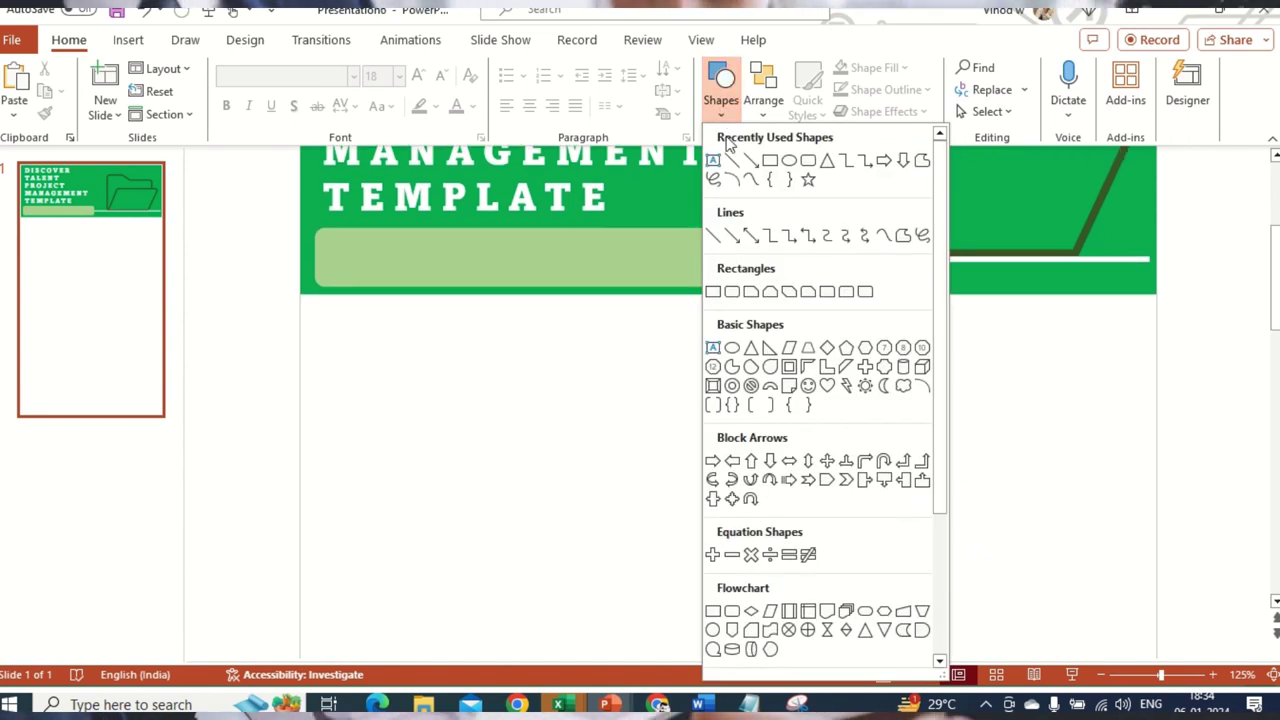
click(381, 554)
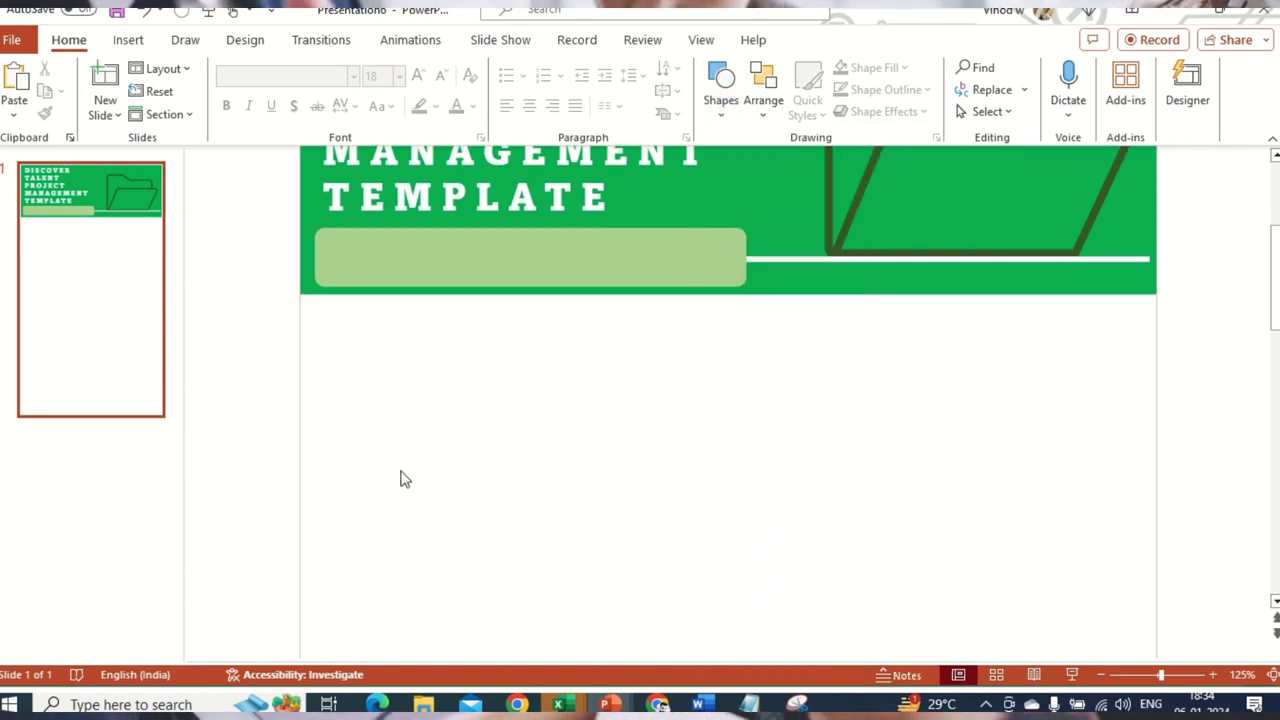
scroll(402, 478, up, 3)
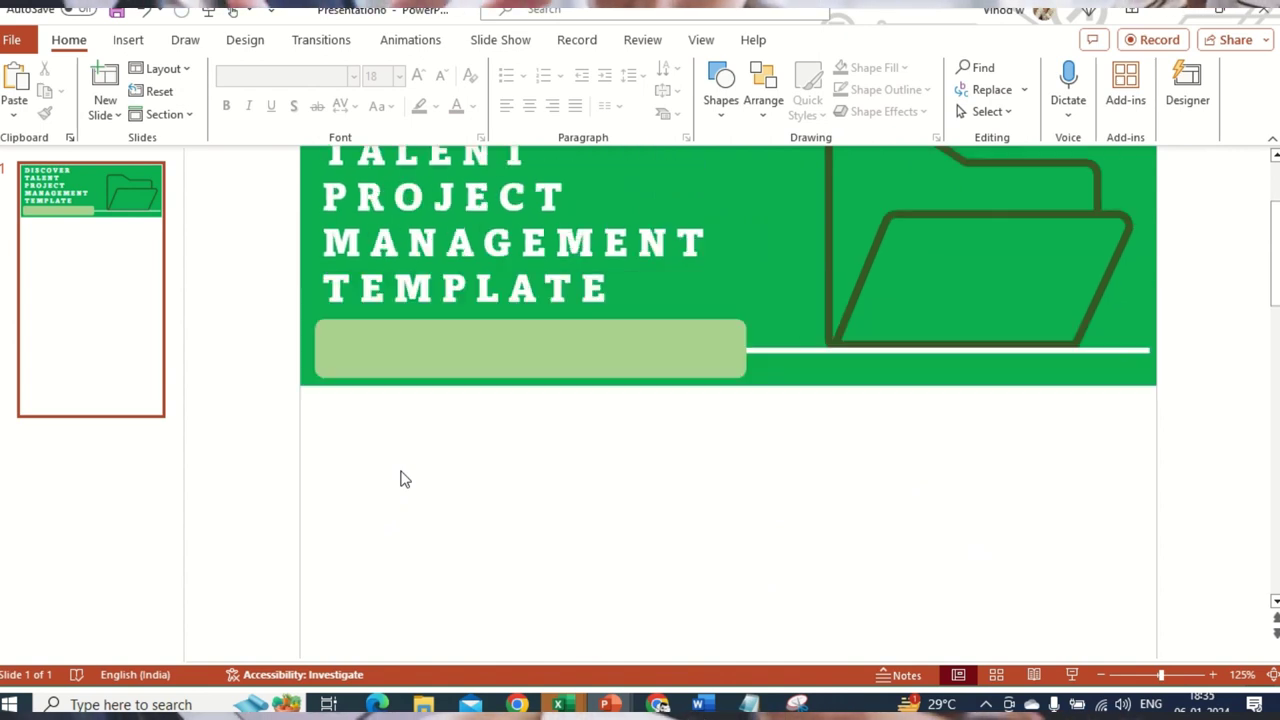
scroll(410, 483, down, 1)
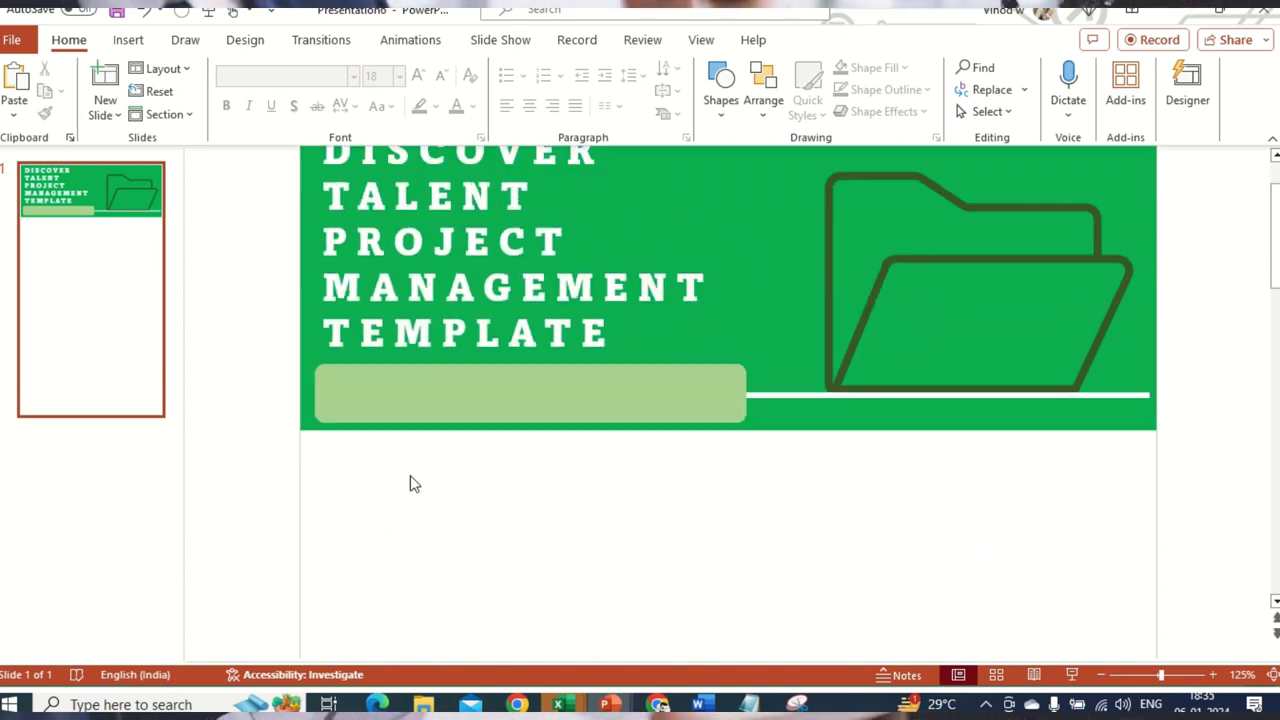
scroll(410, 483, down, 1)
scroll(640, 312, up, 1)
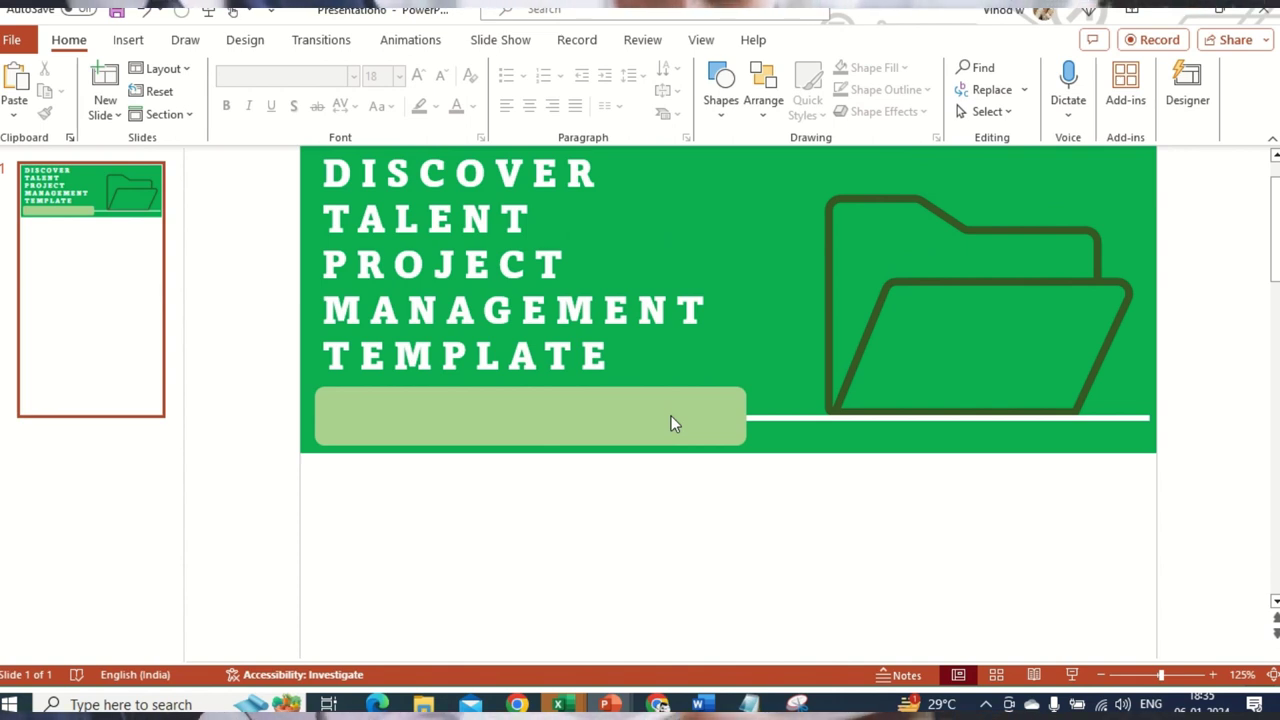
scroll(620, 440, down, 1)
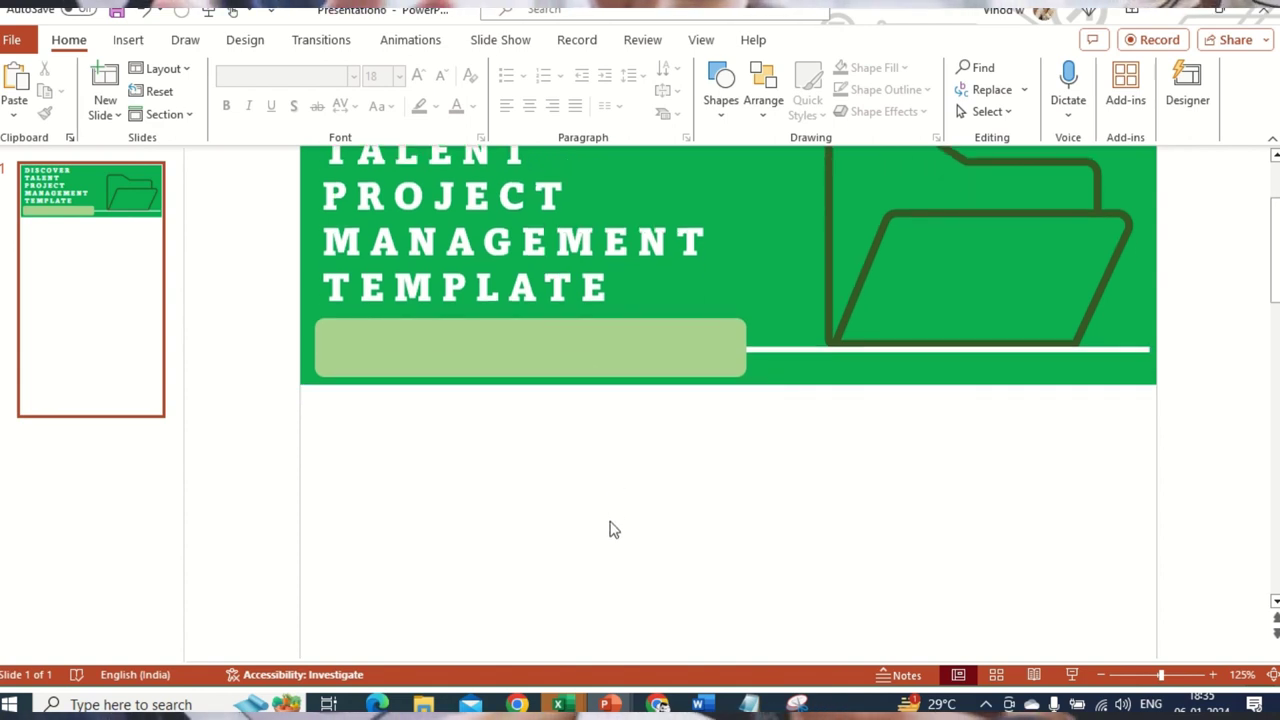
scroll(609, 528, down, 1)
scroll(613, 533, down, 1)
scroll(613, 533, down, 1)
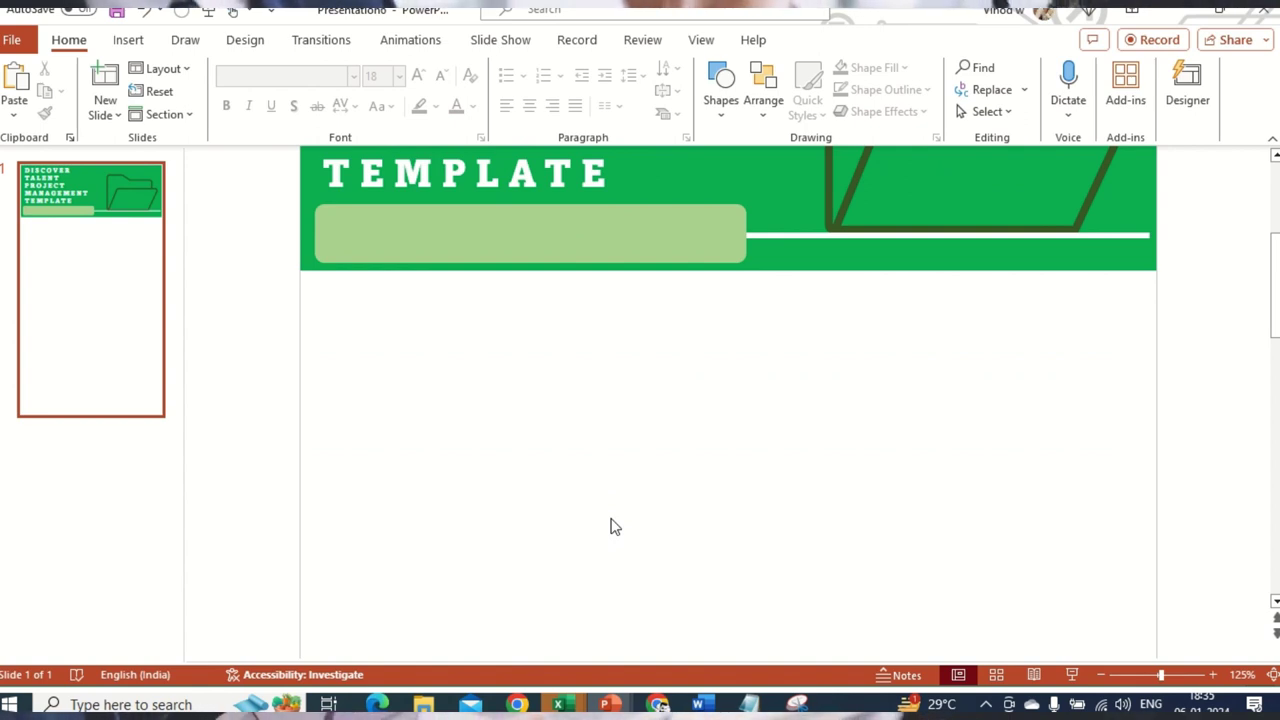
scroll(615, 527, down, 1)
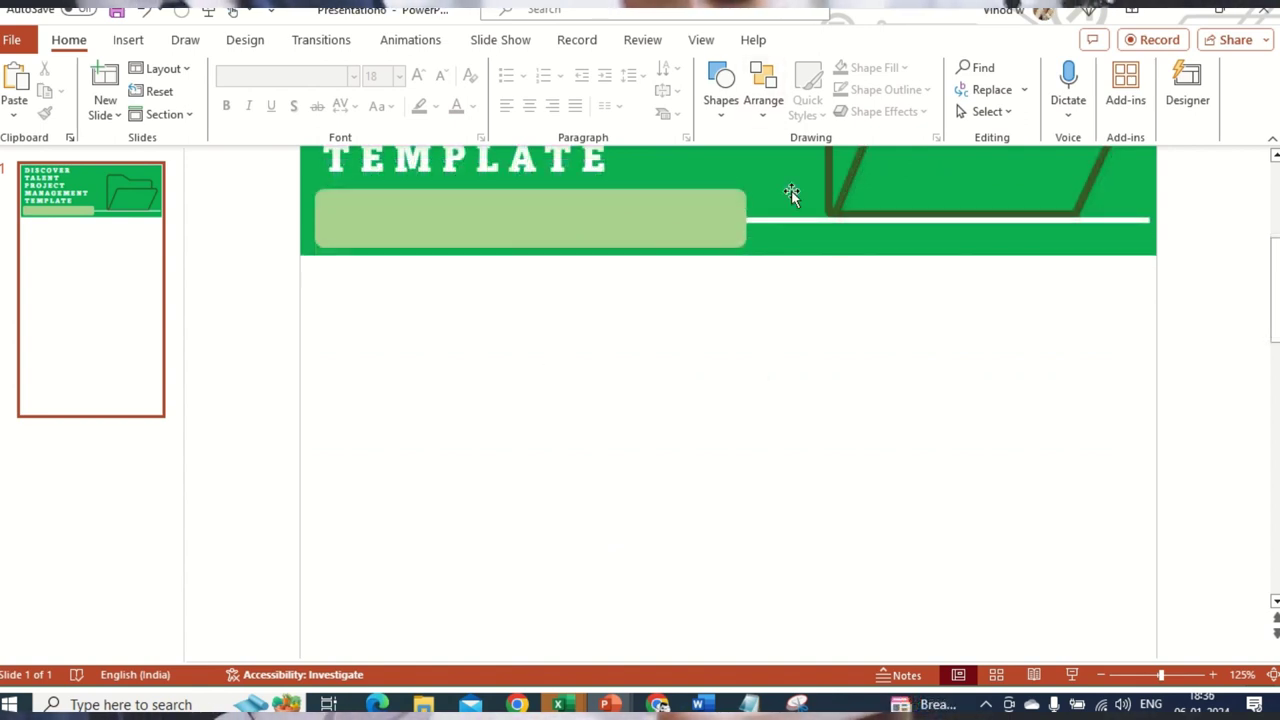
click(721, 100)
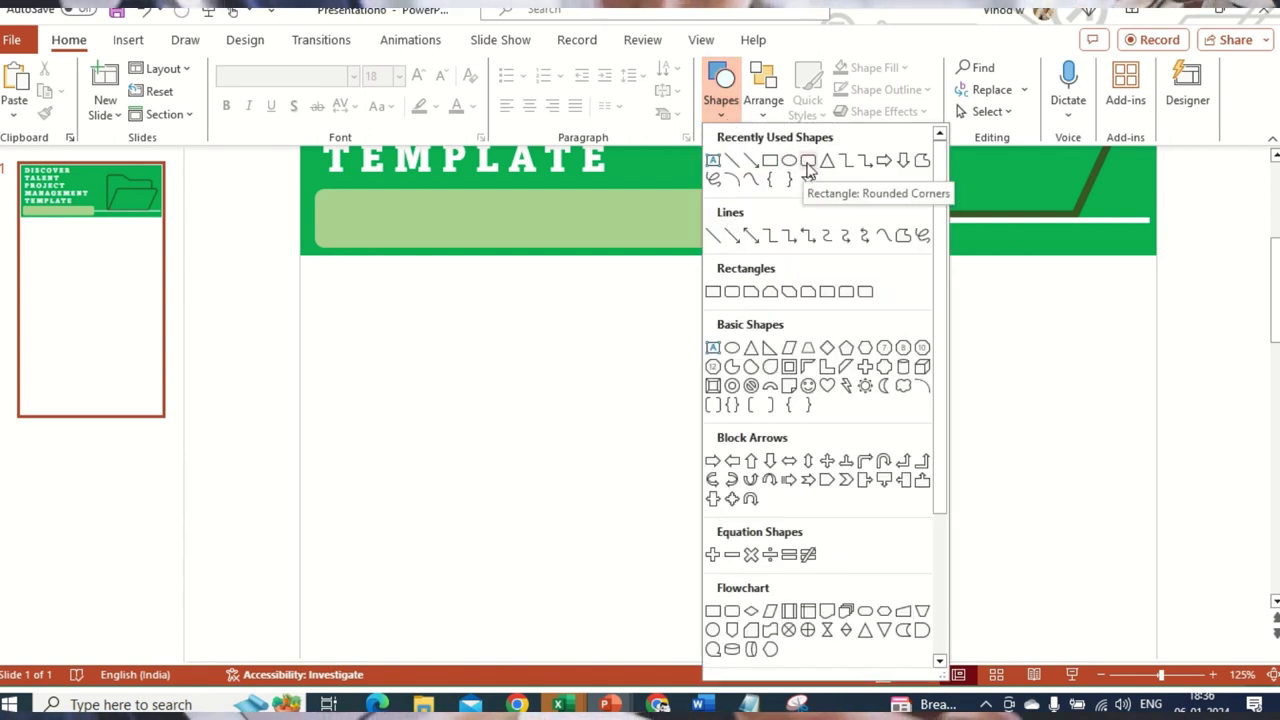
Draw a wide rounded rectangle across the slide below the header.
click(808, 162)
drag(338, 285, 631, 409)
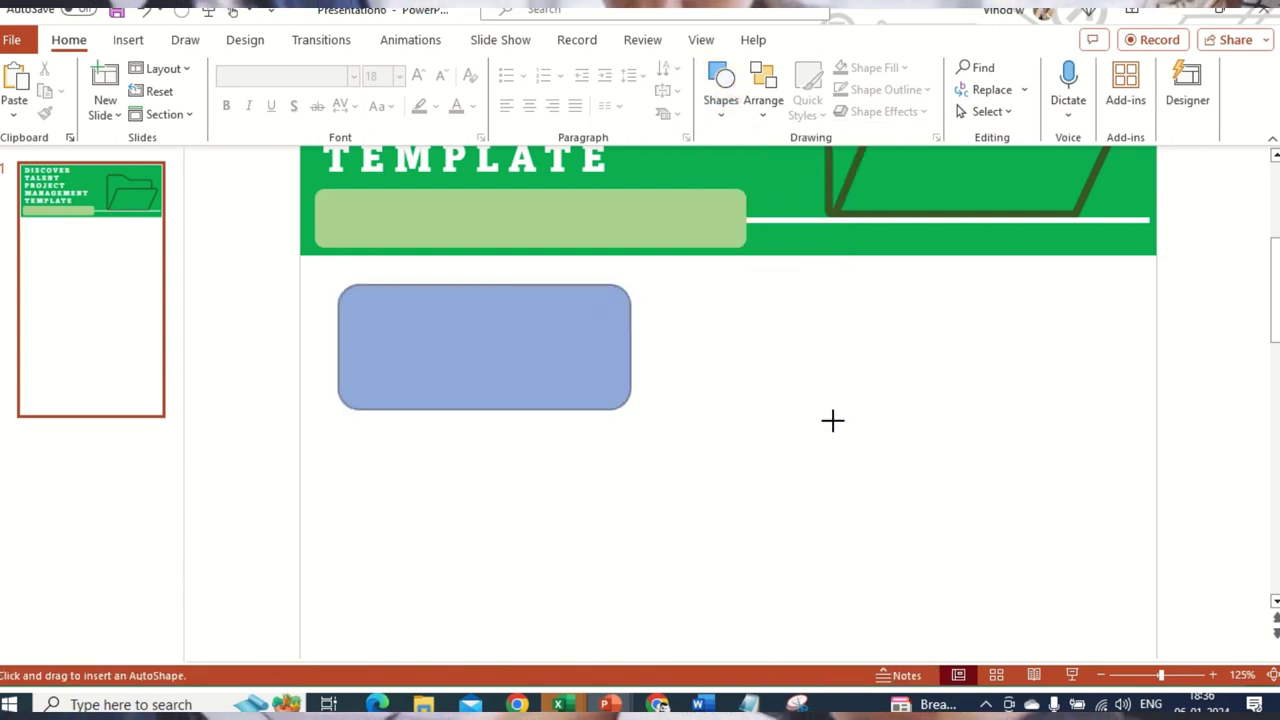
drag(833, 420, 1132, 467)
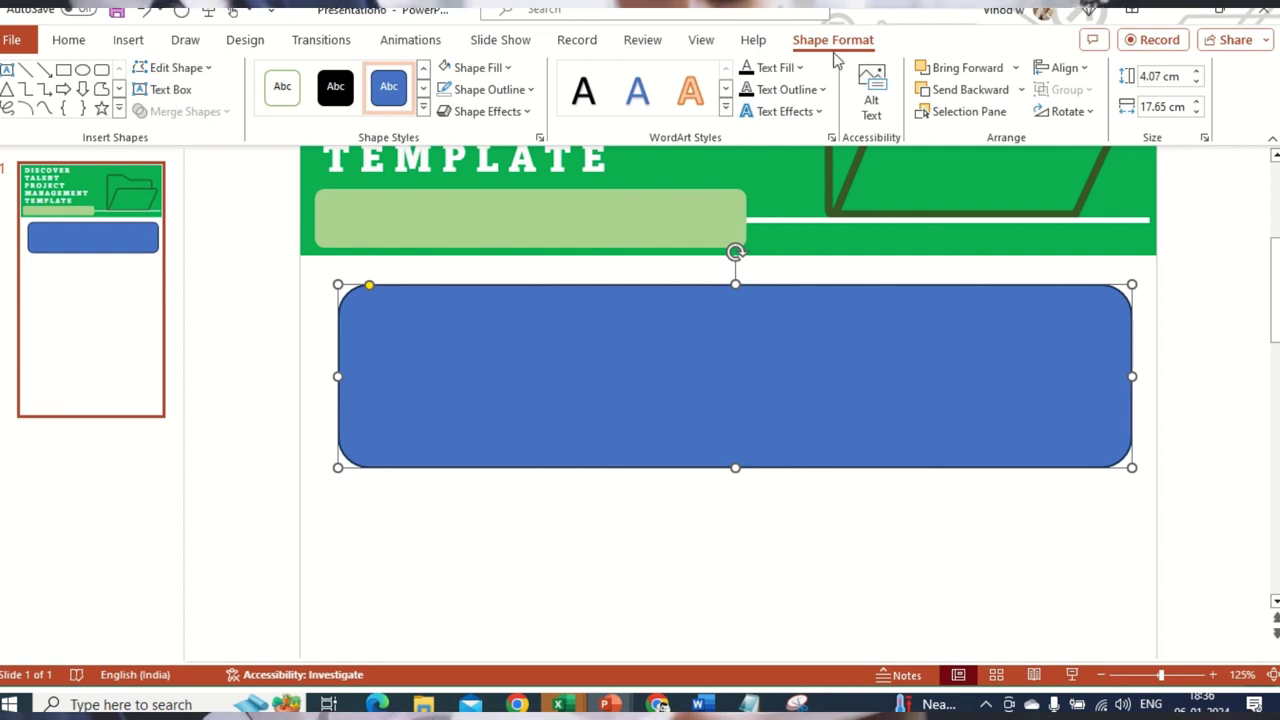
drag(748, 345, 722, 343)
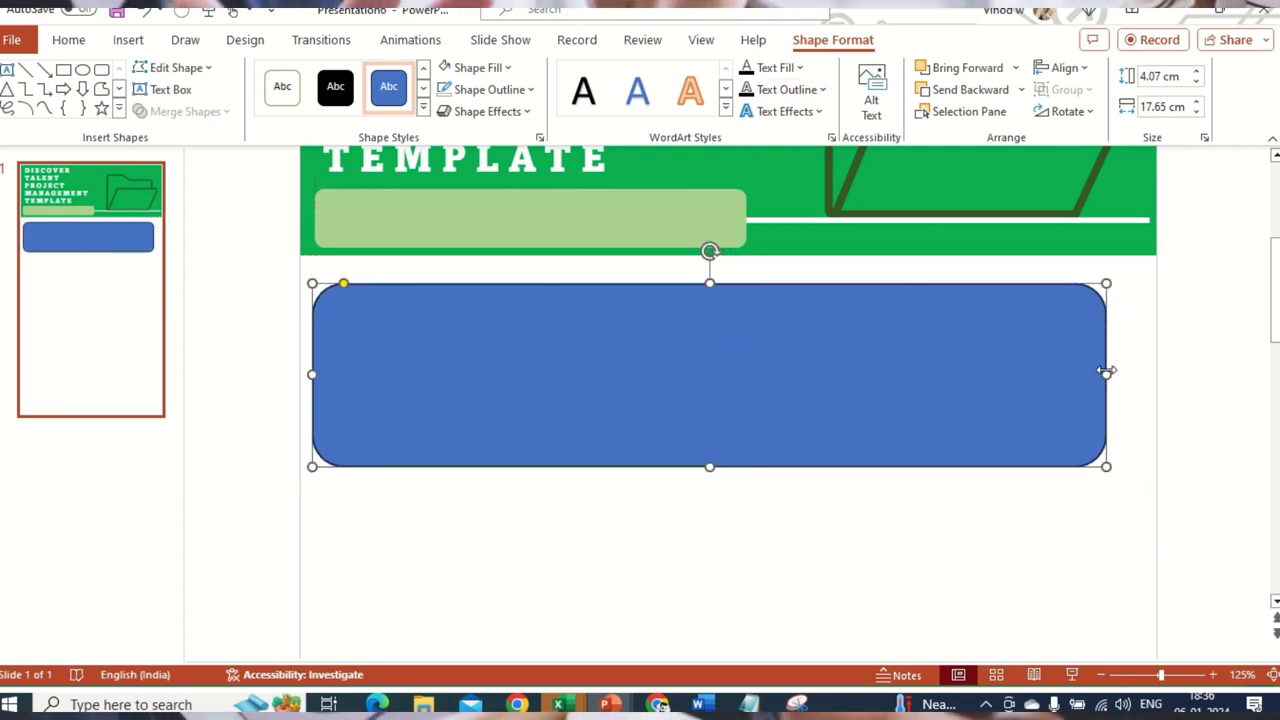
drag(1107, 372, 1138, 374)
Give the rectangle no fill and a green 4½ pt outline.
click(496, 72)
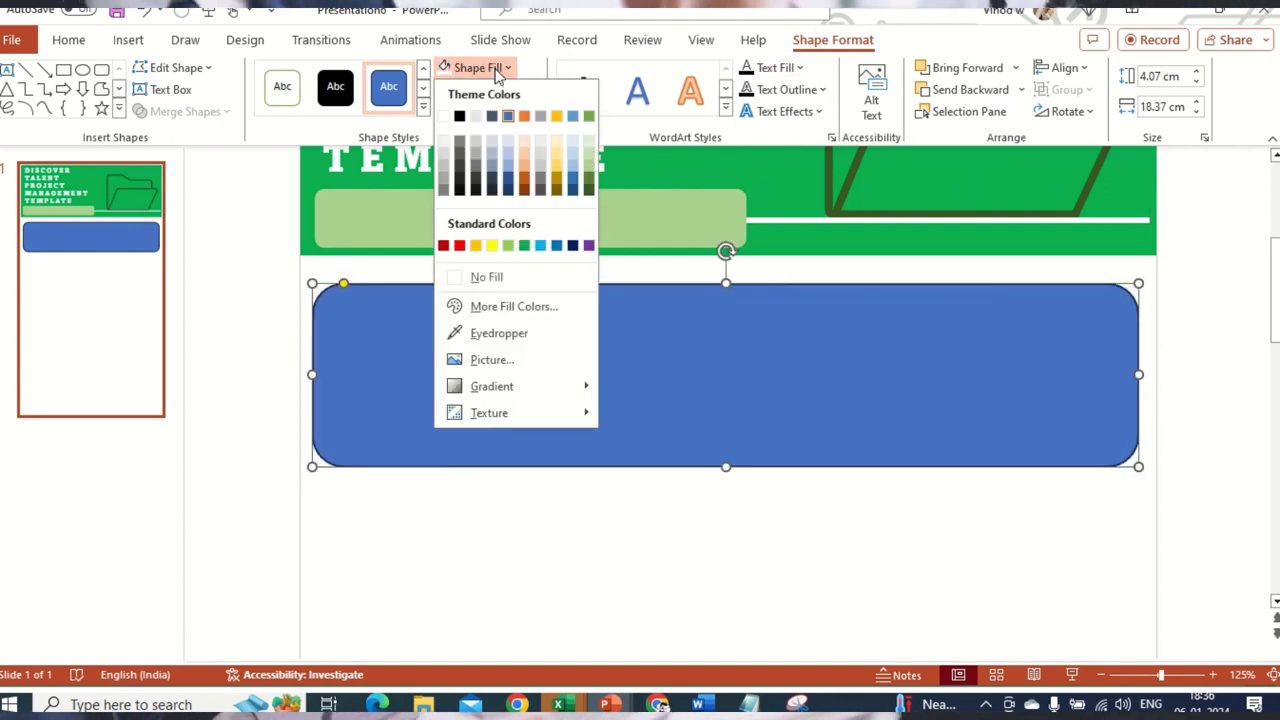
click(504, 286)
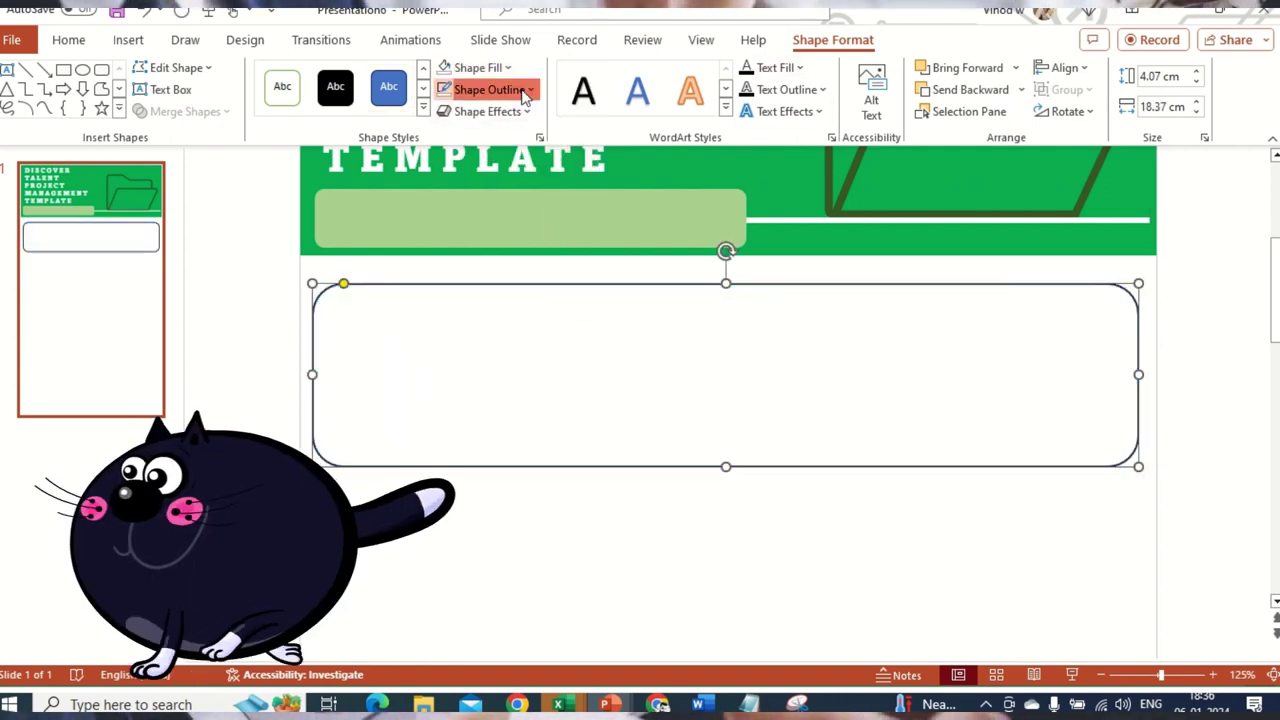
click(489, 89)
click(524, 268)
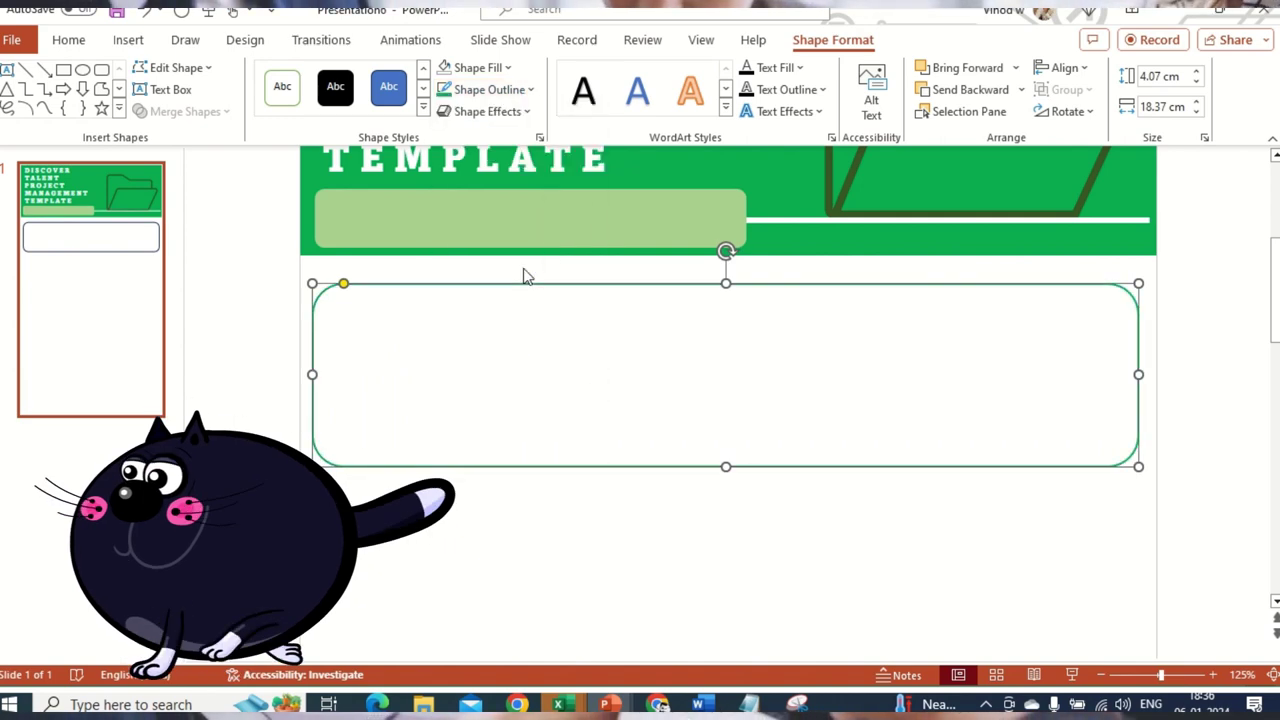
click(514, 92)
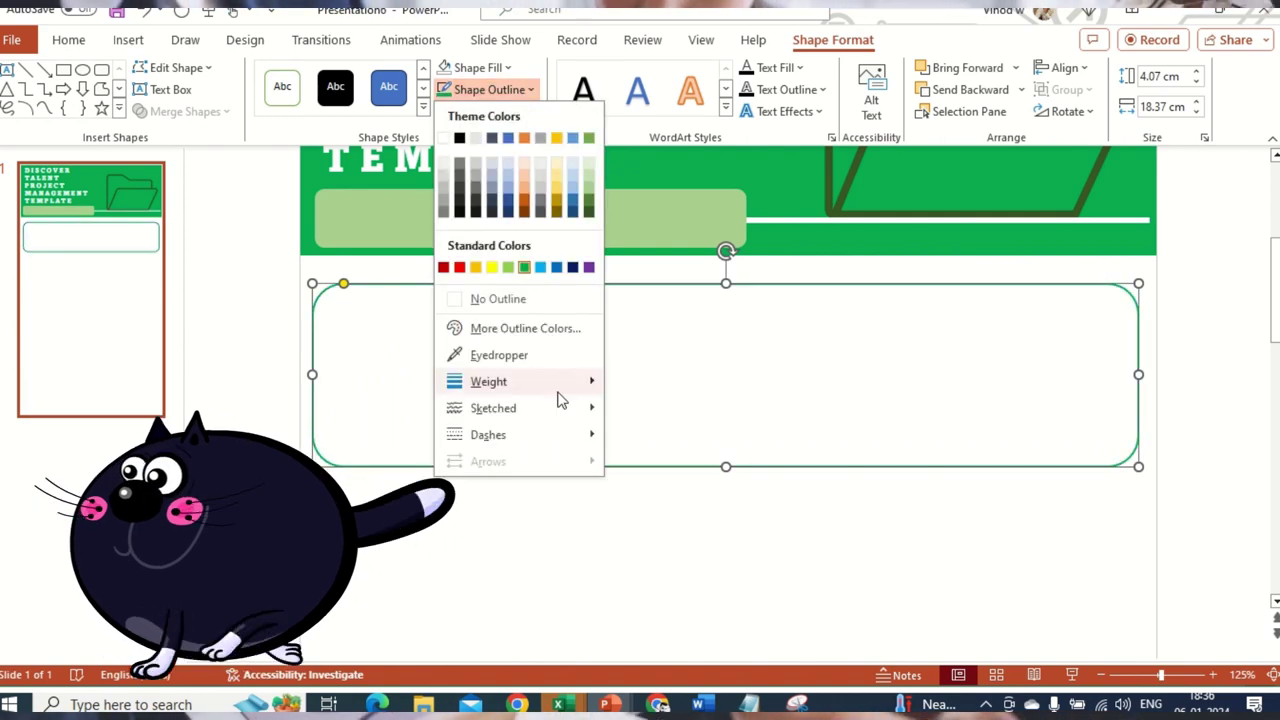
mouse_move(520, 381)
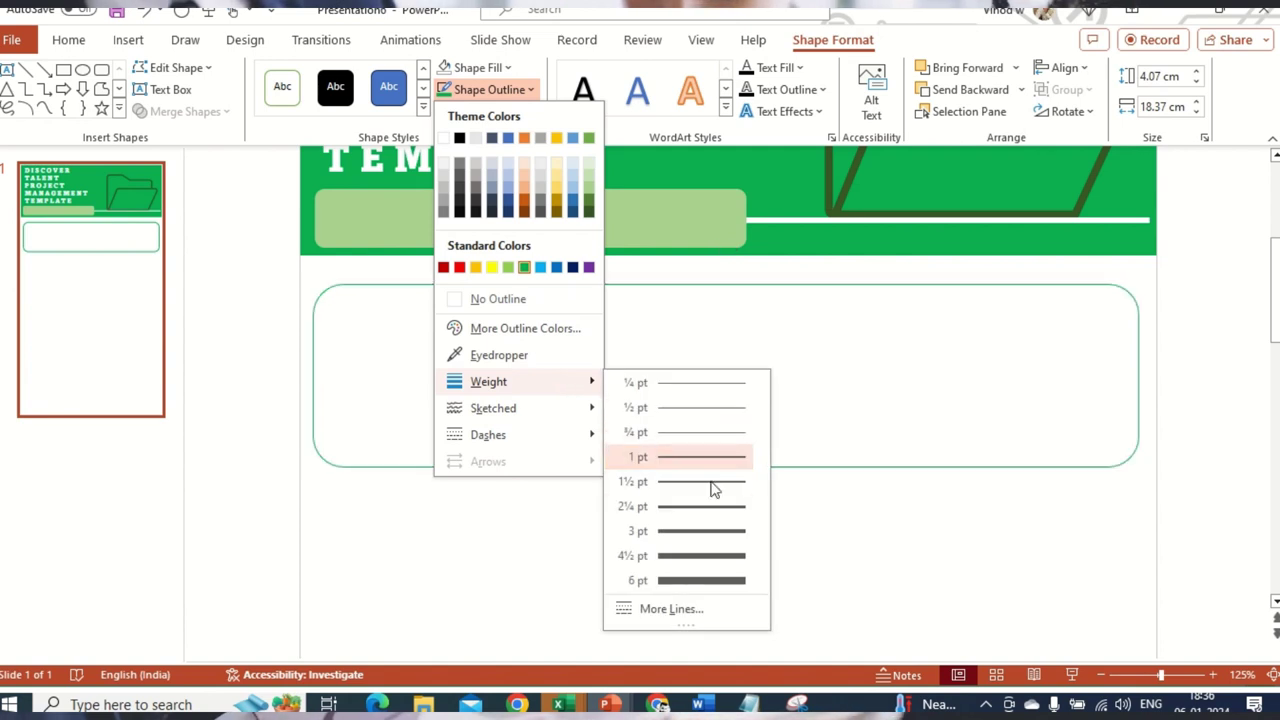
click(708, 555)
drag(1139, 375, 1145, 374)
Round the green box's corners into a pill shape.
click(1010, 520)
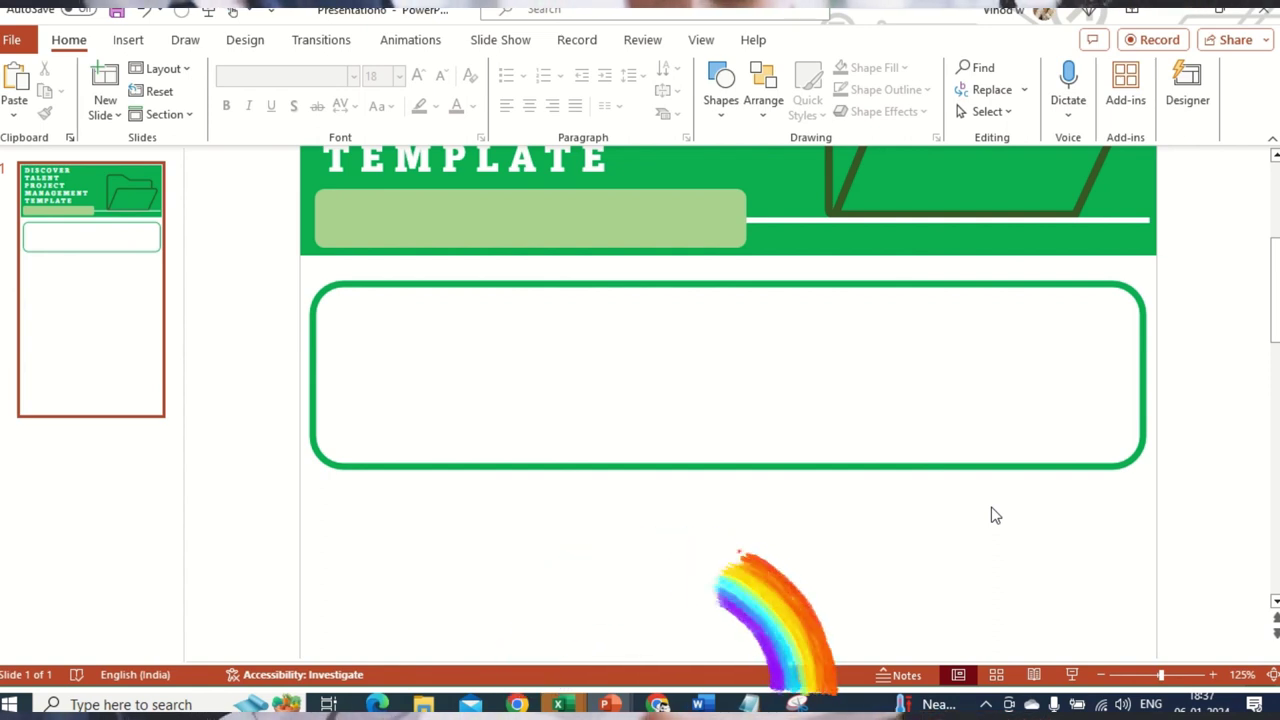
click(557, 289)
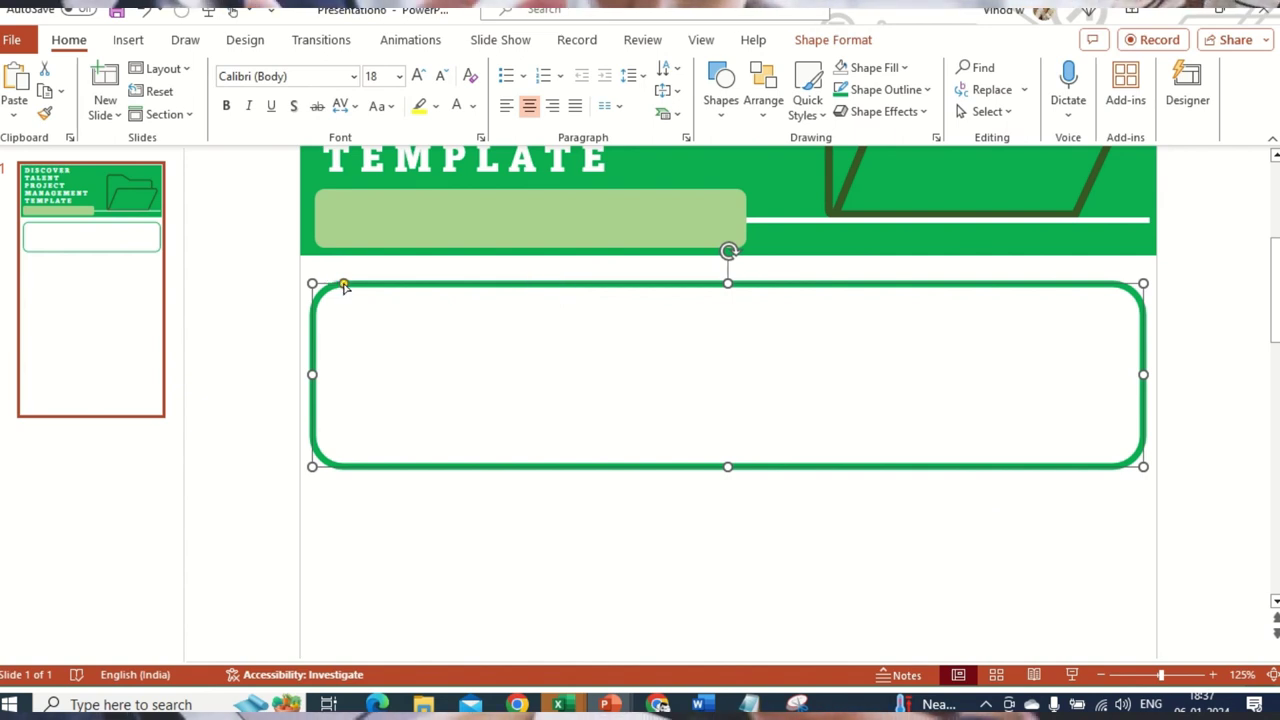
drag(343, 287, 395, 284)
click(548, 540)
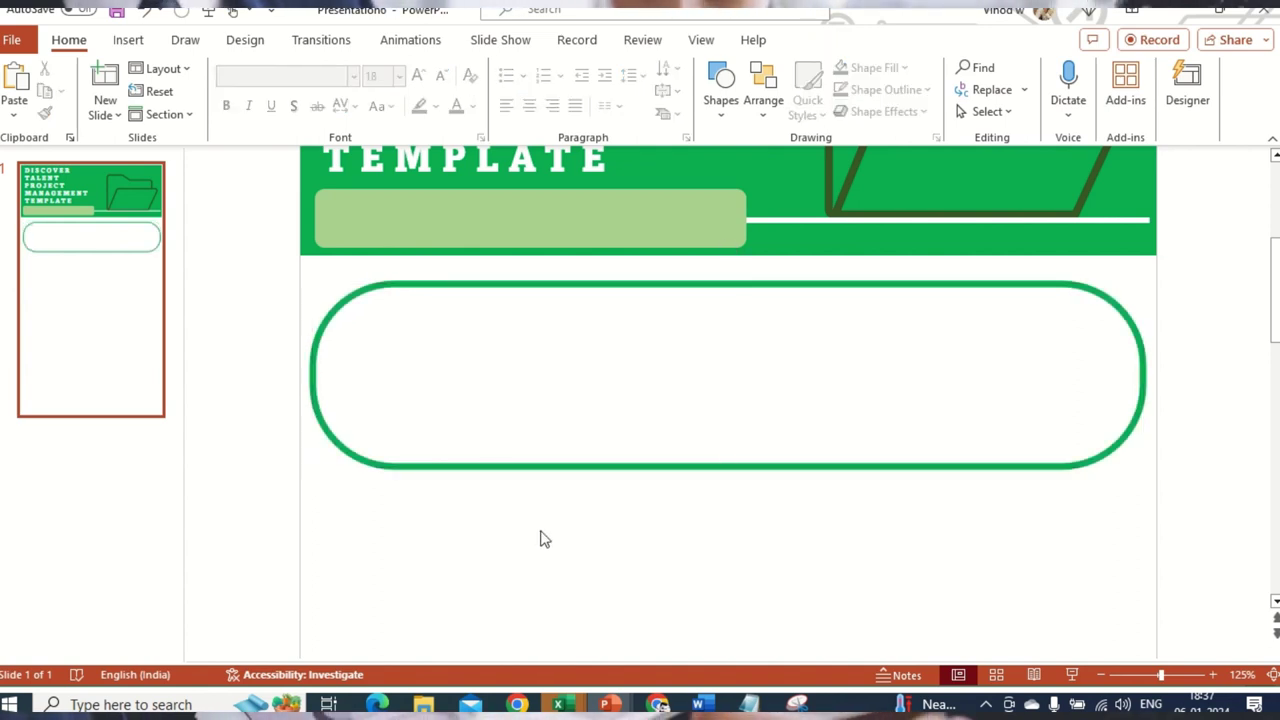
Search the stock icons for 'business' and pick the inbox-check, presentation, handshake, meeting and briefcase icons.
click(128, 41)
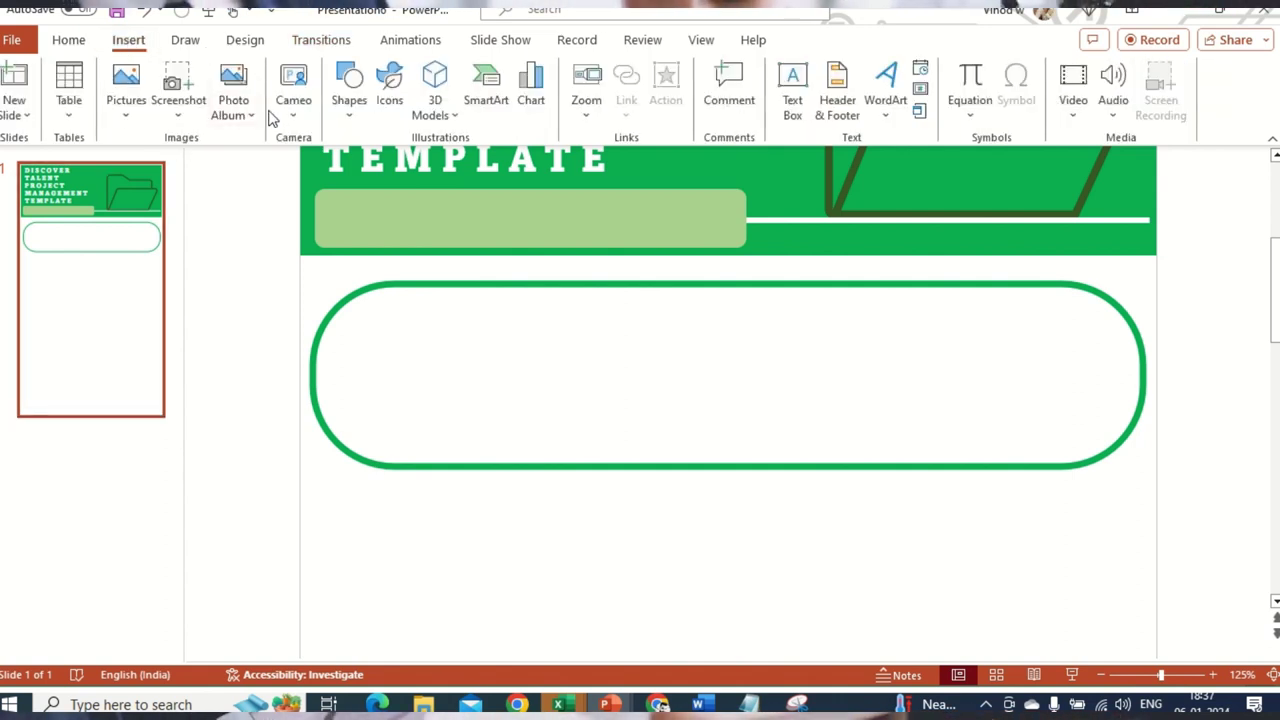
click(389, 82)
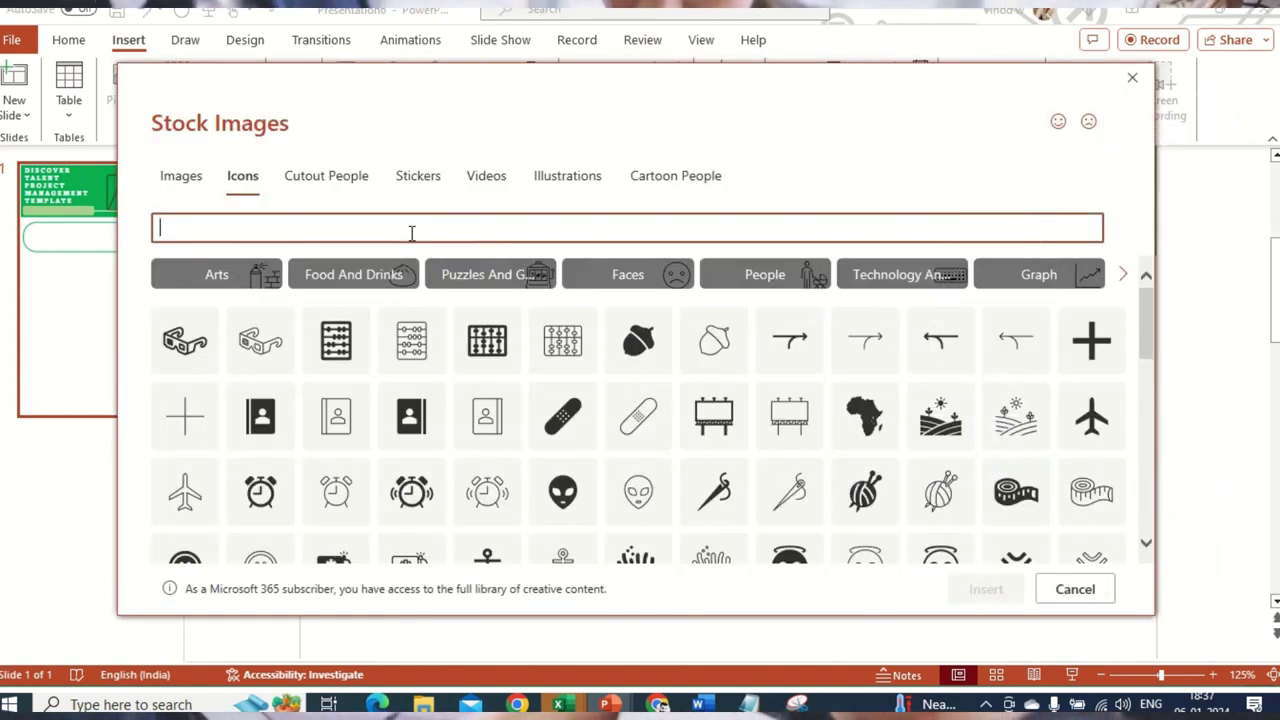
text(business)
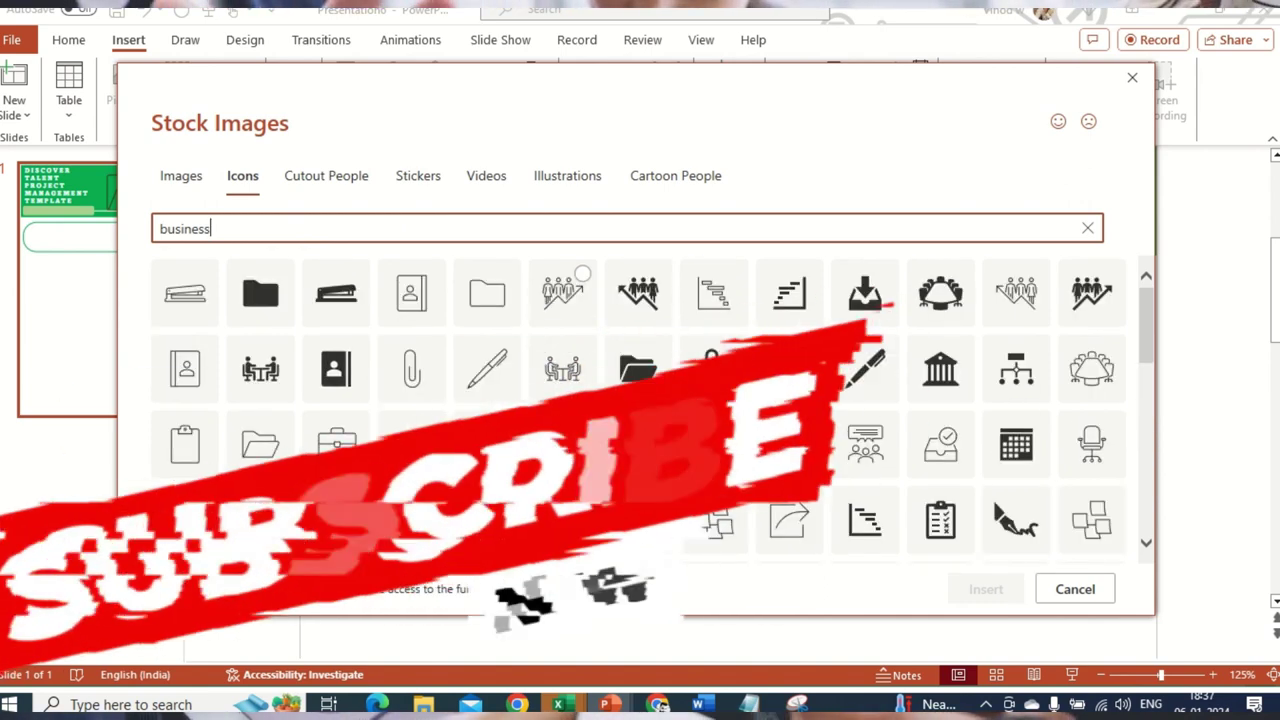
scroll(1010, 452, down, 1)
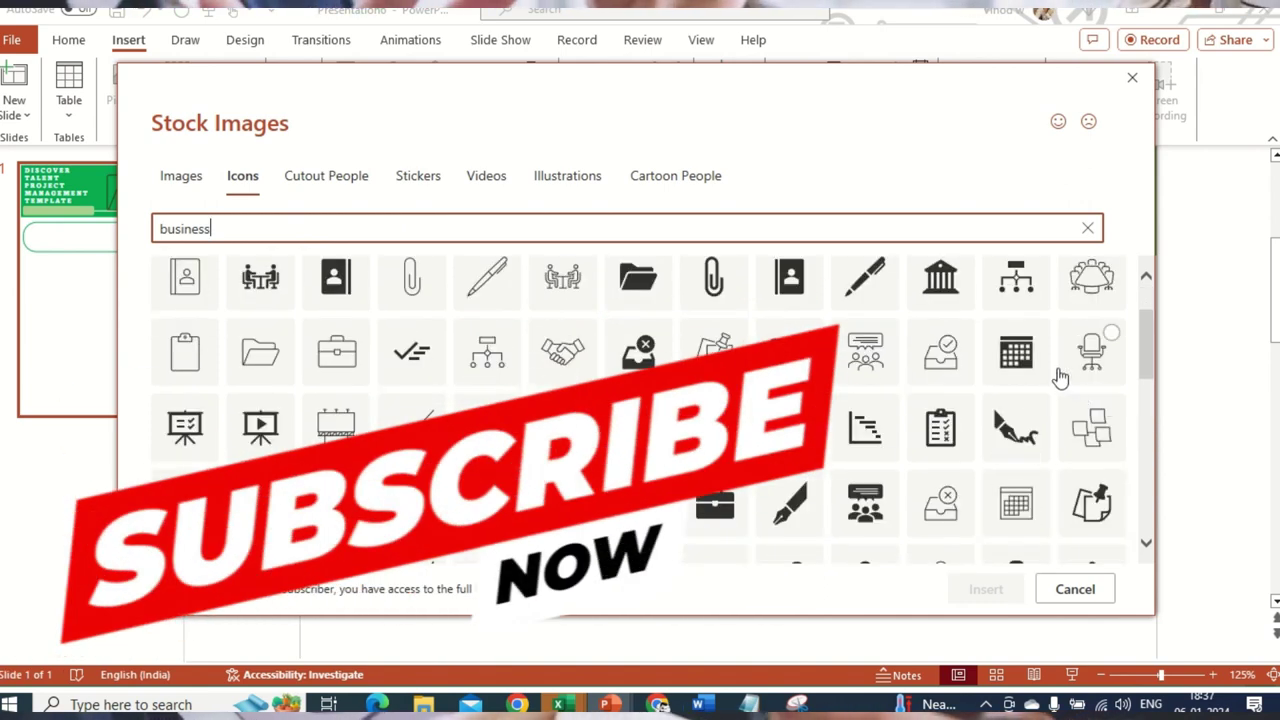
click(958, 370)
click(882, 360)
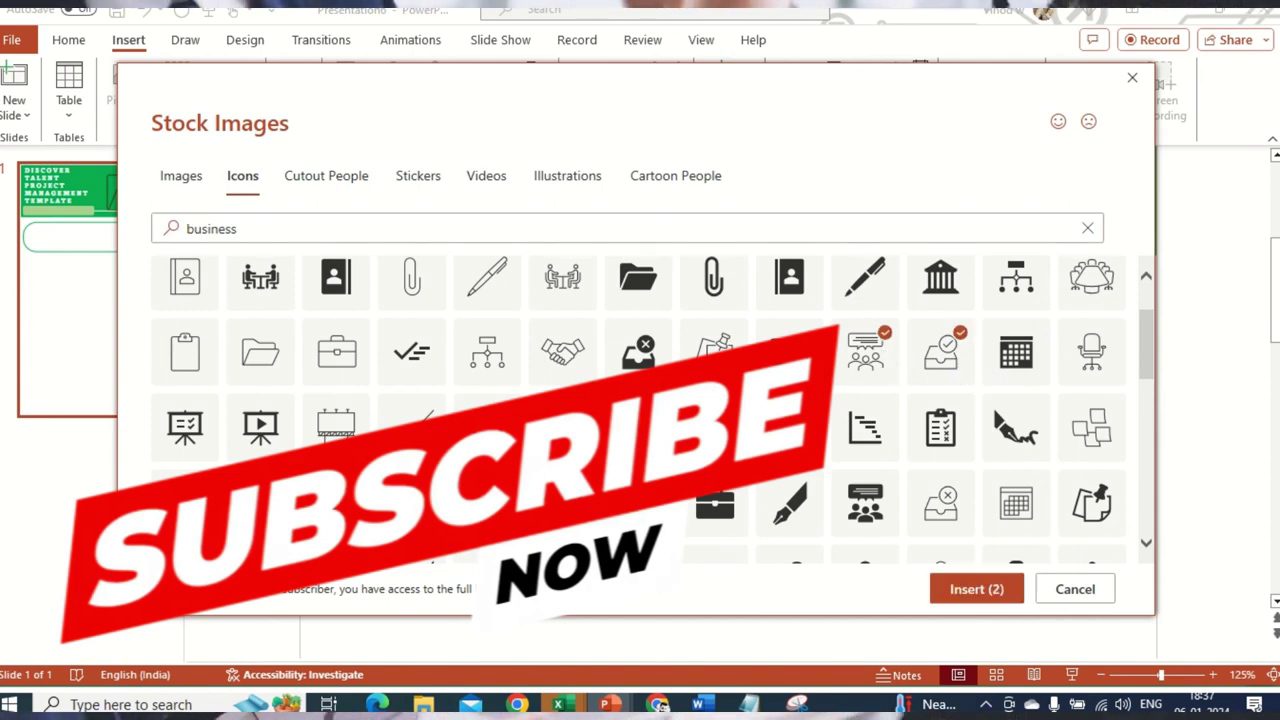
click(574, 375)
click(566, 290)
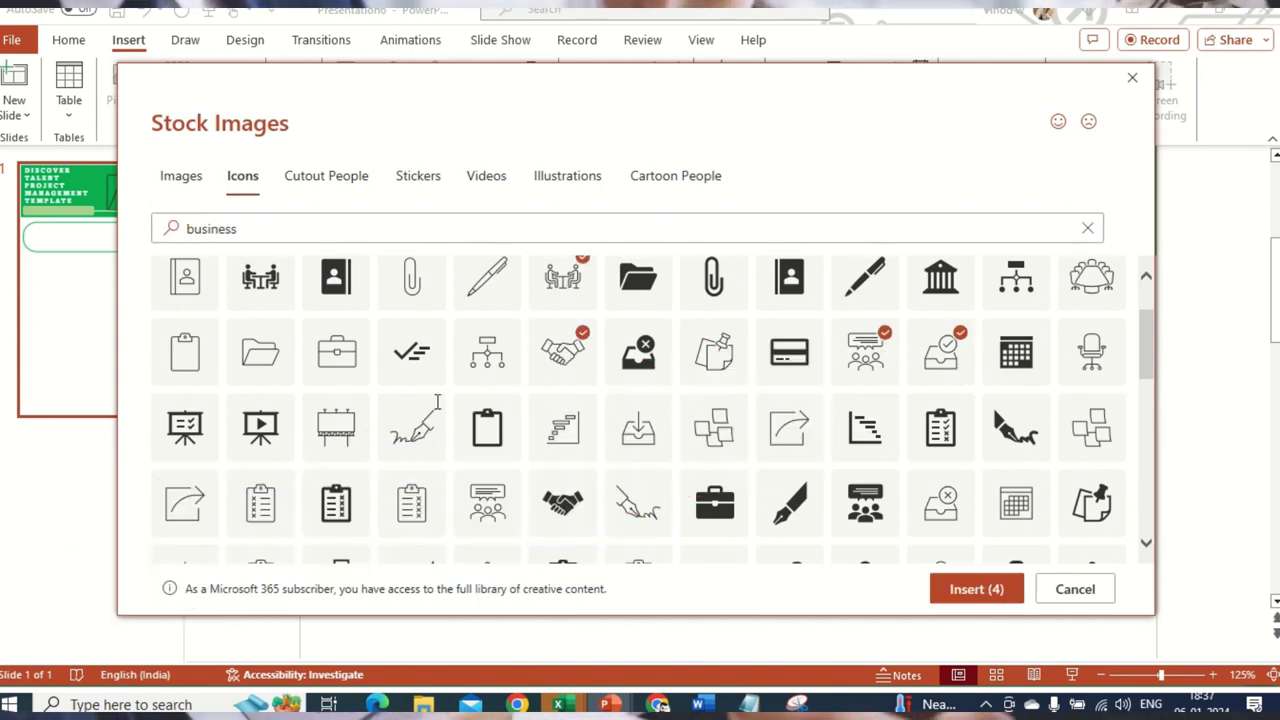
click(338, 356)
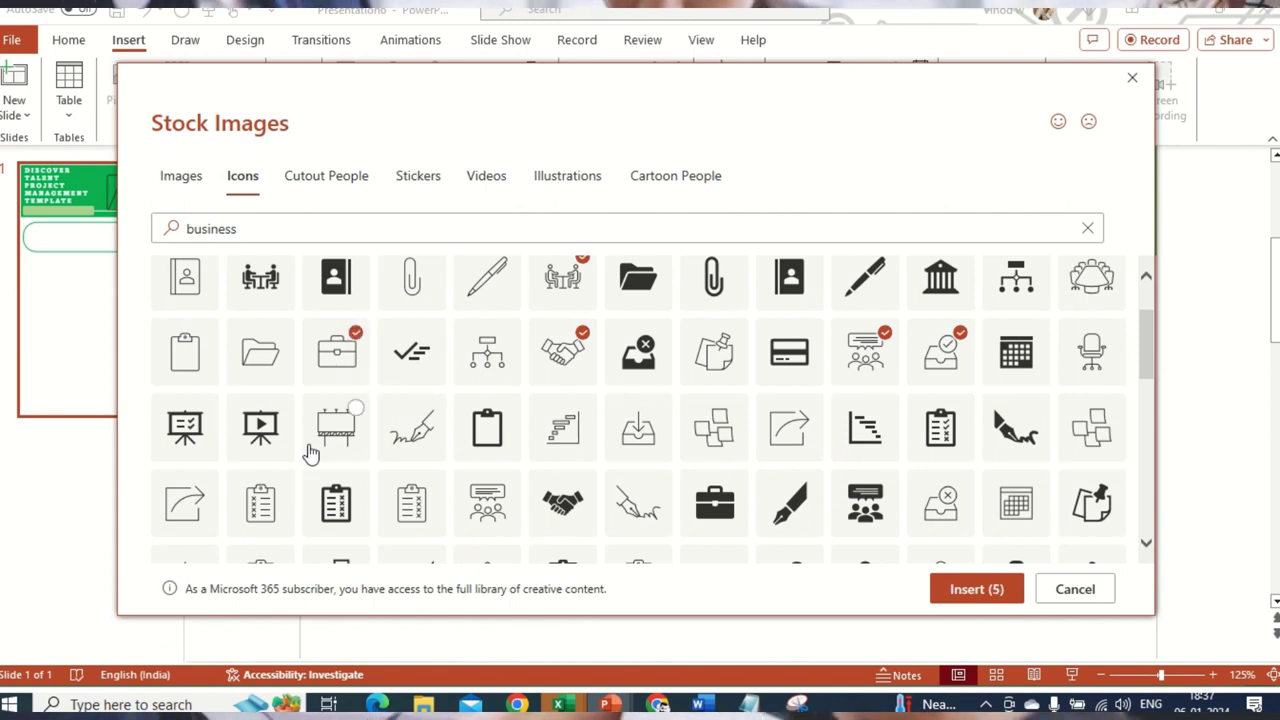
Add the clipboard, network and person-with-screen icons to the selection and insert them all.
scroll(310, 455, down, 1)
scroll(310, 455, down, 1)
click(418, 428)
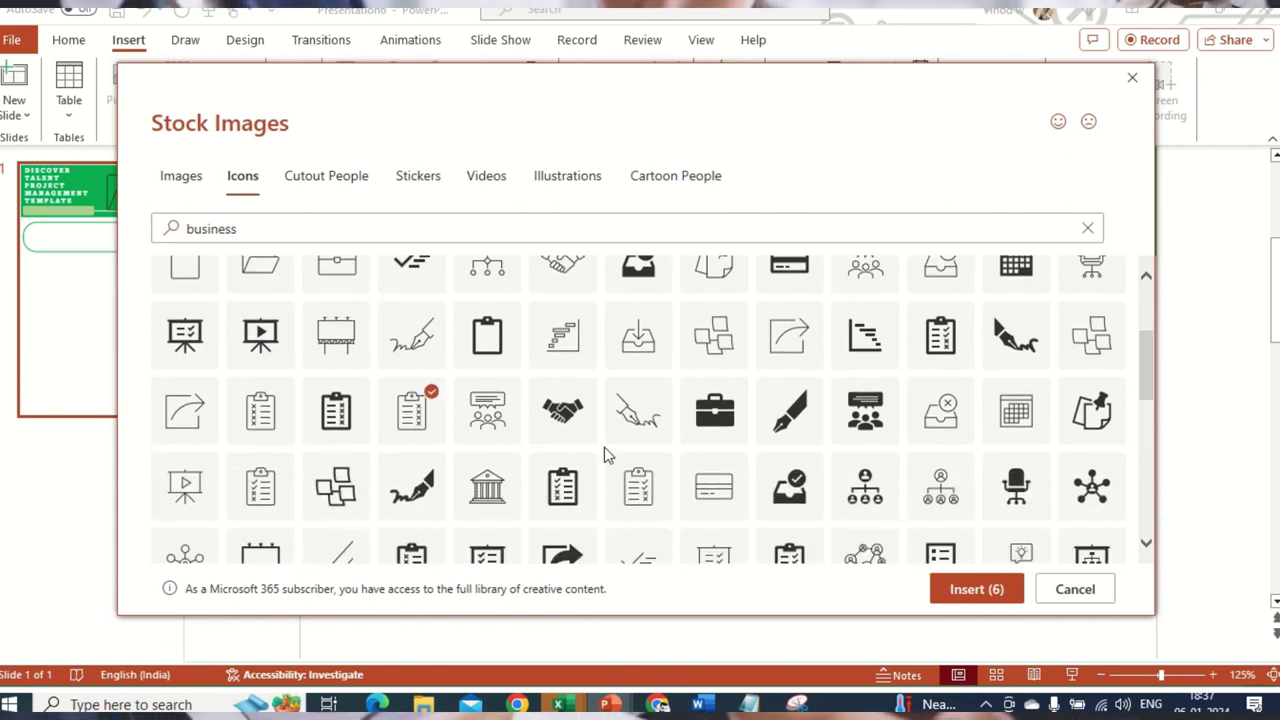
scroll(740, 484, down, 1)
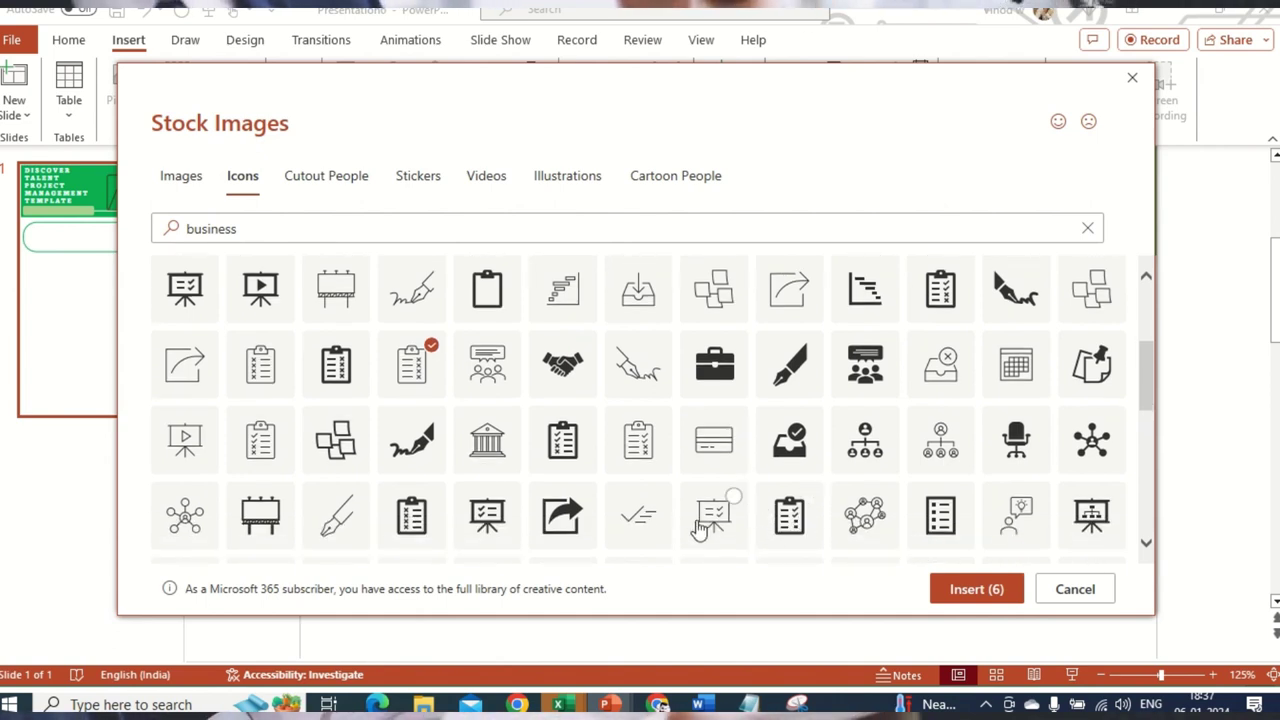
scroll(535, 518, down, 1)
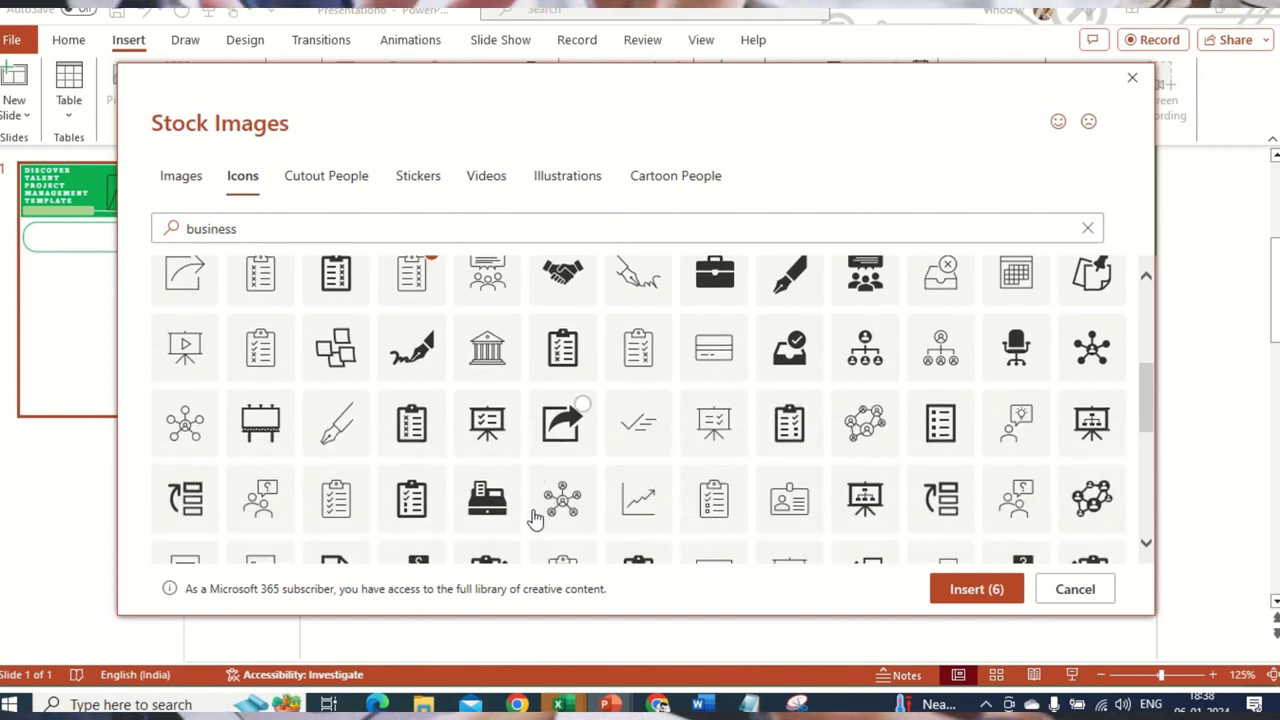
click(184, 432)
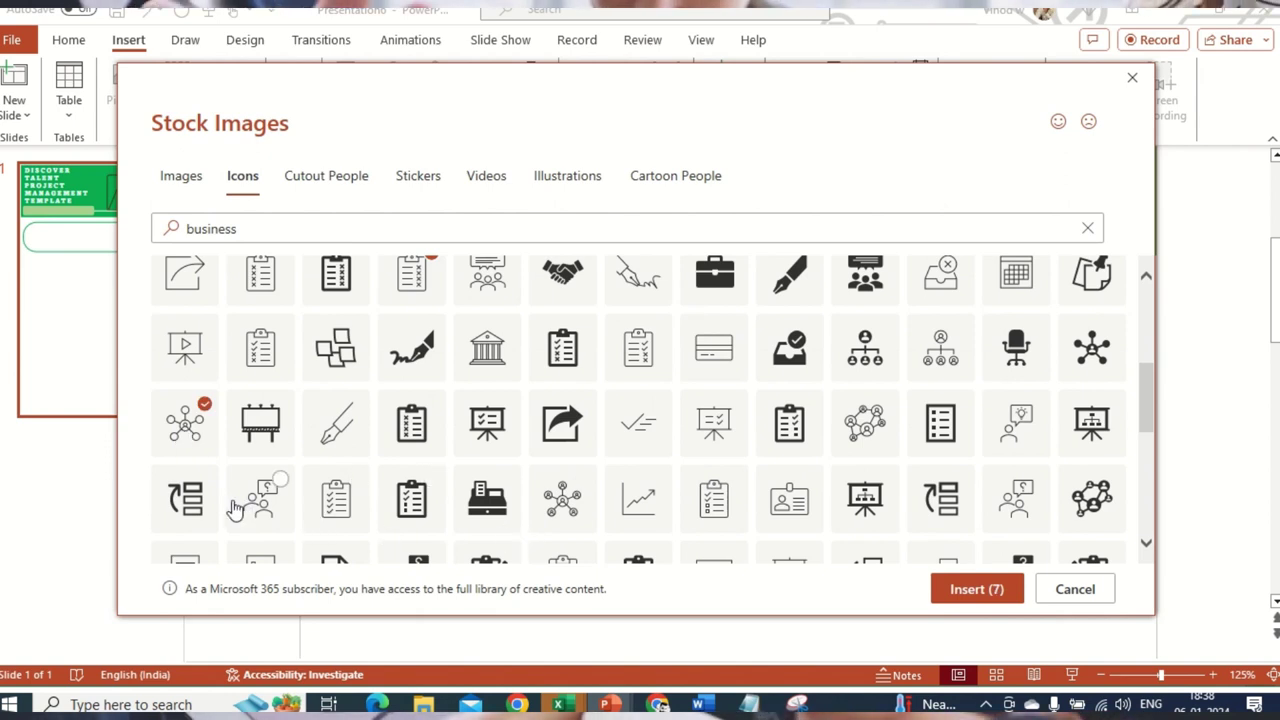
scroll(880, 510, down, 1)
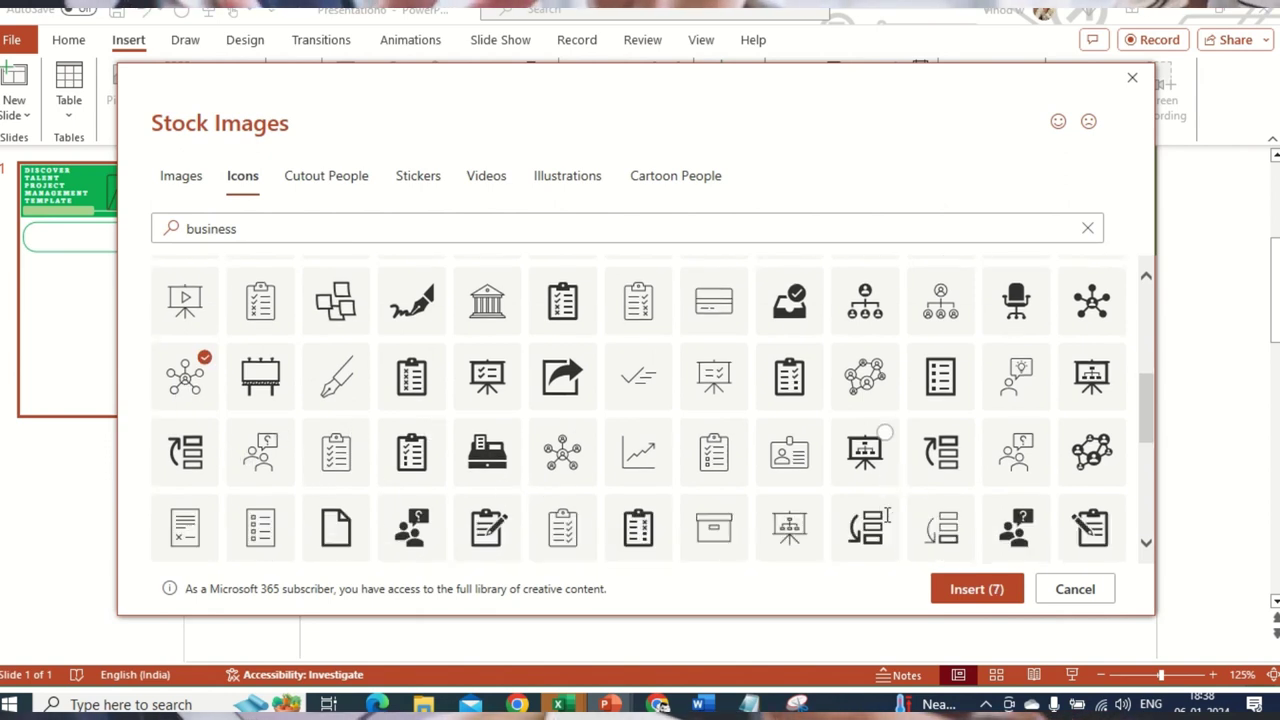
click(1022, 388)
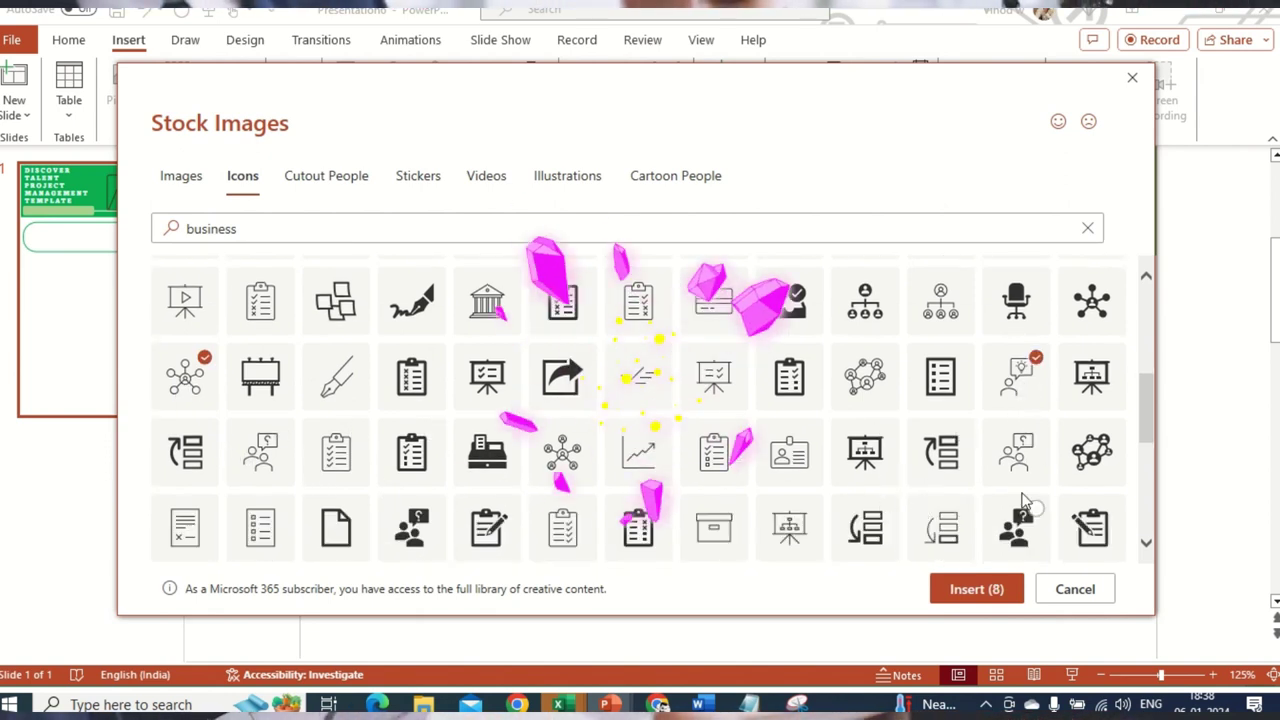
click(990, 592)
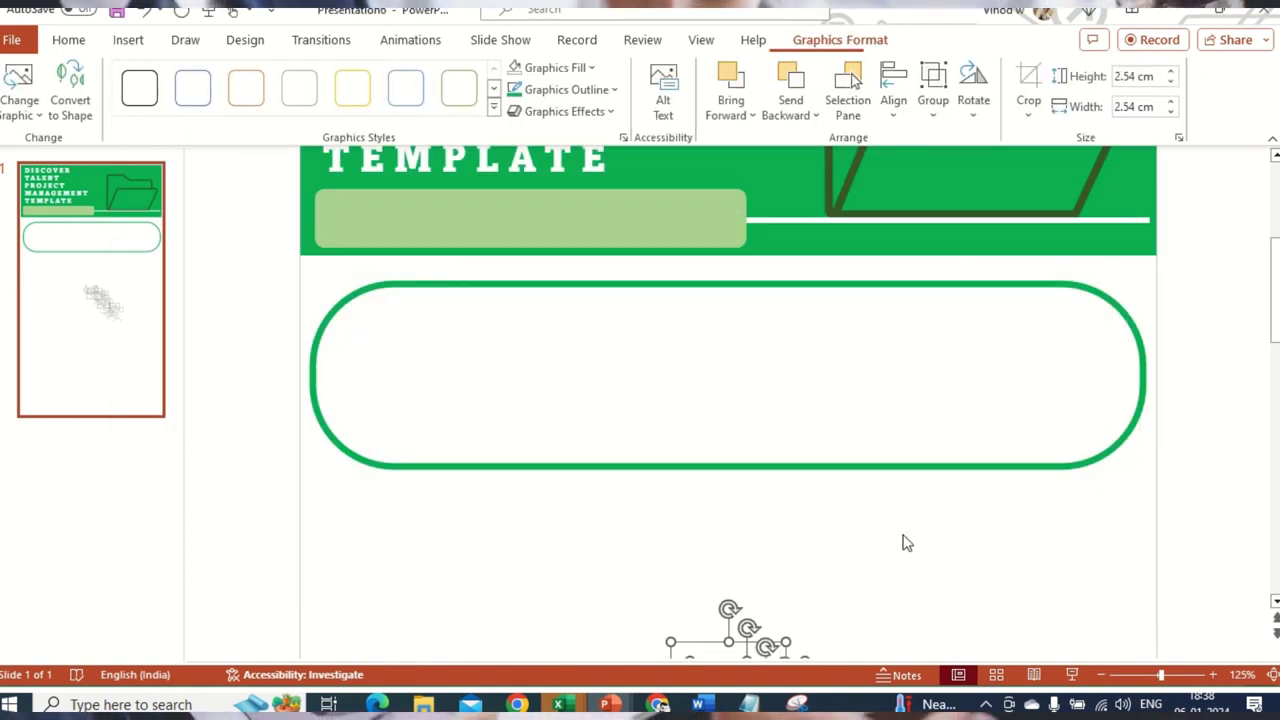
Move the briefcase icon into the left end of the green box.
click(873, 541)
scroll(873, 541, down, 1)
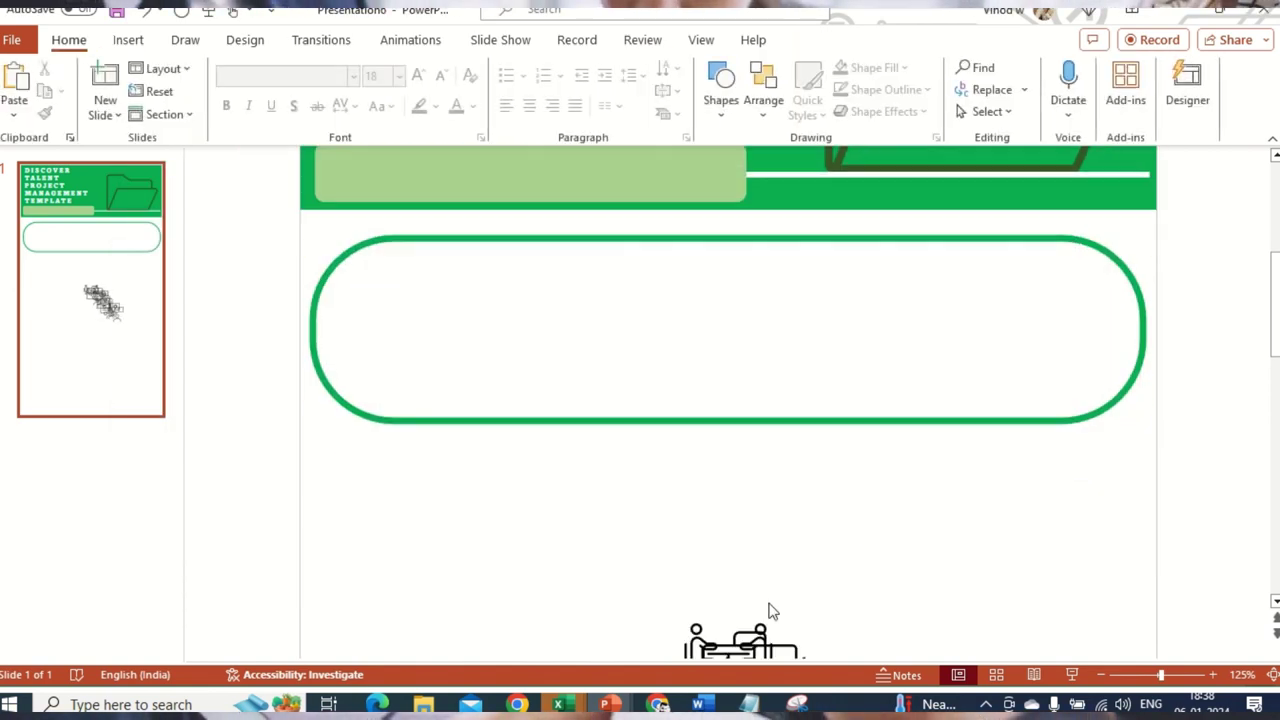
click(745, 640)
drag(745, 640, 418, 296)
Move the inbox-check icon into the green box's right end and align it.
scroll(823, 500, down, 2)
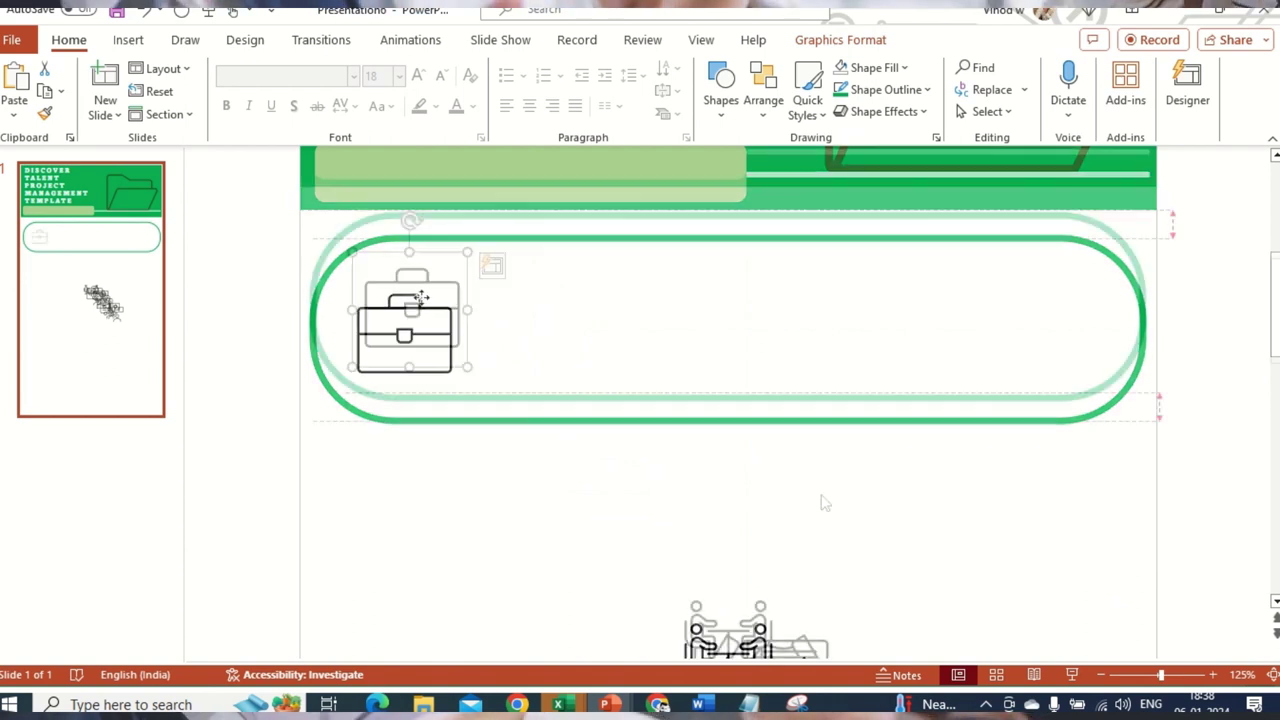
click(820, 622)
drag(820, 622, 1015, 216)
drag(1018, 278, 1018, 272)
click(1020, 482)
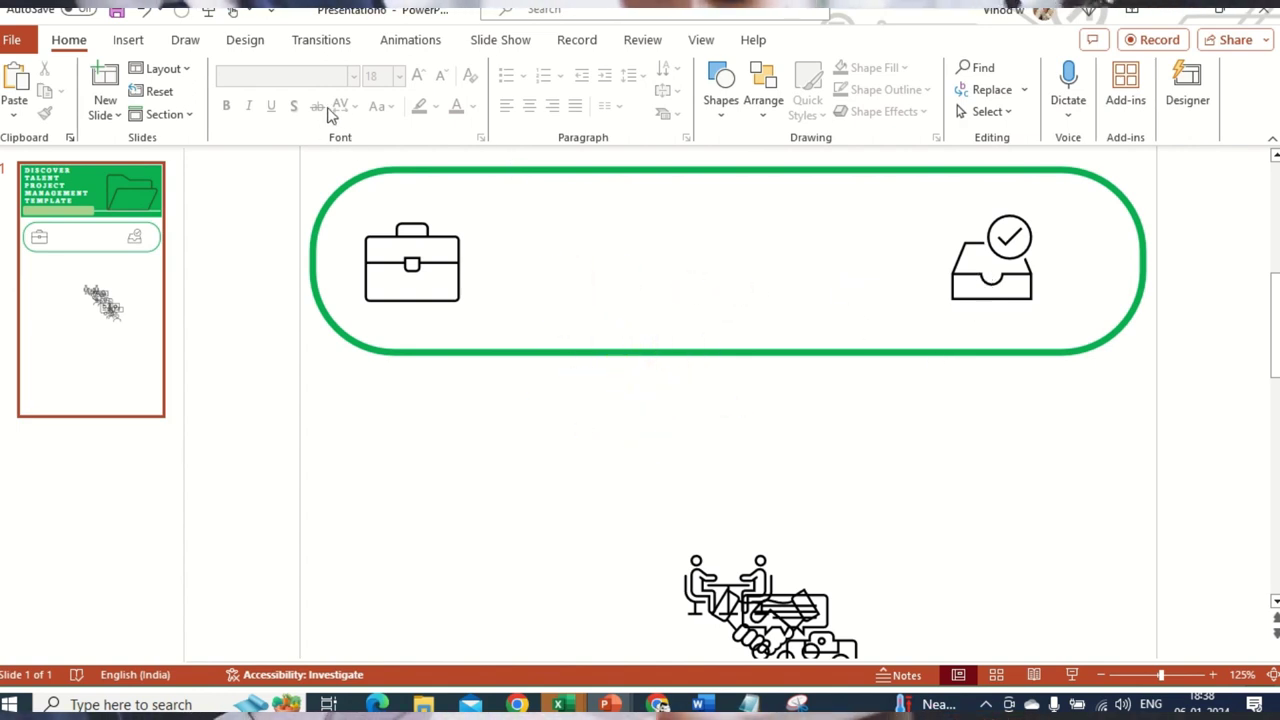
click(140, 44)
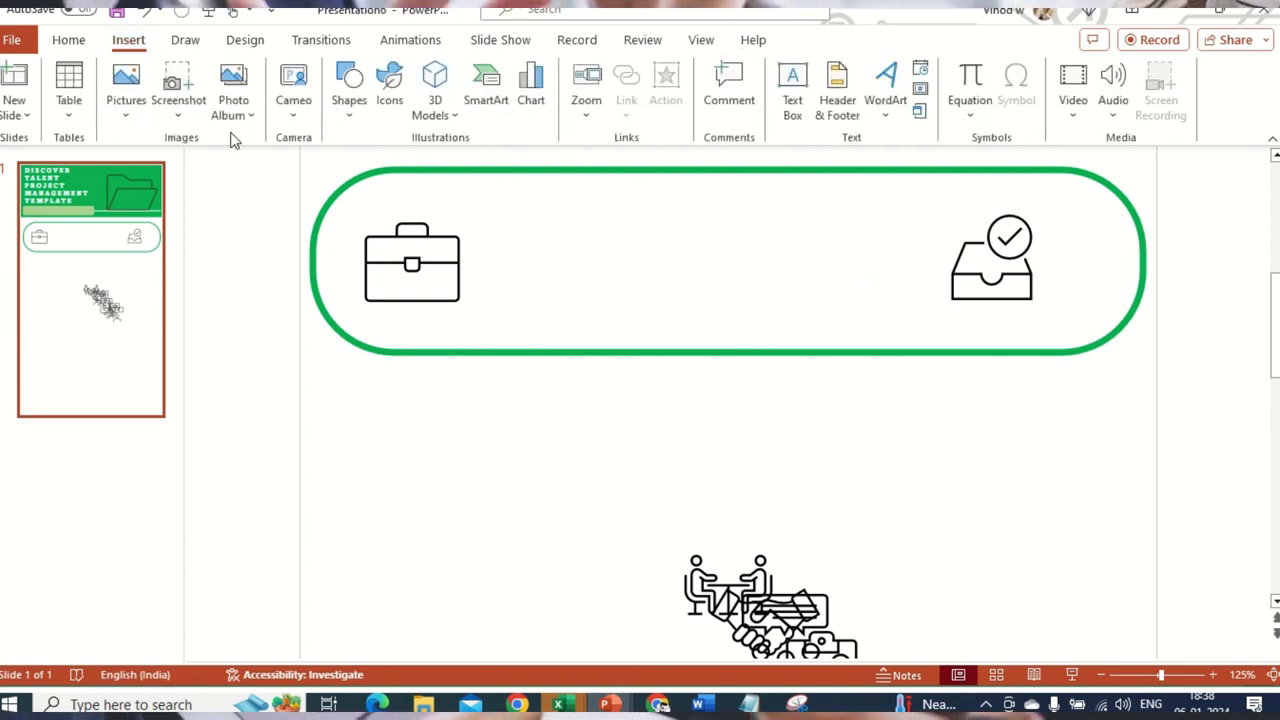
click(346, 105)
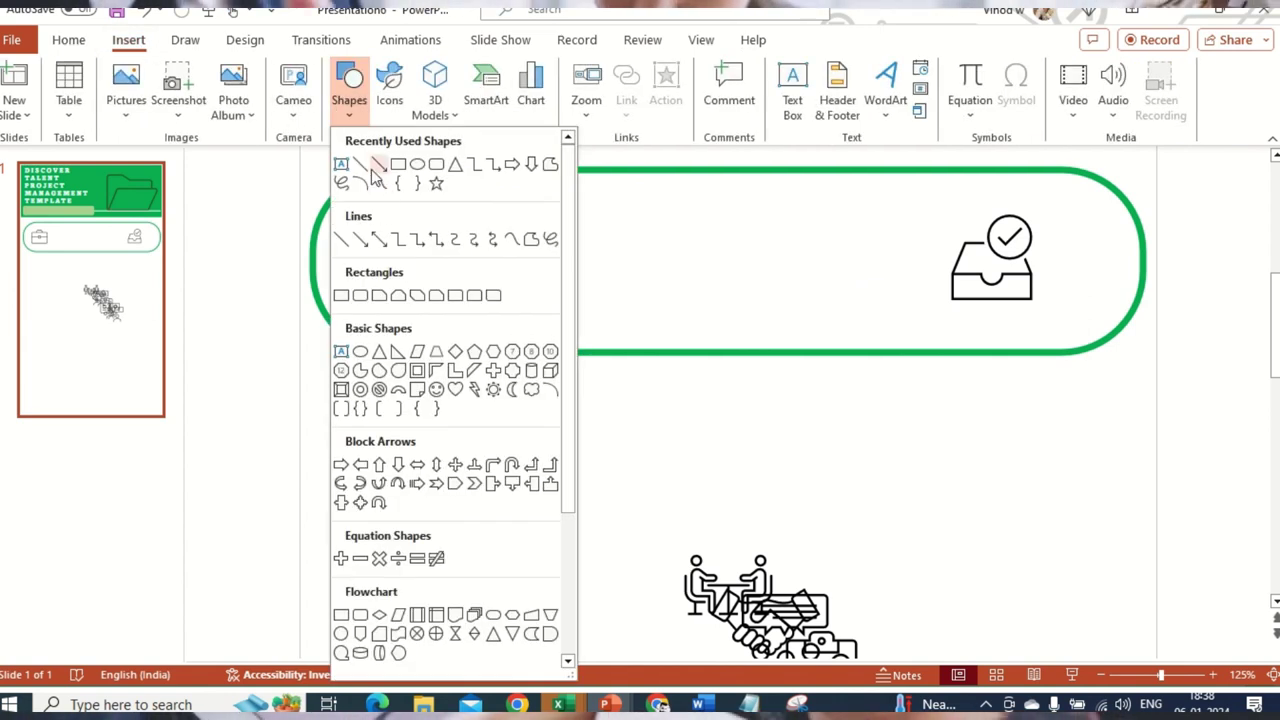
Draw a vertical line through the centre of the green box and colour it grey.
click(373, 166)
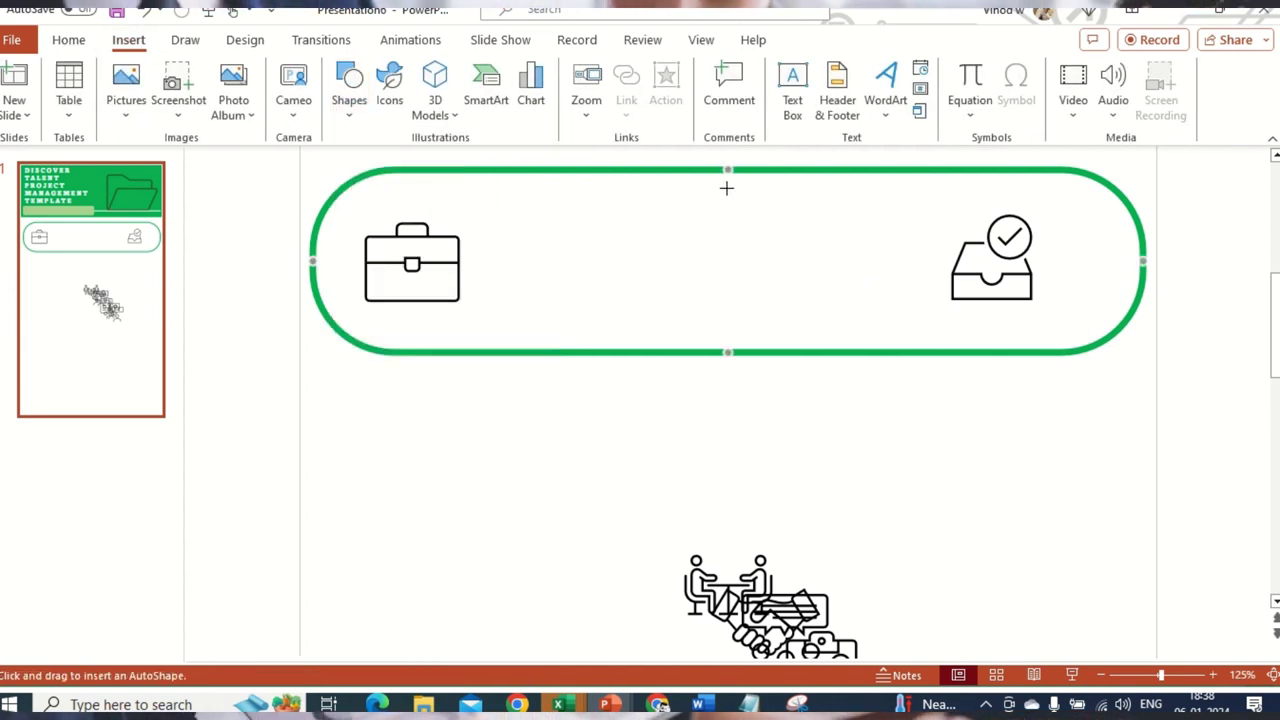
drag(729, 192, 729, 352)
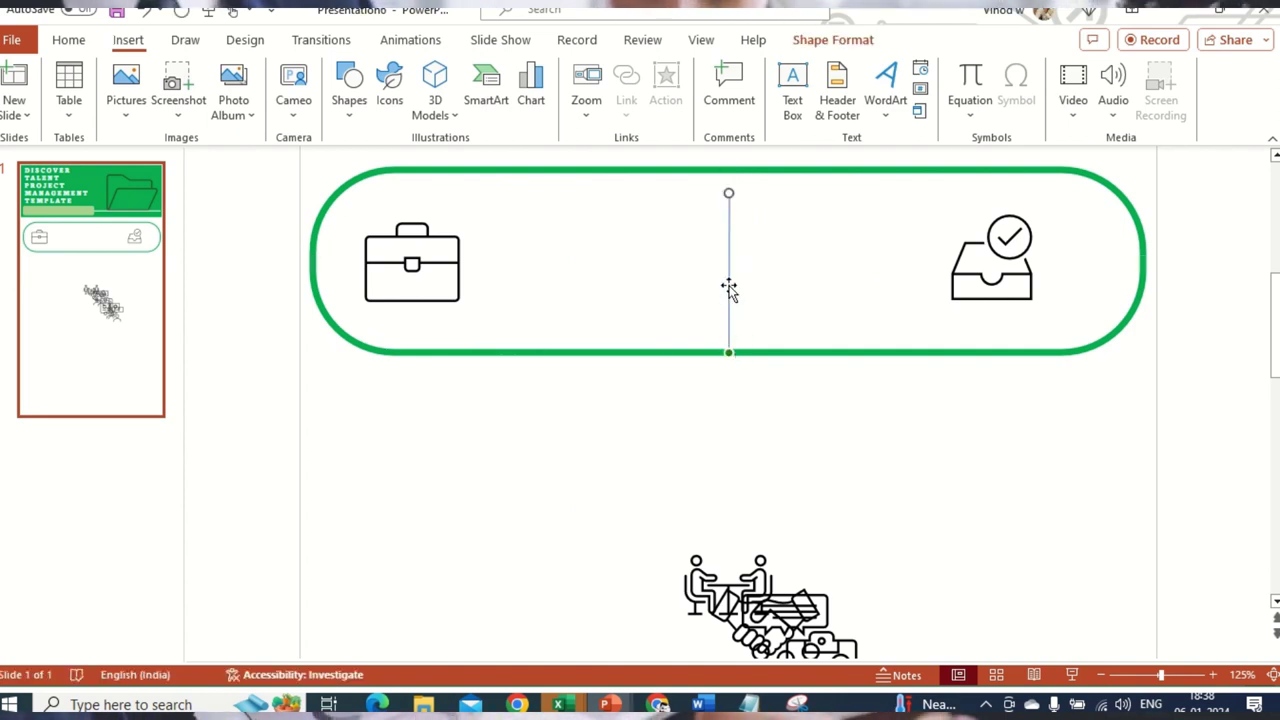
drag(728, 264, 731, 266)
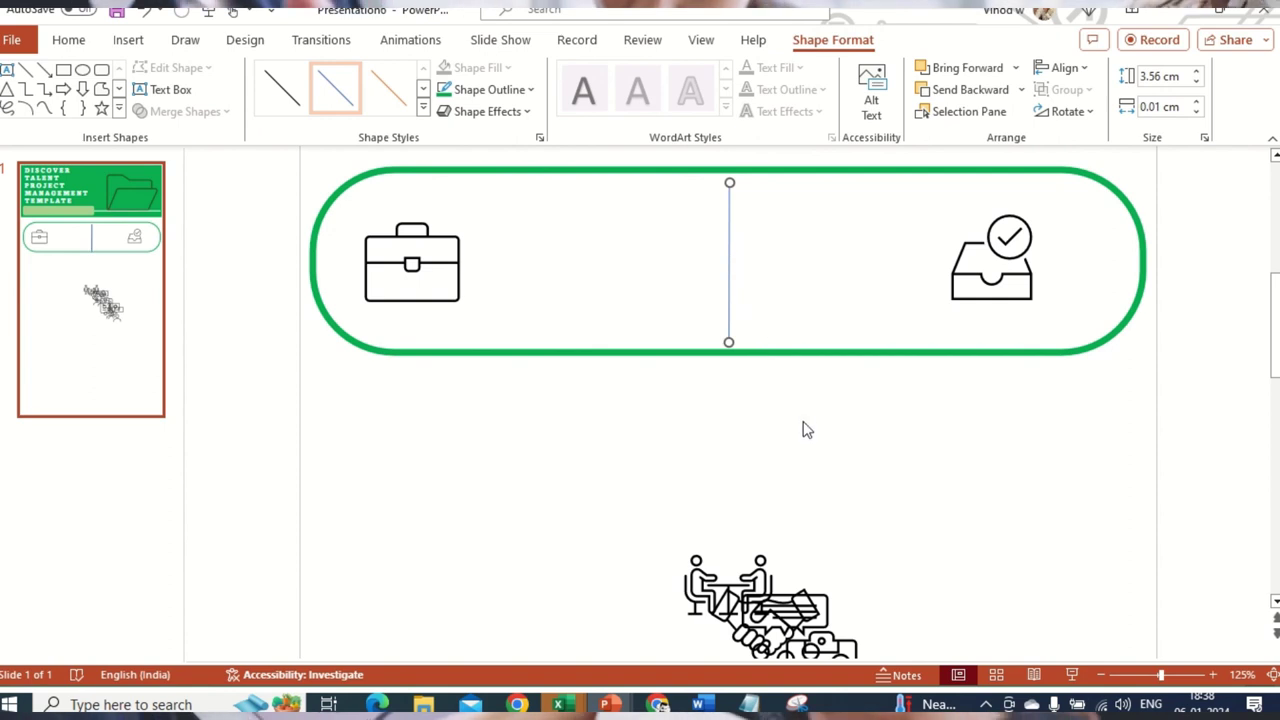
click(781, 376)
click(729, 294)
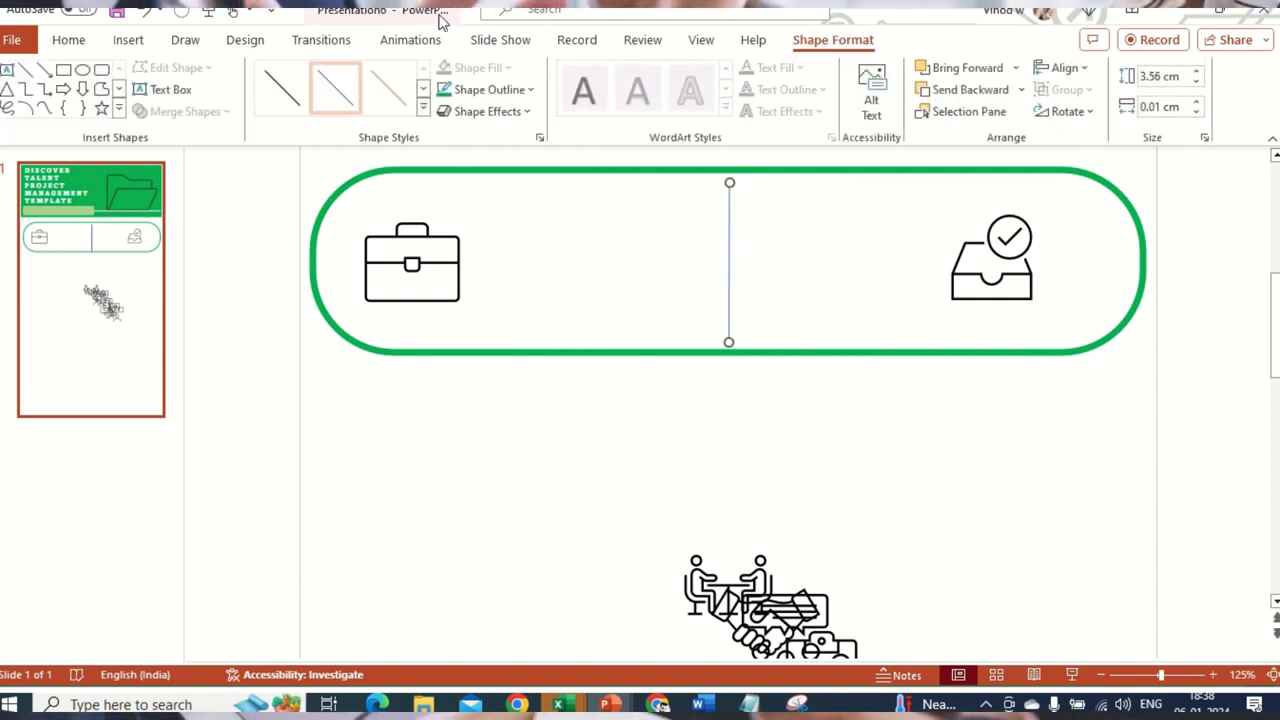
click(505, 90)
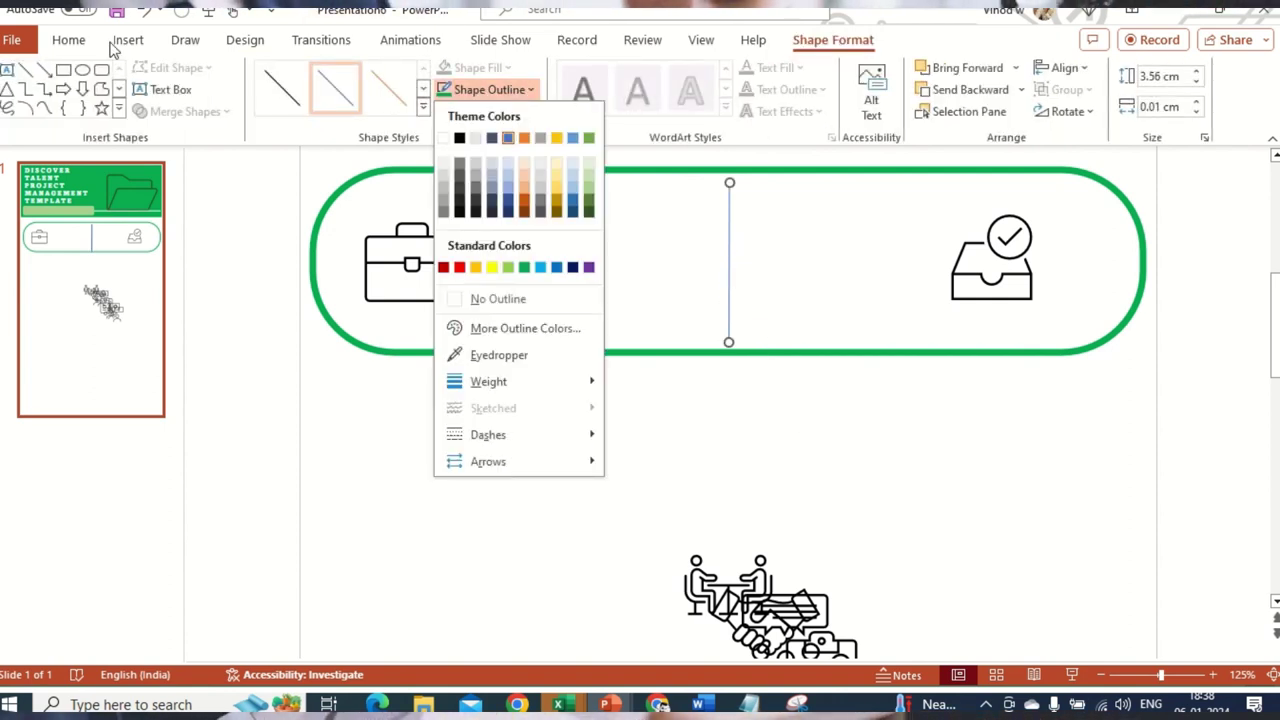
click(447, 210)
click(830, 470)
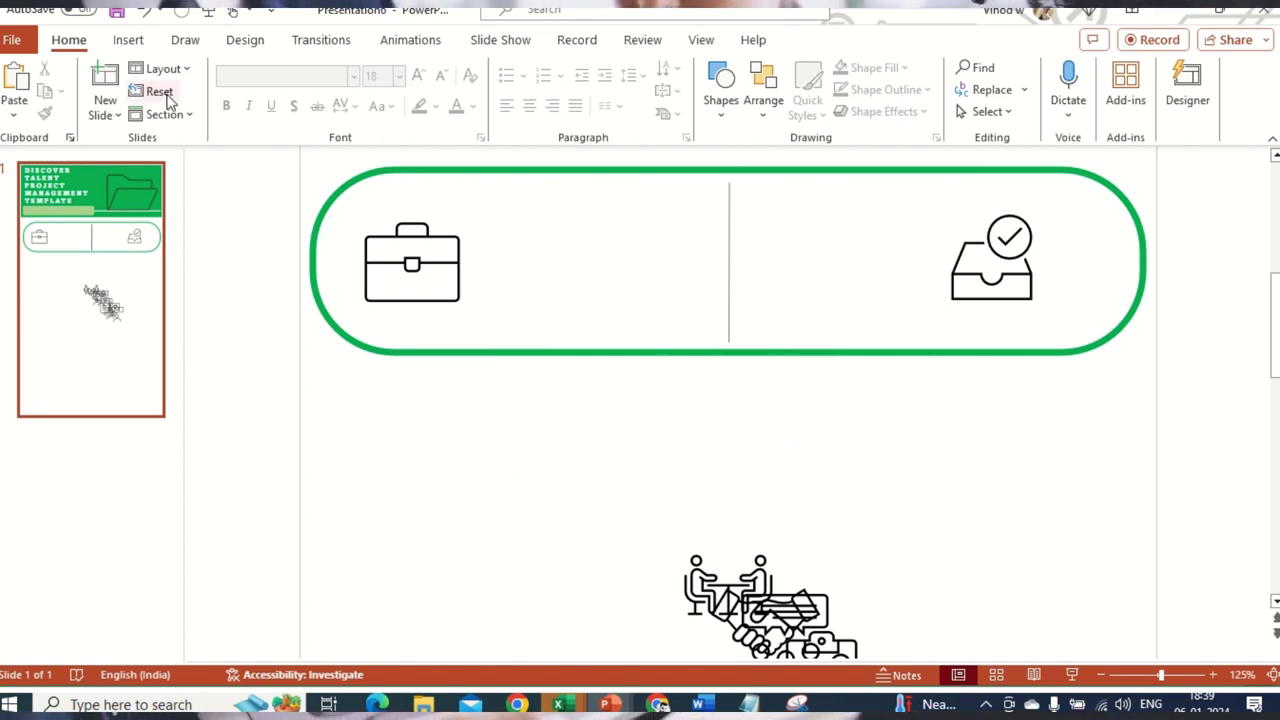
click(132, 44)
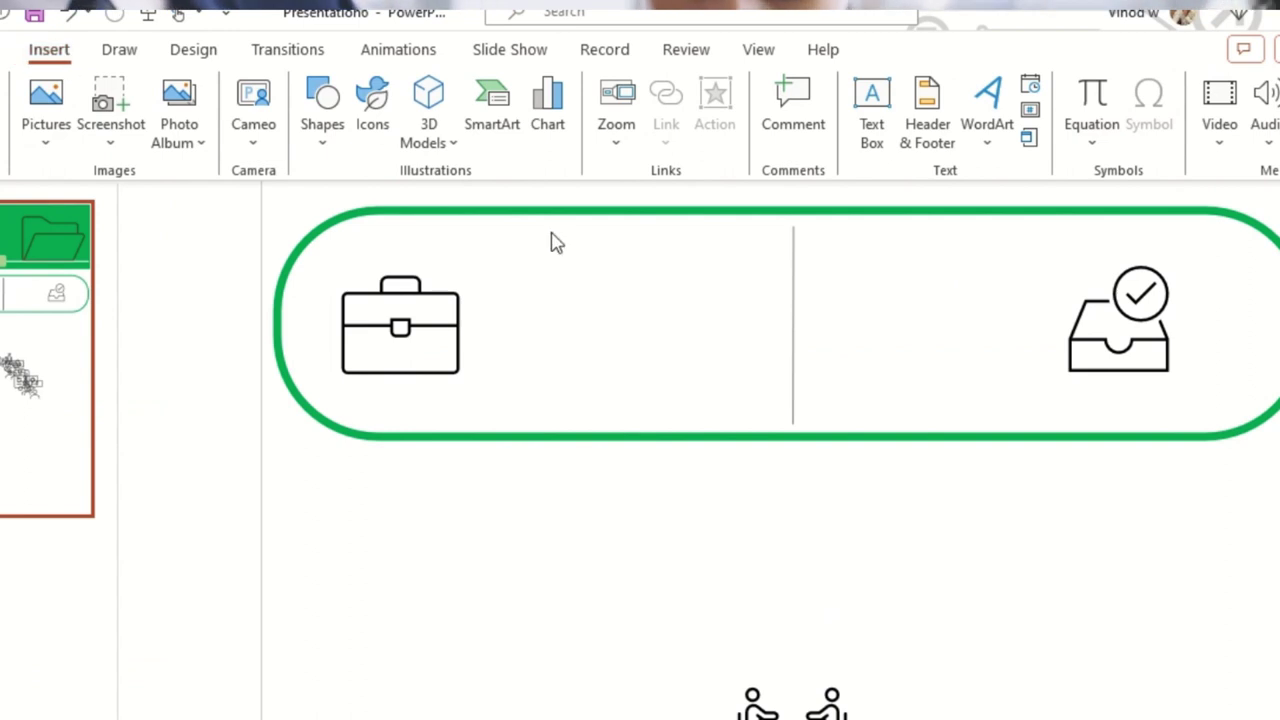
Create a text box headed INITIATION with a bulleted line beneath it.
click(871, 110)
drag(326, 500, 624, 718)
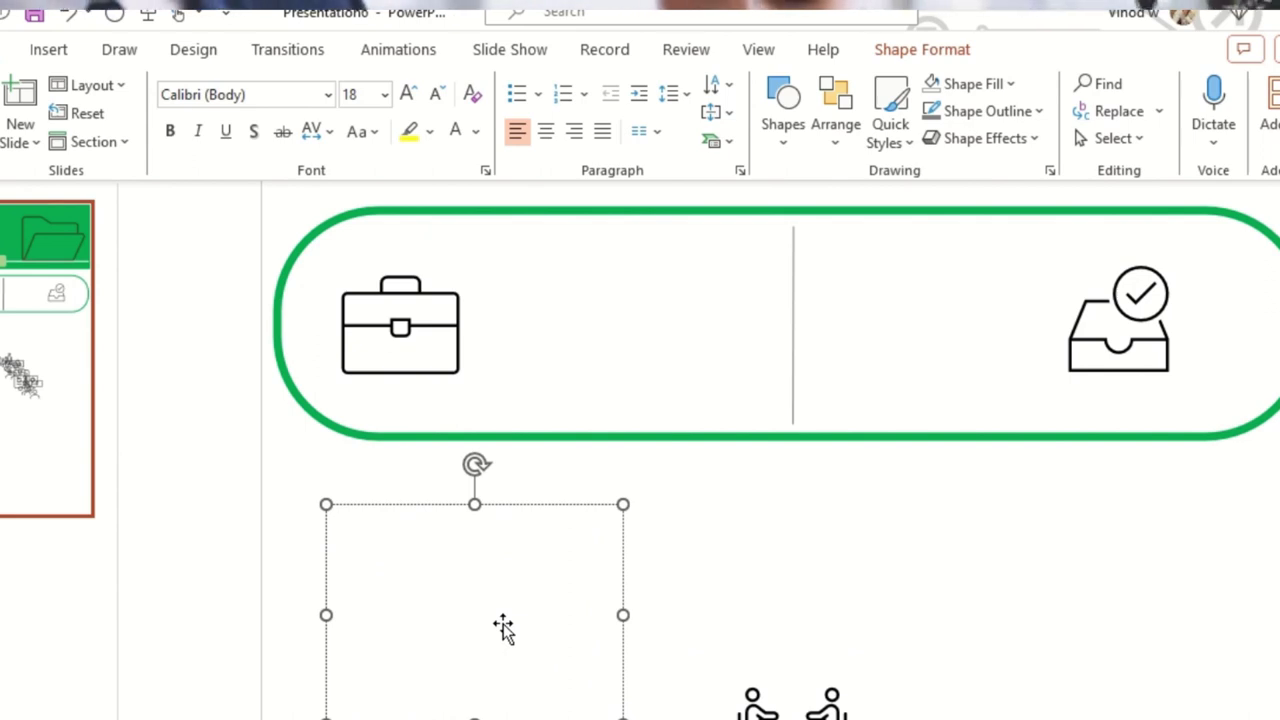
text(INI)
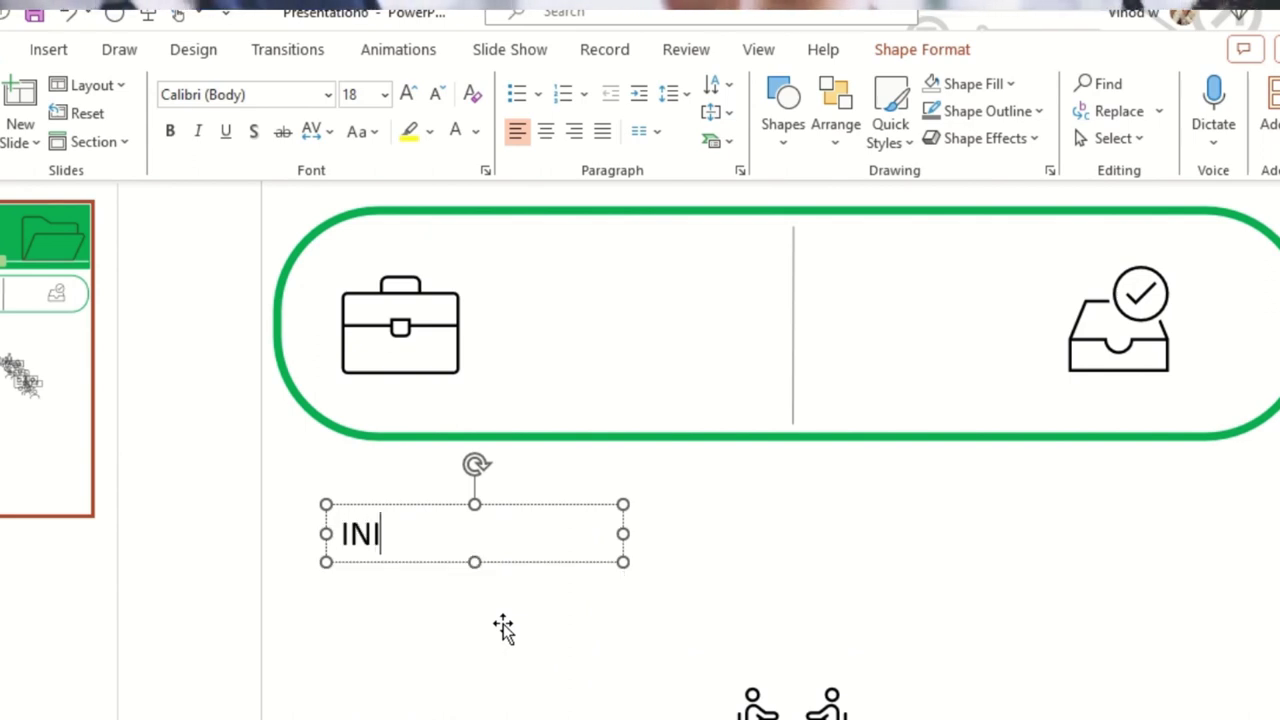
text(TIATION)
key(Return)
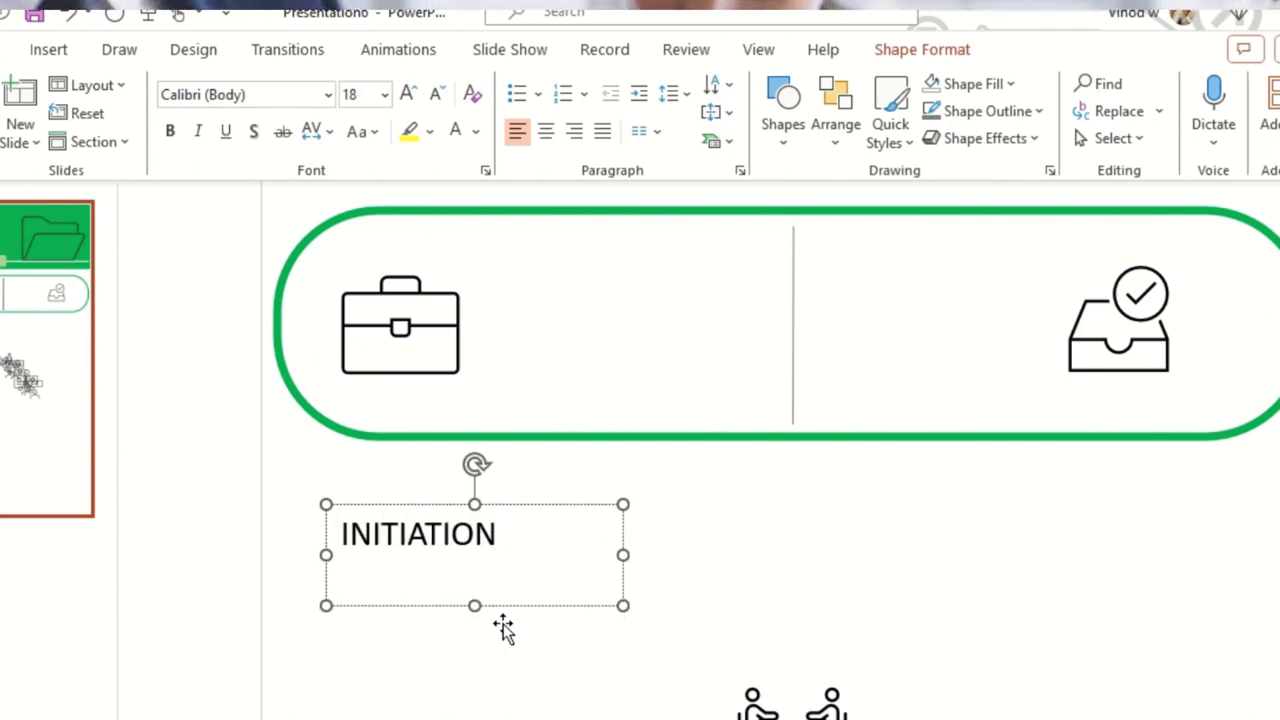
click(521, 102)
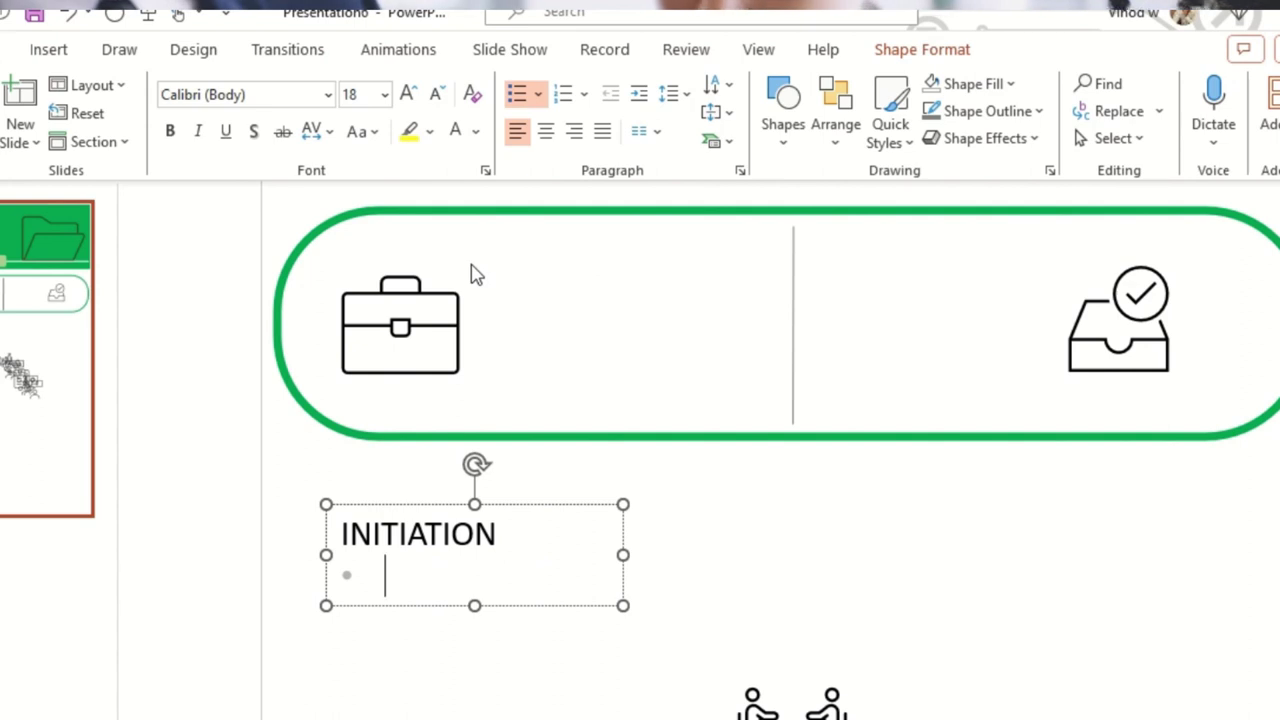
Enter the bullets Business Case, Criteria, Brief and Deliverables.
key(BackSpace)
text(Busin)
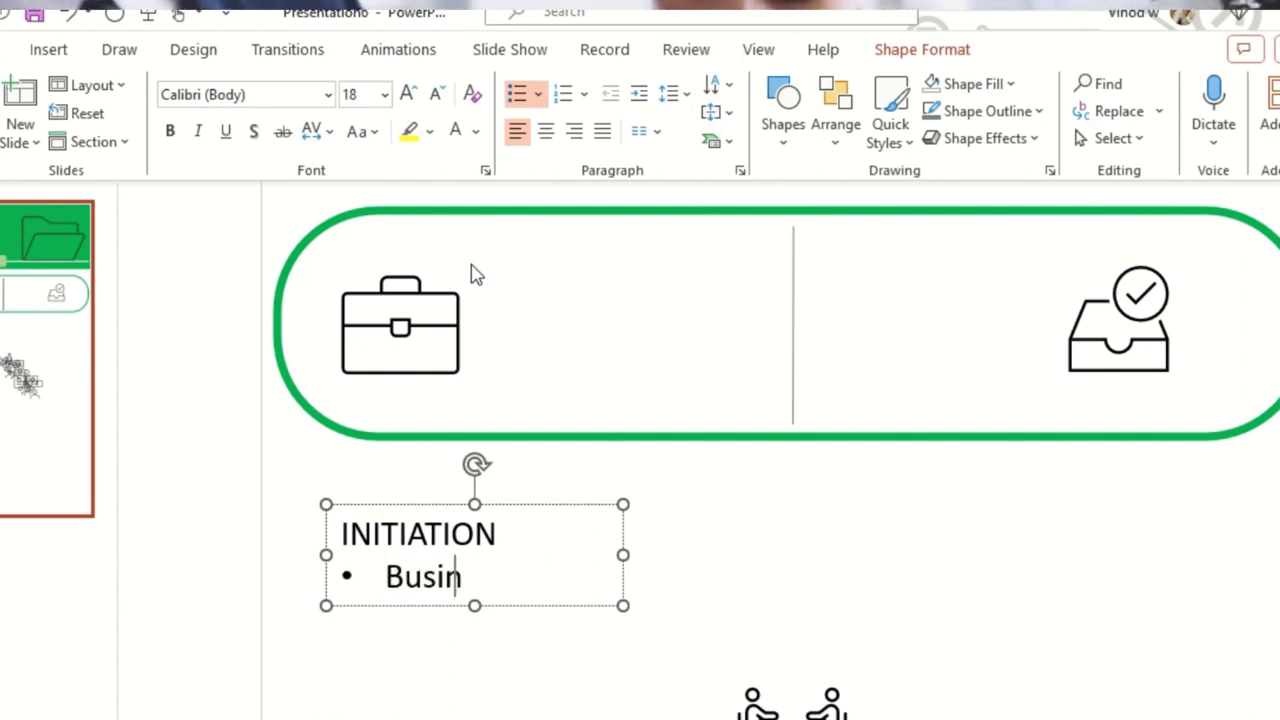
text(es Case)
key(Return)
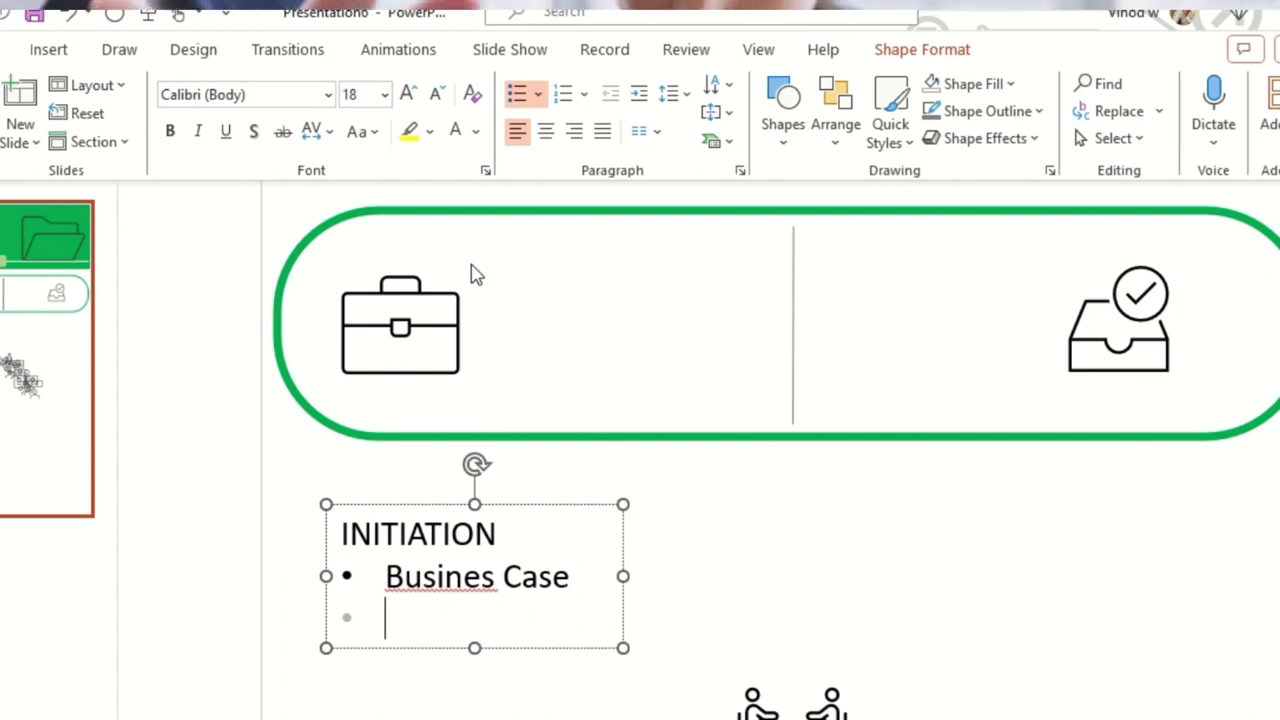
text(Critiera)
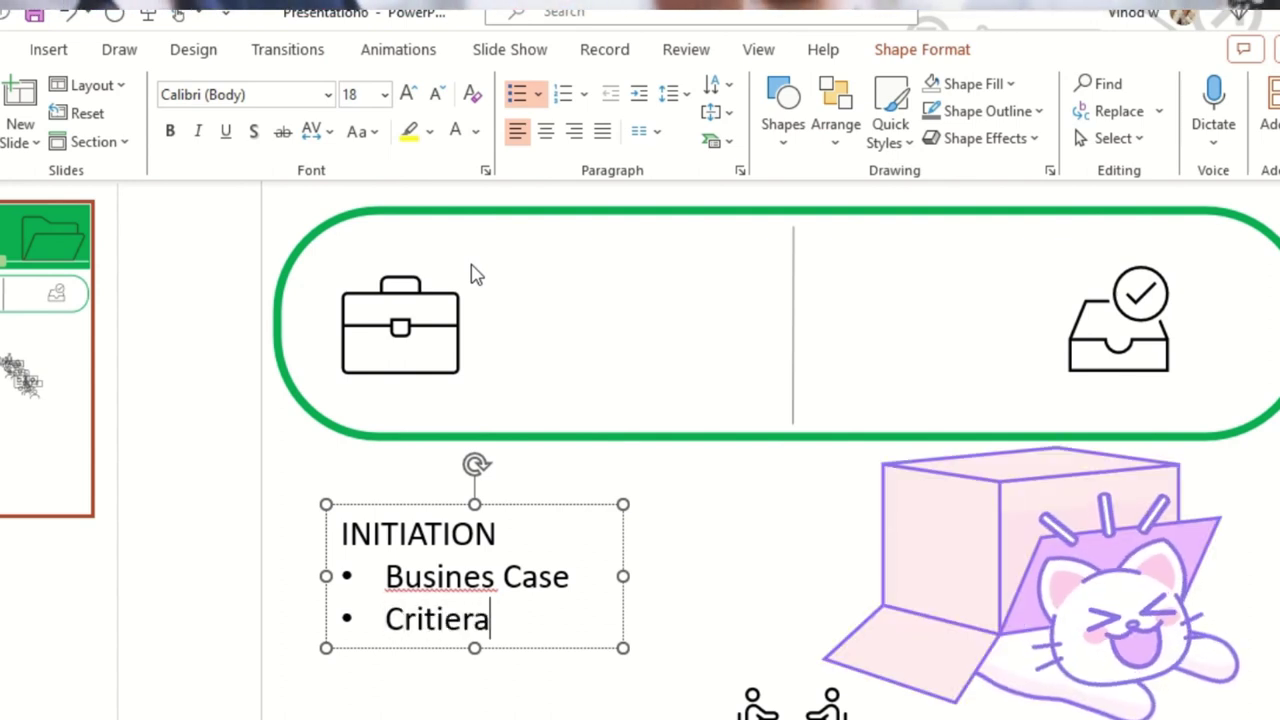
key(Return)
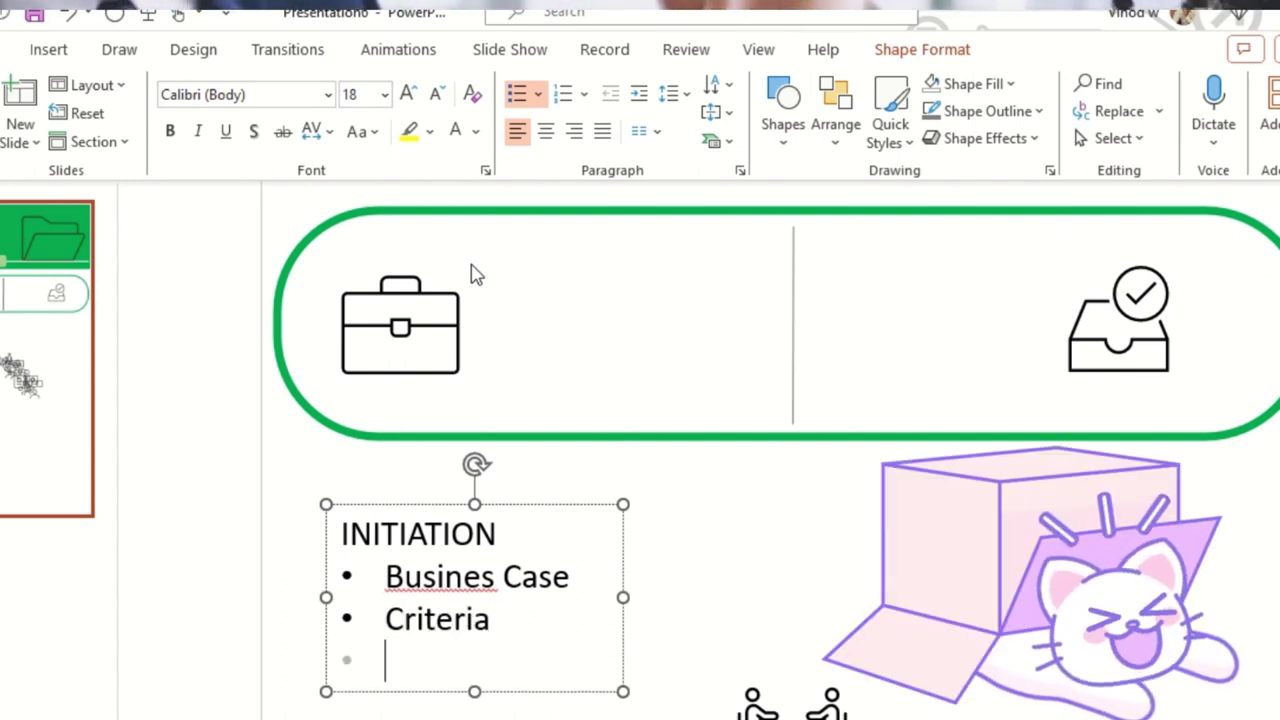
text(Brief)
key(Return)
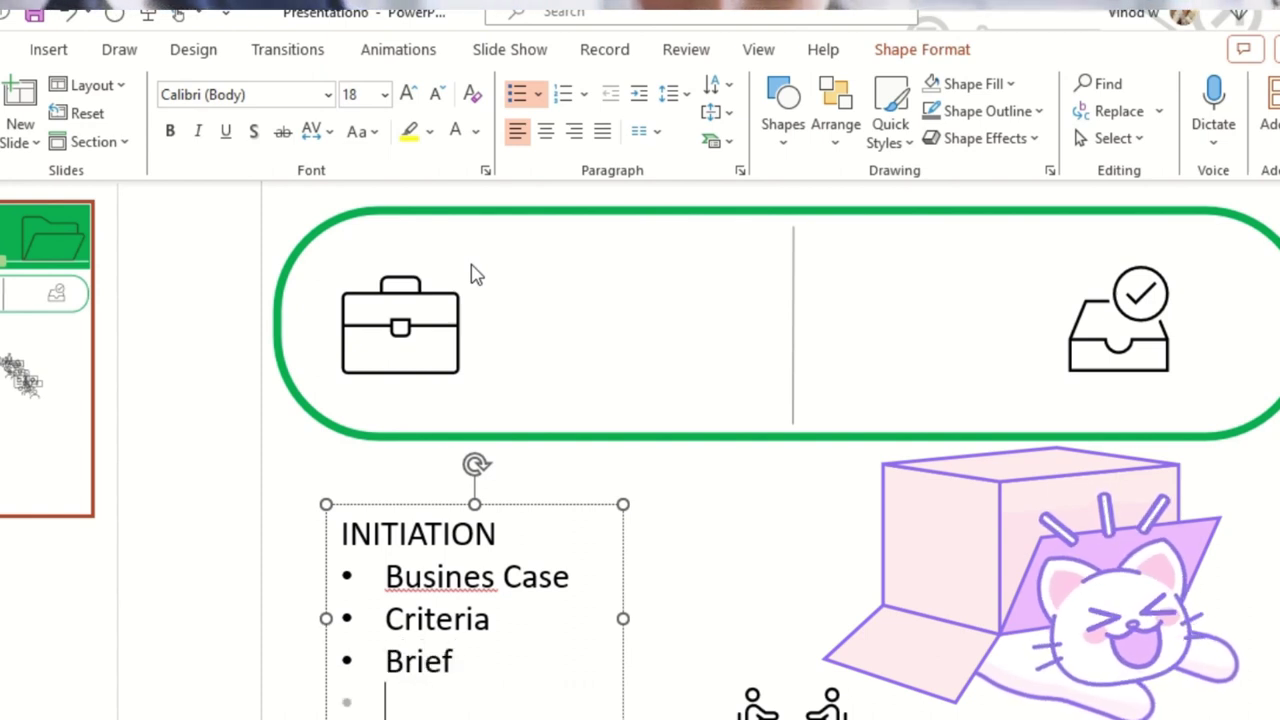
text(Del)
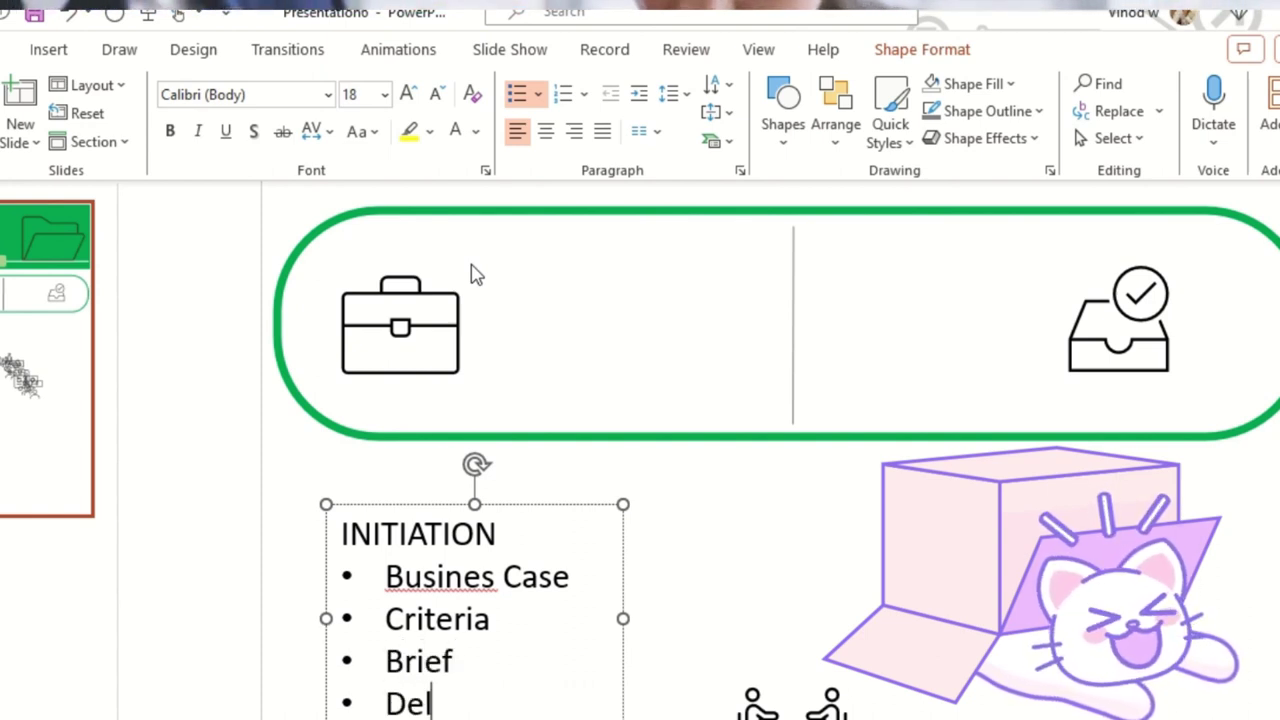
text(iverables)
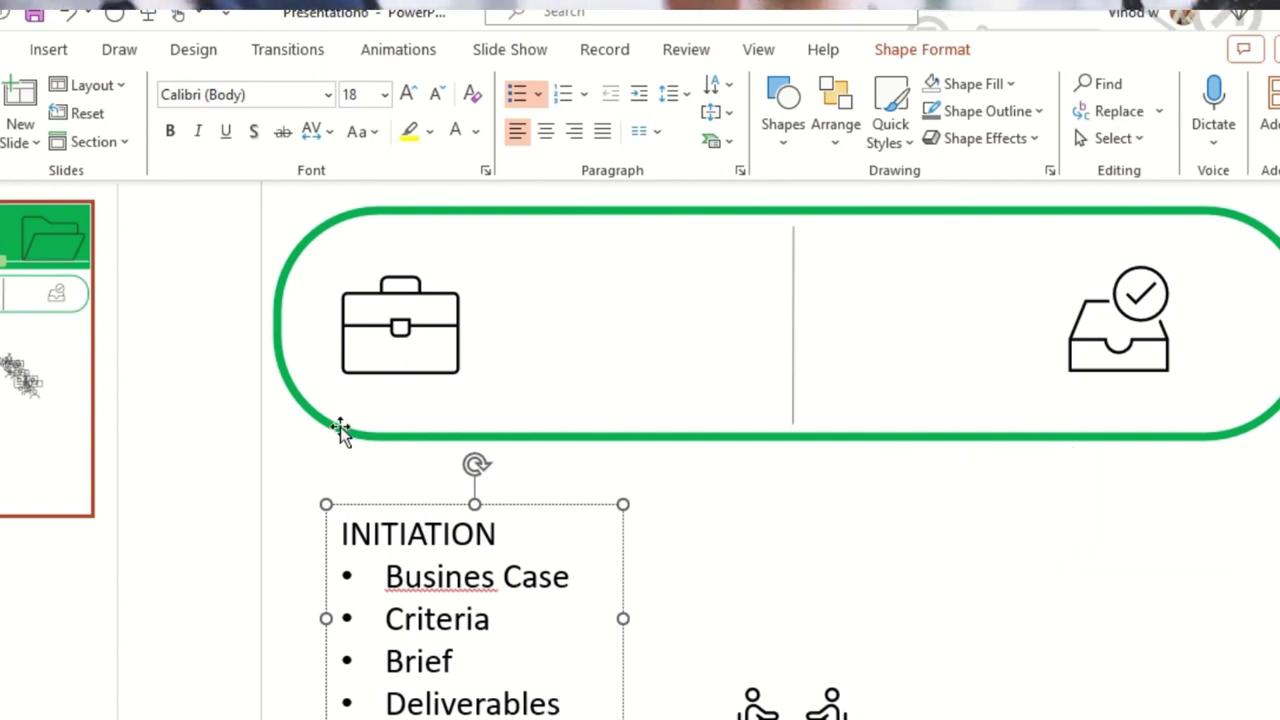
Correct the spelling to 'Business' and move the list into the green box beside the briefcase.
right_click(453, 578)
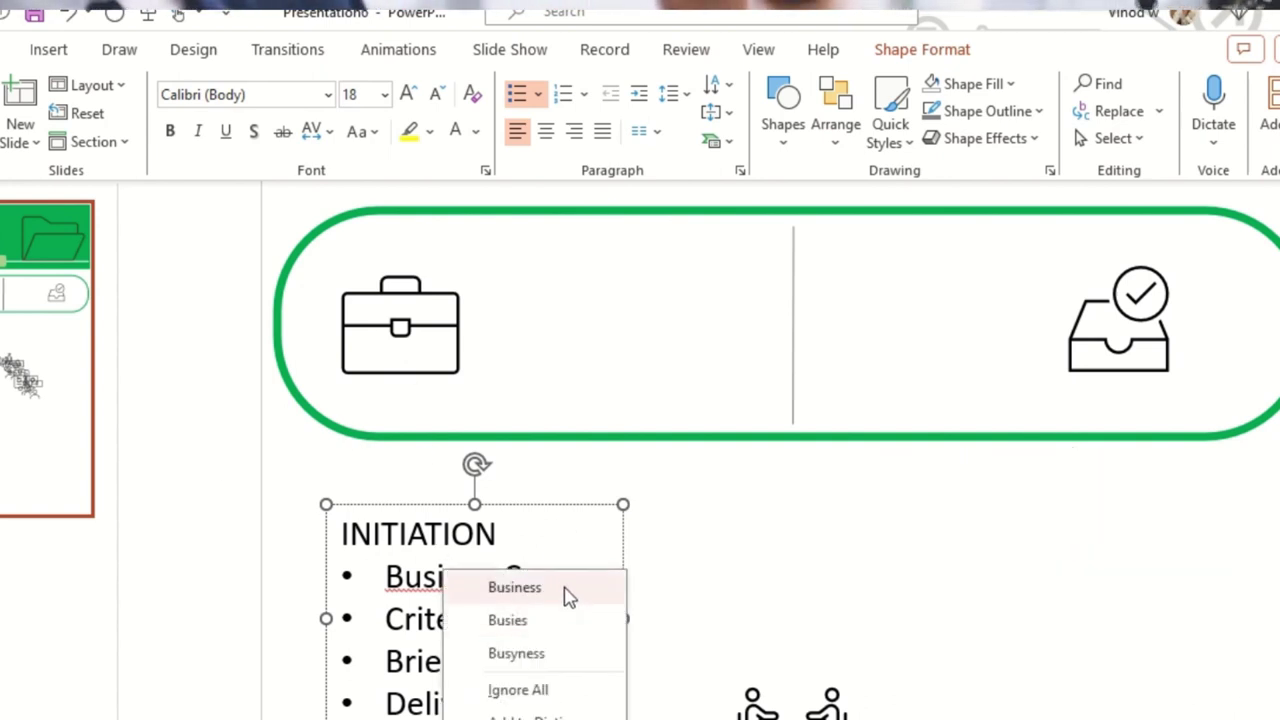
click(566, 594)
drag(627, 567, 775, 274)
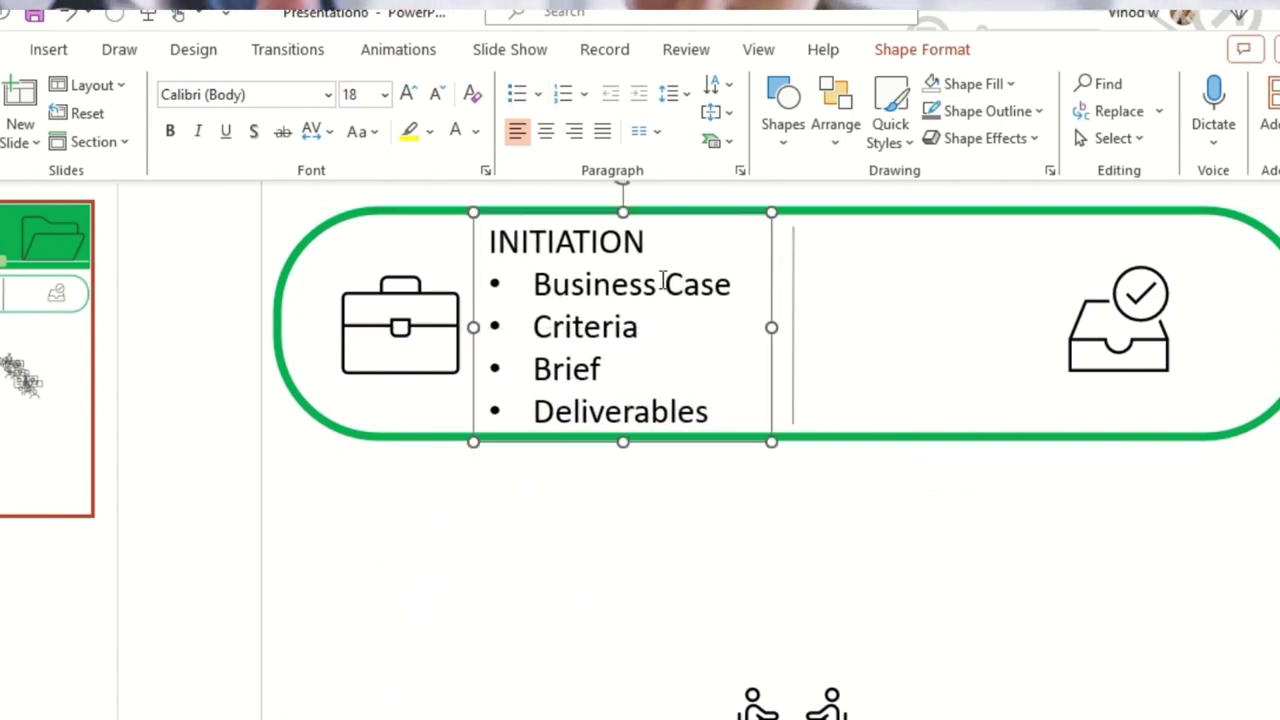
Bold the INITIATION heading and copy the whole list into the green box's right half.
double_click(548, 283)
double_click(539, 244)
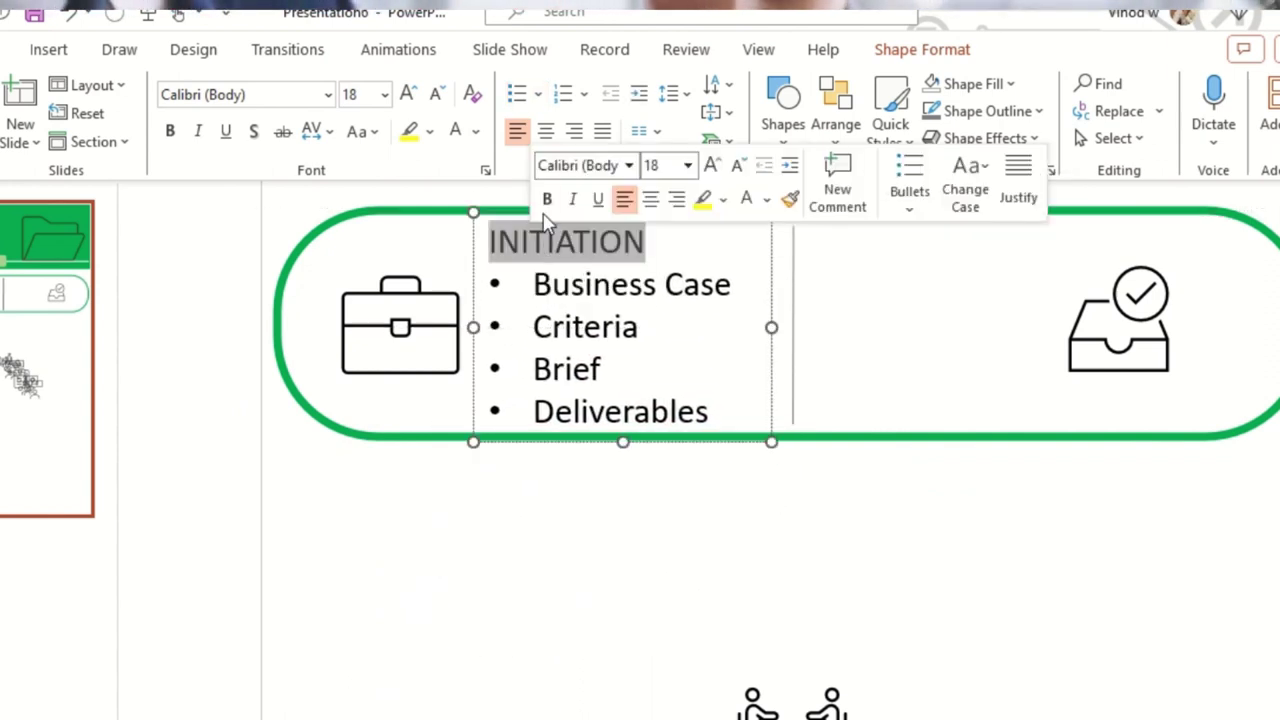
click(547, 198)
click(585, 325)
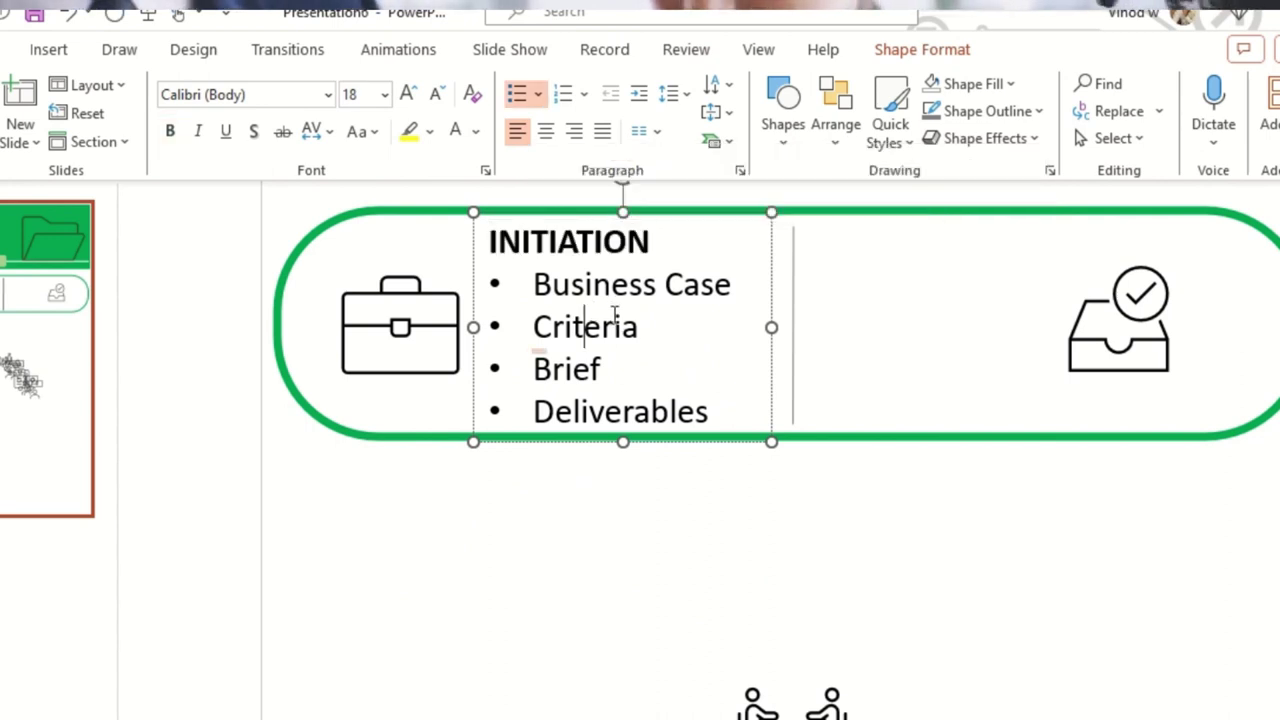
key(ctrl+a)
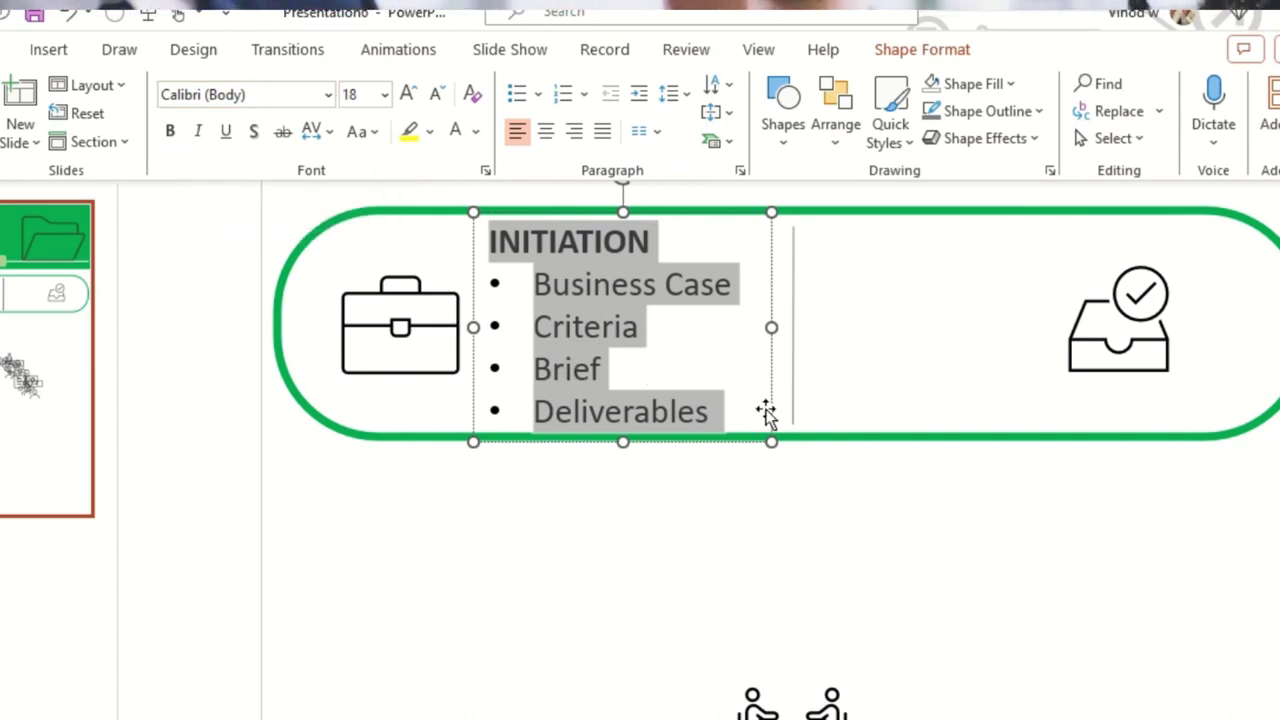
drag(775, 390, 1103, 391)
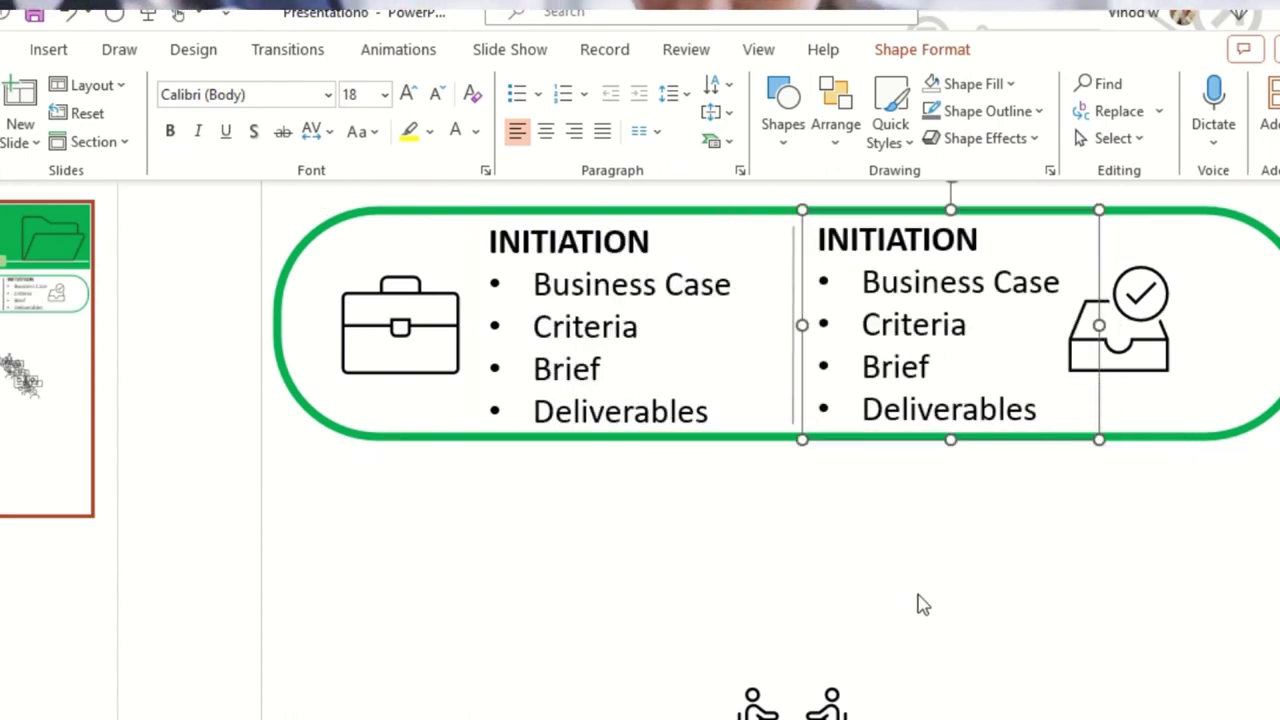
Rename the copied heading to PLANNING and change its first bullet to 'Gantt chart'.
double_click(913, 236)
text(P)
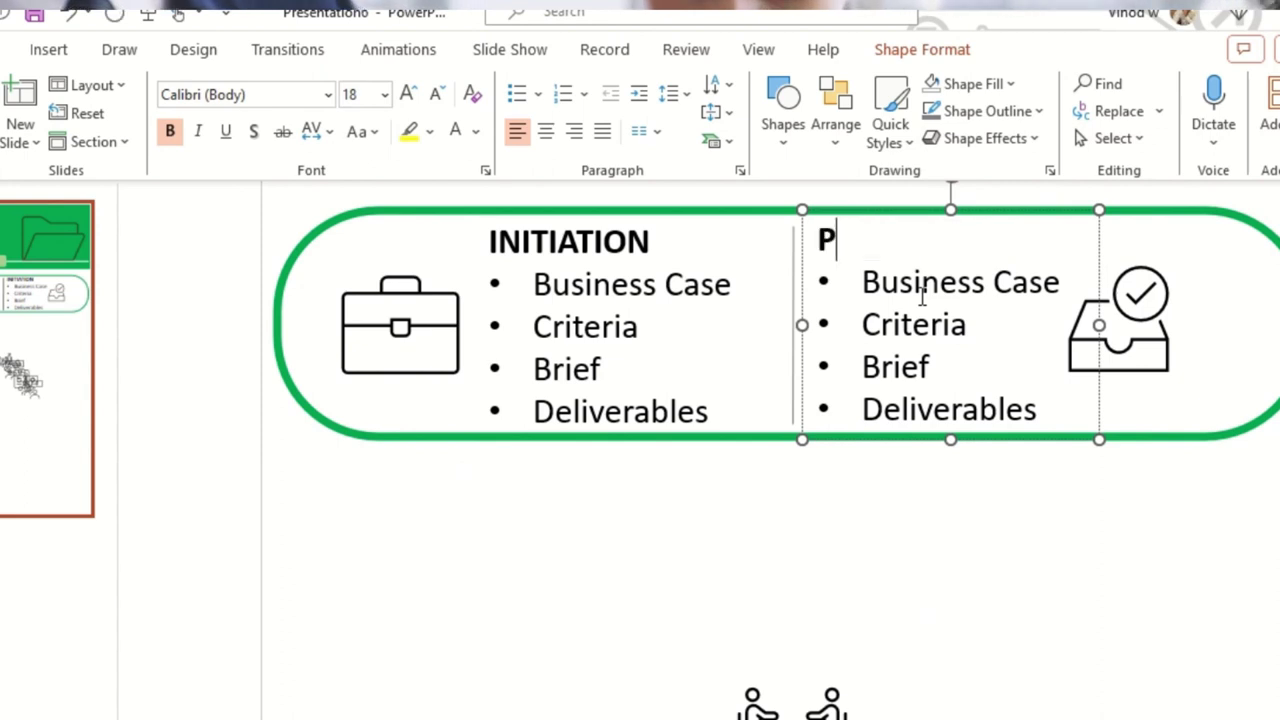
text(LANNING)
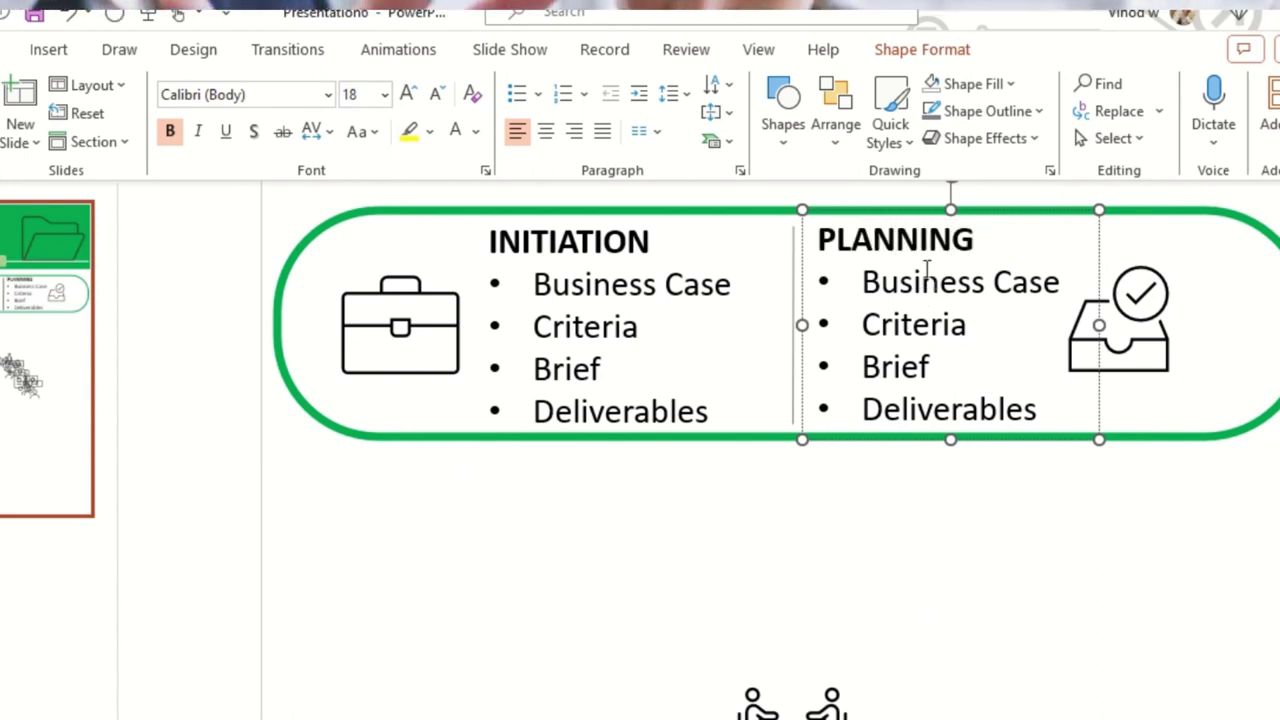
drag(866, 281, 1066, 283)
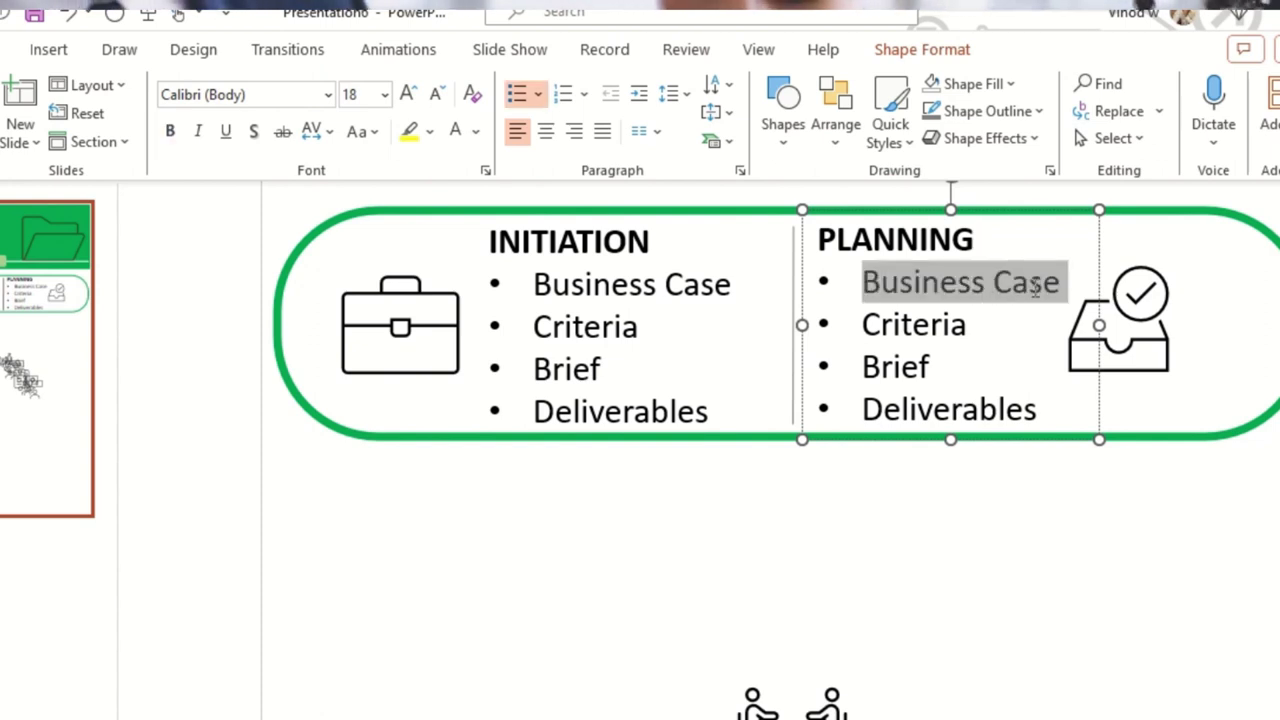
text(GAN)
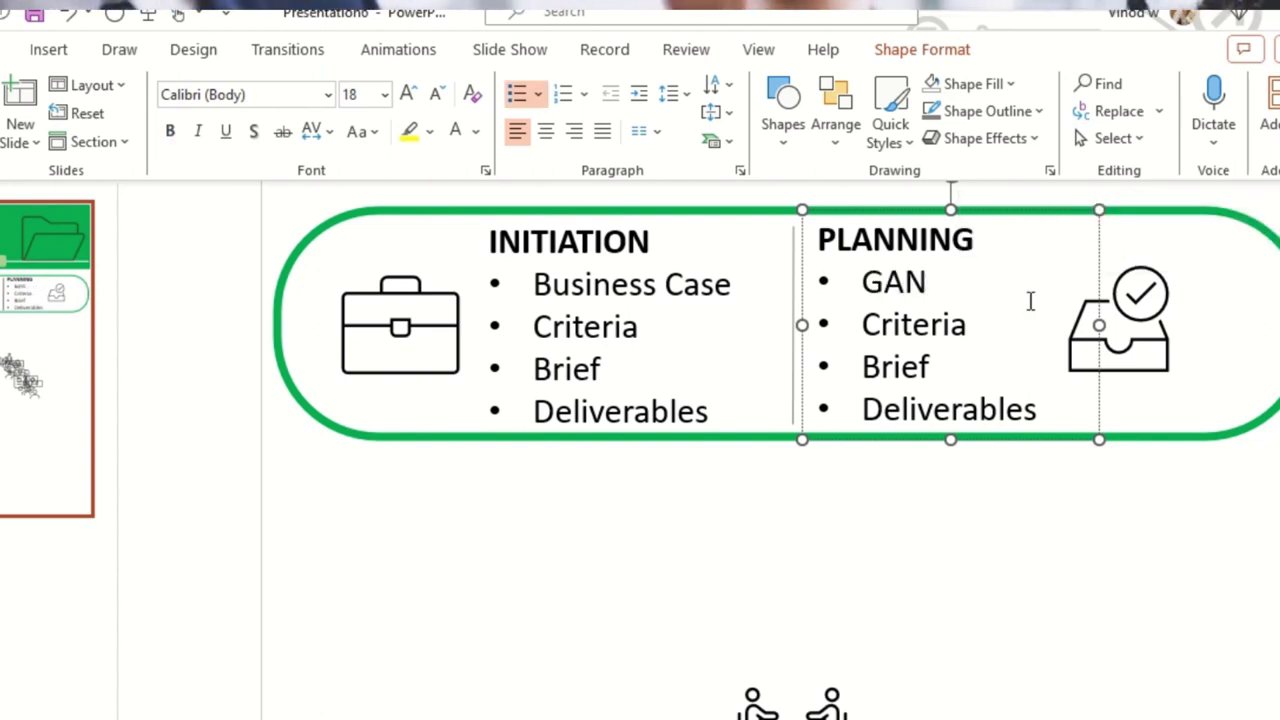
key(BackSpace)
key(BackSpace)
text(ant)
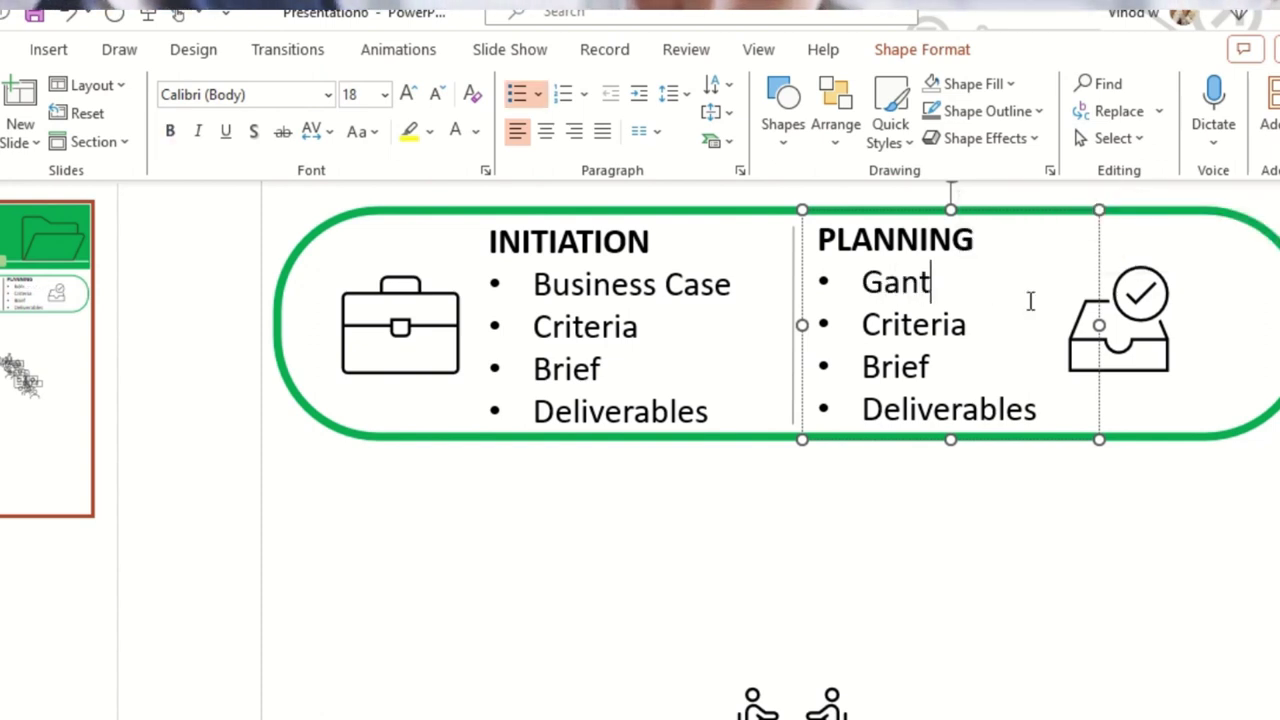
text(t chart)
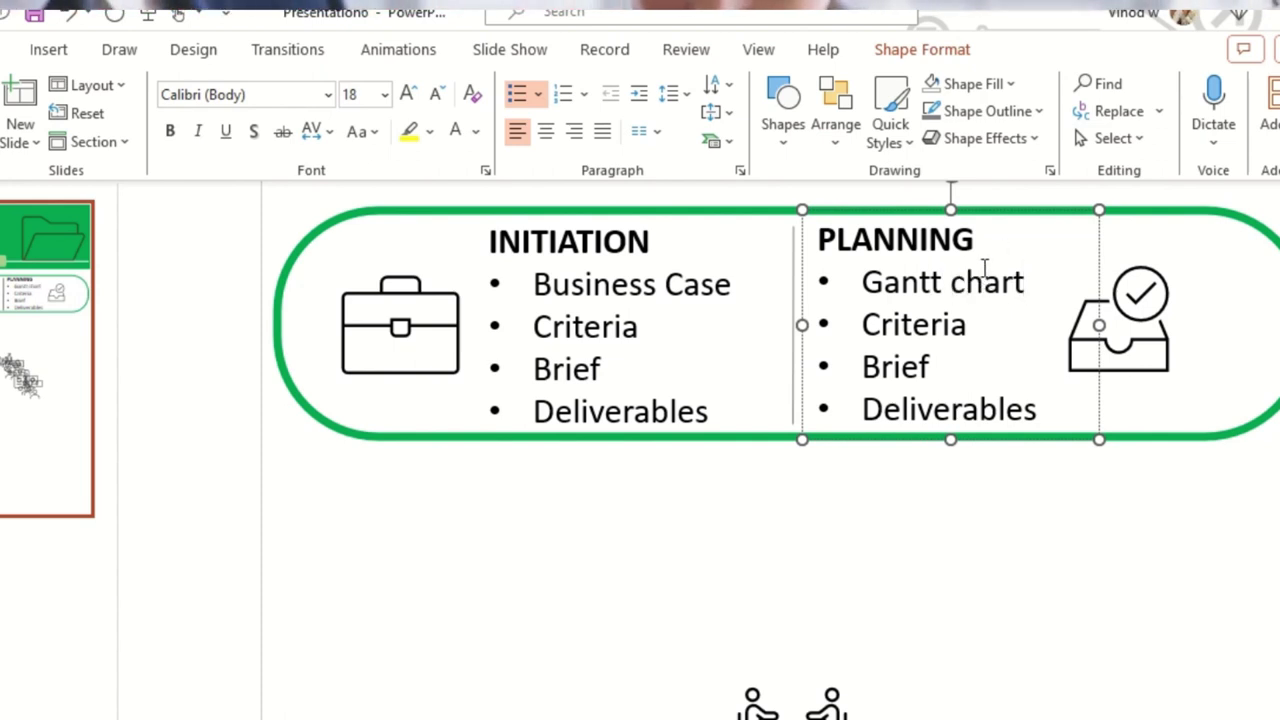
Replace the remaining bullets with Project Map, Trackers and SWOT Analysis, then nudge the tray icon right.
double_click(918, 325)
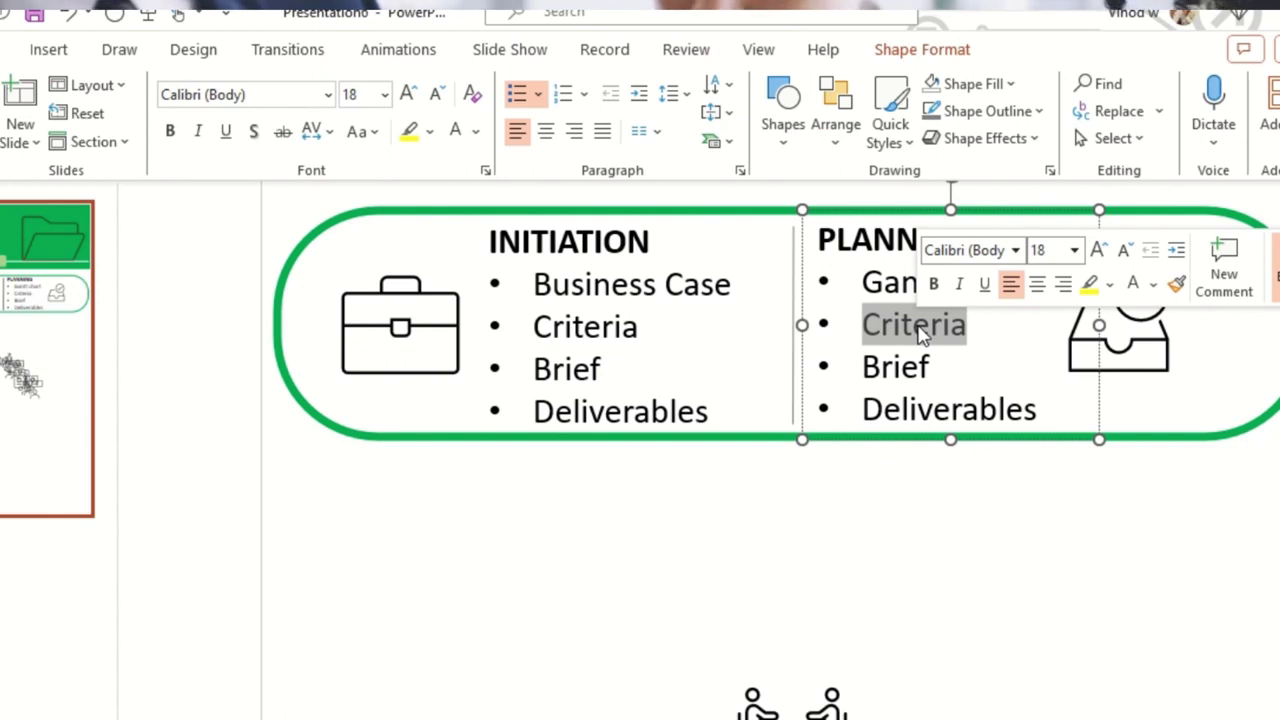
text(P)
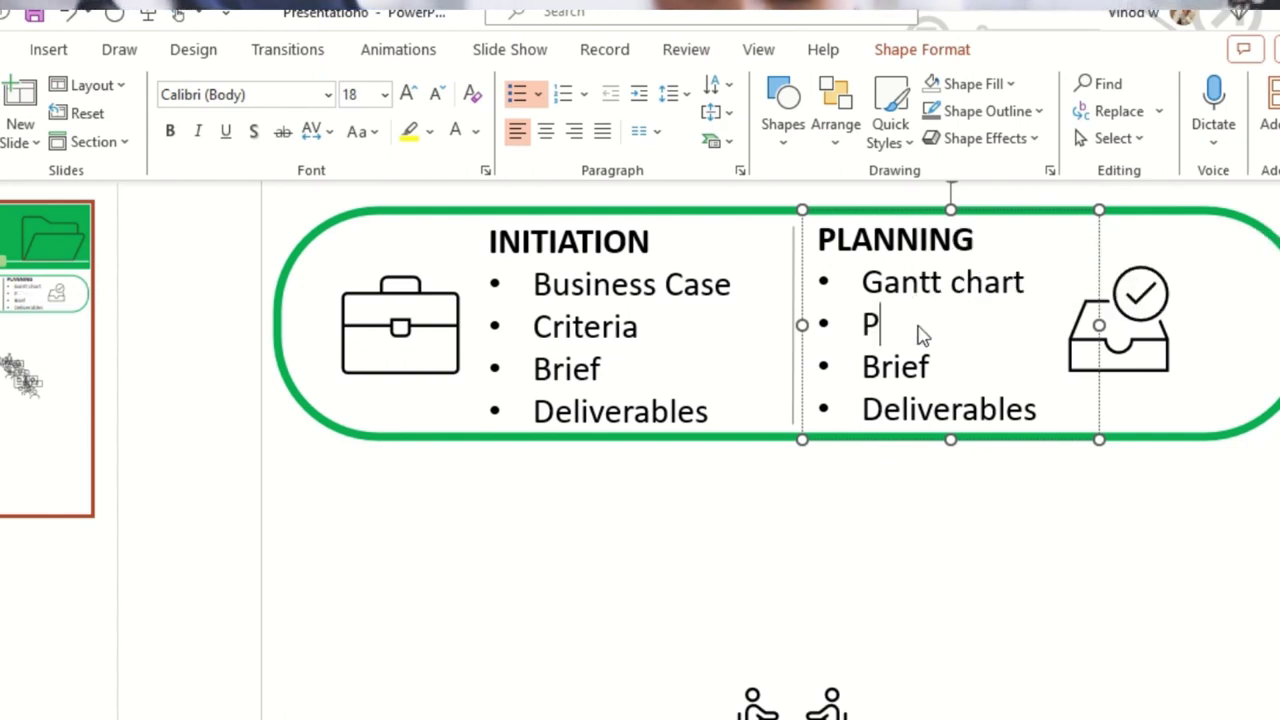
text(roject MAP)
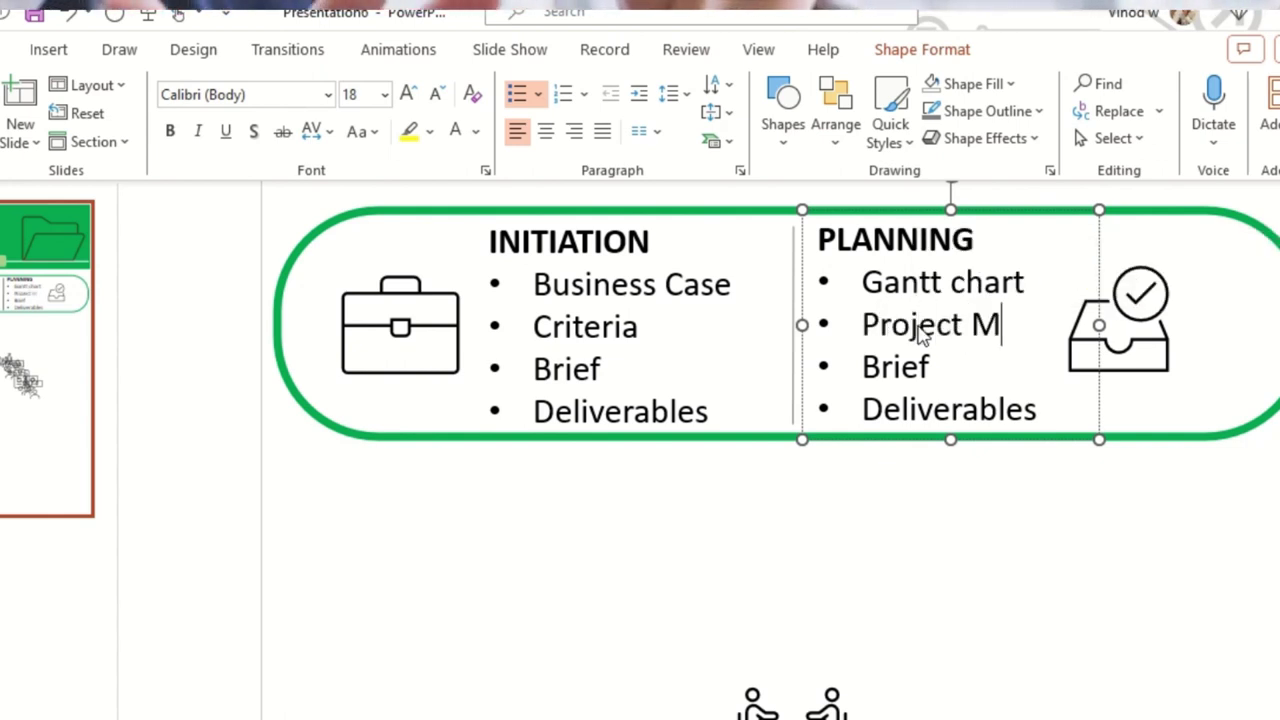
key(BackSpace)
key(BackSpace)
text(ap)
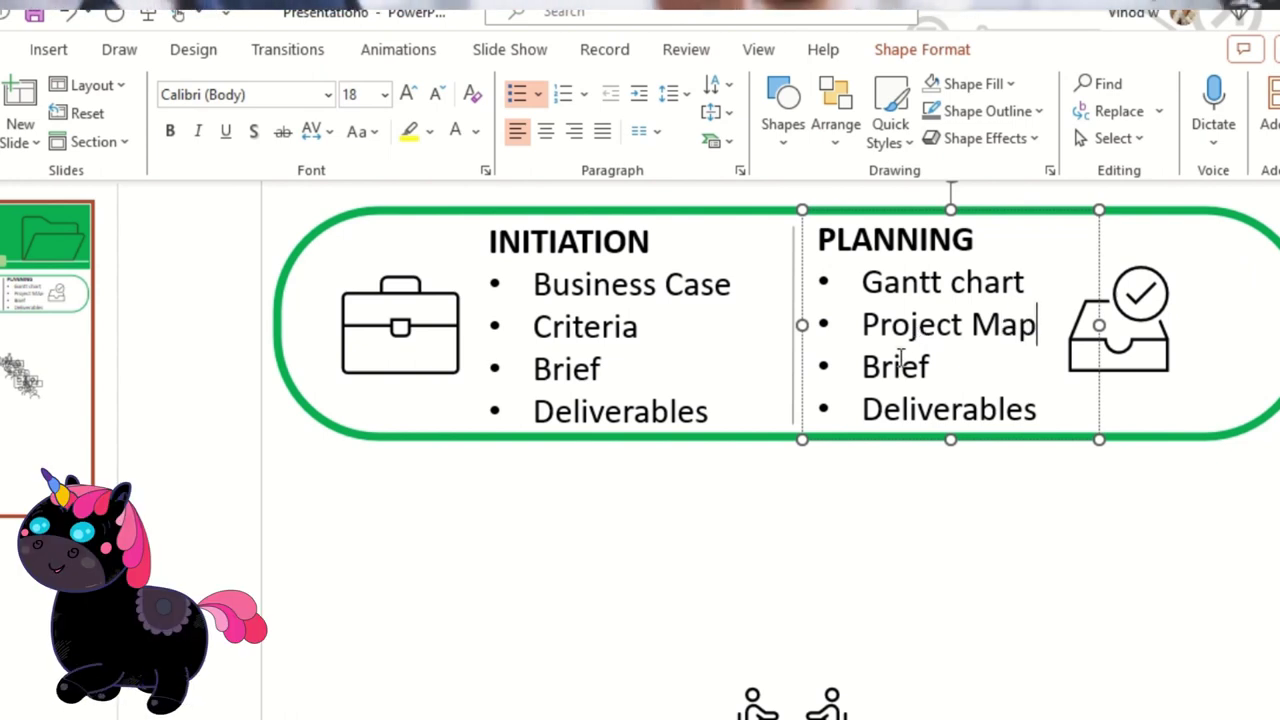
double_click(898, 367)
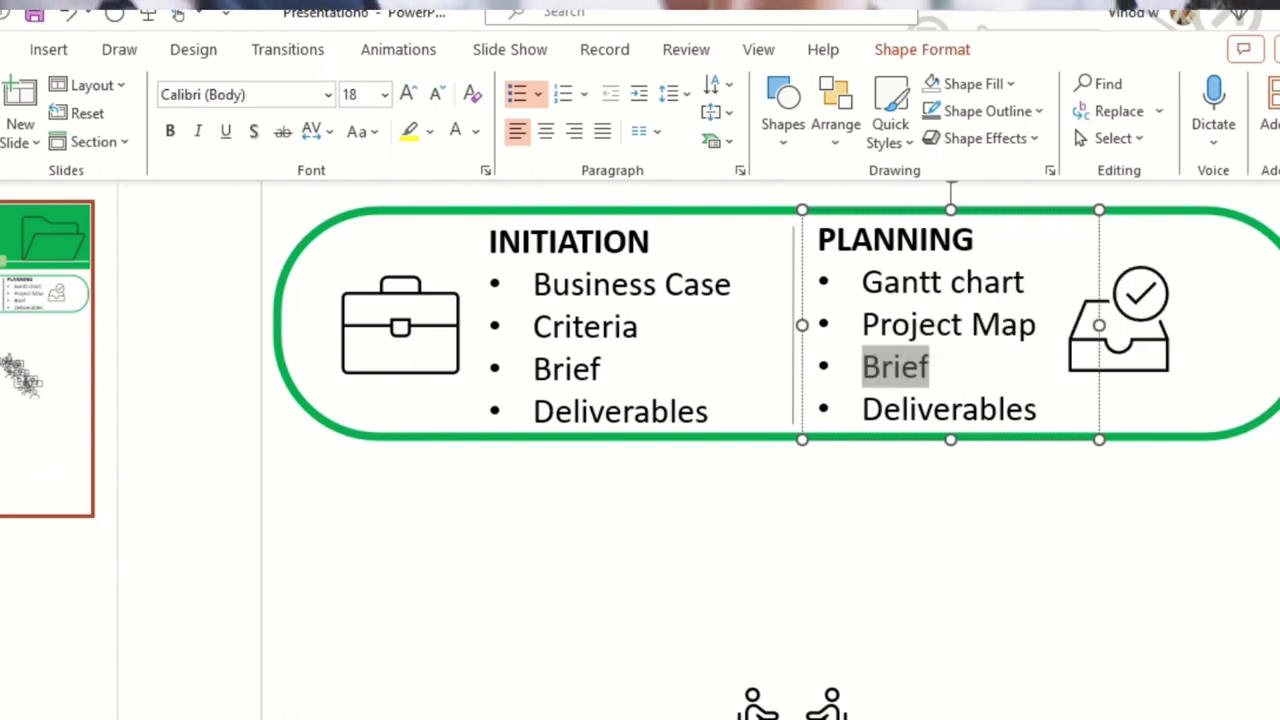
text(Trackers)
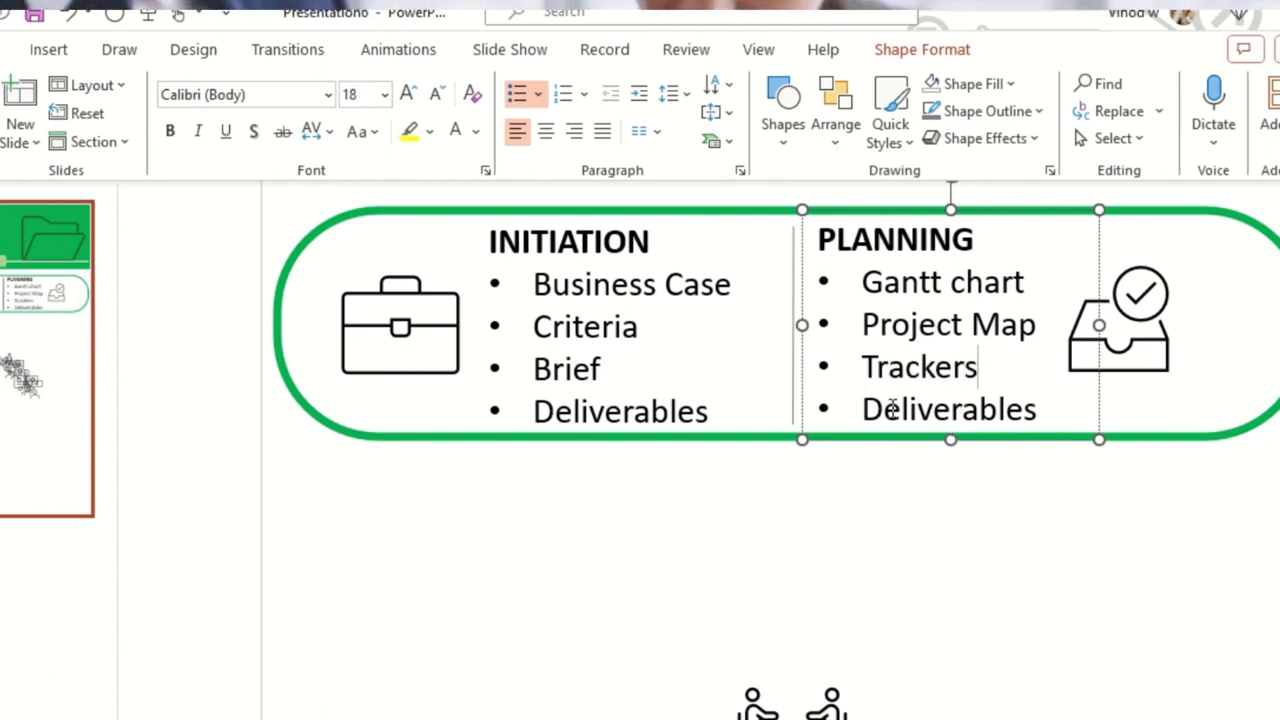
drag(891, 410, 1075, 415)
text(S)
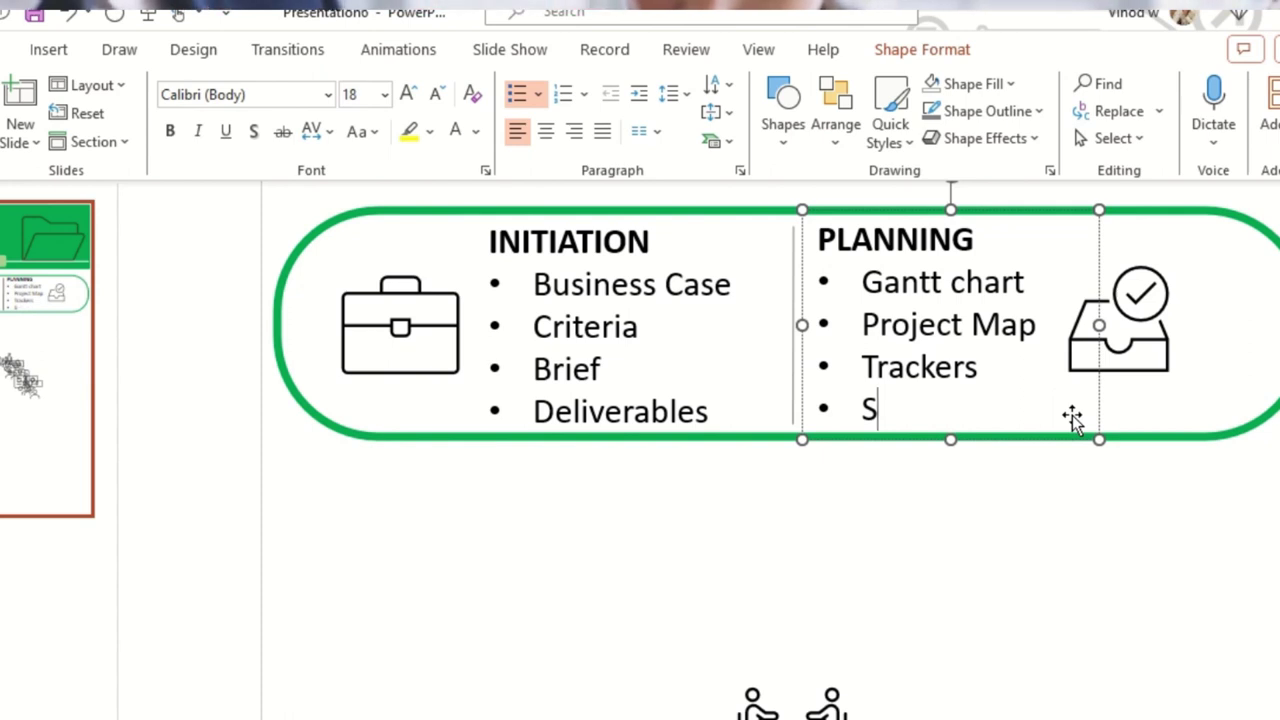
text(WOT Analysis)
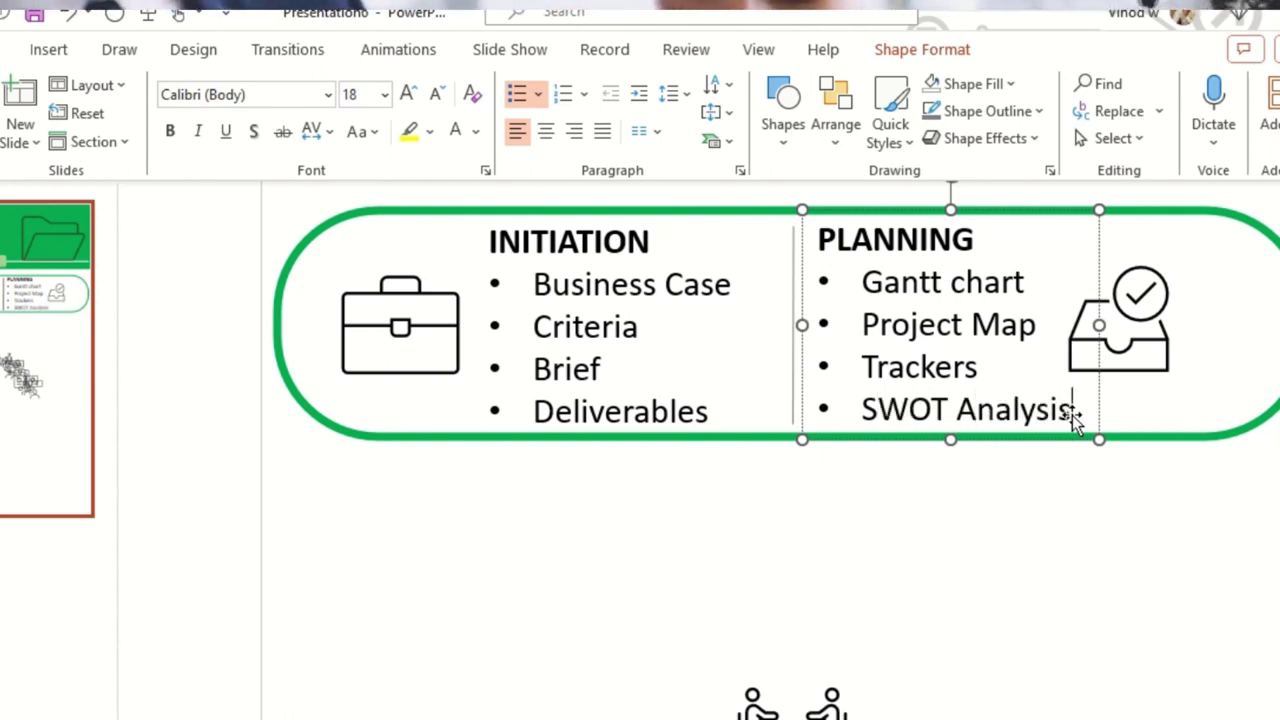
click(1159, 324)
drag(1159, 324, 1168, 326)
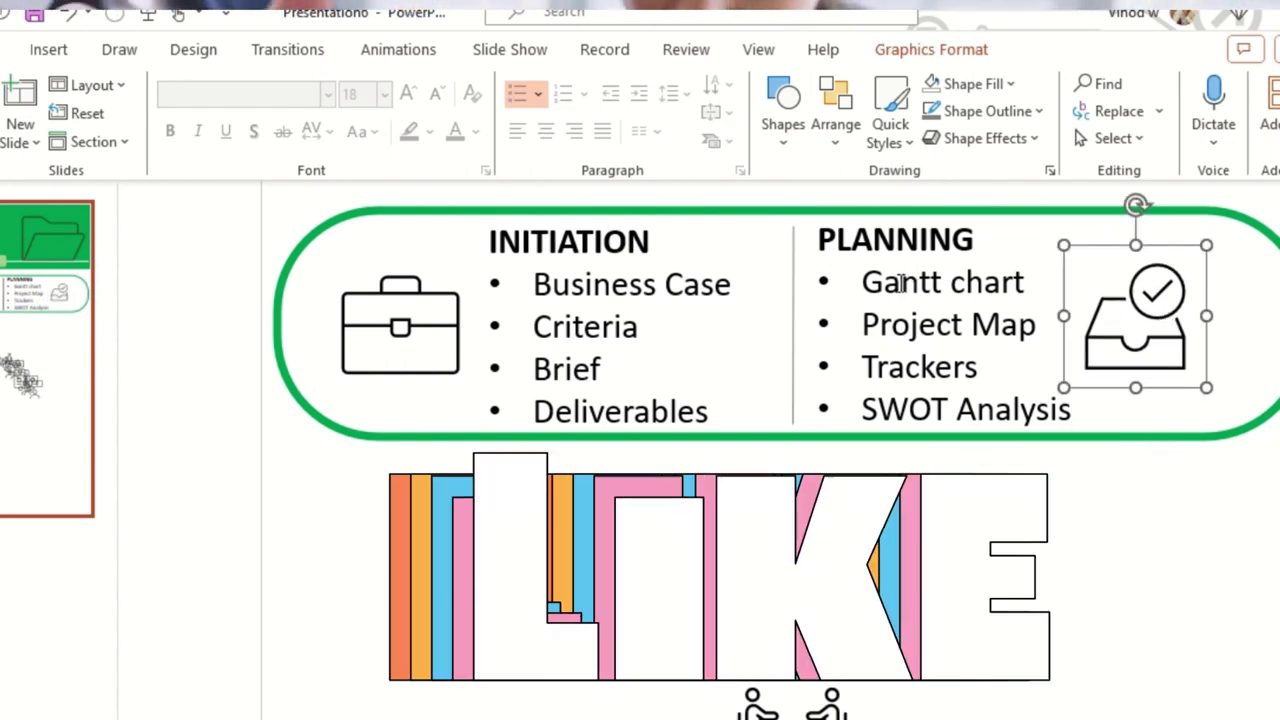
Select the PLANNING bullets and the column divider line to check the two-column layout.
drag(862, 283, 1082, 410)
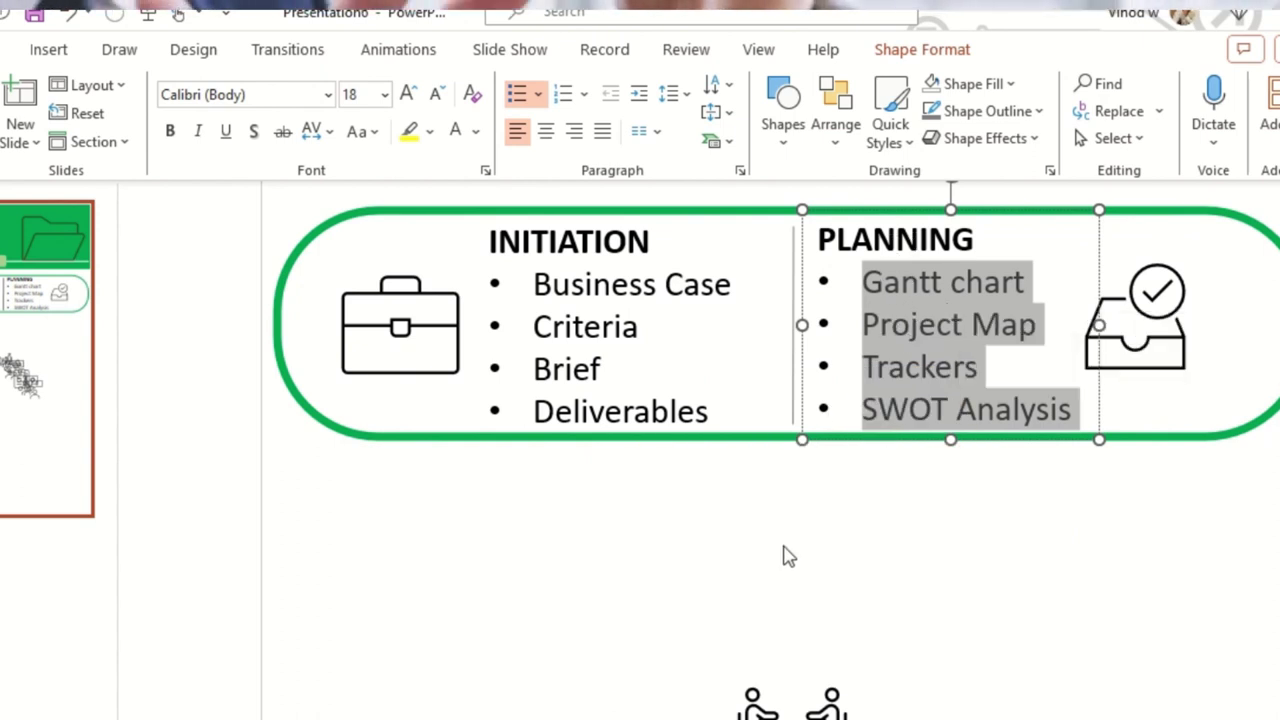
click(787, 556)
scroll(885, 617, down, 2)
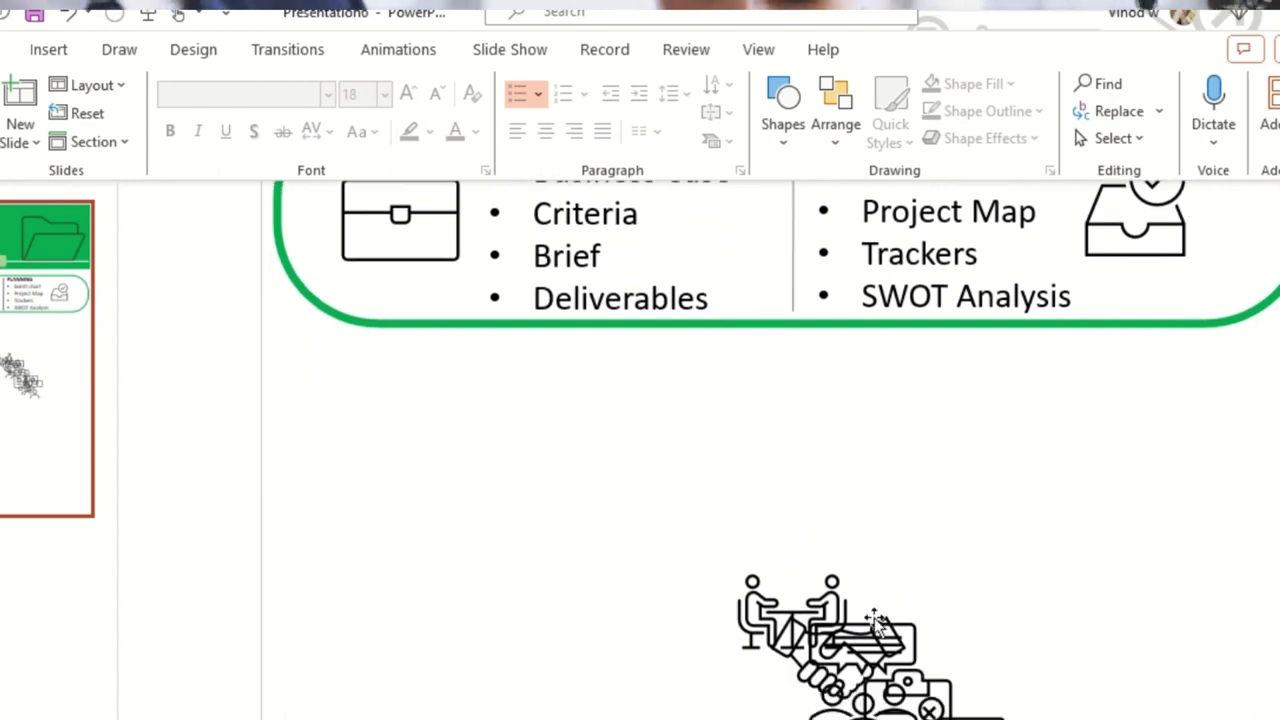
scroll(873, 638, up, 1)
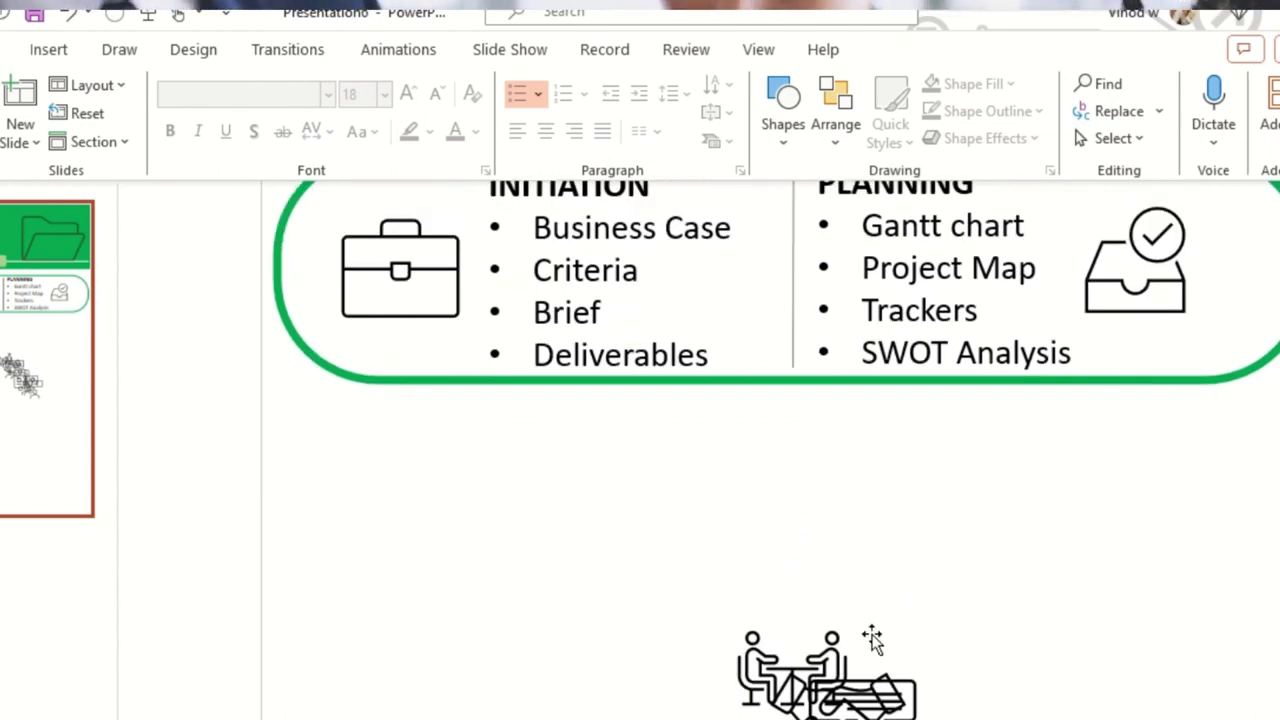
scroll(873, 640, up, 1)
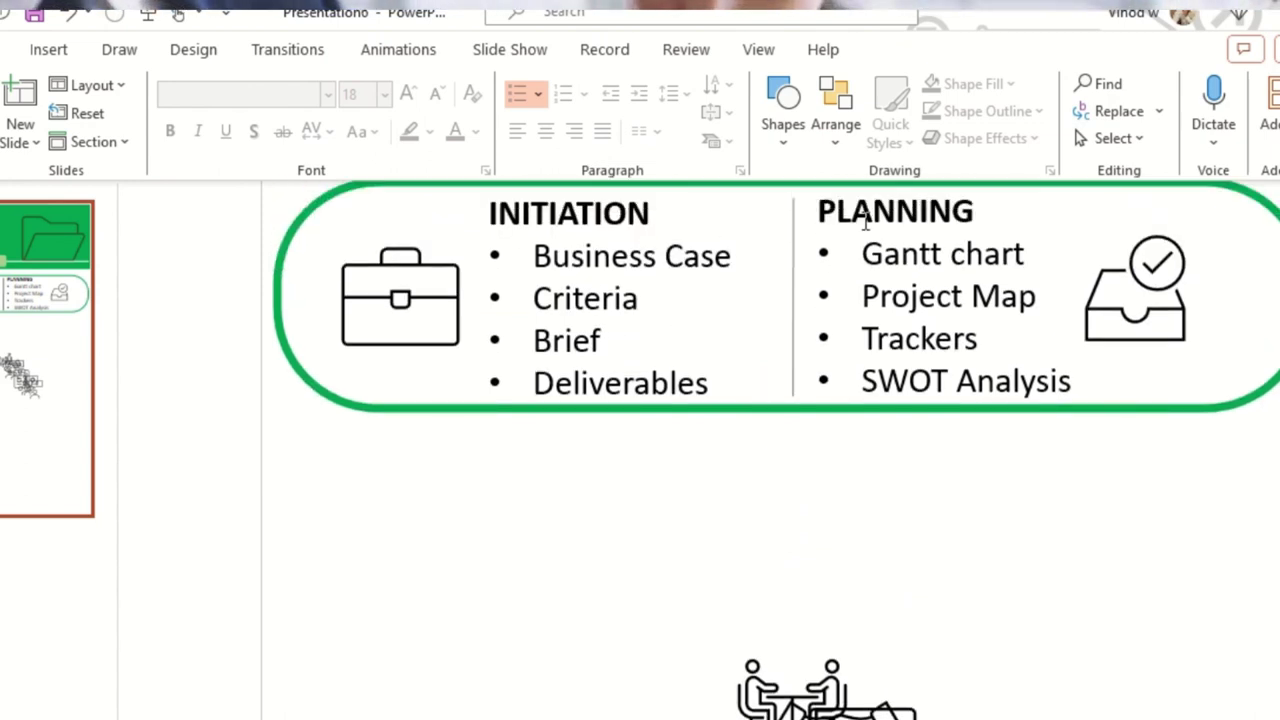
click(781, 294)
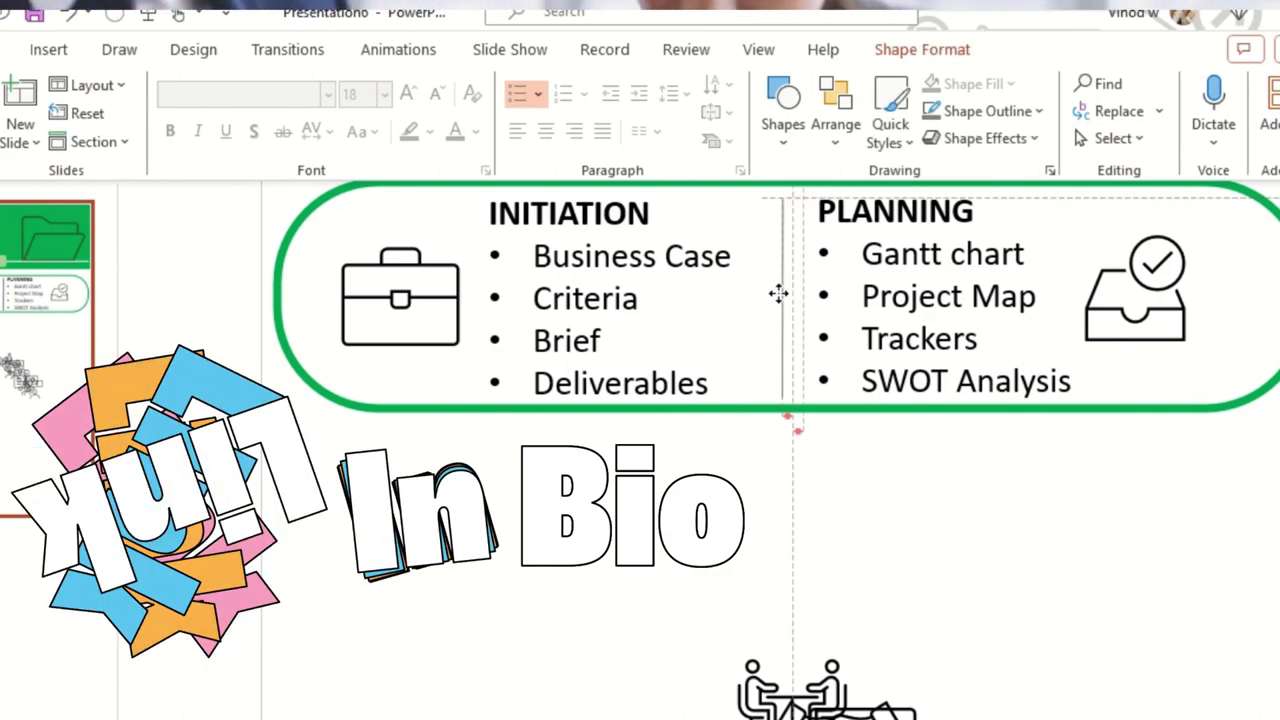
click(929, 542)
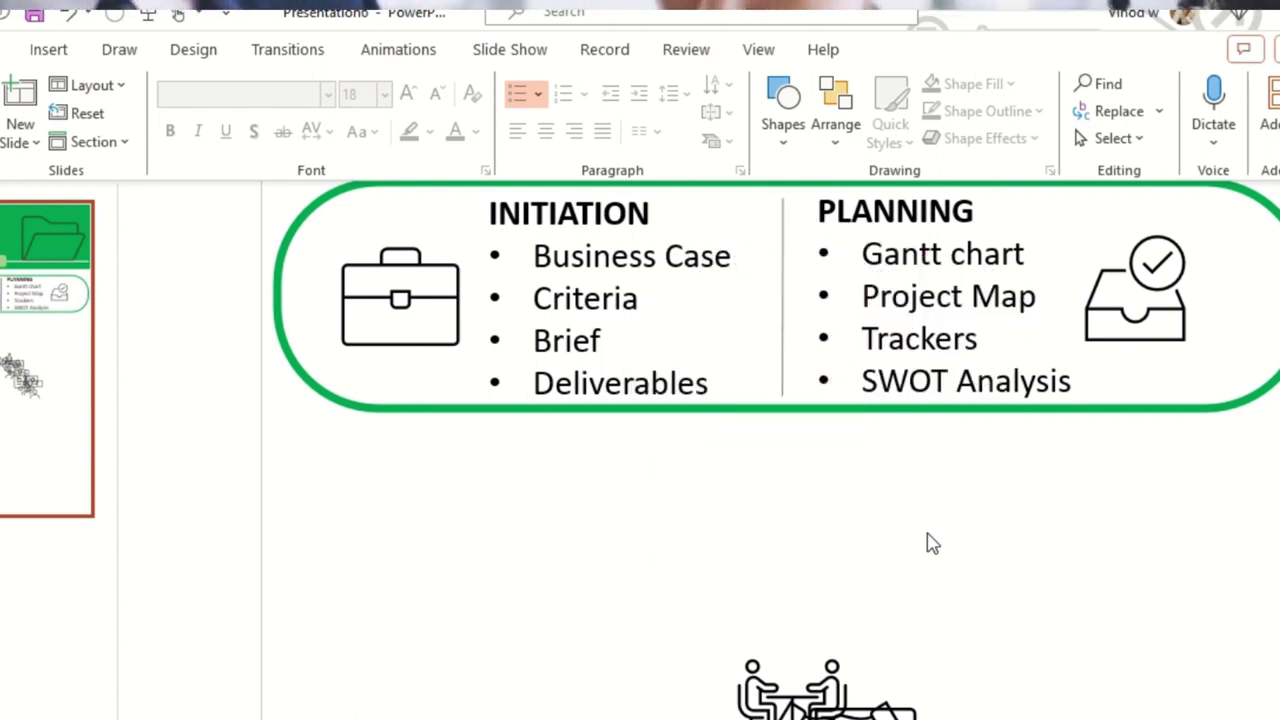
scroll(932, 543, down, 1)
Select every shape in the INITIATION/PLANNING box and place a copy below the original.
scroll(950, 540, down, 4)
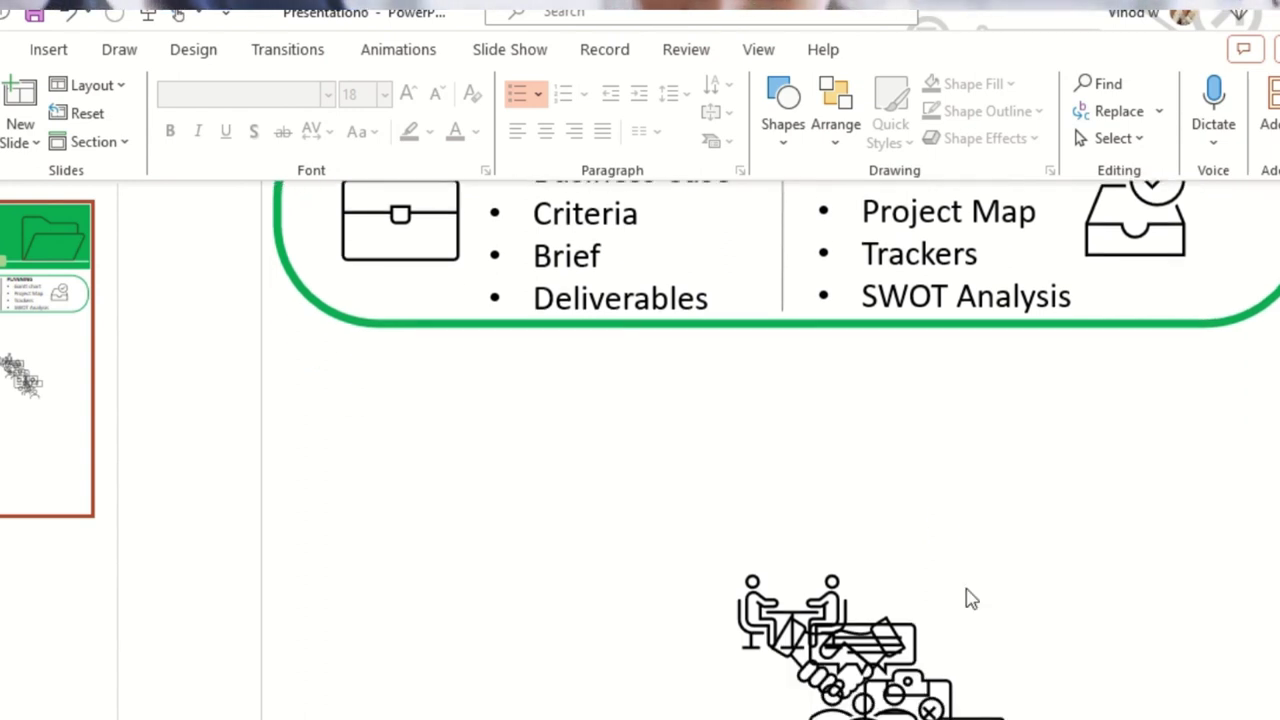
click(1103, 671)
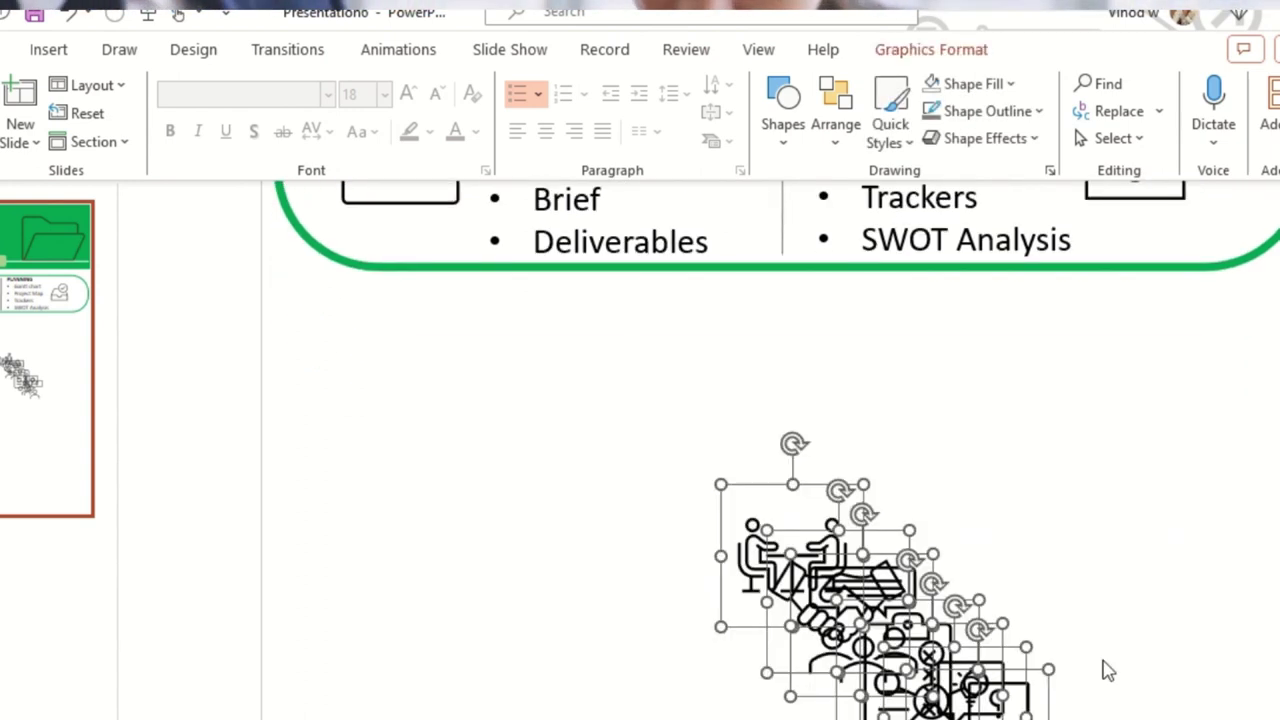
scroll(1020, 590, down, 3)
drag(1028, 585, 597, 712)
scroll(1188, 451, up, 4)
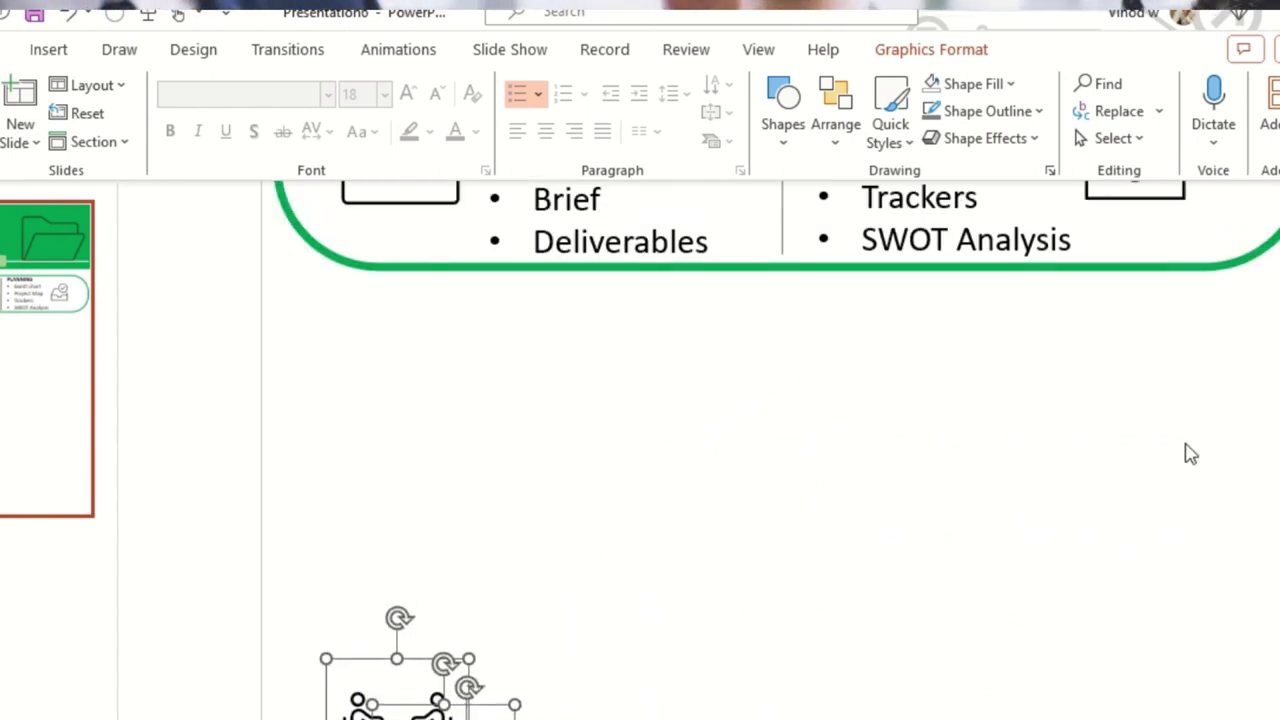
drag(241, 230, 1276, 660)
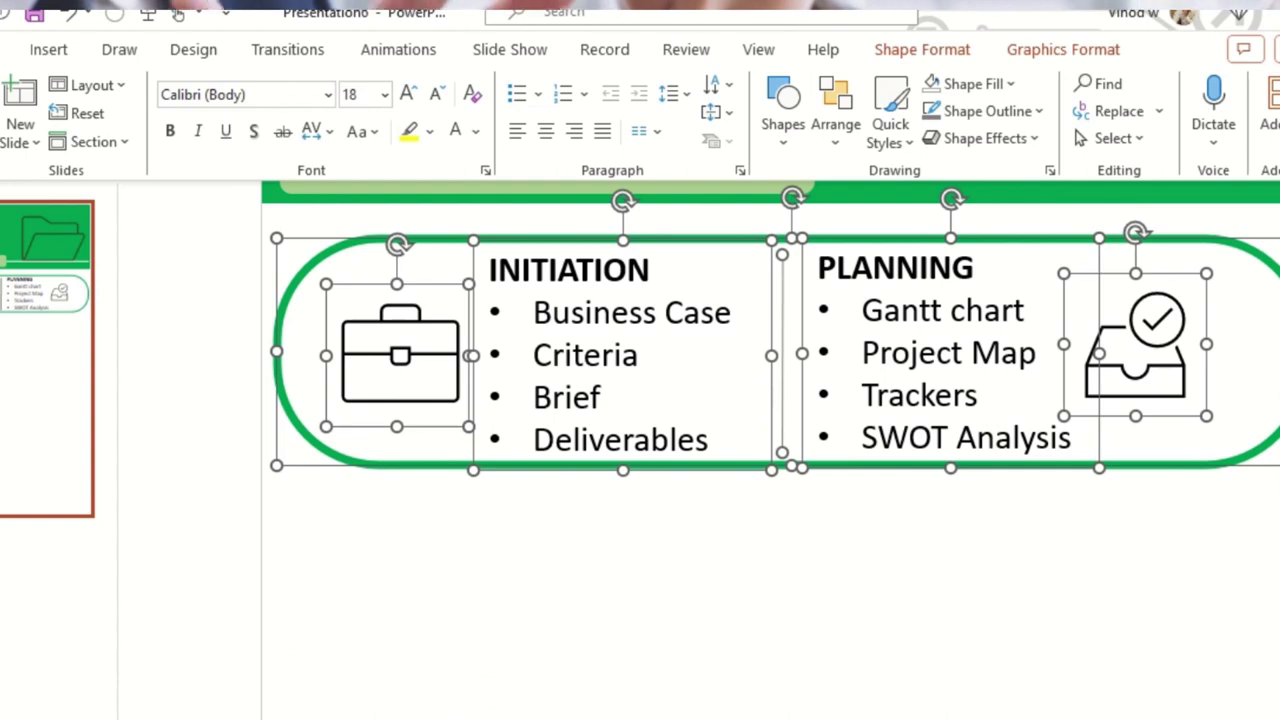
drag(1240, 420, 1158, 705)
Give the copy's rounded outline shape a Dark Blue outline colour.
scroll(842, 648, down, 3)
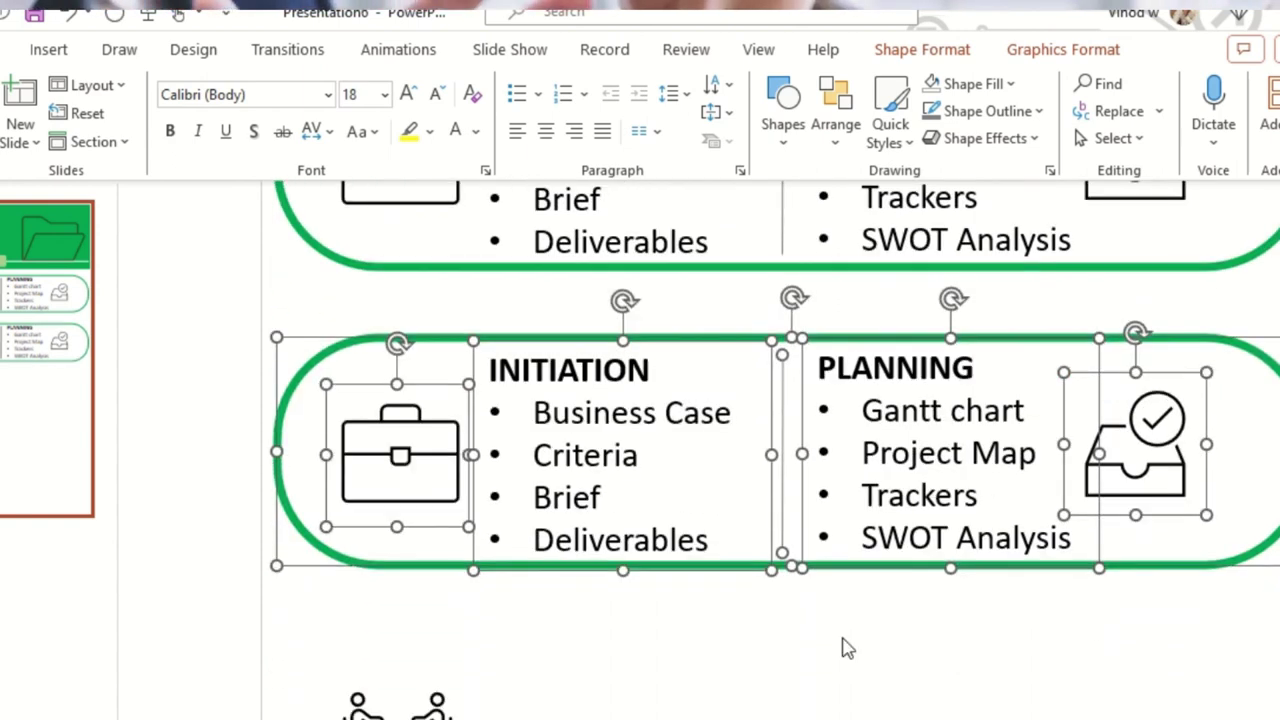
click(870, 654)
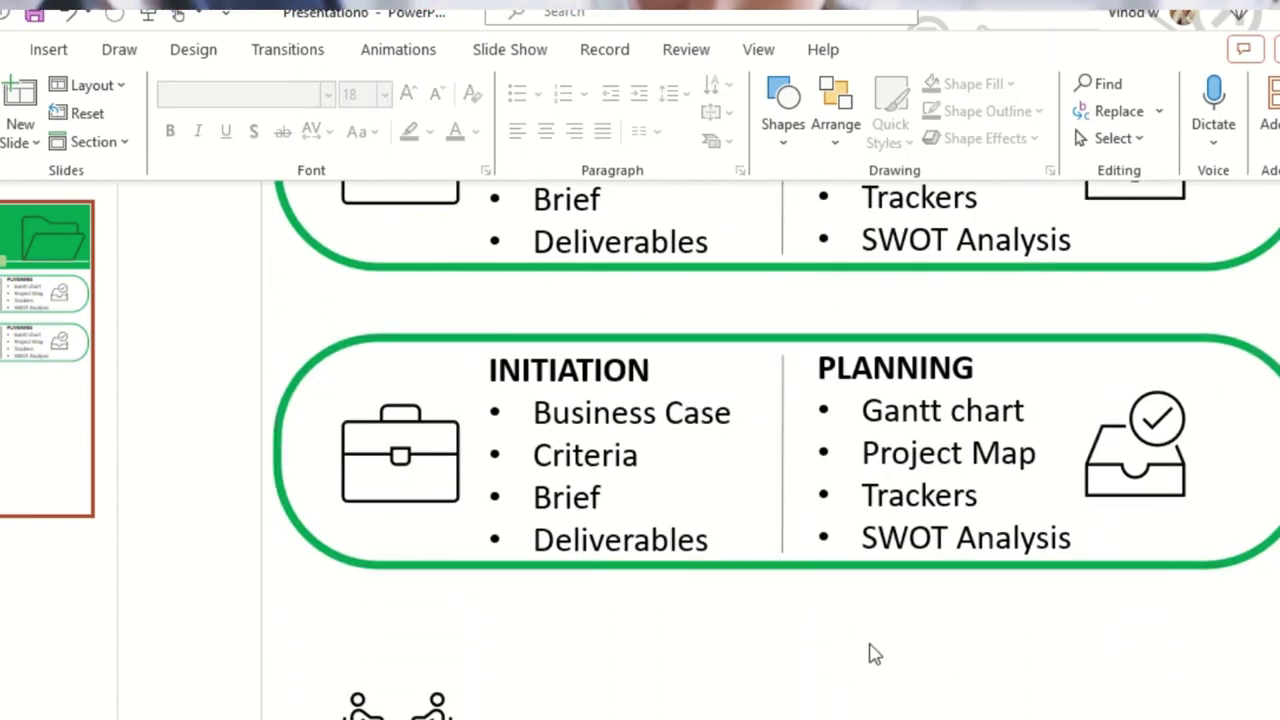
click(820, 343)
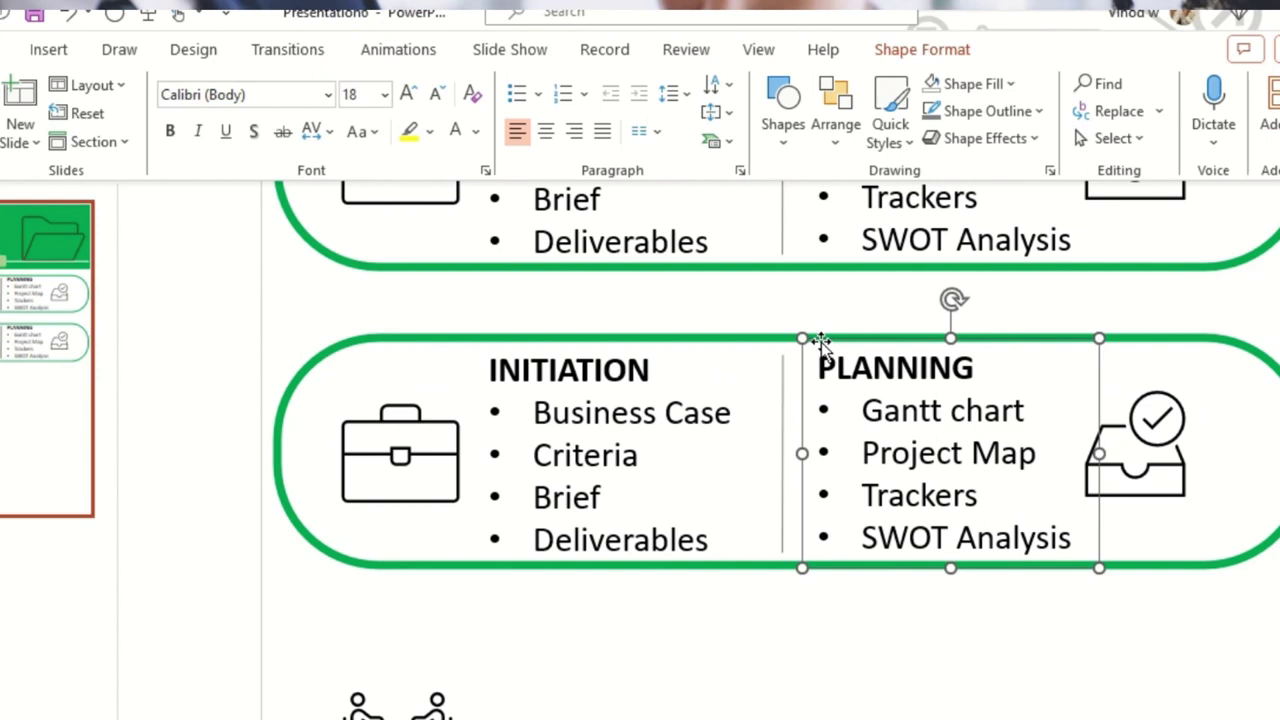
click(760, 340)
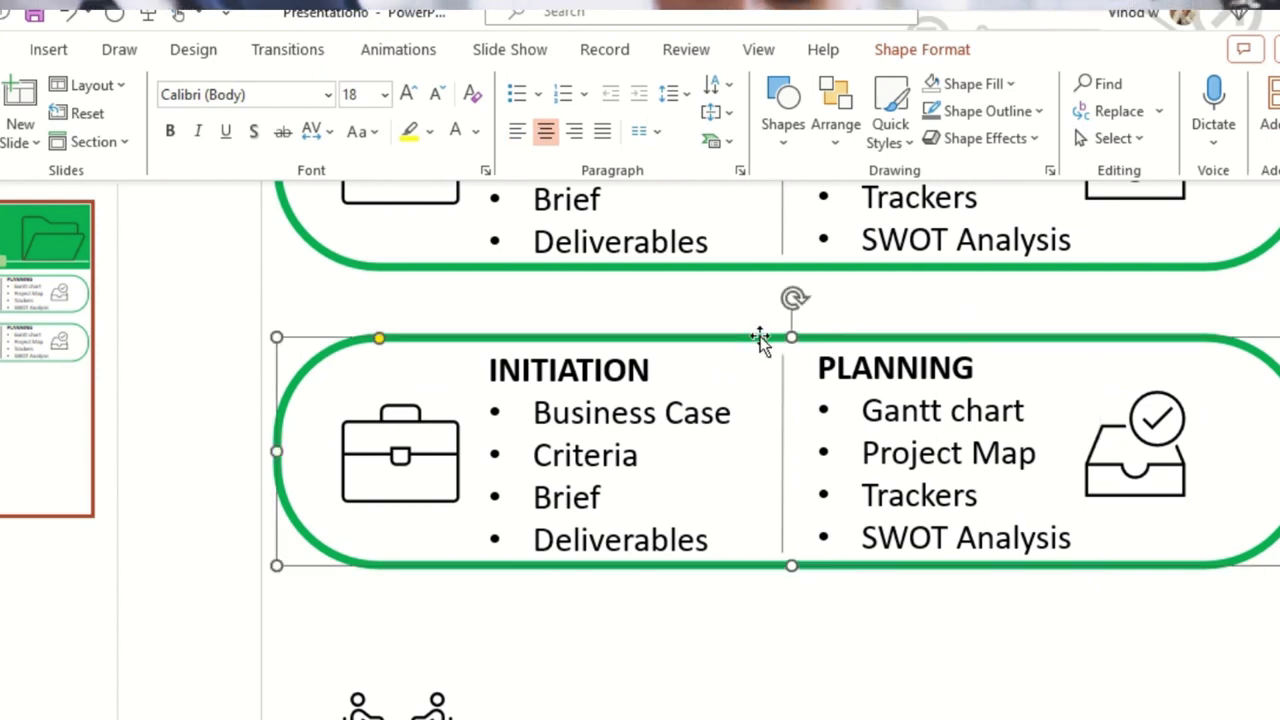
click(950, 50)
click(546, 112)
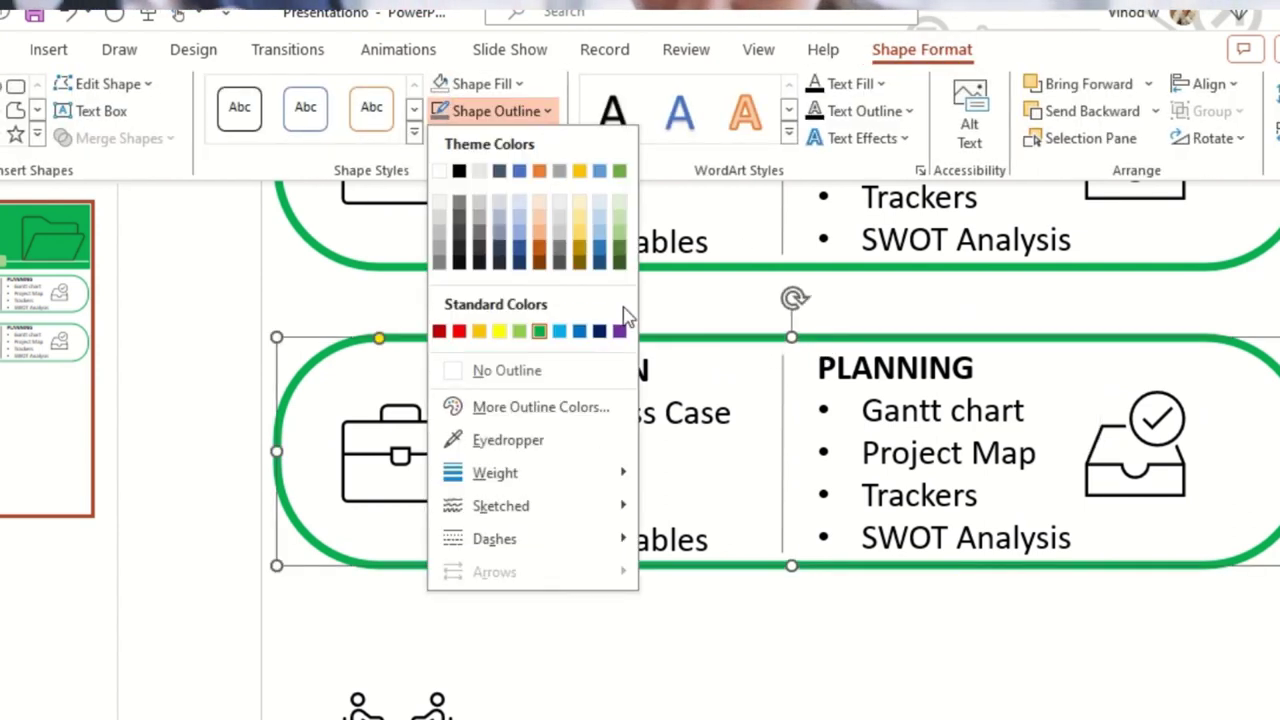
click(601, 331)
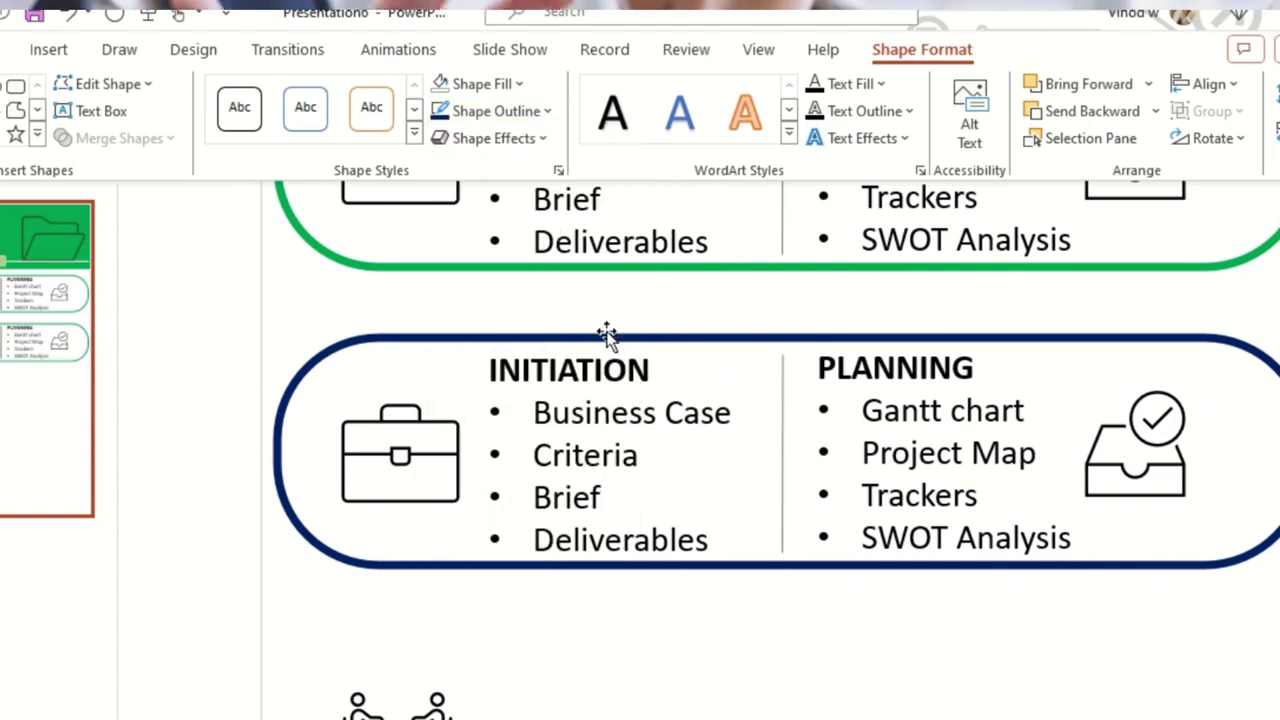
click(670, 615)
scroll(718, 548, up, 2)
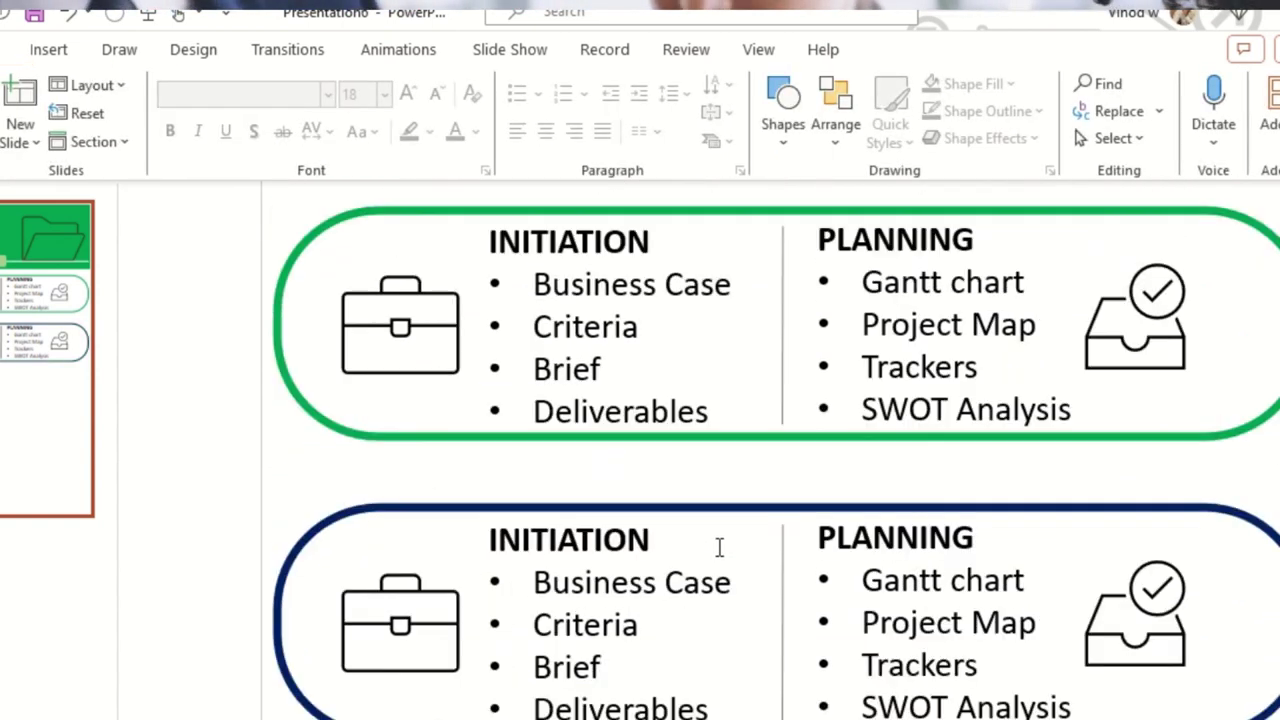
Colour the INITIATION and PLANNING headings with the outline's green using the eyedropper.
scroll(684, 475, up, 1)
double_click(596, 270)
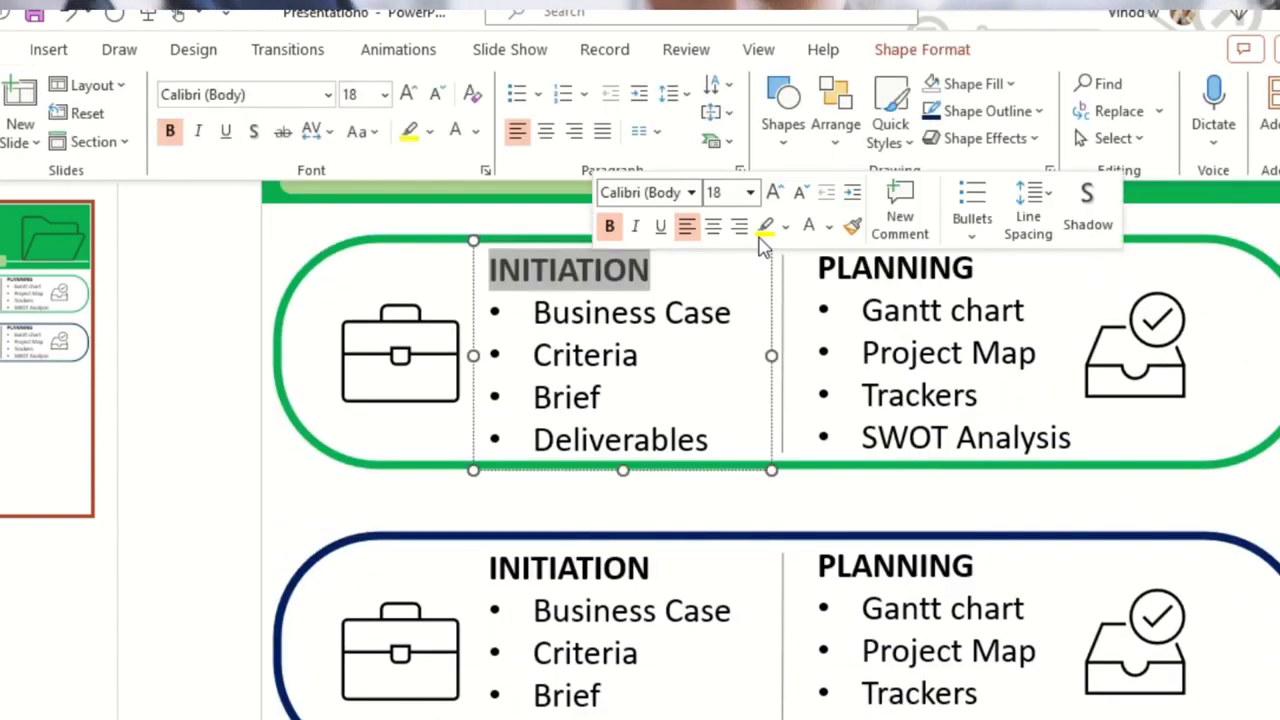
click(829, 226)
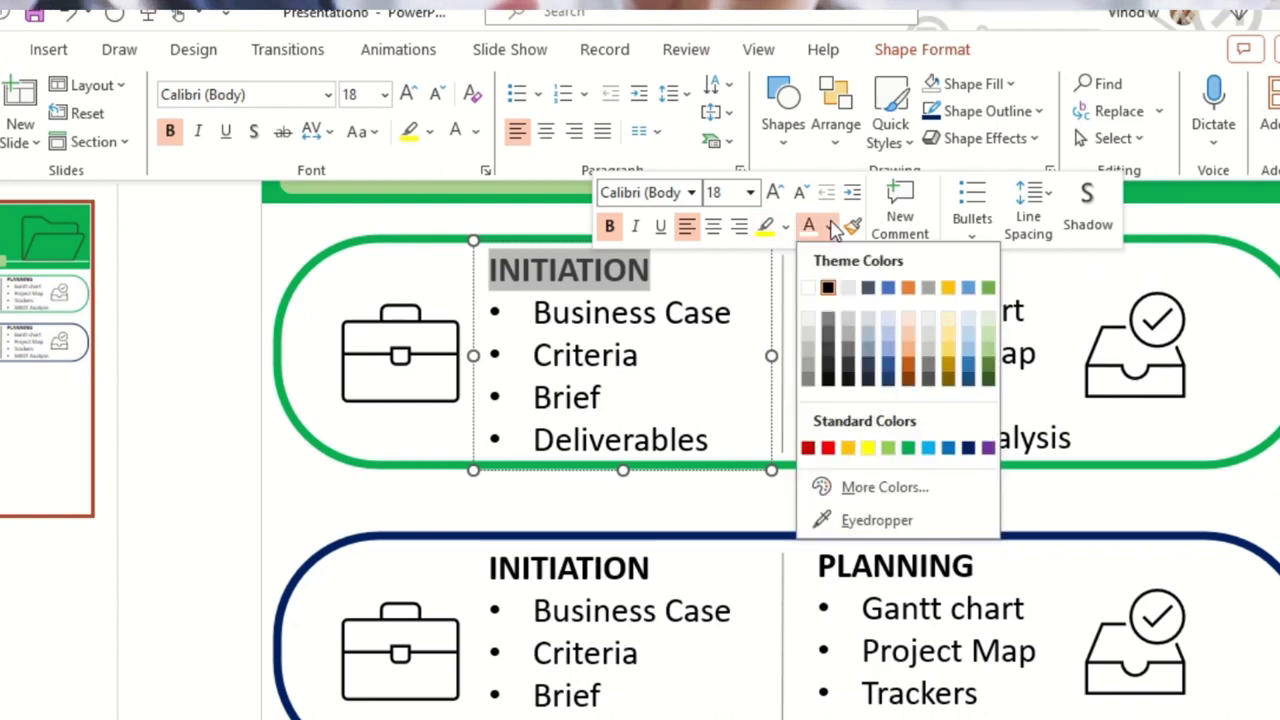
click(890, 528)
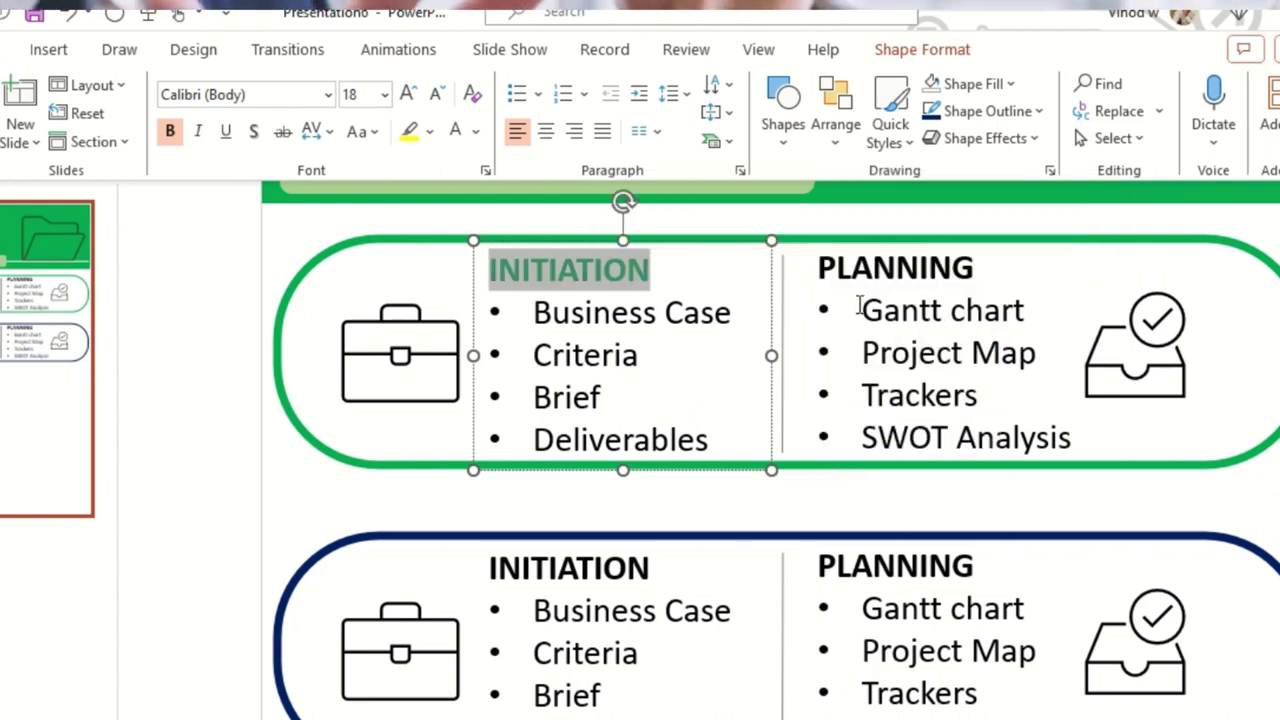
double_click(920, 270)
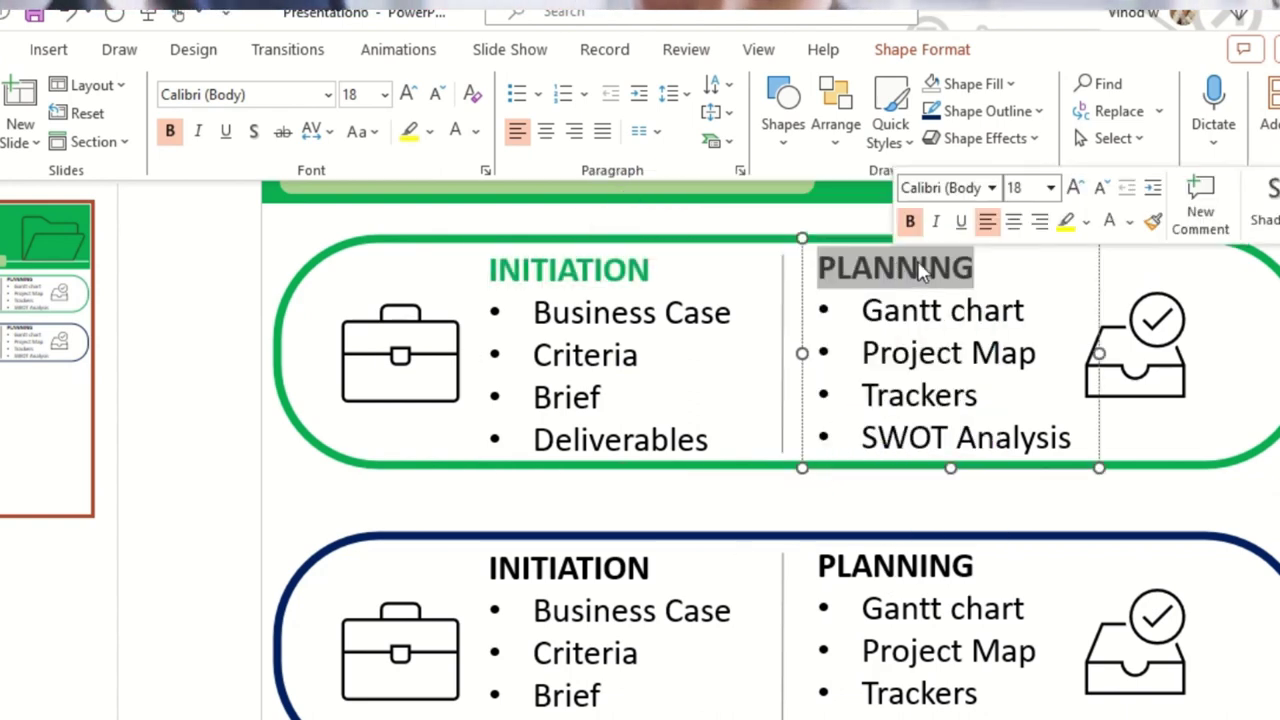
click(1130, 222)
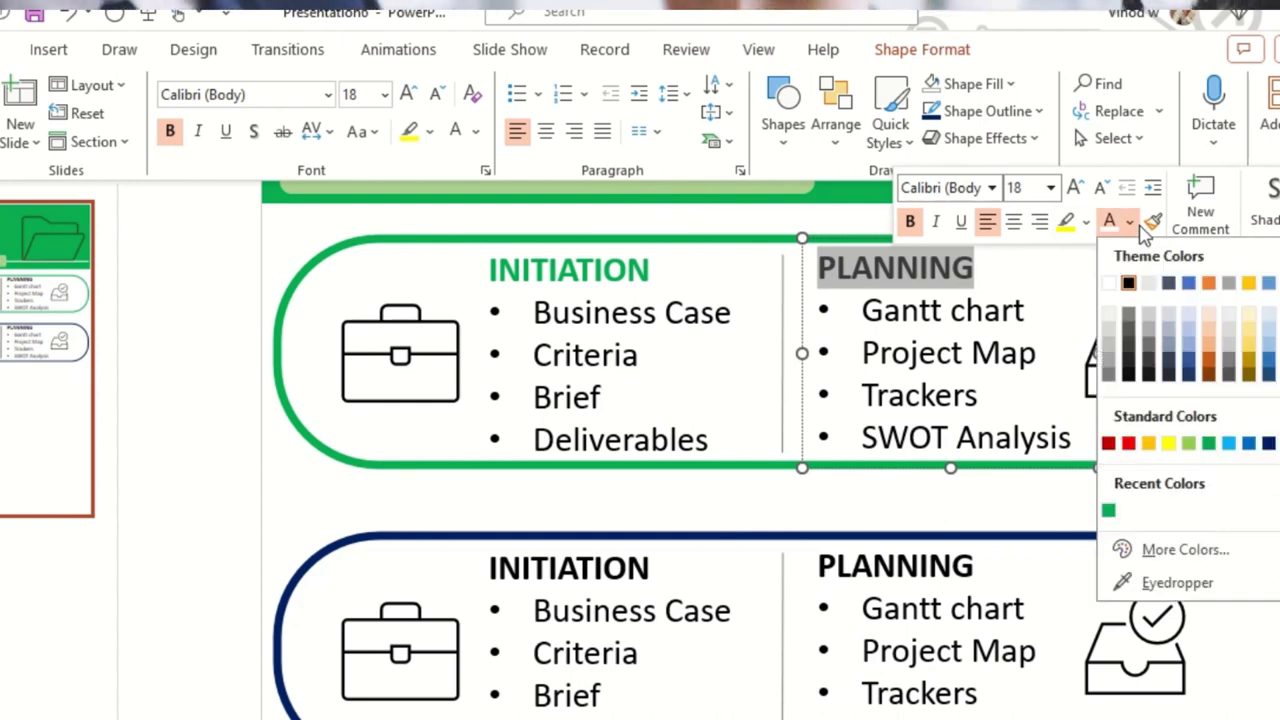
click(1110, 513)
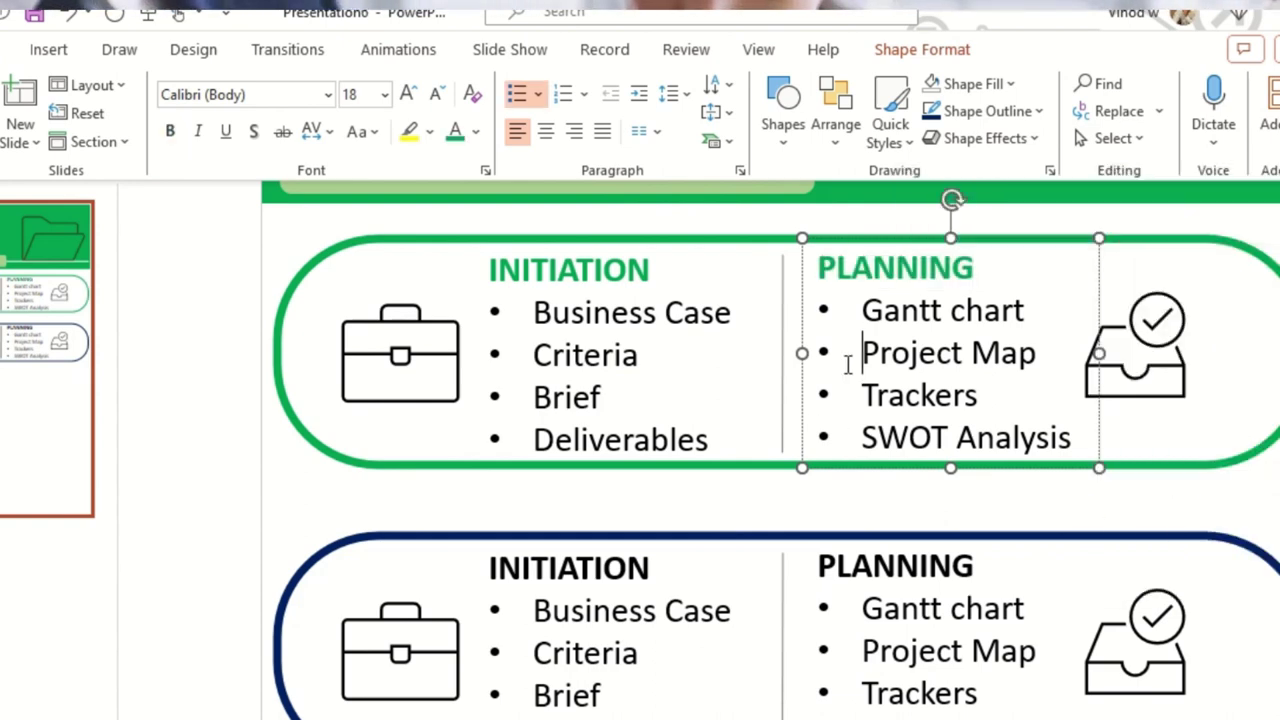
Turn both upper bullet lists light green (Green Accent 6 Lighter).
drag(530, 305, 731, 441)
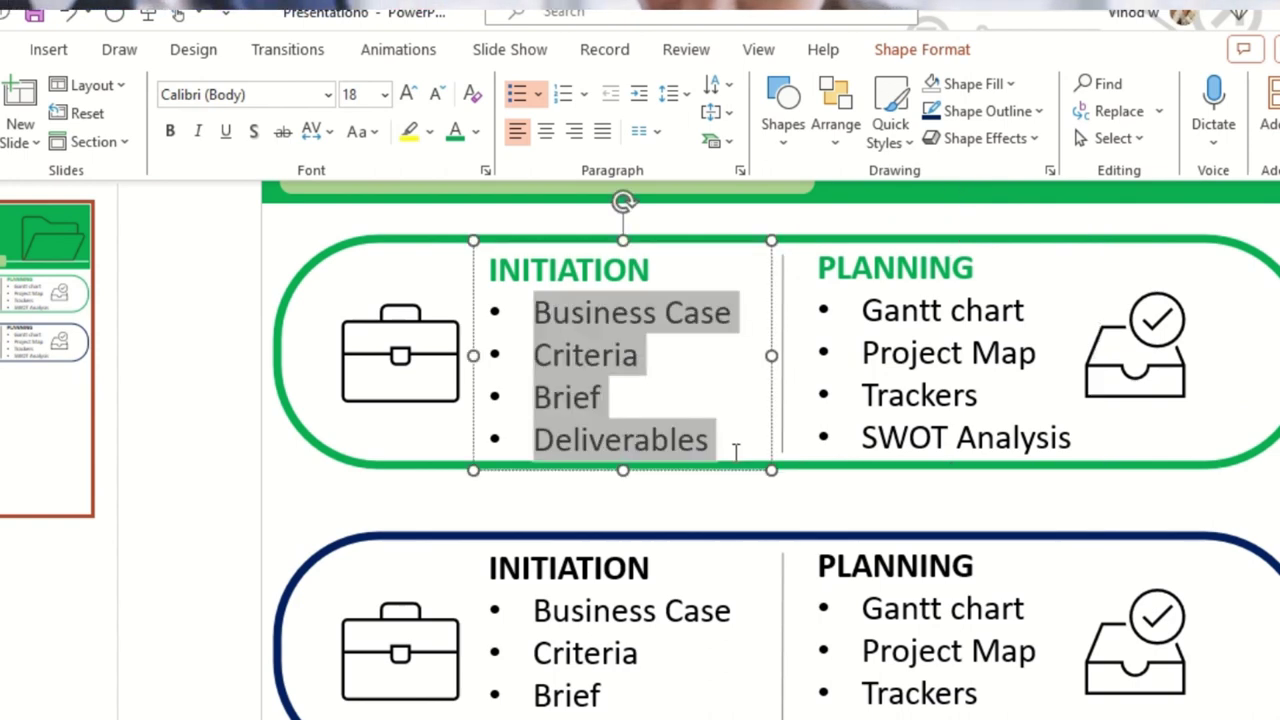
click(968, 412)
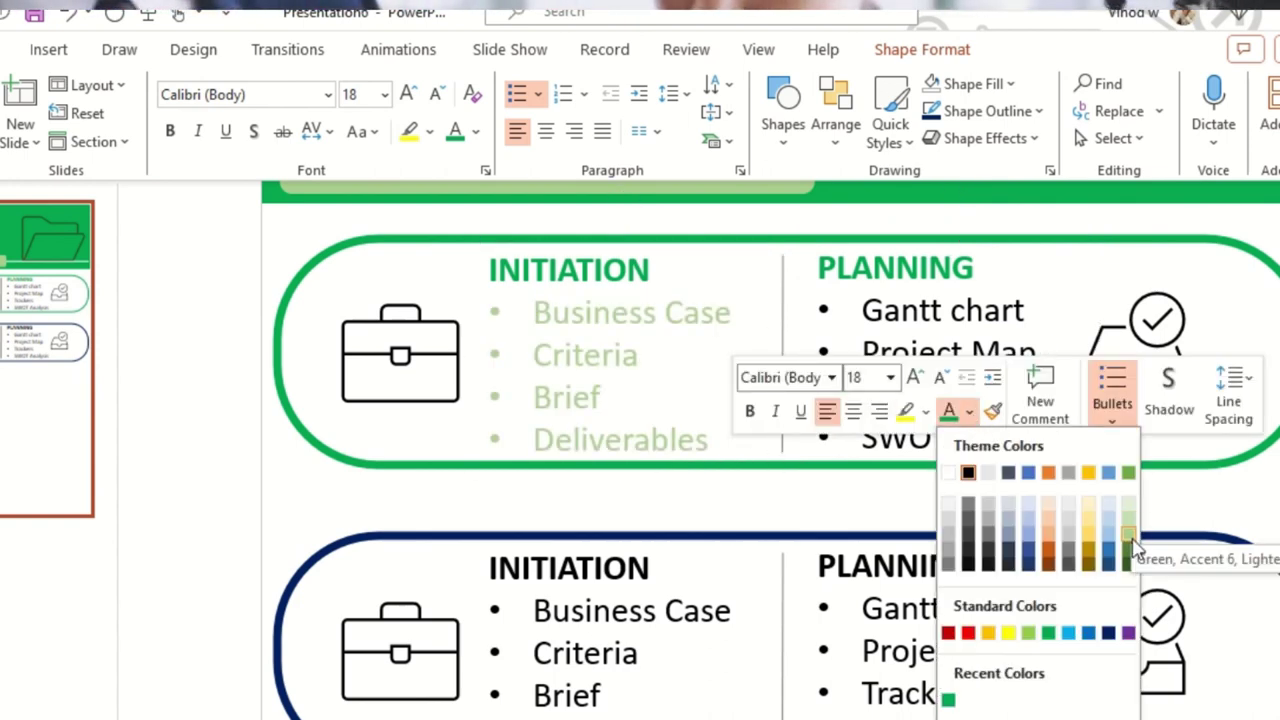
click(1132, 542)
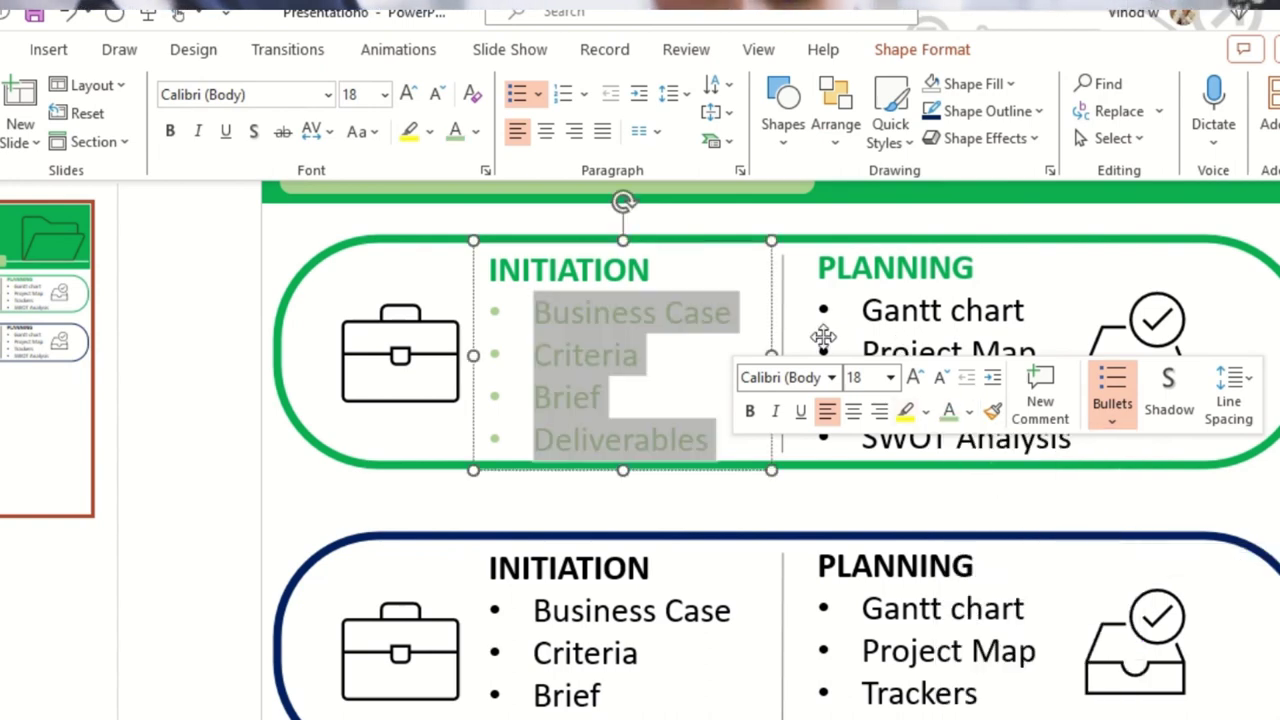
drag(880, 312, 1072, 455)
click(1165, 408)
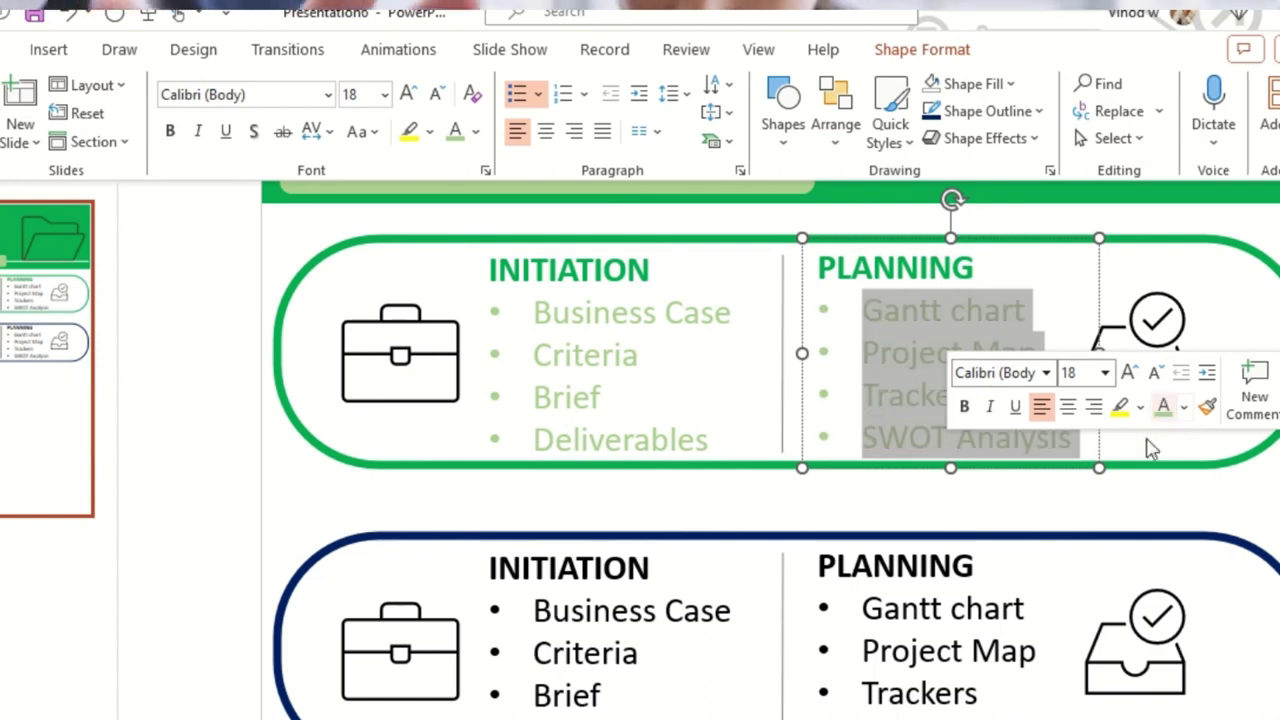
drag(860, 608, 1030, 610)
click(1080, 490)
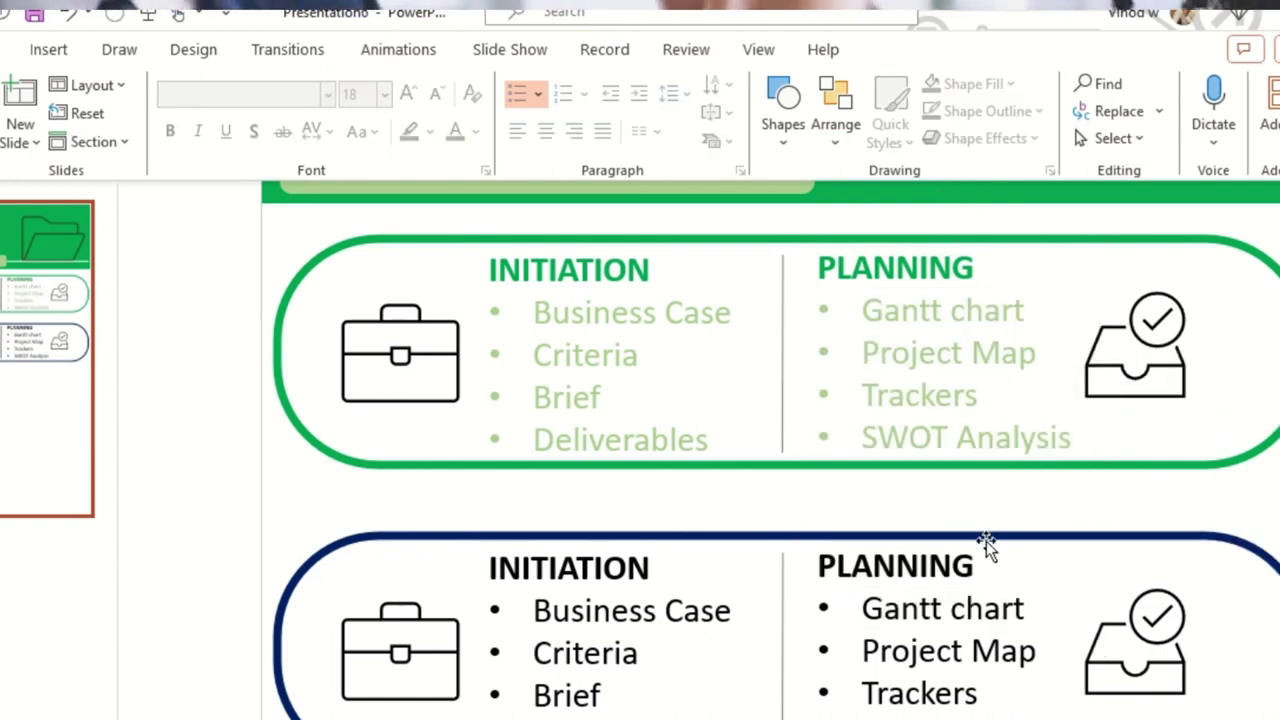
scroll(986, 541, down, 2)
scroll(988, 545, down, 1)
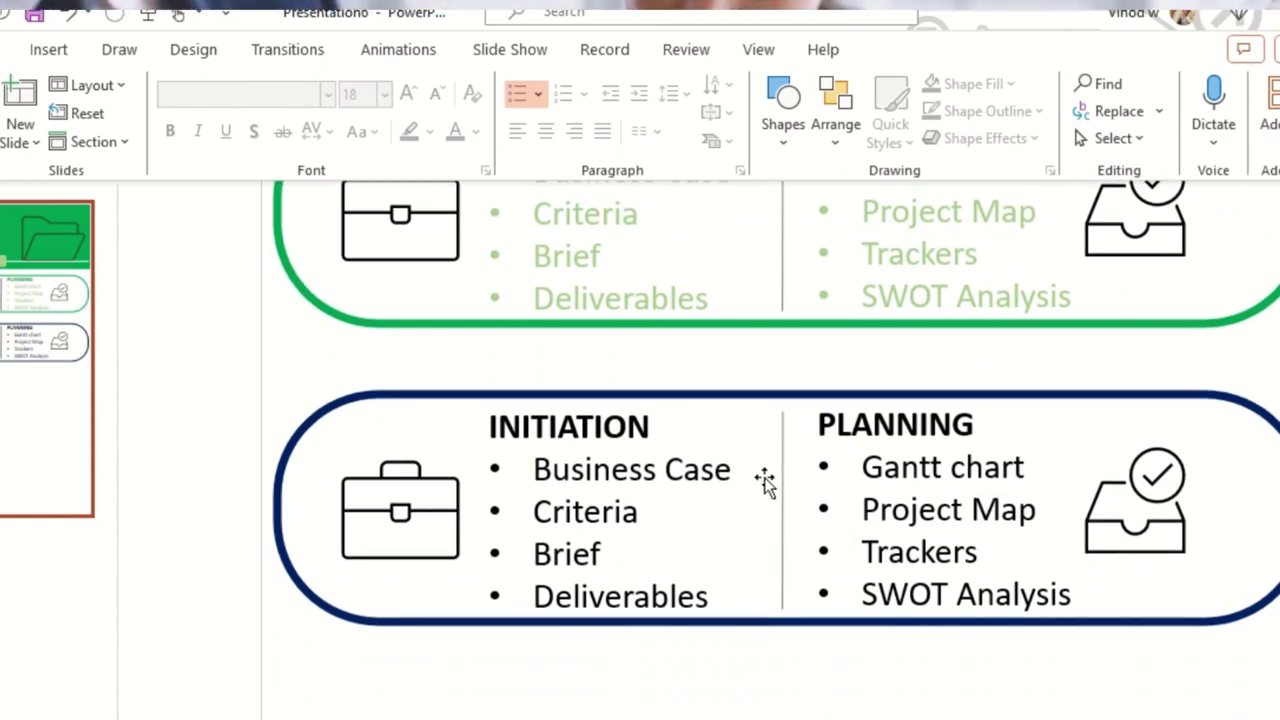
Rename the navy box's headings to TRACKING and EXECUTION.
double_click(552, 428)
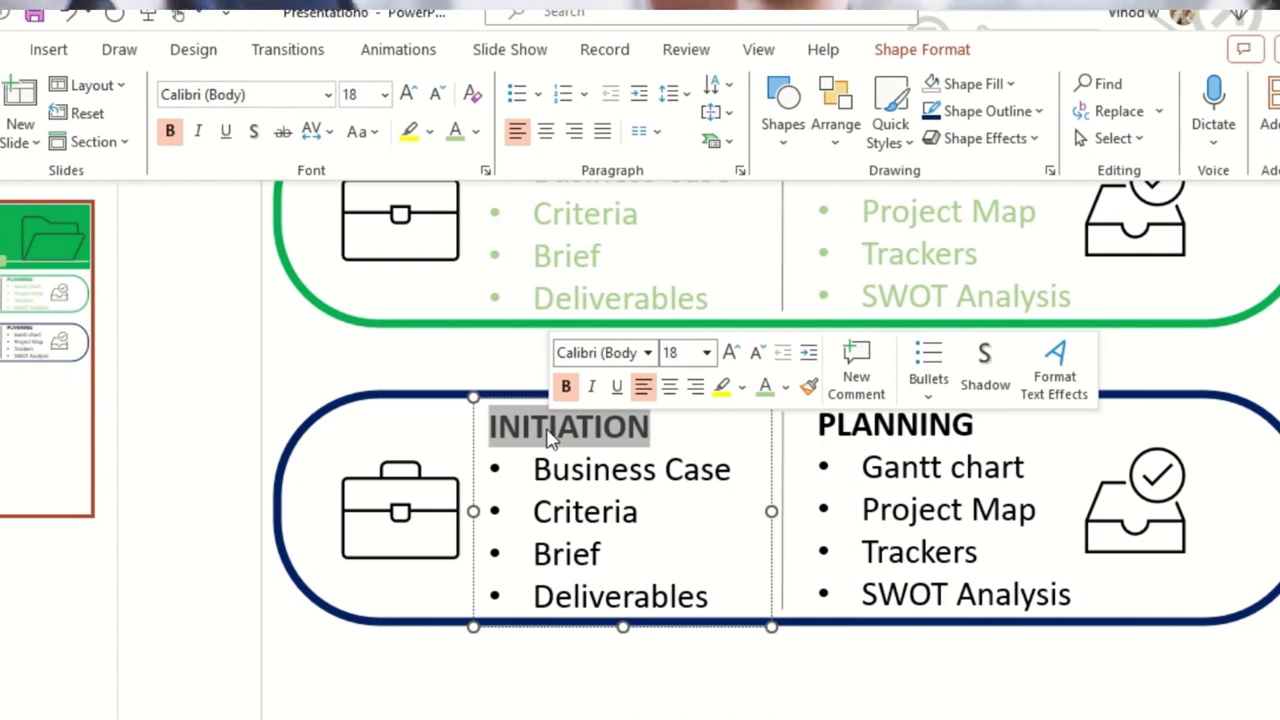
text(TRACKING)
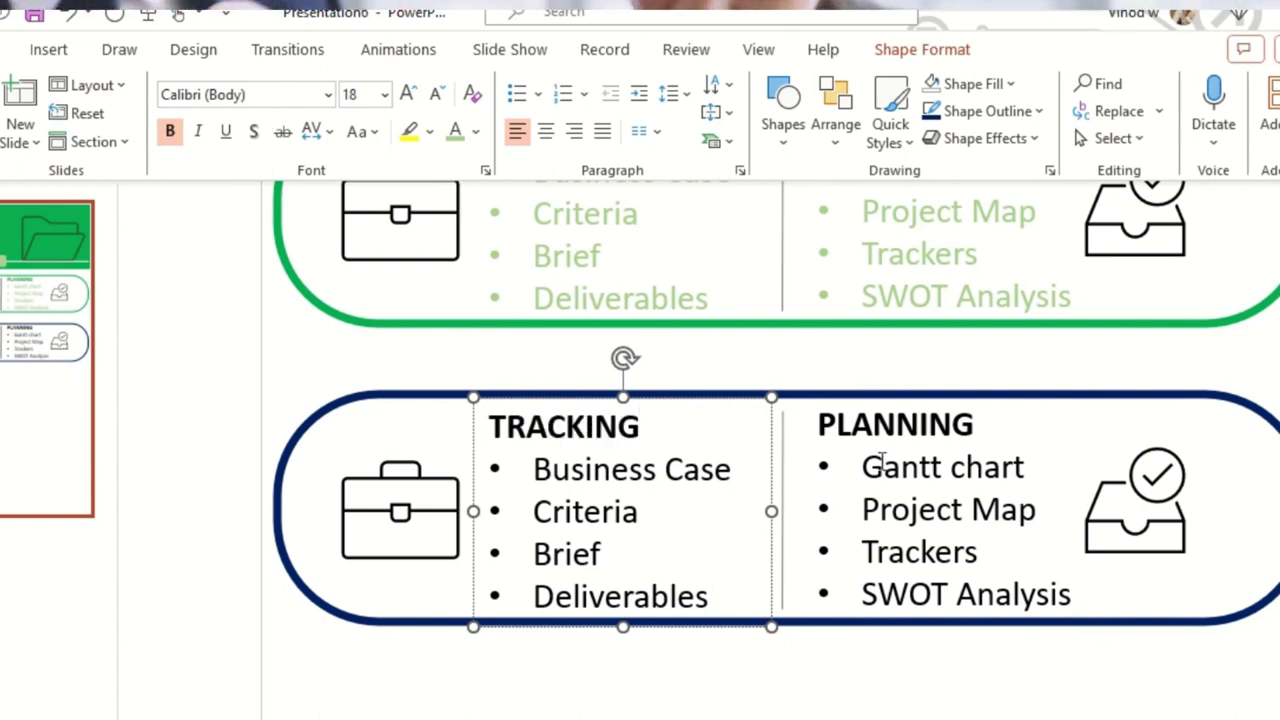
click(897, 425)
double_click(897, 424)
text(EXECUTION)
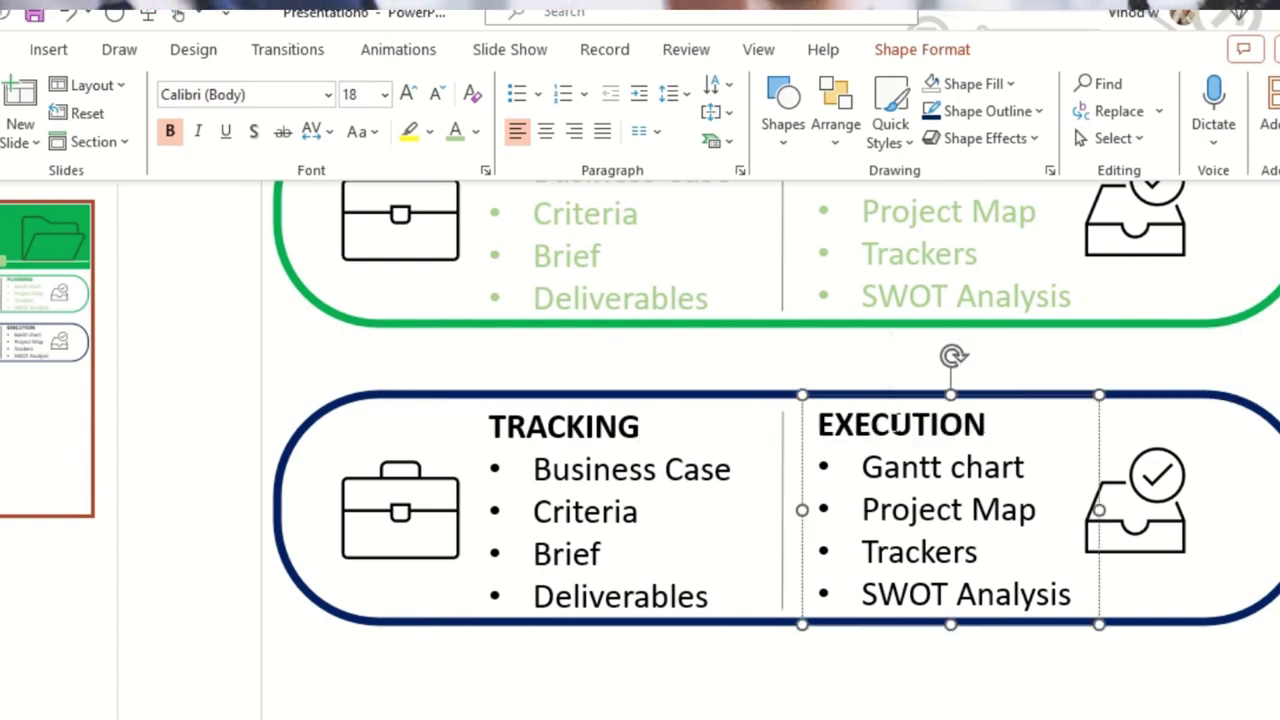
Replace the TRACKING bullets with RACI, Dashboards, GAP Analysis and RCA.
drag(536, 470, 728, 600)
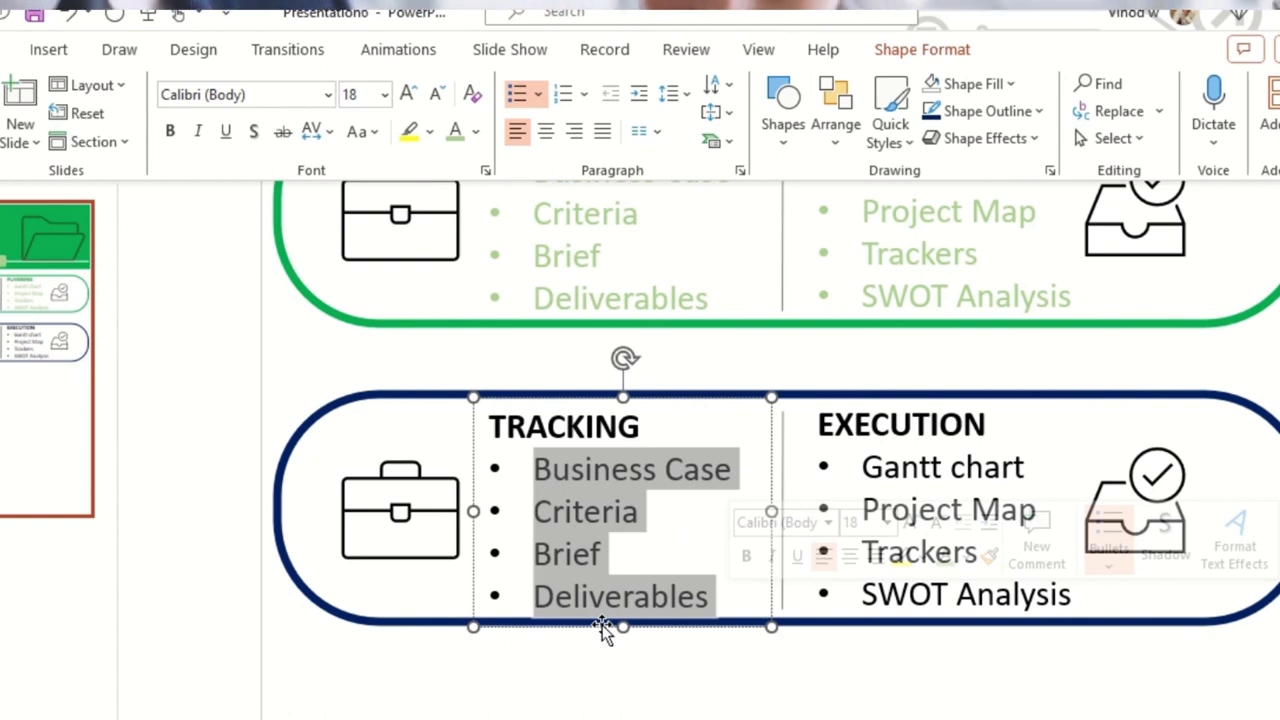
text(ra)
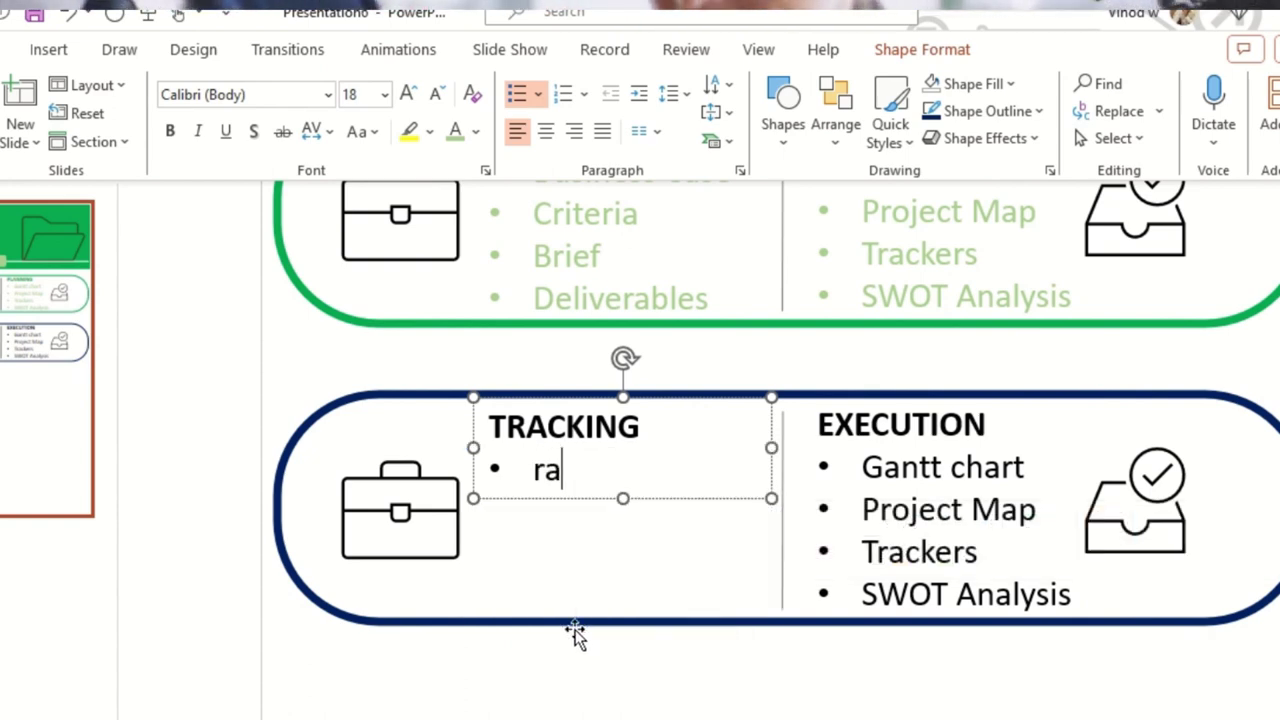
key(BackSpace)
key(BackSpace)
text(RACI)
key(Return)
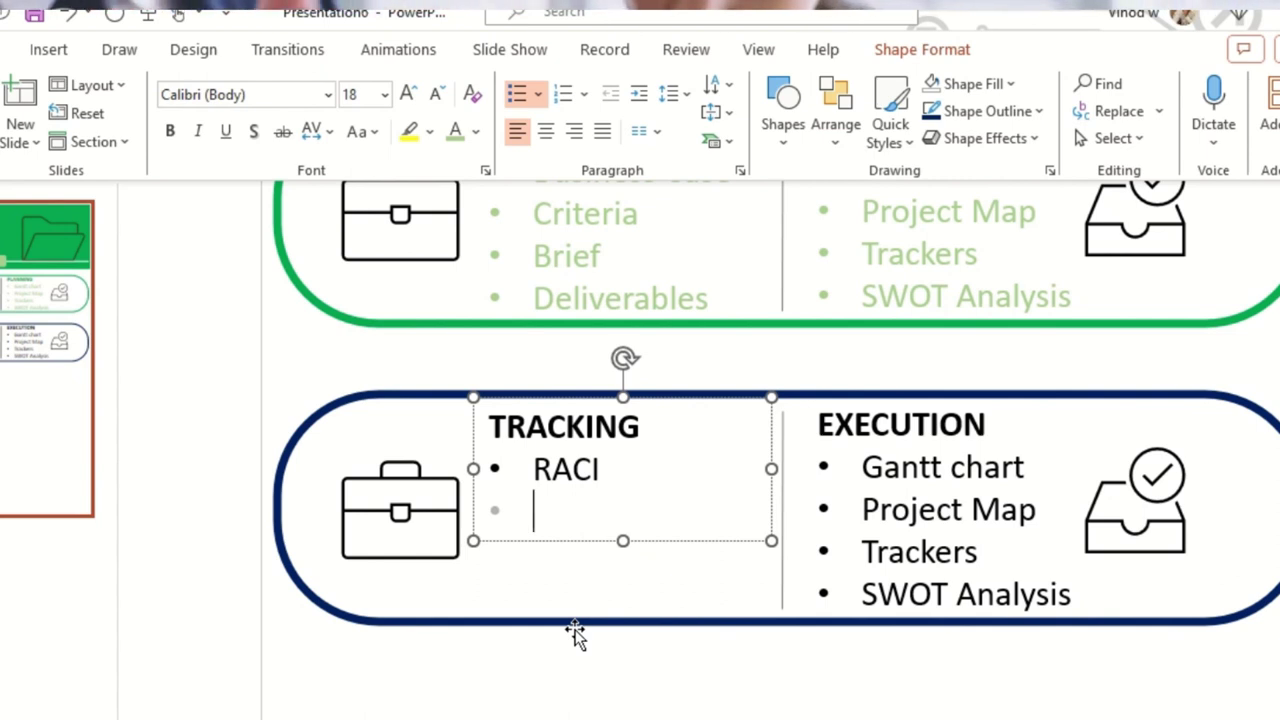
text(Dashb)
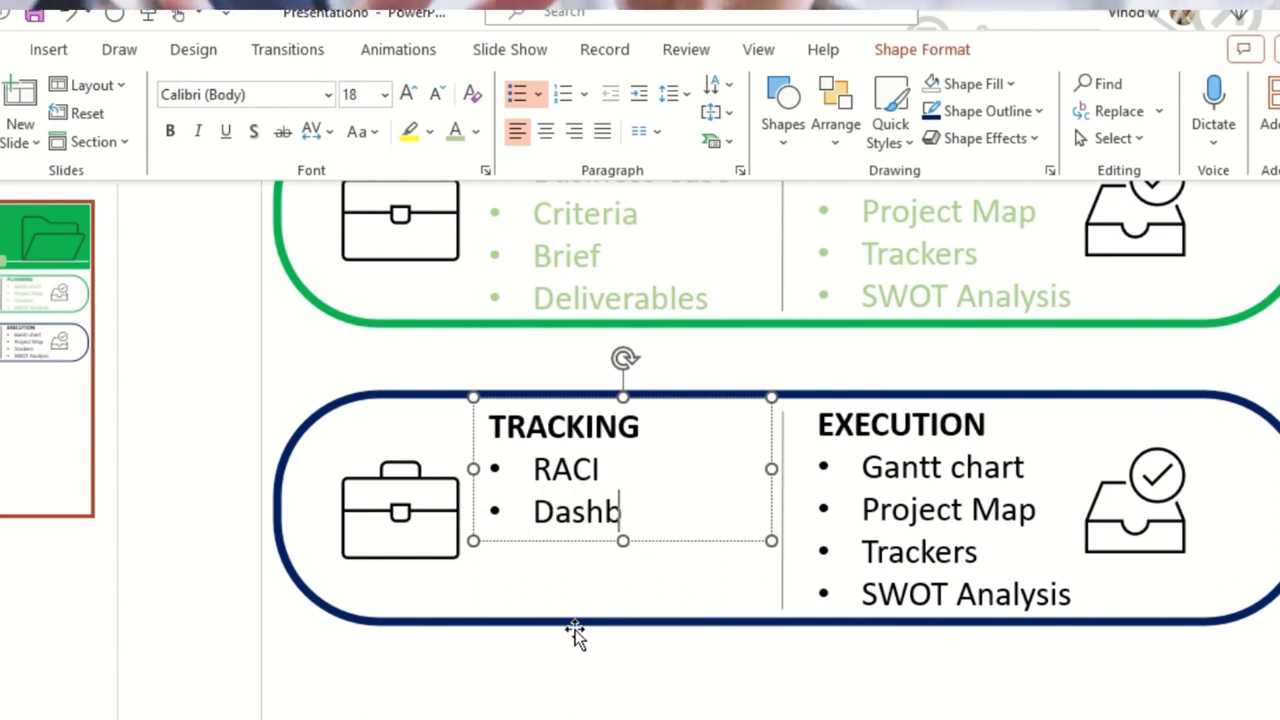
text(oards)
key(Return)
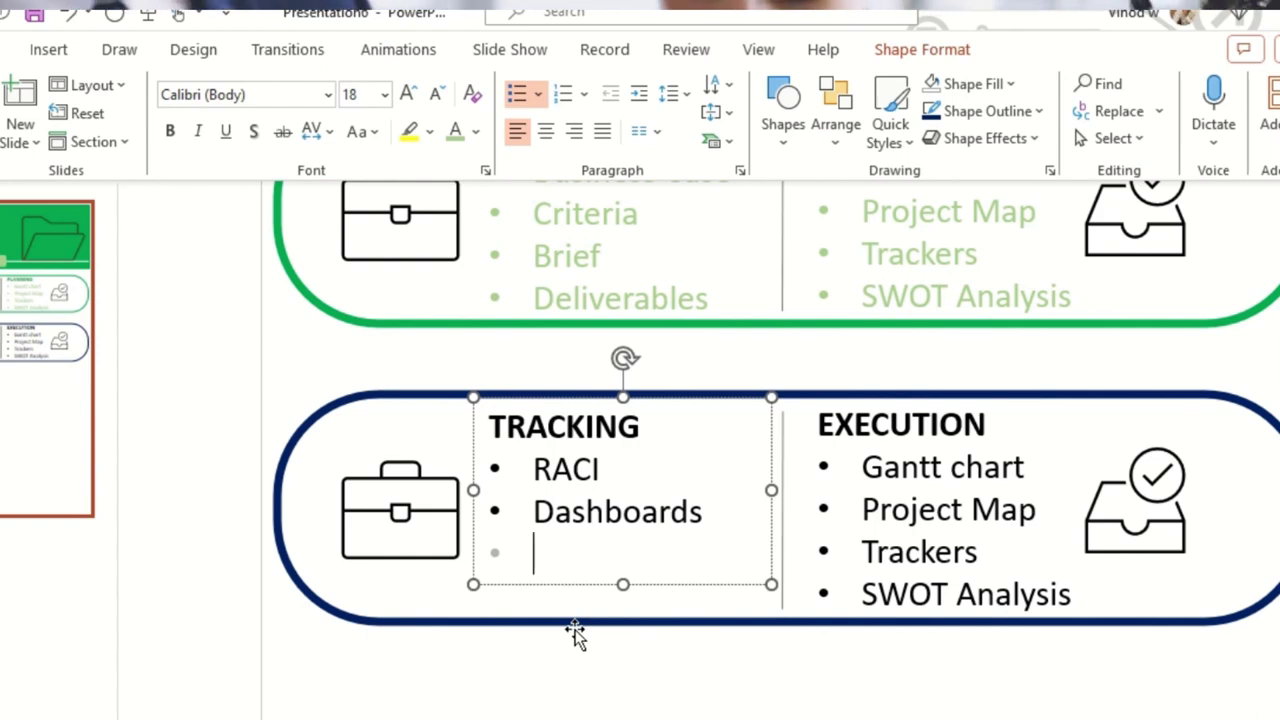
text(GAP Analysis)
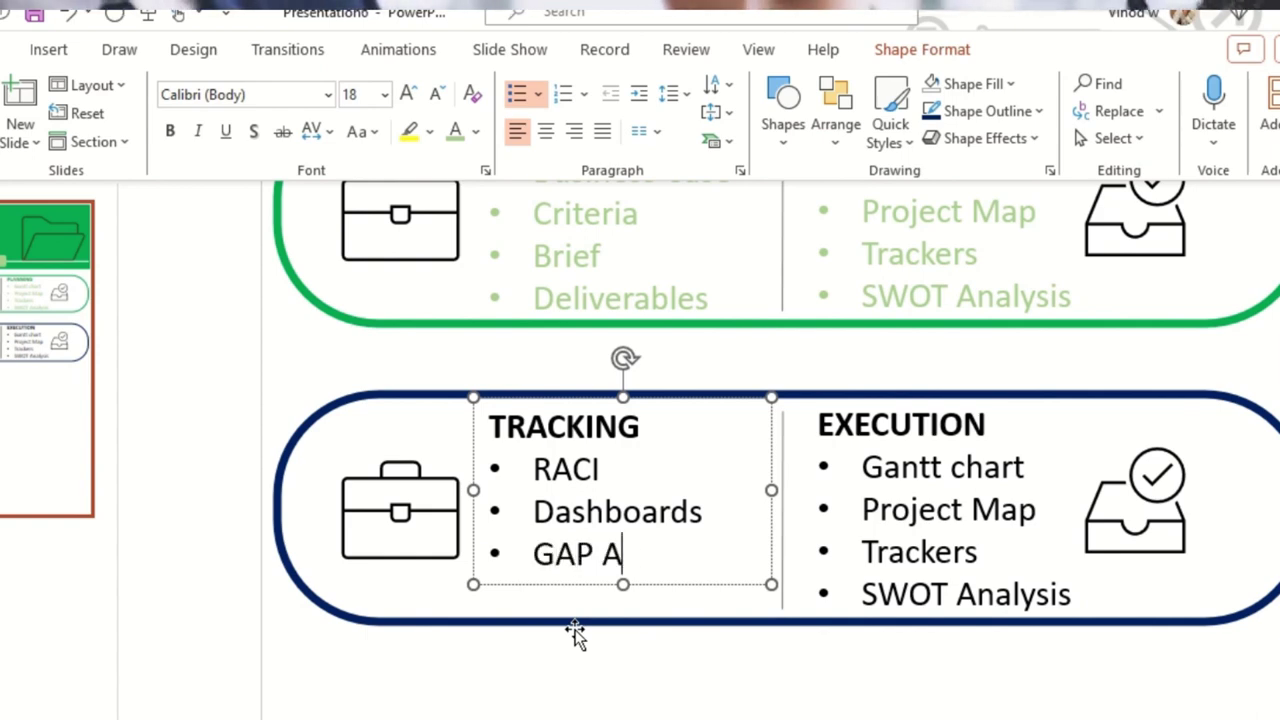
key(Return)
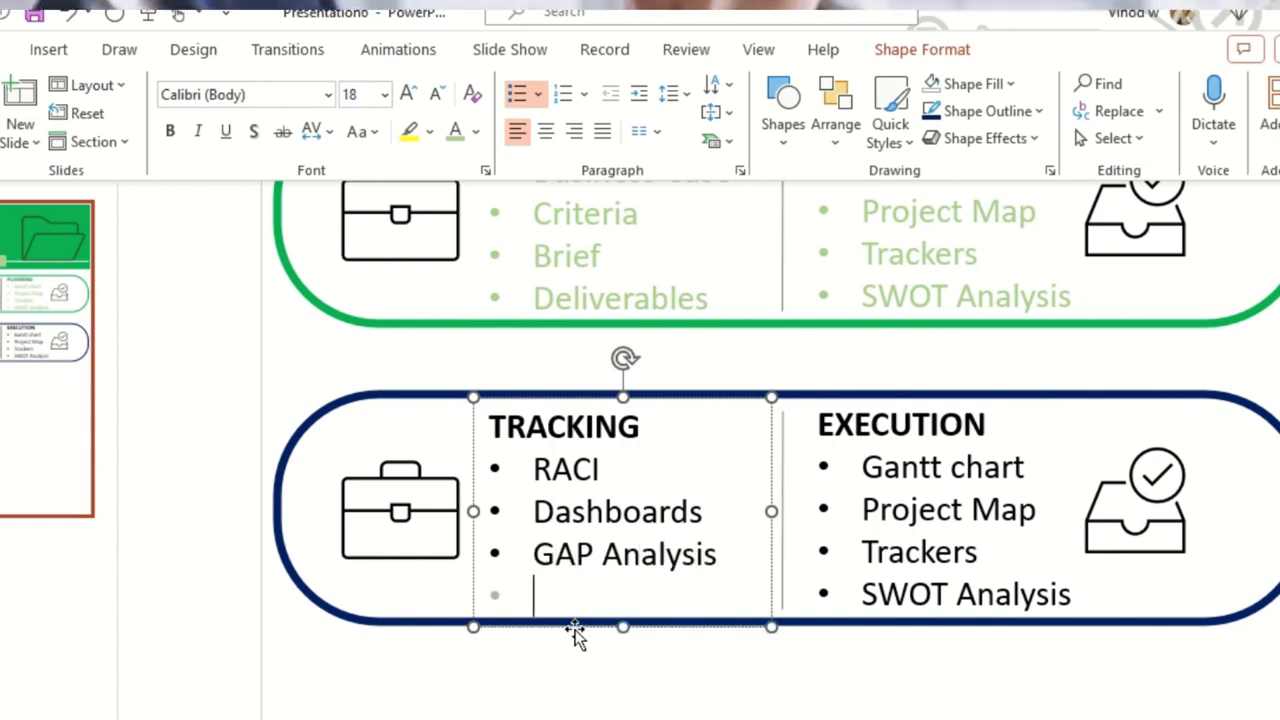
text(RCA)
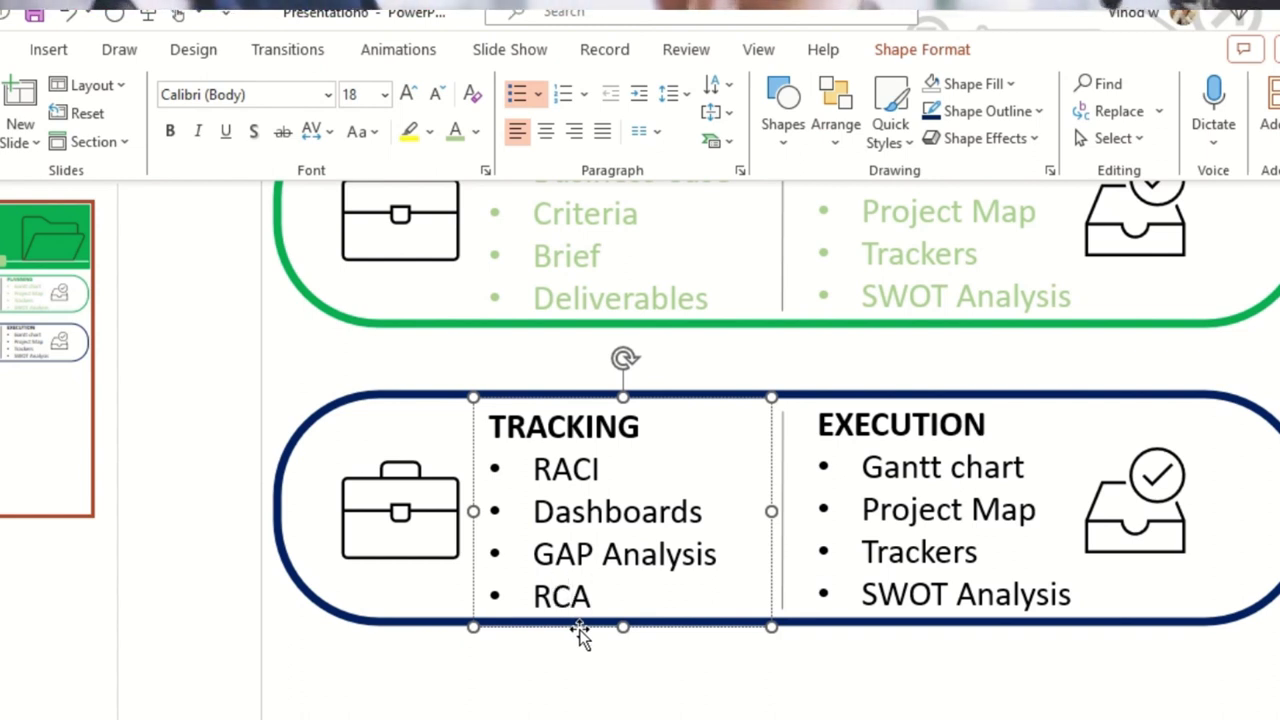
click(931, 478)
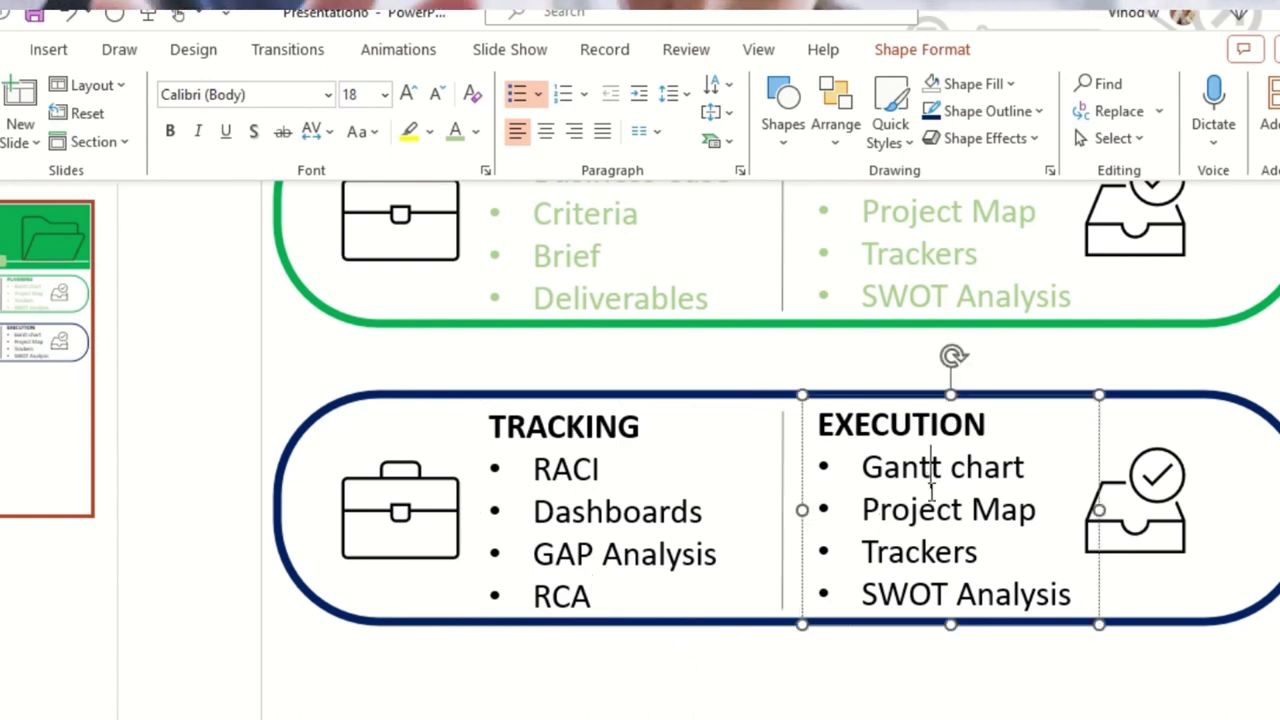
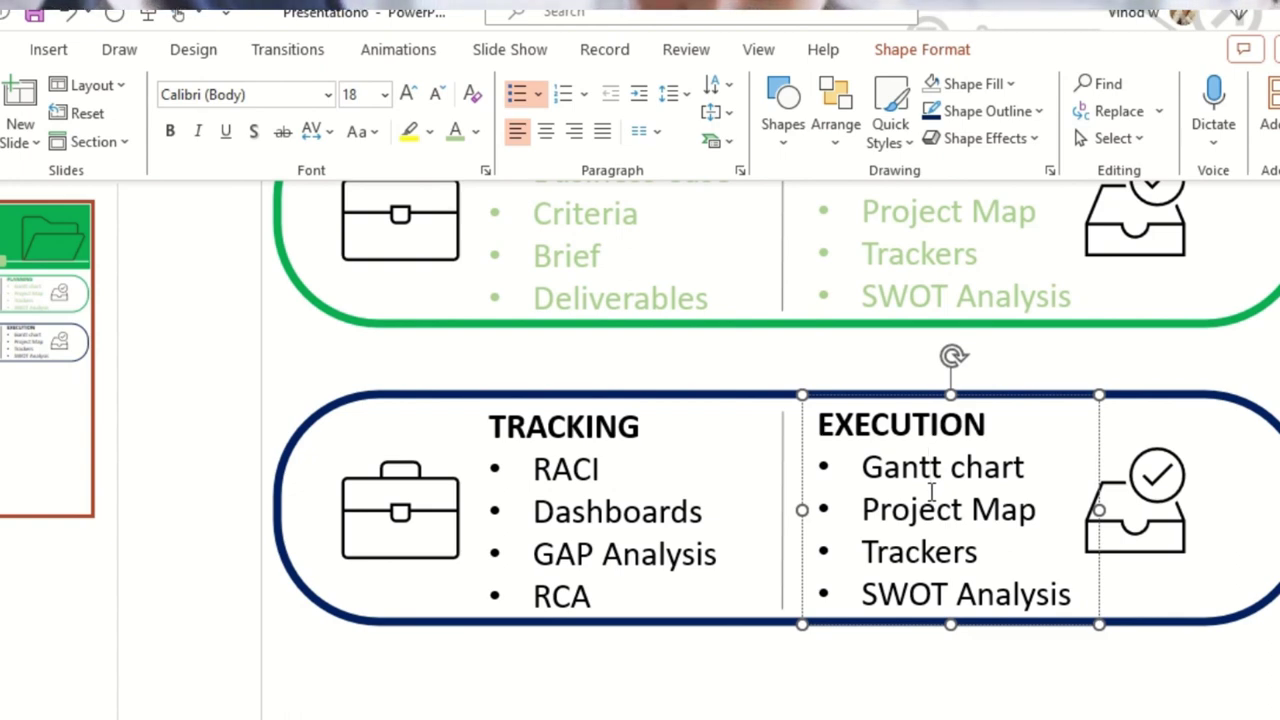
Replace the old EXECUTION bullets with 'SAP Implement' and 'Test Case'.
drag(862, 466, 1100, 614)
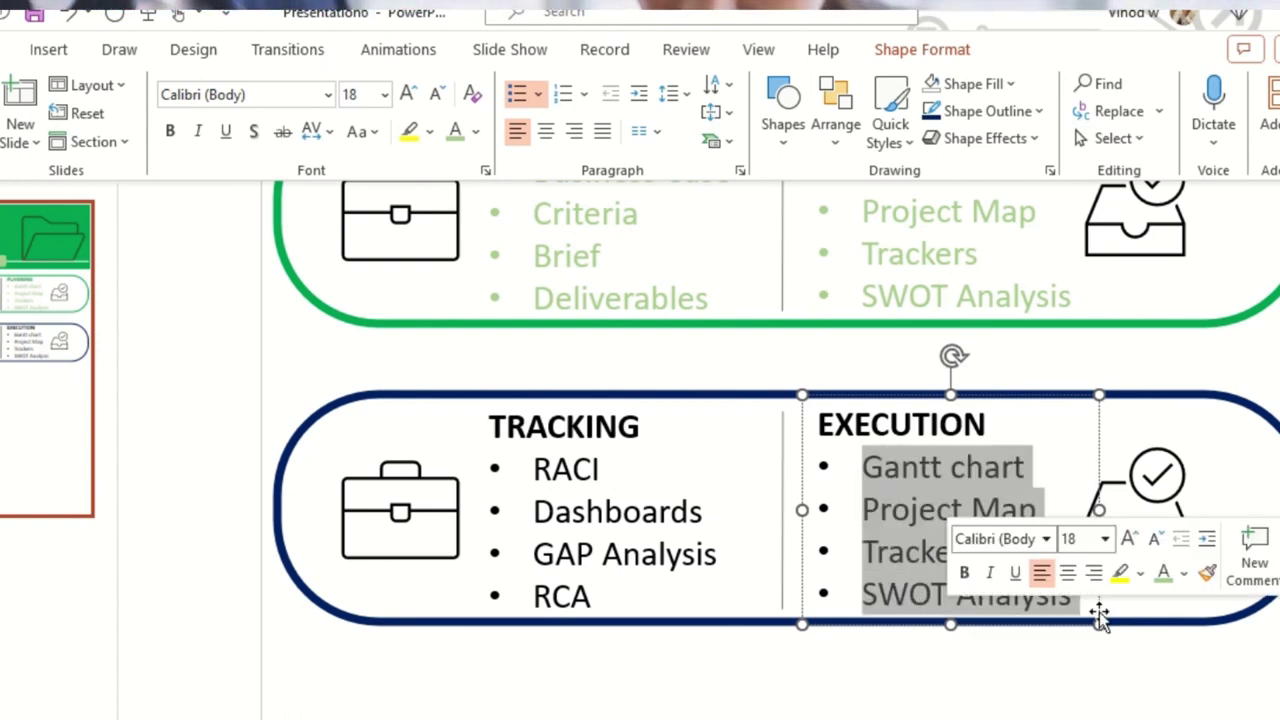
text(to)
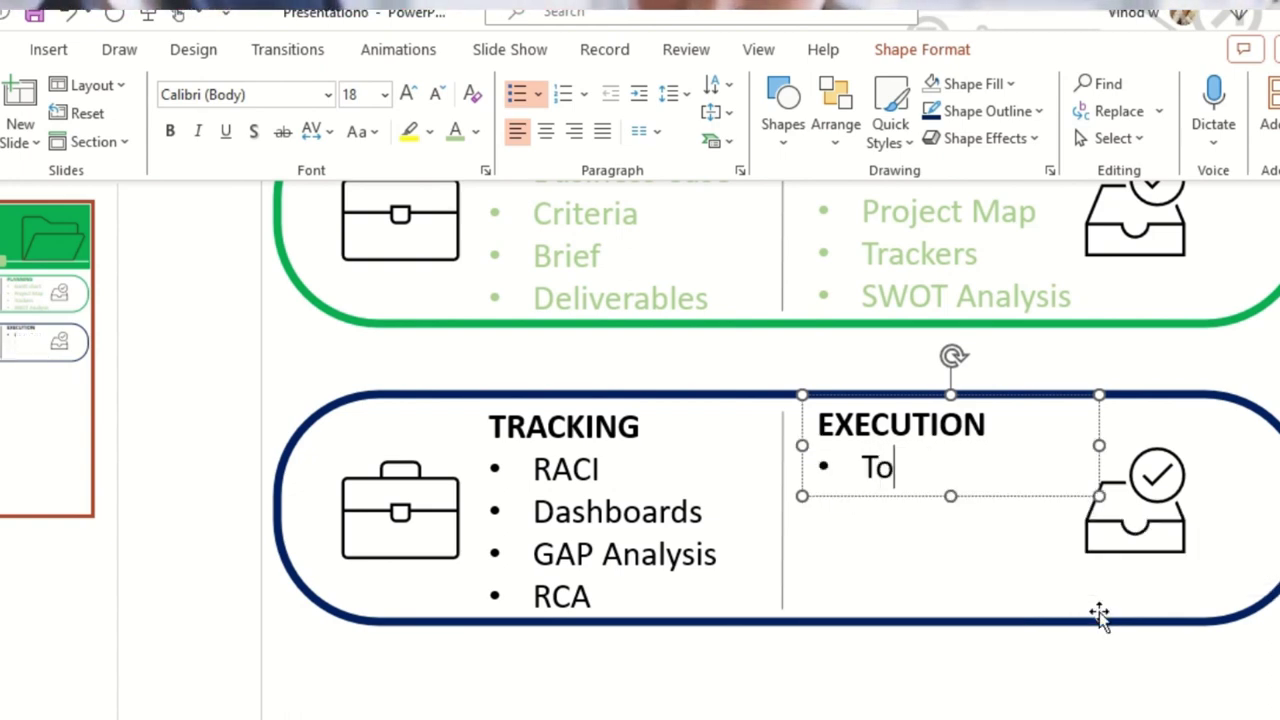
text(ol implementa)
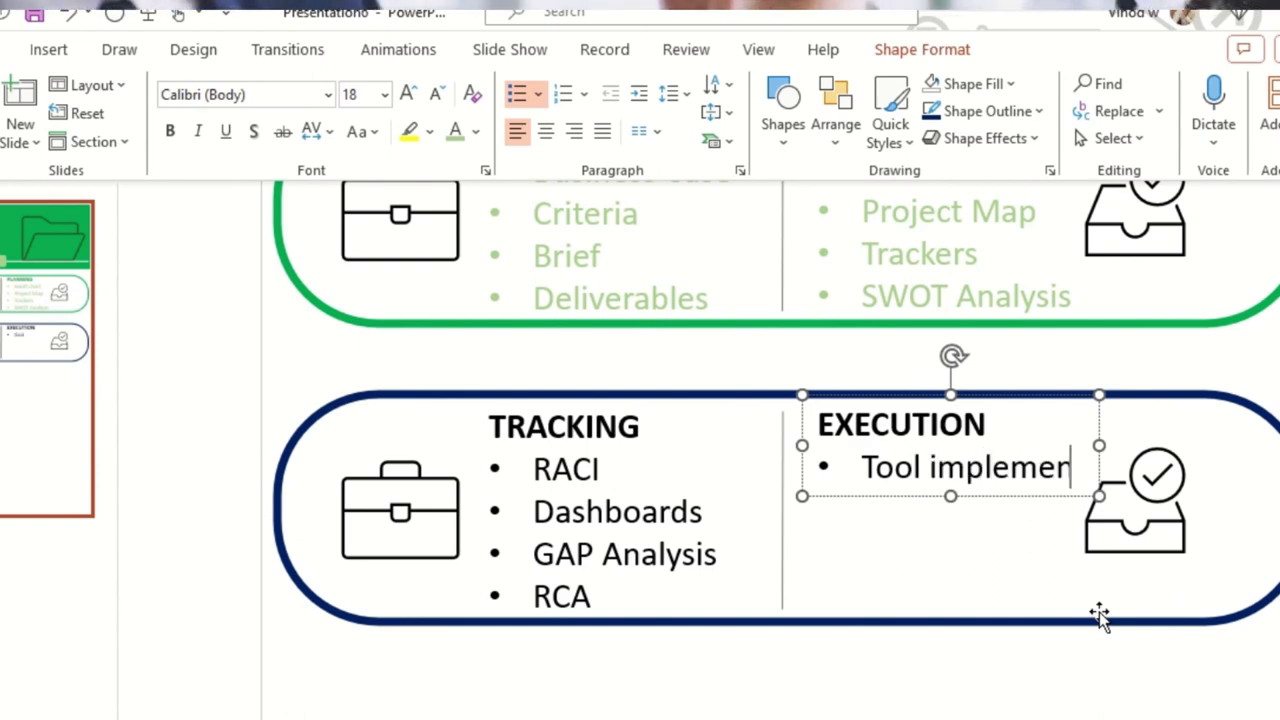
key(BackSpace)
key(BackSpace)
key(BackSpace)
key(BackSpace)
key(BackSpace)
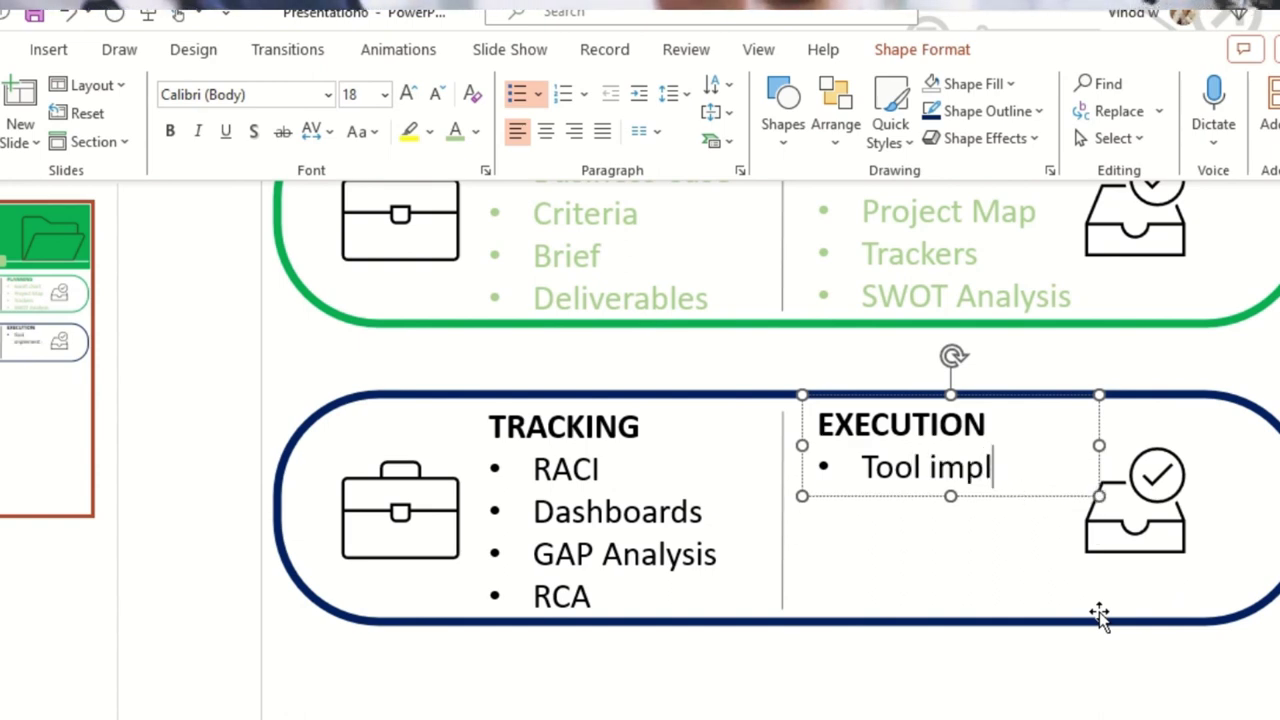
key(BackSpace)
key(BackSpace)
key(BackSpace)
key(BackSpace)
key(BackSpace)
key(BackSpace)
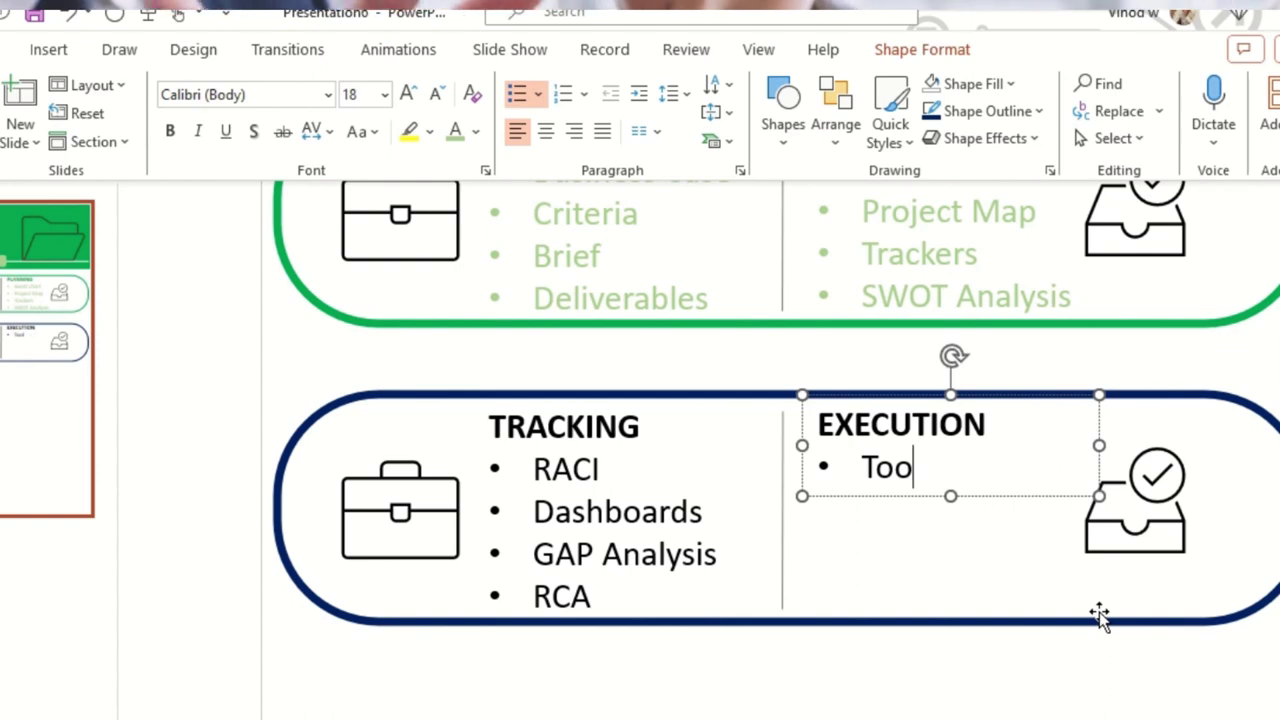
text(SAP)
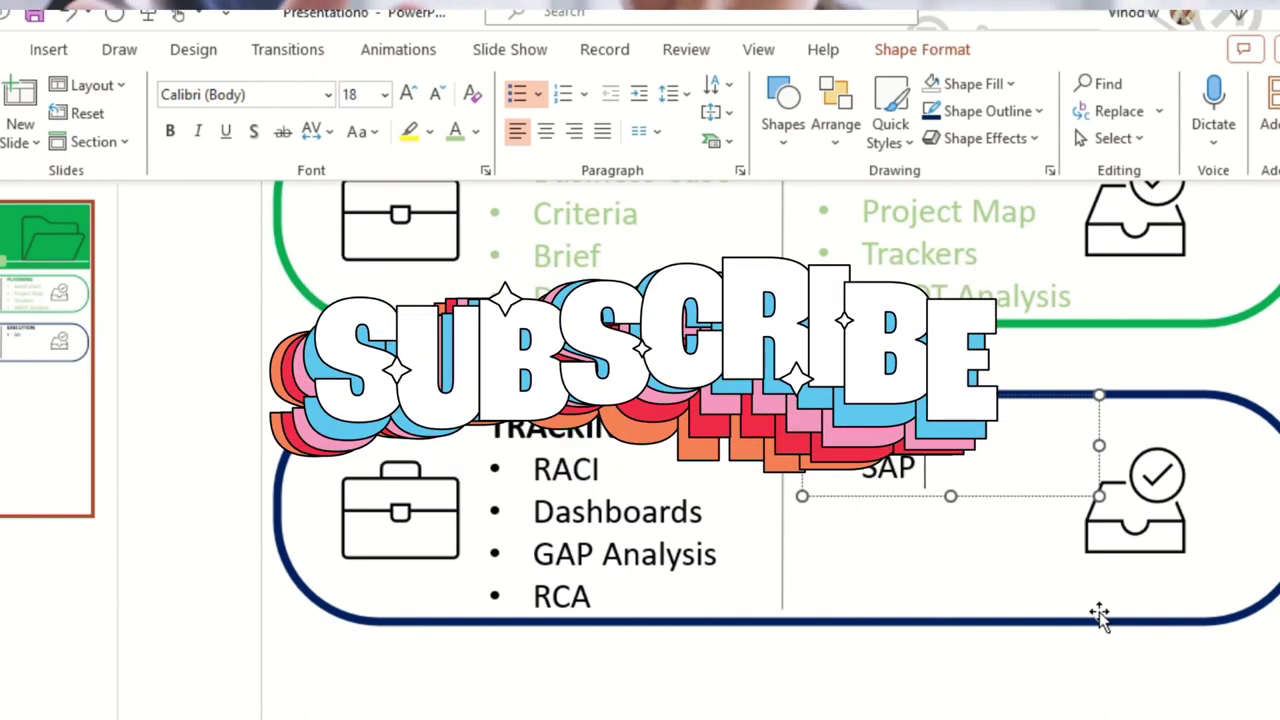
text( A)
key(BackSpace)
text(Implement)
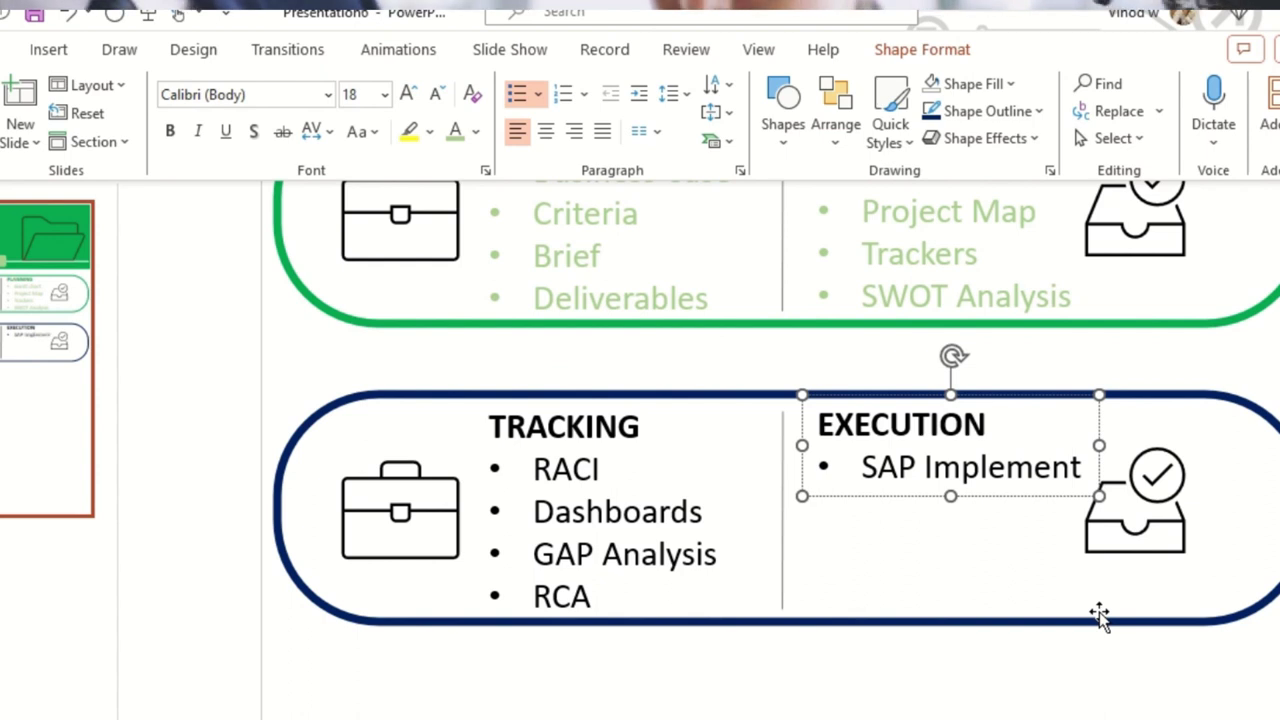
key(Return)
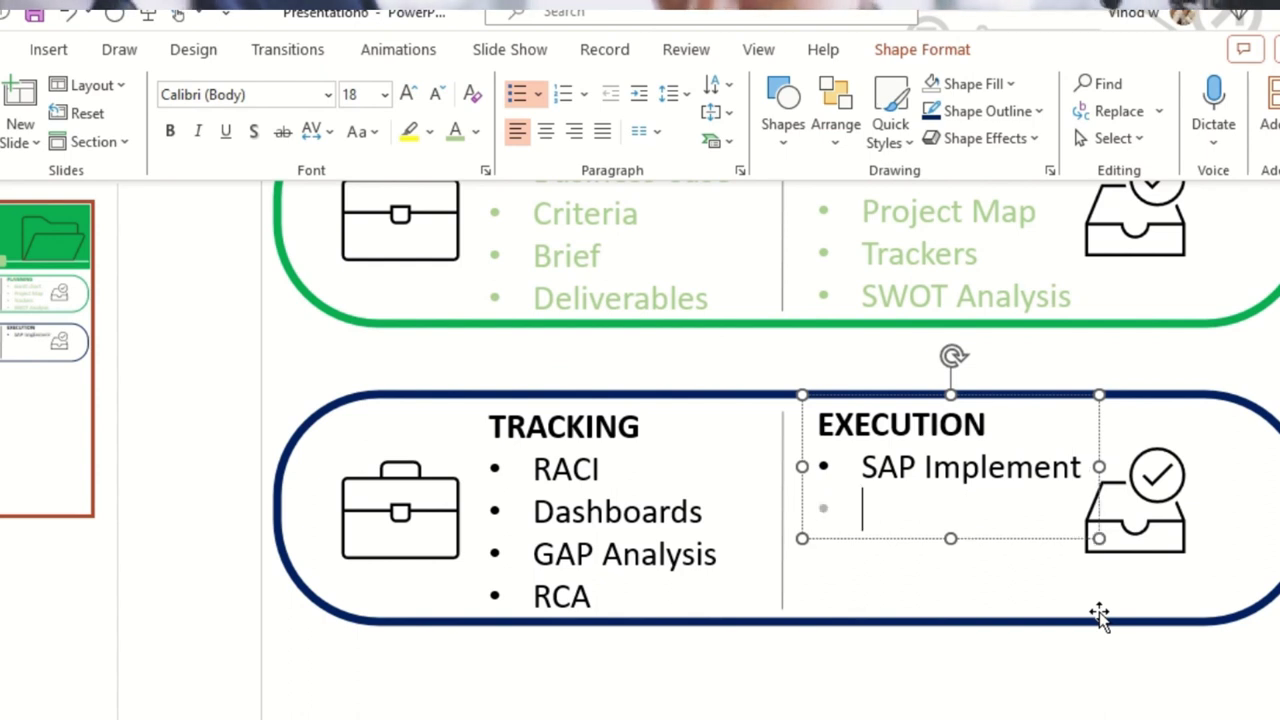
text(Test)
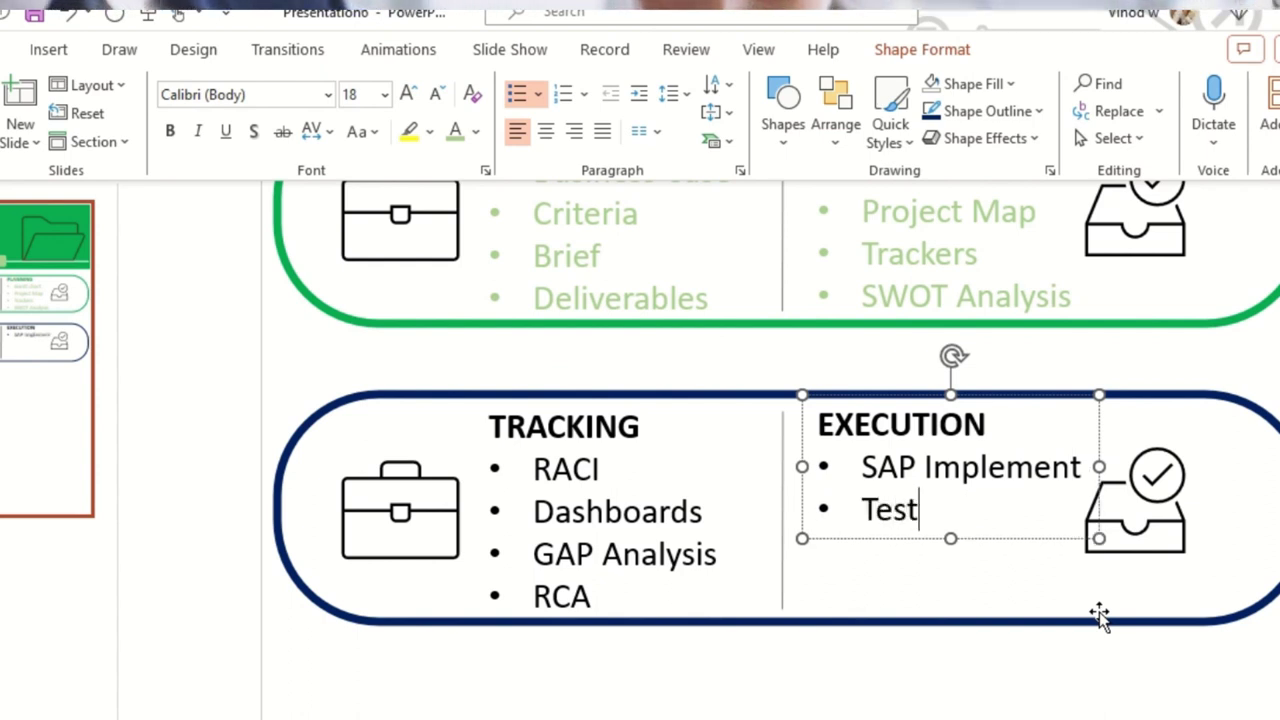
text( Case)
key(Return)
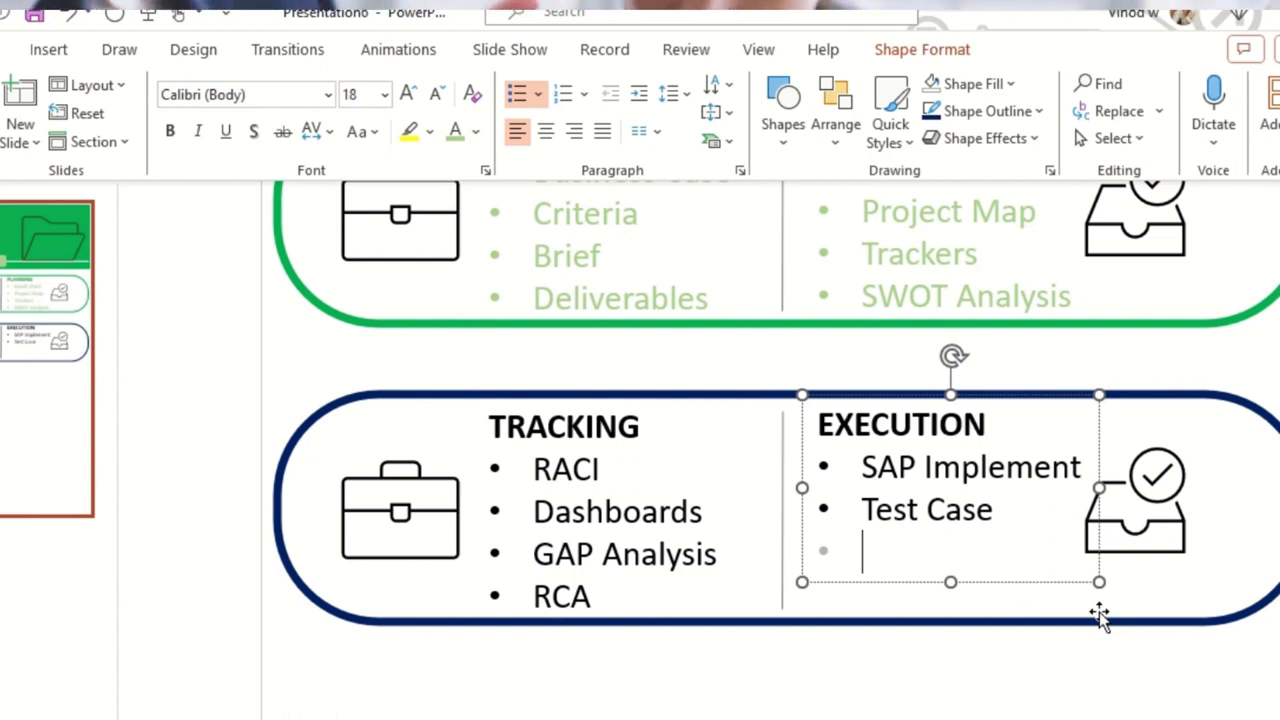
Add 'Traceability' and 'Trackers' bullets, correcting the 'Tracibility' misspelling.
text(R)
key(BackSpace)
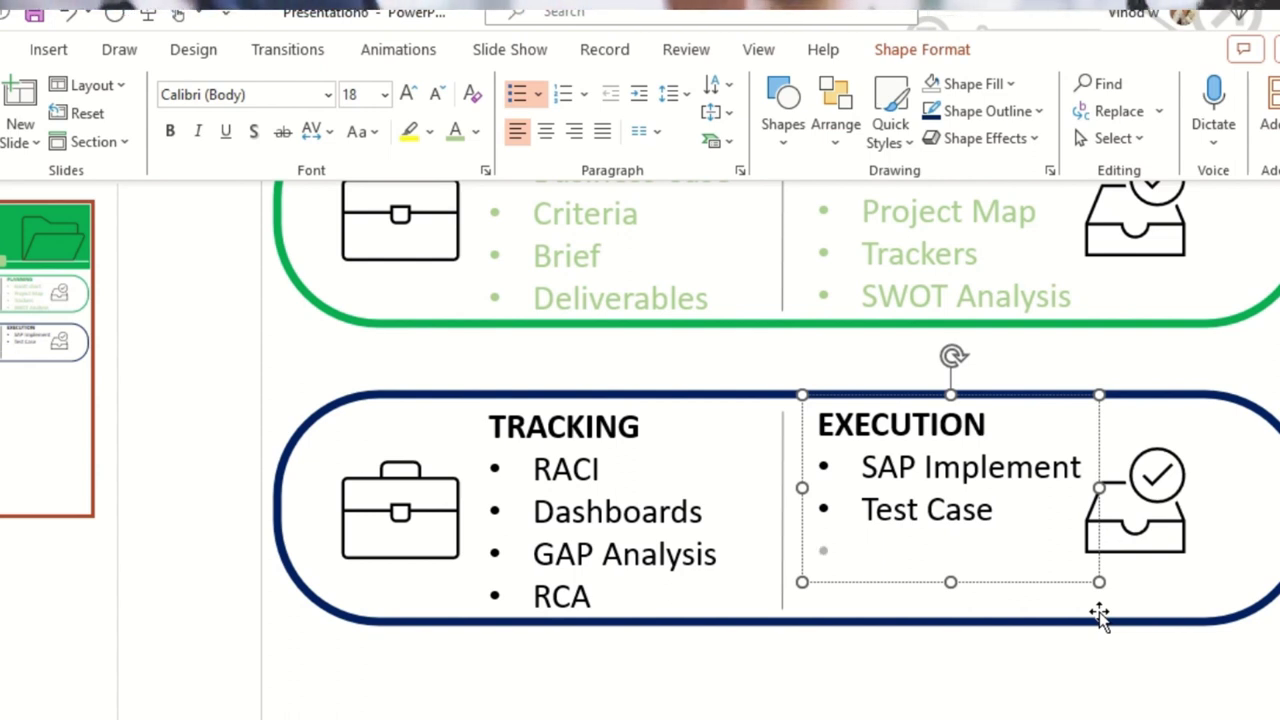
text(Traci)
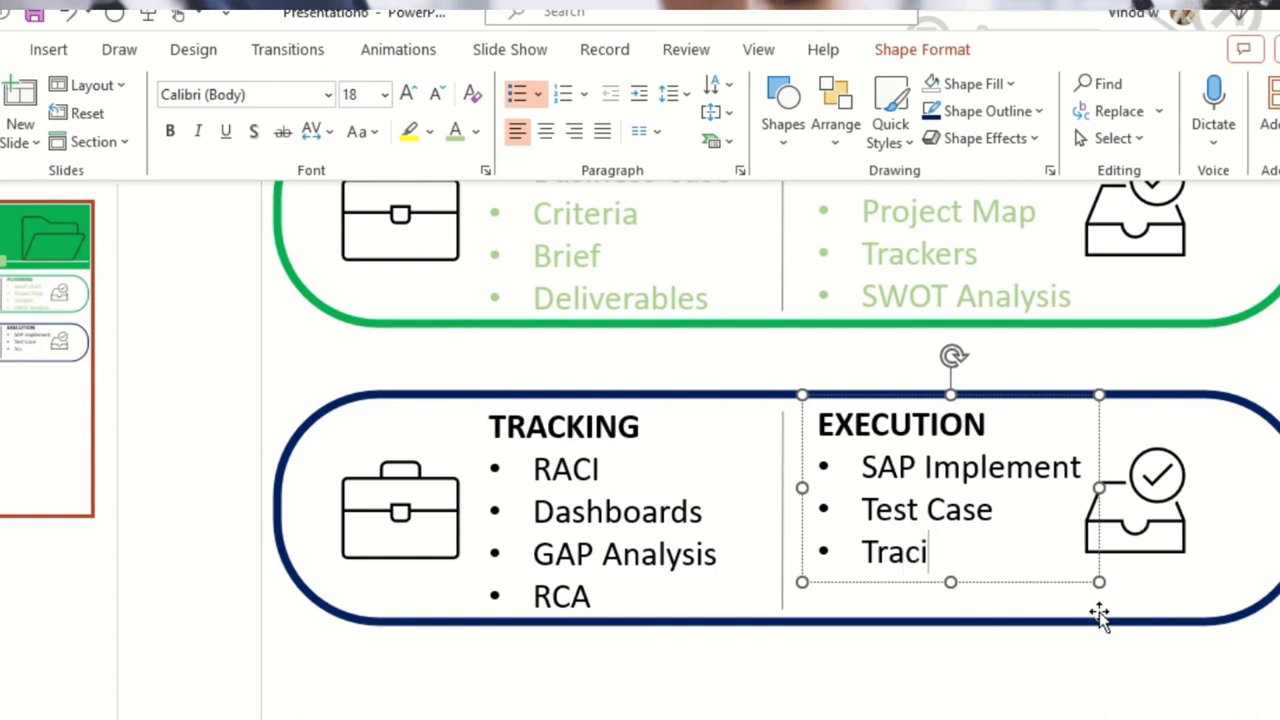
text(bility)
key(Return)
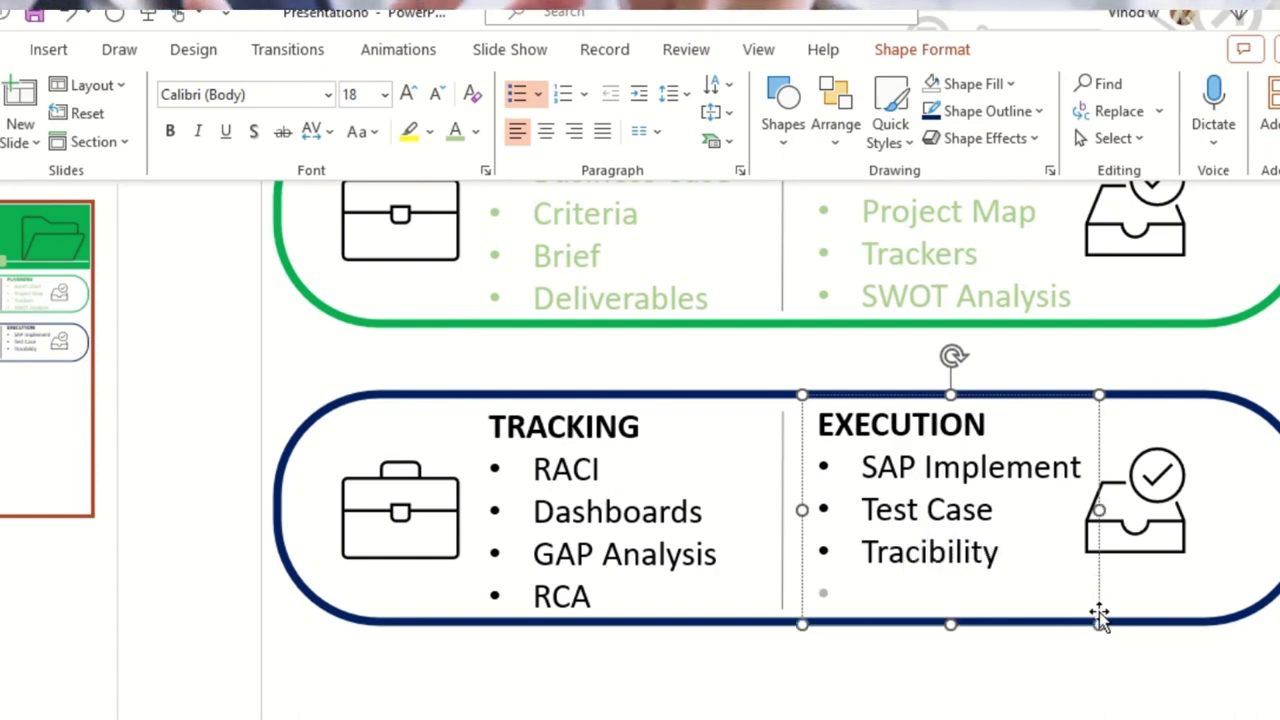
text(Tracke)
key(BackSpace)
key(BackSpace)
text(ckers)
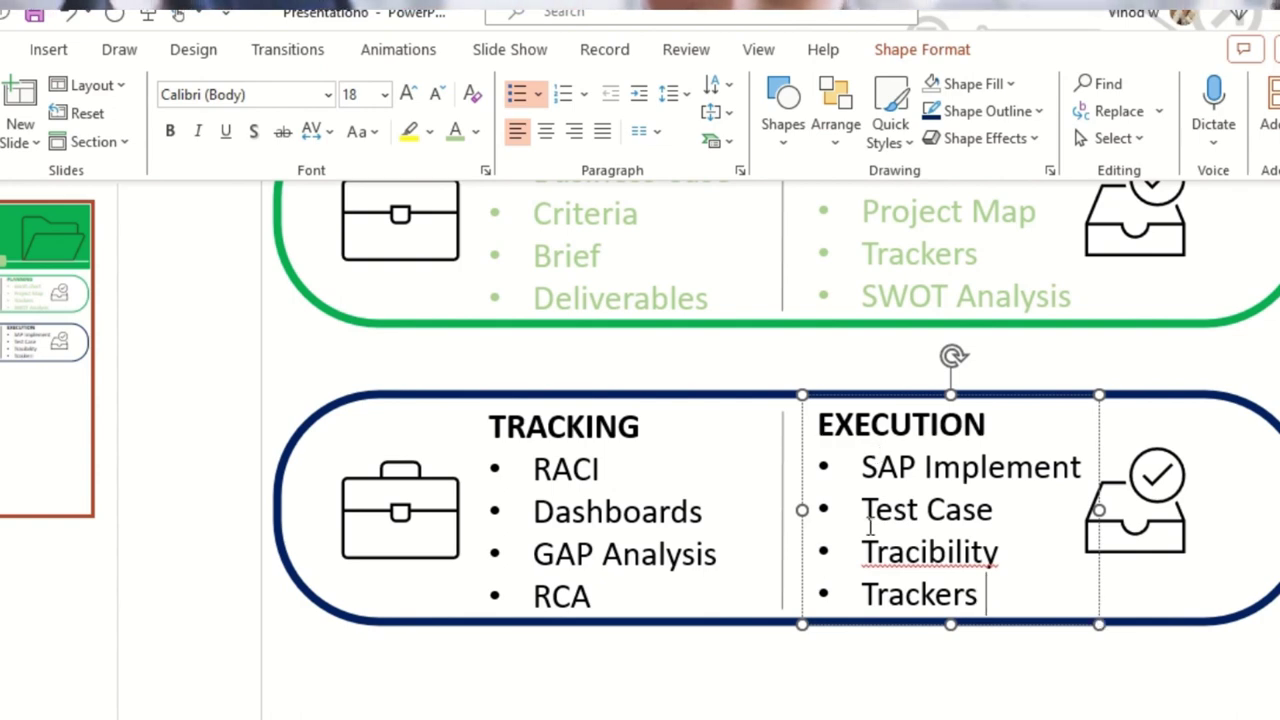
right_click(958, 542)
click(1030, 552)
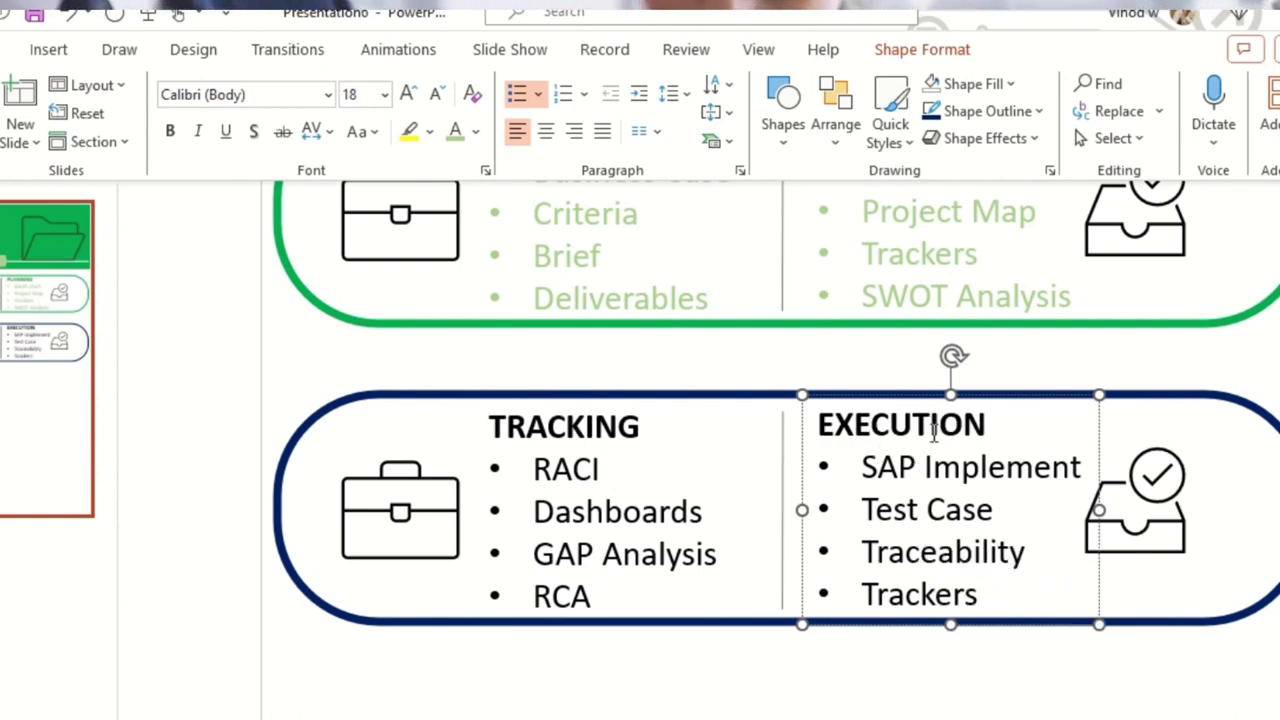
Select the EXECUTION and TRACKING headings and check their font colour options.
click(932, 428)
double_click(932, 428)
click(1170, 392)
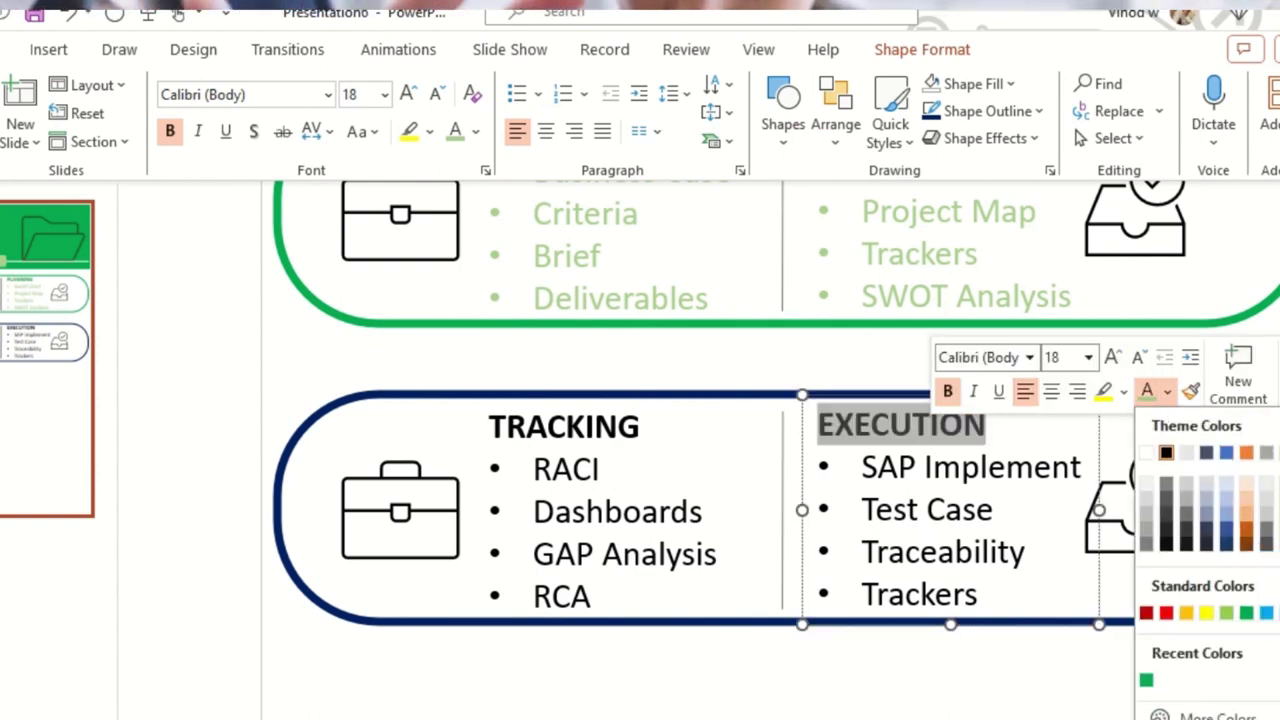
key(Escape)
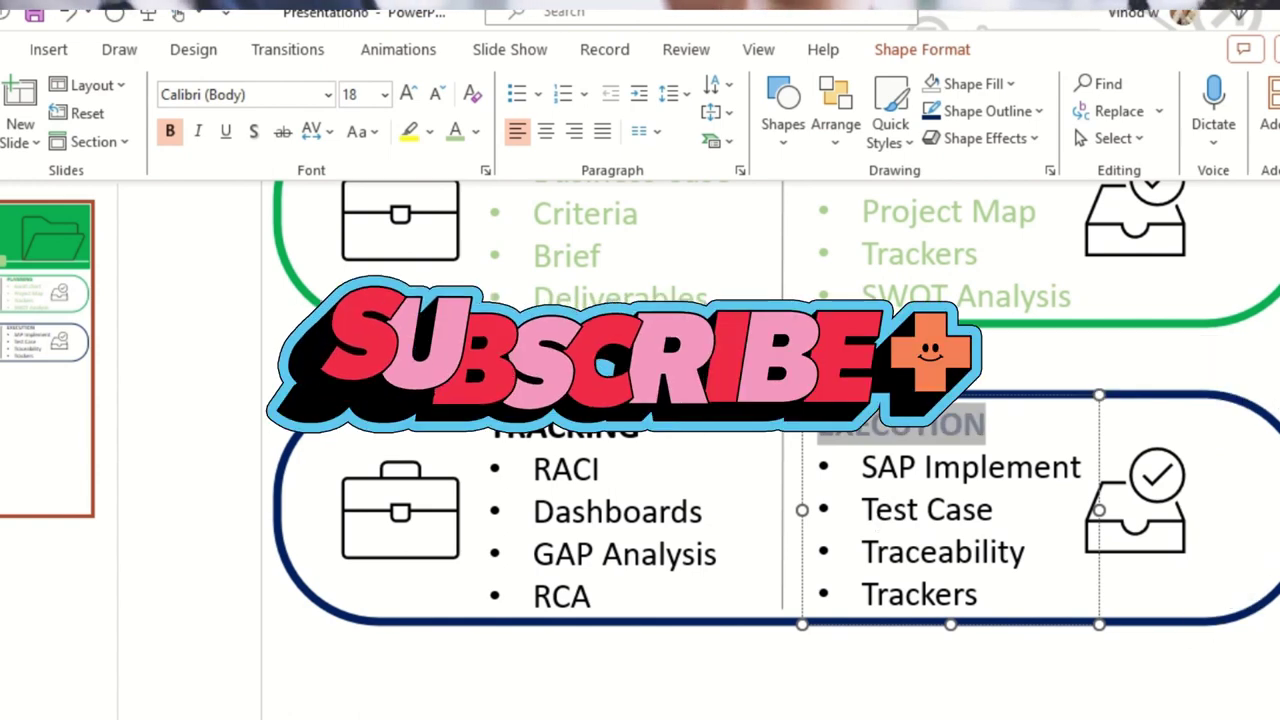
double_click(565, 430)
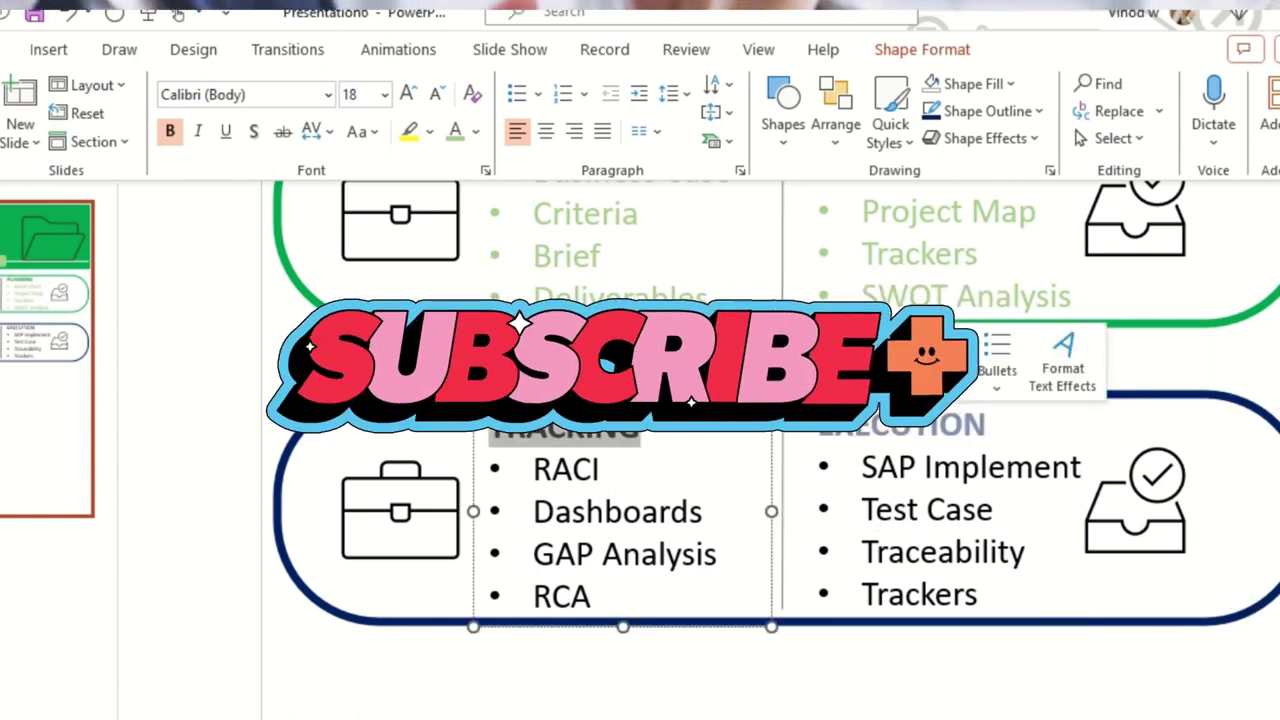
click(793, 378)
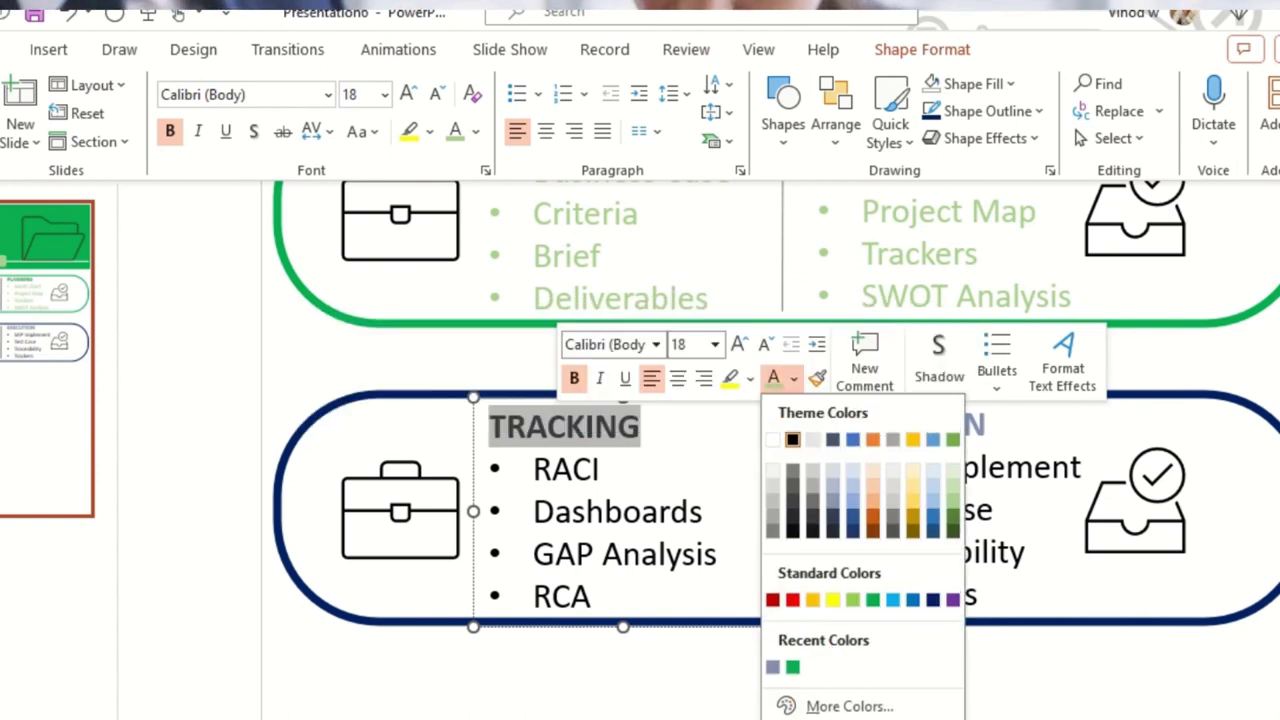
key(Escape)
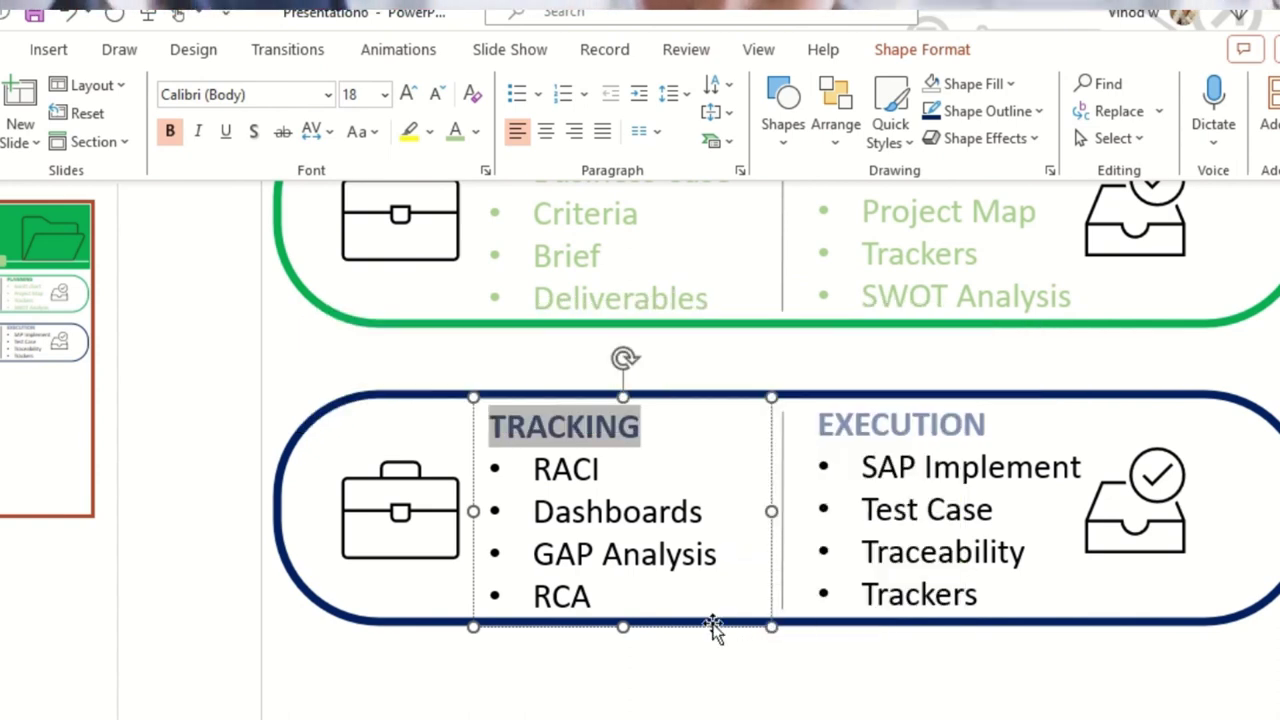
Give the TRACKING bullets EXECUTION's blue-grey colour using the Eyedropper.
drag(568, 468, 708, 595)
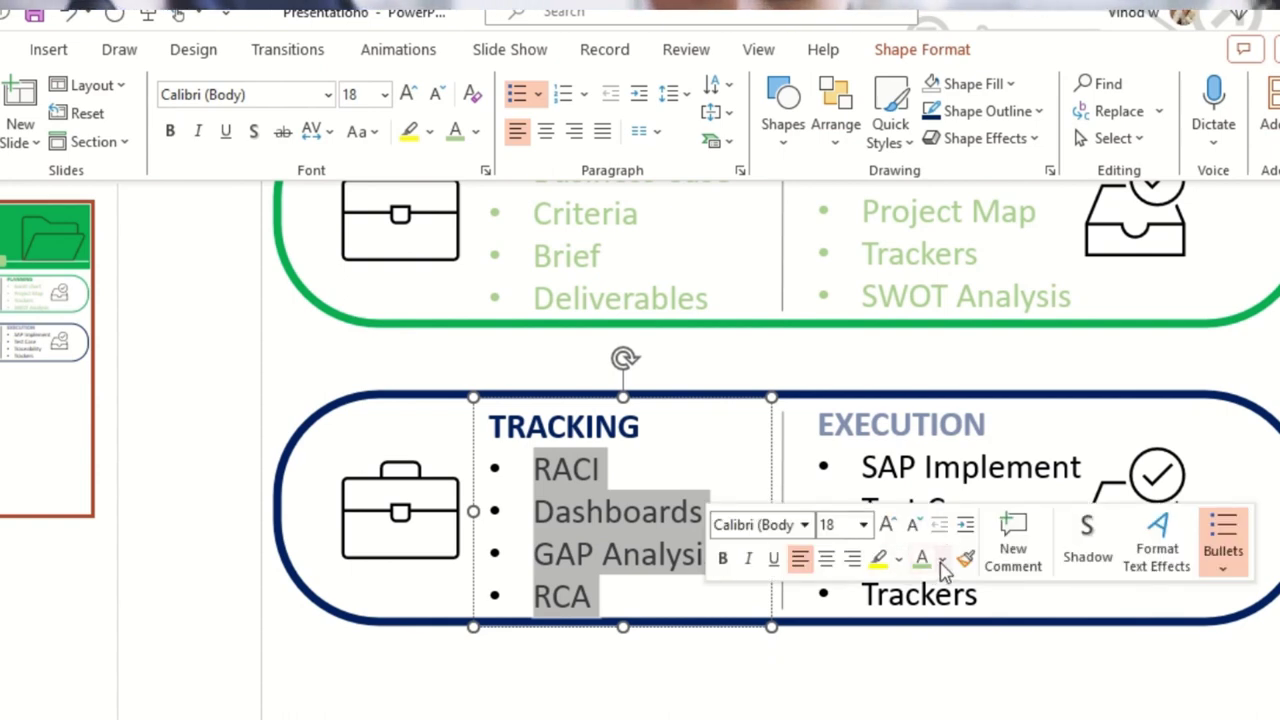
click(944, 568)
click(945, 525)
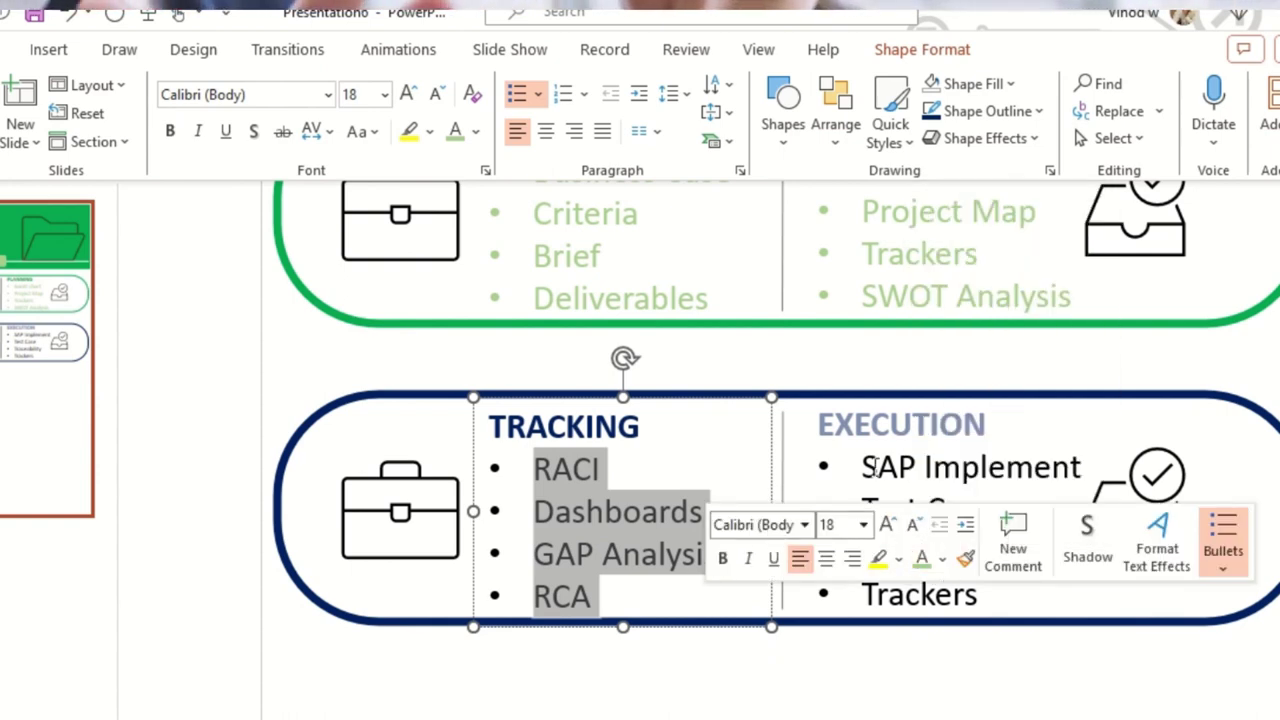
click(848, 424)
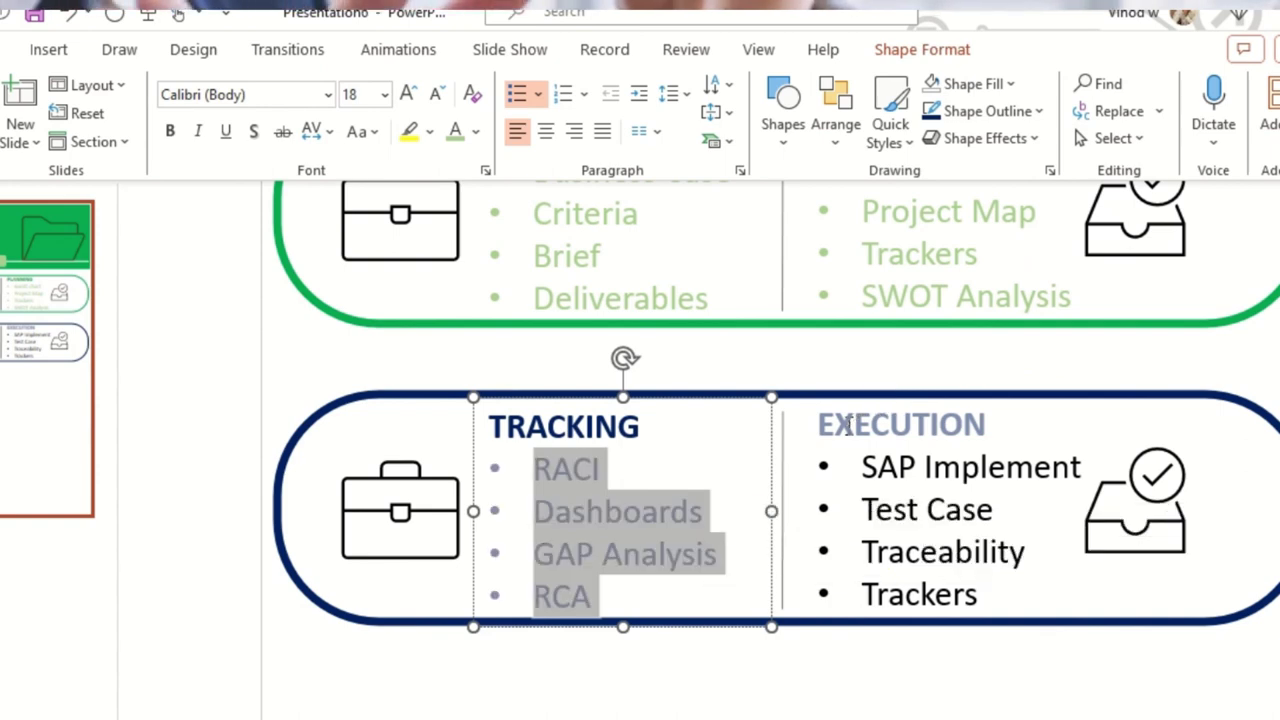
Toggle bold on the EXECUTION heading and bullets.
click(870, 510)
drag(600, 430, 693, 594)
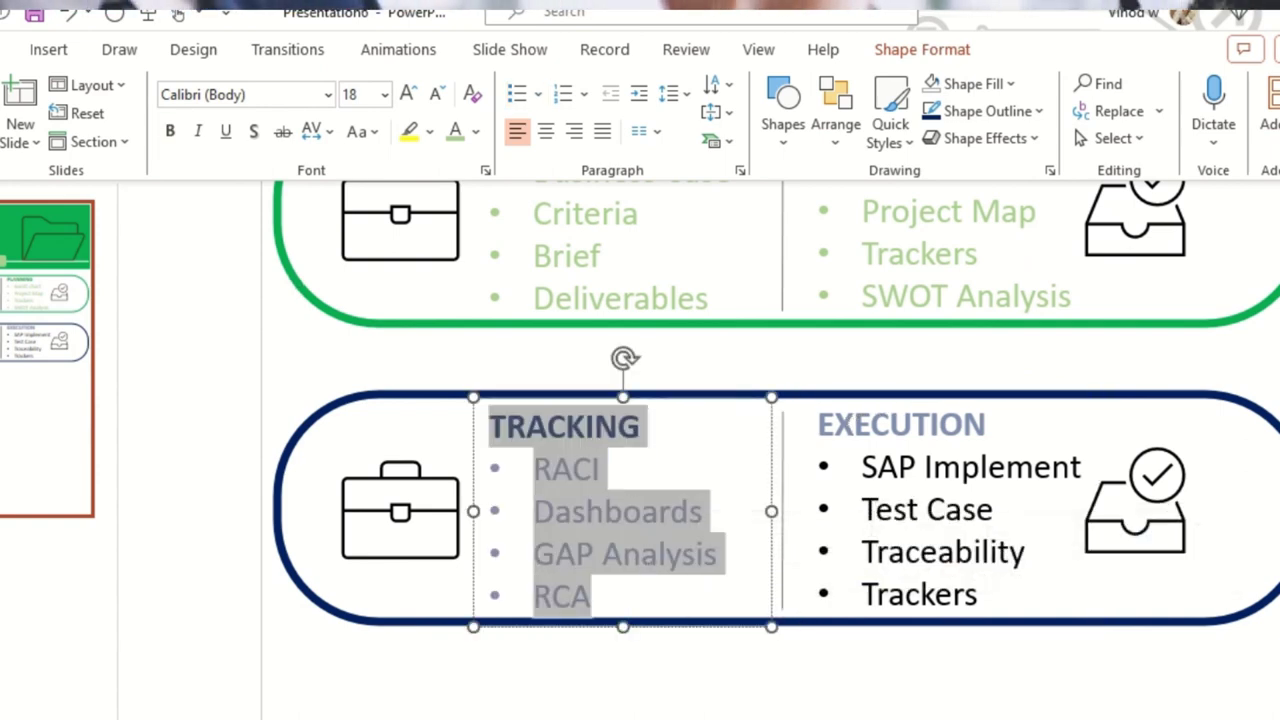
drag(820, 424, 988, 594)
key(ctrl+b)
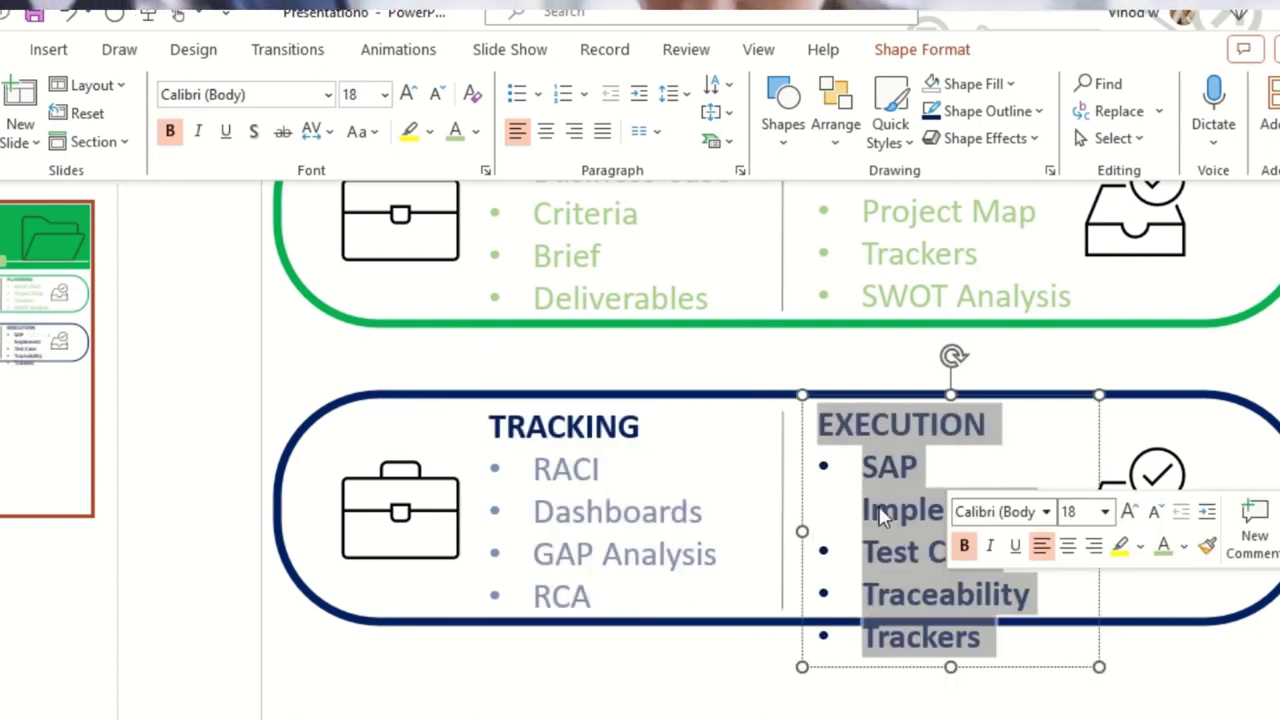
Copy the TRACKING bullet formatting onto the EXECUTION bullets SAP through Trackers.
click(870, 510)
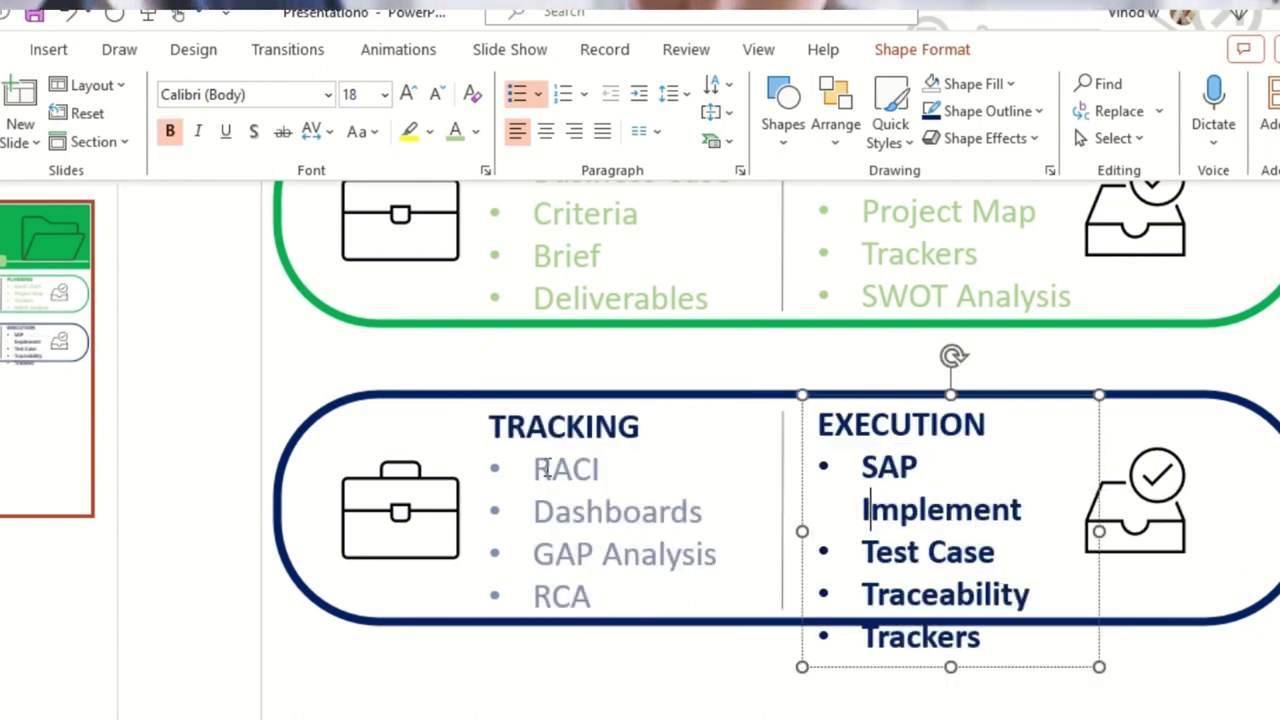
drag(547, 470, 690, 614)
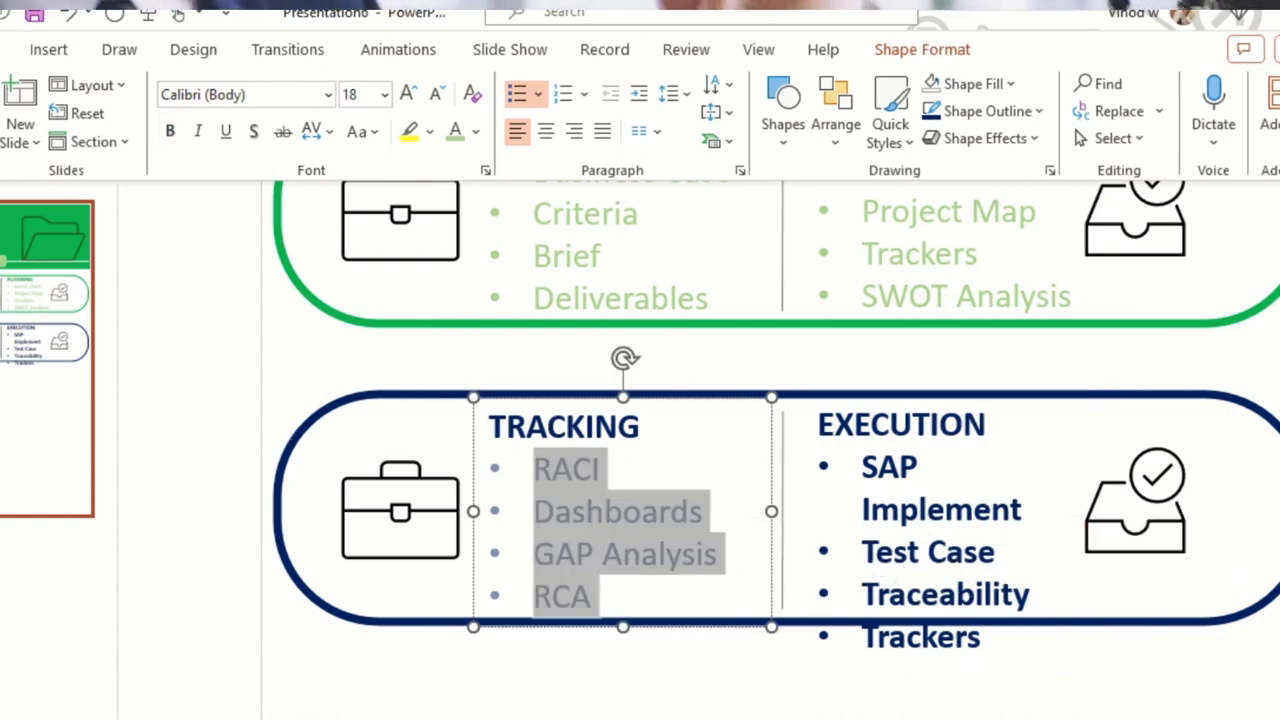
drag(862, 462, 1005, 650)
click(933, 688)
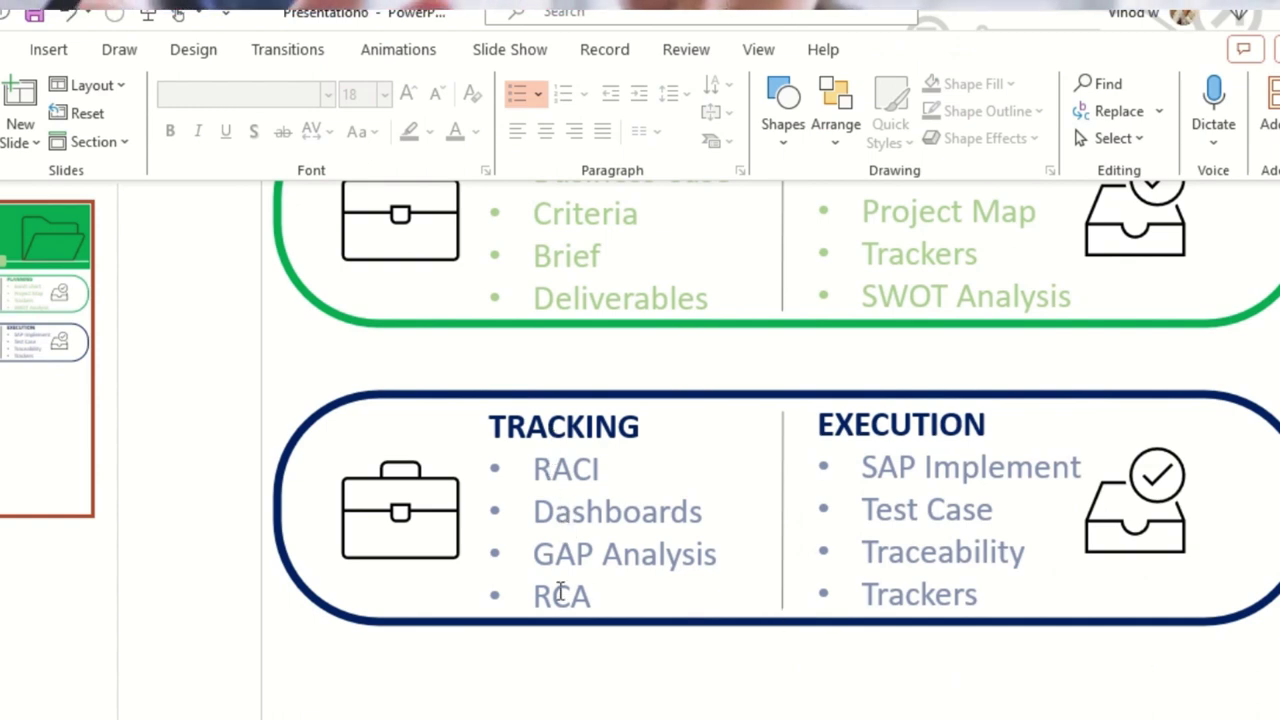
Delete the briefcase icon from TRACKING and the inbox icon from EXECUTION.
scroll(848, 557, up, 1)
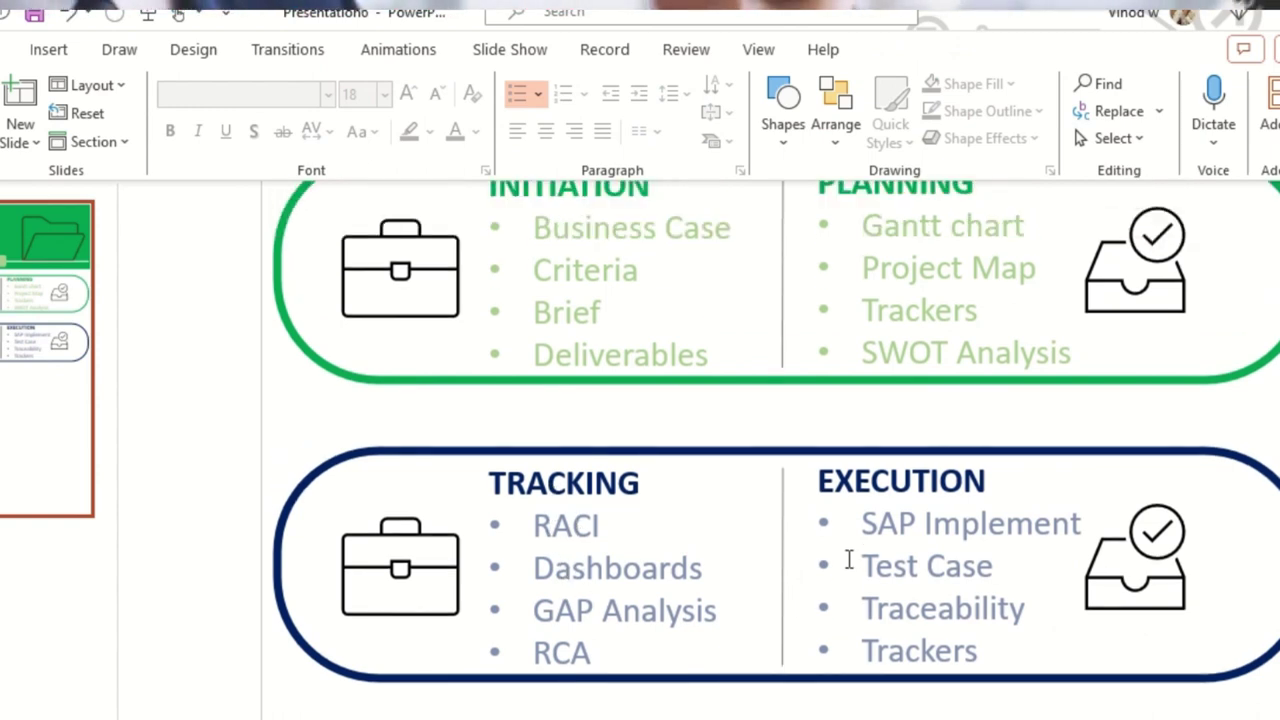
click(416, 560)
key(Delete)
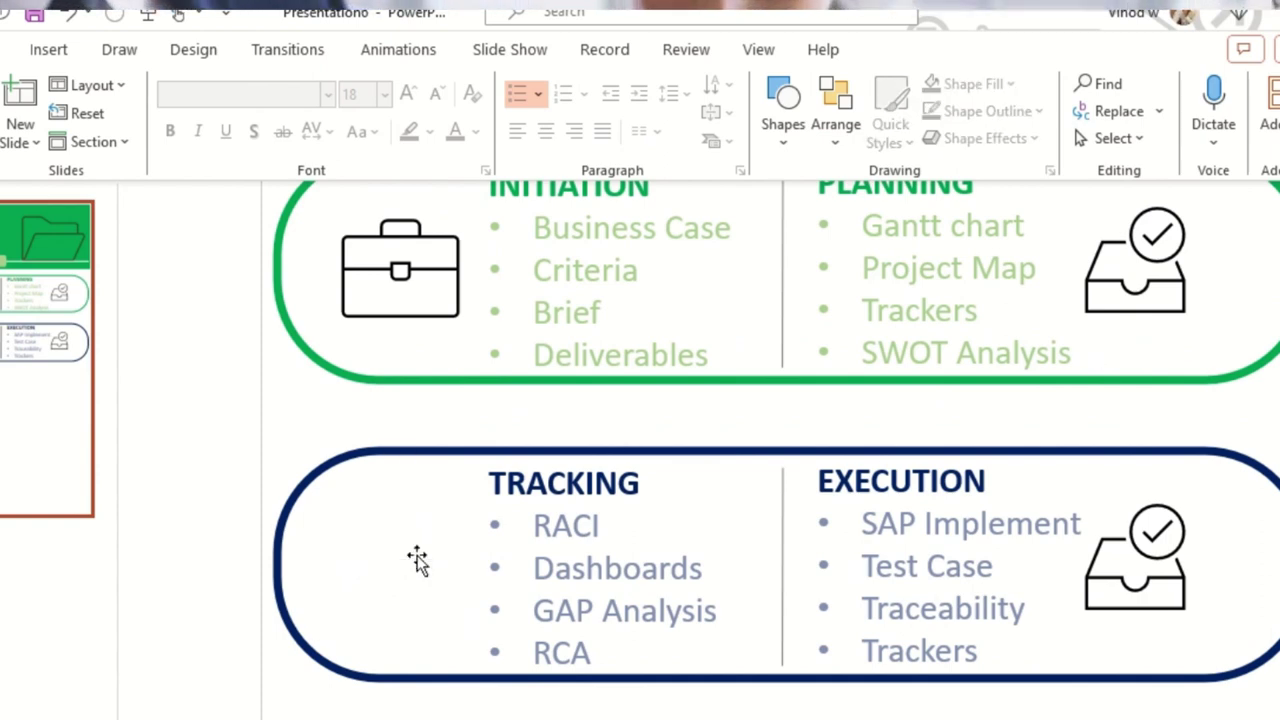
click(1098, 568)
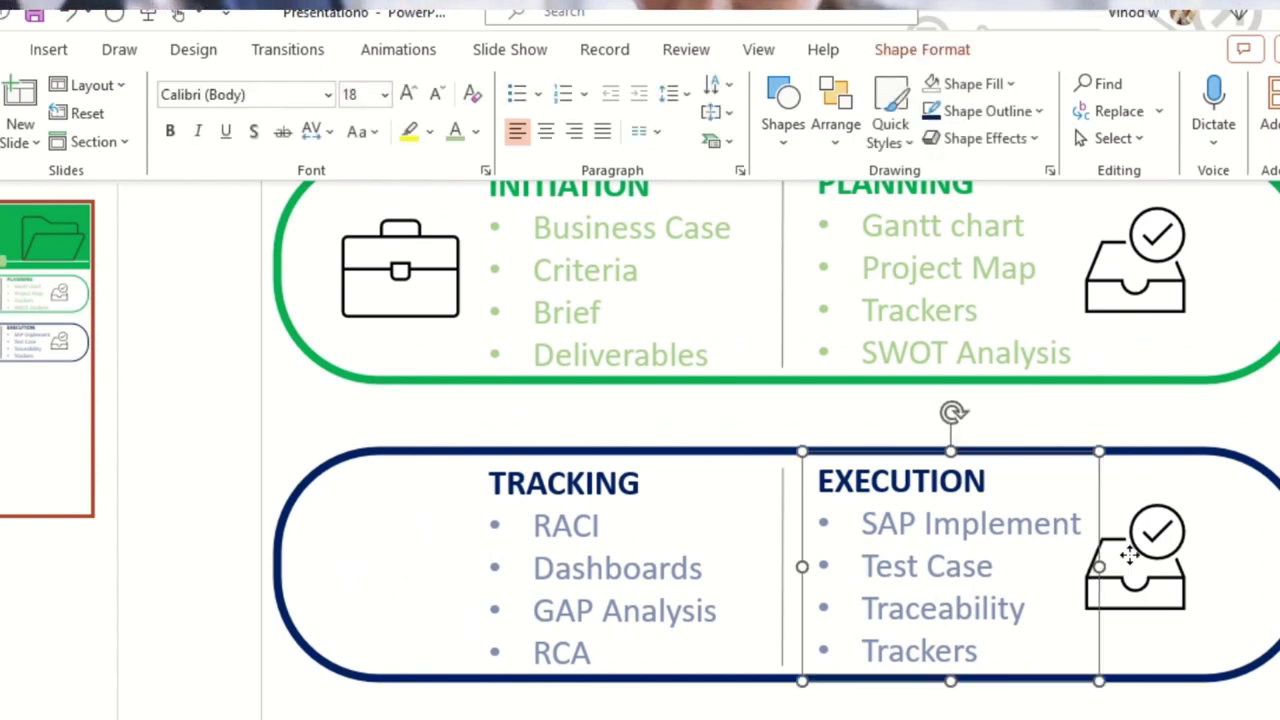
click(1130, 562)
key(Delete)
Place the discussion icon in TRACKING and an enlarged people-at-table icon in EXECUTION.
scroll(528, 566, down, 2)
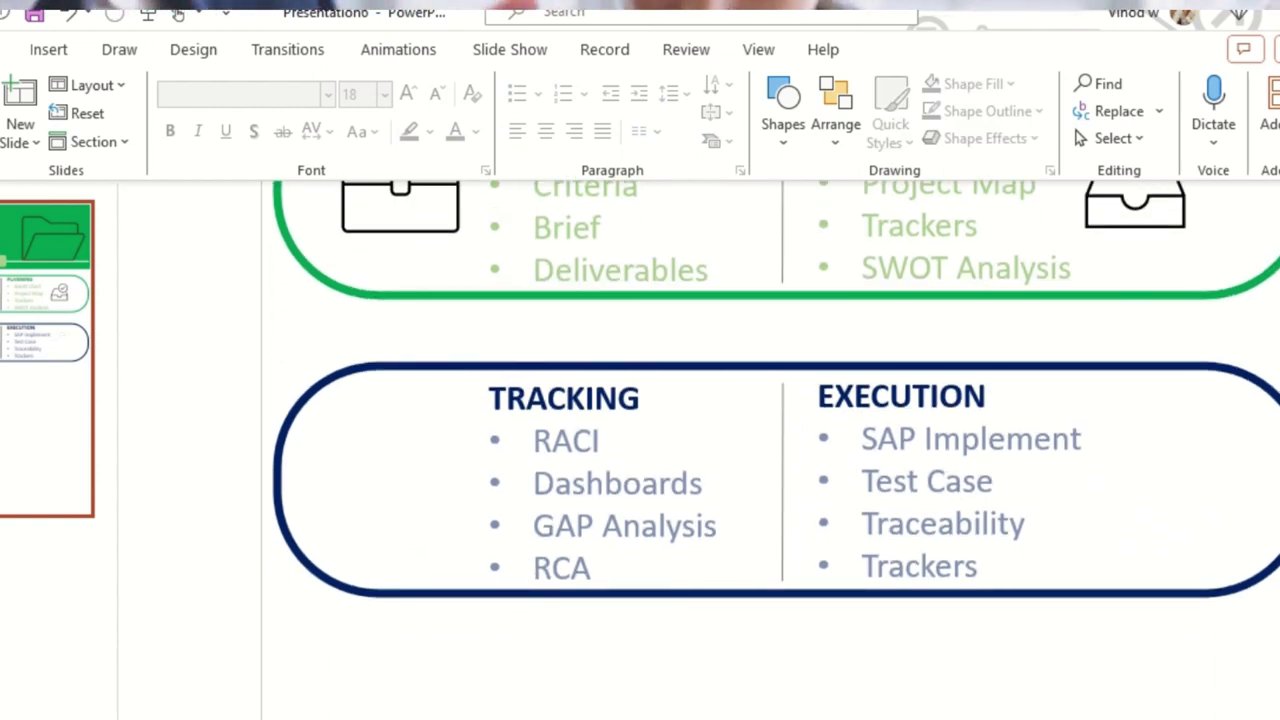
drag(466, 711, 422, 447)
drag(400, 712, 1156, 462)
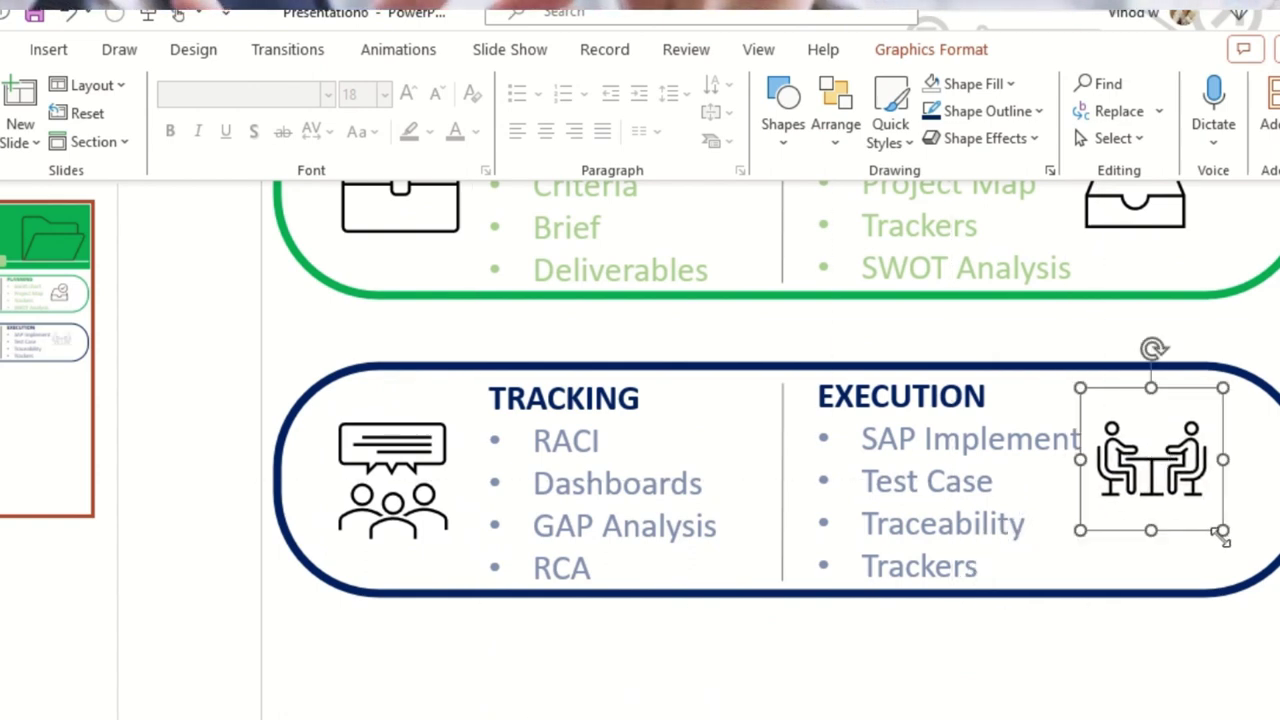
drag(1226, 531, 1230, 560)
key(Escape)
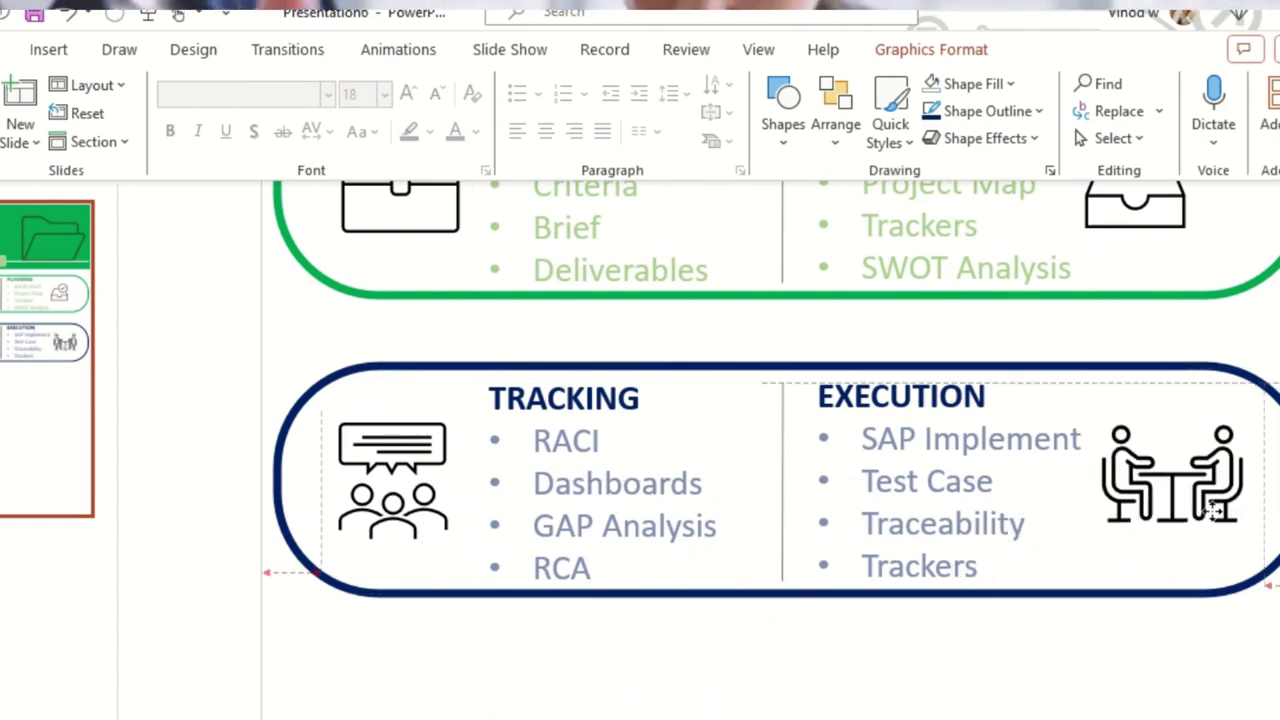
click(1212, 522)
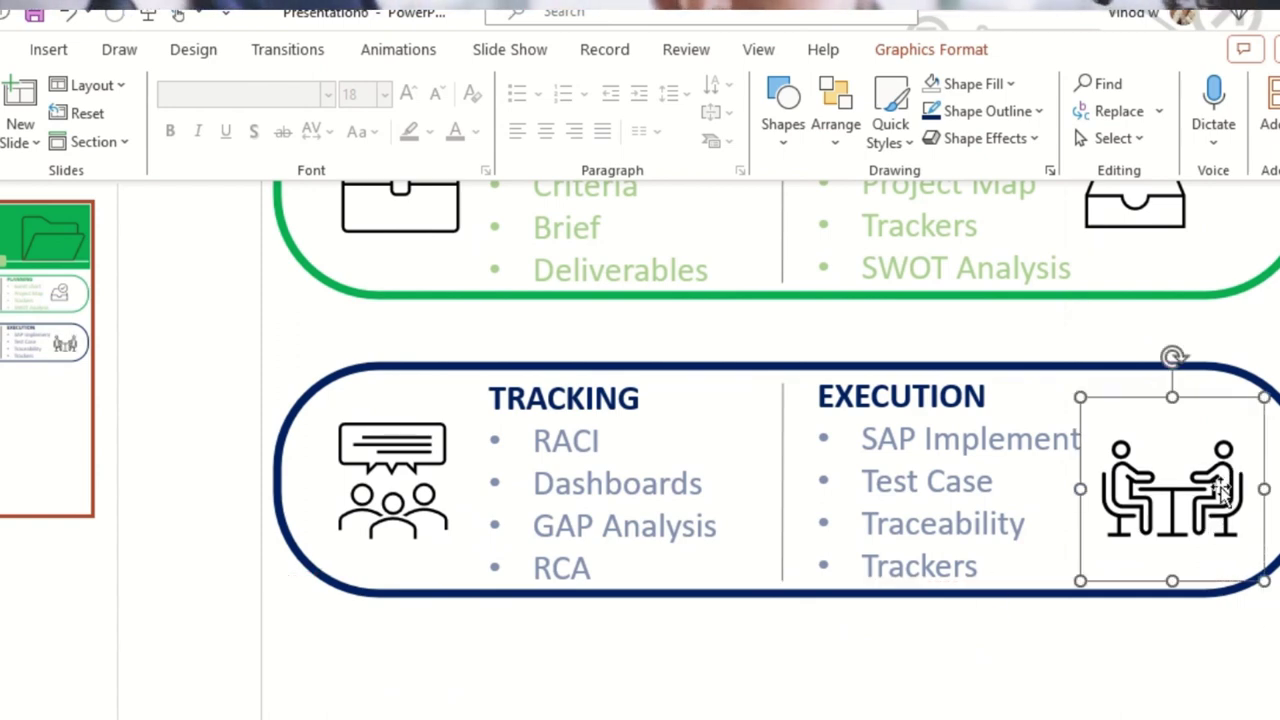
Move the leftover spare icons further down the slide.
scroll(817, 689, down, 5)
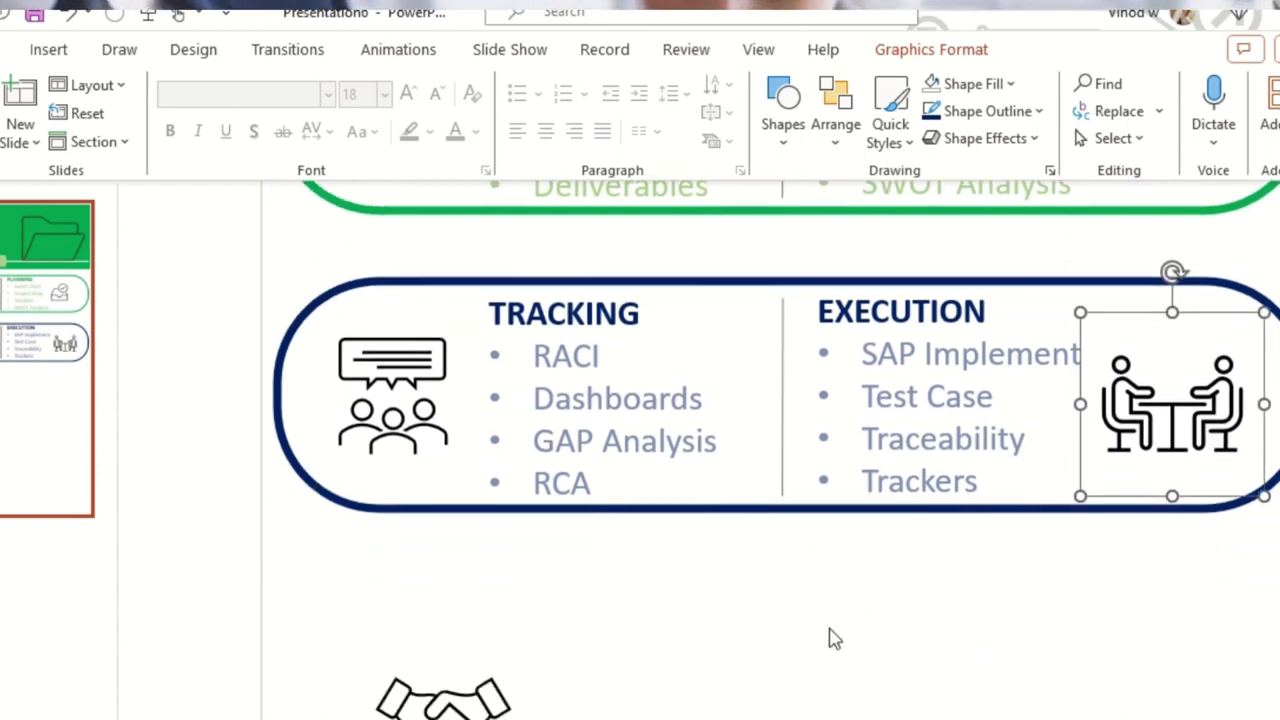
drag(363, 451, 930, 715)
scroll(672, 558, down, 2)
key(Left)
key(Left)
key(Left)
key(Down)
key(Down)
key(Down)
key(Down)
key(Down)
key(Down)
key(Down)
key(Down)
key(Down)
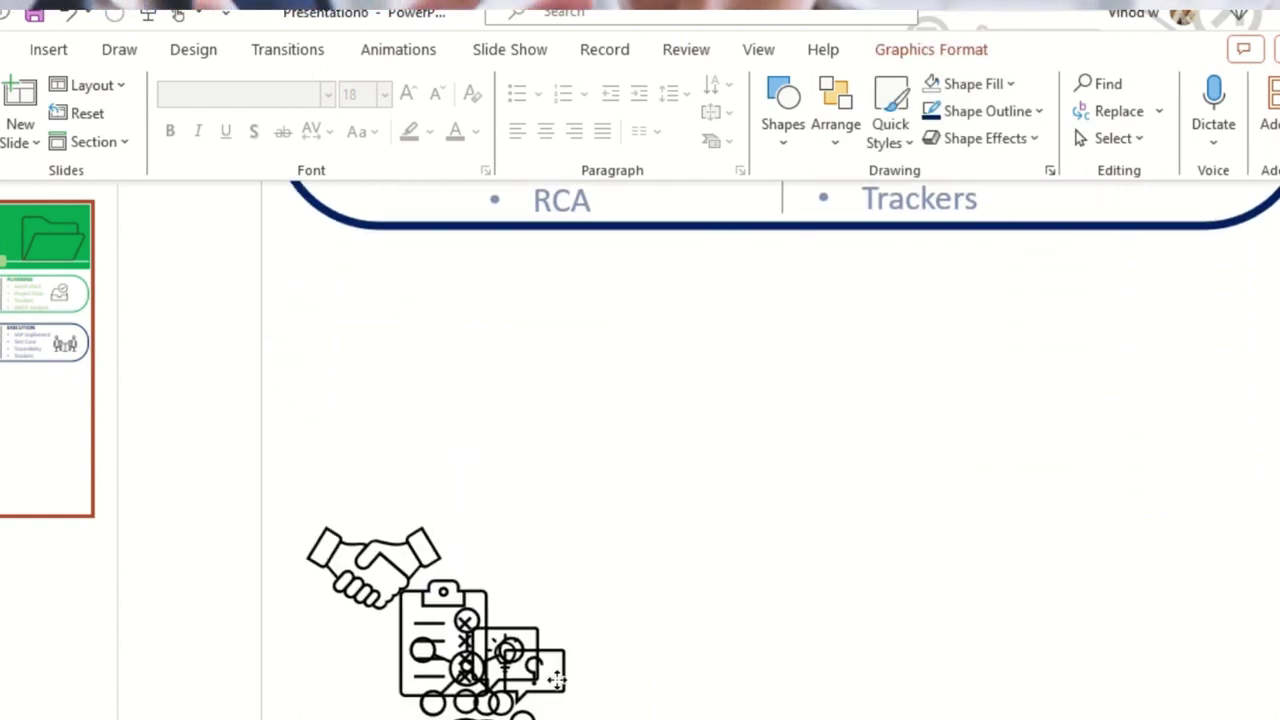
scroll(700, 667, up, 6)
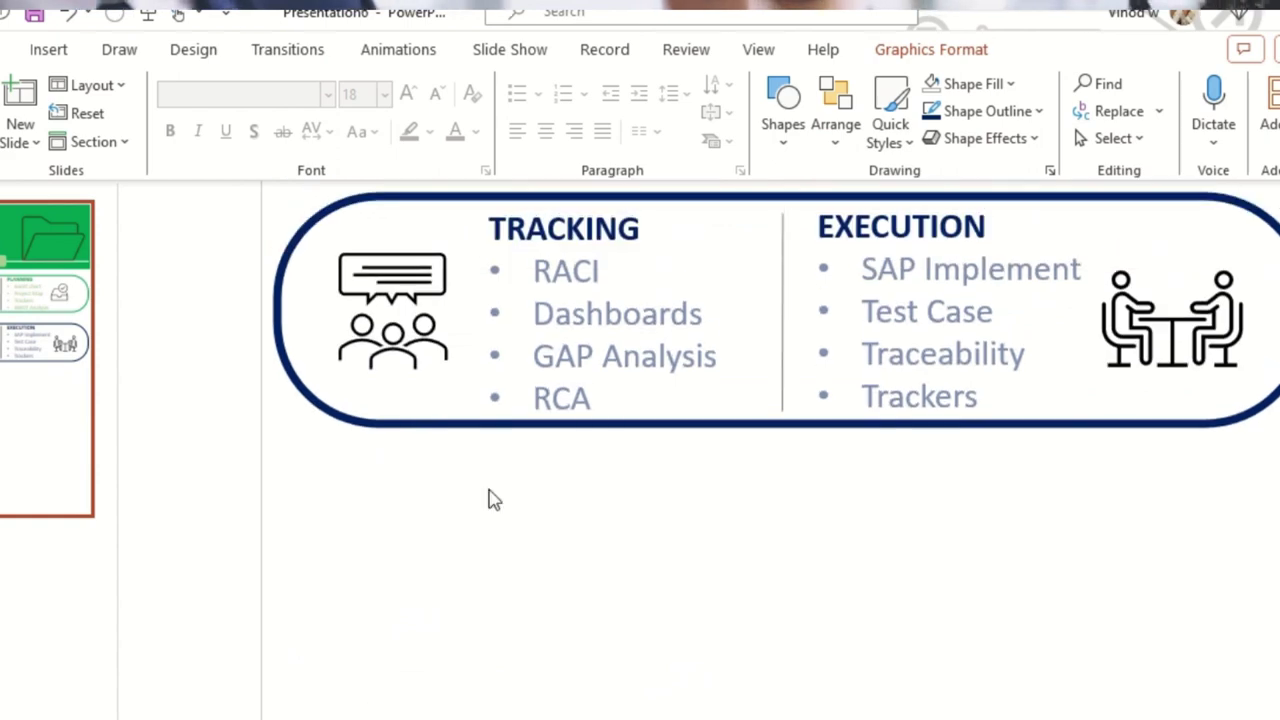
Duplicate the TRACKING/EXECUTION pill group below the original.
drag(243, 223, 1279, 719)
drag(700, 300, 700, 597)
scroll(1159, 621, down, 3)
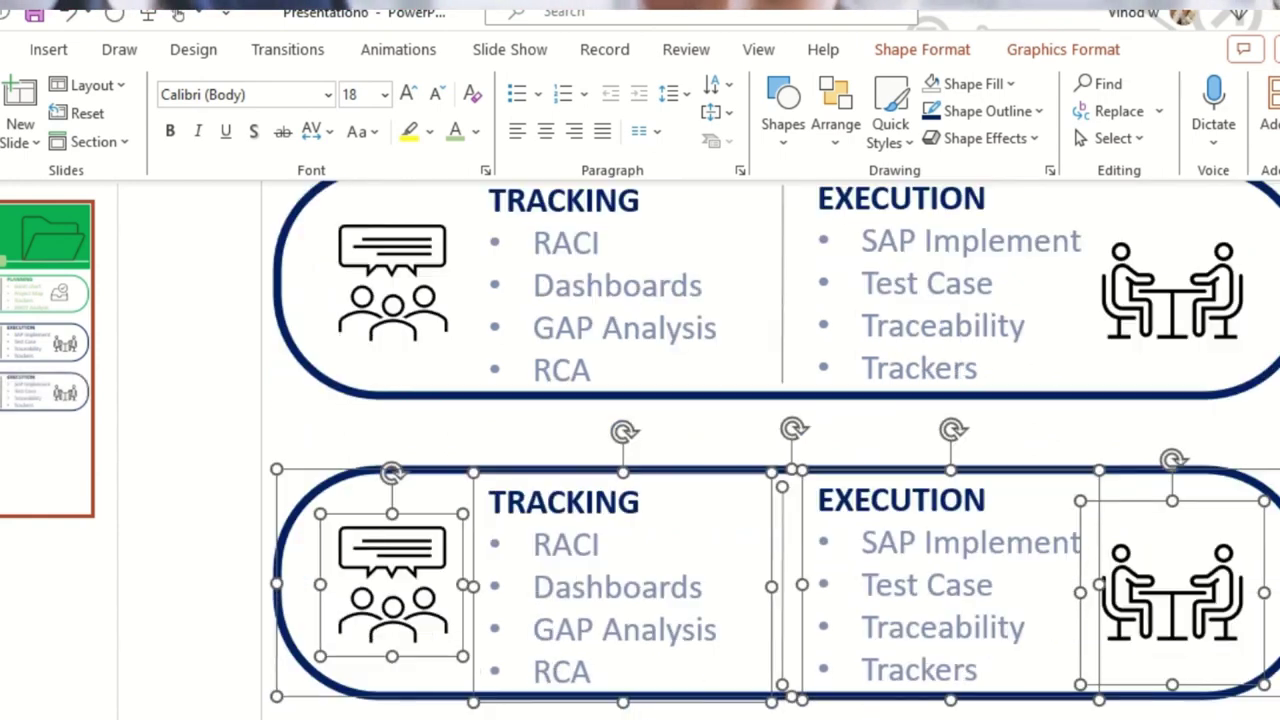
click(1019, 671)
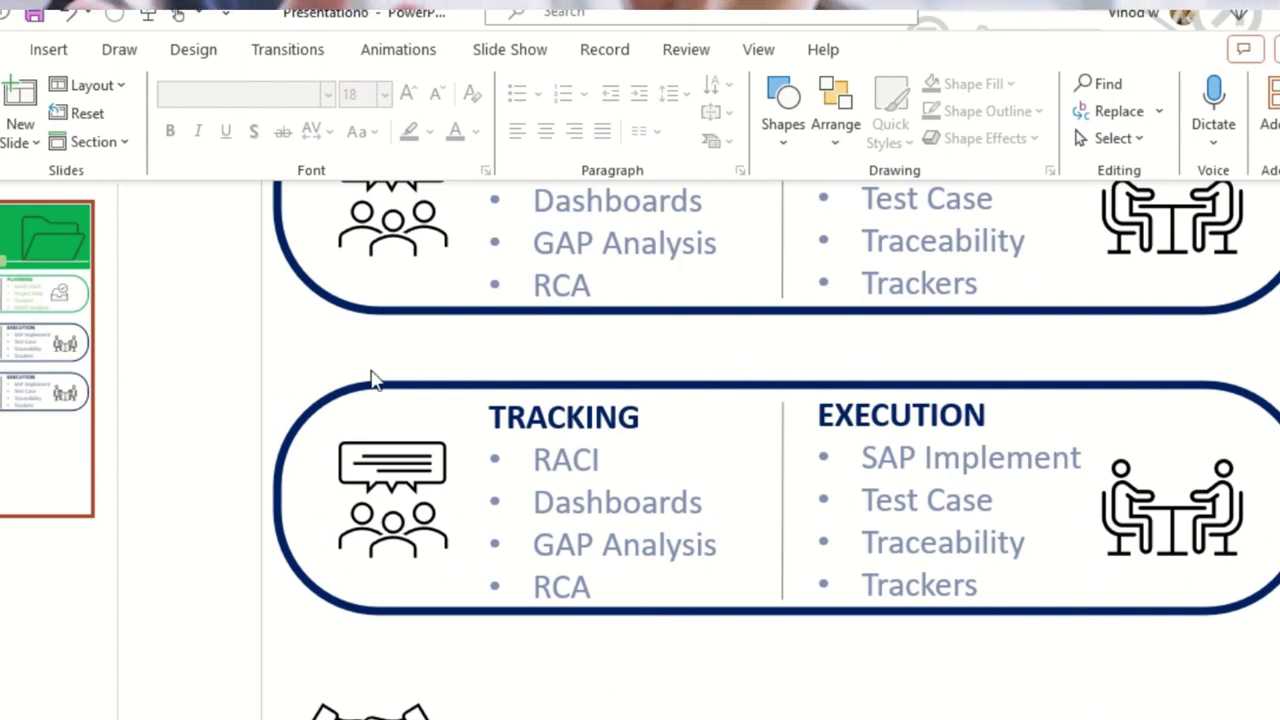
Retitle the copy's left heading from TRACKING to COMMUNICATION.
double_click(566, 417)
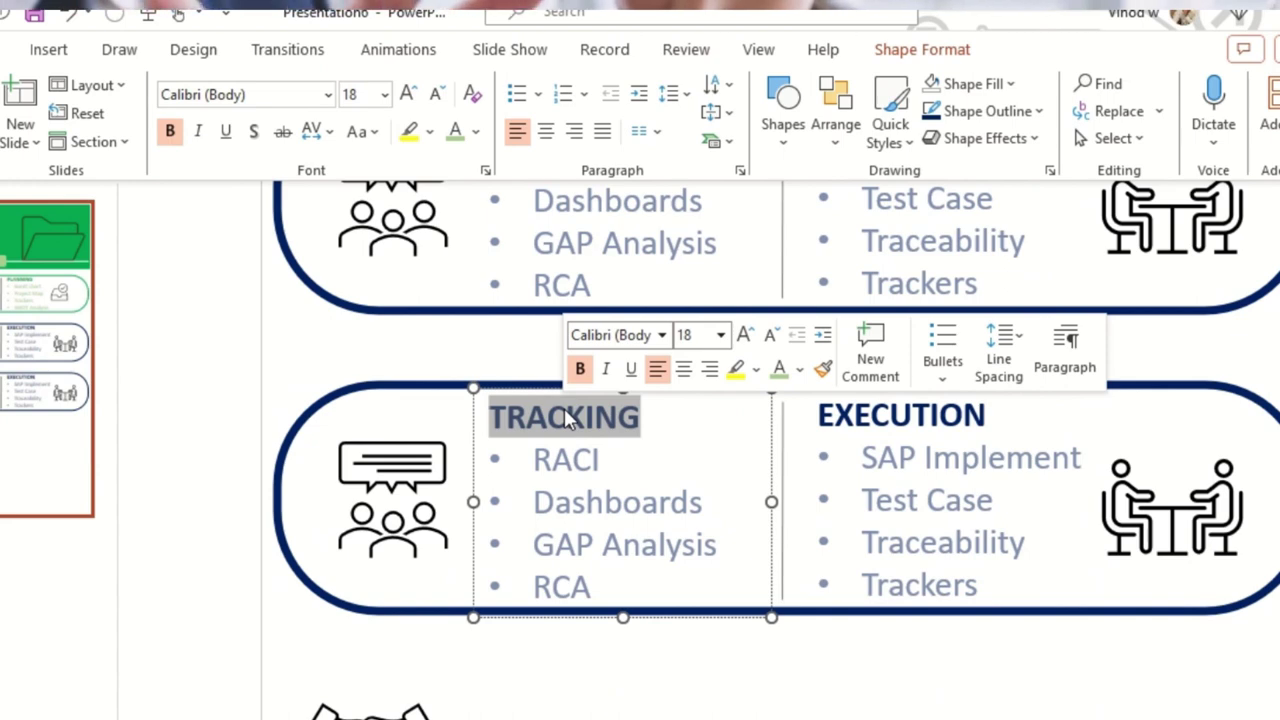
click(702, 505)
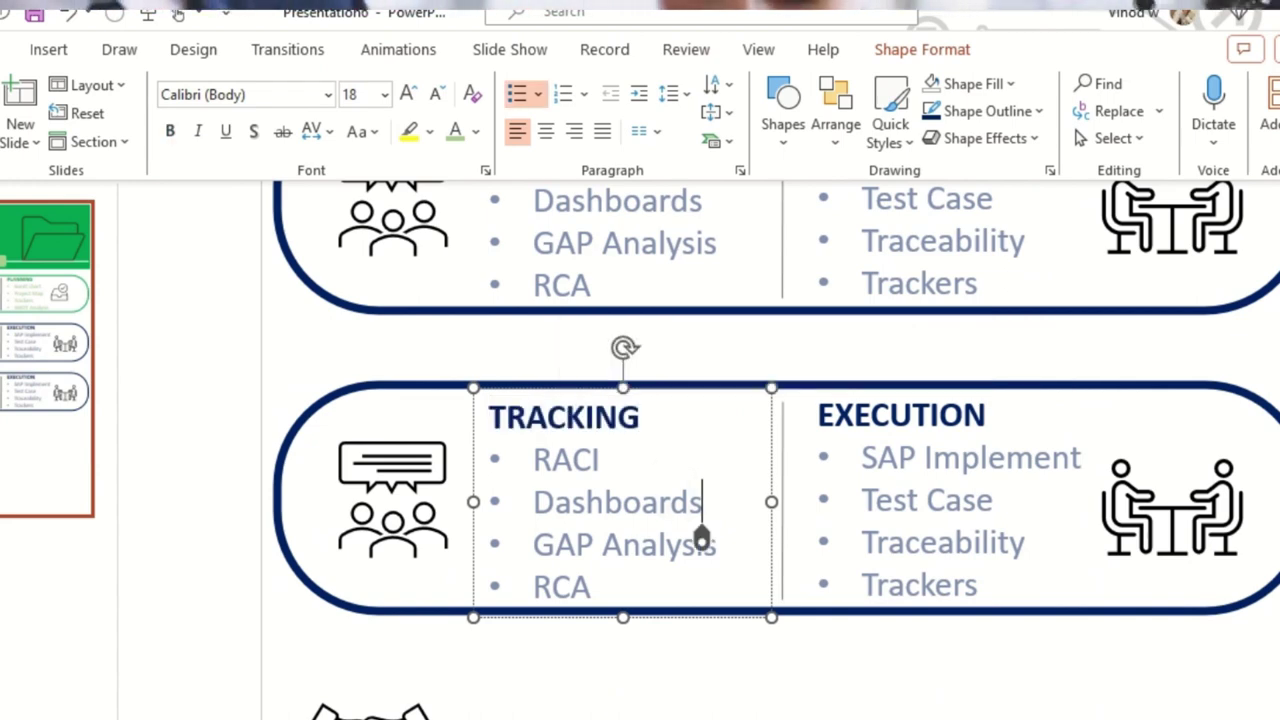
click(580, 420)
double_click(580, 420)
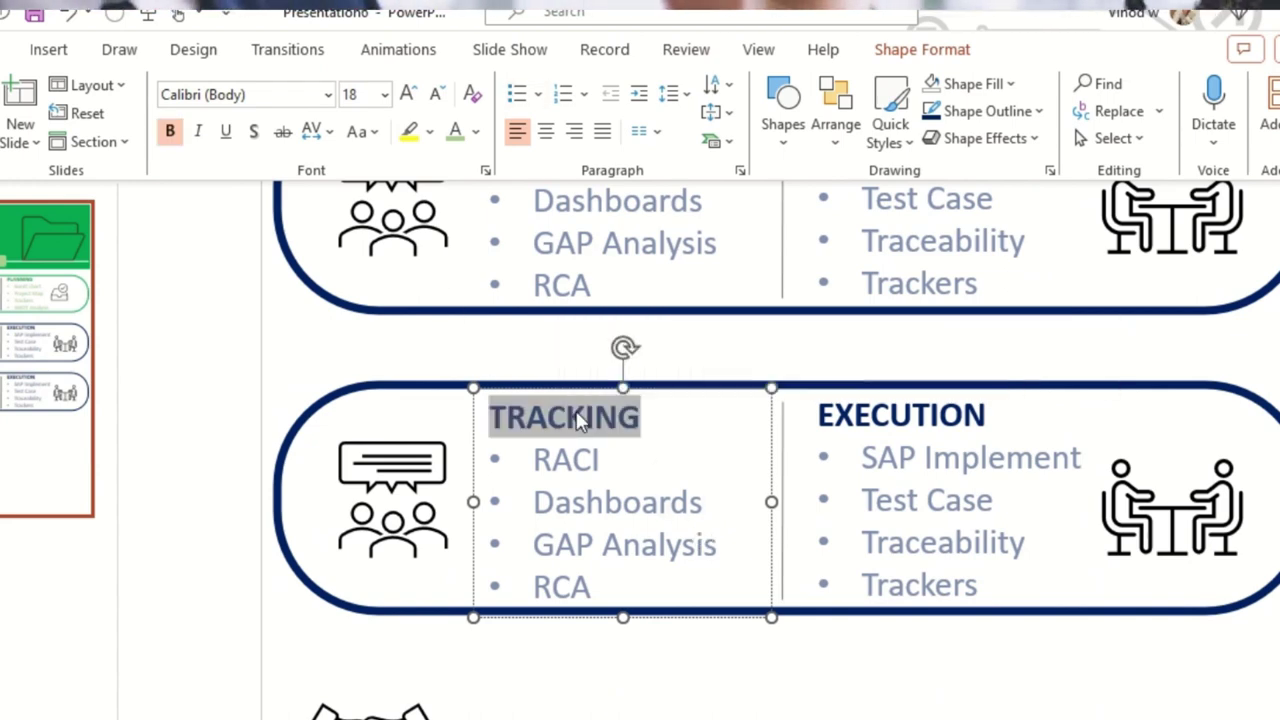
text(C)
click(702, 505)
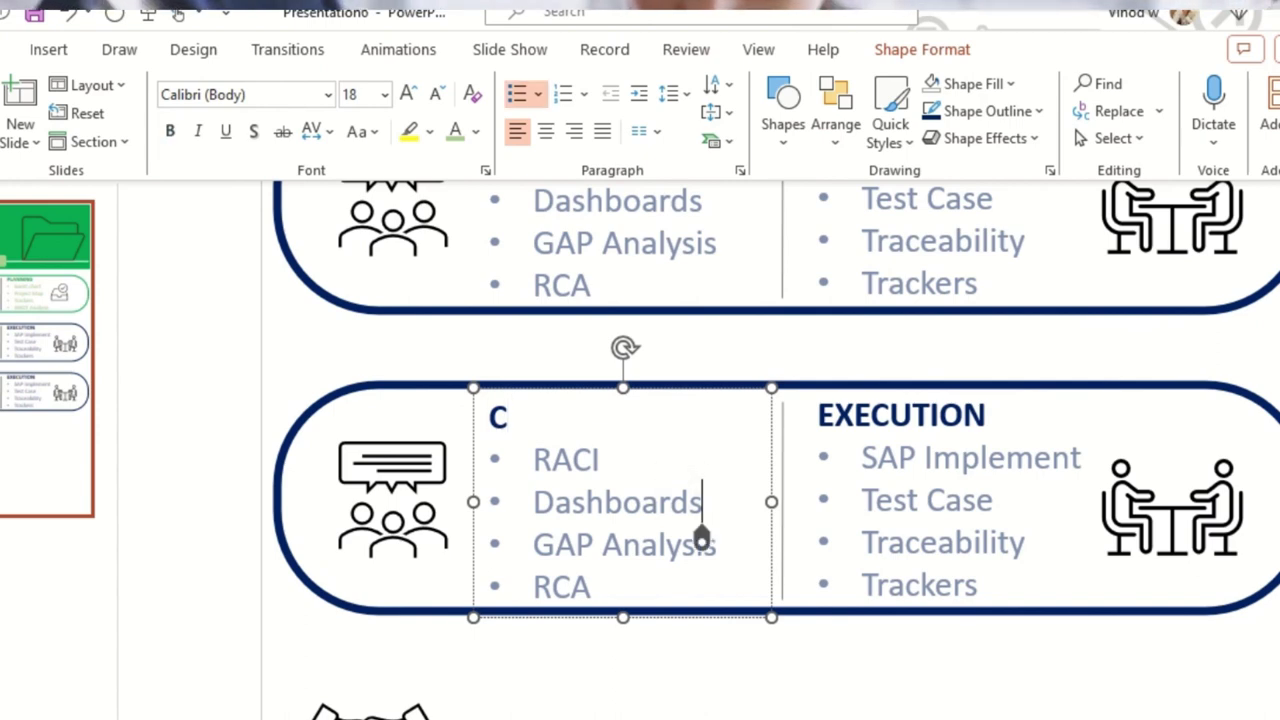
text(OMM)
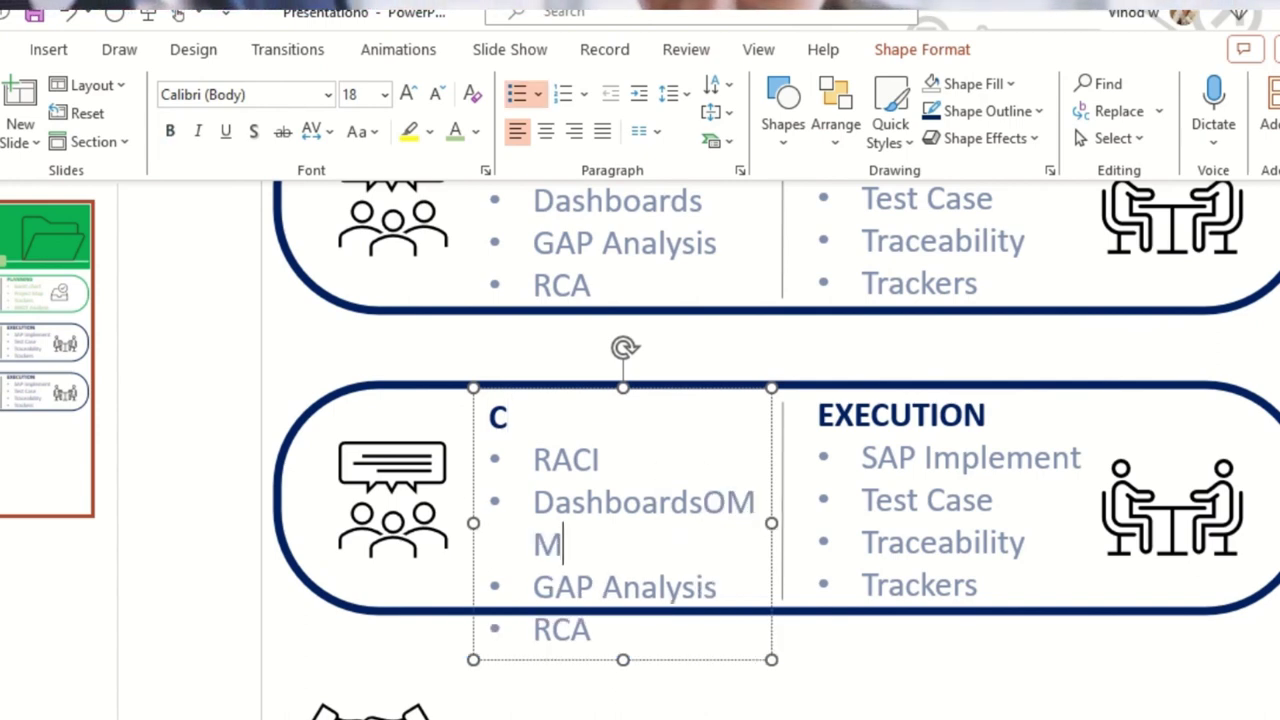
click(531, 420)
right_click(507, 452)
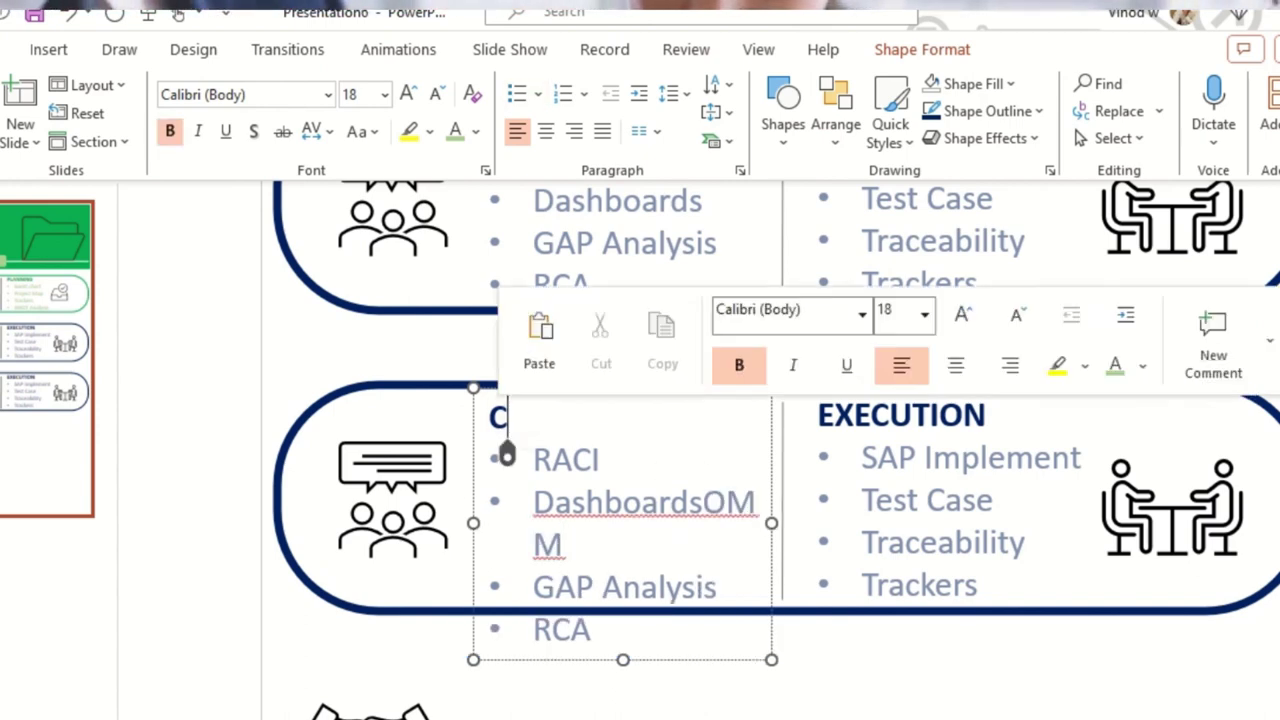
text(OMMUC)
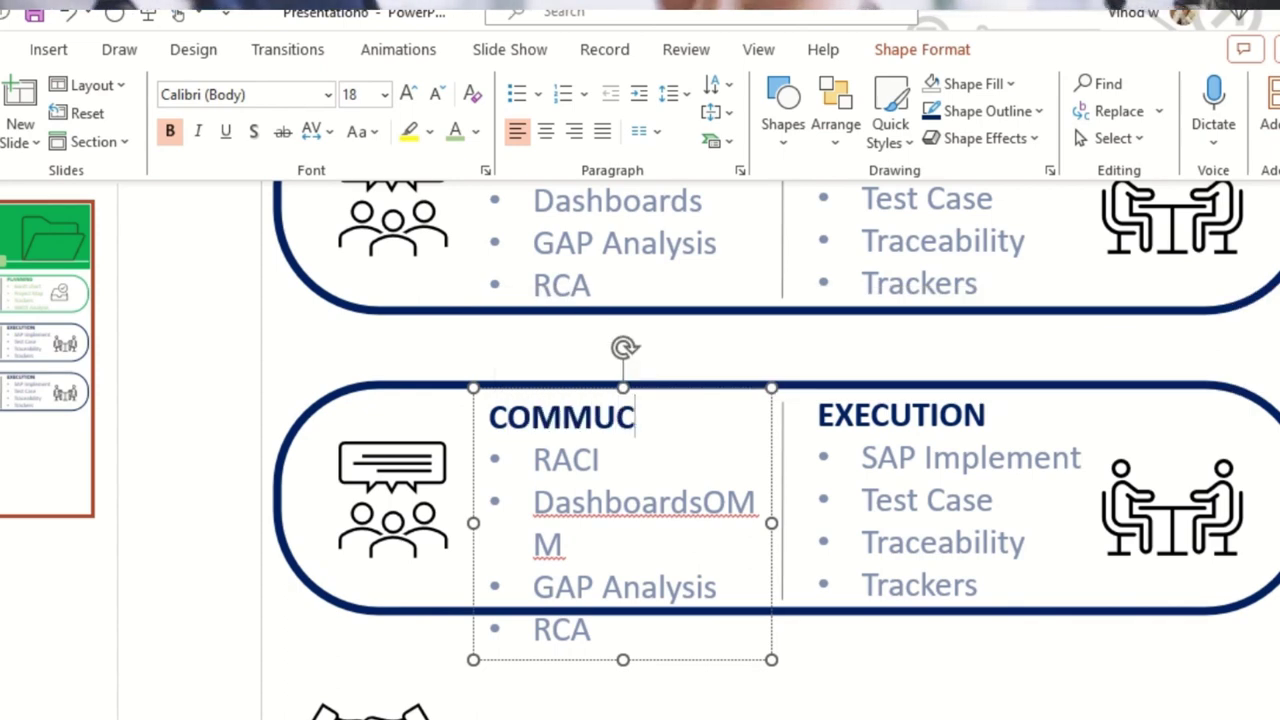
key(BackSpace)
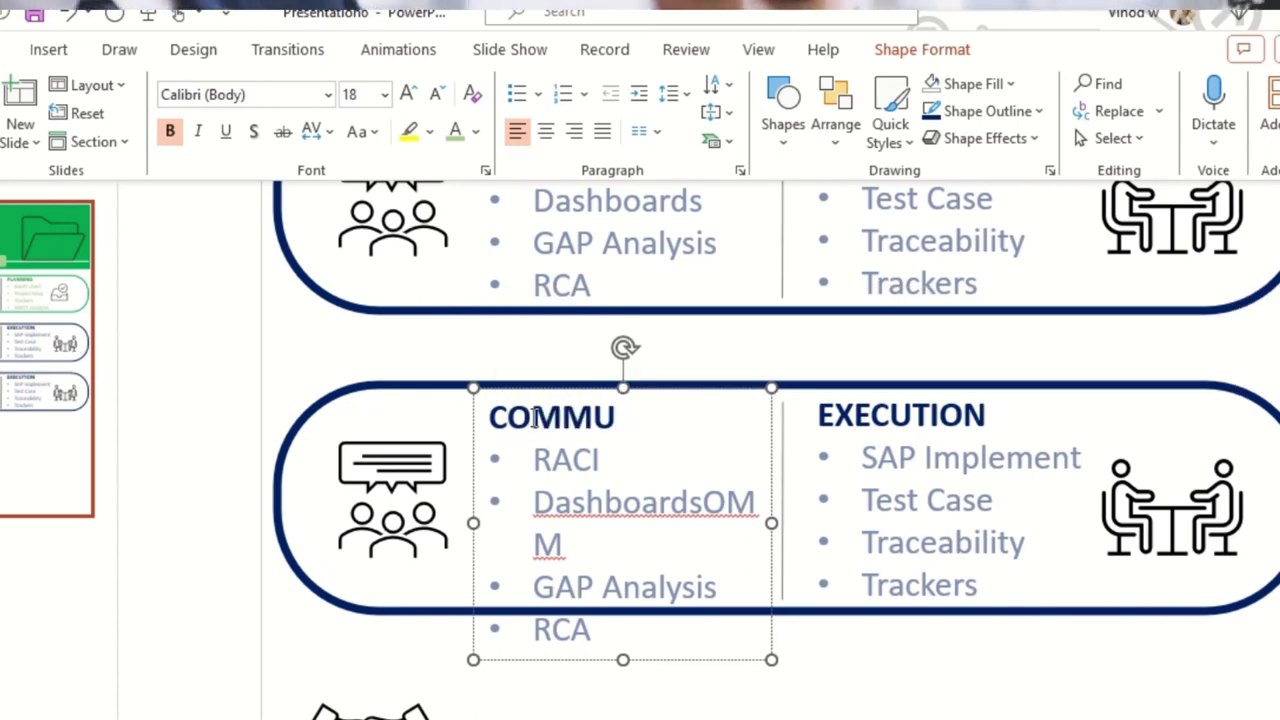
text(NICATION)
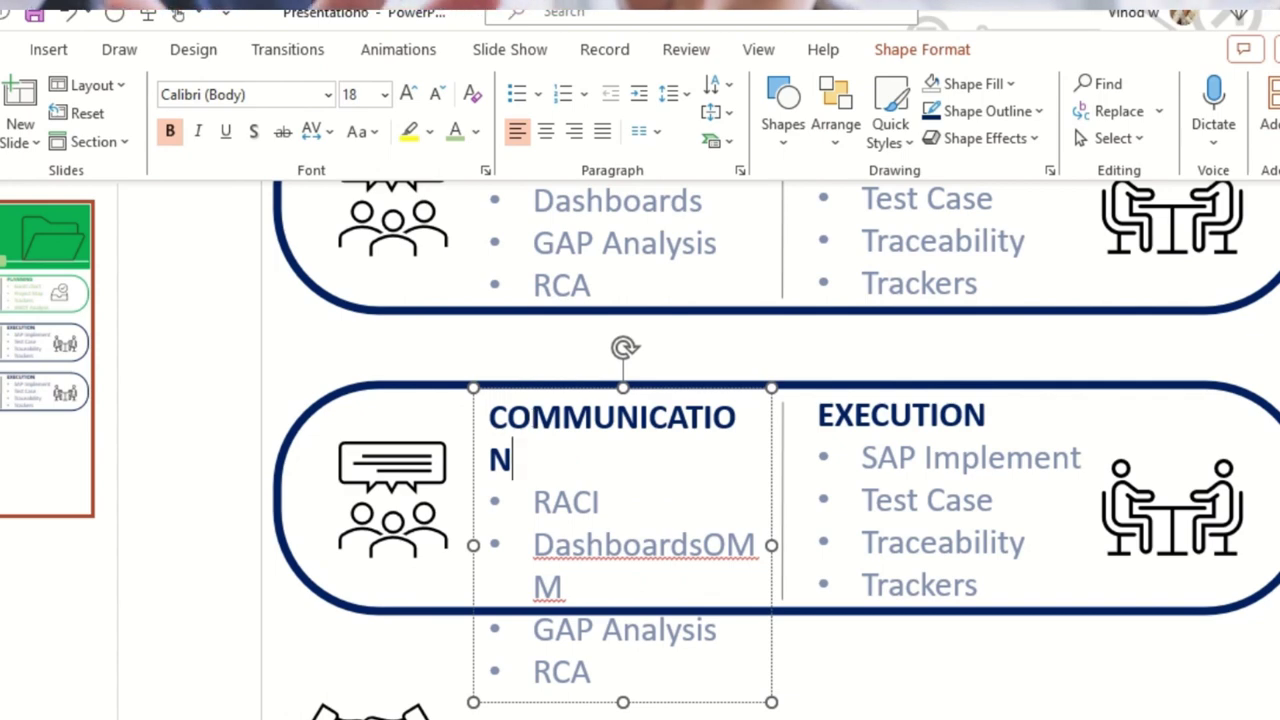
Set COMMUNICATION to 16 pt and start retitling EXECUTION as CHANGE MGMT.
double_click(547, 445)
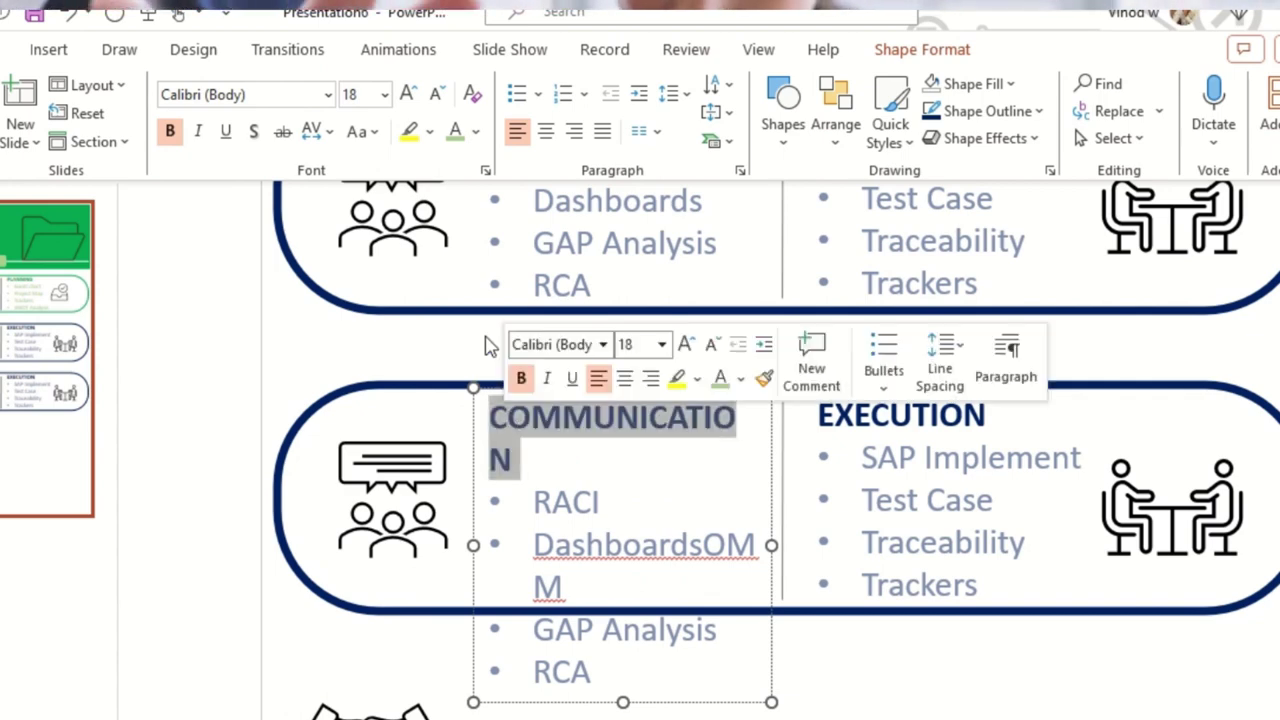
click(442, 97)
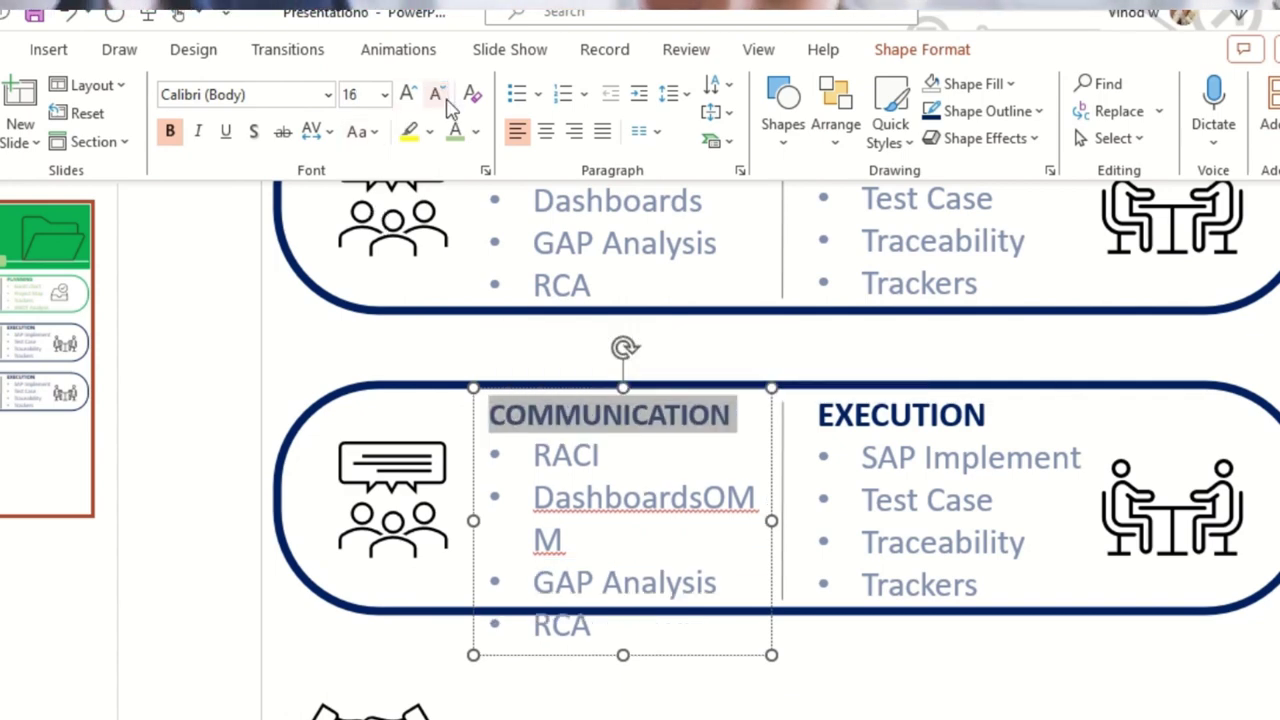
click(659, 492)
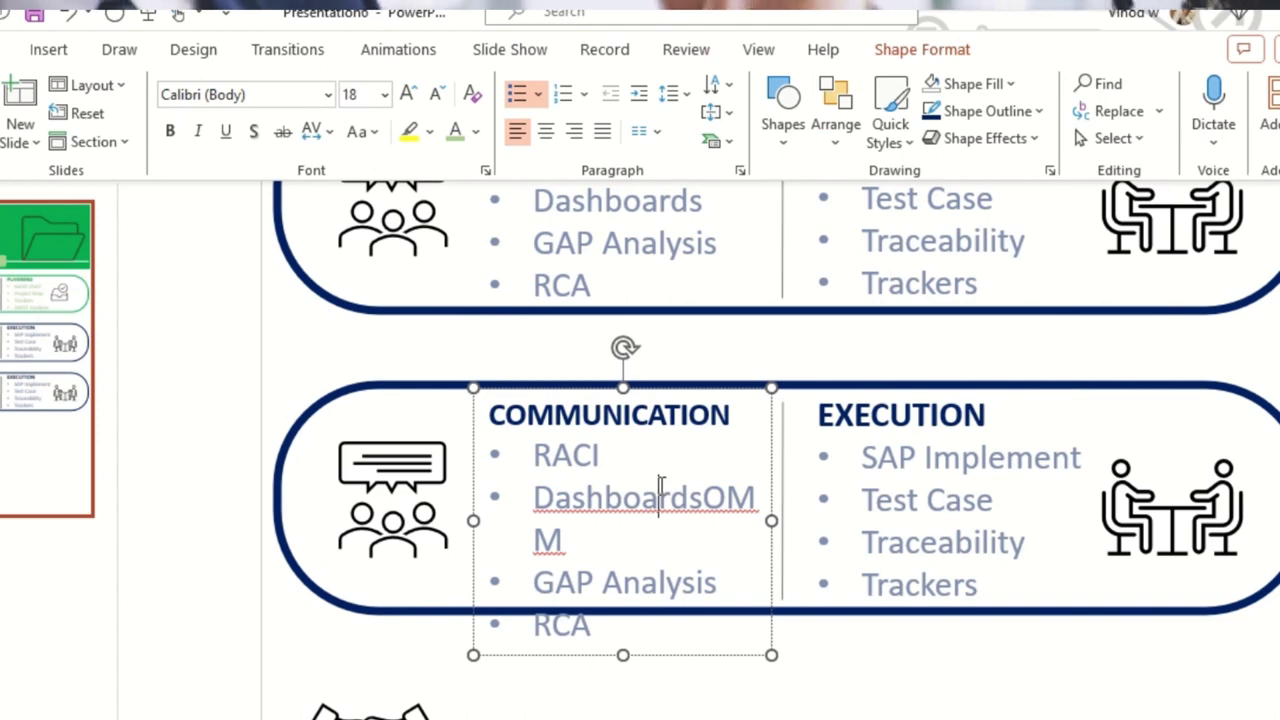
double_click(940, 414)
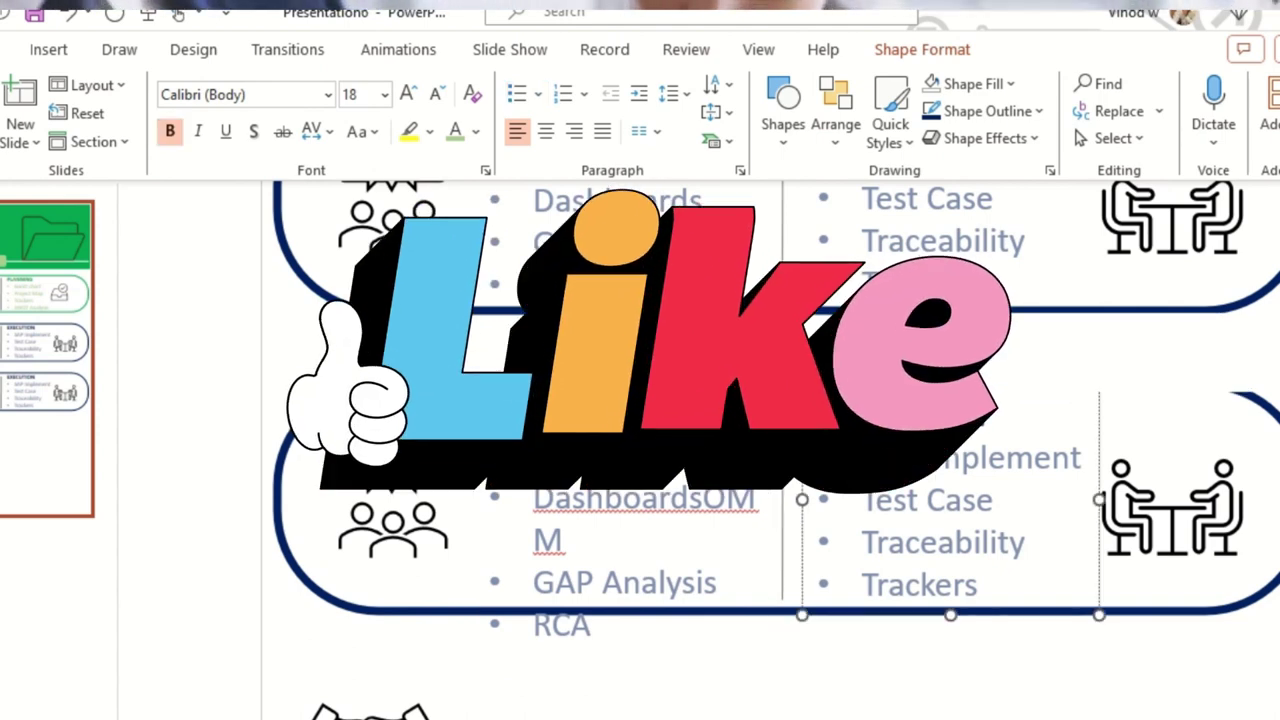
text(CHANGE M)
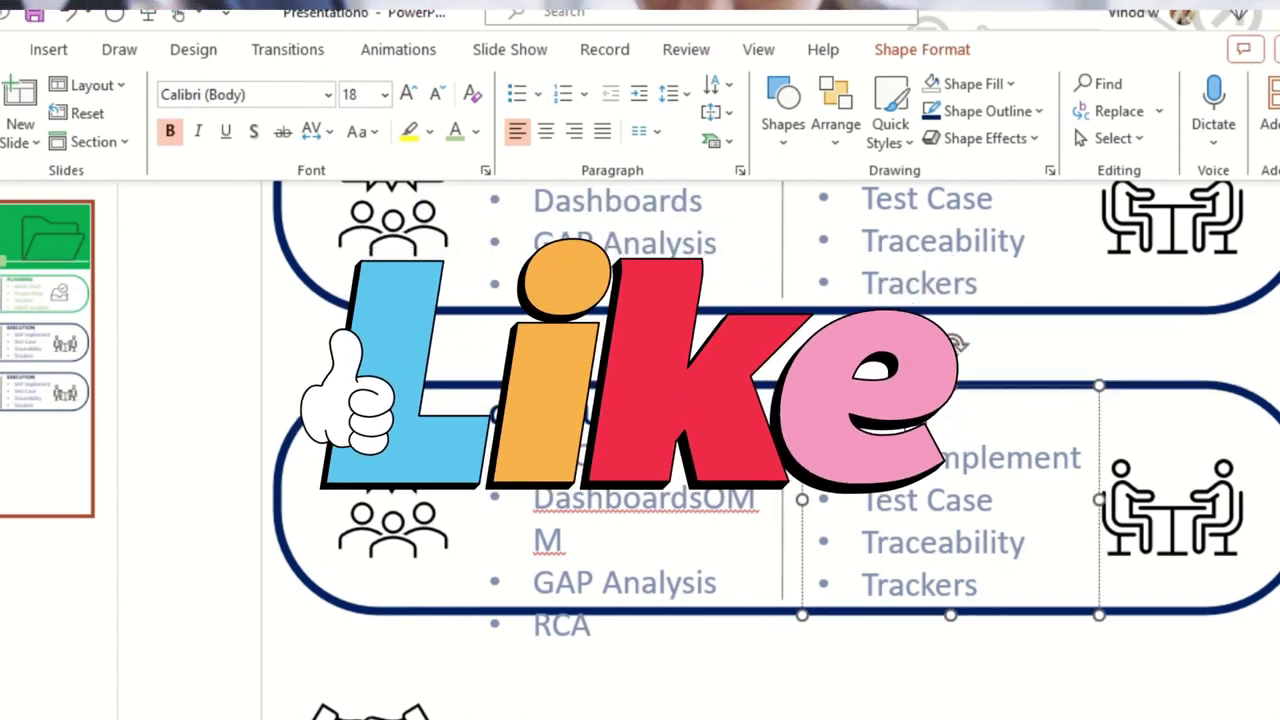
text(GMT.)
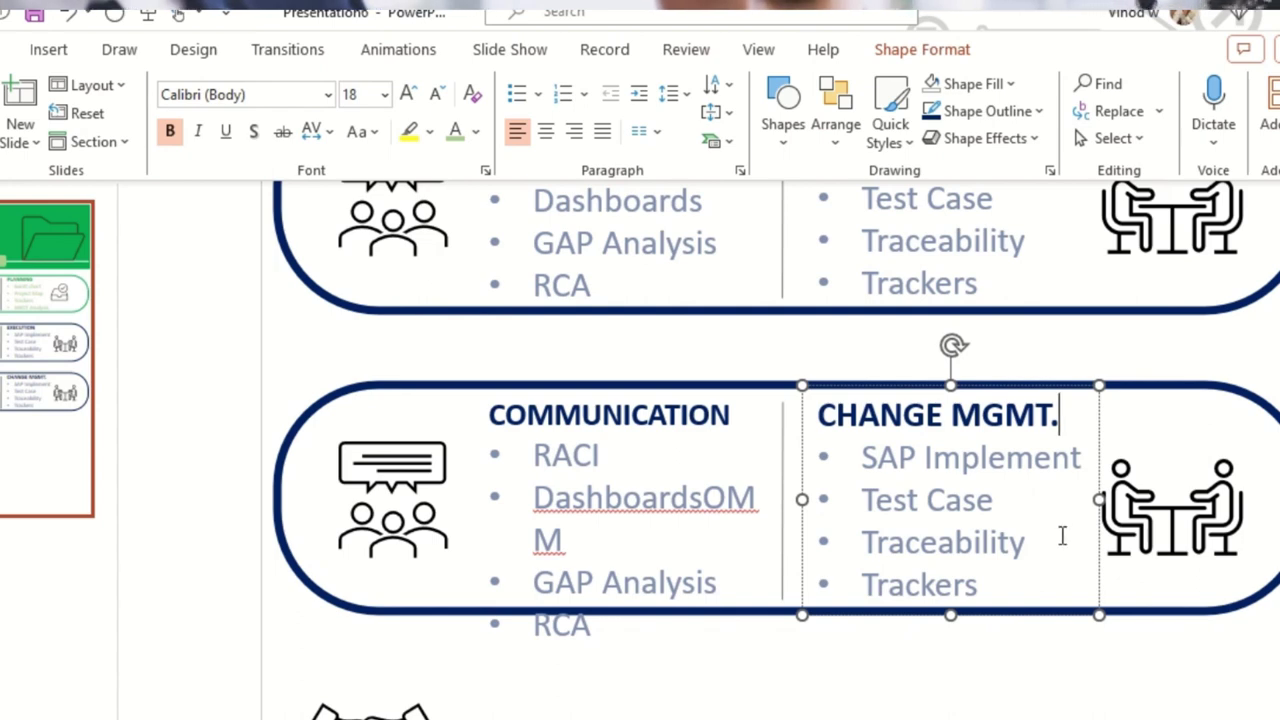
drag(864, 457, 1003, 578)
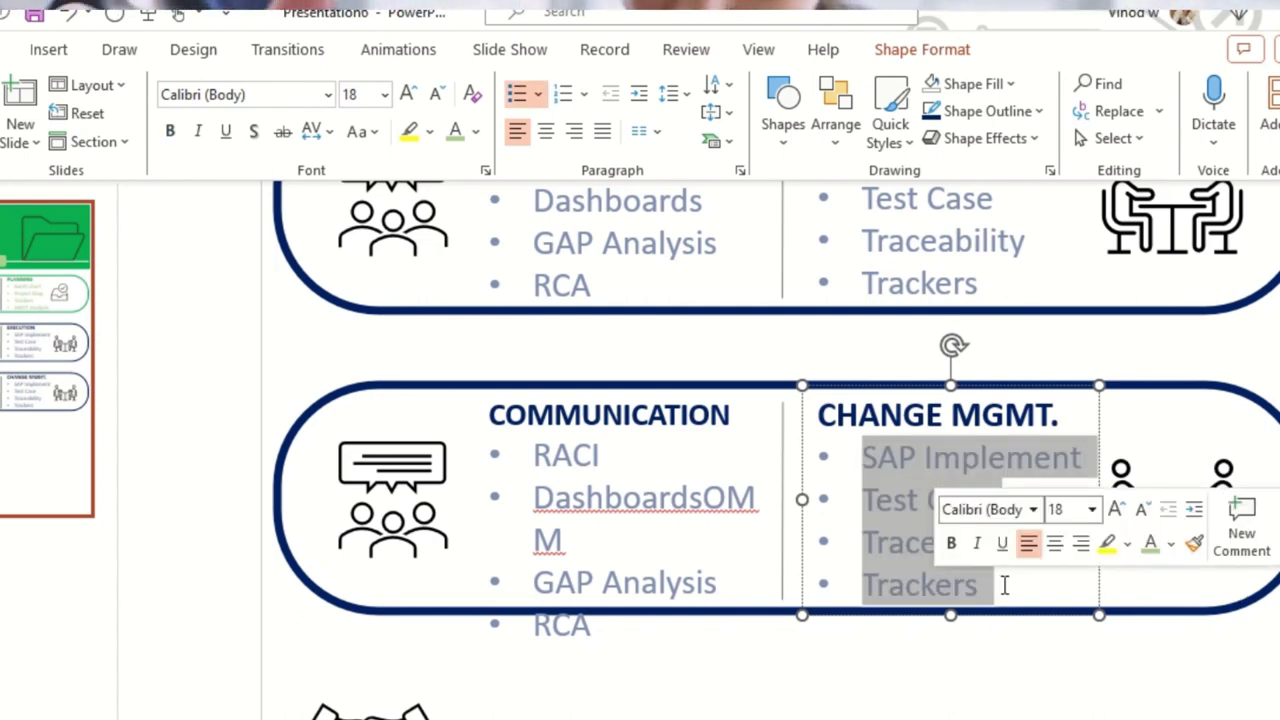
text(REQUEST FORM)
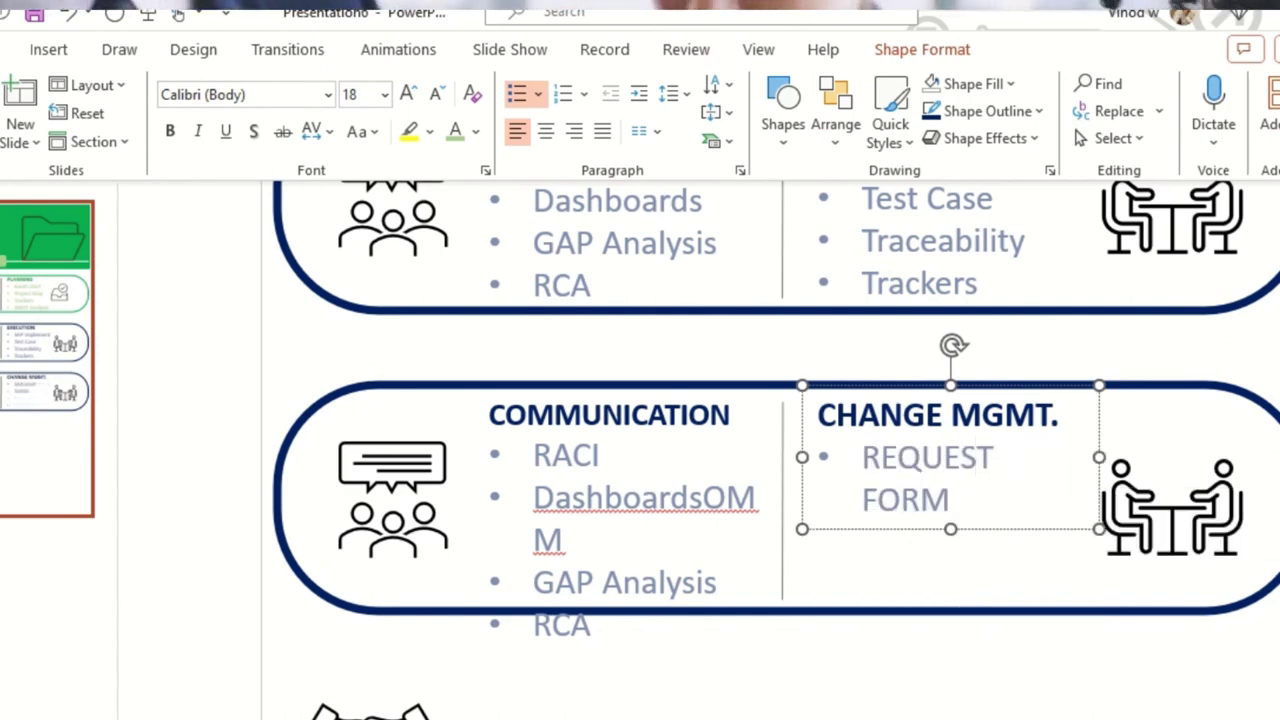
key(BackSpace)
key(BackSpace)
key(BackSpace)
key(BackSpace)
key(BackSpace)
key(BackSpace)
key(BackSpace)
key(BackSpace)
key(BackSpace)
key(BackSpace)
key(BackSpace)
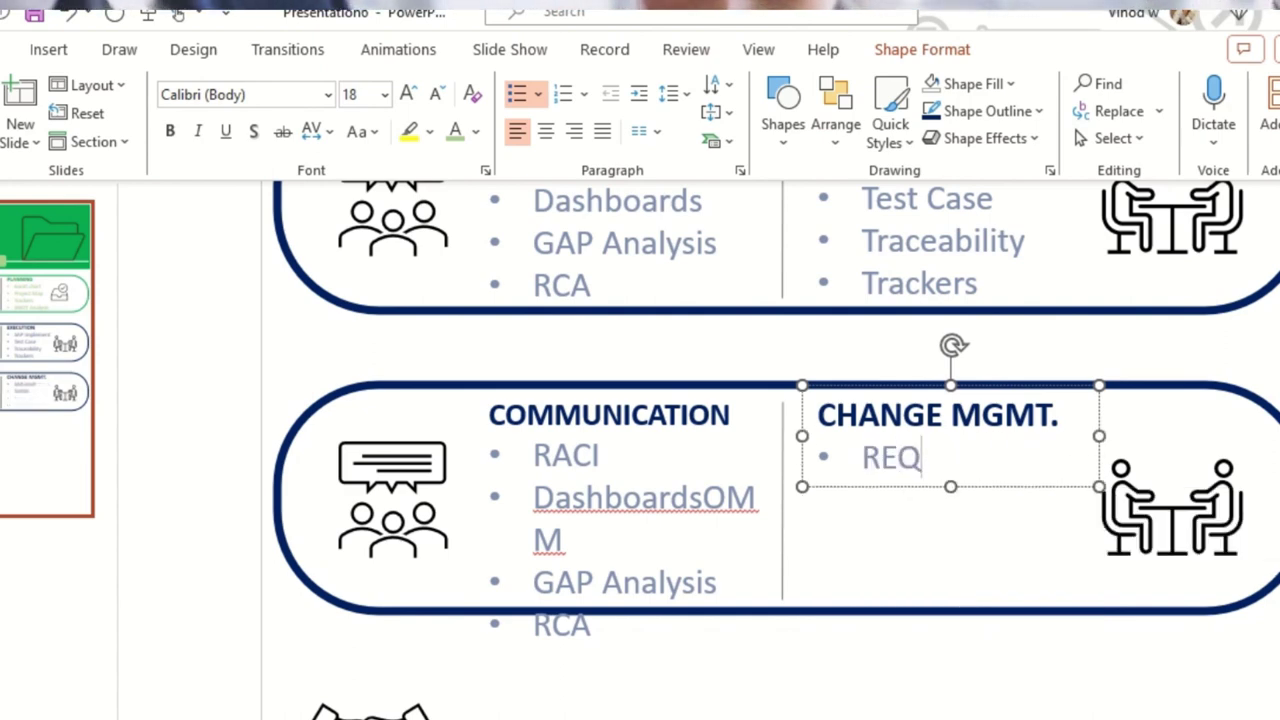
text(equest FORM)
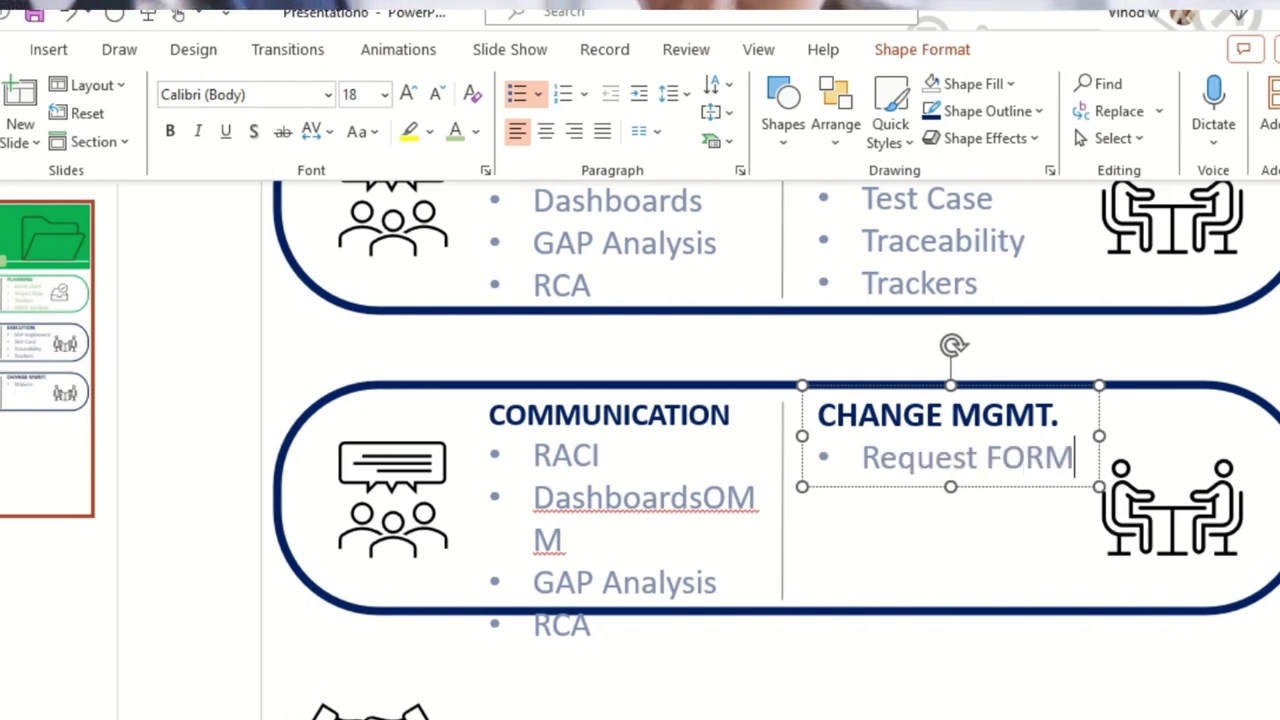
Add 'Change Log' and 'Impact Assessment' bullets below Request FORM.
key(Return)
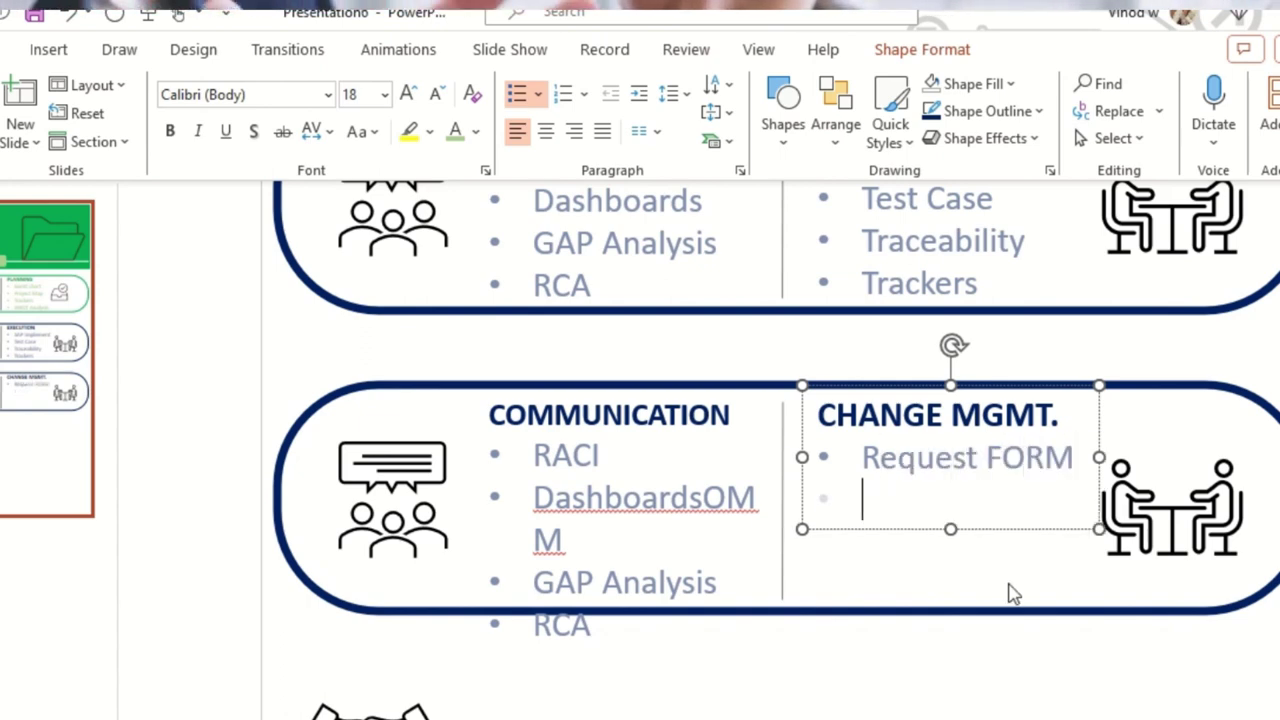
text(Change LOG)
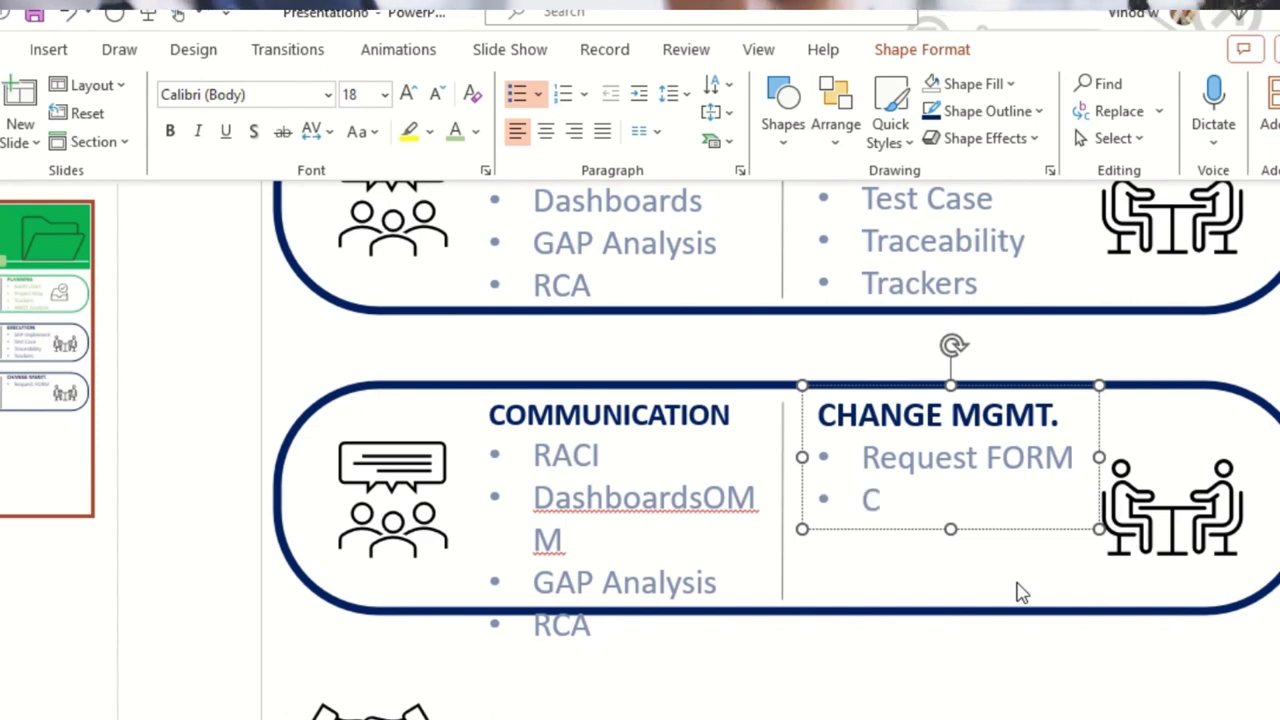
key(BackSpace)
key(BackSpace)
key(BackSpace)
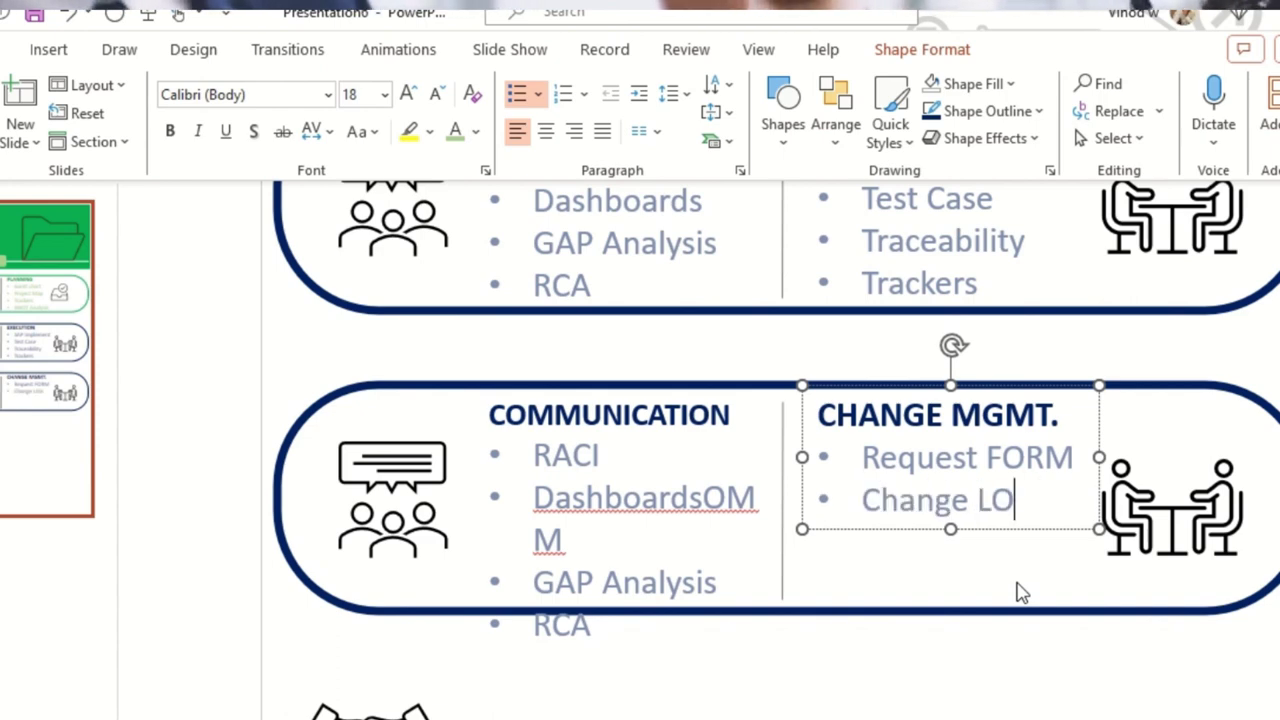
text(Log)
key(Return)
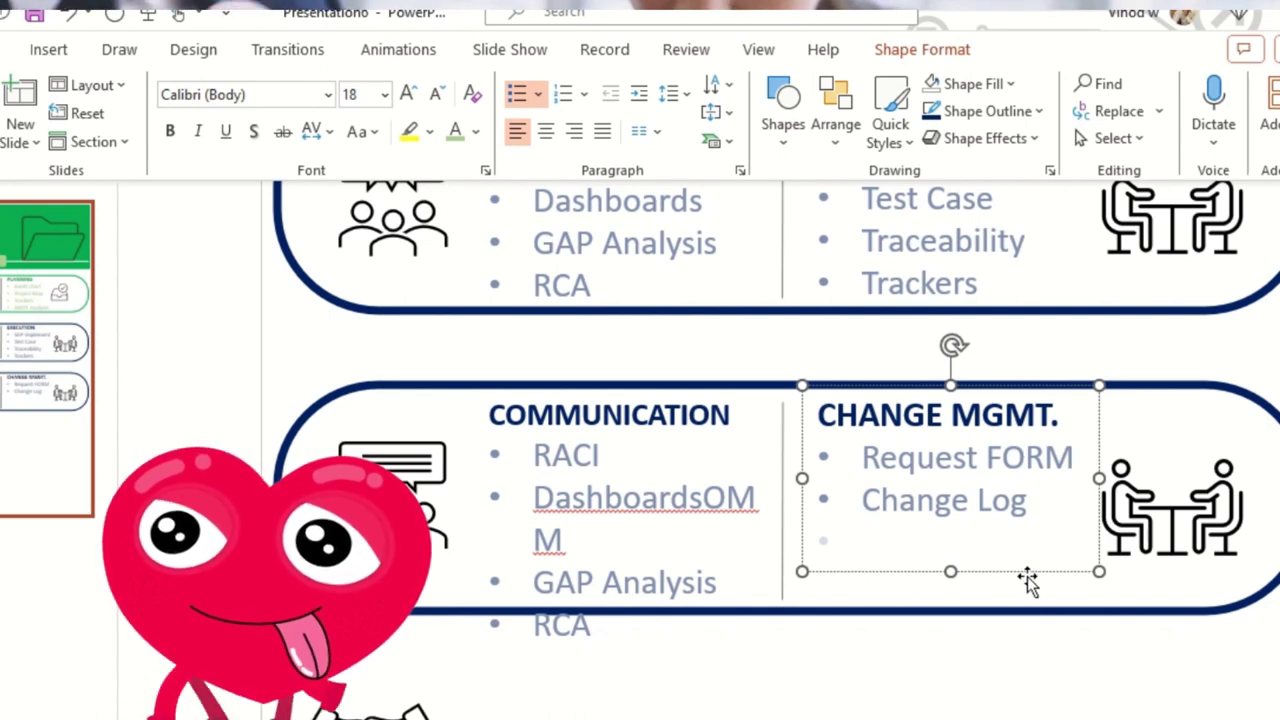
text(Impact )
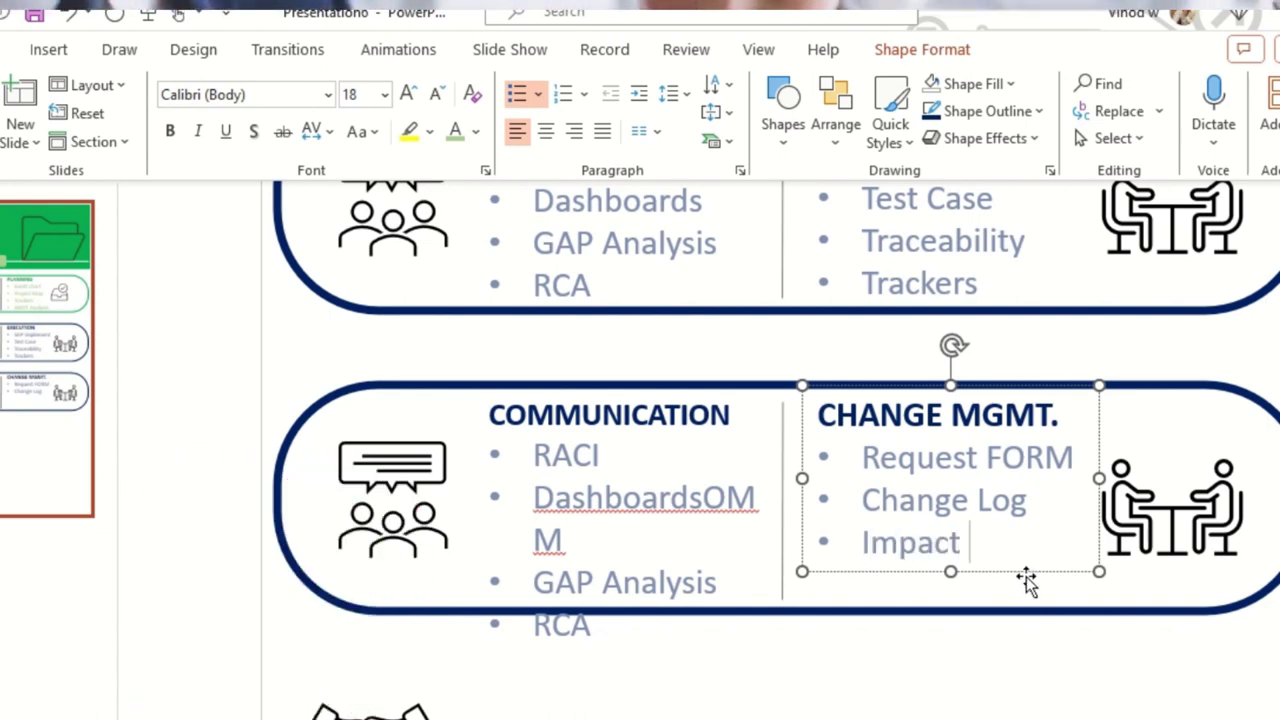
text(Assessmen)
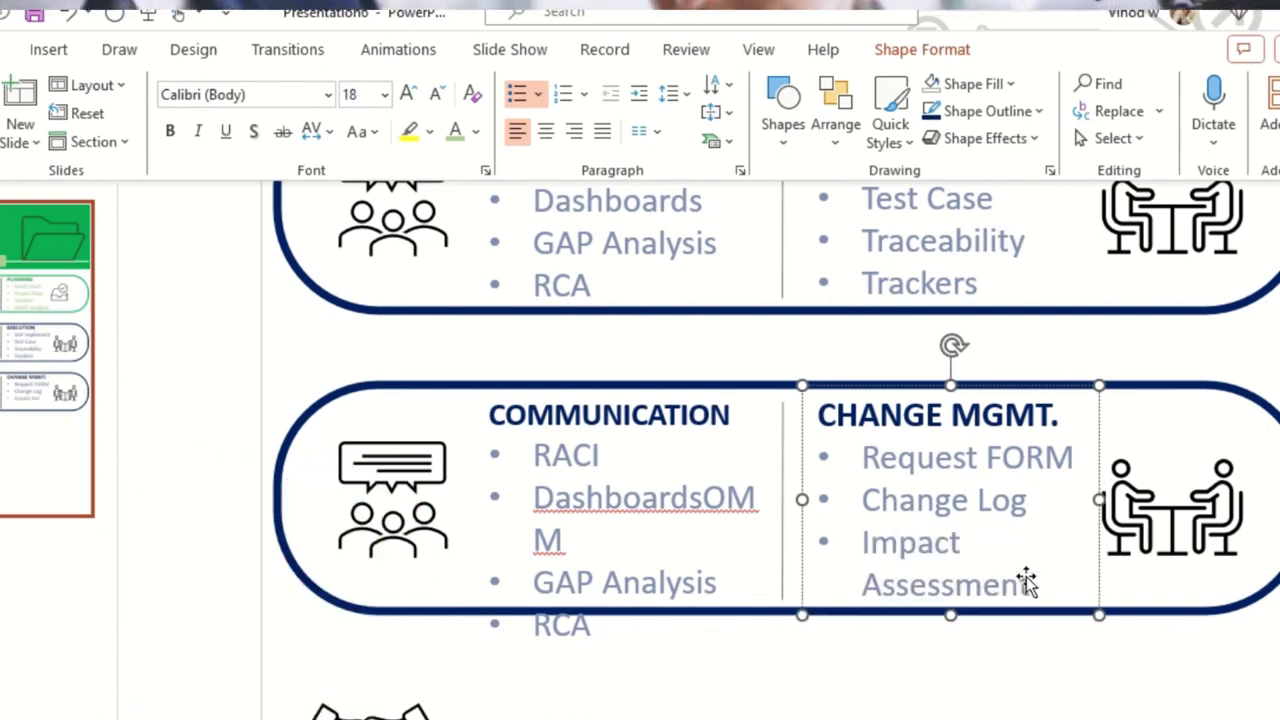
text(t)
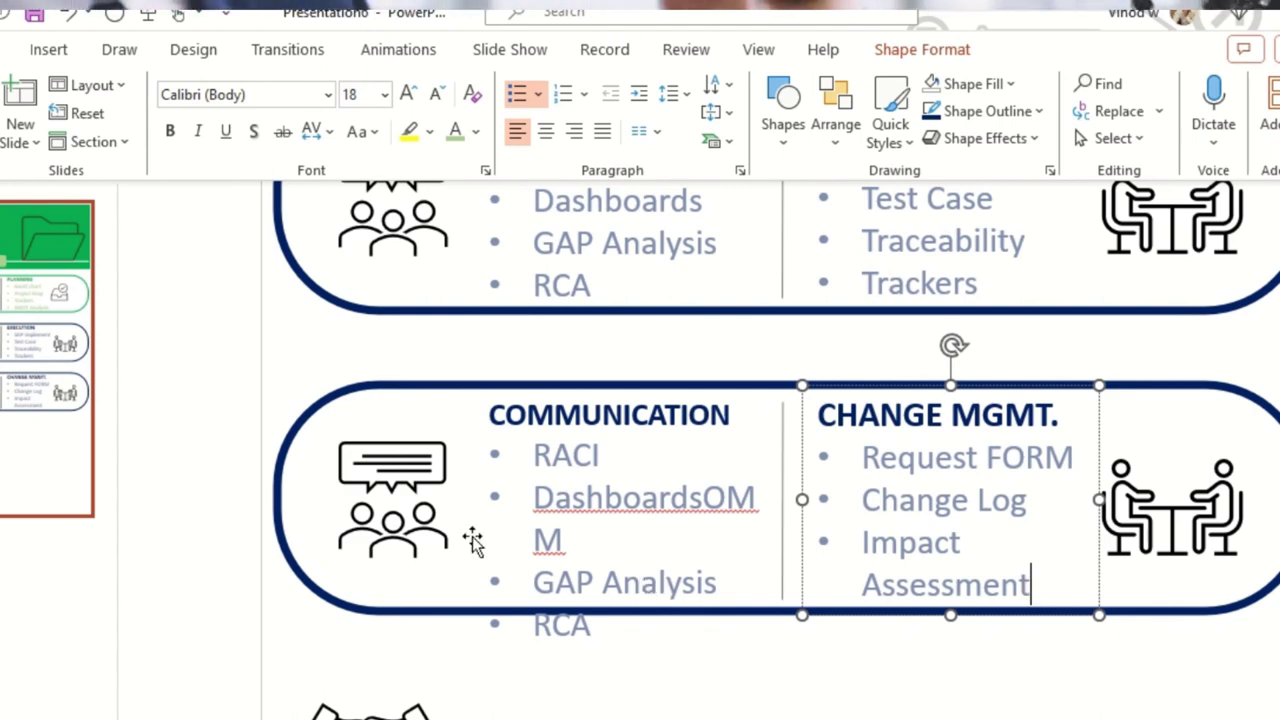
Type Status, Planning, Improvement and Benefit Profile as the new COMMUNICATION bullets.
drag(534, 455, 720, 620)
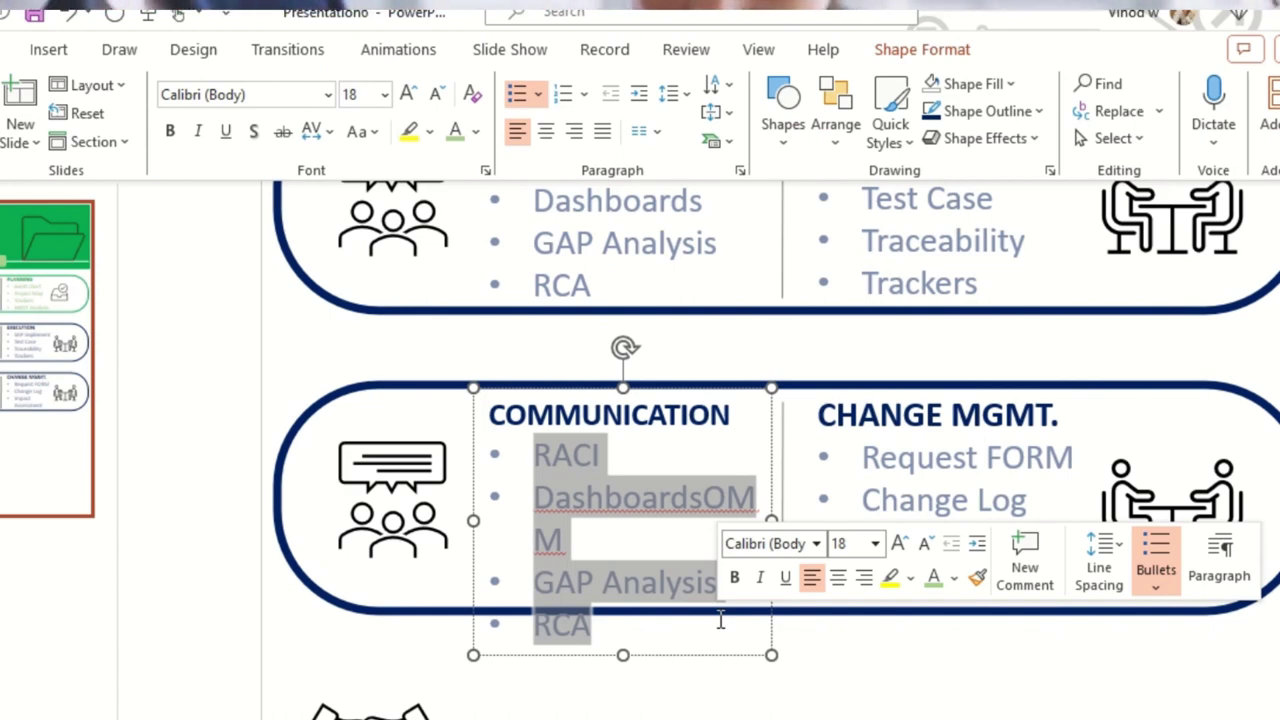
text(sTATUS)
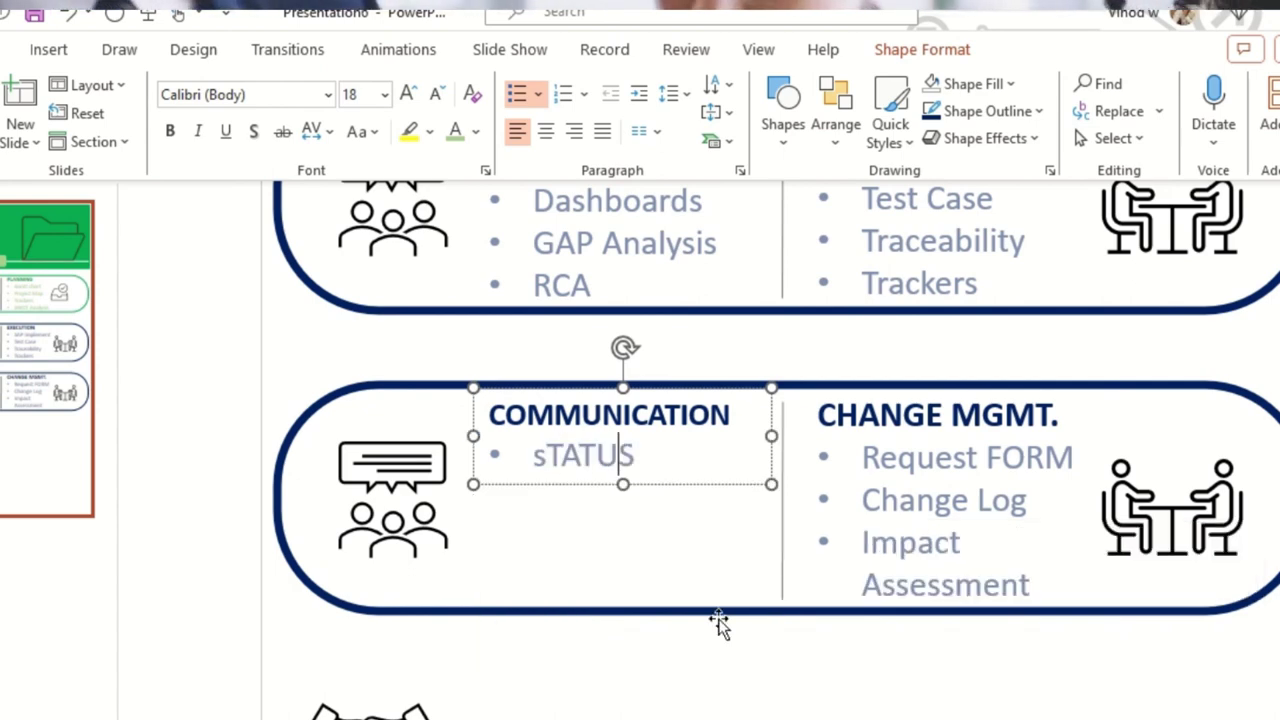
key(Return)
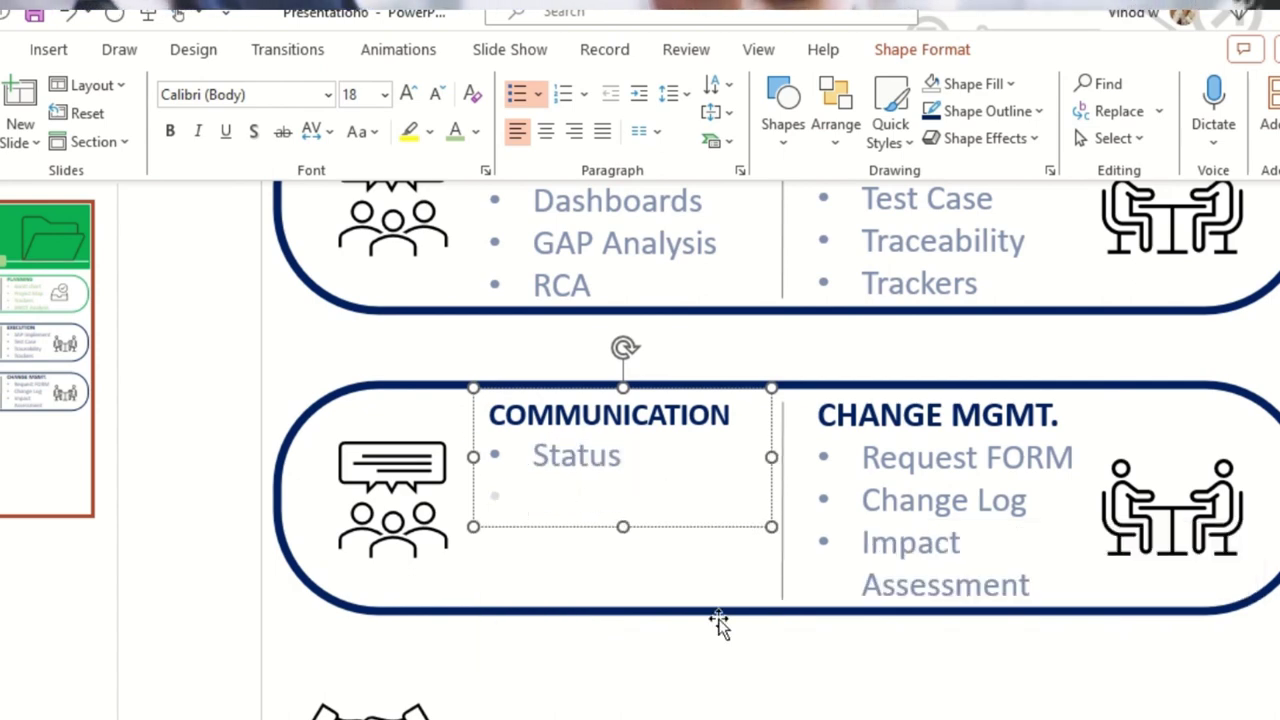
text(Planning)
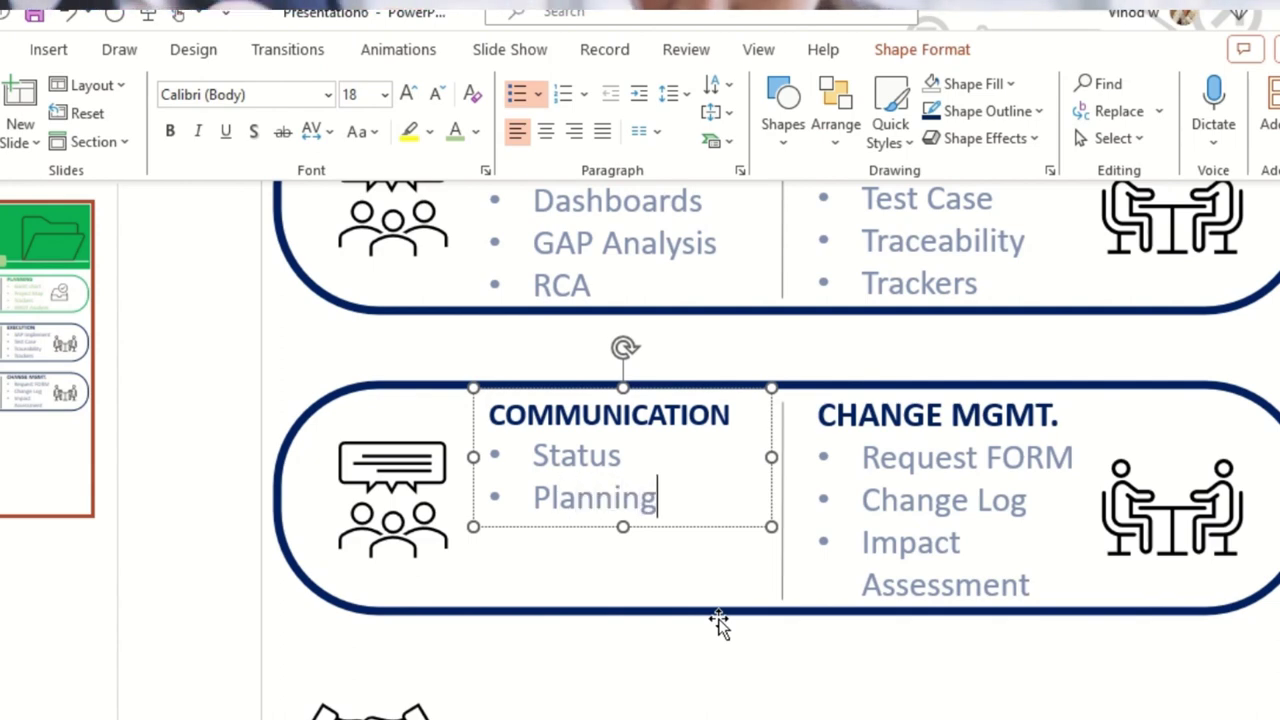
key(Return)
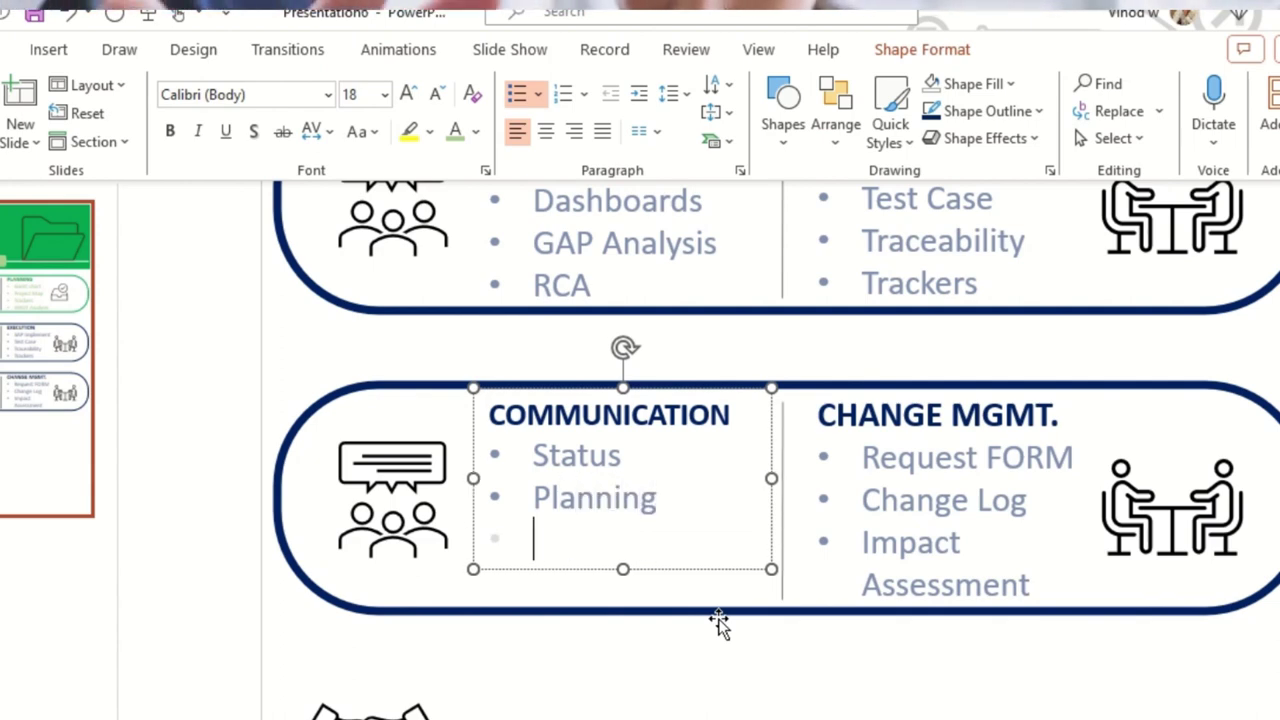
text(Impro)
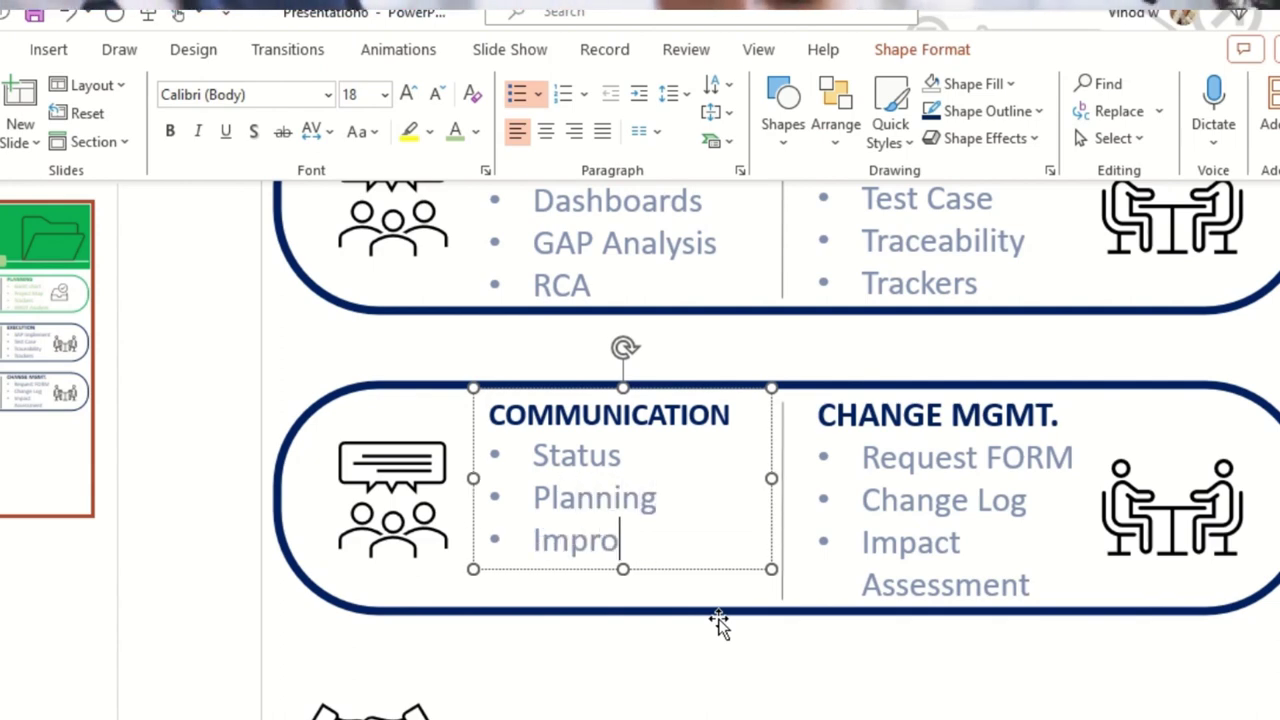
text(vement)
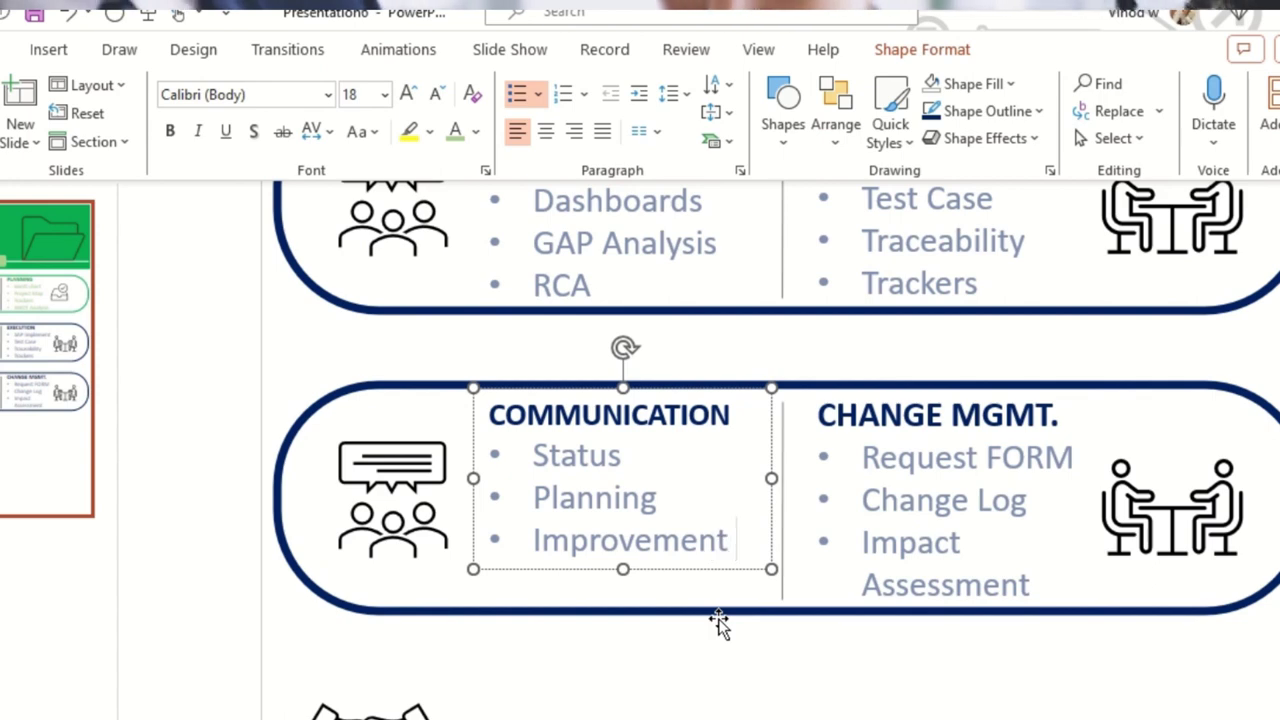
key(Return)
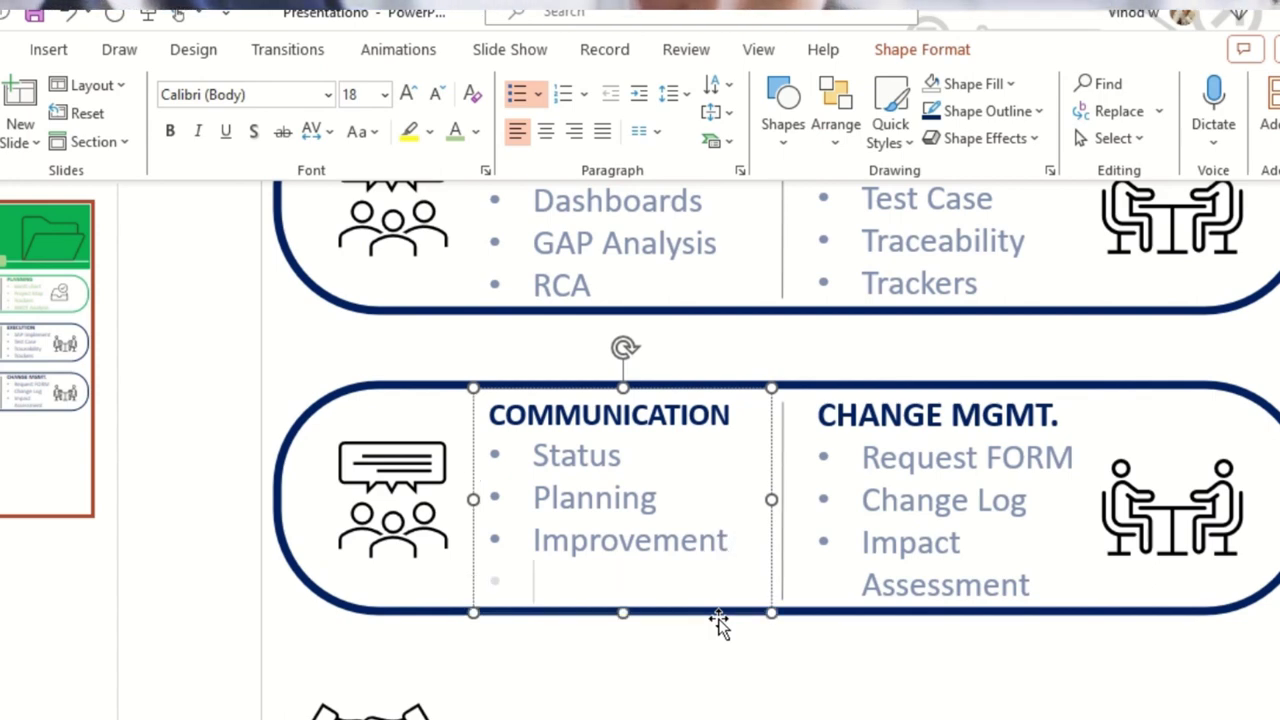
text(Benef)
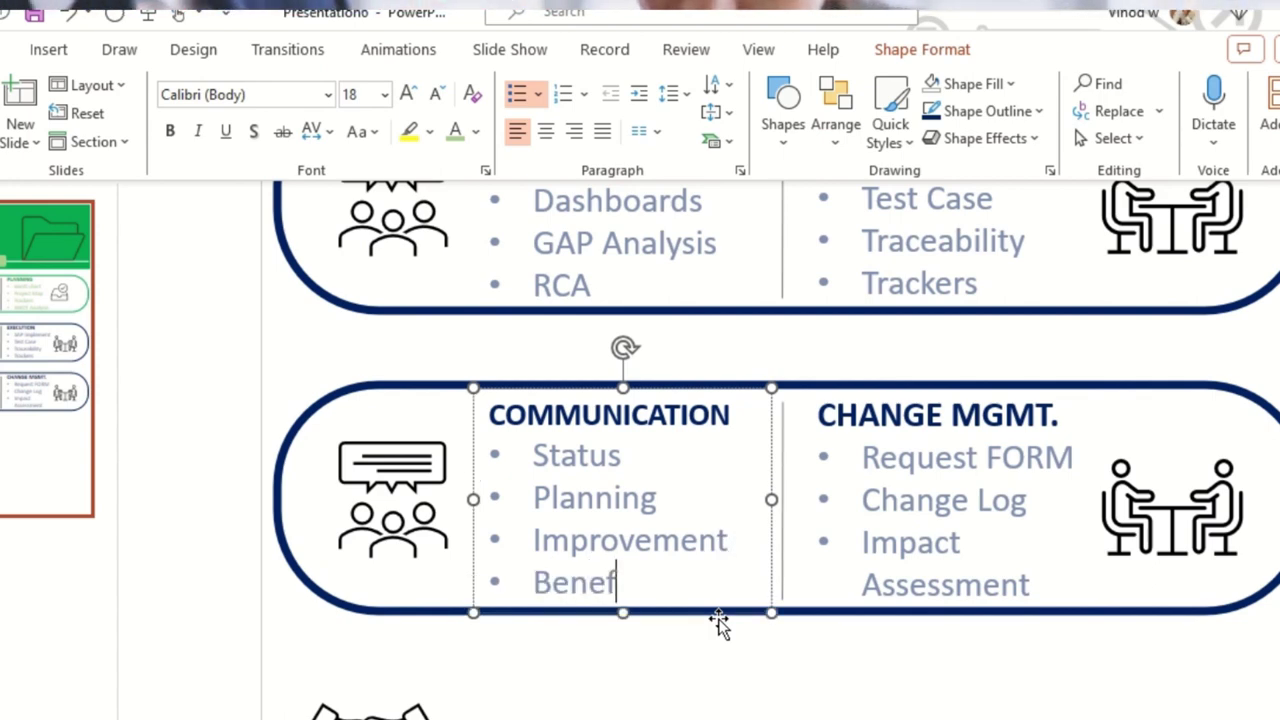
text(it Profile)
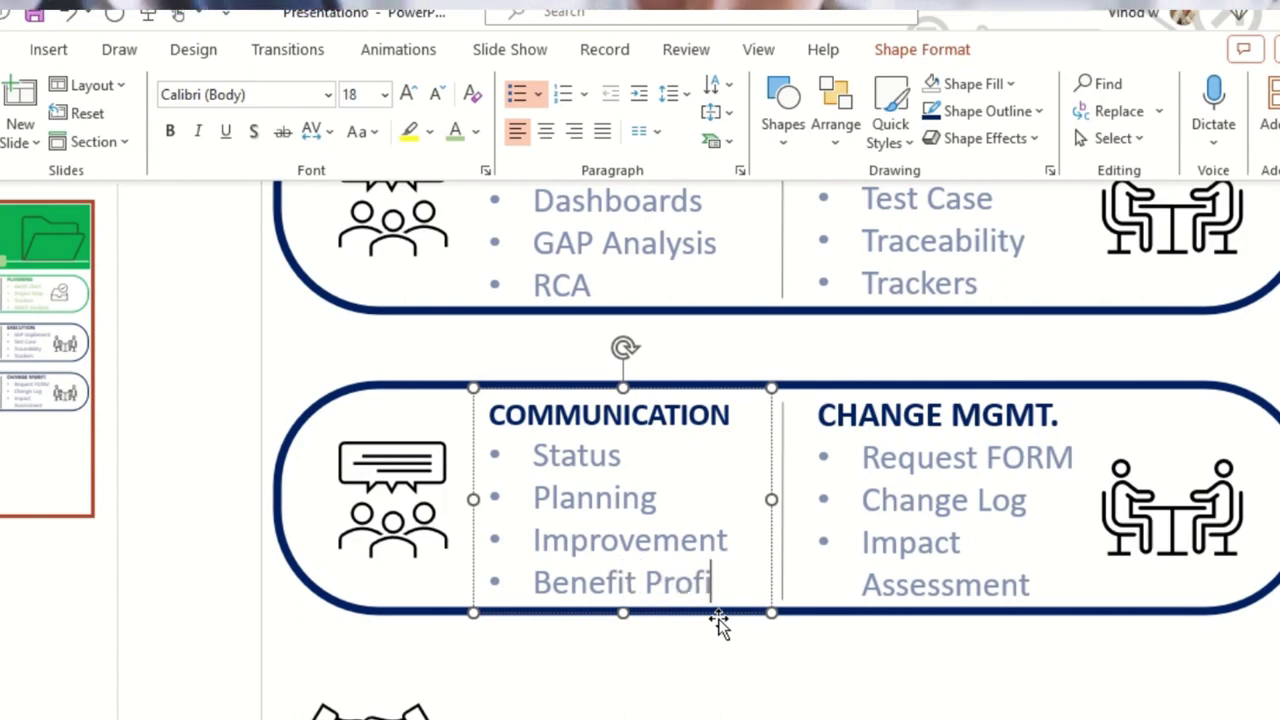
Change the COMMUNICATION pill's outline colour to yellow.
click(1137, 686)
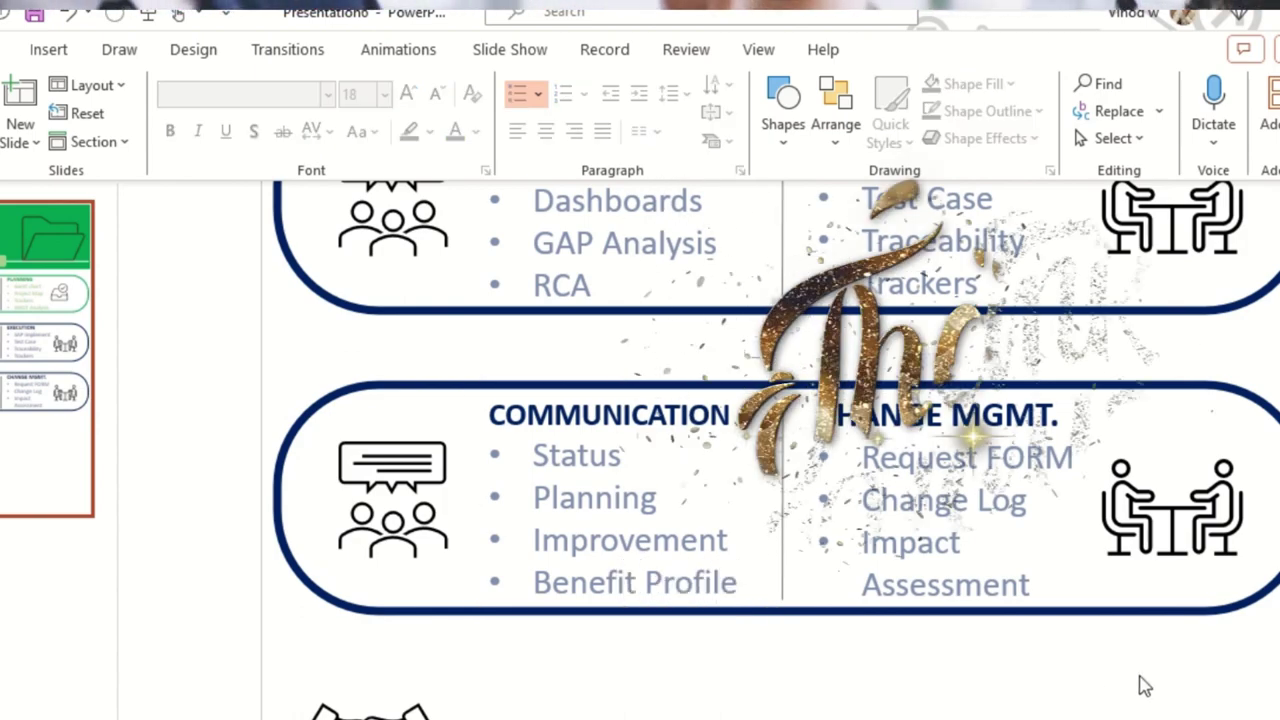
scroll(1083, 662, up, 2)
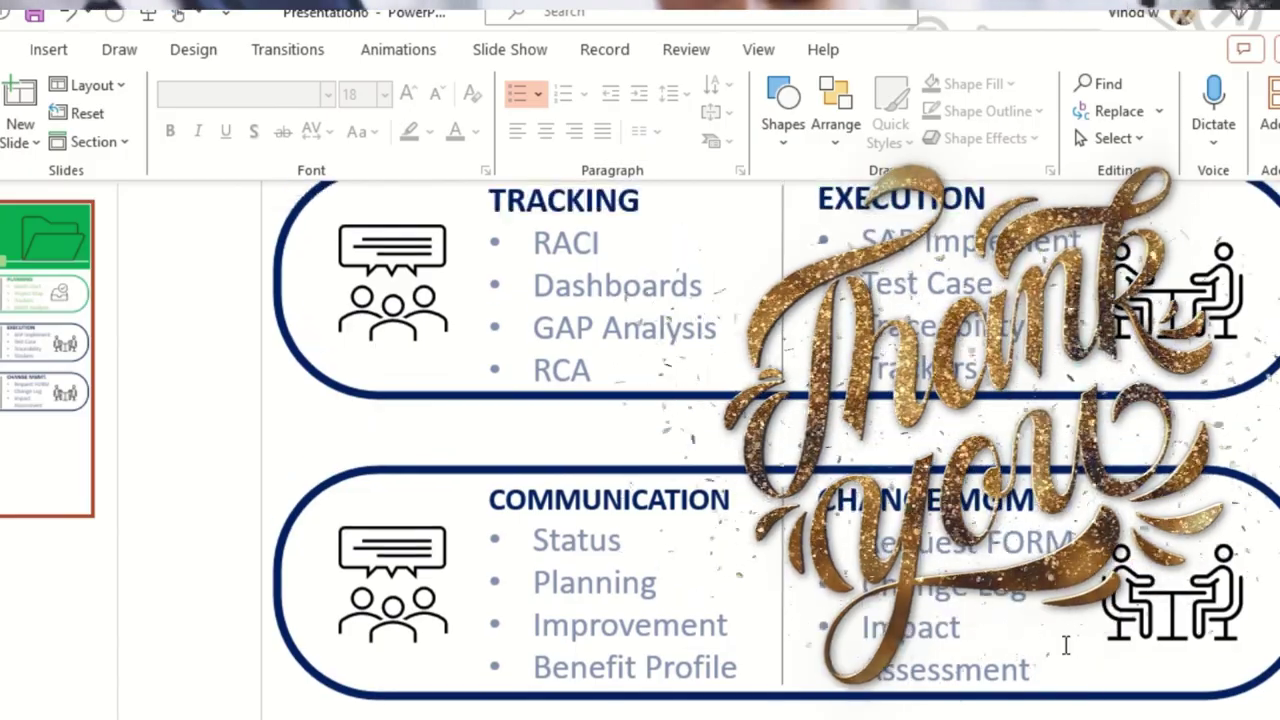
click(705, 464)
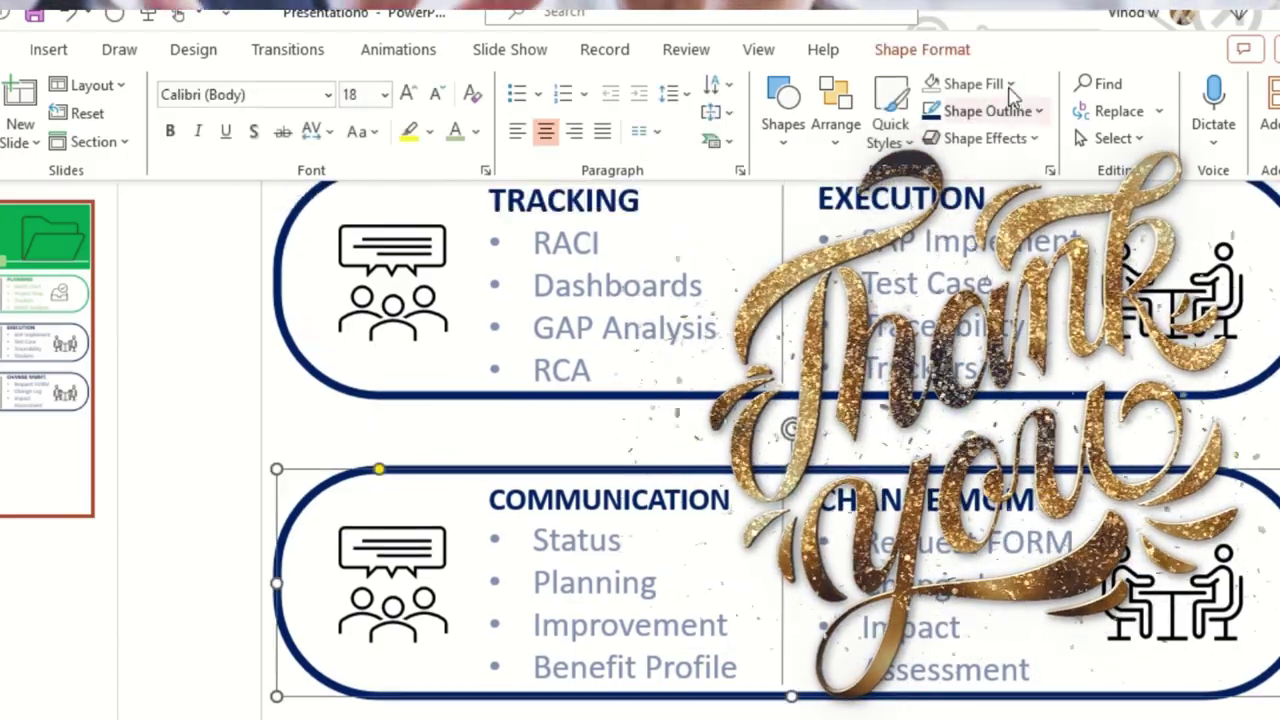
click(1040, 111)
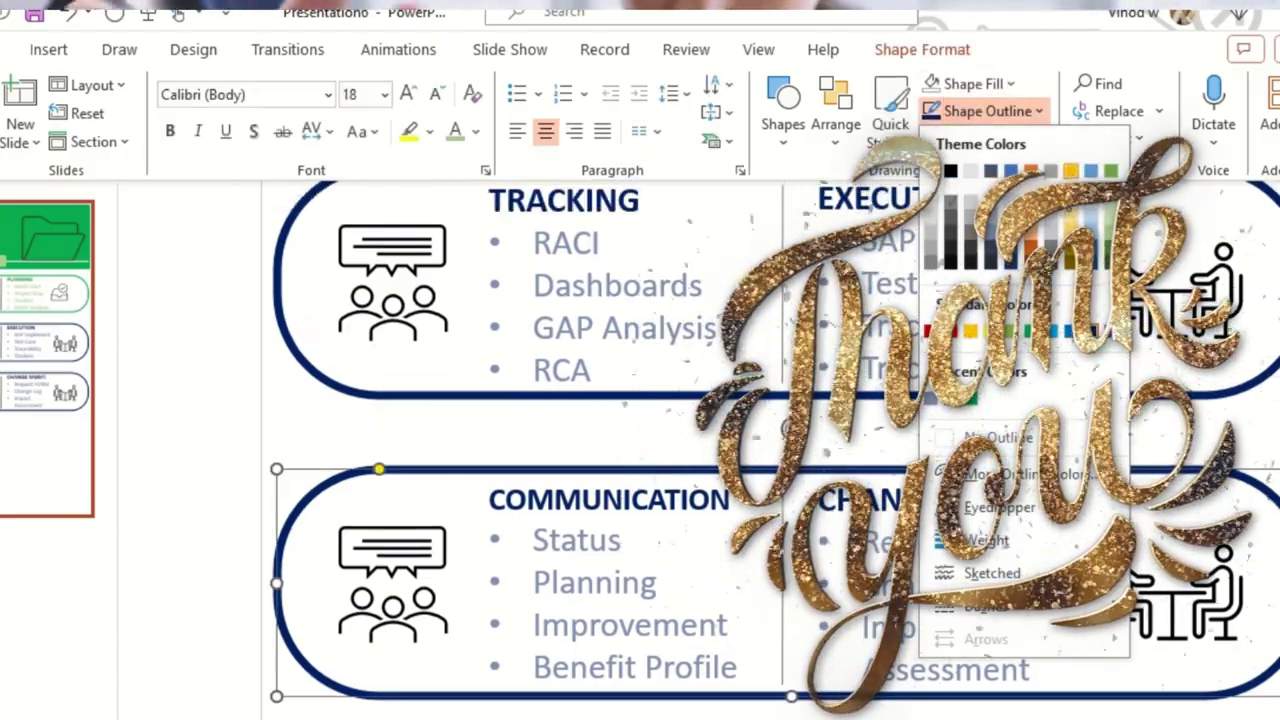
click(970, 332)
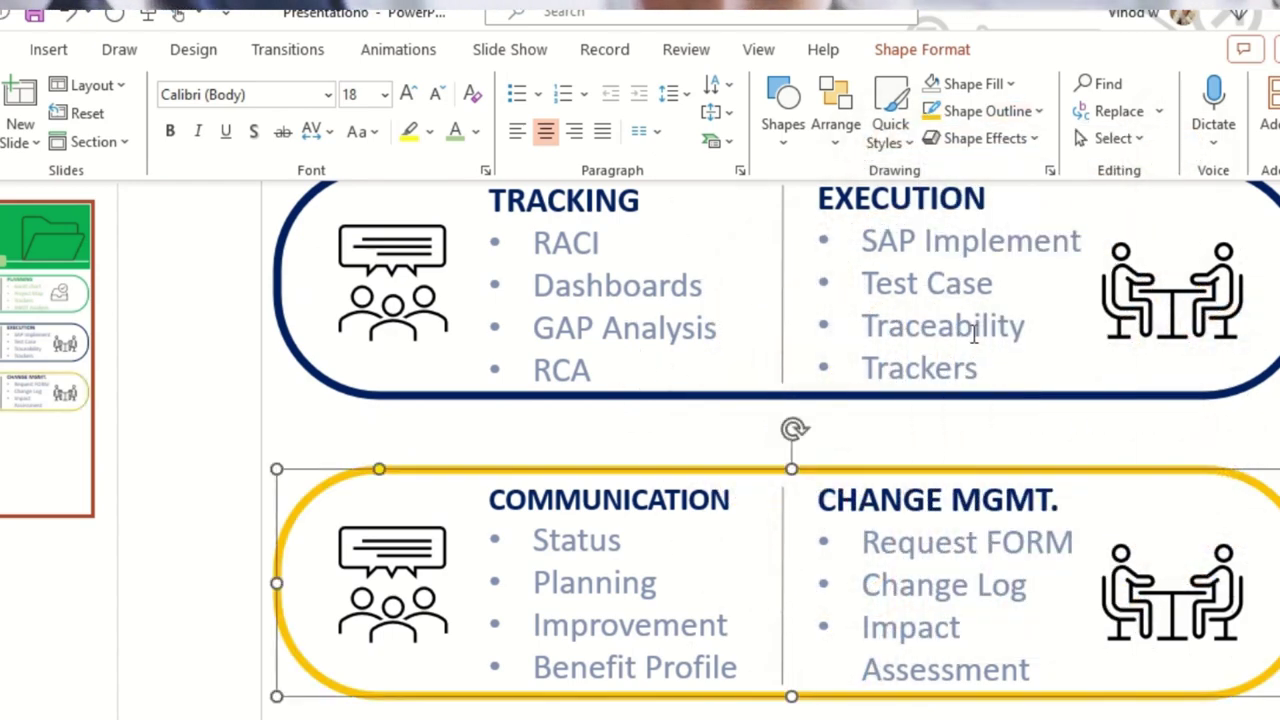
Colour the COMMUNICATION heading to match the yellow outline with the Eyedropper.
click(680, 500)
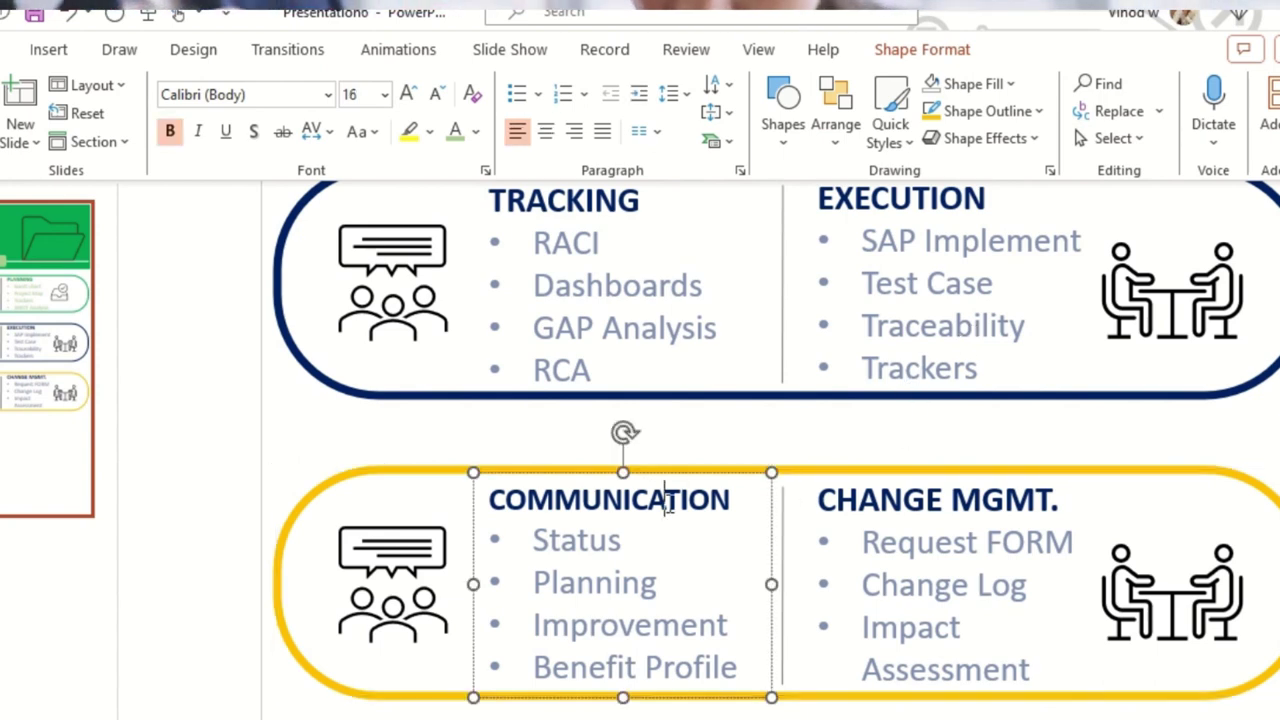
double_click(672, 505)
click(903, 462)
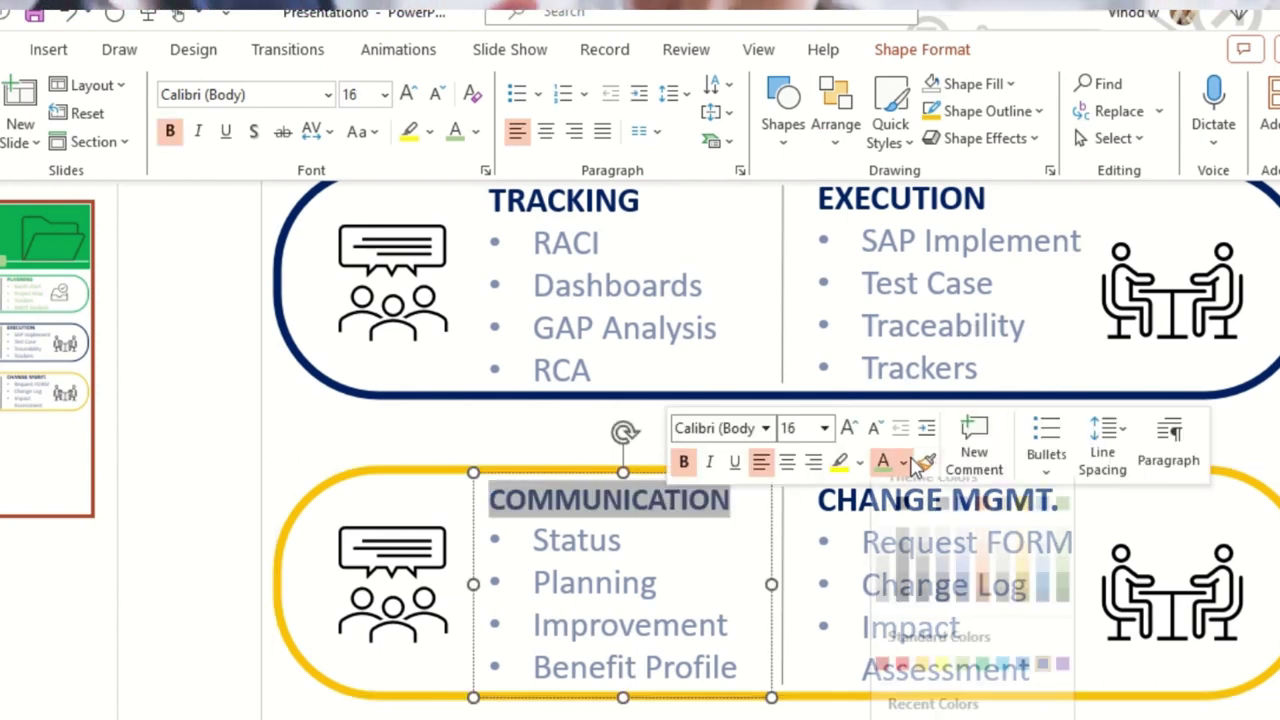
click(930, 716)
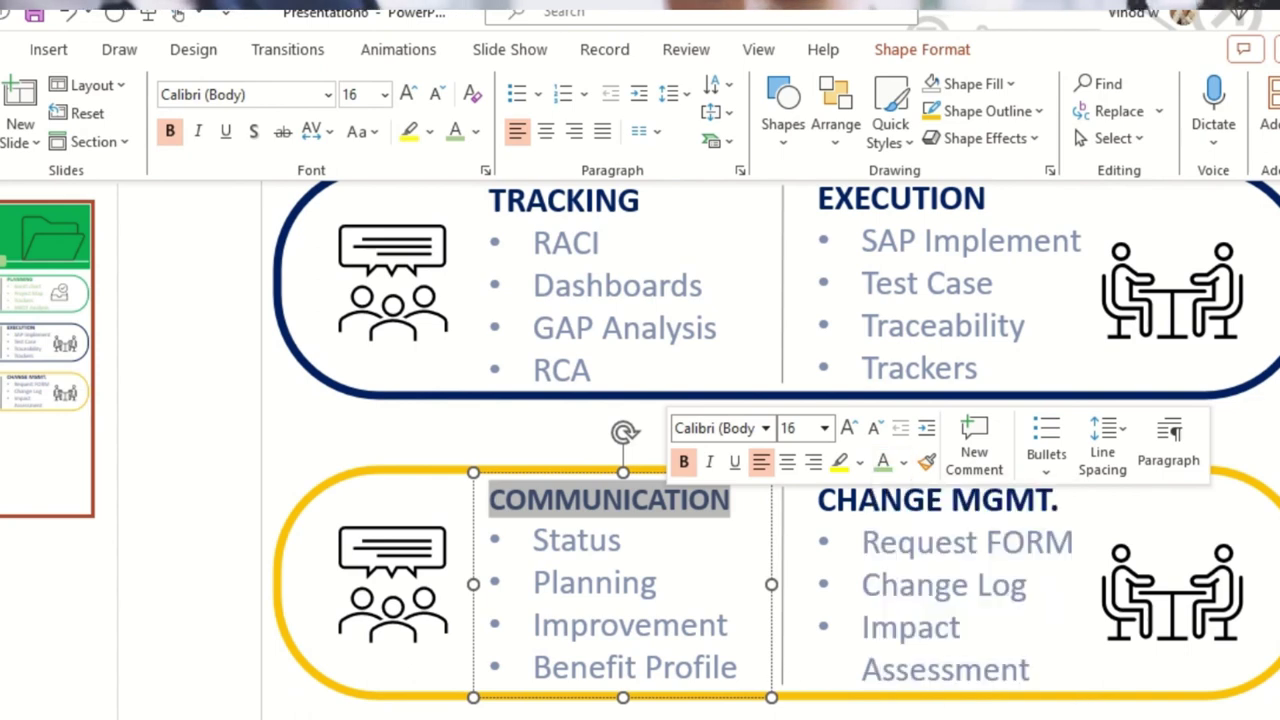
click(564, 461)
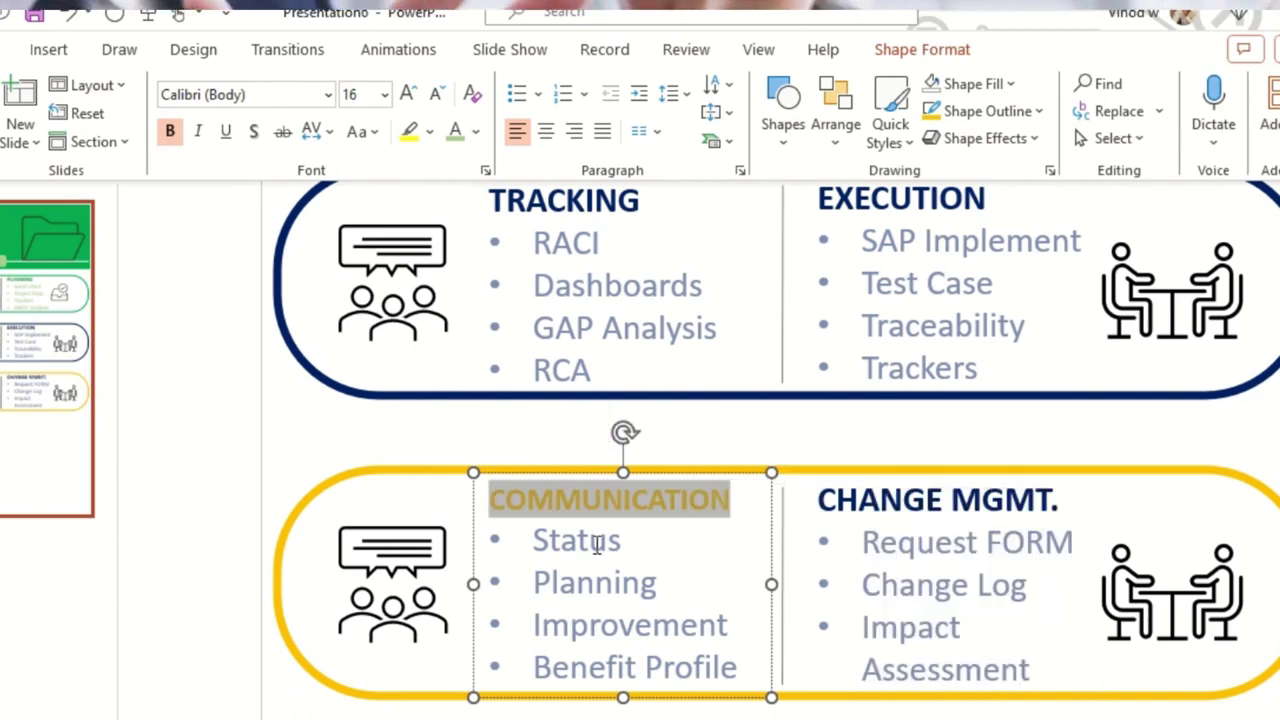
Turn the four COMMUNICATION bullets gold.
drag(597, 545, 738, 668)
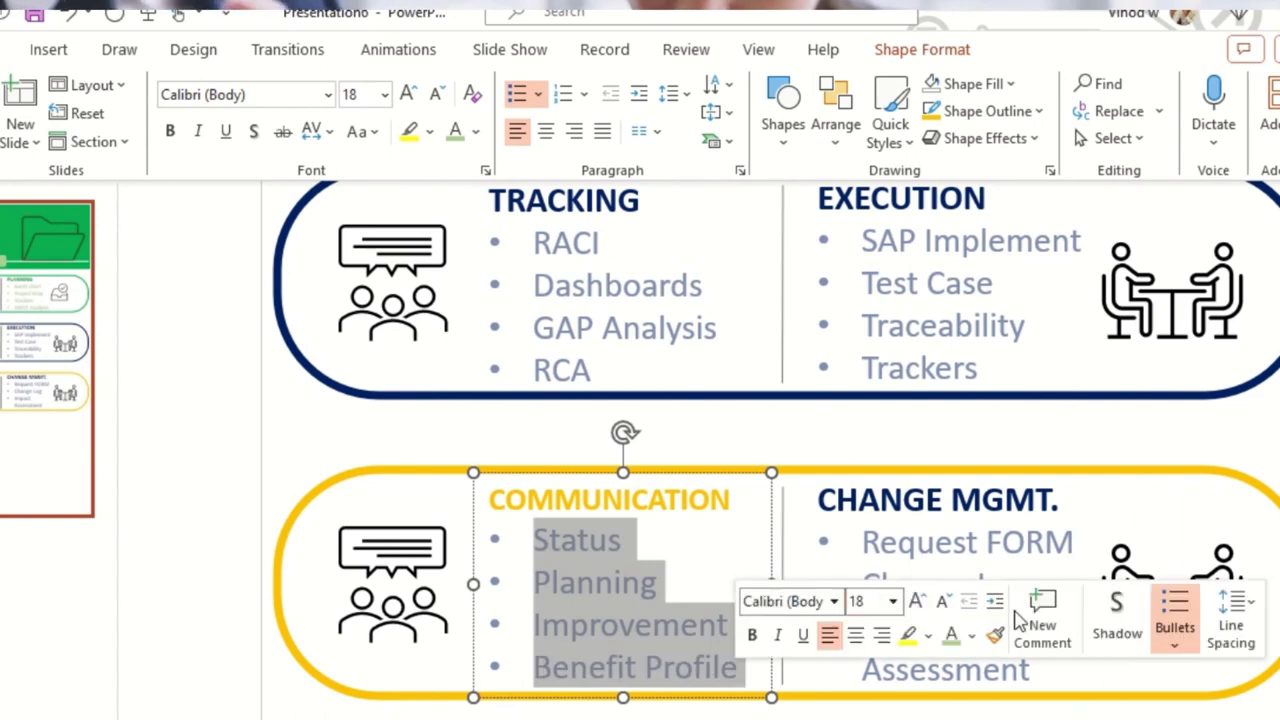
click(974, 638)
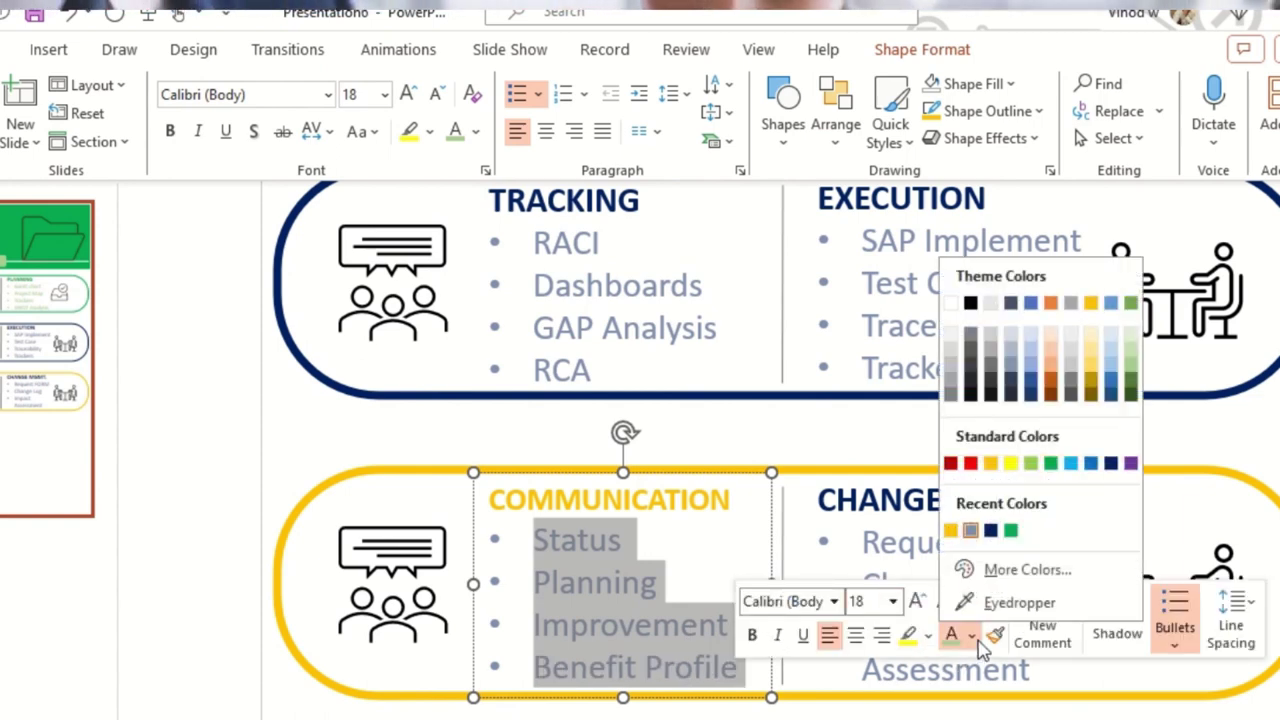
click(1097, 368)
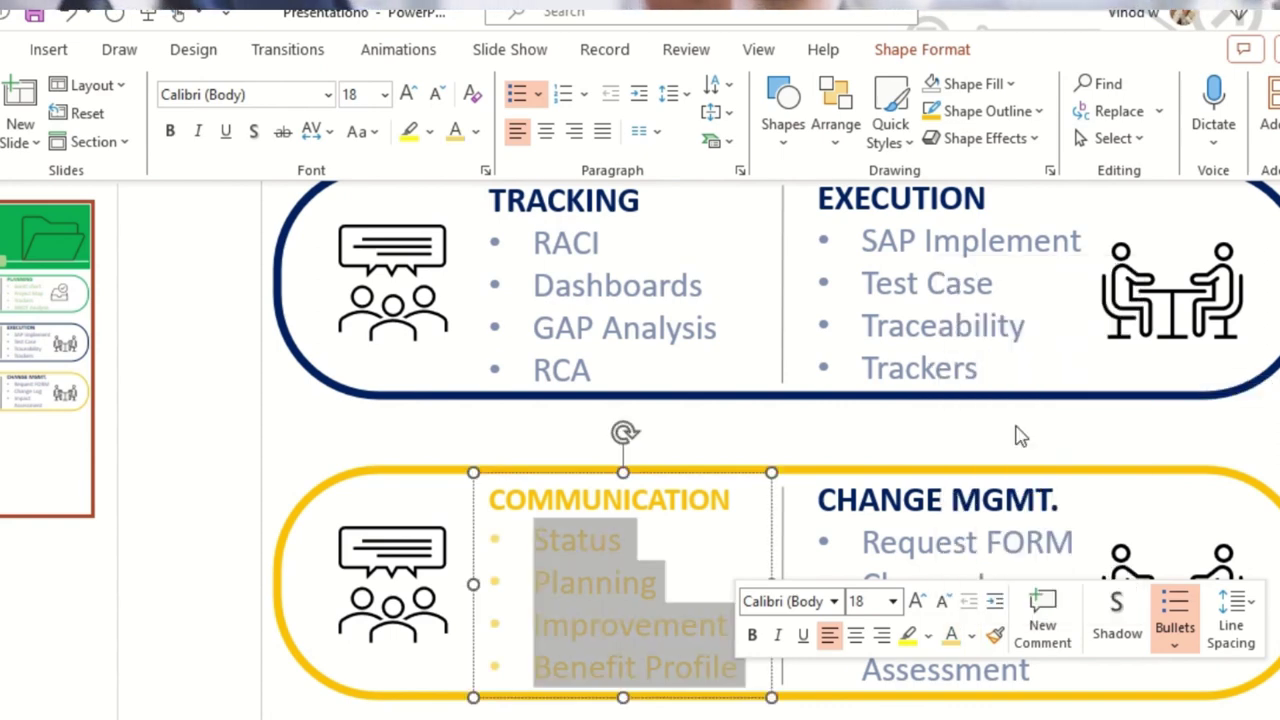
click(538, 615)
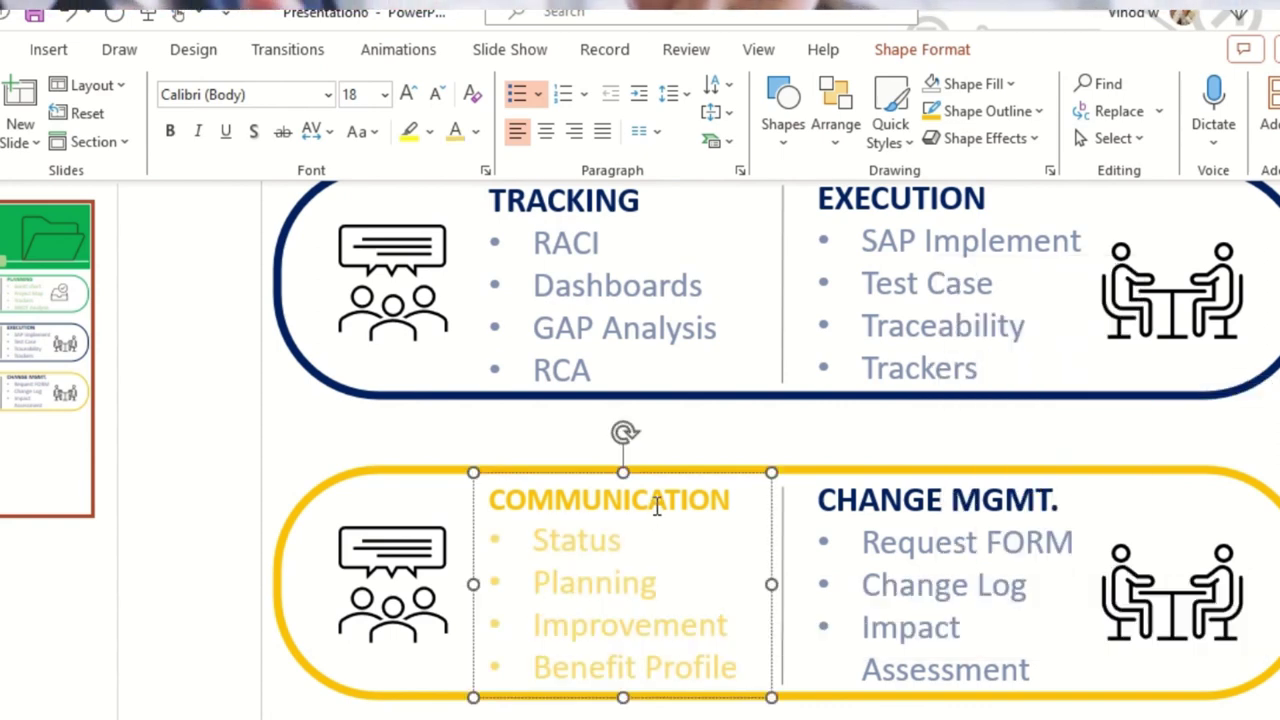
Copy the gold heading and bullet formatting onto CHANGE MGMT.'s heading and bullets.
double_click(538, 502)
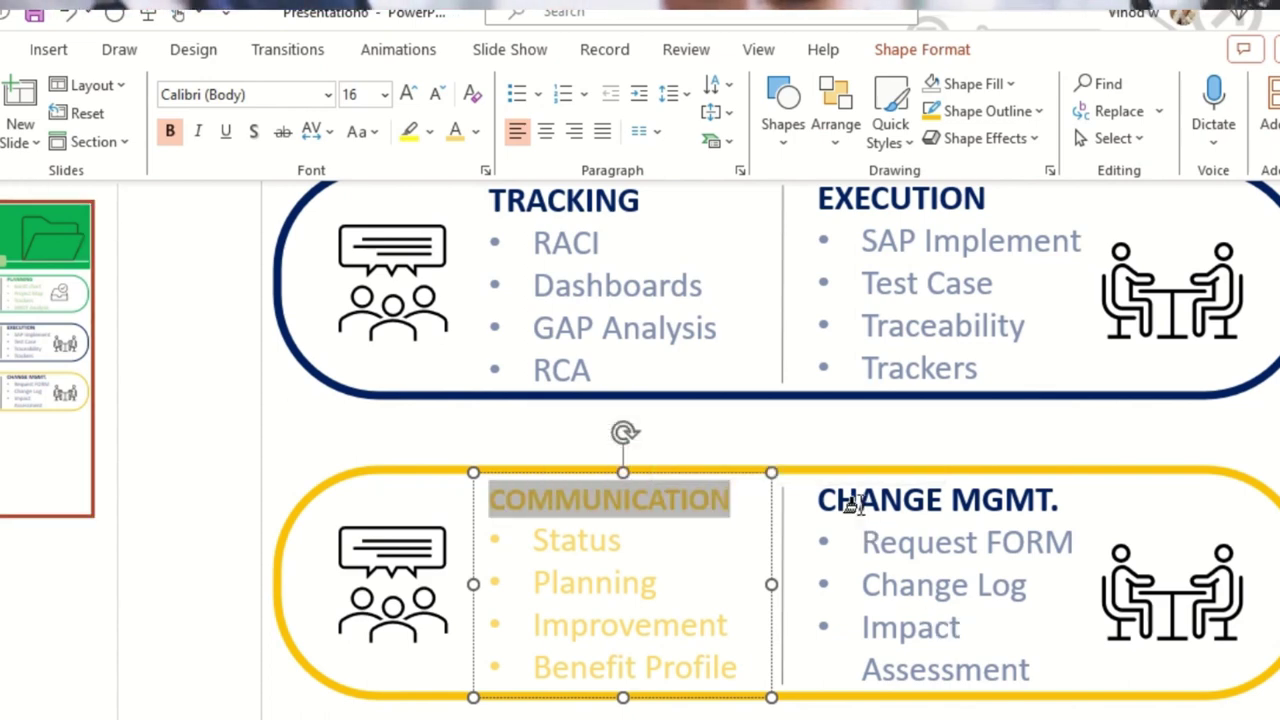
drag(845, 500, 1071, 503)
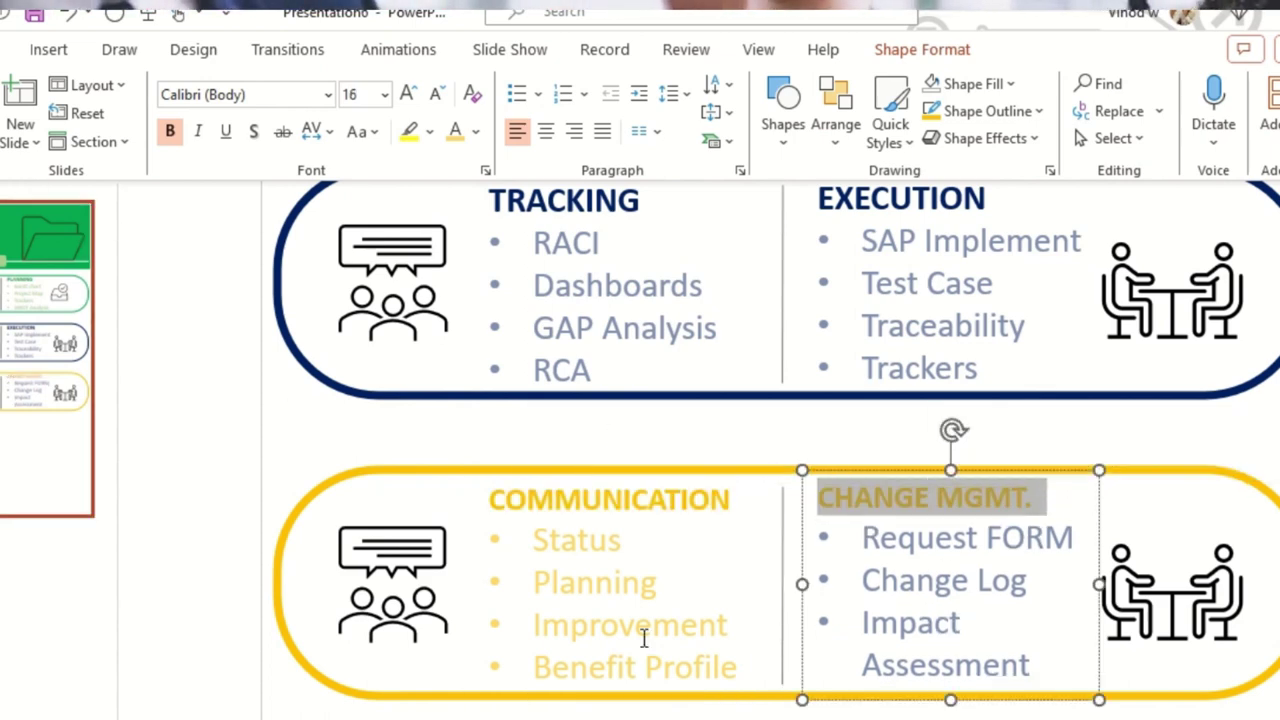
double_click(563, 540)
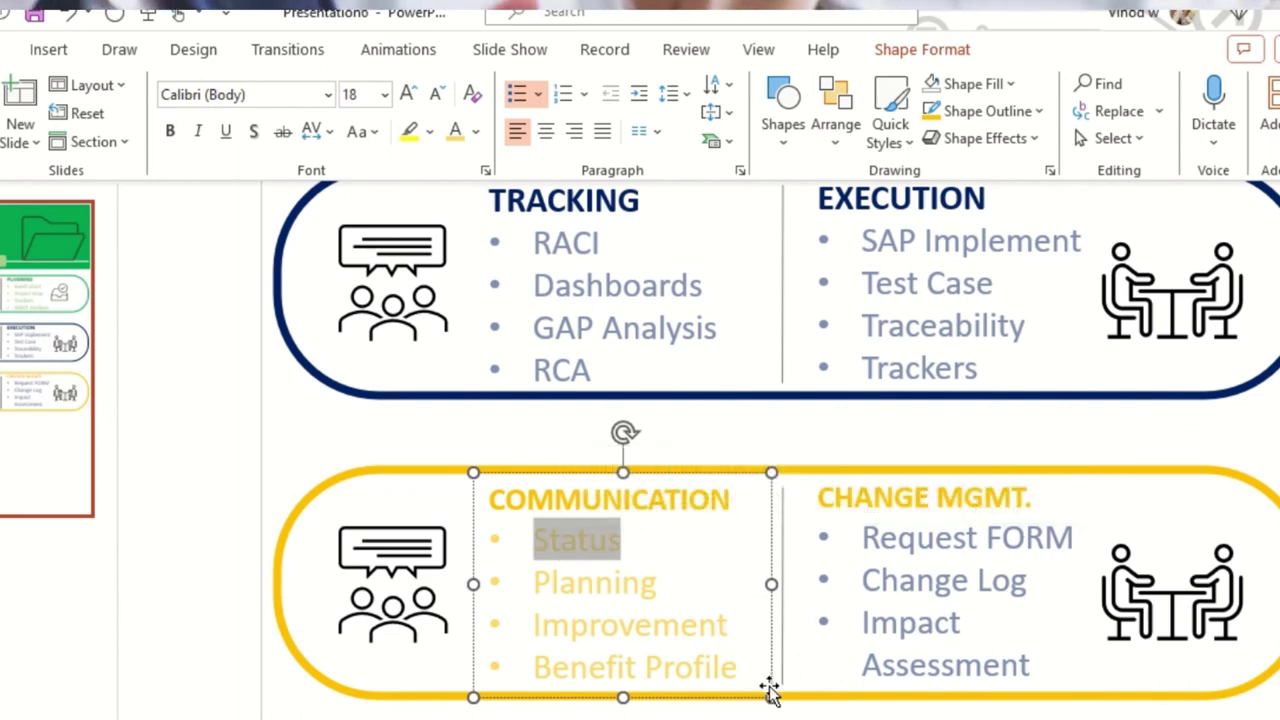
shift+click(739, 667)
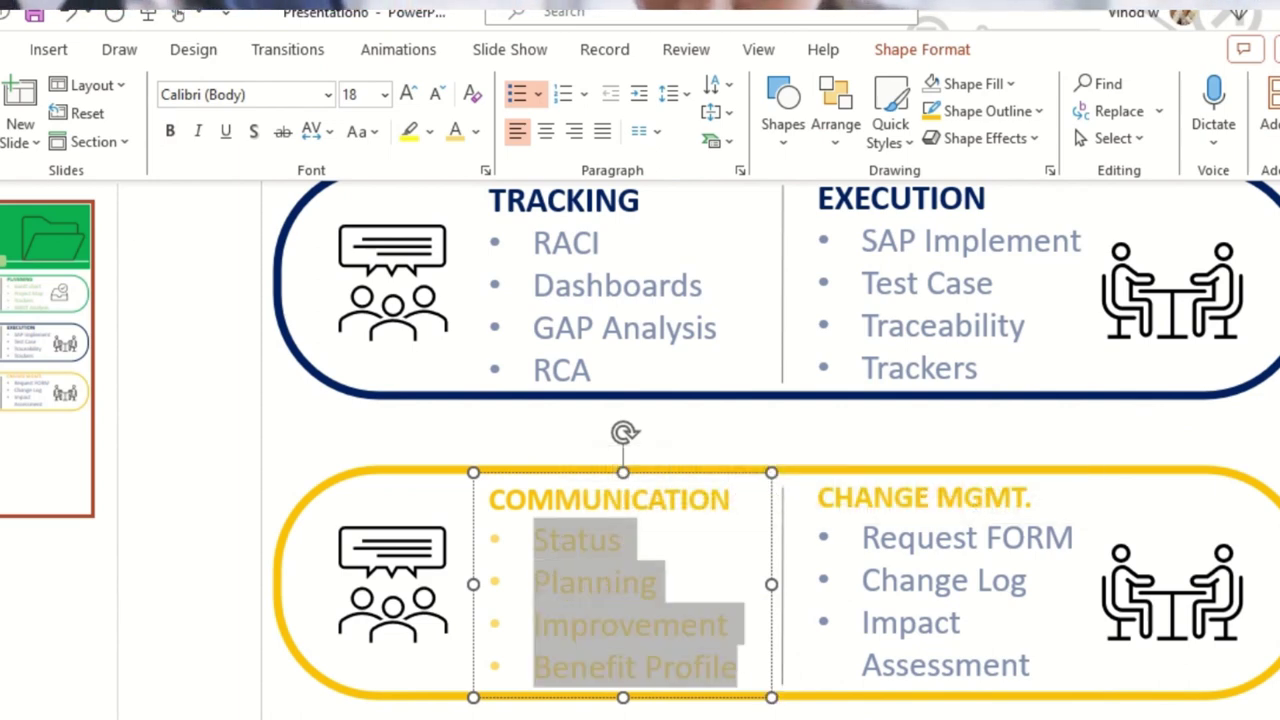
drag(877, 537, 1045, 673)
key(Escape)
key(Escape)
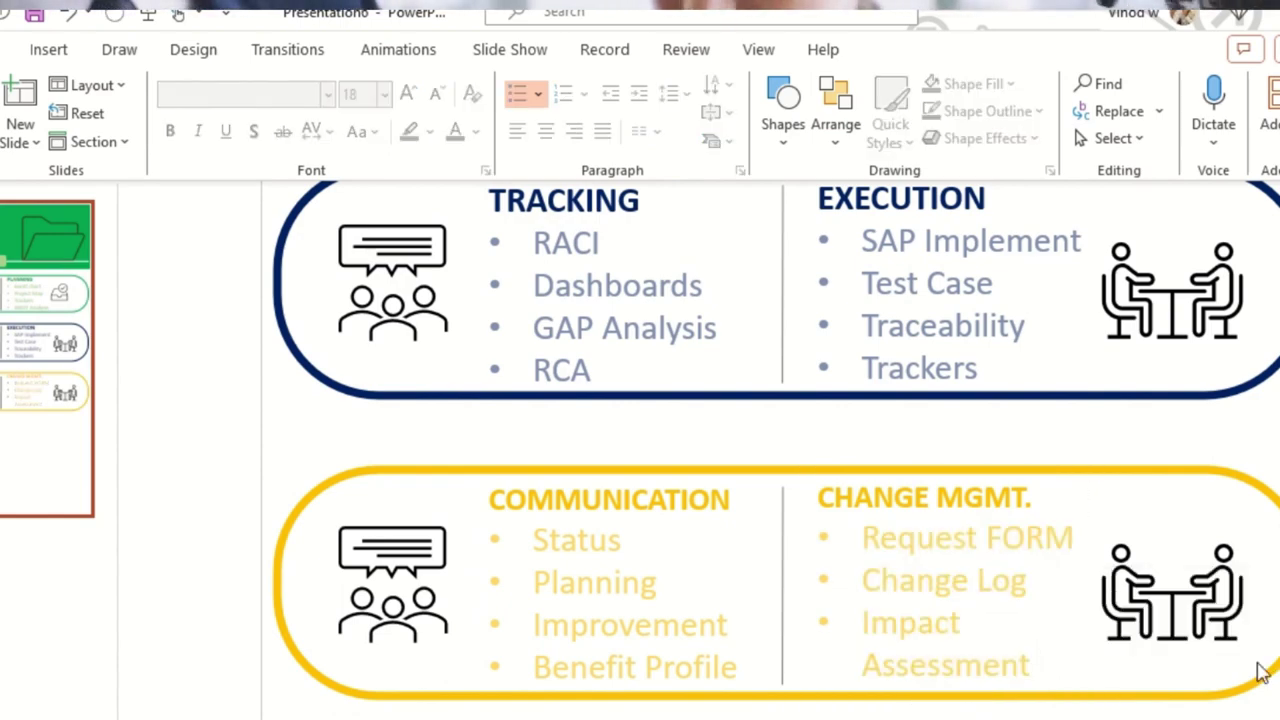
Pull apart the stacked spare icons, including the checklist and handshake icons.
scroll(1262, 672, up, 5)
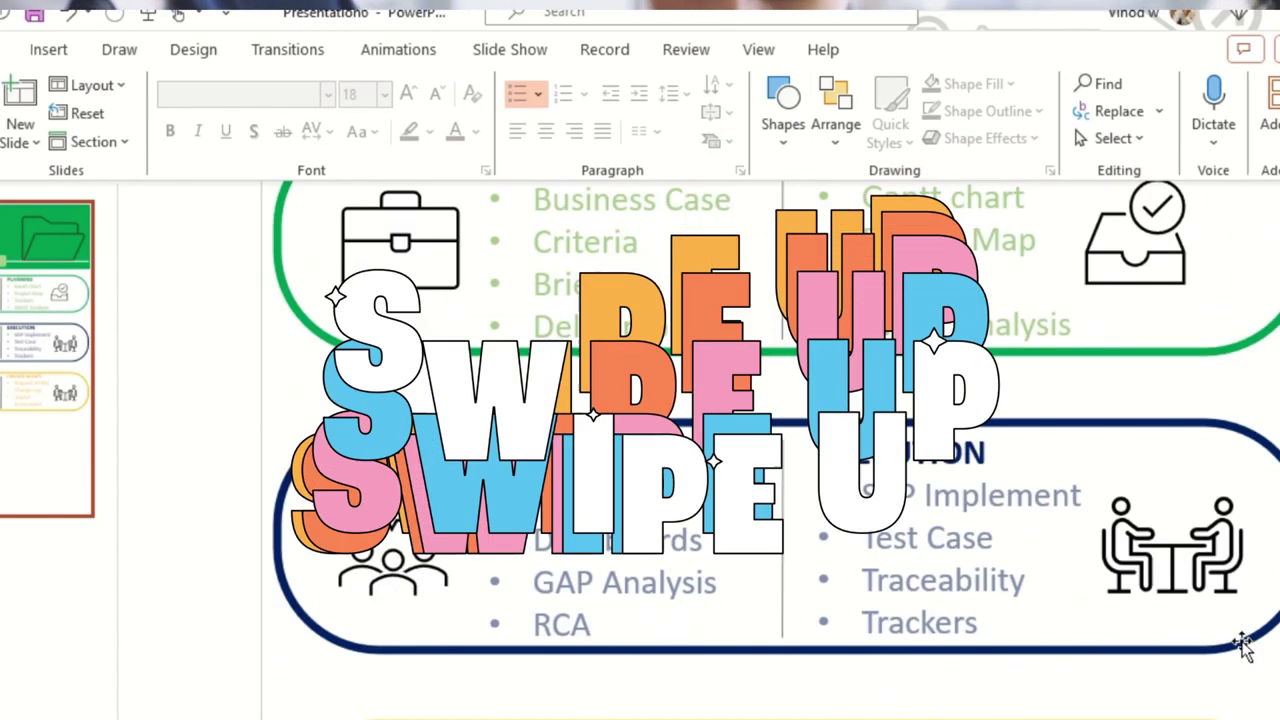
scroll(1241, 645, down, 8)
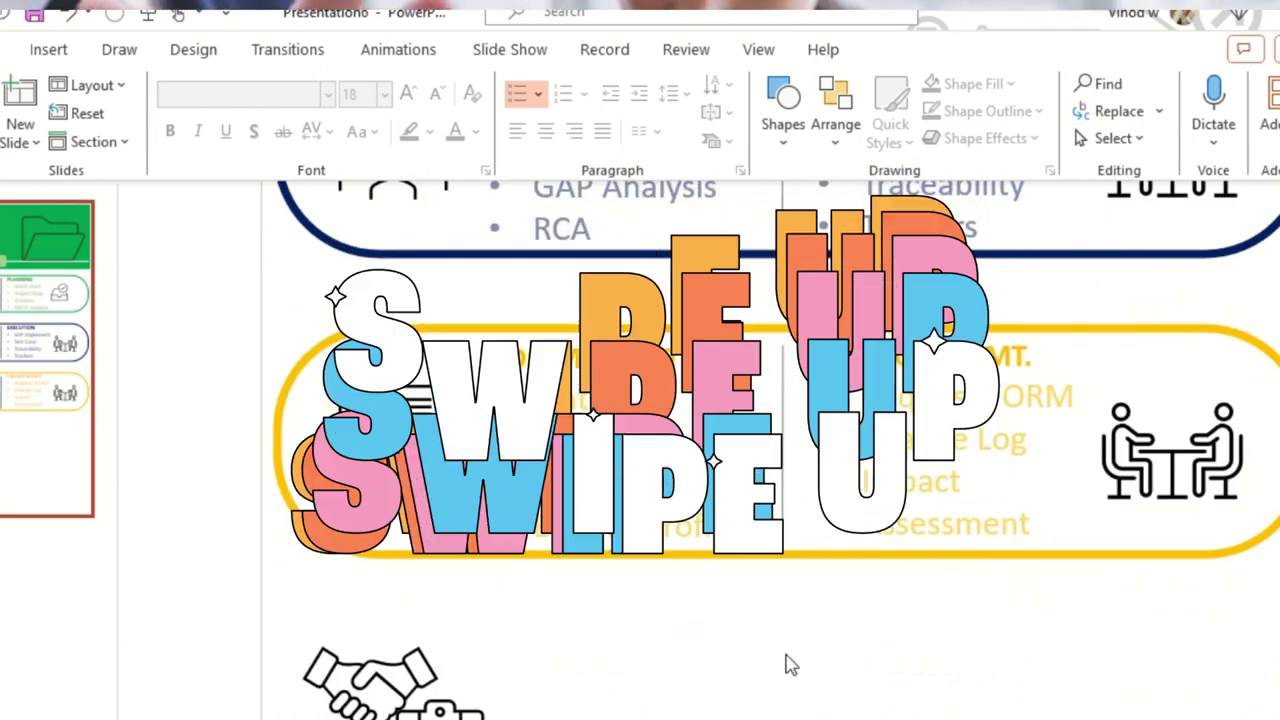
scroll(790, 665, down, 4)
click(522, 590)
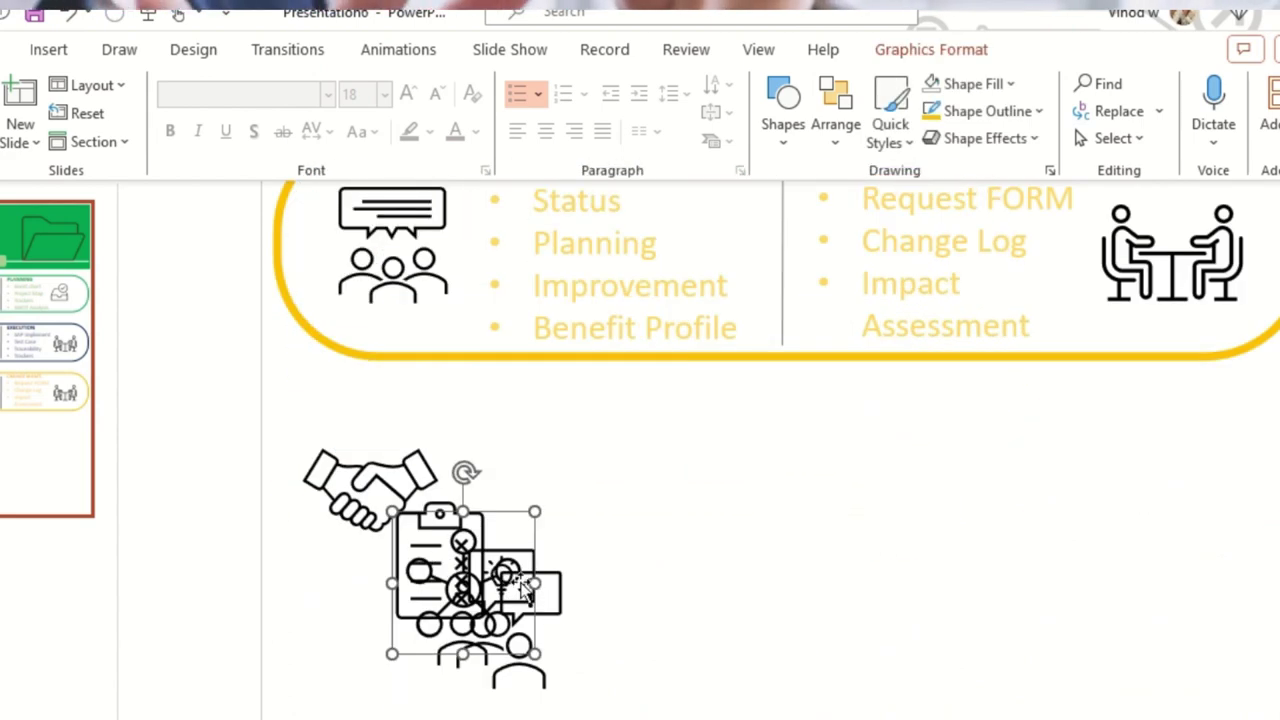
drag(522, 590, 463, 540)
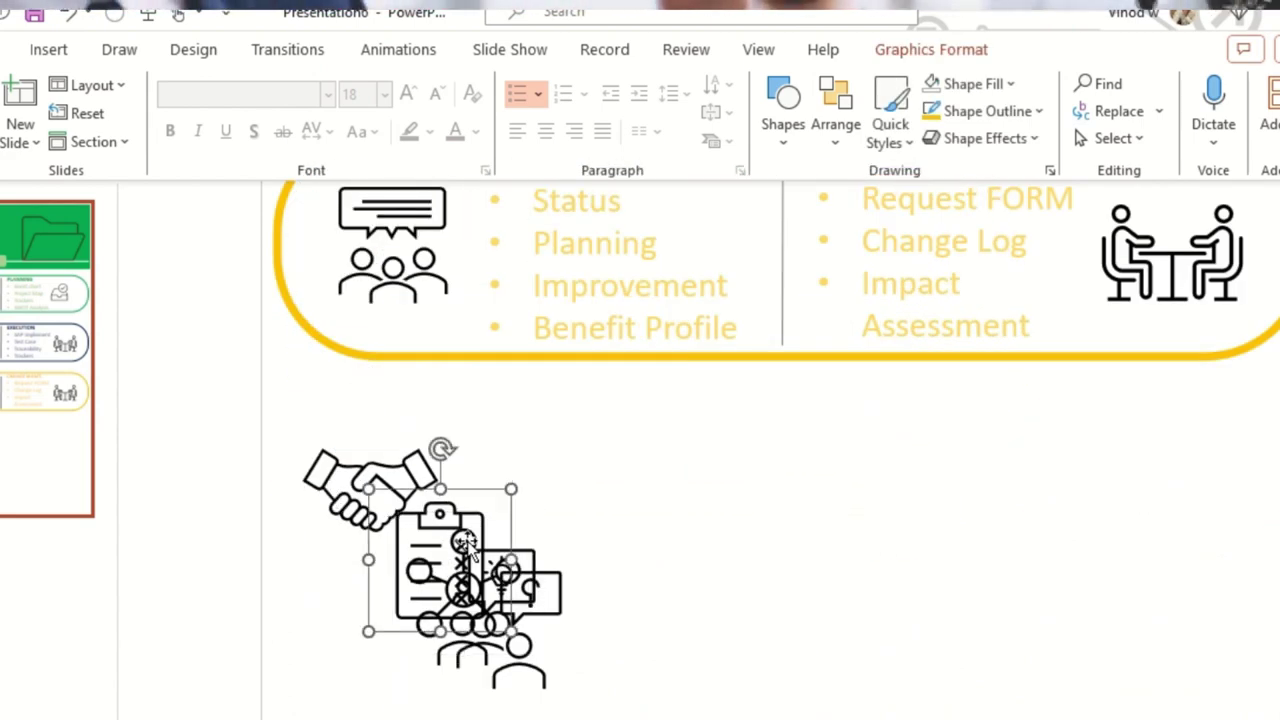
shift+click(543, 587)
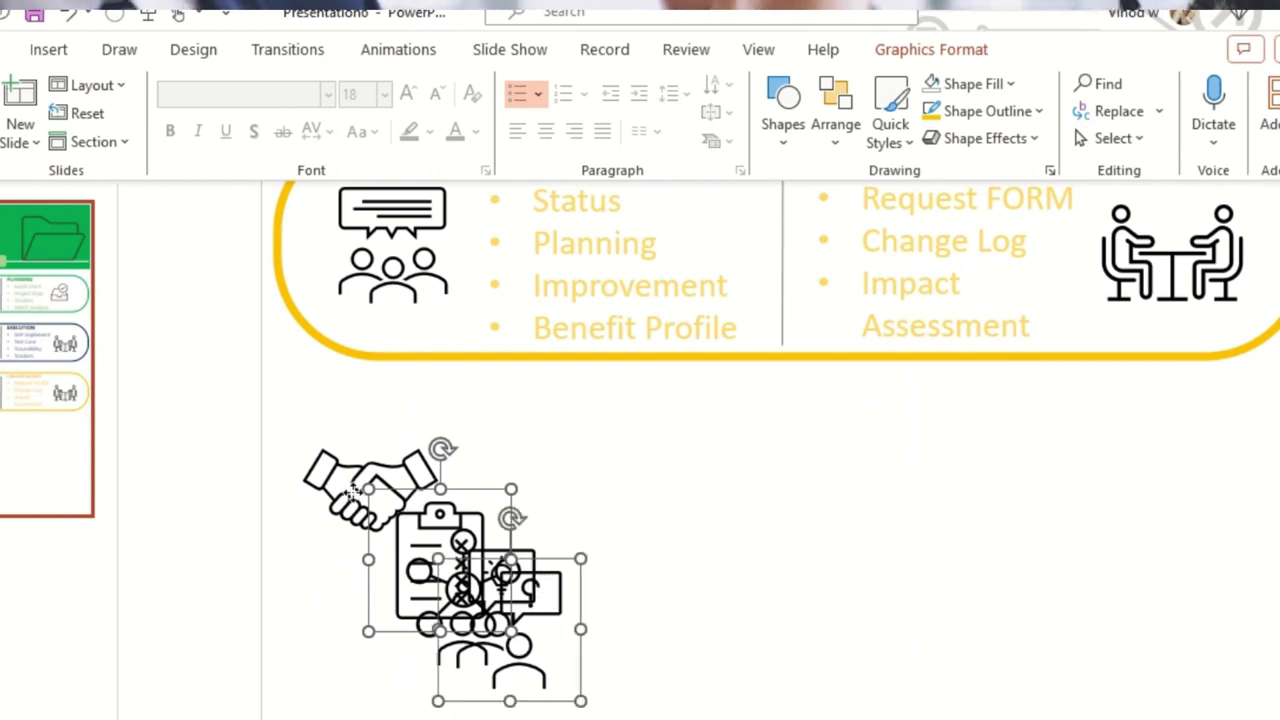
shift+click(354, 494)
click(430, 560)
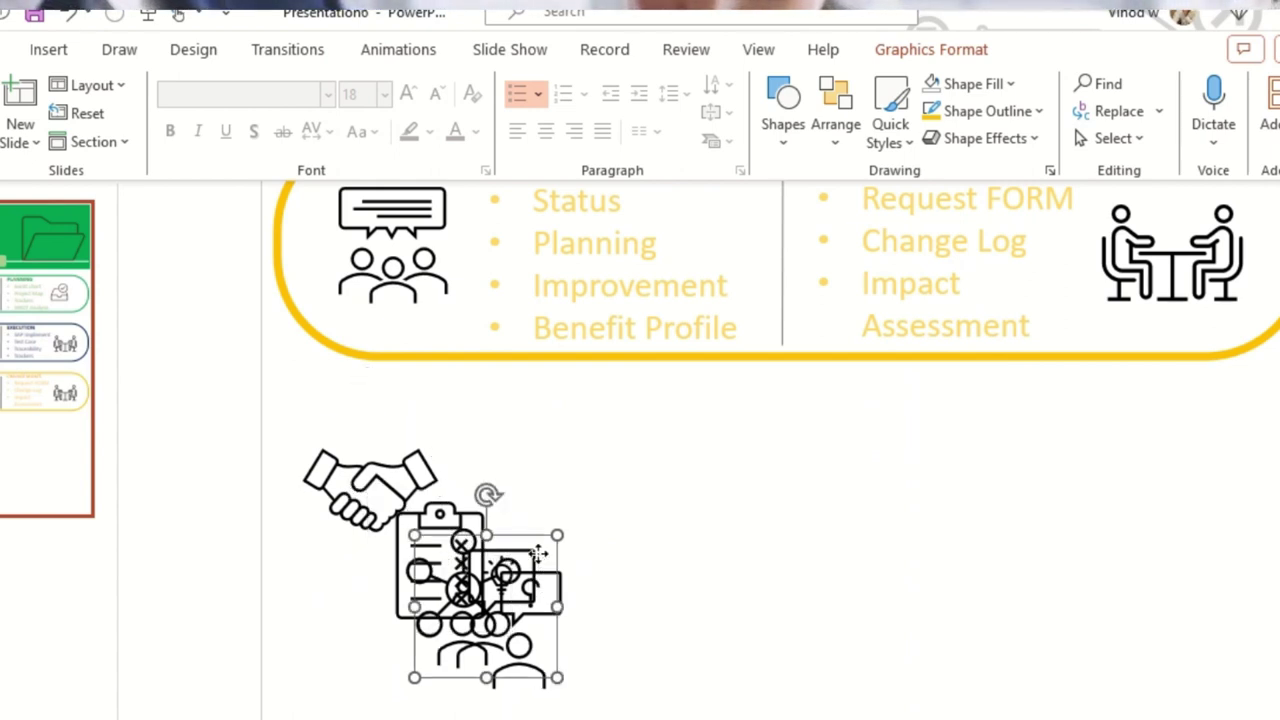
drag(430, 560, 400, 540)
Move all five spare icons together to the slide's bottom-right.
drag(268, 410, 655, 693)
scroll(655, 693, down, 2)
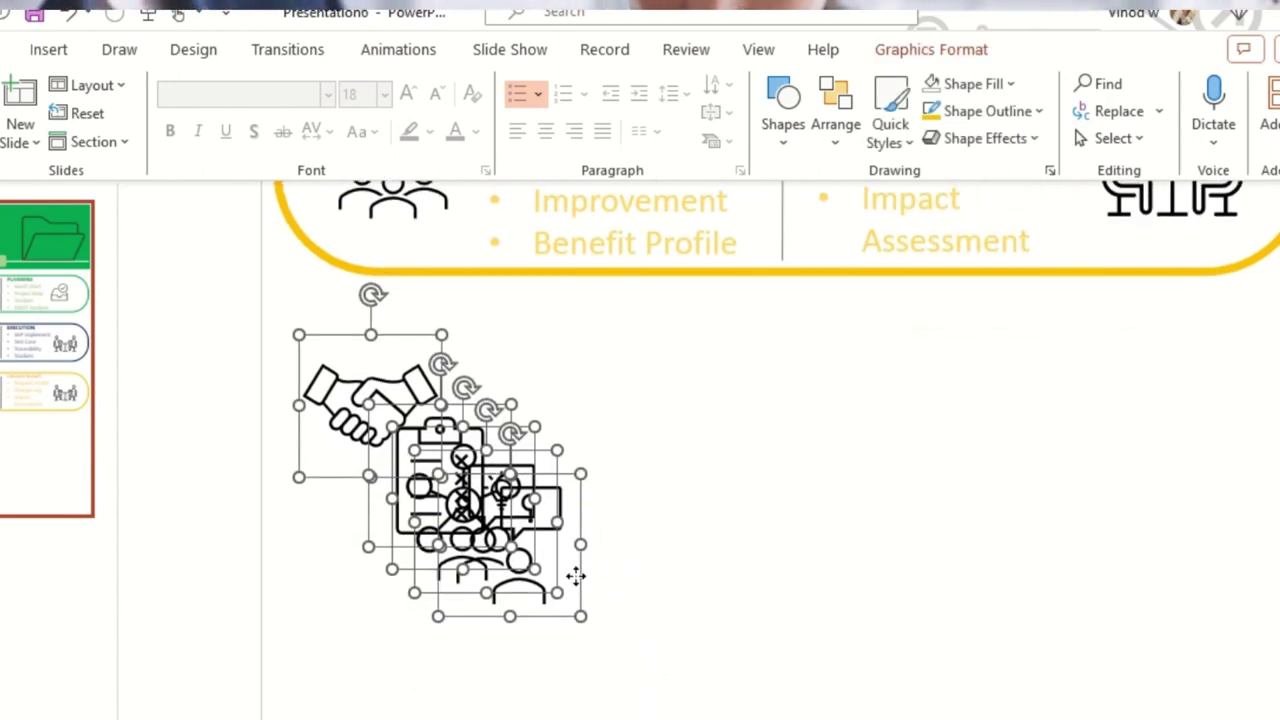
drag(574, 577, 1279, 719)
scroll(940, 571, up, 4)
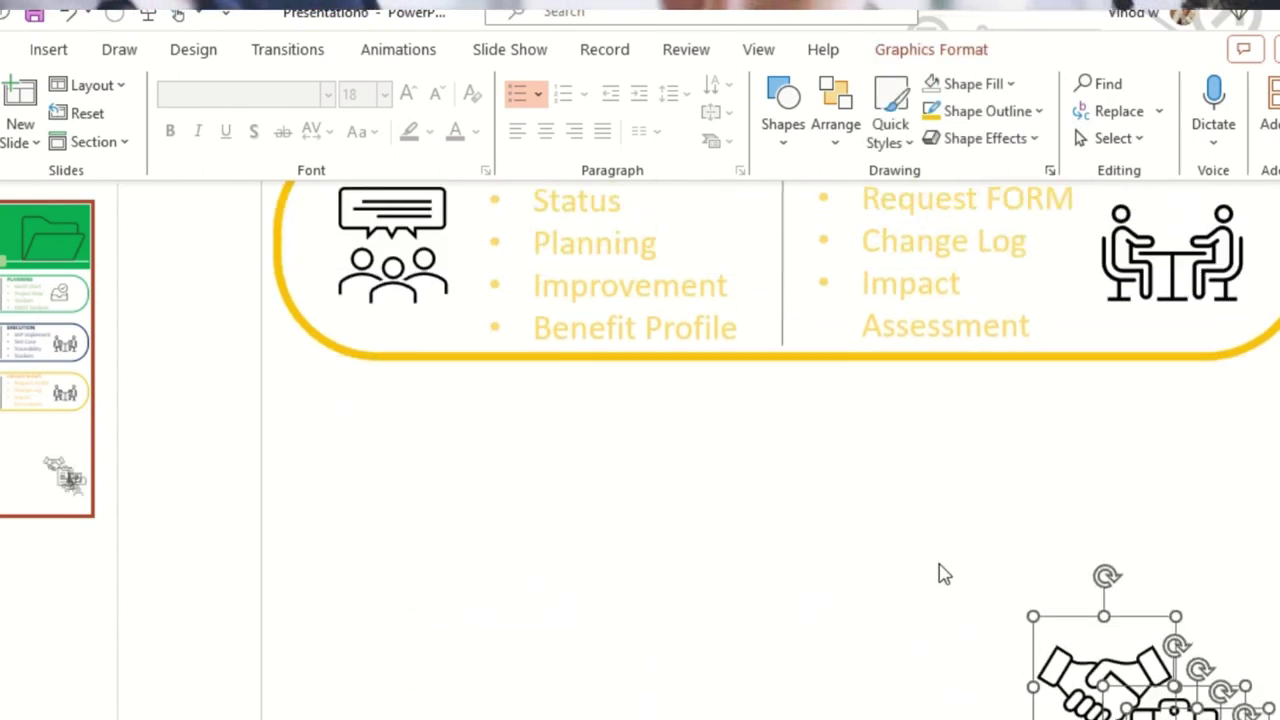
scroll(165, 432, up, 1)
click(195, 248)
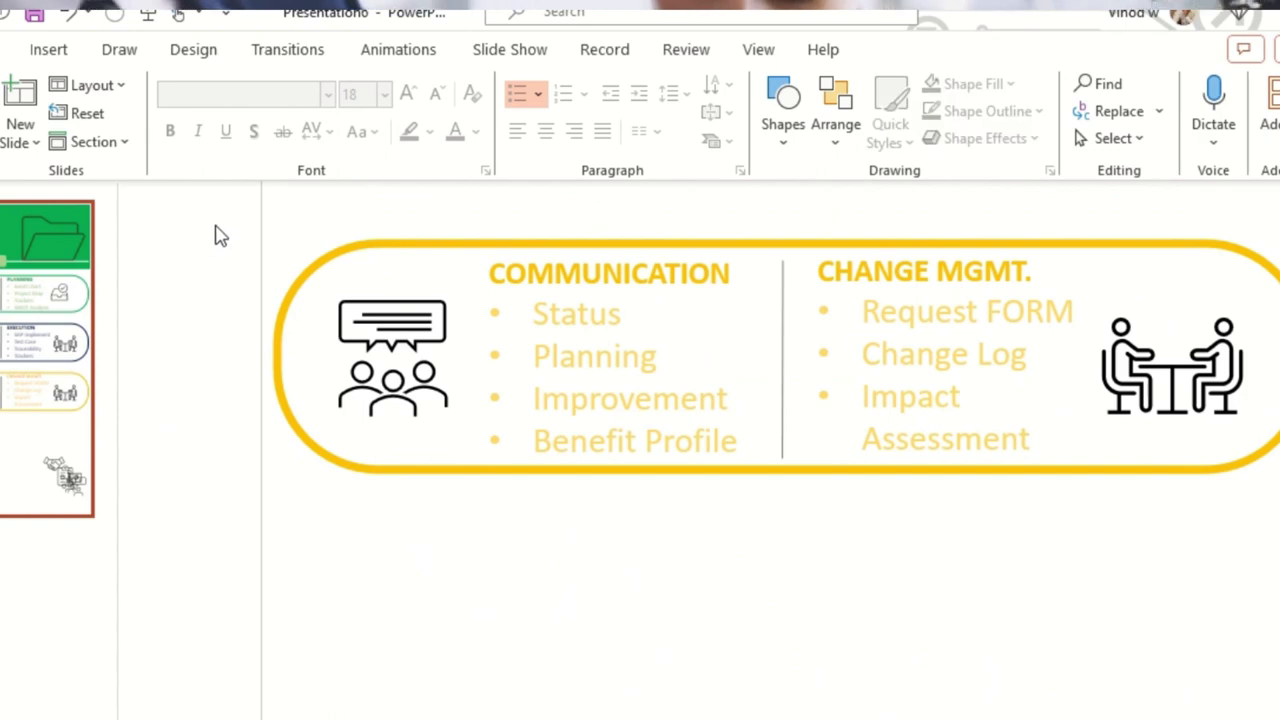
Duplicate the gold COMMUNICATION/CHANGE MGMT. pill directly below the original.
drag(210, 206, 1279, 600)
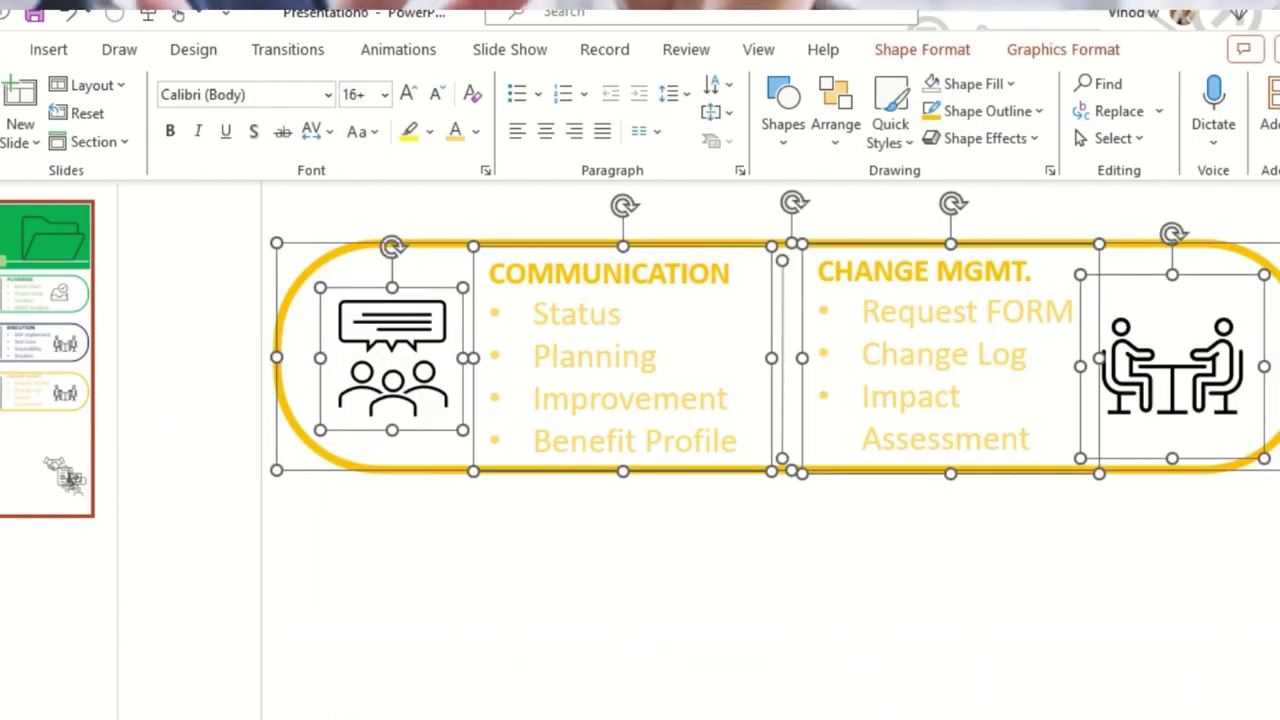
drag(620, 400, 620, 700)
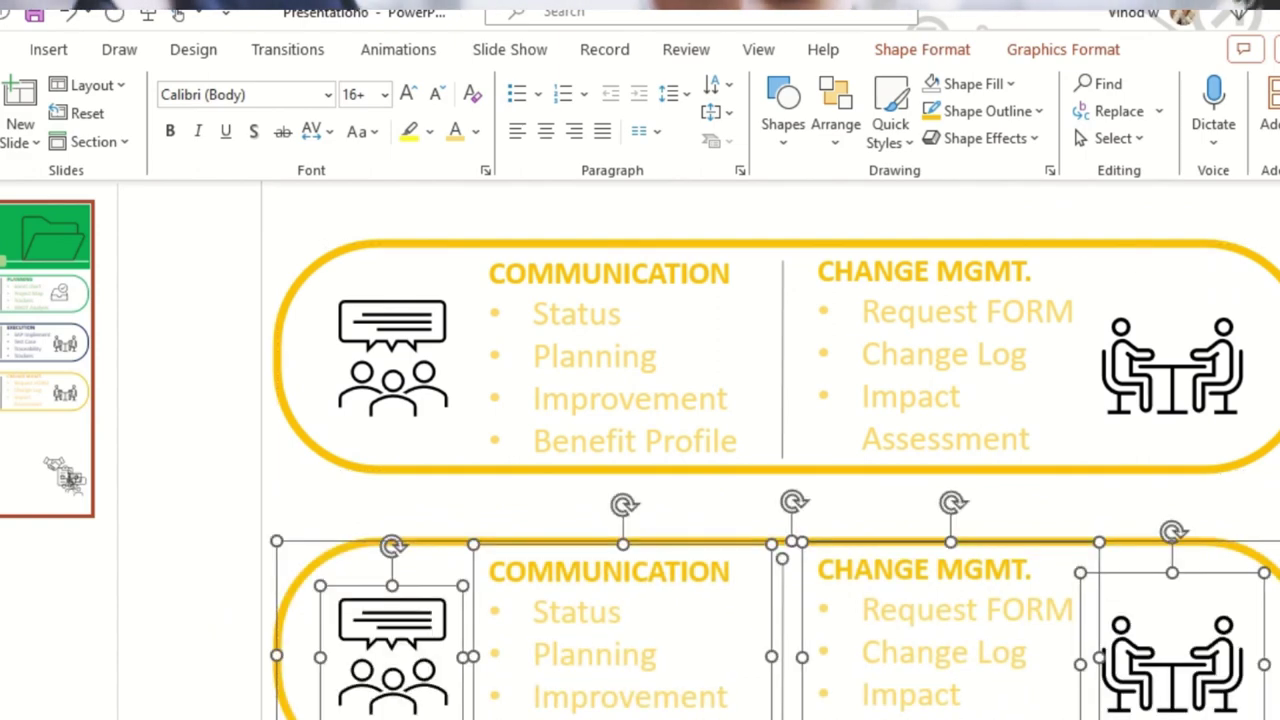
scroll(1048, 520, down, 2)
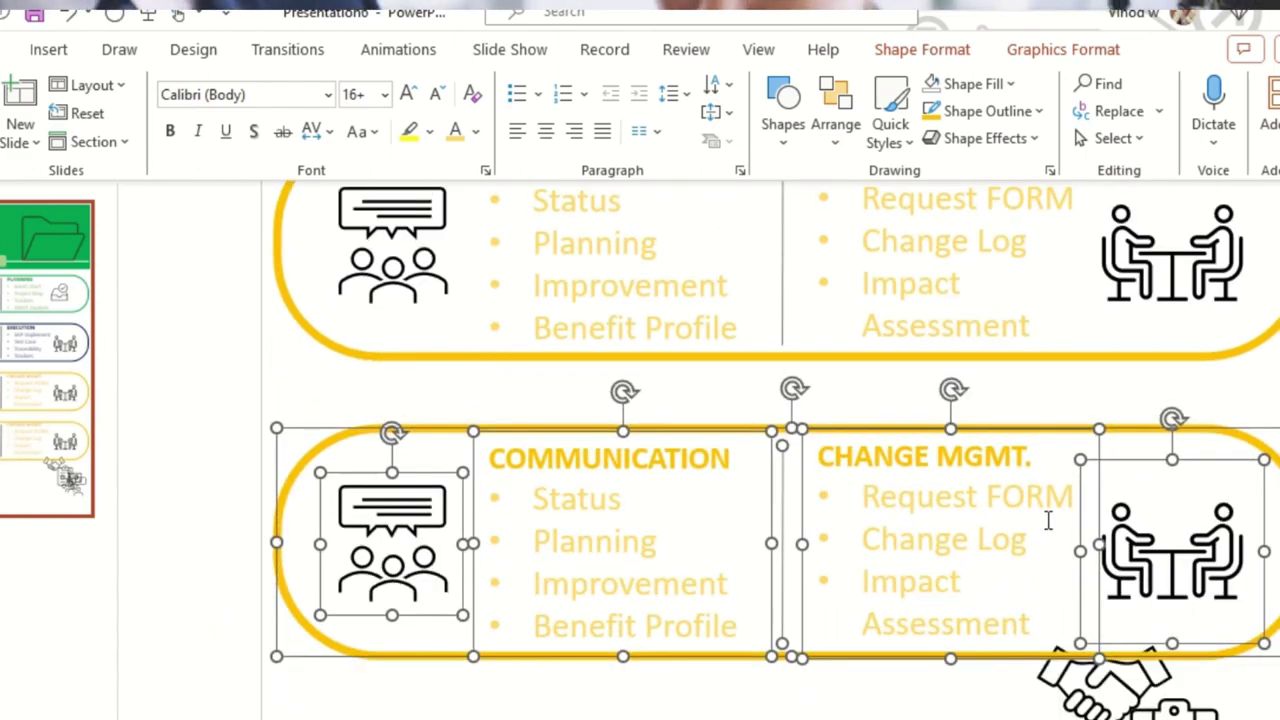
scroll(1048, 520, down, 3)
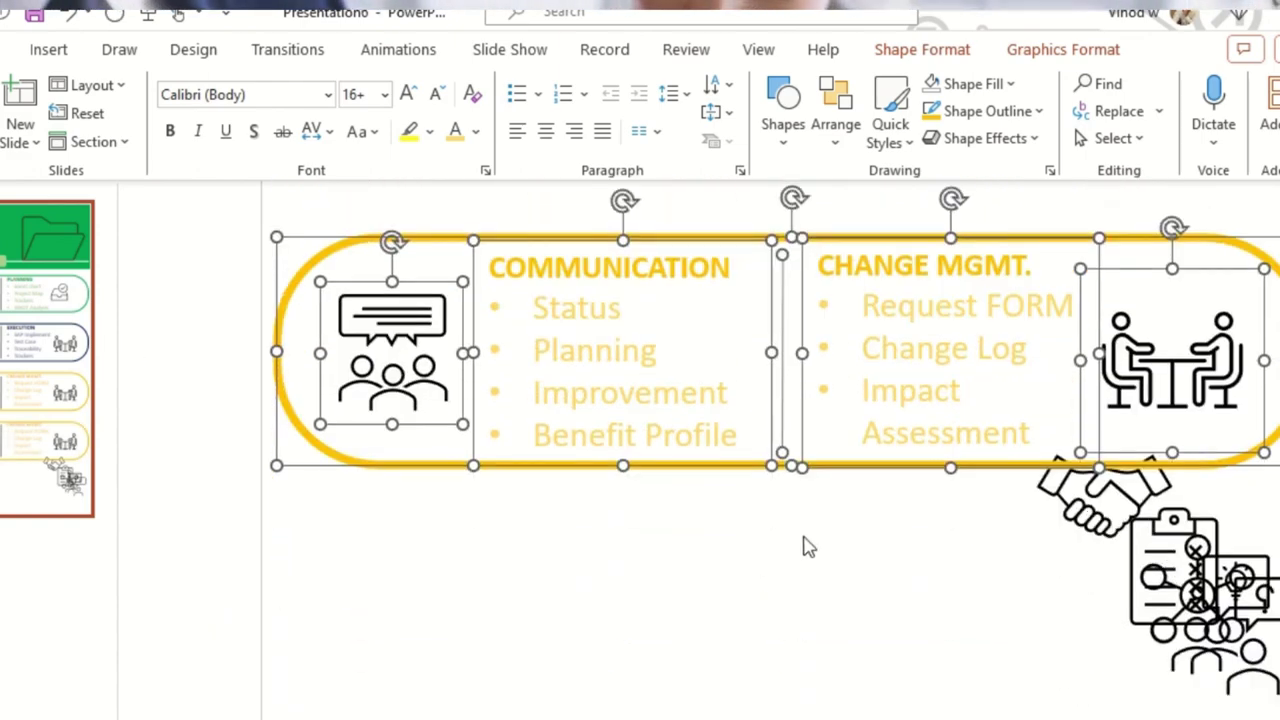
Select the stacked icon group and nudge it left toward the centre.
click(723, 603)
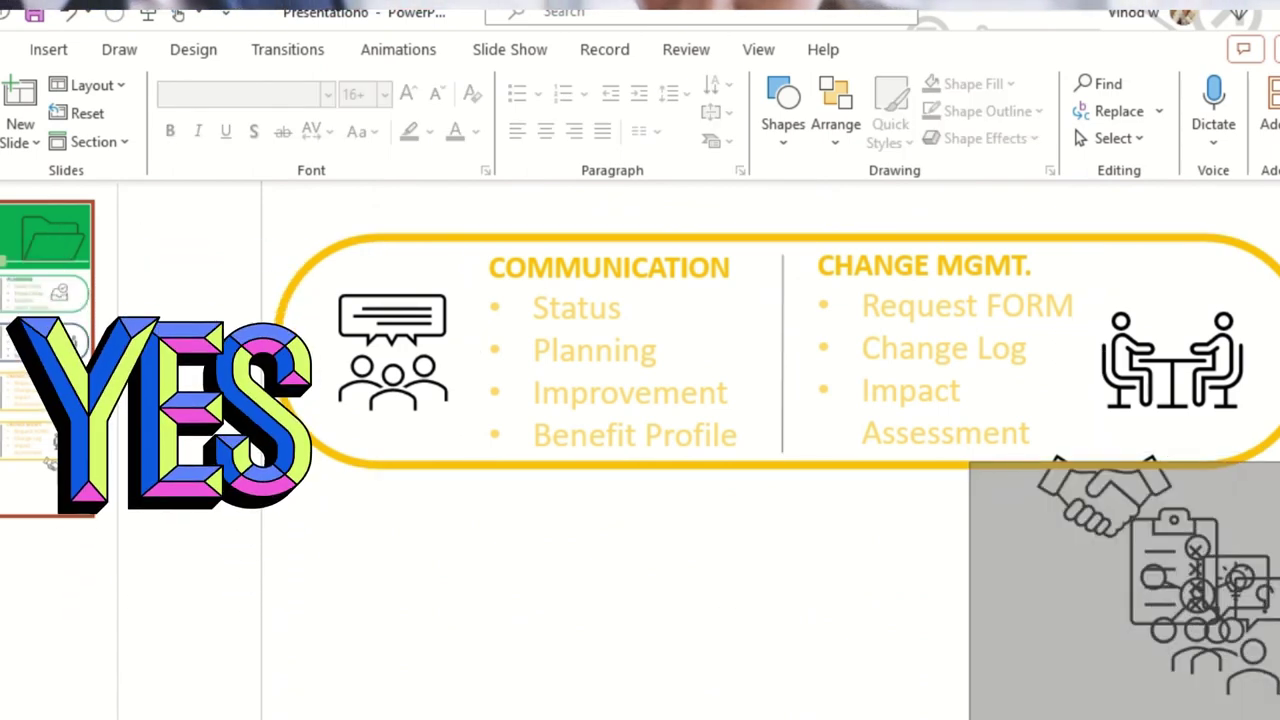
click(1183, 530)
key(Left)
key(Left)
key(Left)
key(Left)
key(Left)
key(Left)
key(Left)
key(Left)
key(Left)
key(Left)
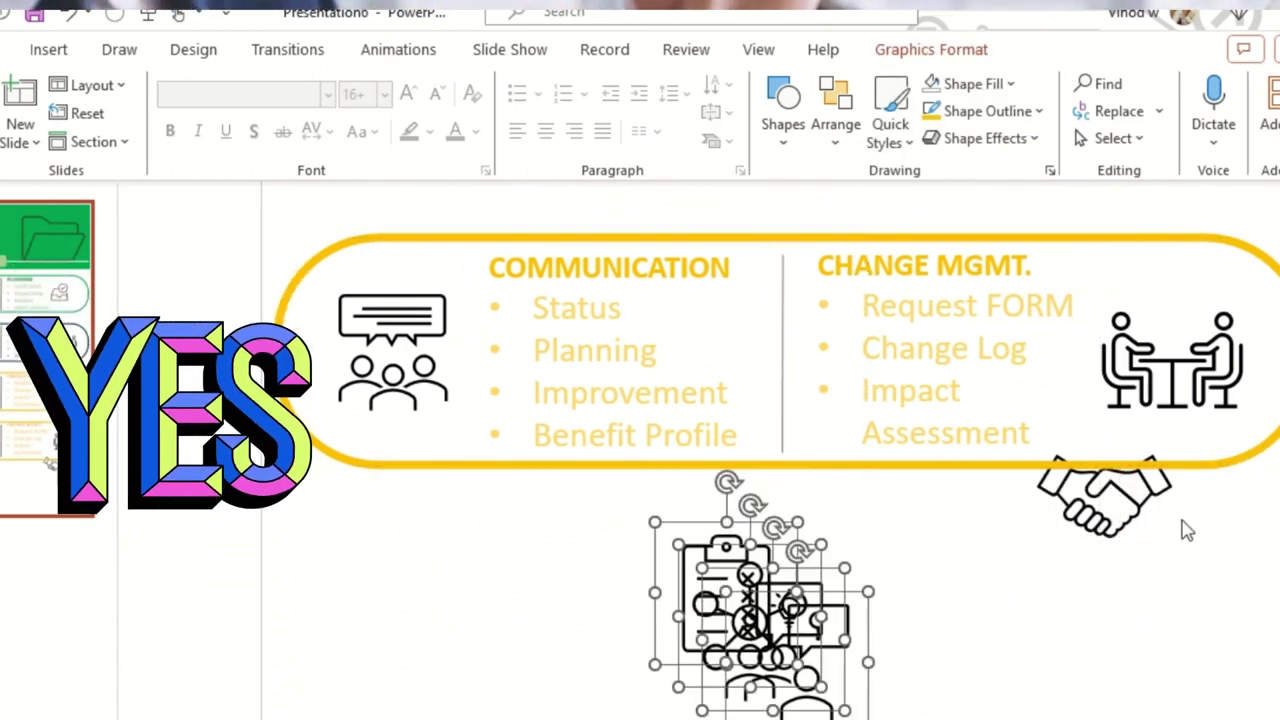
Pull the stacked icons into a row under the gold pill: checklist, handshake, lightbulb person, question-mark people.
drag(1110, 510, 609, 638)
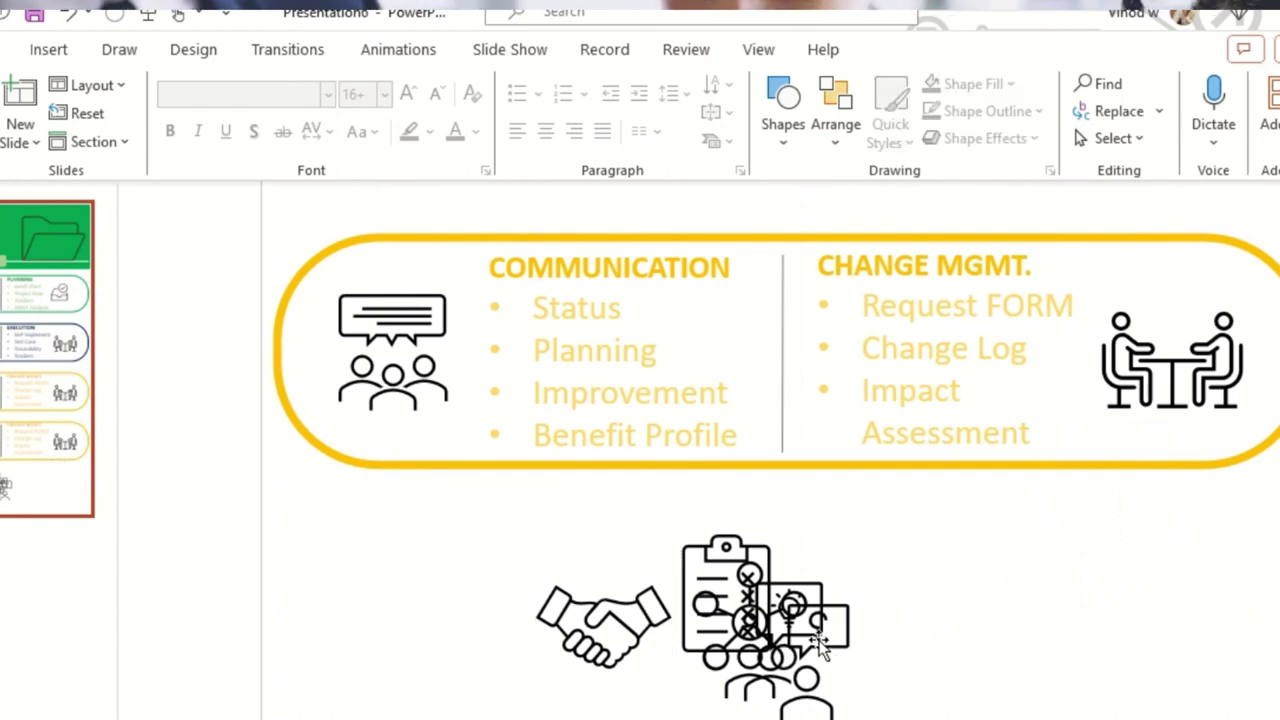
drag(820, 645, 1193, 640)
click(809, 606)
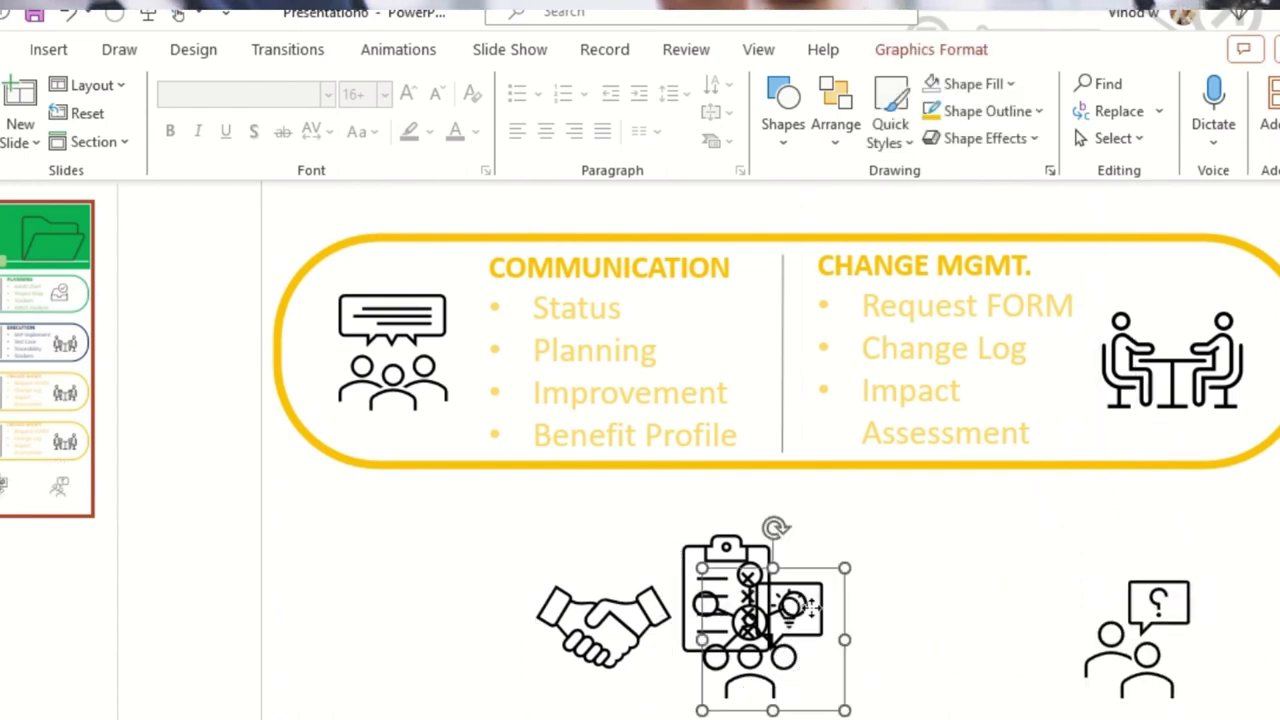
drag(809, 606, 962, 610)
click(745, 615)
drag(745, 615, 432, 581)
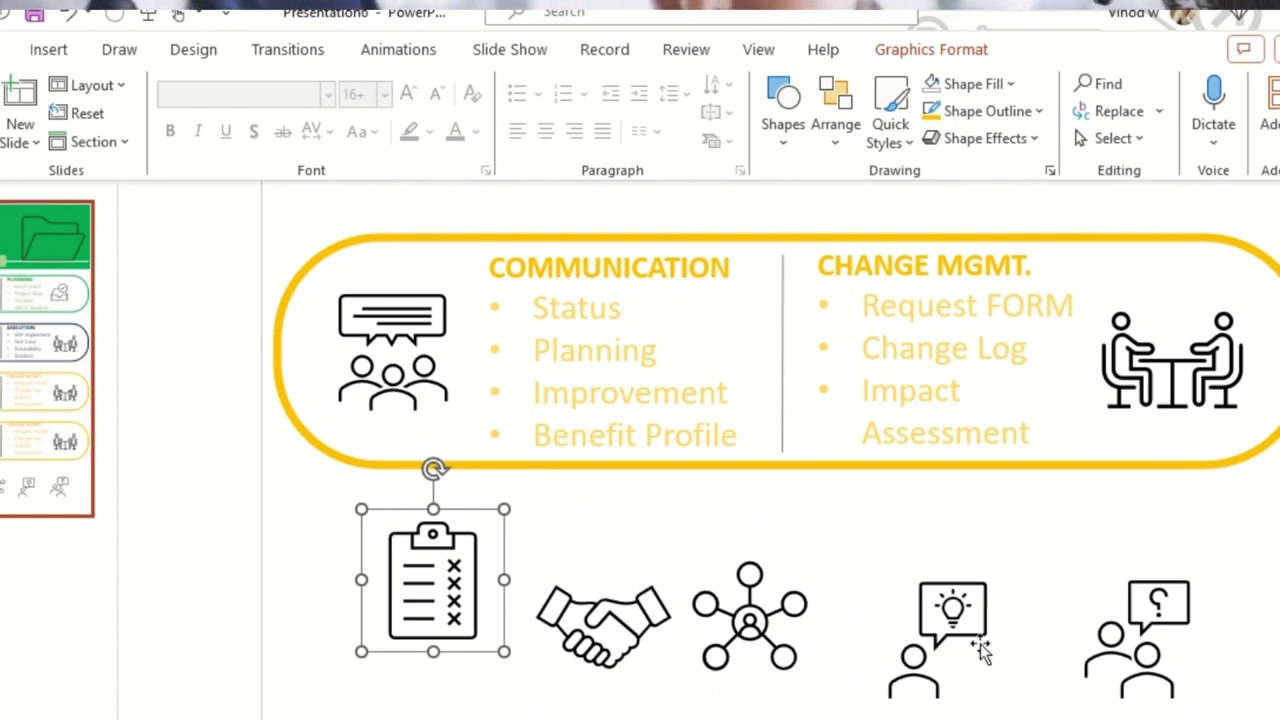
Replace the COMMUNICATION heading with 'WBS Management'.
click(587, 264)
double_click(587, 262)
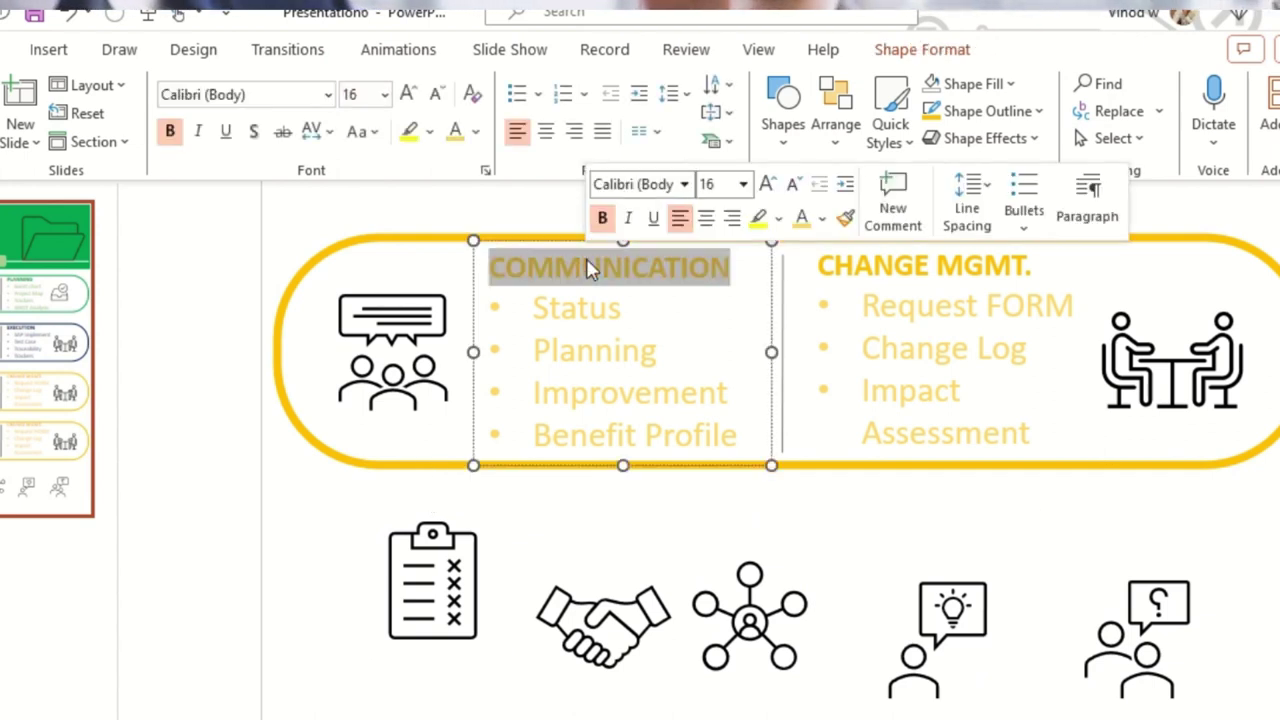
text(W)
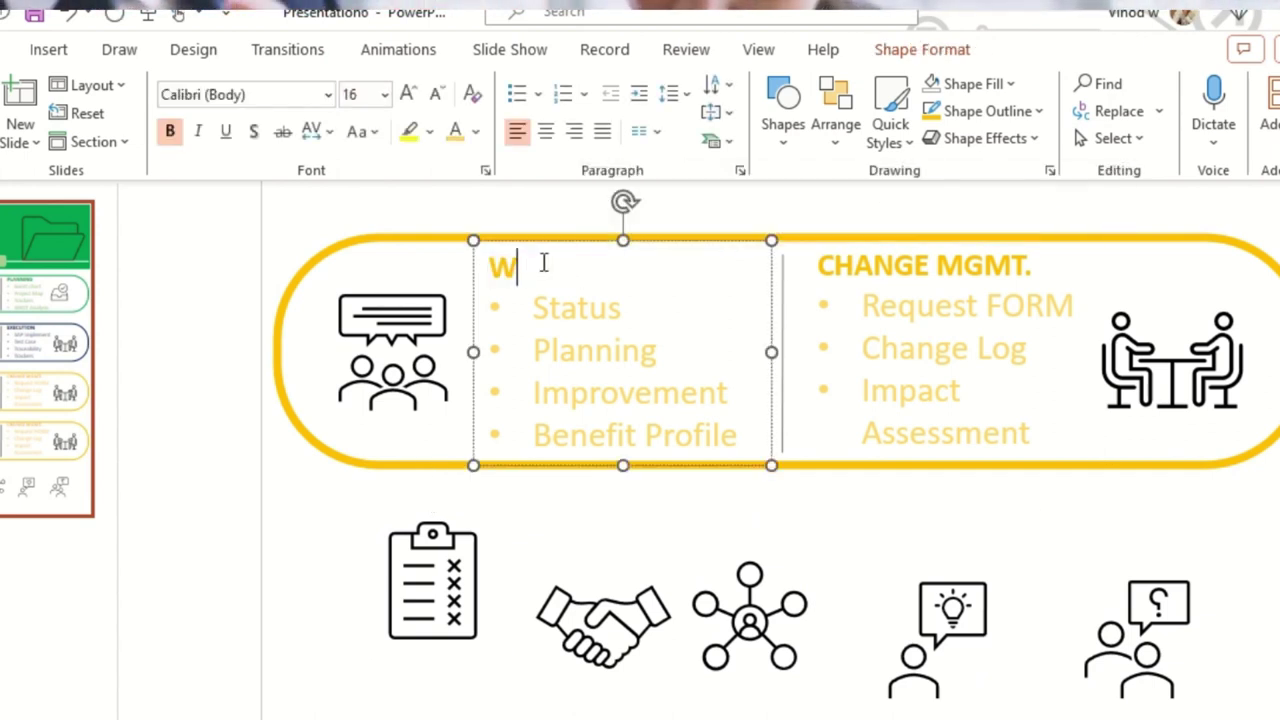
text(BSE)
key(BackSpace)
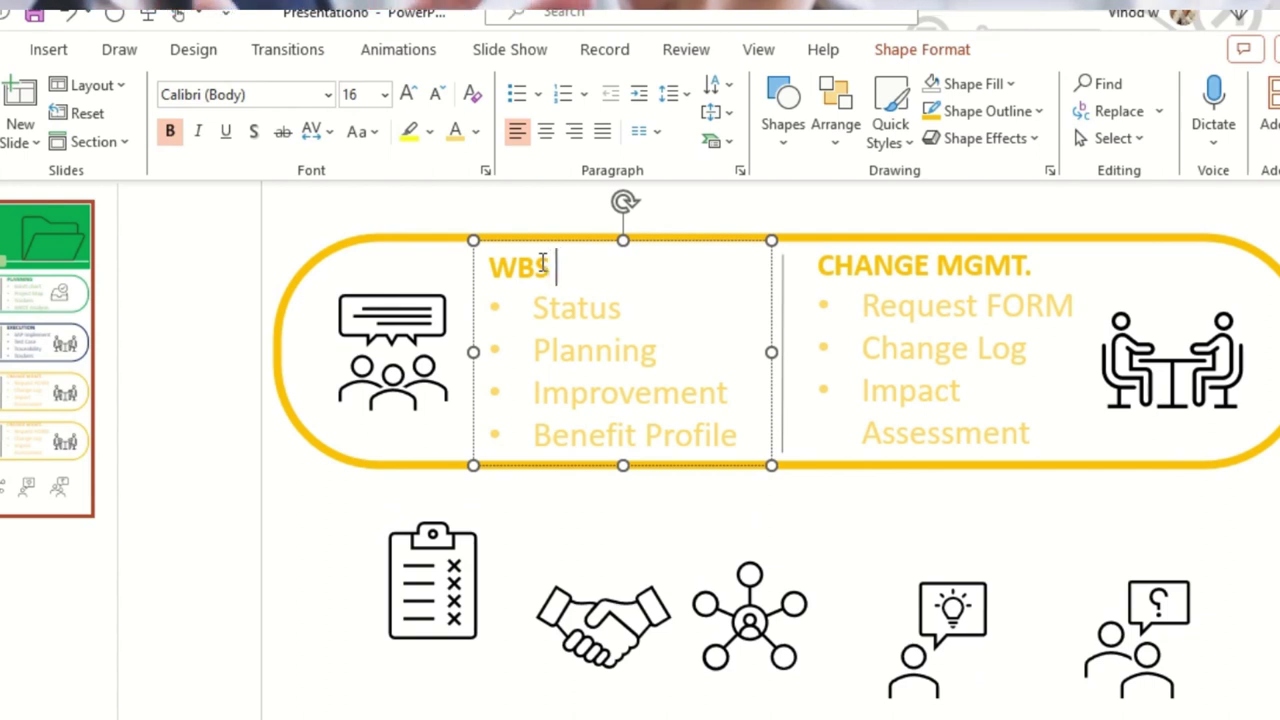
text(Management)
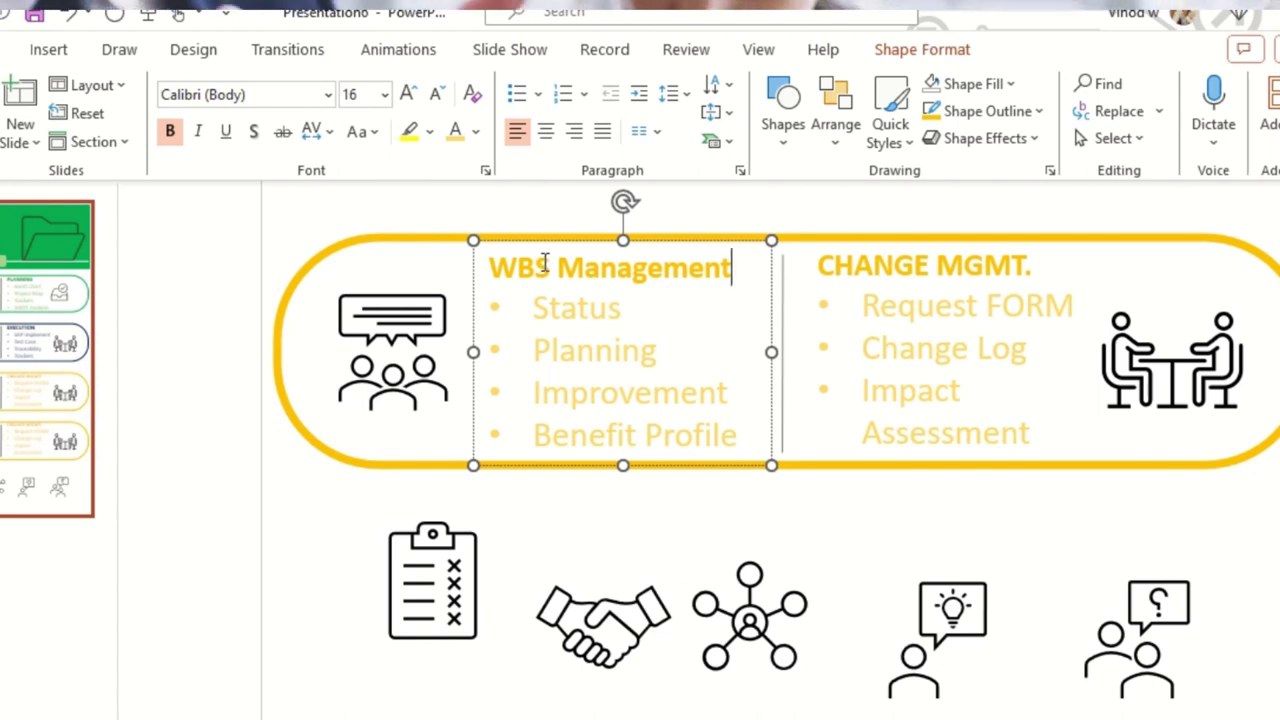
Replace the CHANGE MGMT. heading with 'RISK / ISSUE LOG'.
drag(818, 265, 1037, 262)
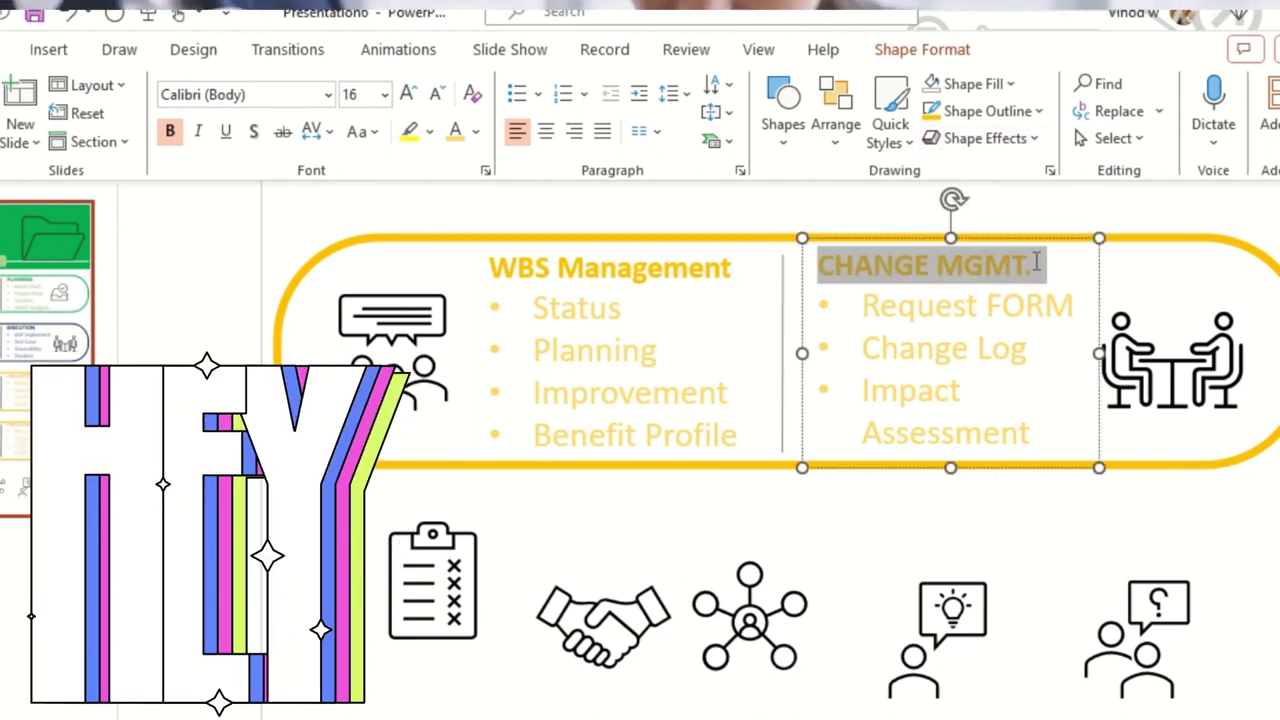
text(RIS)
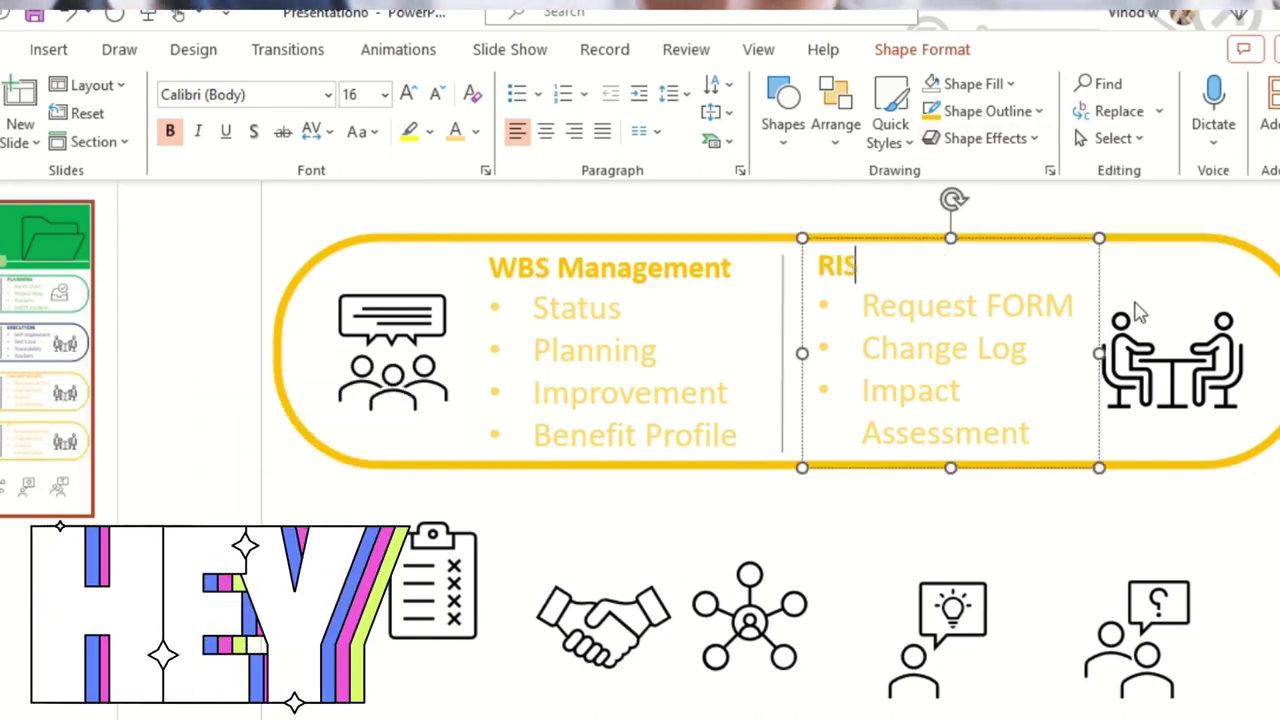
text(K / ISSUE L)
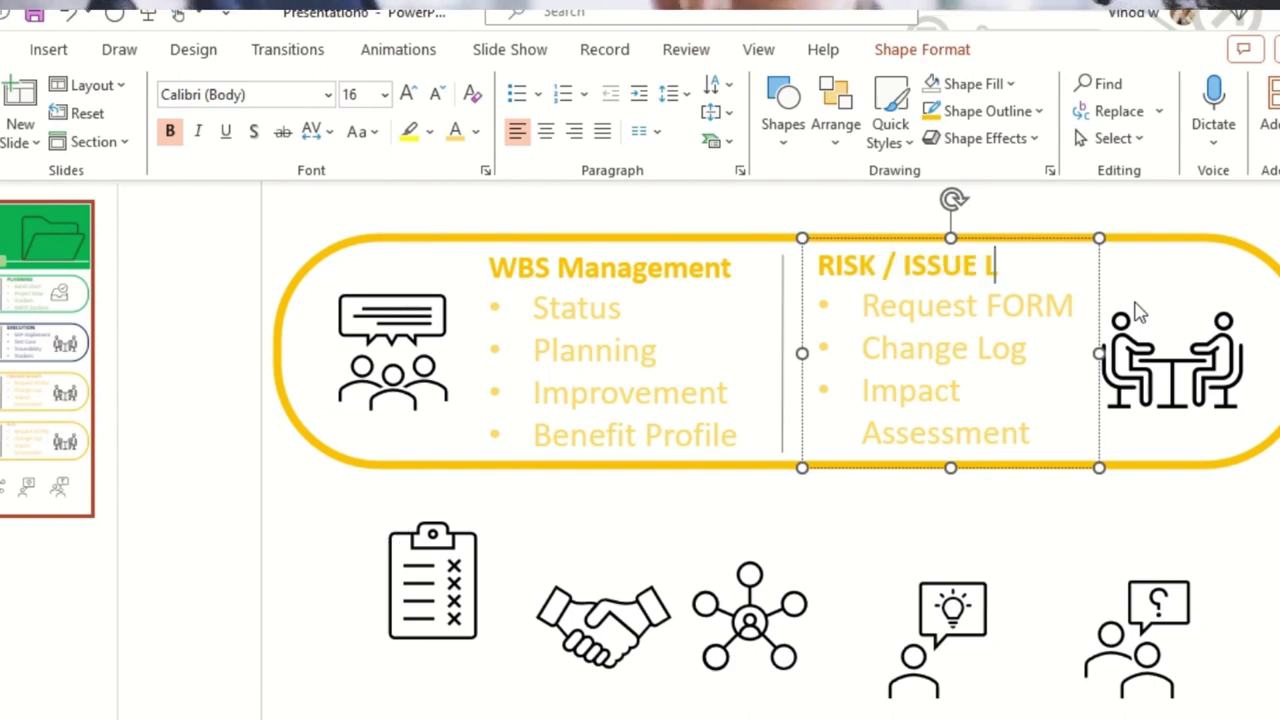
text(og)
key(BackSpace)
key(BackSpace)
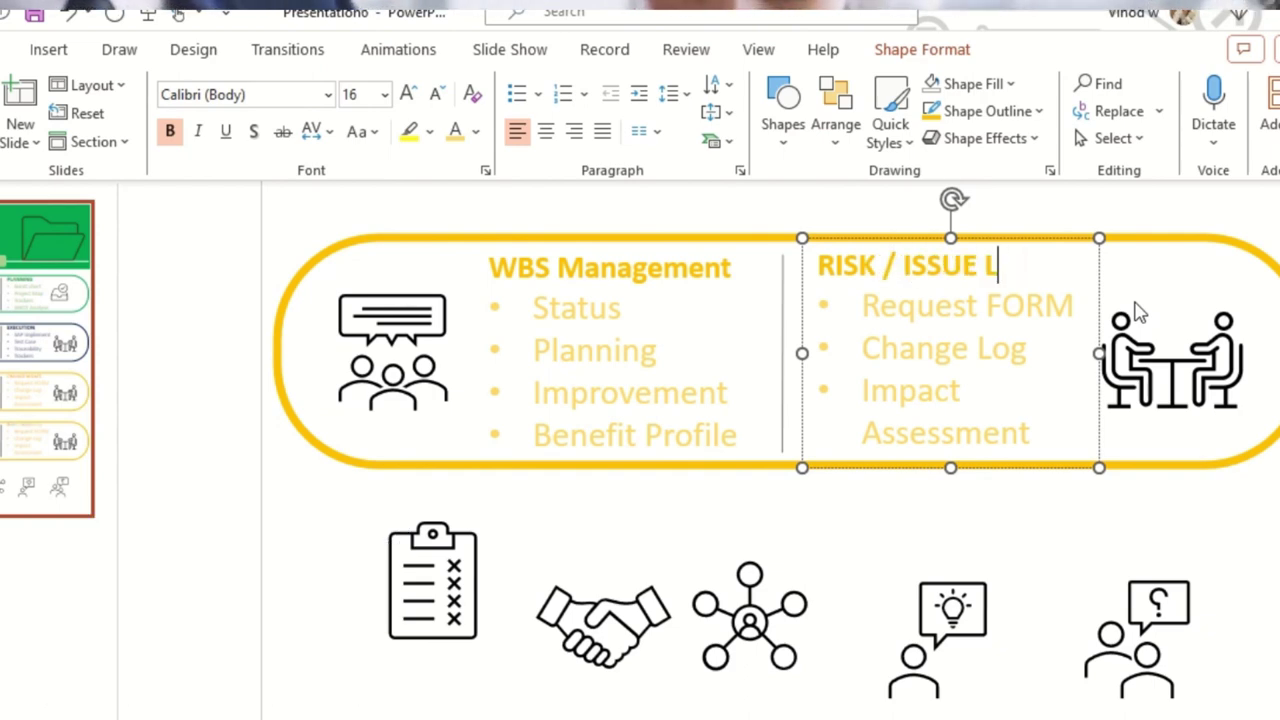
text(OG)
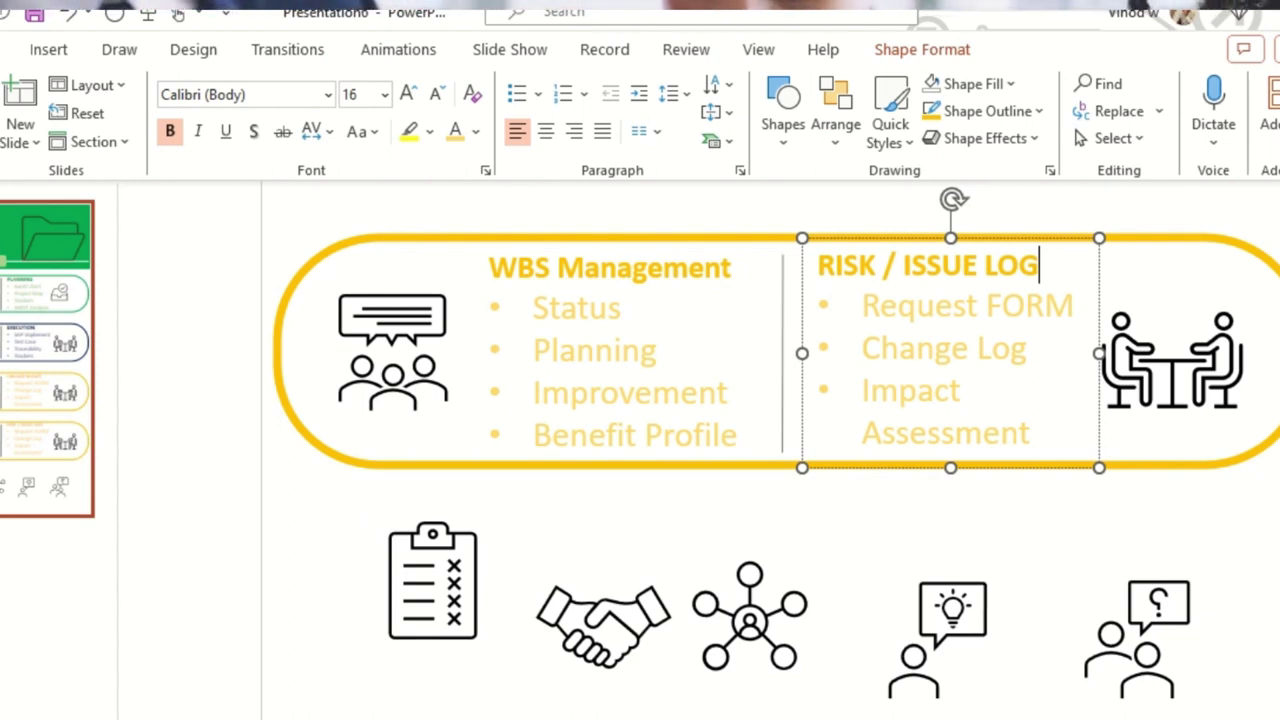
Replace the RISK / ISSUE LOG bullets with Incident Priority, Cause / Effect and RPN #.
drag(862, 306, 1044, 432)
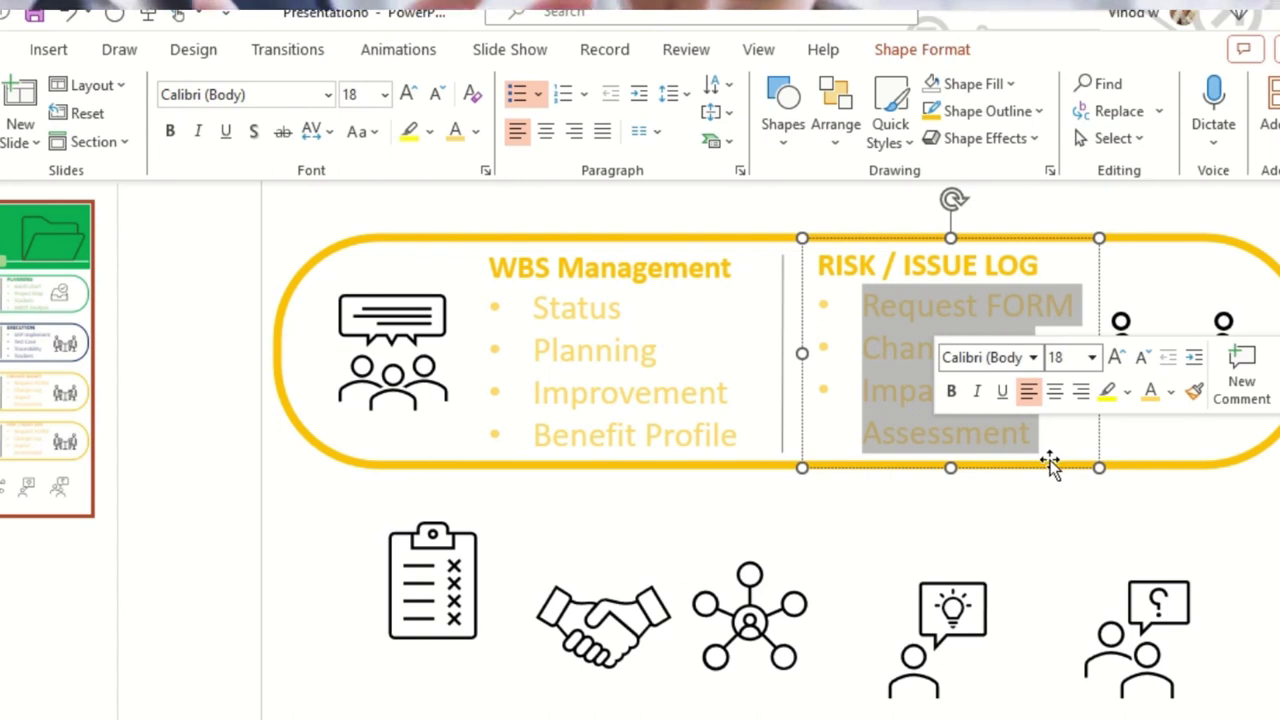
text(Incid)
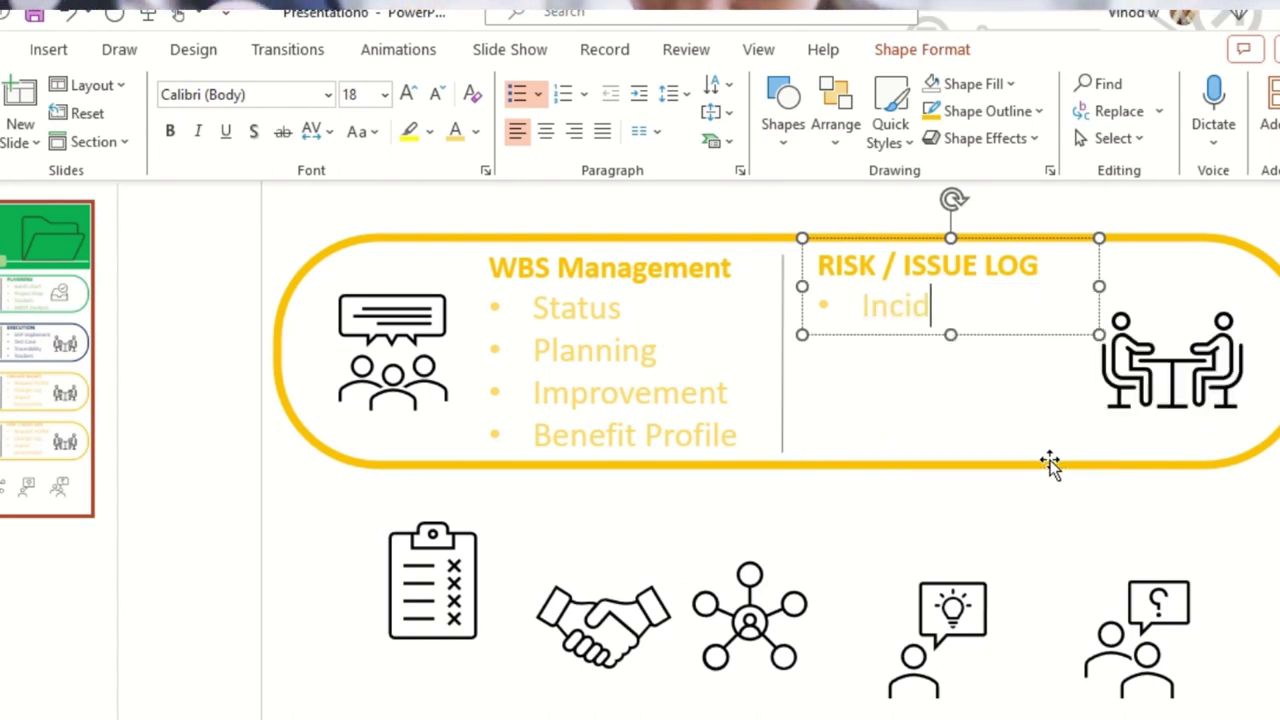
text(ent)
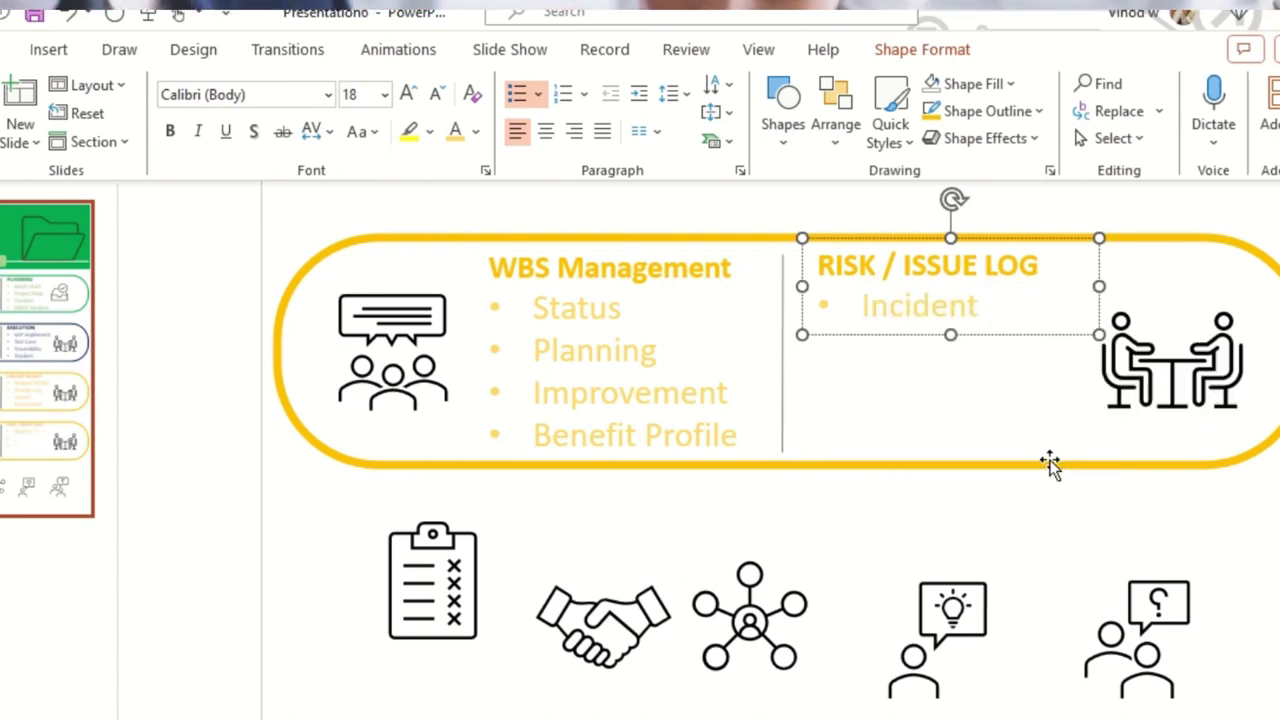
text( Priority)
key(Return)
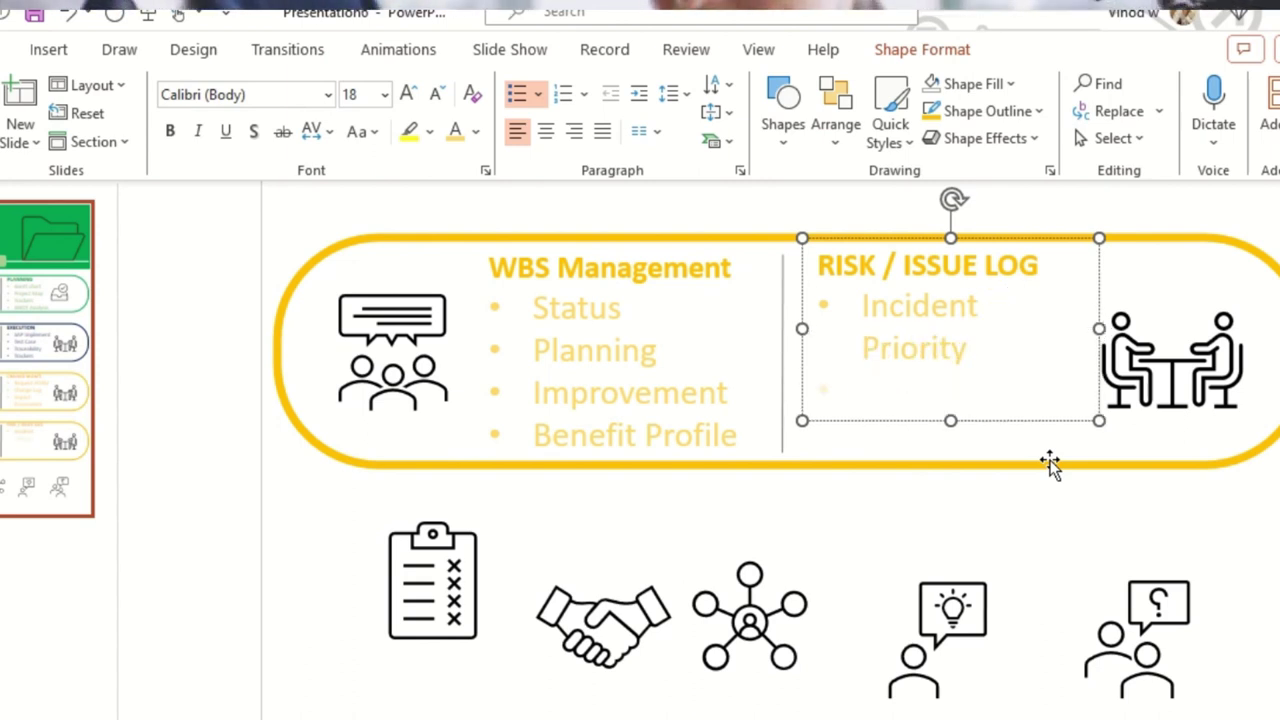
text(Ca)
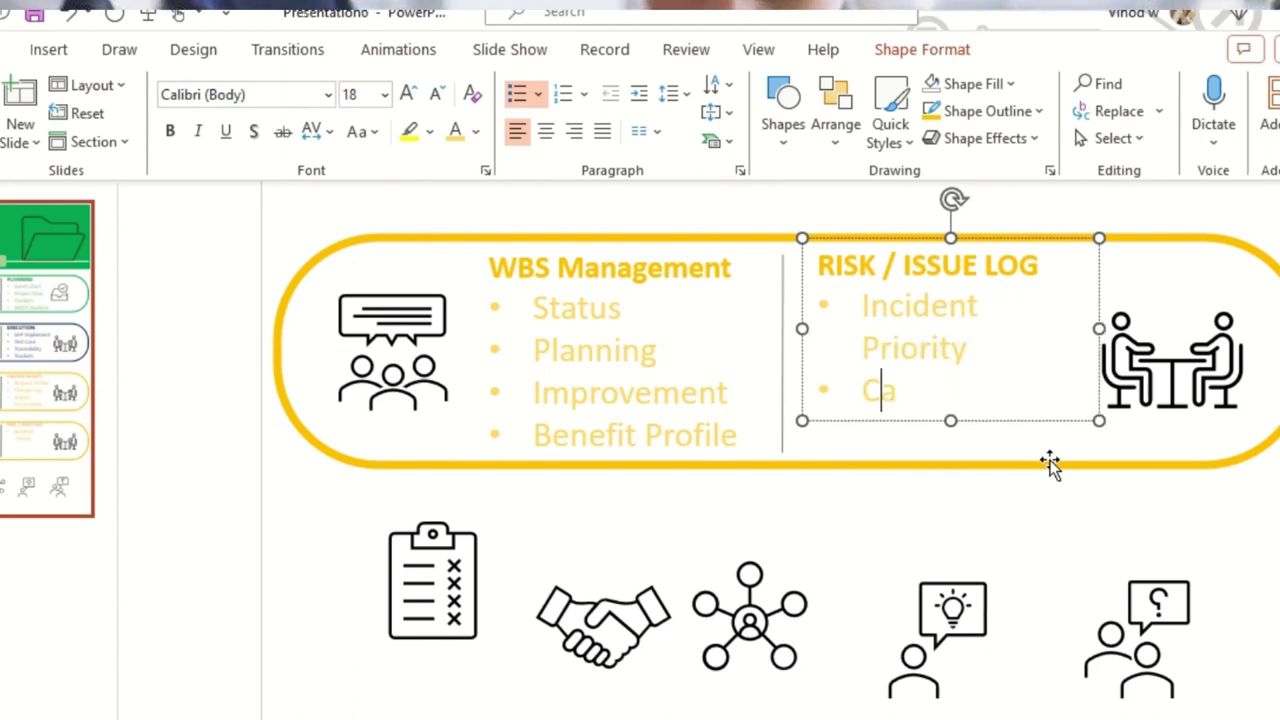
text(use / Eff)
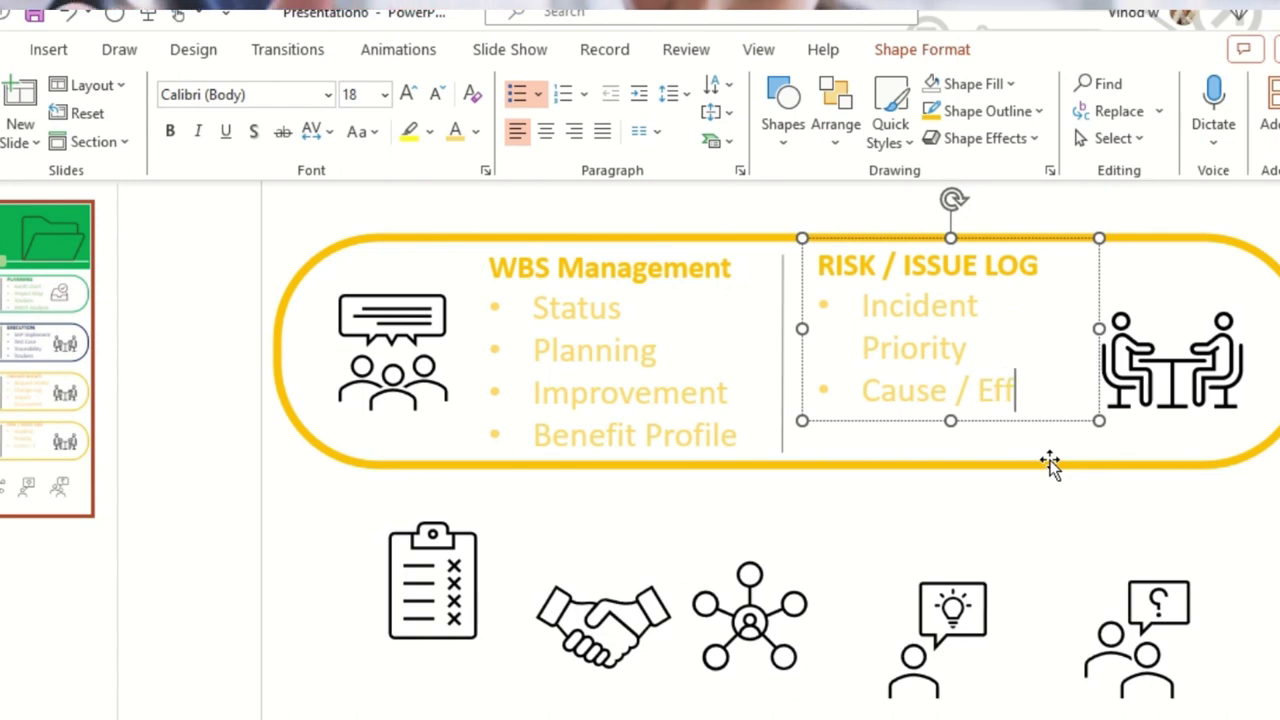
text(ect)
key(Return)
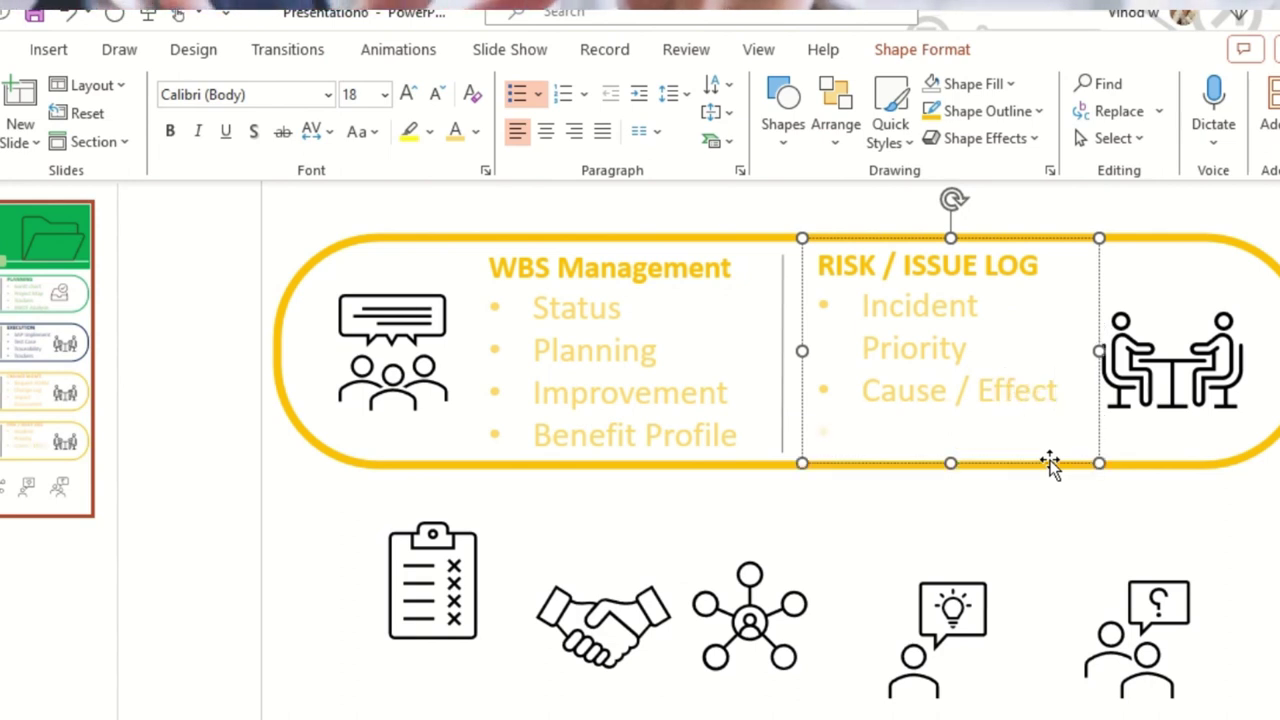
text(Risk)
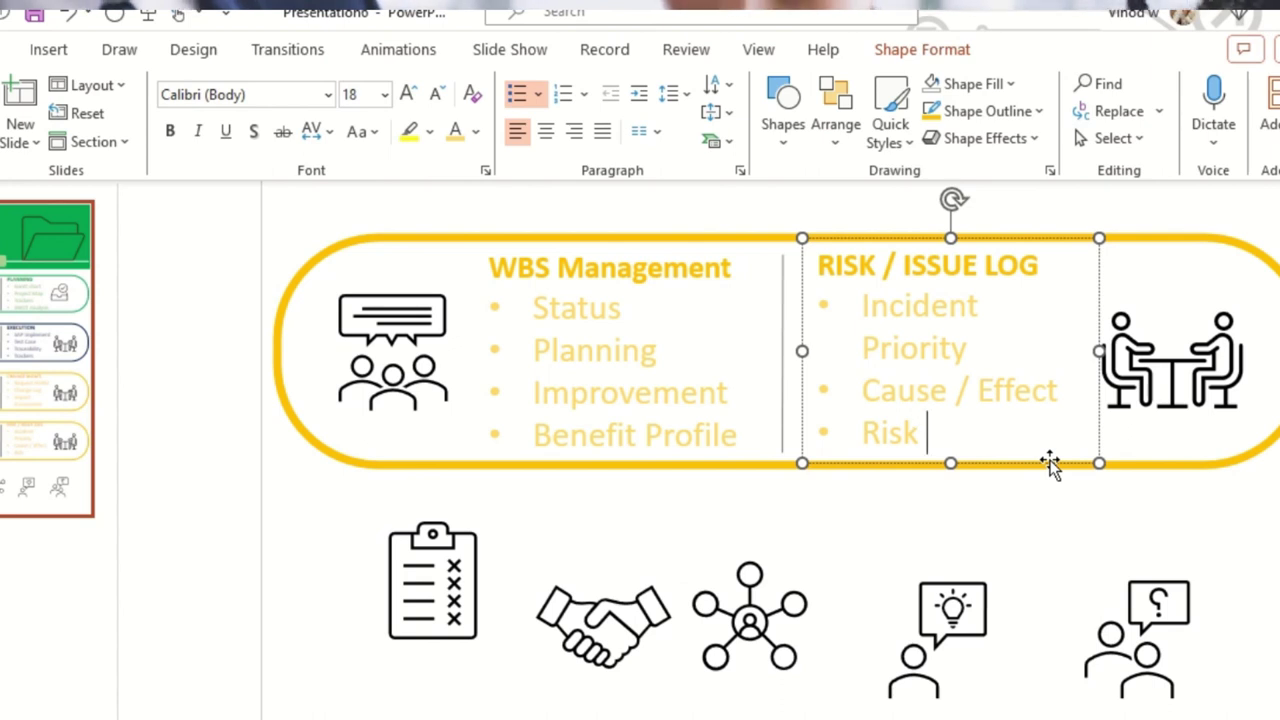
key(BackSpace)
key(BackSpace)
text(PN)
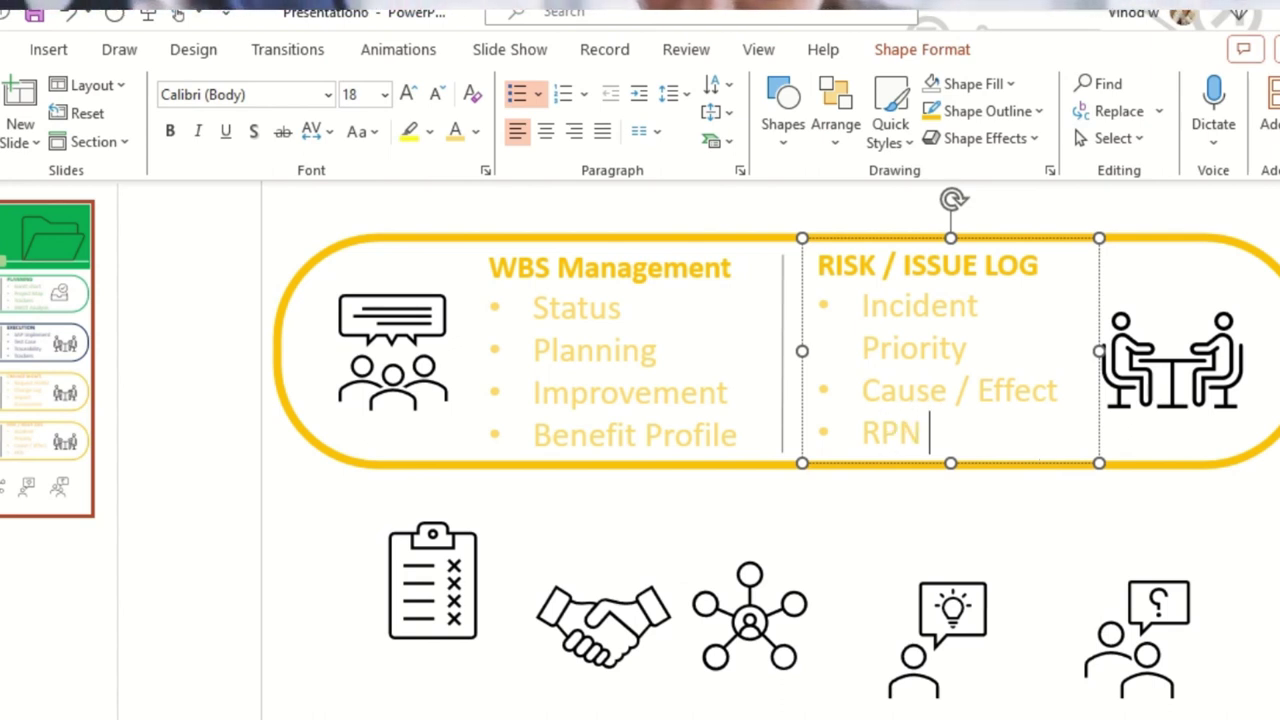
text( #)
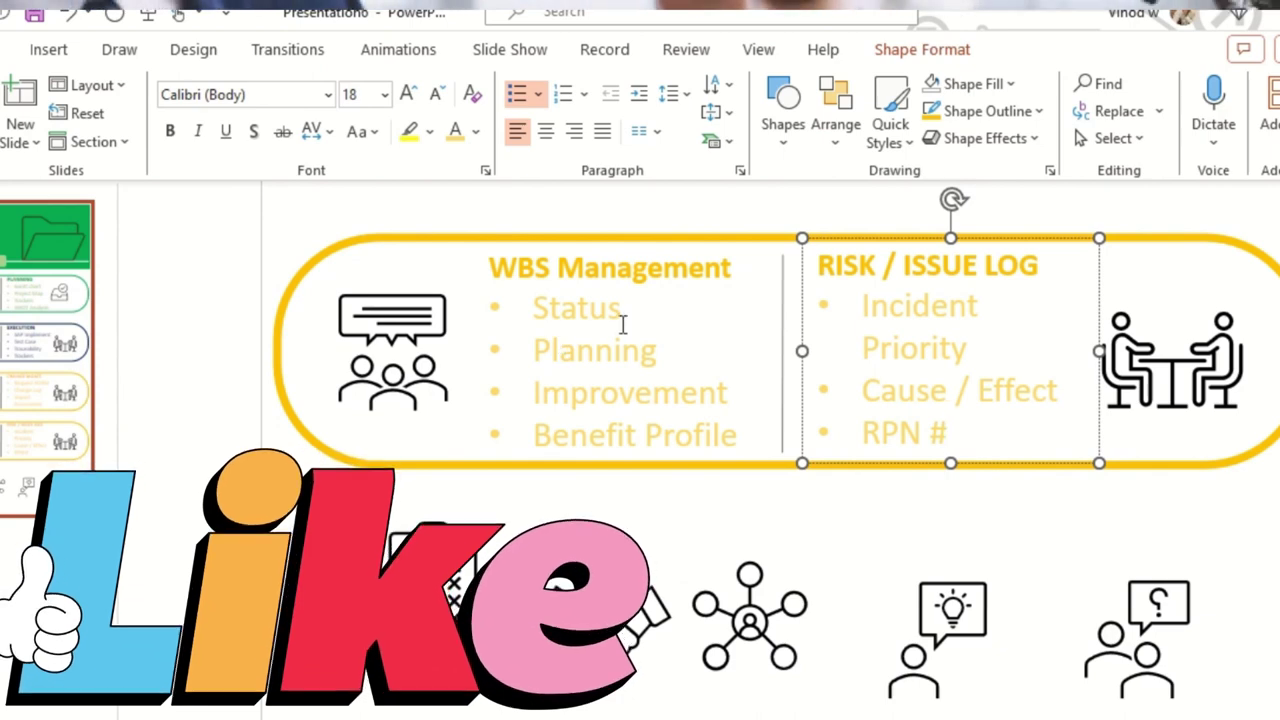
drag(567, 318, 724, 433)
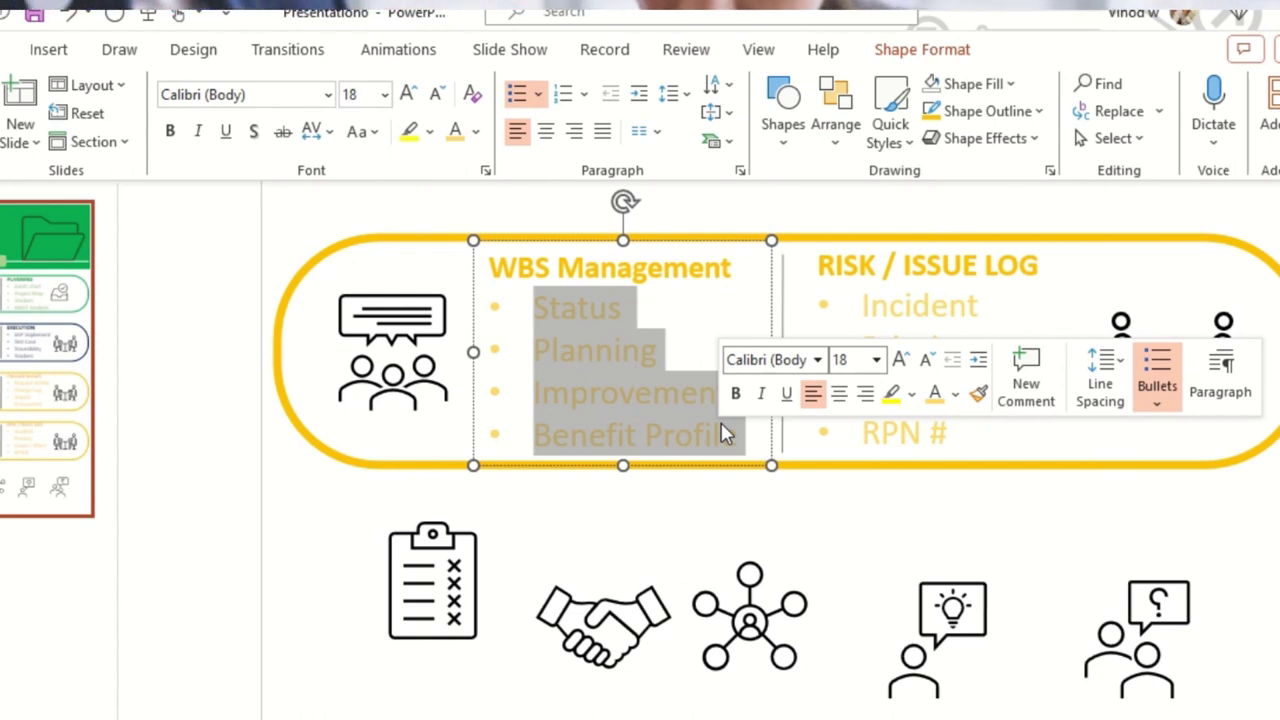
Type the WBS Management bullets Checklist, WBS Template, Consolidation and Remarks.
text(Ch)
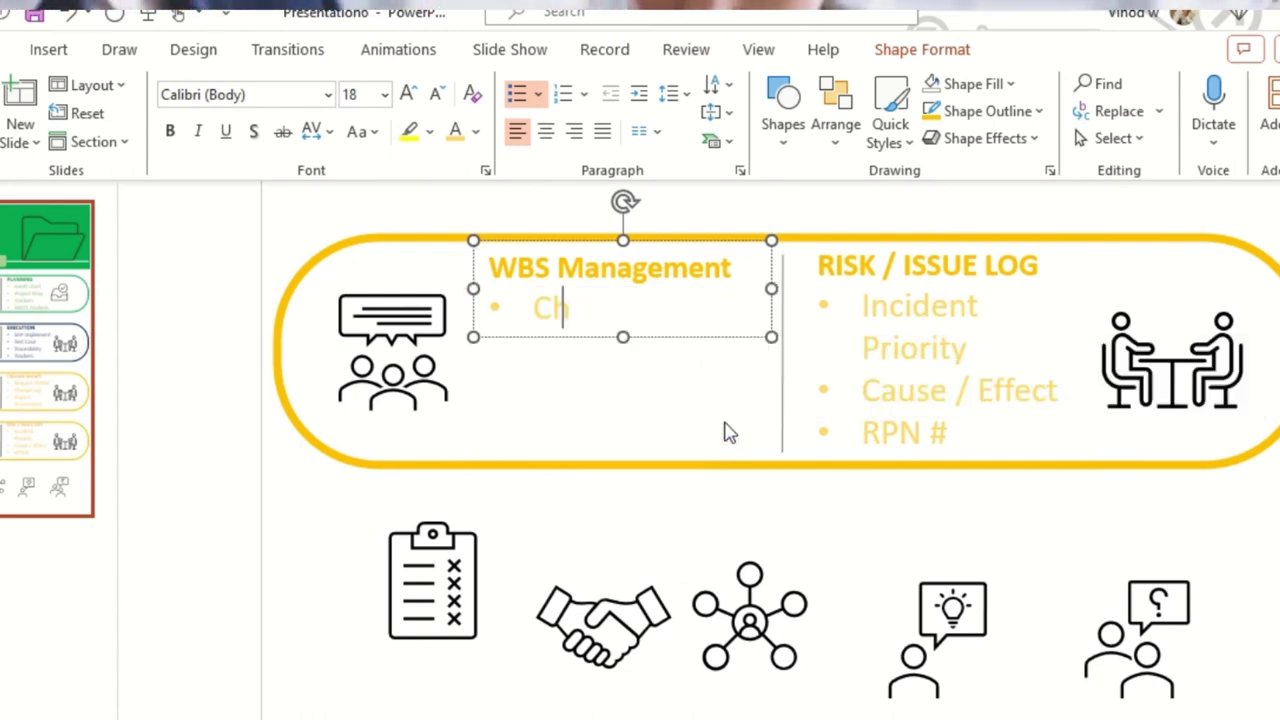
text(ecklist)
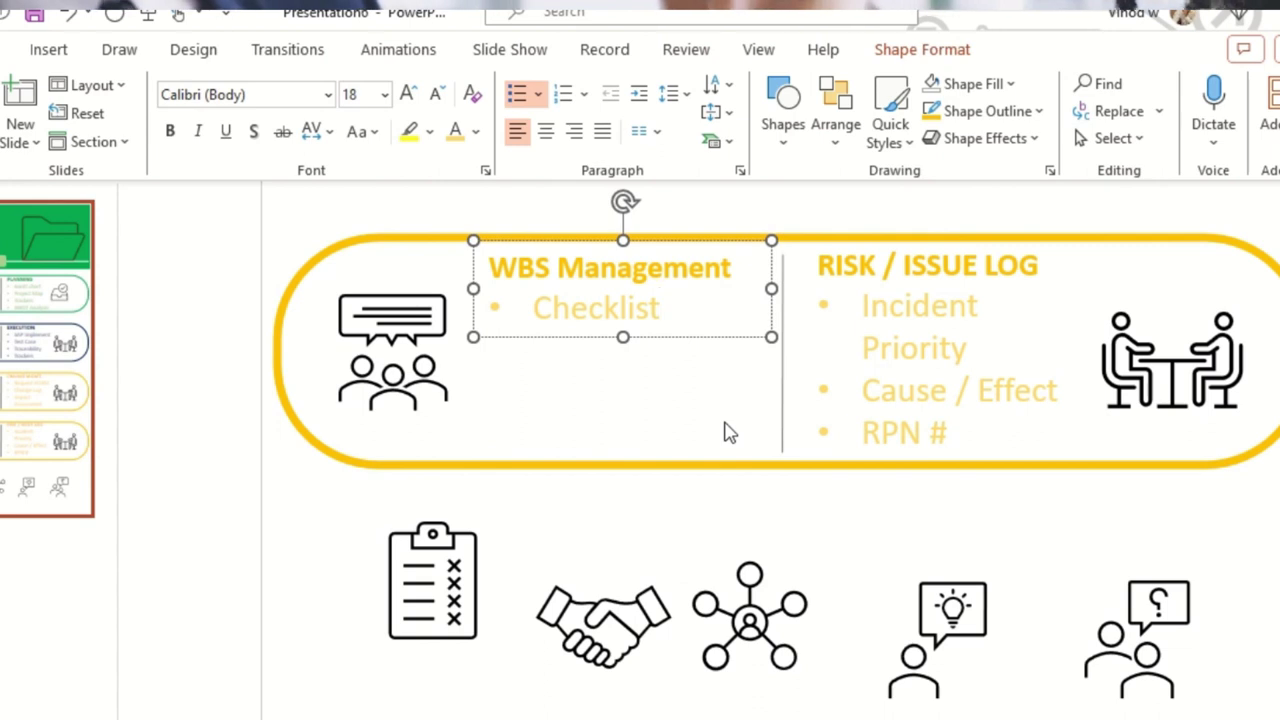
key(Return)
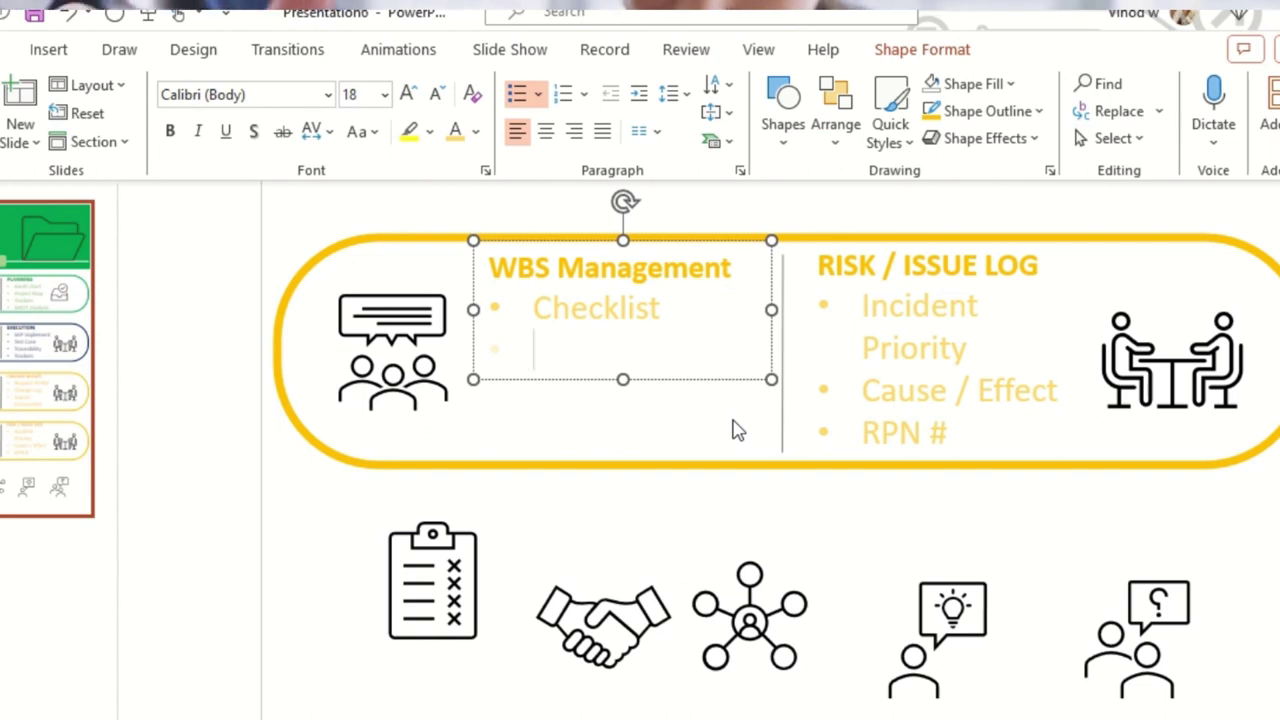
text(WBS)
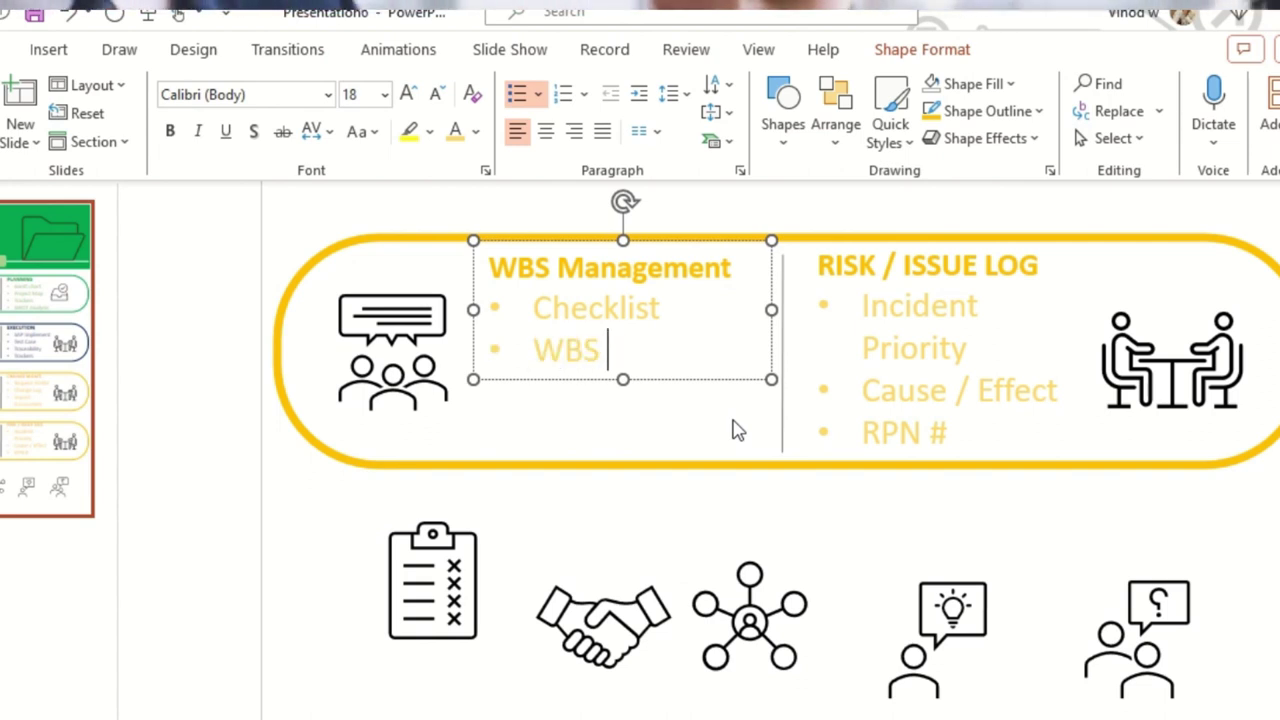
text( Template)
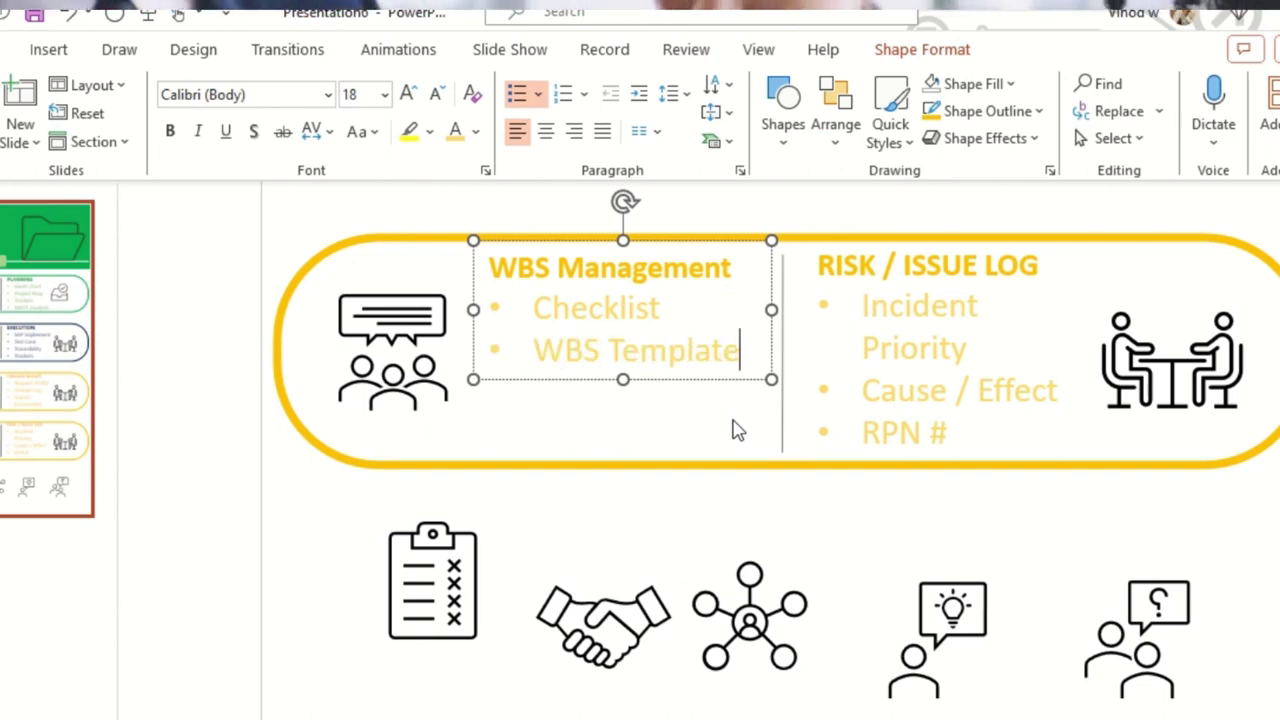
key(Return)
text(Cons)
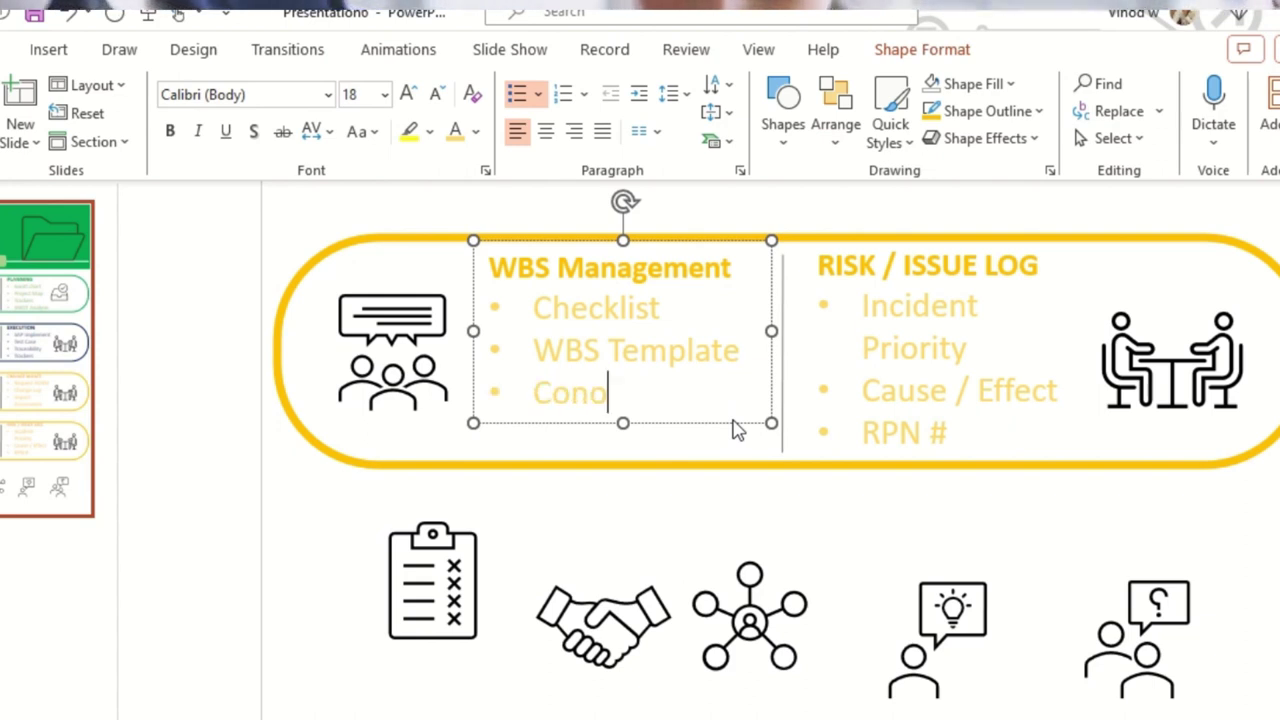
text(olidation)
key(Return)
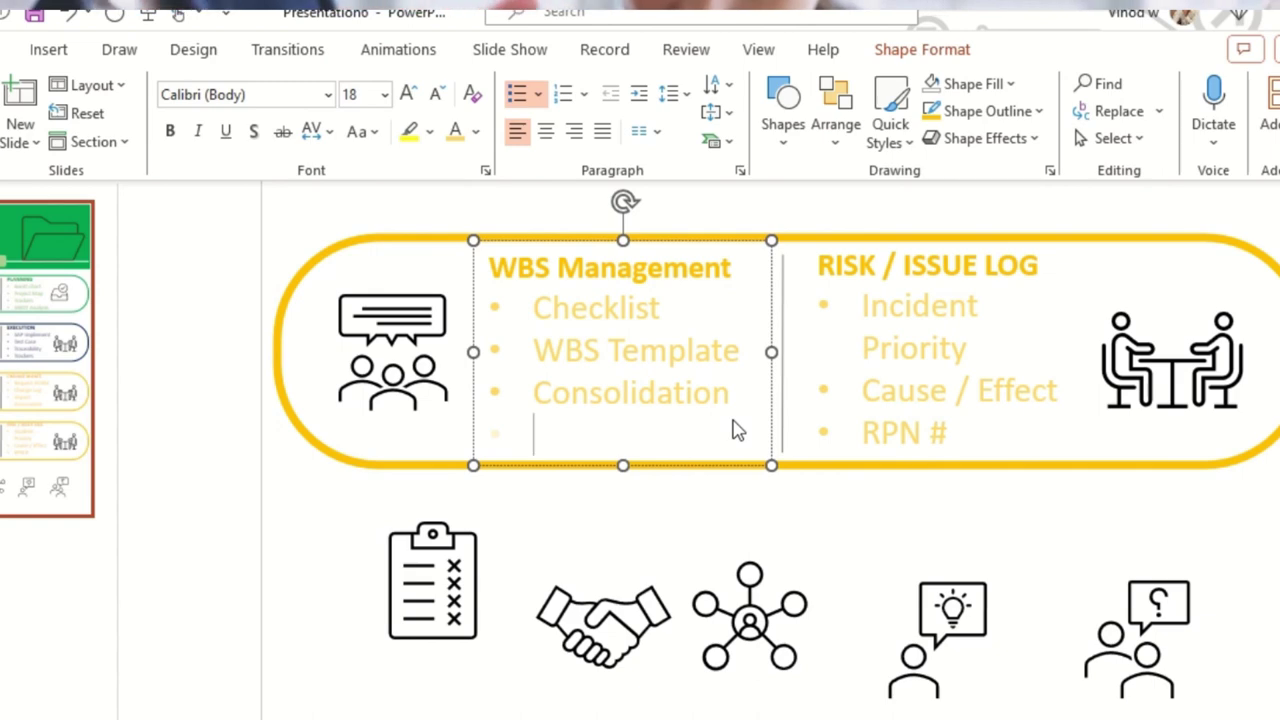
text(Remarks)
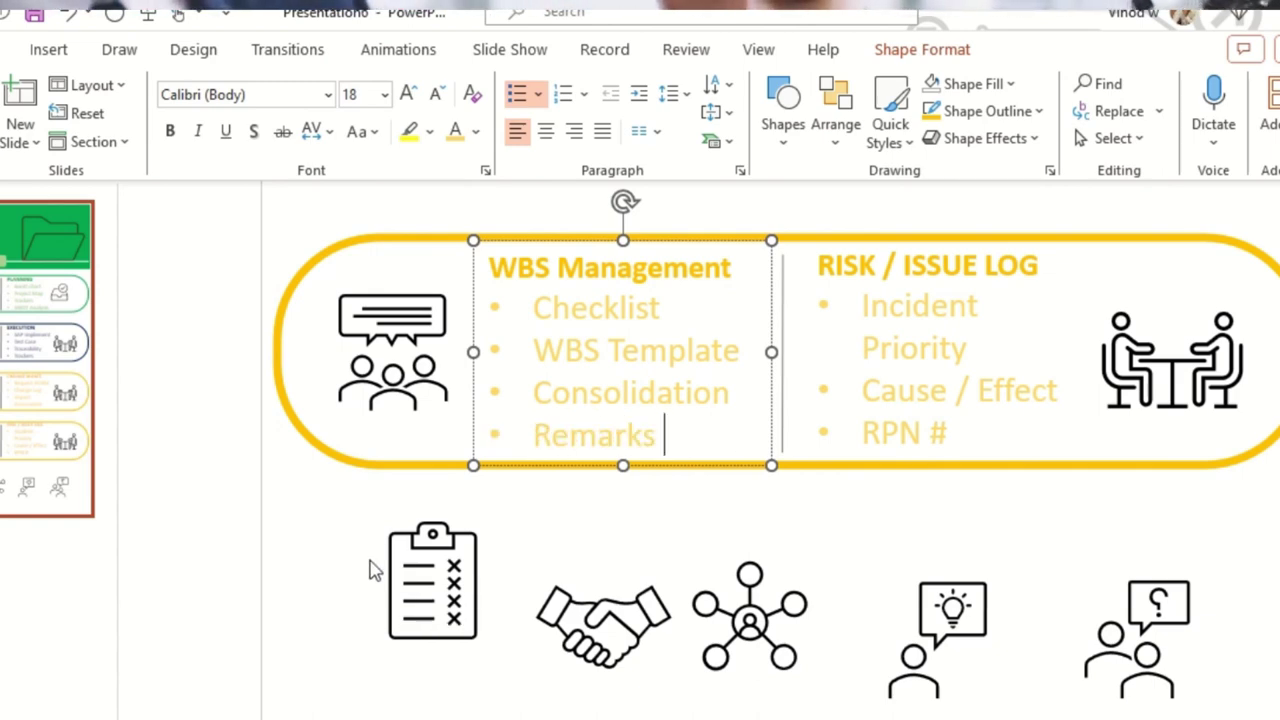
scroll(372, 586, up, 4)
Delete the old people icon from the WBS box and the meeting icon beside the risk list.
scroll(376, 586, down, 1)
click(398, 505)
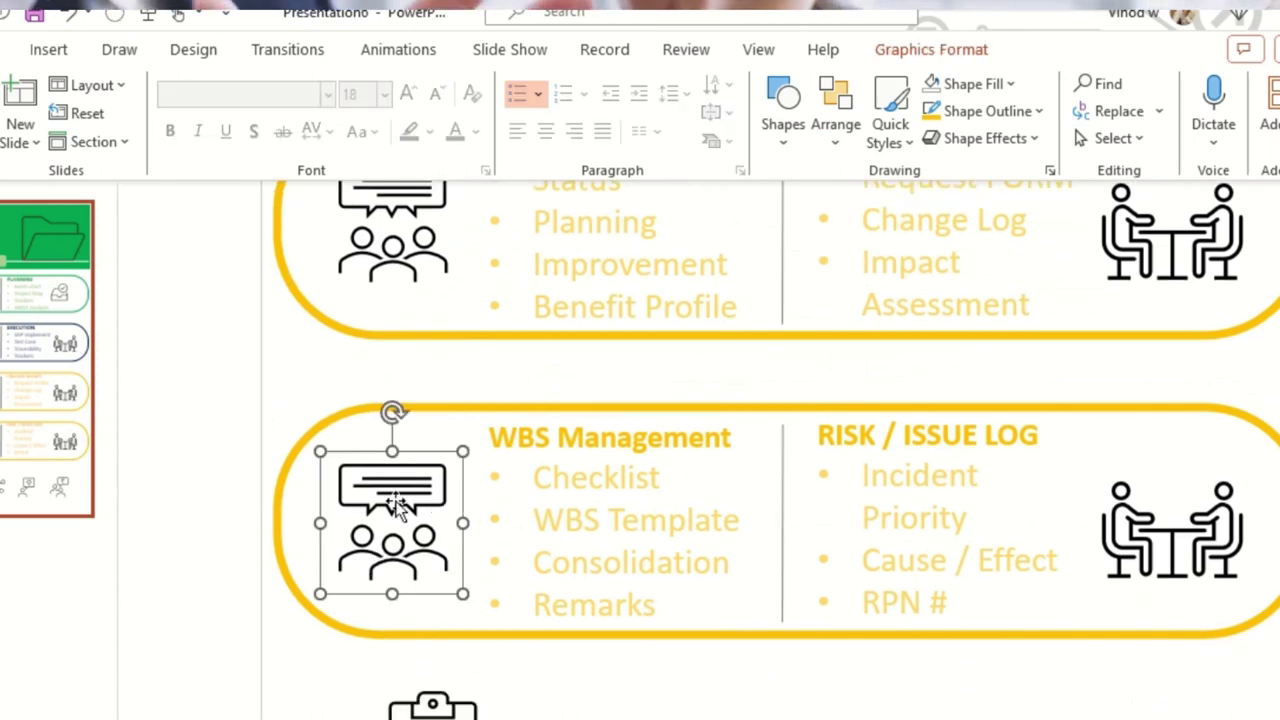
key(Delete)
click(1125, 525)
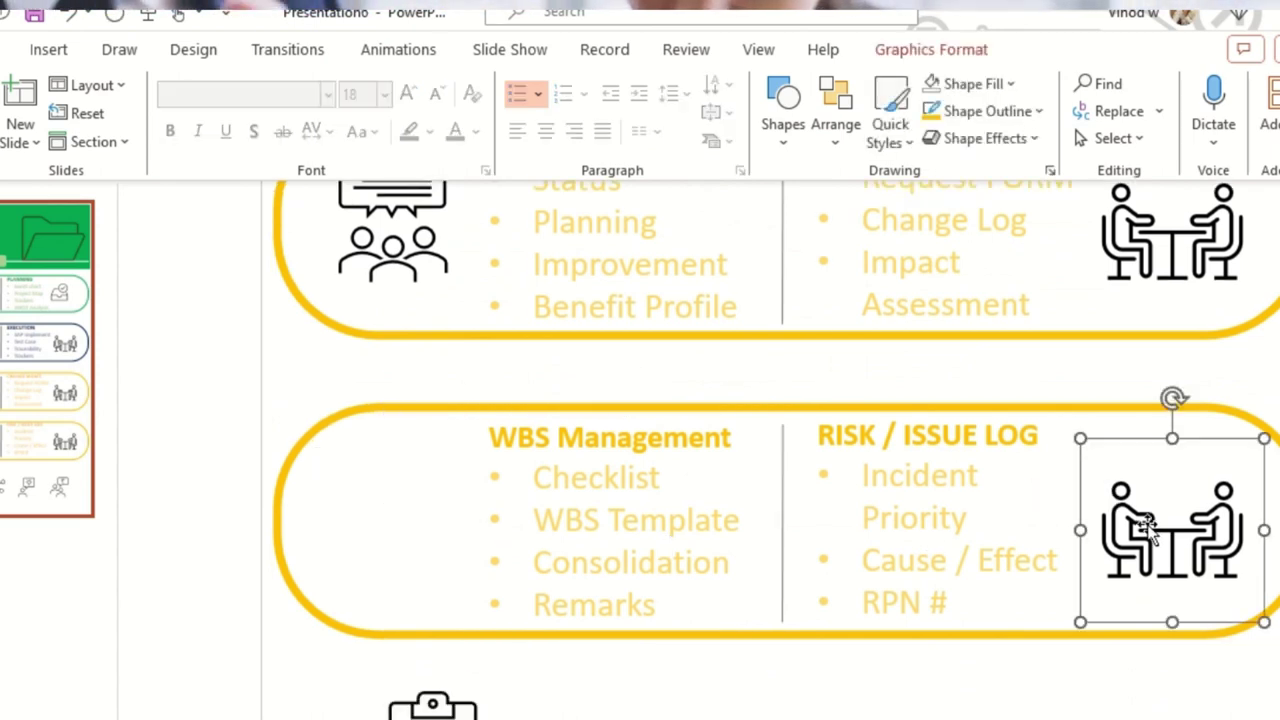
key(Delete)
Move the light-bulb person icon into the WBS Management half and enlarge it.
scroll(1088, 582, down, 1)
click(945, 700)
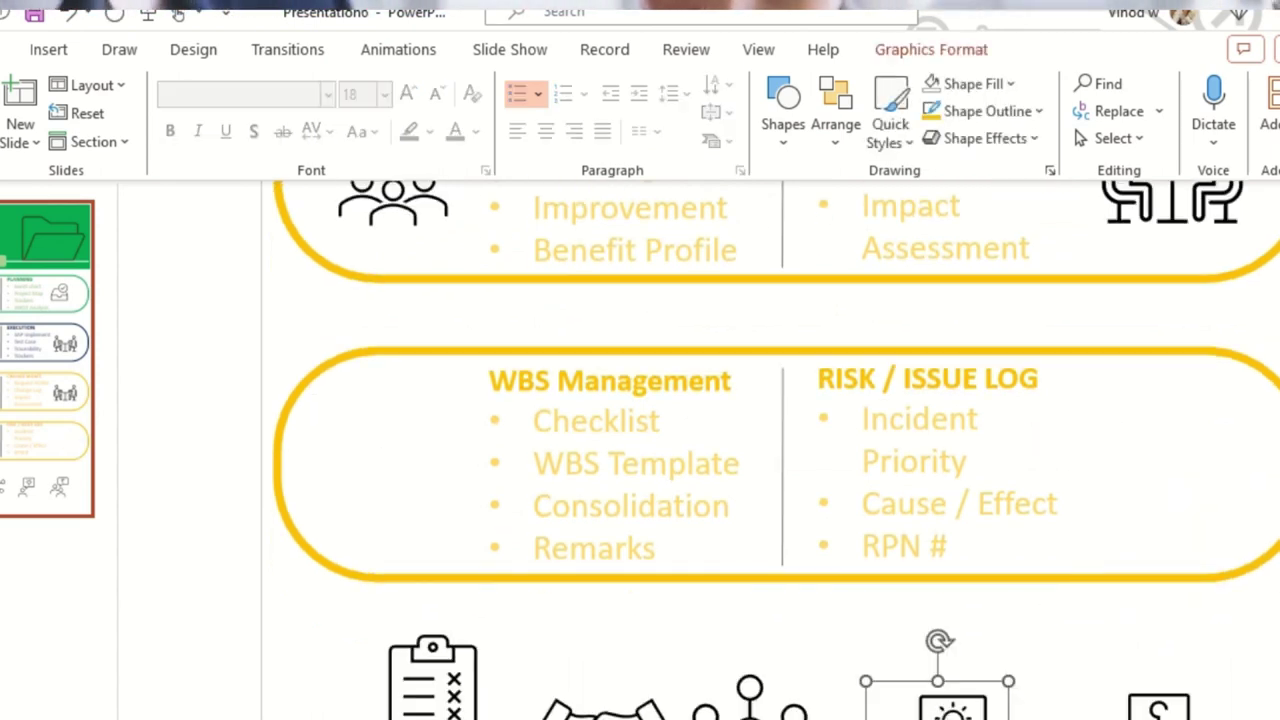
drag(945, 700, 396, 442)
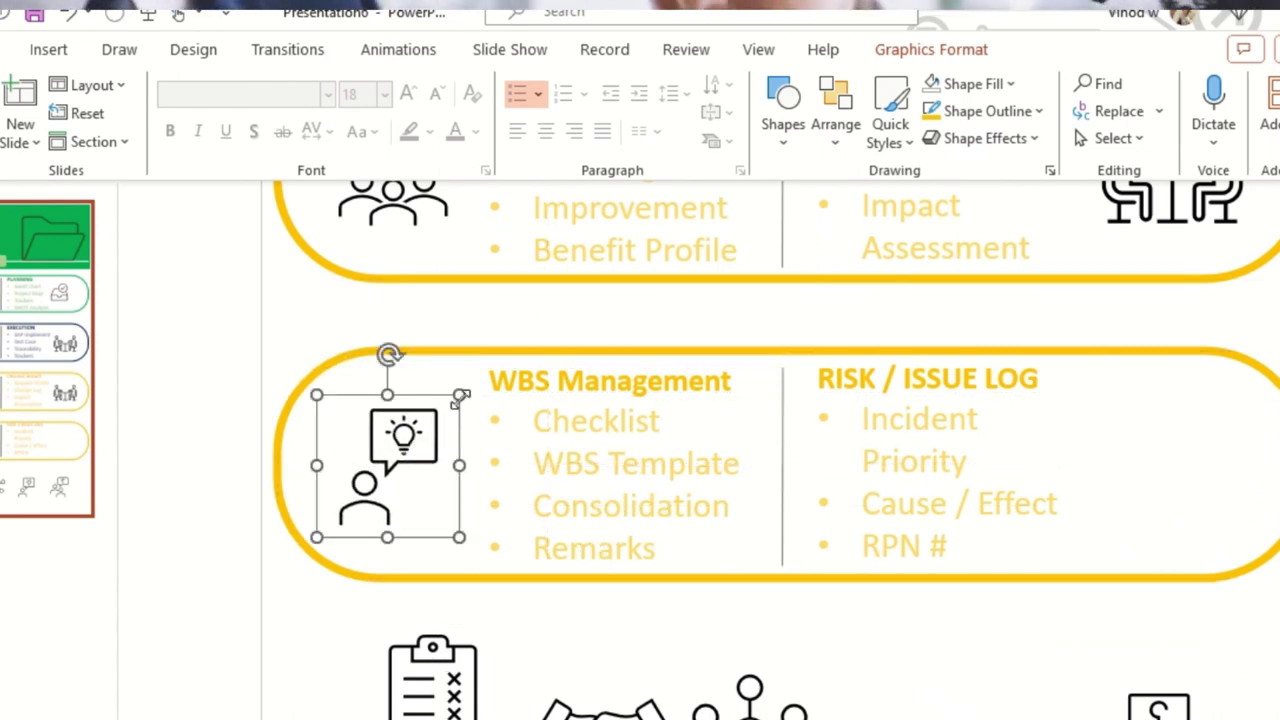
drag(459, 396, 488, 369)
click(444, 482)
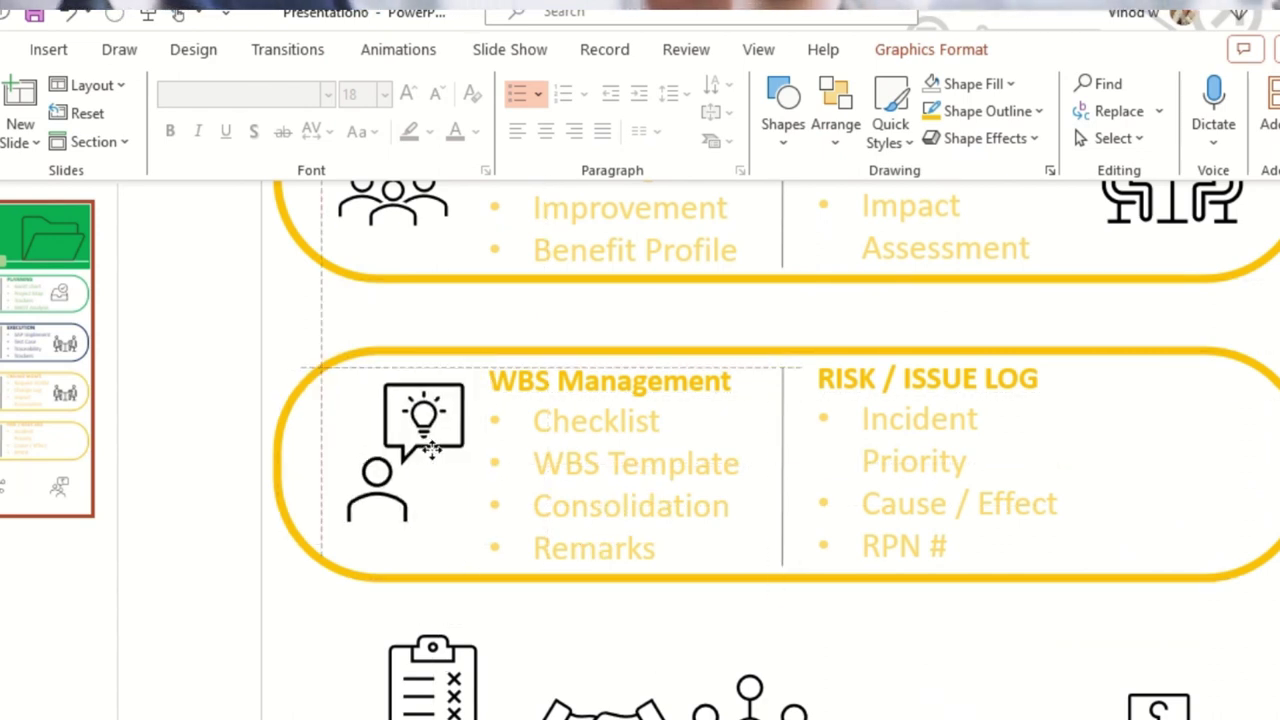
key(Escape)
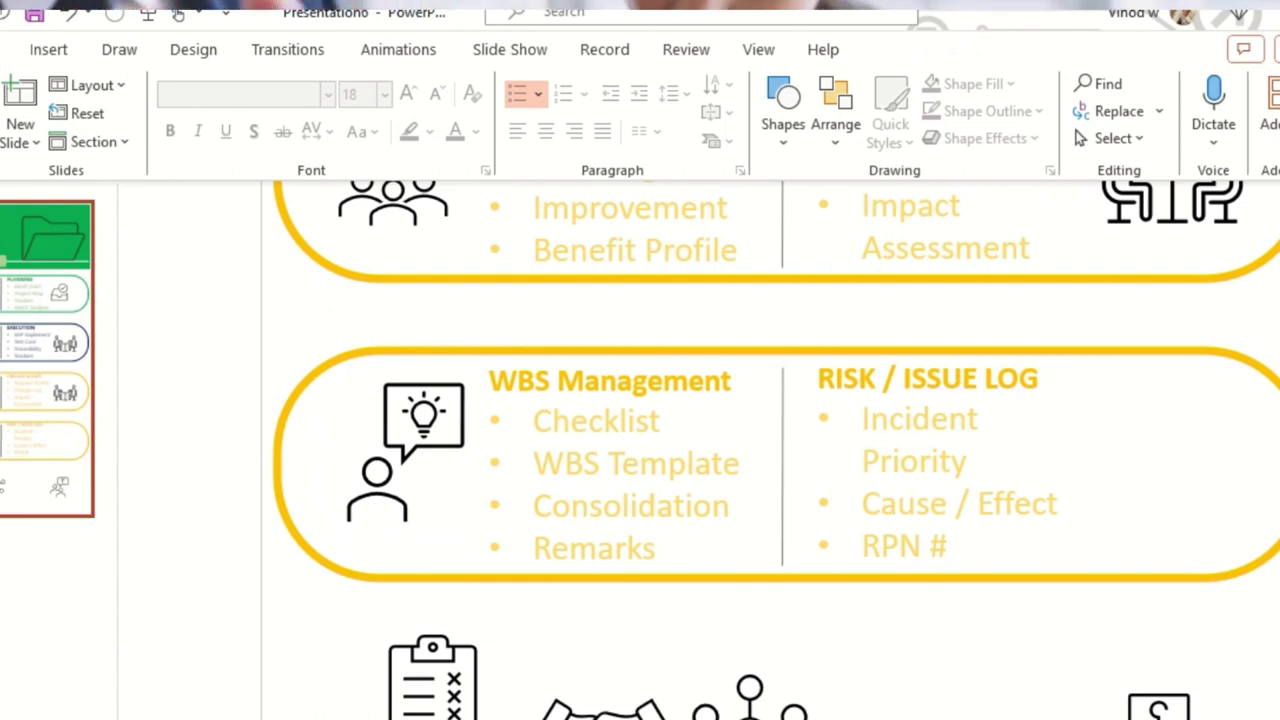
Place the enlarged clipboard icon in the RISK / ISSUE LOG half and select the spare question-mark icon.
drag(437, 688, 1155, 452)
drag(1220, 508, 1238, 528)
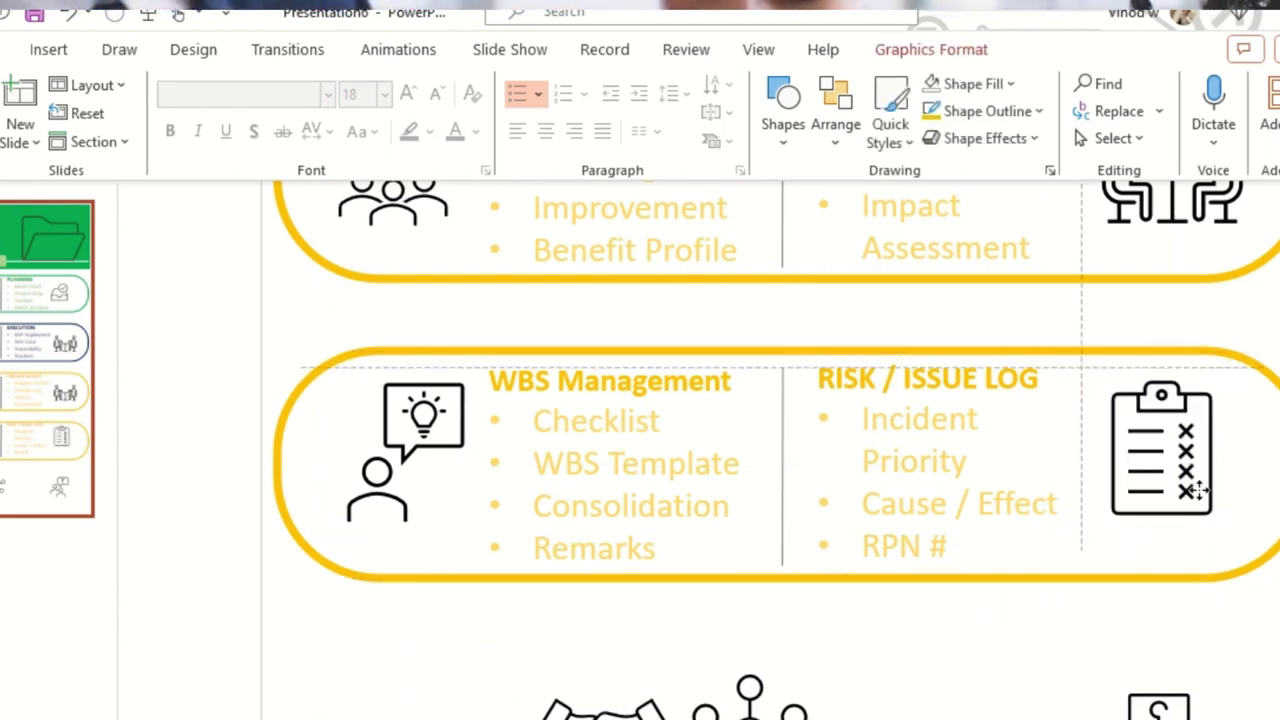
drag(1197, 490, 1213, 494)
key(Escape)
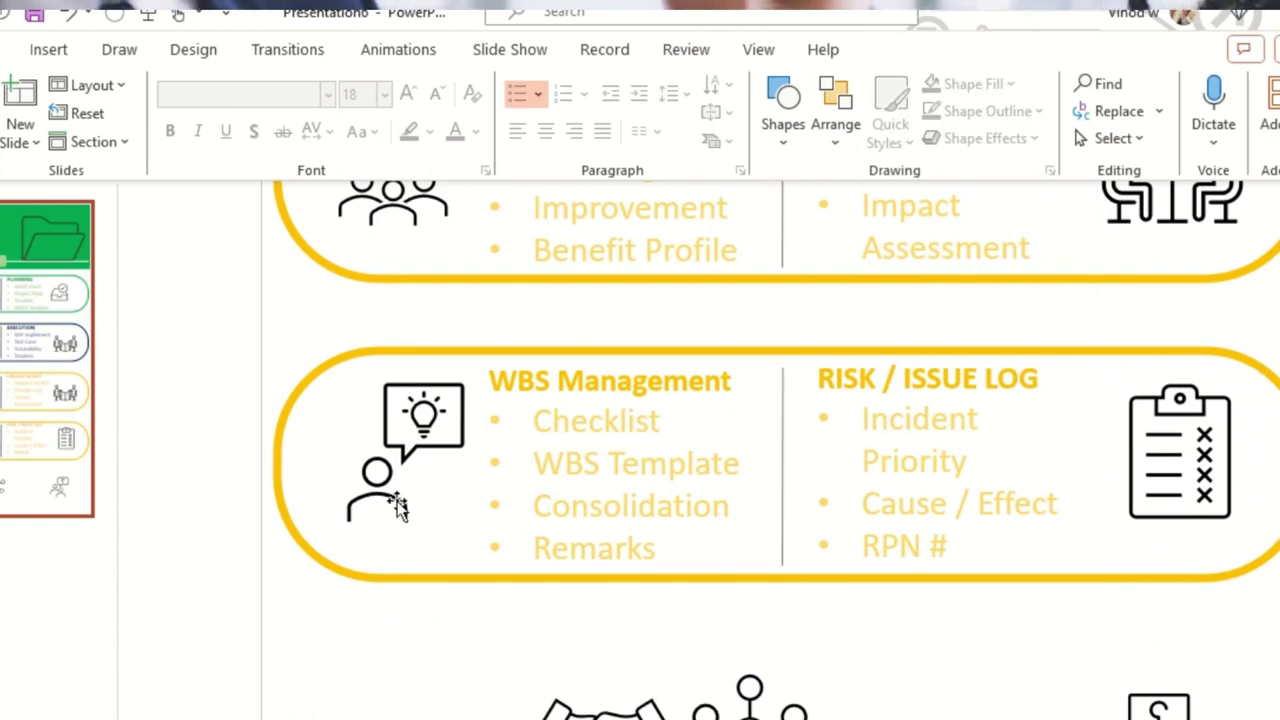
scroll(640, 690, down, 2)
drag(443, 611, 1222, 719)
Delete the leftover question-mark, handshake and network icons.
key(Delete)
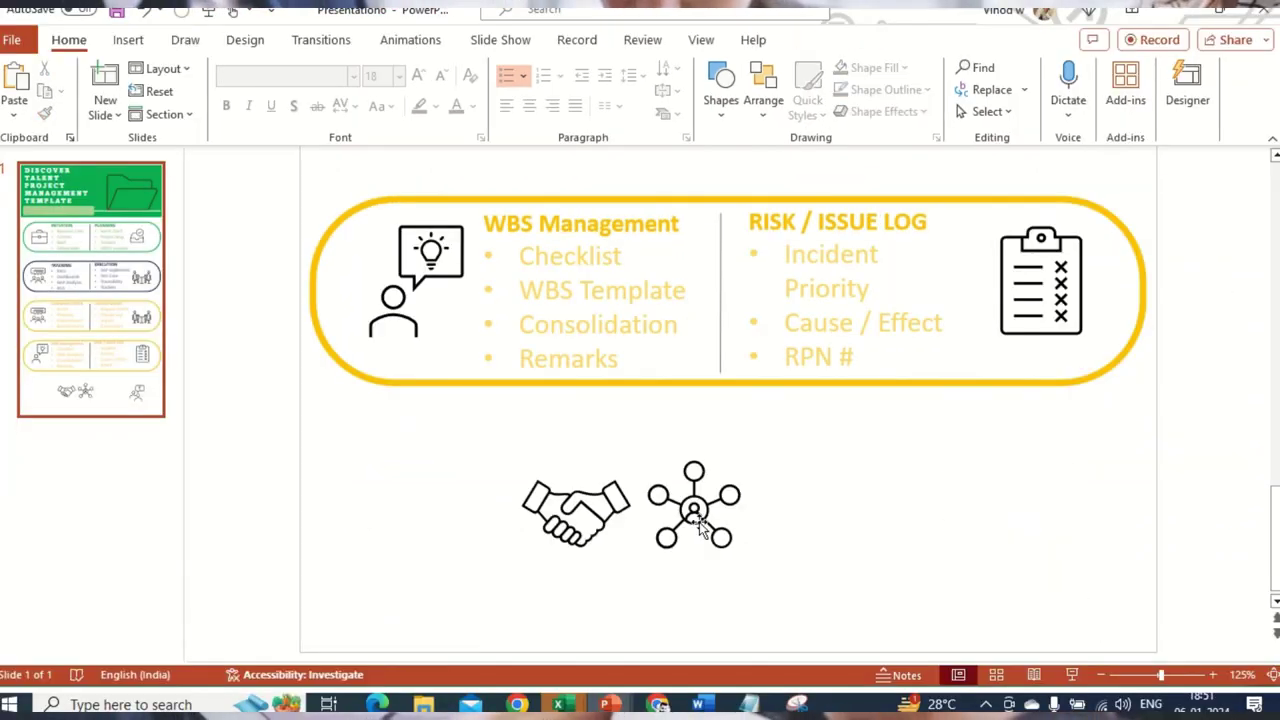
click(575, 512)
key(Delete)
click(694, 505)
key(Delete)
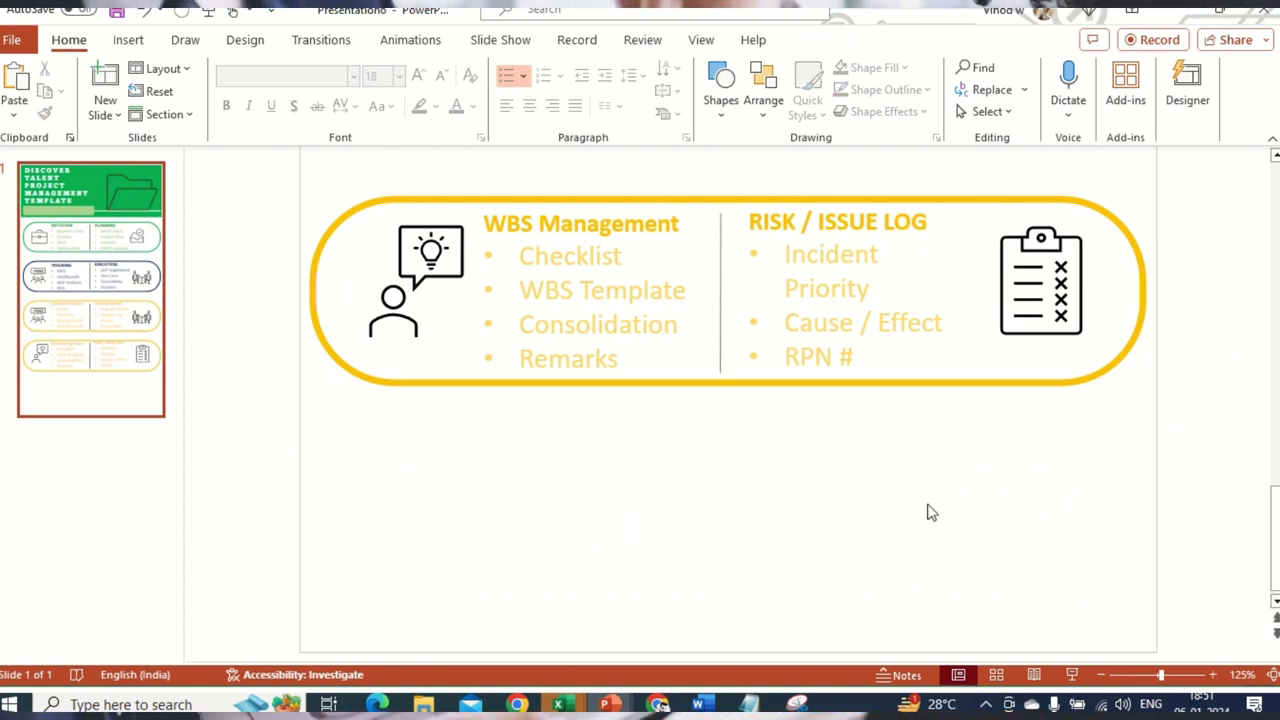
Shift all four pill cards slightly lower, leaving a gap beneath the green title banner.
click(128, 42)
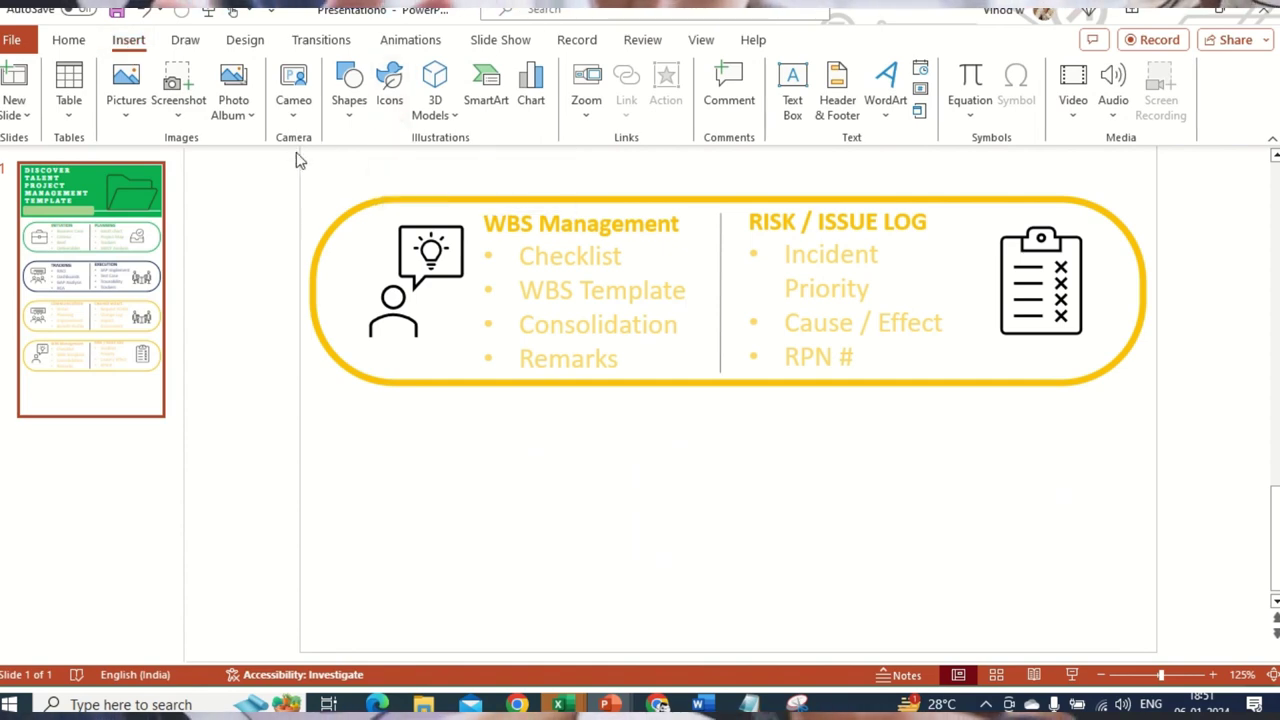
scroll(560, 405, down, 5)
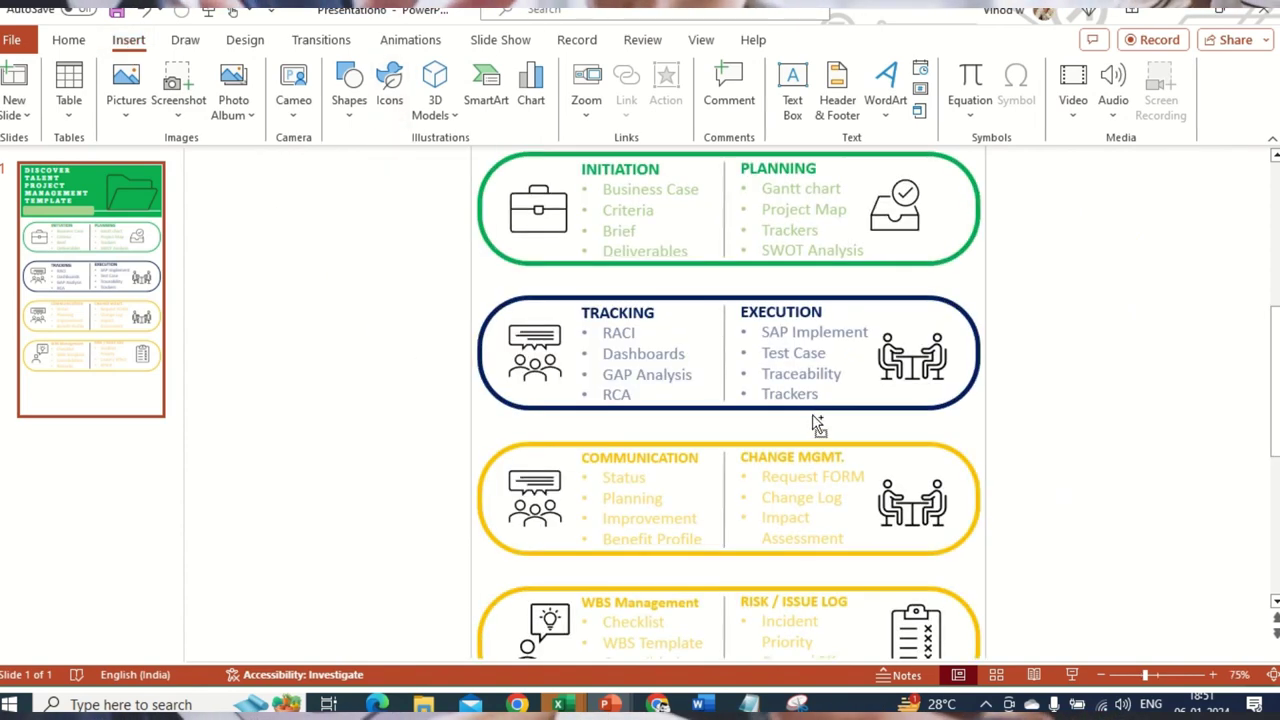
scroll(817, 424, down, 5)
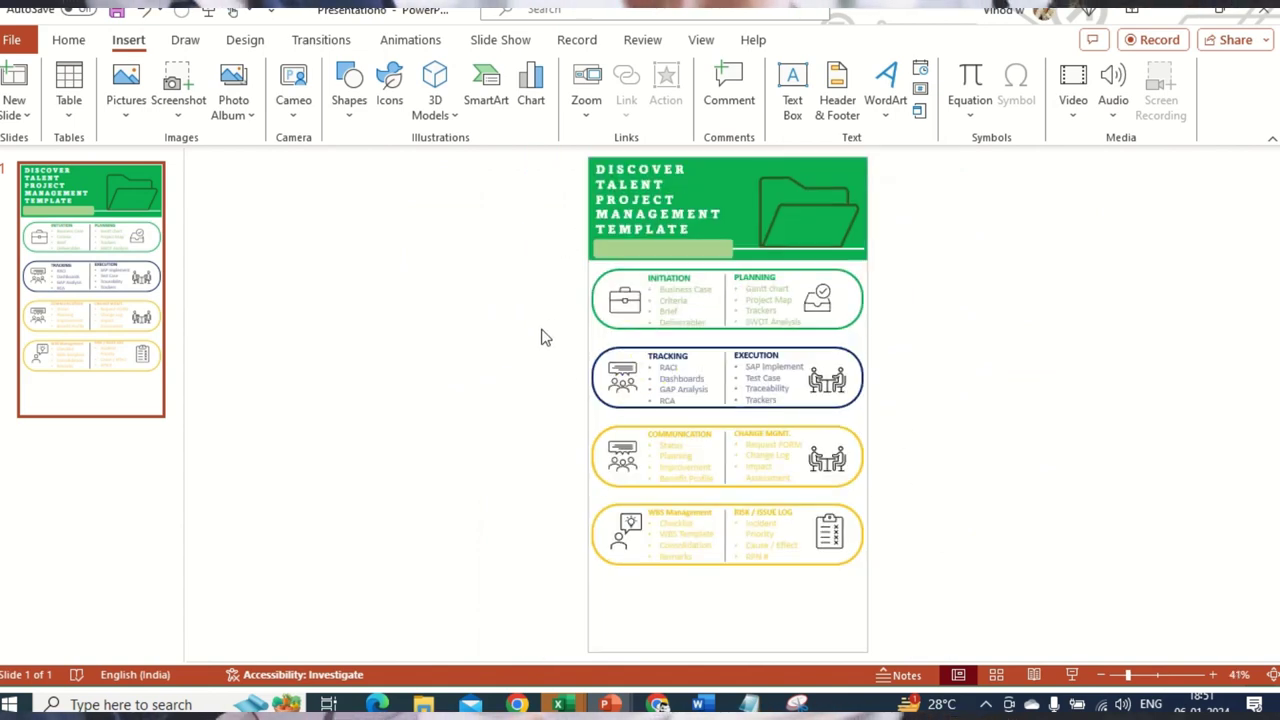
drag(565, 272, 952, 615)
key(ctrl+z)
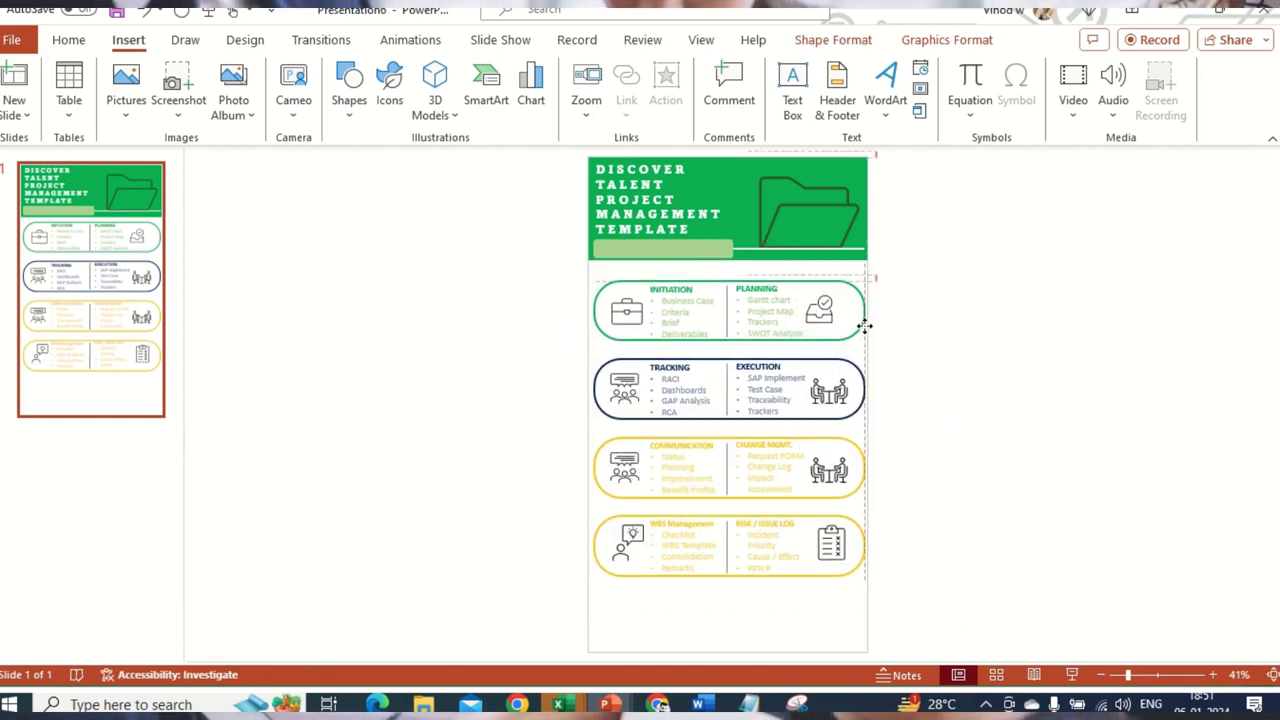
drag(864, 336, 864, 339)
click(929, 423)
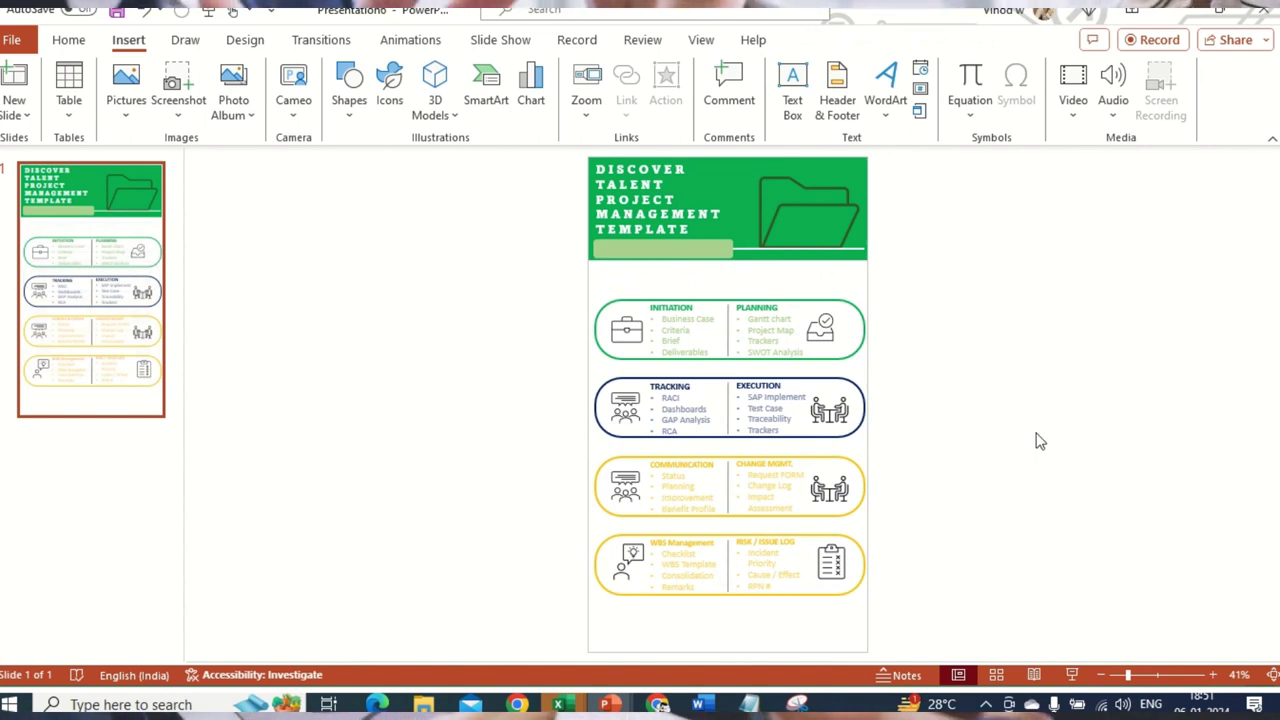
Draw a rectangle over the slide body below the title and fill it light grey.
click(347, 120)
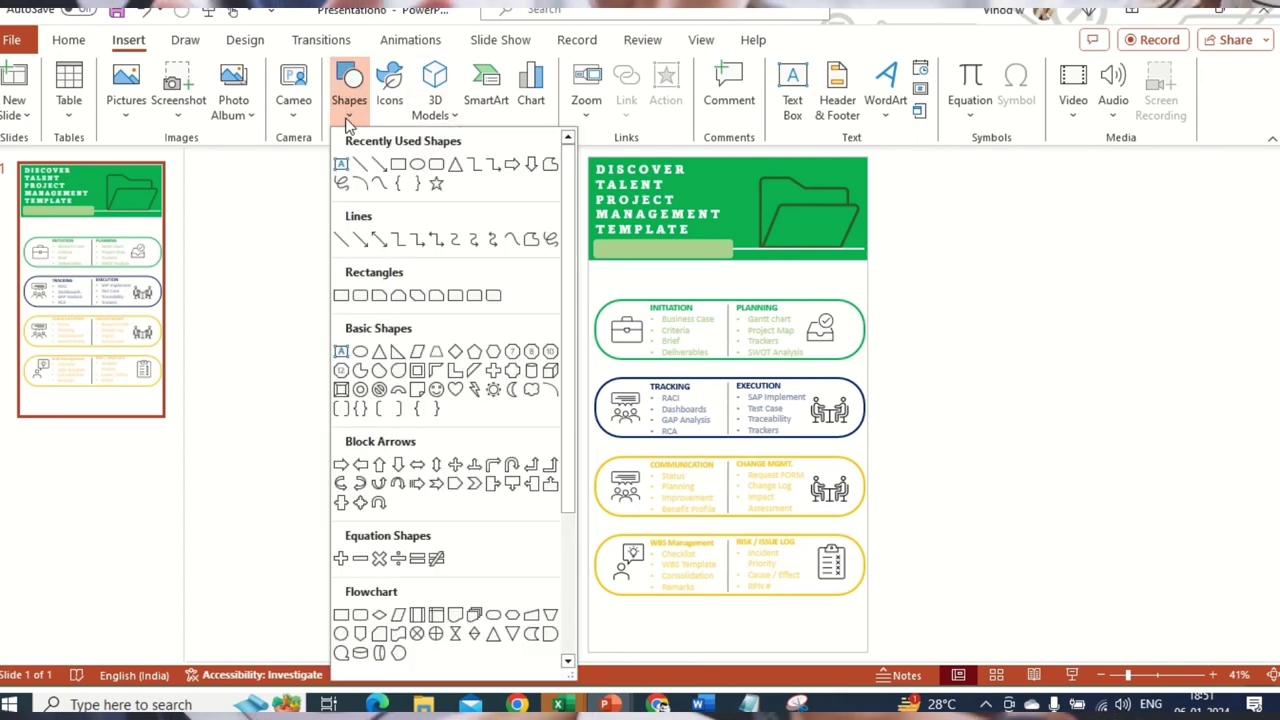
click(398, 164)
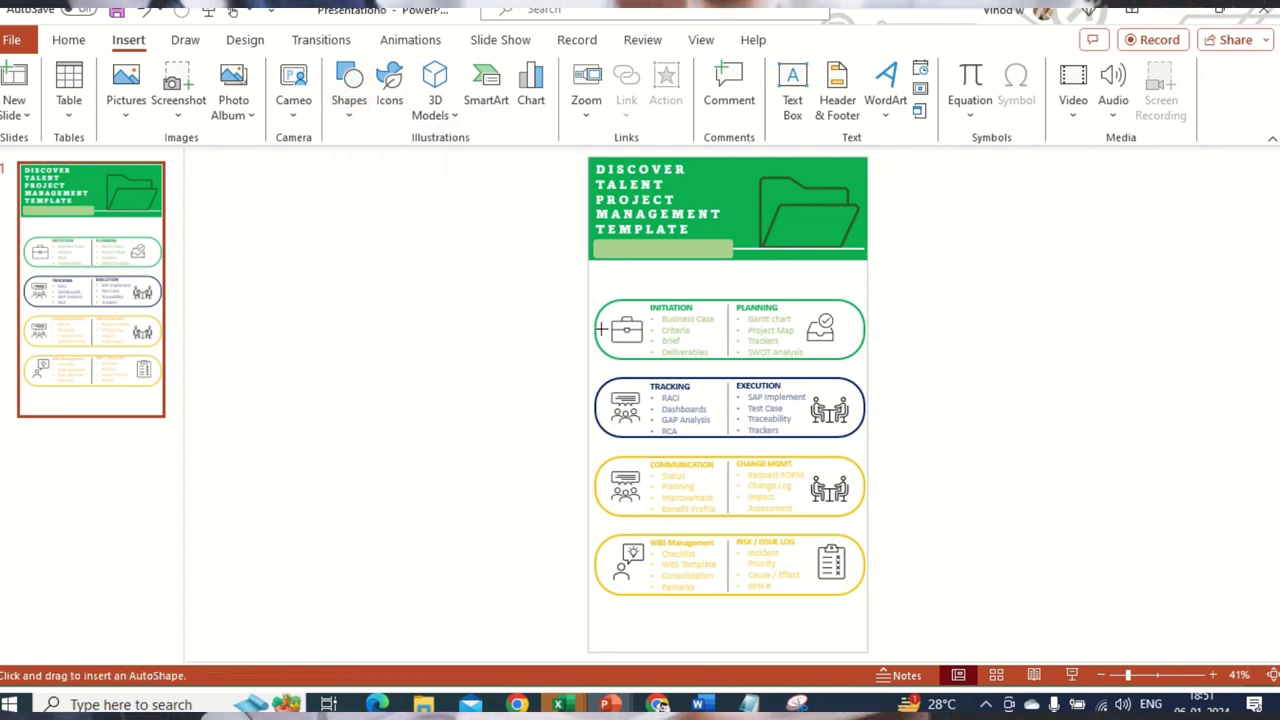
drag(599, 277, 868, 652)
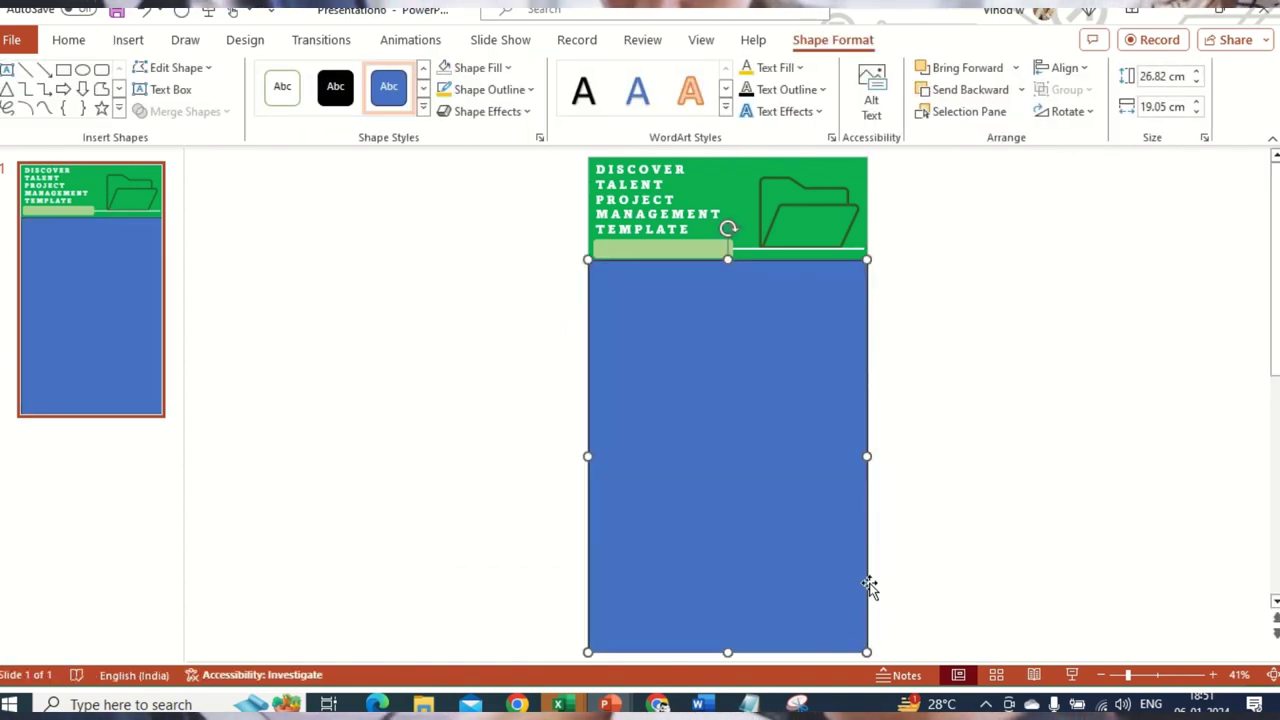
click(490, 68)
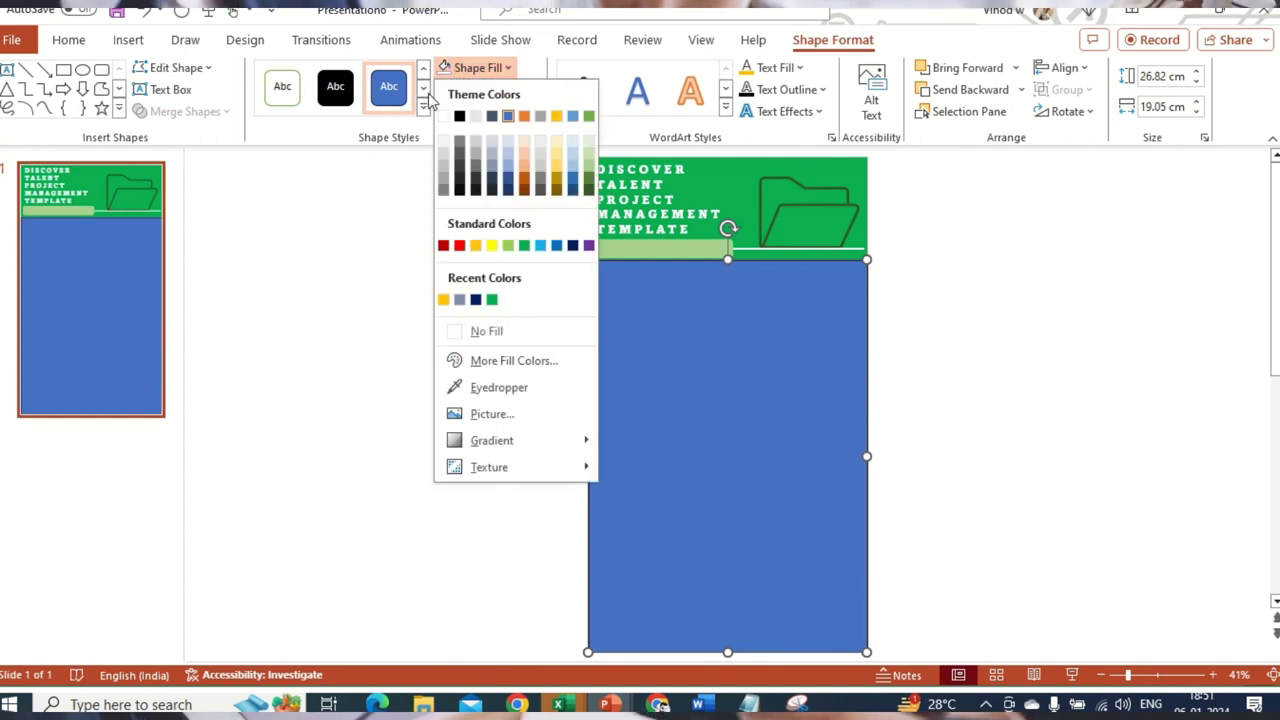
click(445, 152)
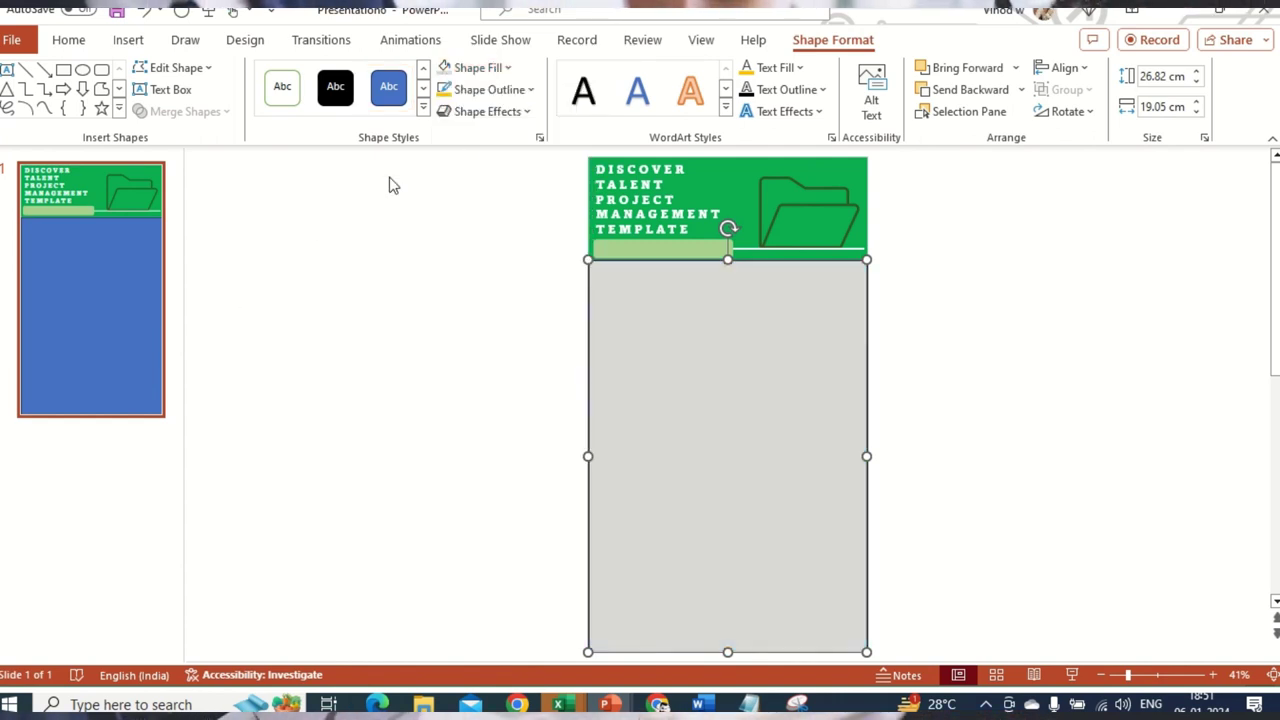
scroll(894, 453, up, 3)
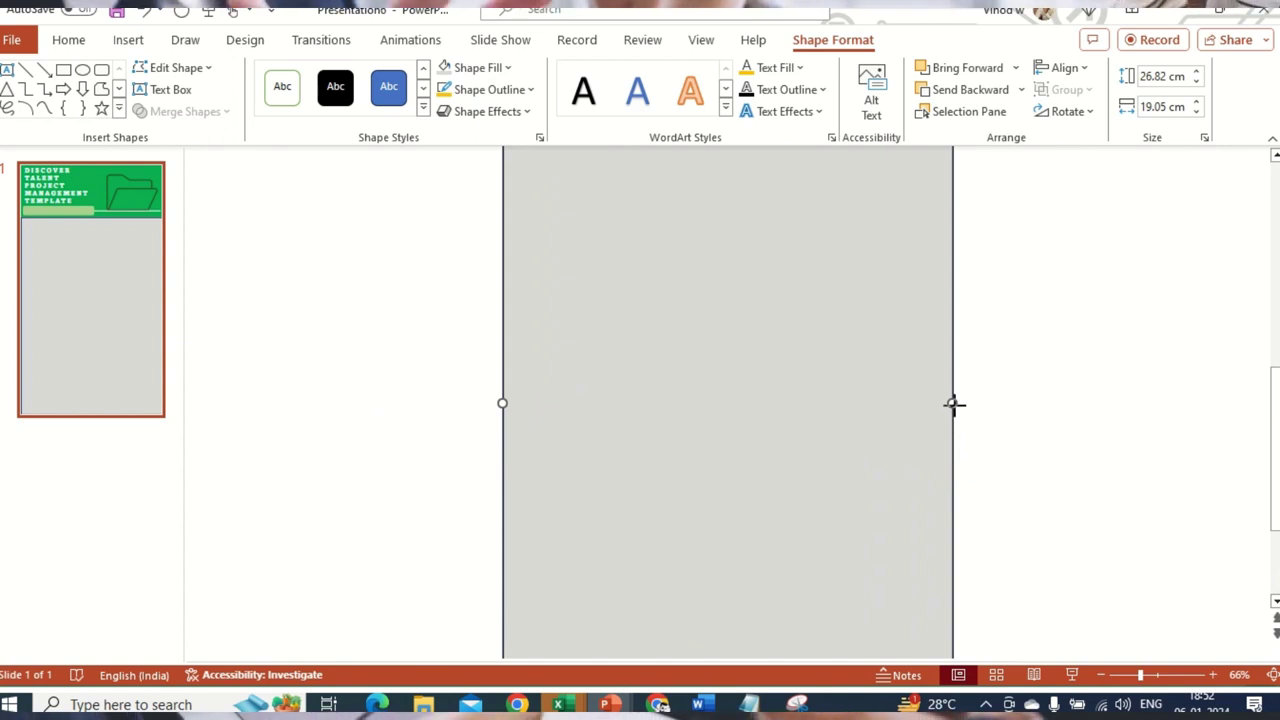
click(952, 404)
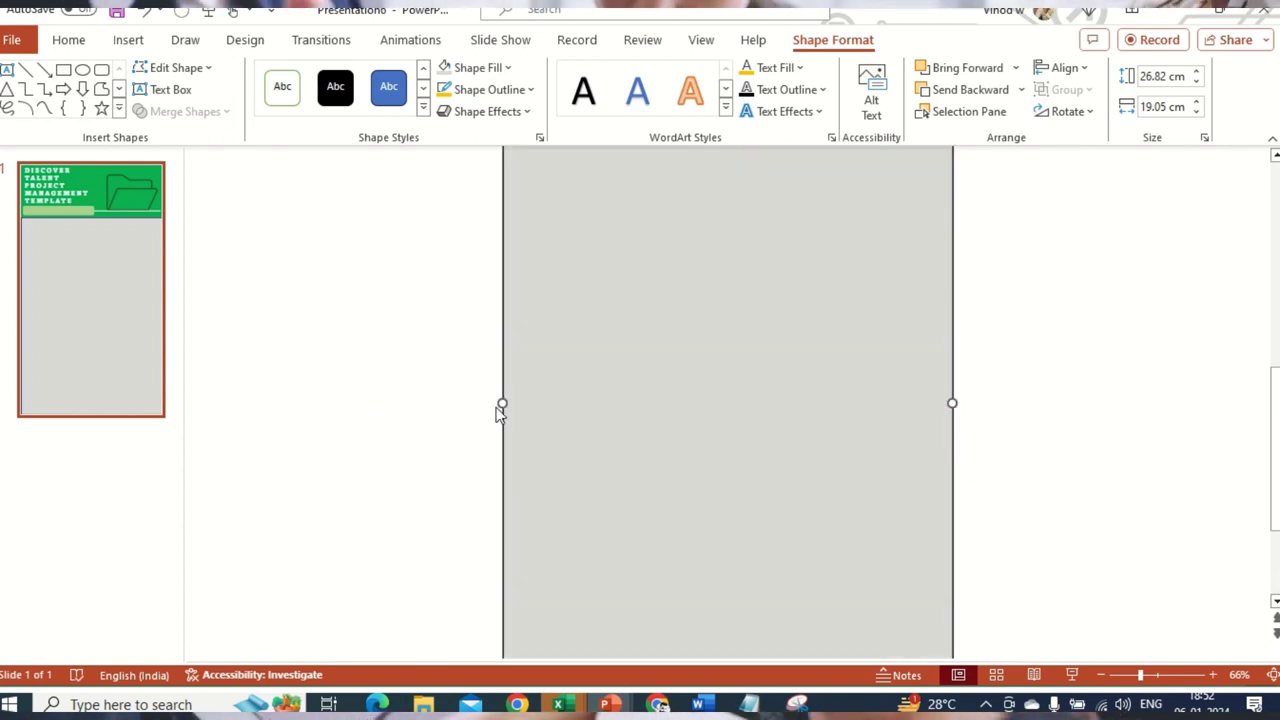
click(502, 404)
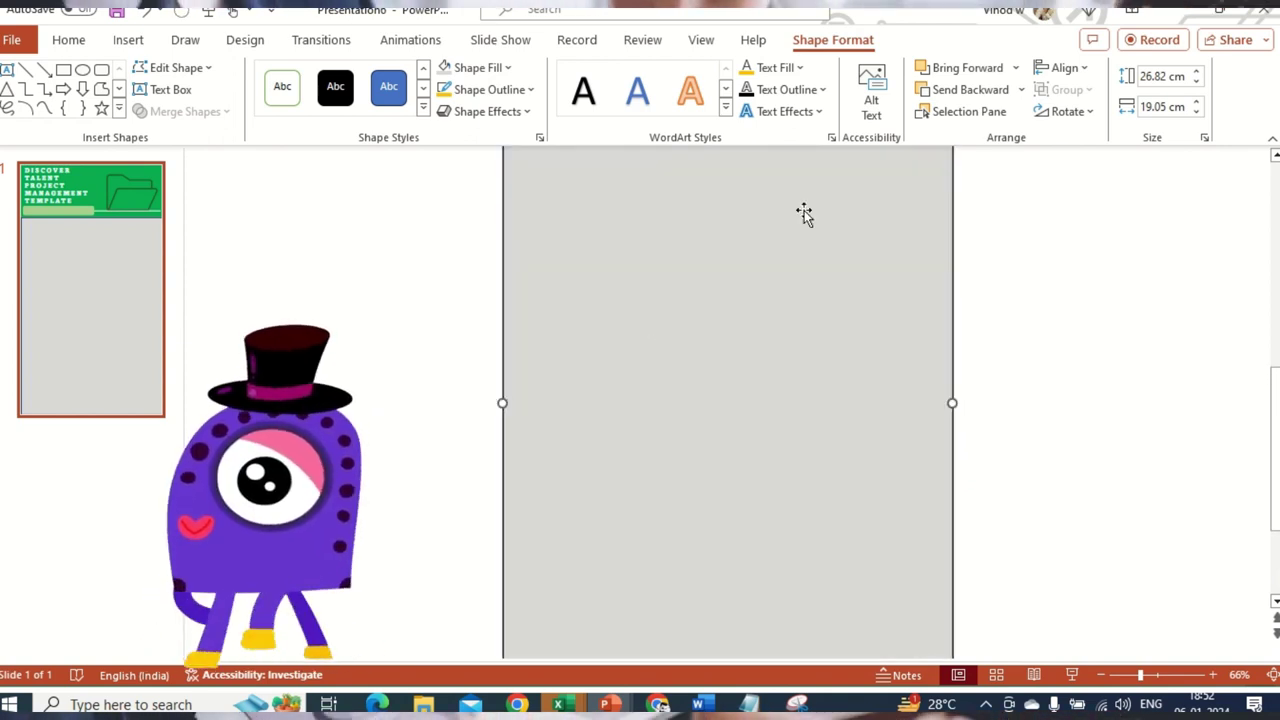
Send the grey rectangle backward until it sits behind all four pill boxes and icons.
click(950, 96)
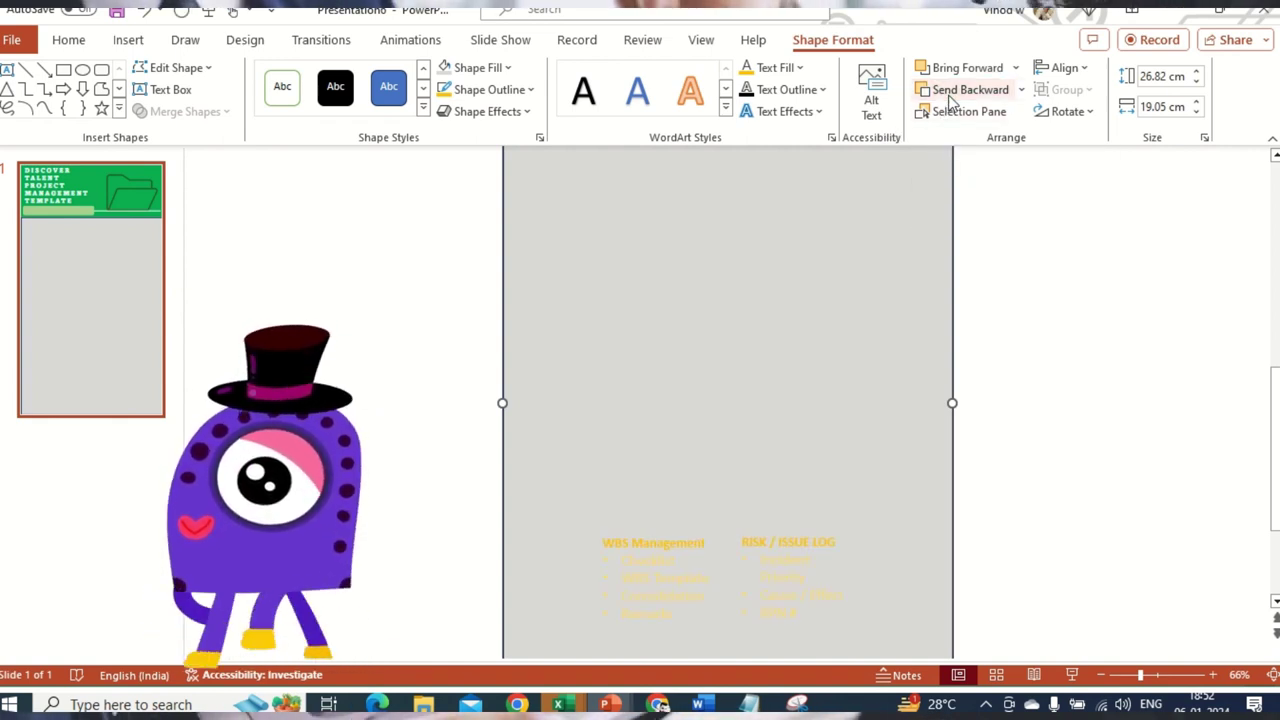
click(950, 96)
click(950, 96)
click(950, 96)
click(950, 96)
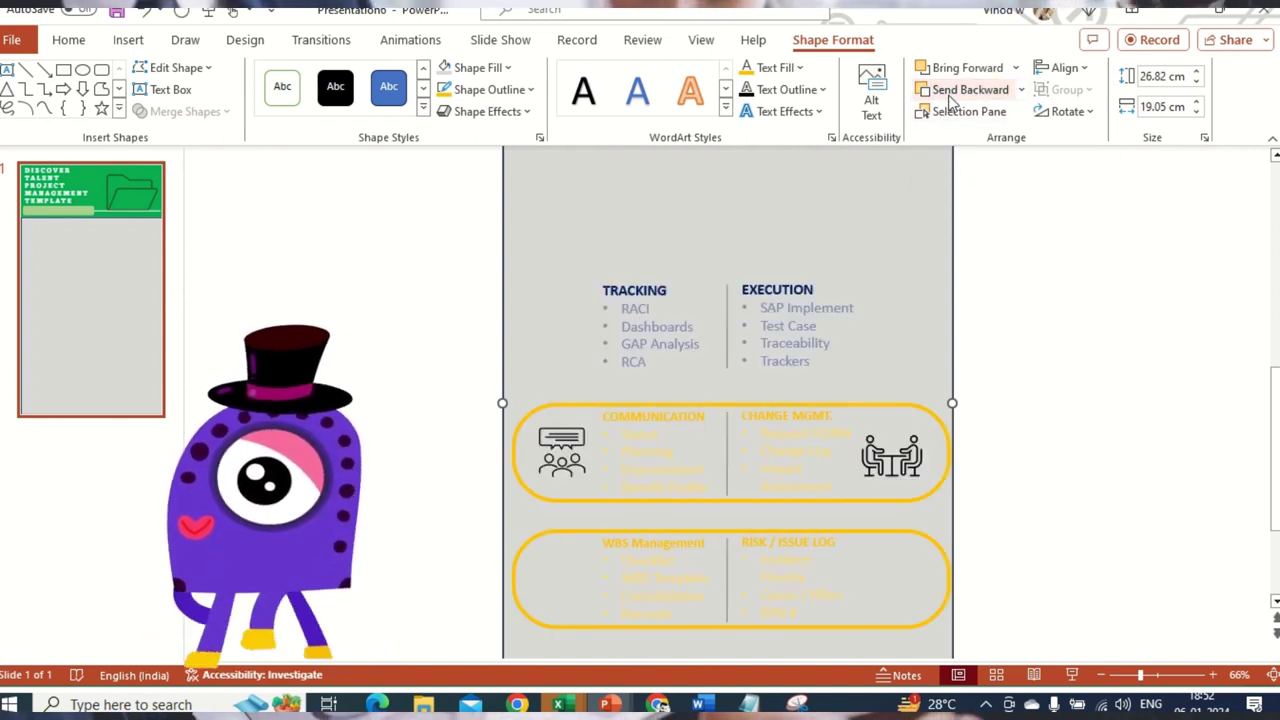
click(950, 96)
click(950, 96)
click(950, 96)
click(950, 96)
click(950, 96)
click(950, 96)
click(950, 96)
click(950, 96)
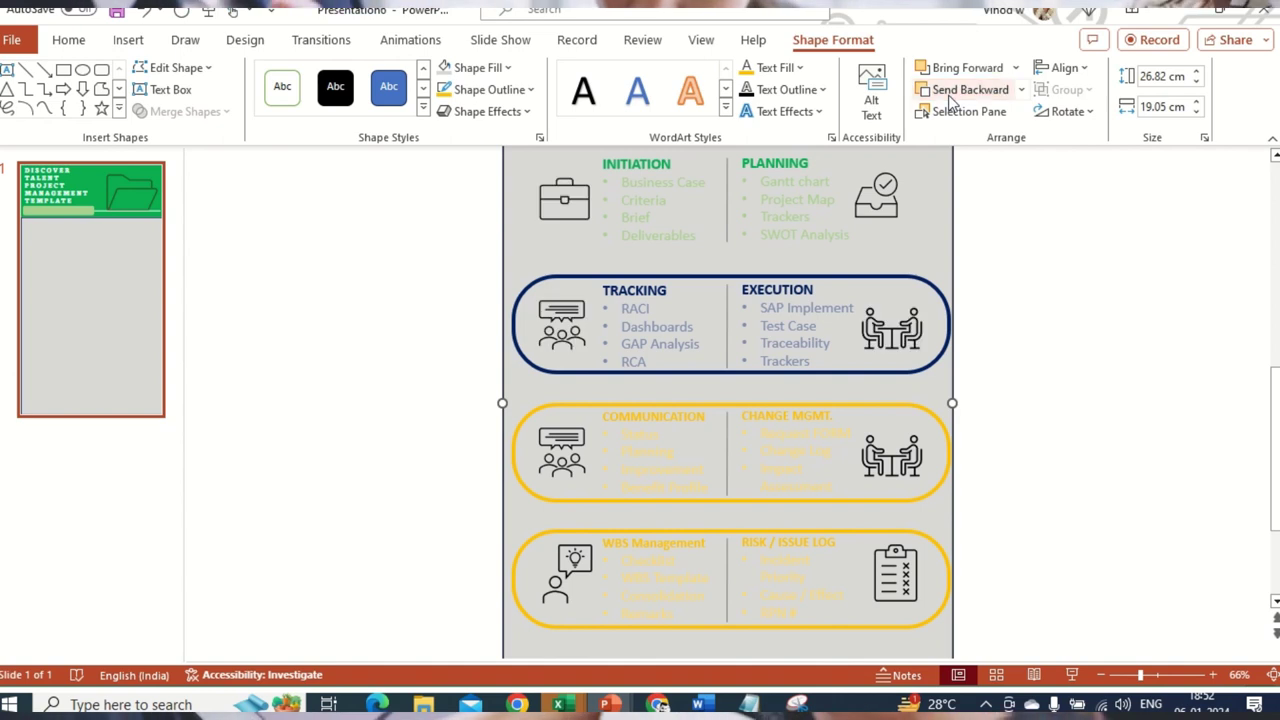
click(950, 96)
click(950, 96)
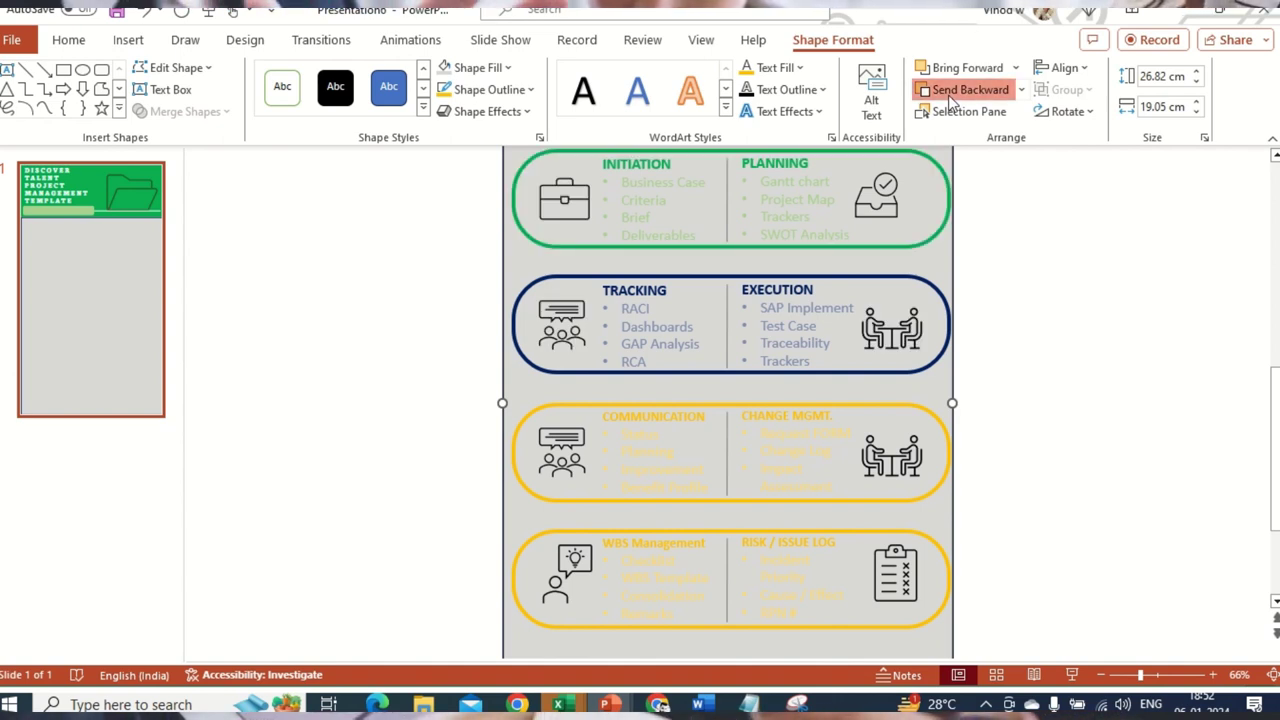
click(950, 96)
scroll(873, 487, down, 2)
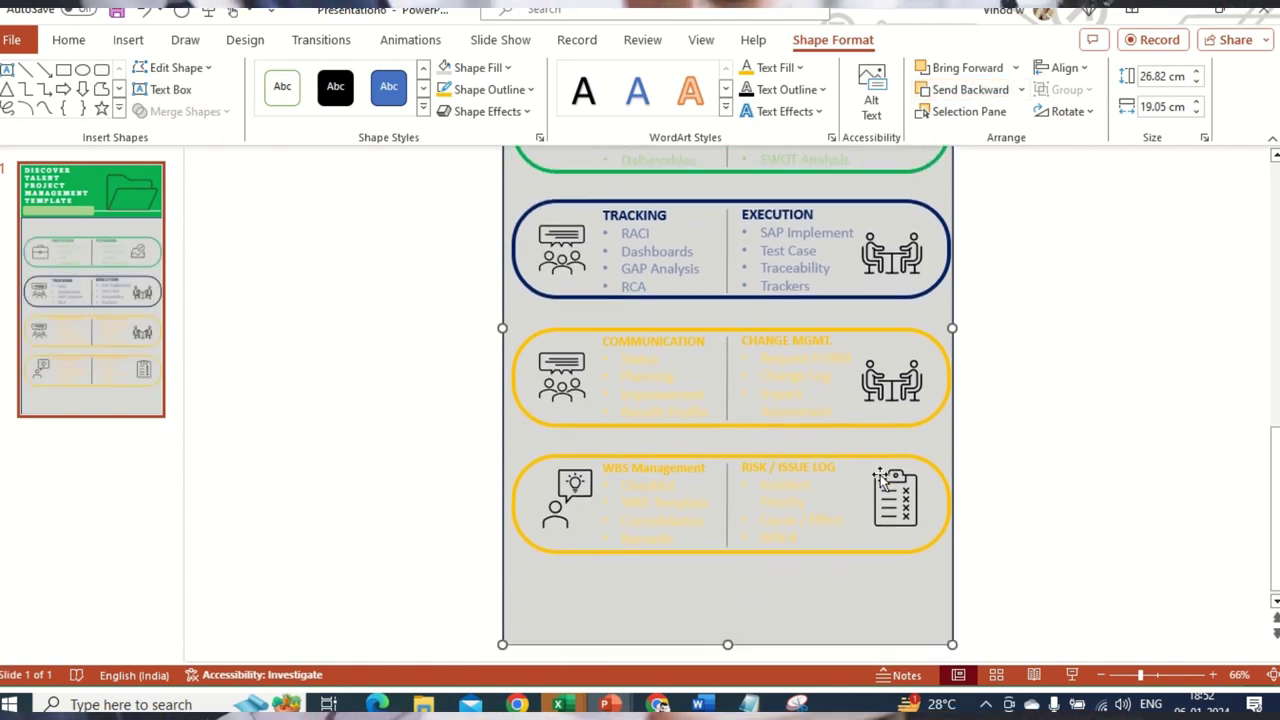
Set the background rectangle's outline to No Outline.
scroll(861, 525, up, 4)
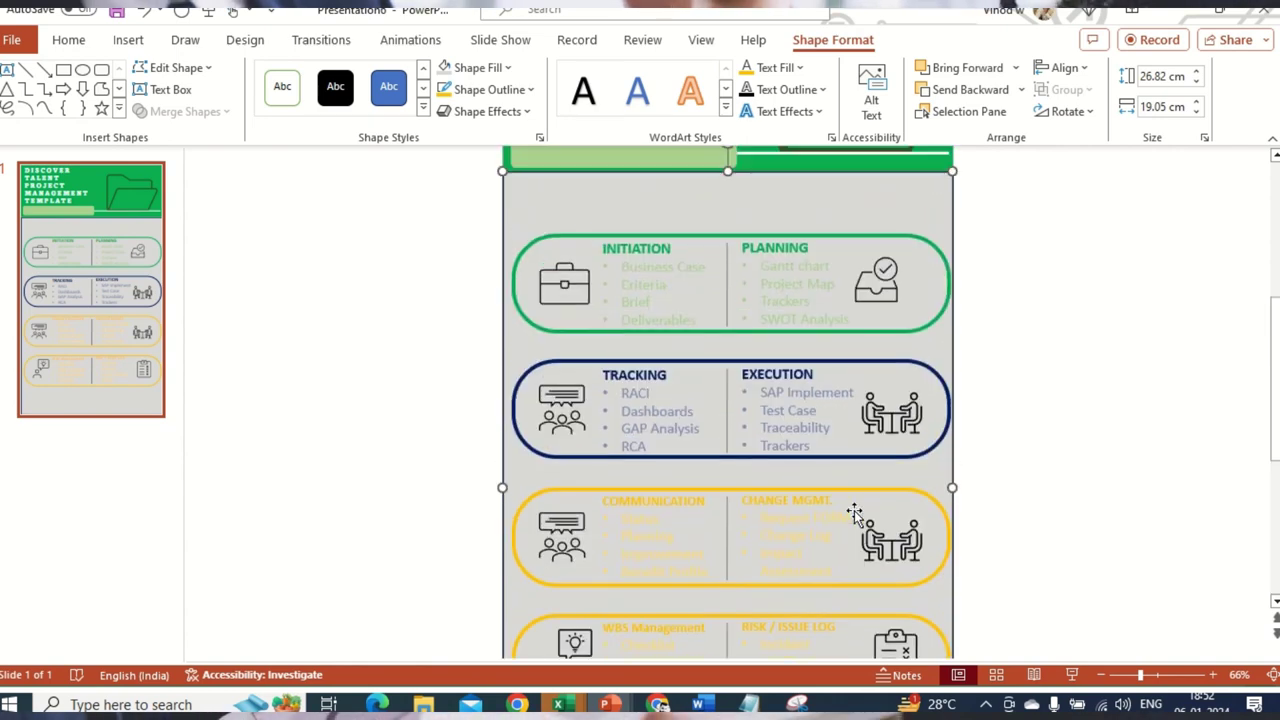
scroll(853, 513, up, 2)
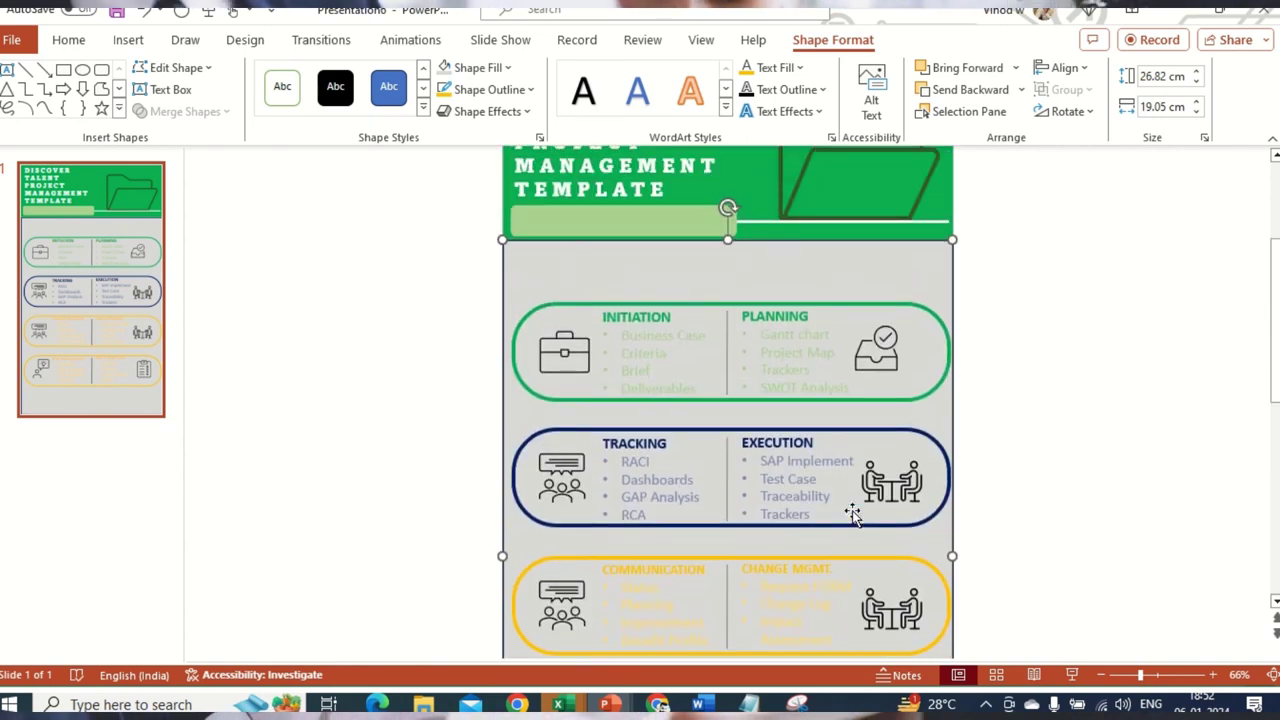
click(503, 89)
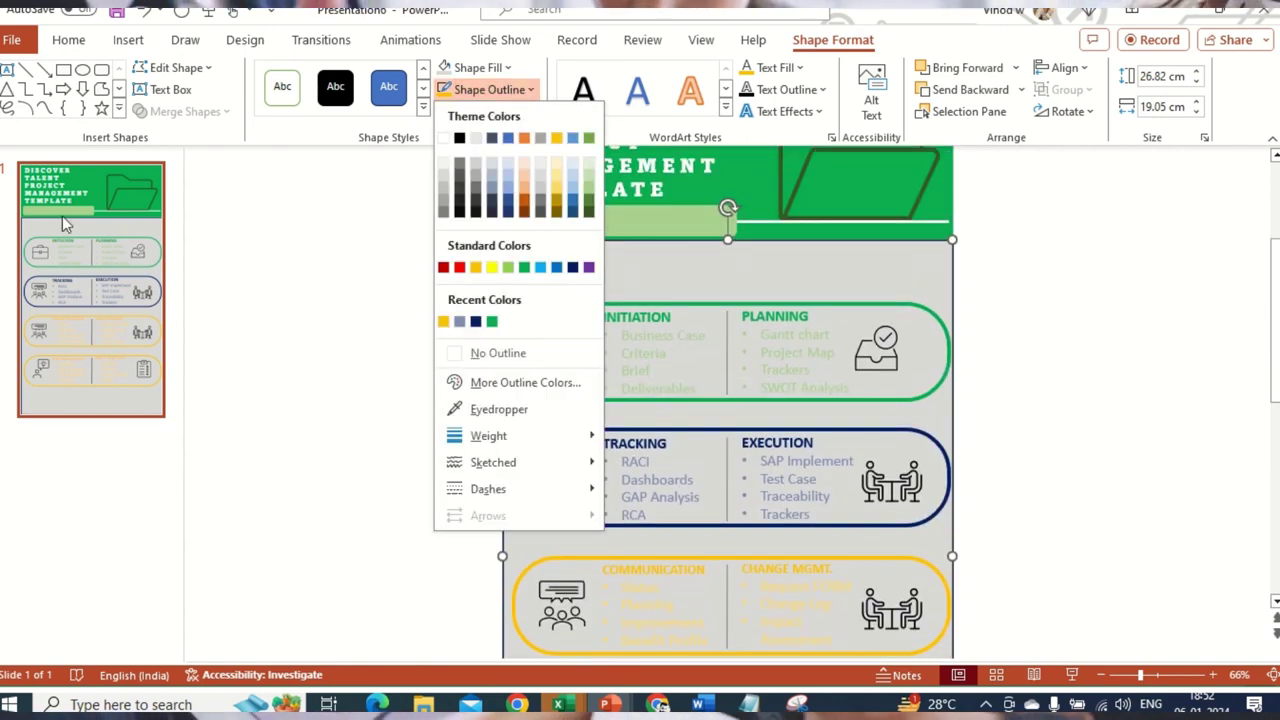
click(490, 353)
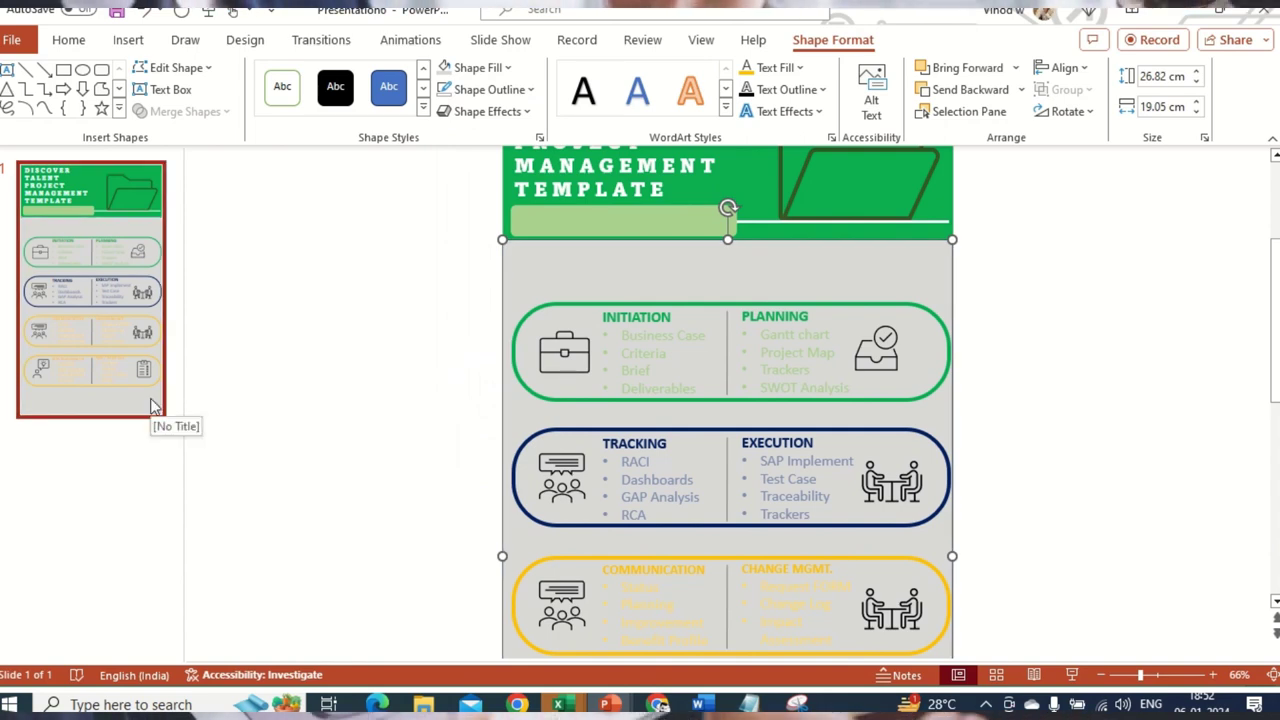
click(503, 89)
click(476, 67)
Fill the background rectangle Green, Accent 6, Lighter 80%.
click(476, 67)
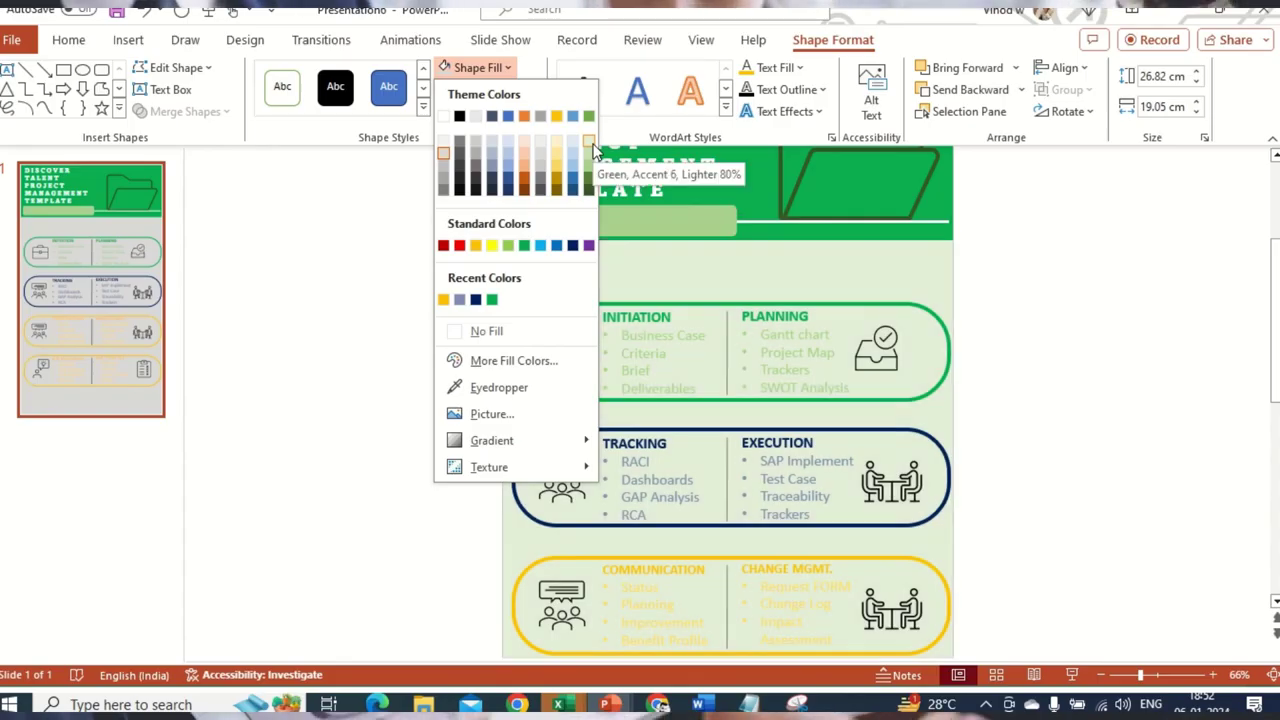
click(737, 162)
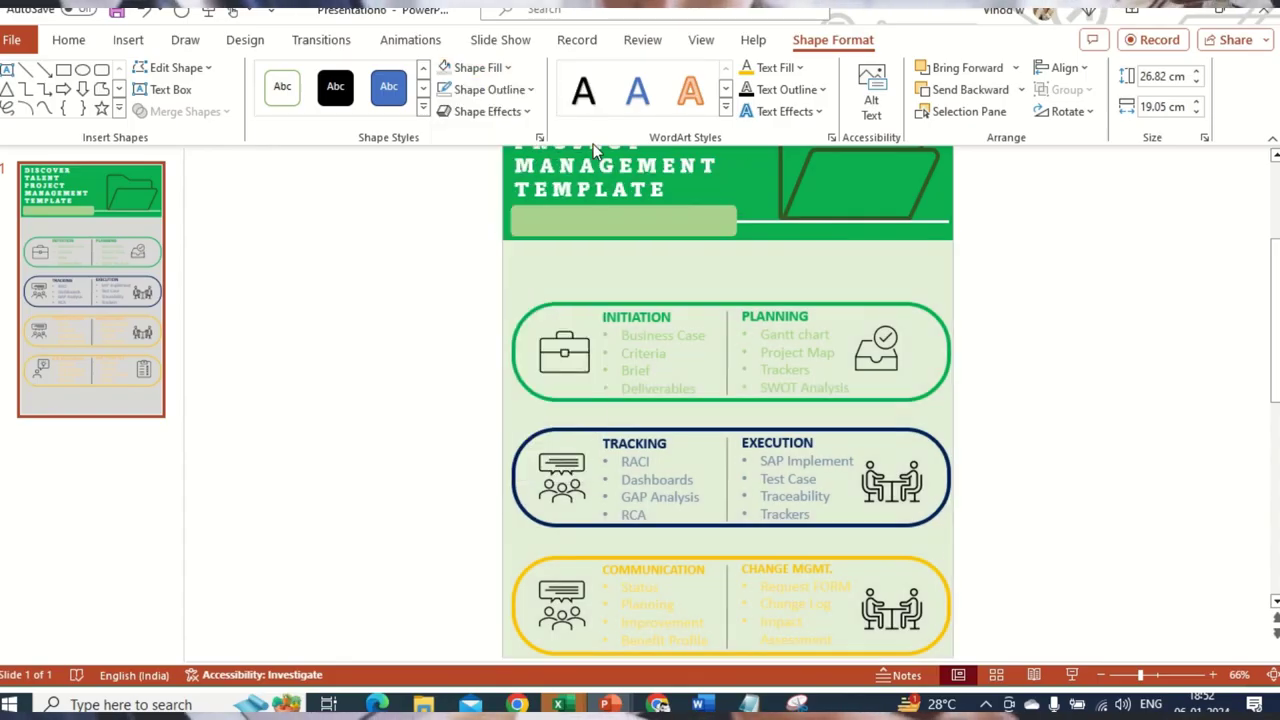
scroll(940, 444, down, 1)
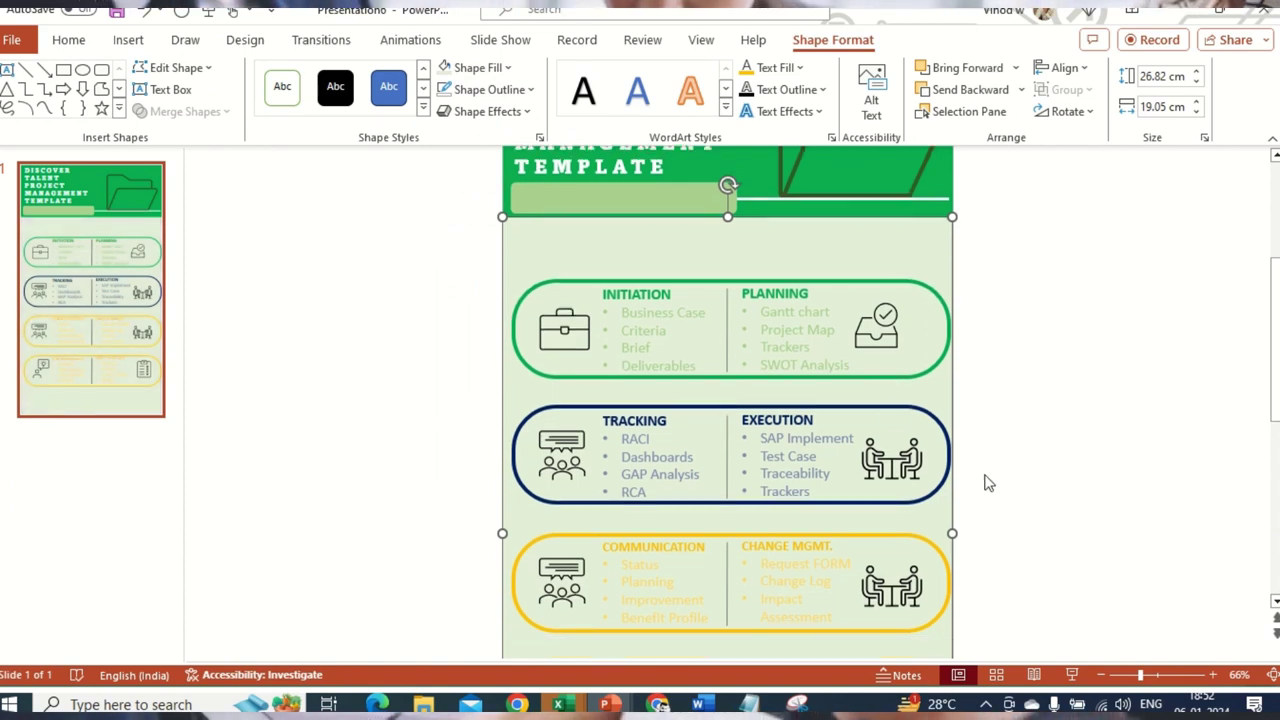
click(988, 474)
scroll(922, 503, down, 2)
scroll(922, 503, down, 1)
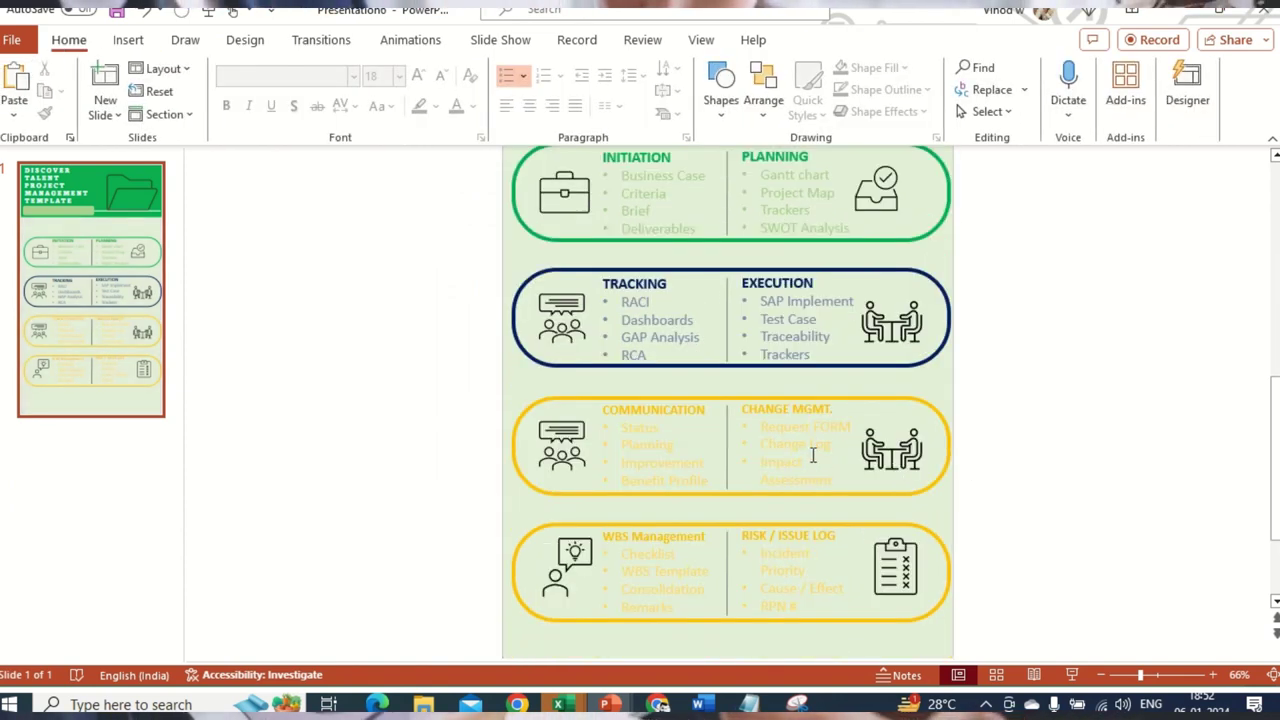
Give the bottom WBS Management pill a purple outline.
click(867, 523)
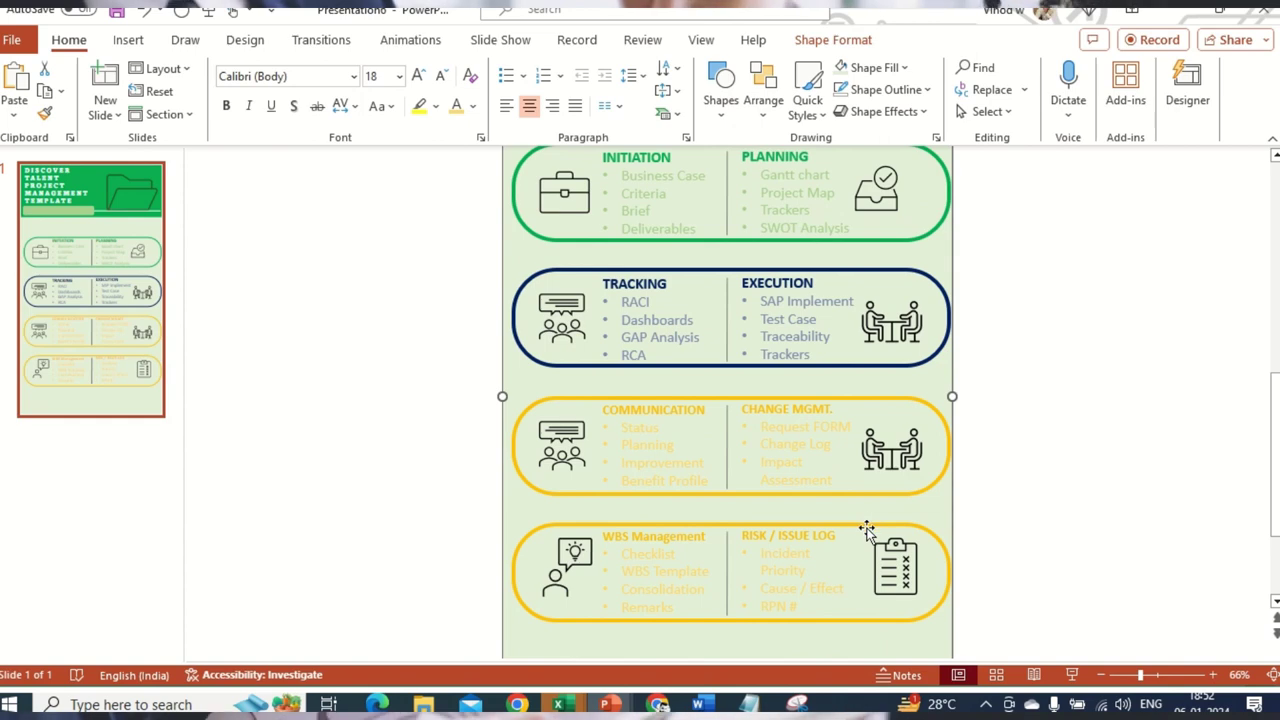
click(897, 528)
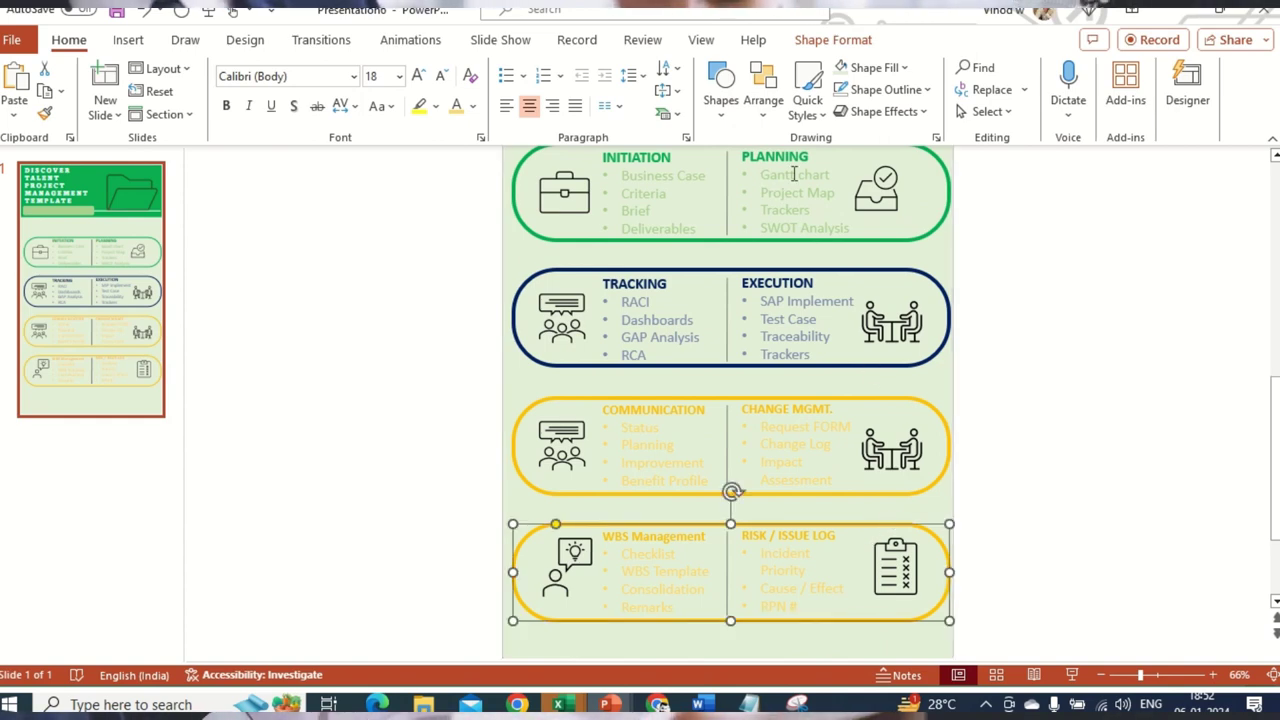
click(833, 40)
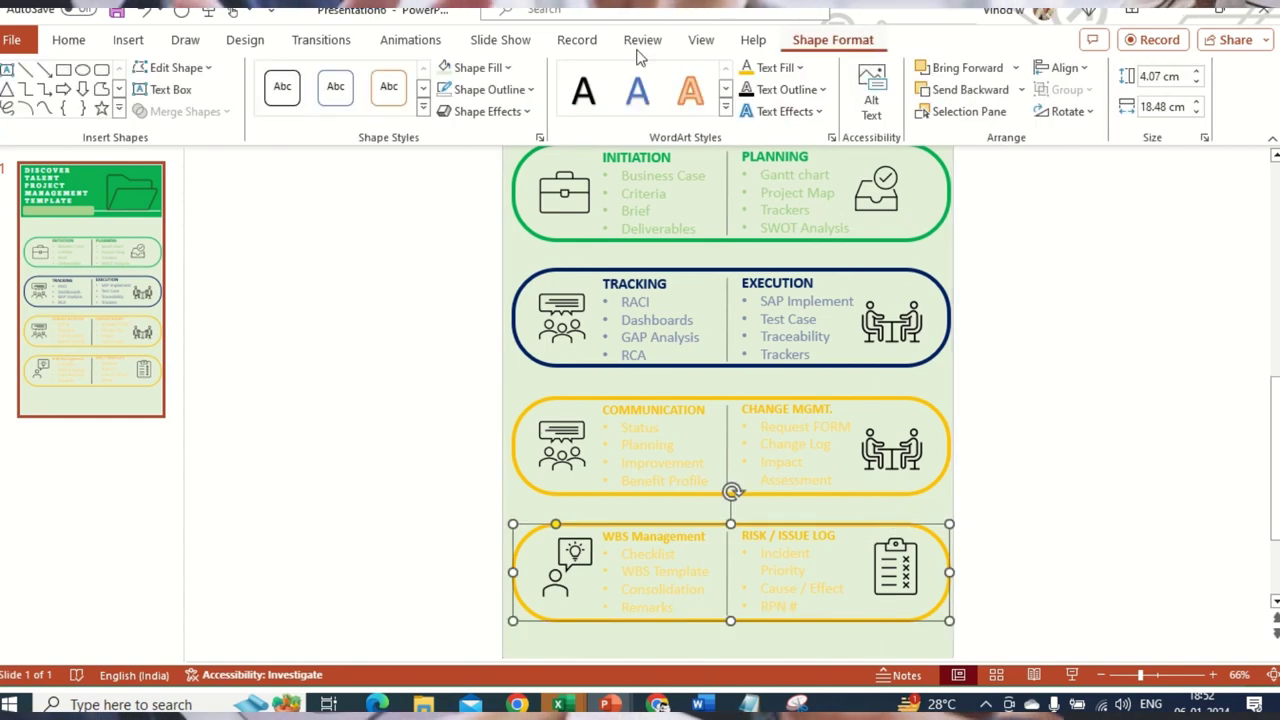
click(517, 91)
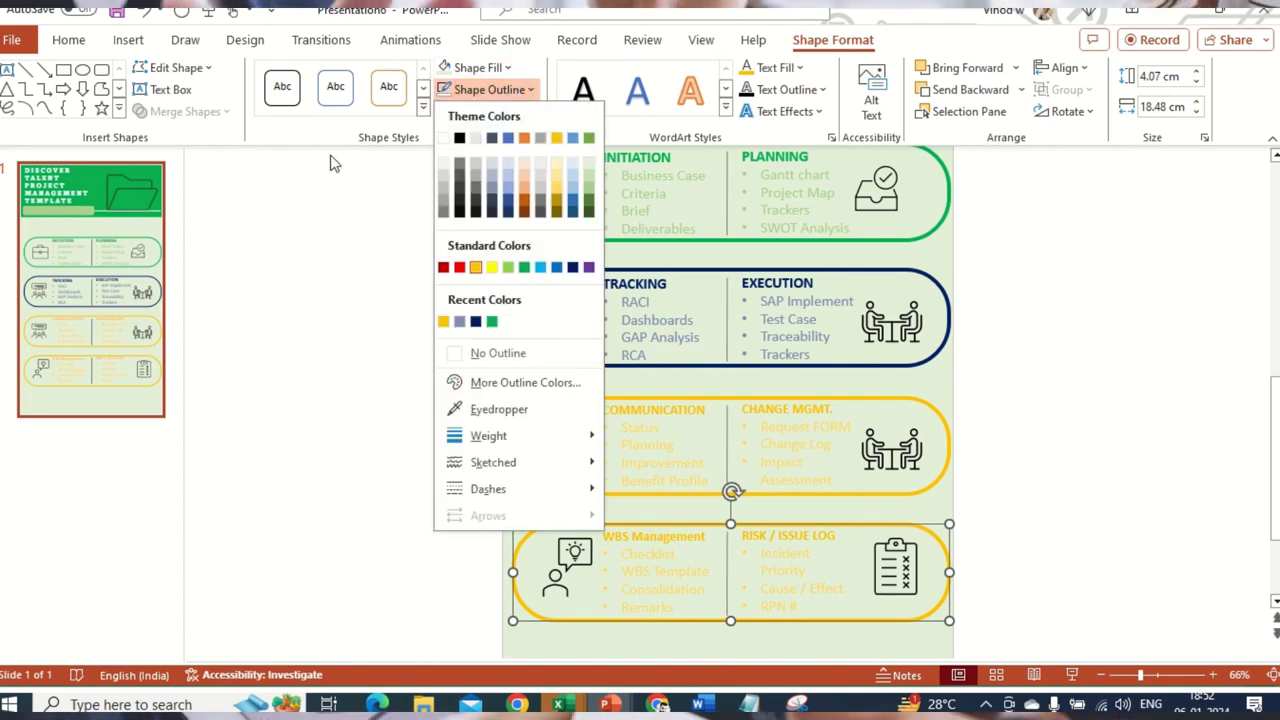
click(589, 268)
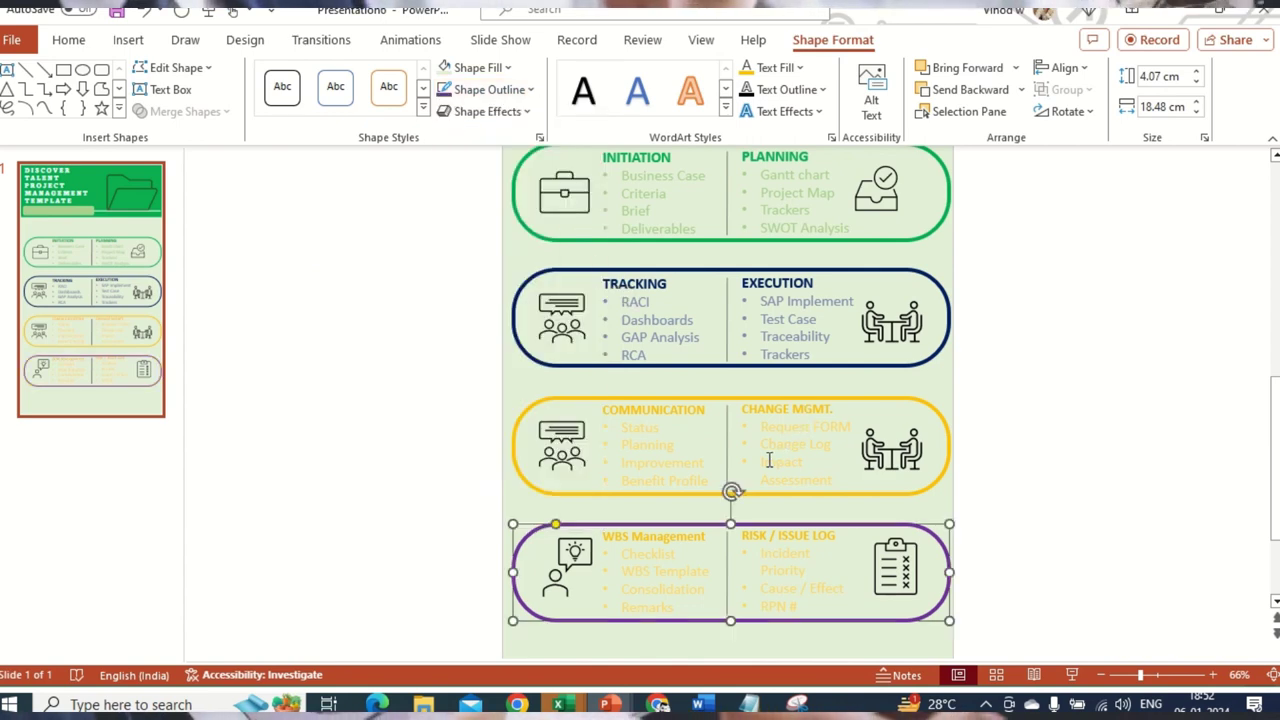
Colour the WBS Management and RISK / ISSUE LOG headings purple to match the border.
click(629, 537)
triple_click(629, 537)
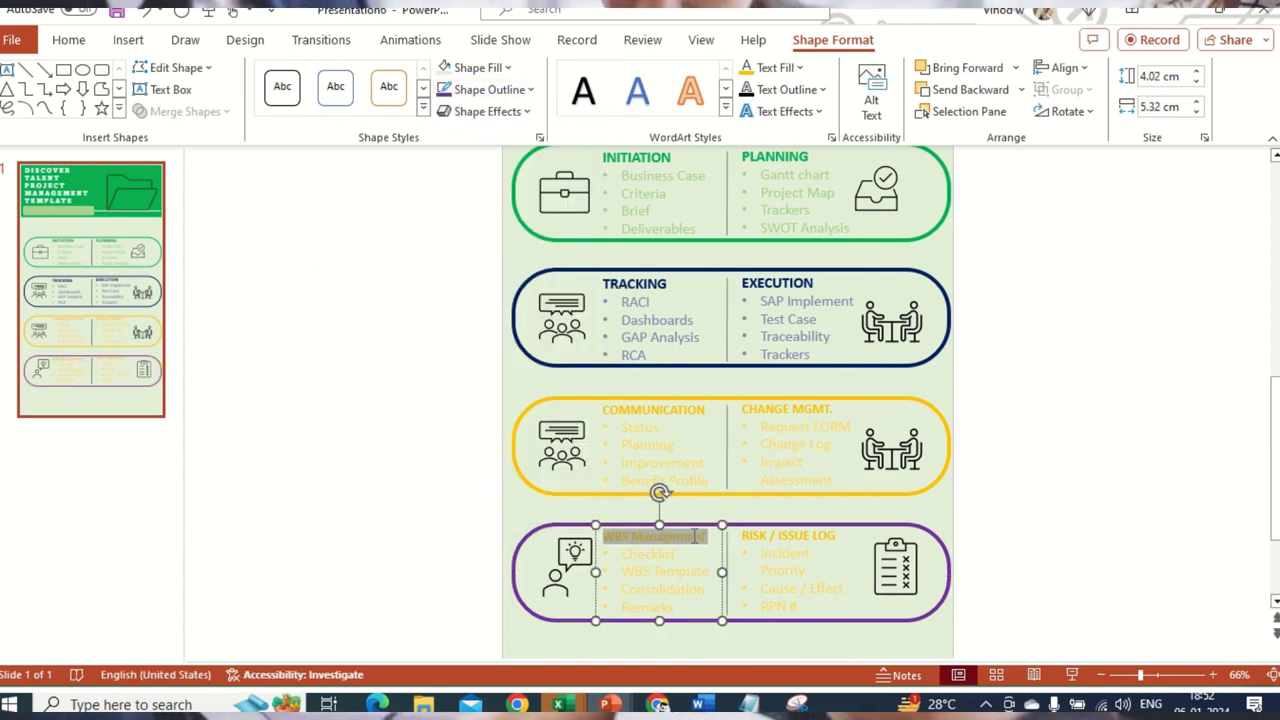
click(882, 502)
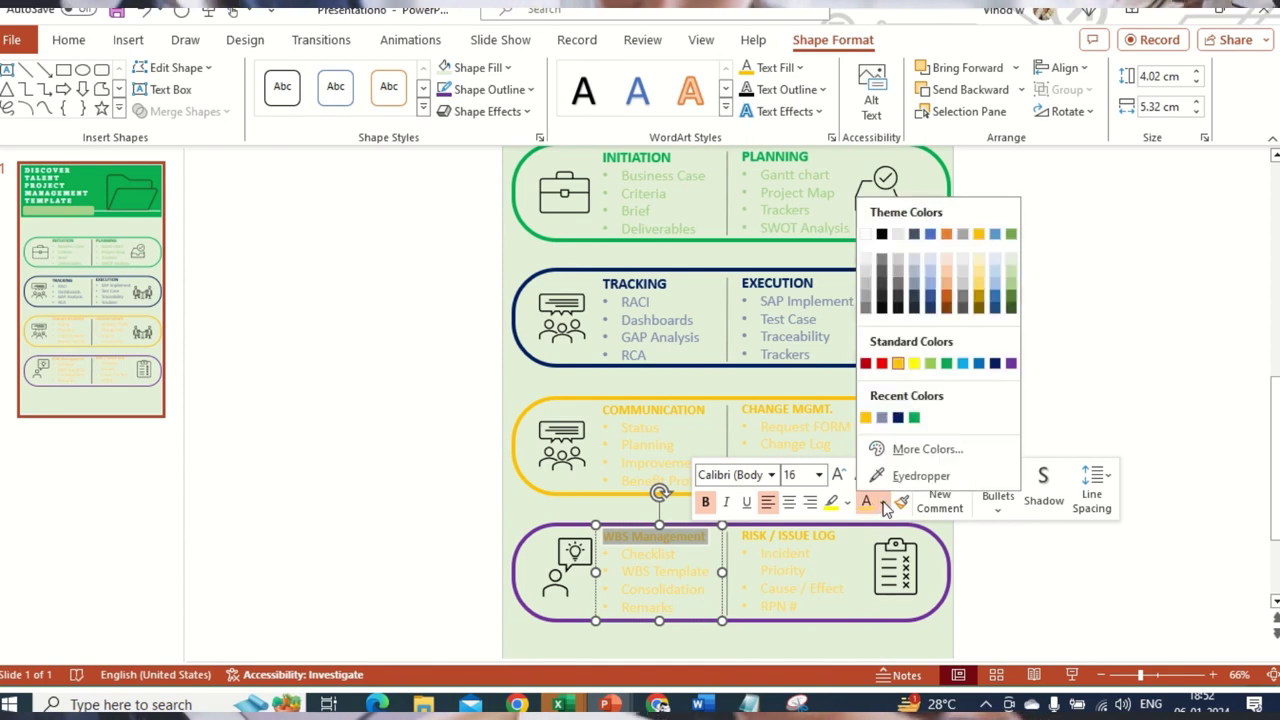
click(920, 477)
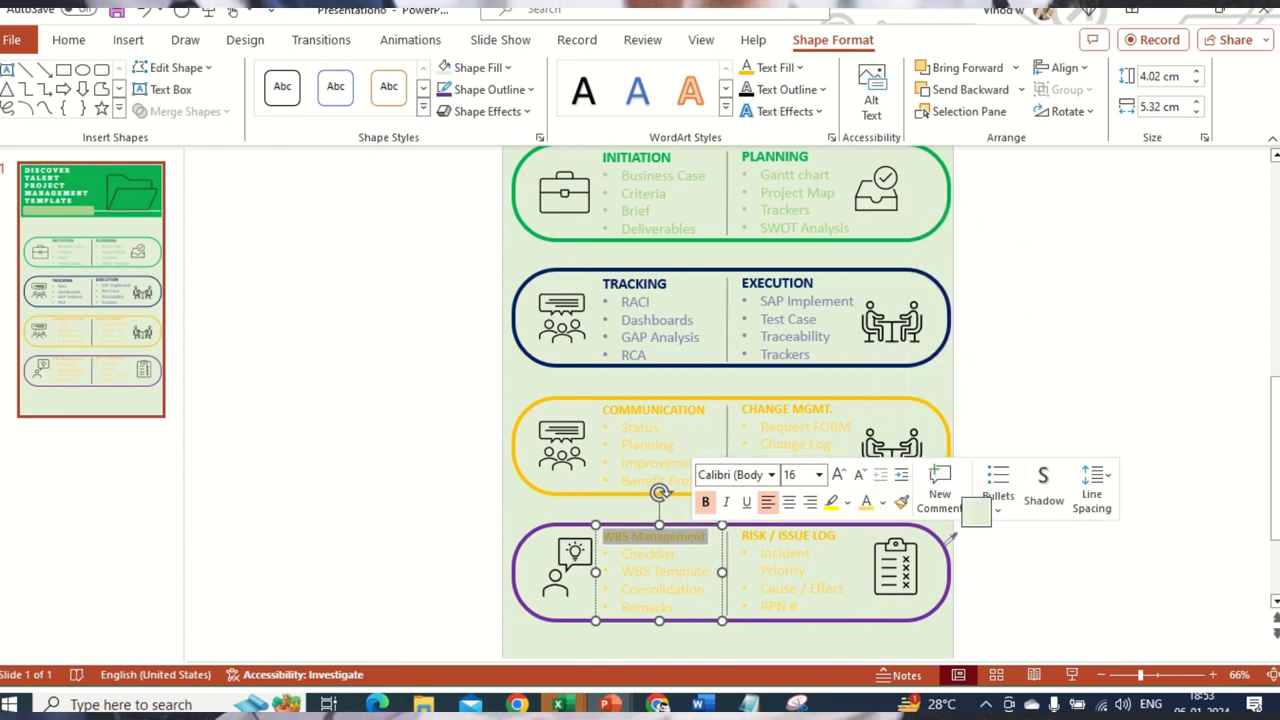
click(943, 537)
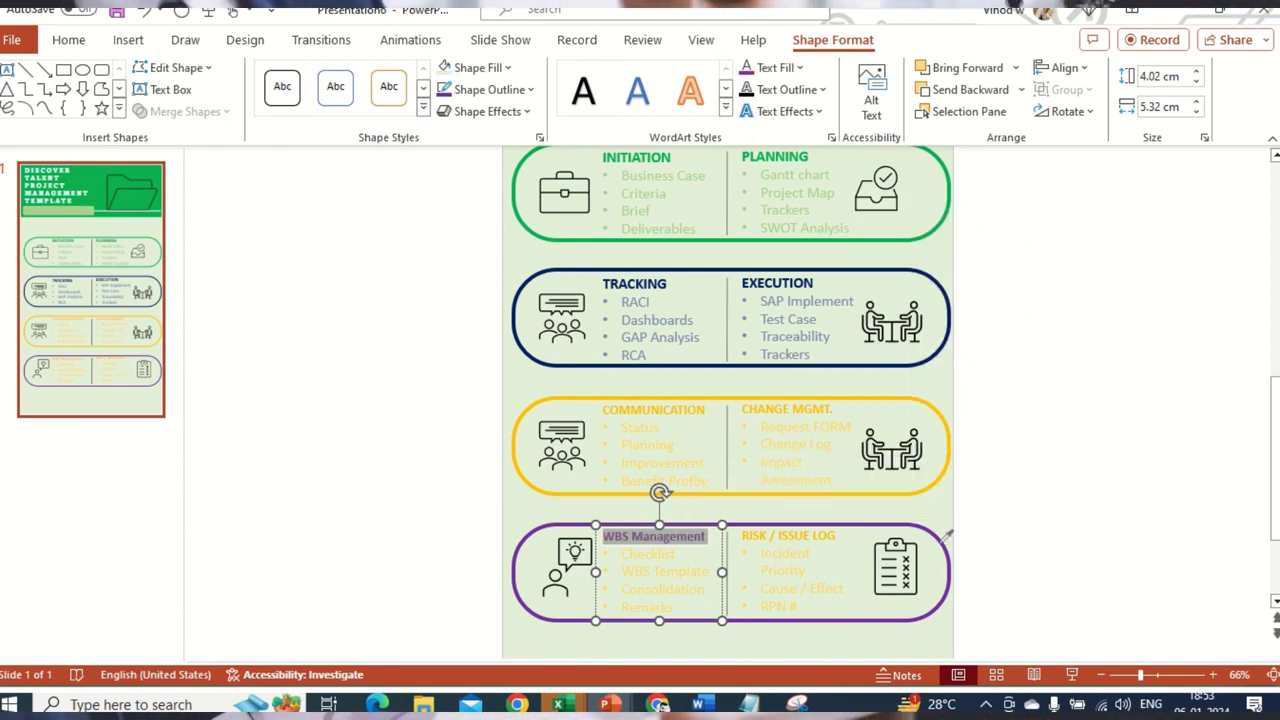
drag(742, 536, 838, 537)
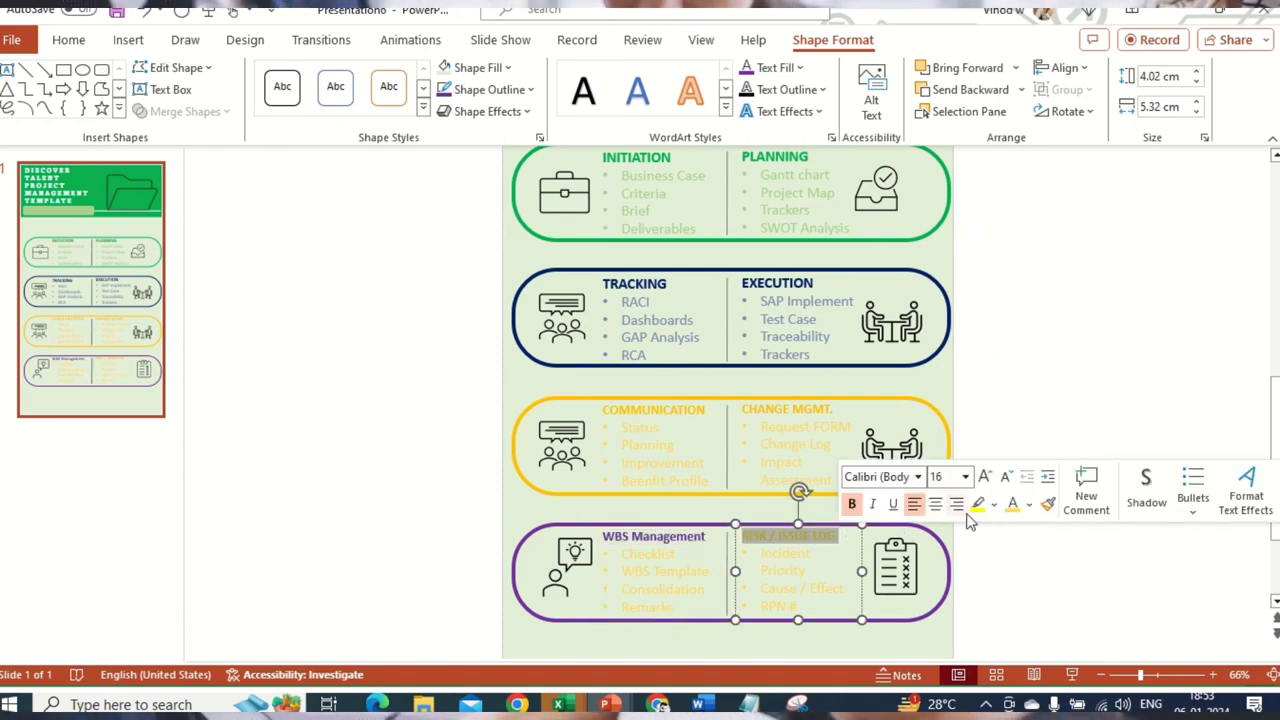
click(1029, 505)
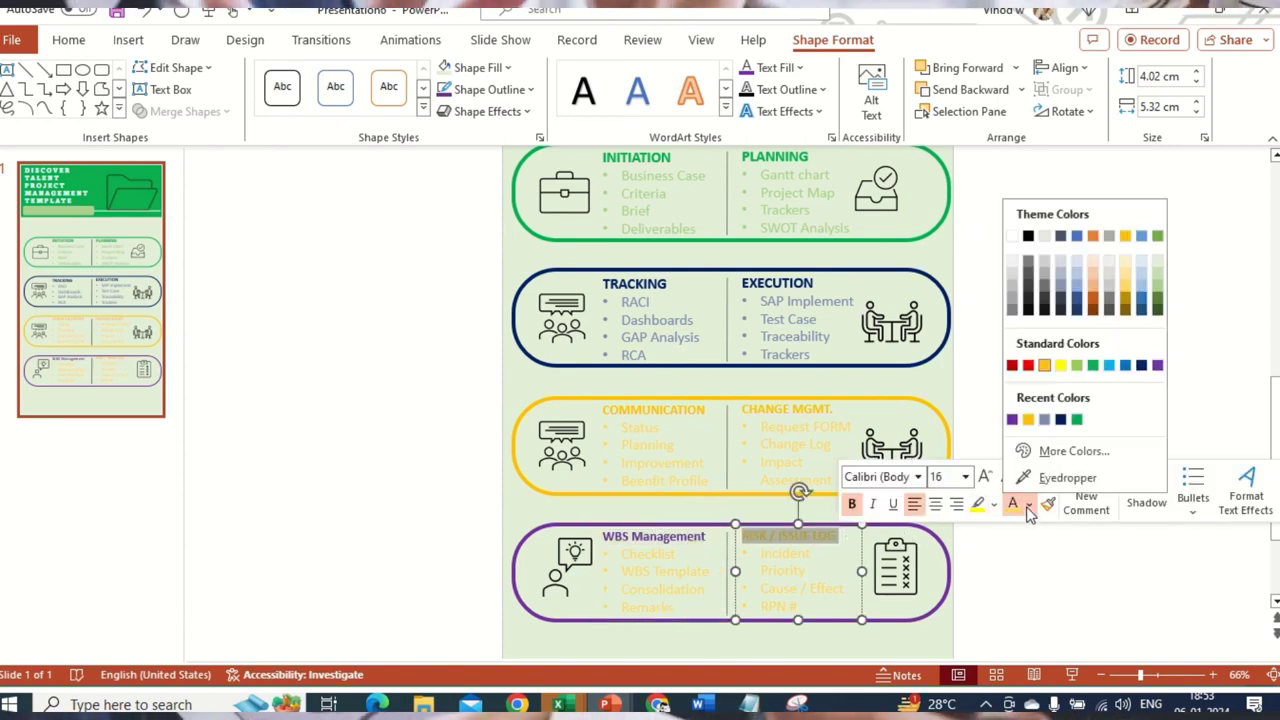
click(1157, 366)
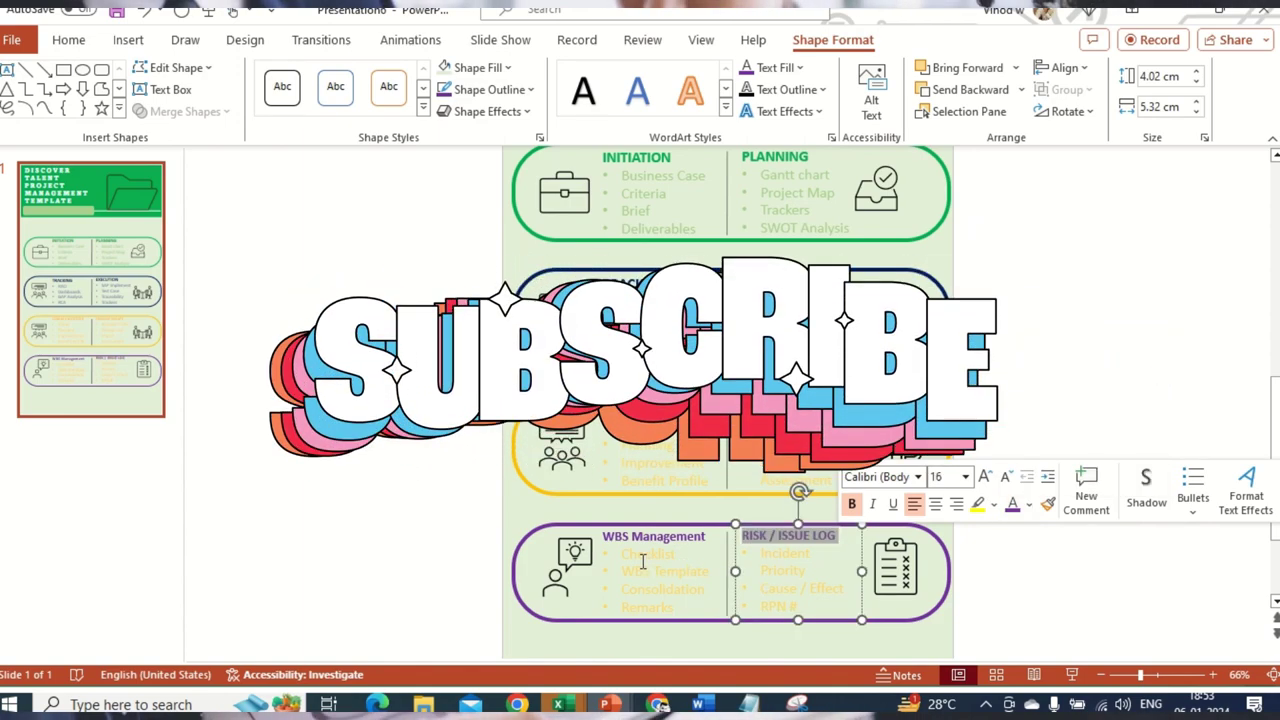
Colour the bullet lines in both halves of the bottom pill purple.
drag(621, 553, 694, 617)
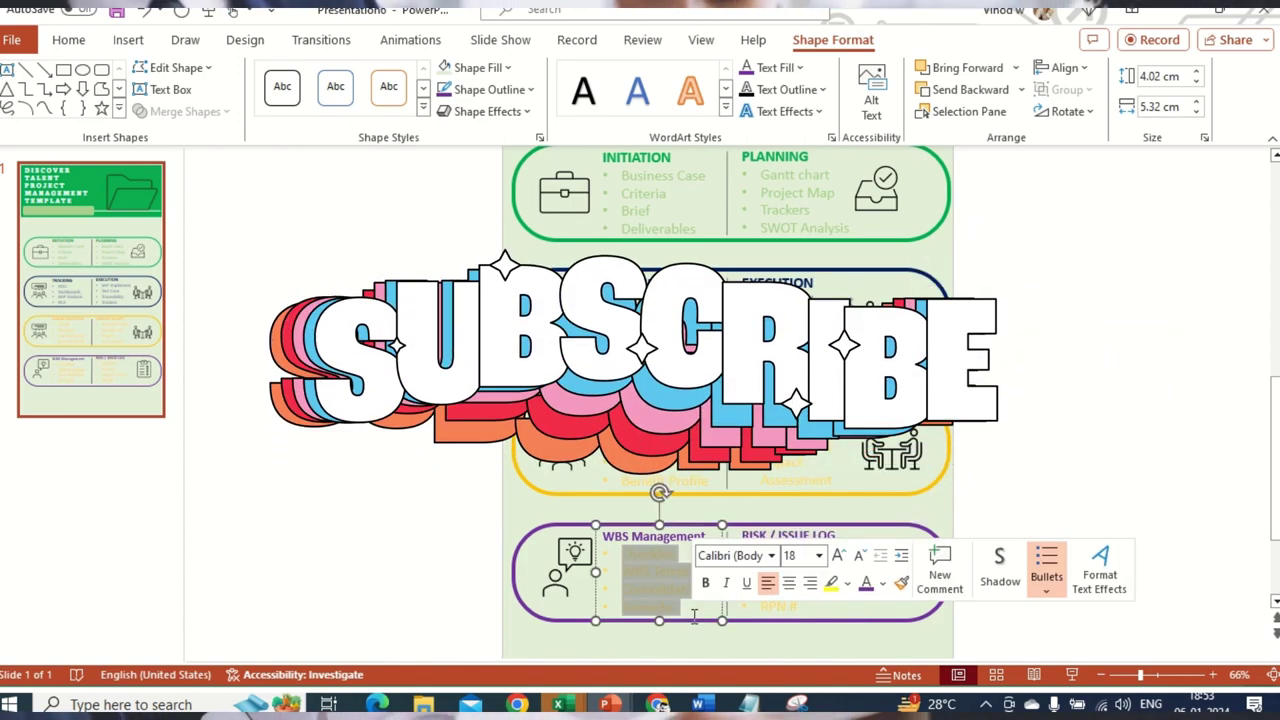
click(866, 582)
click(642, 570)
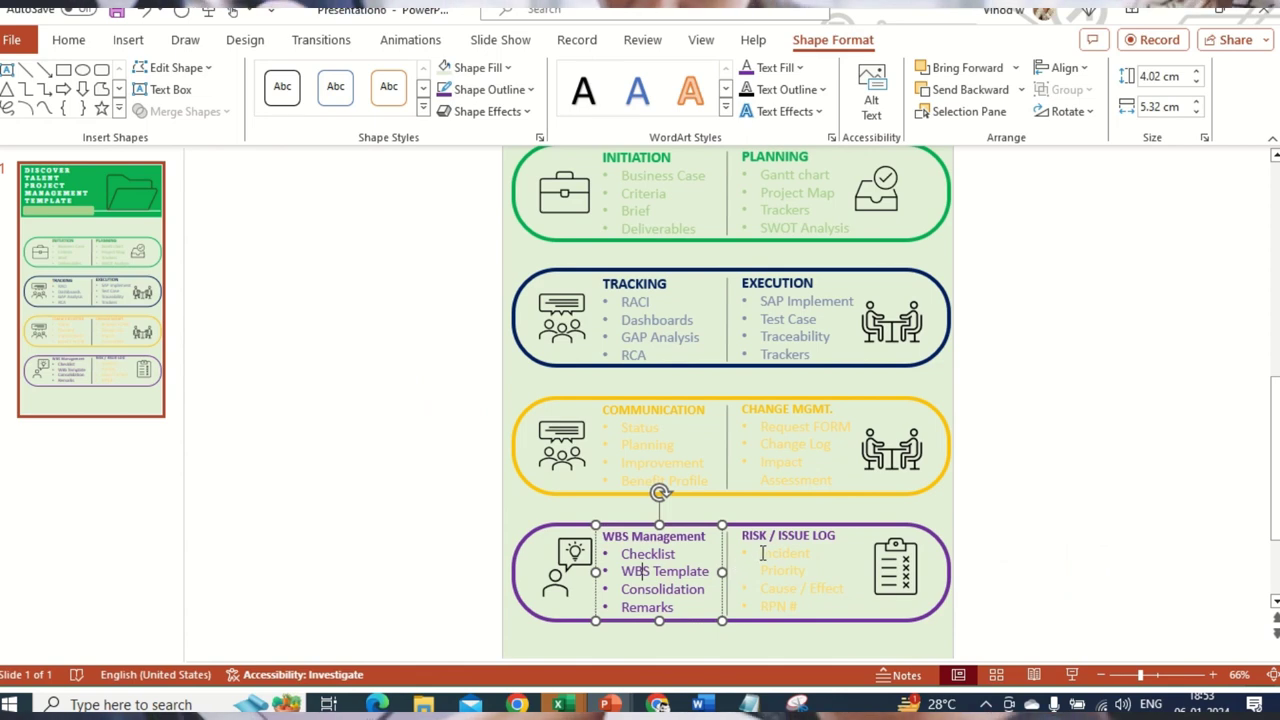
drag(760, 553, 830, 610)
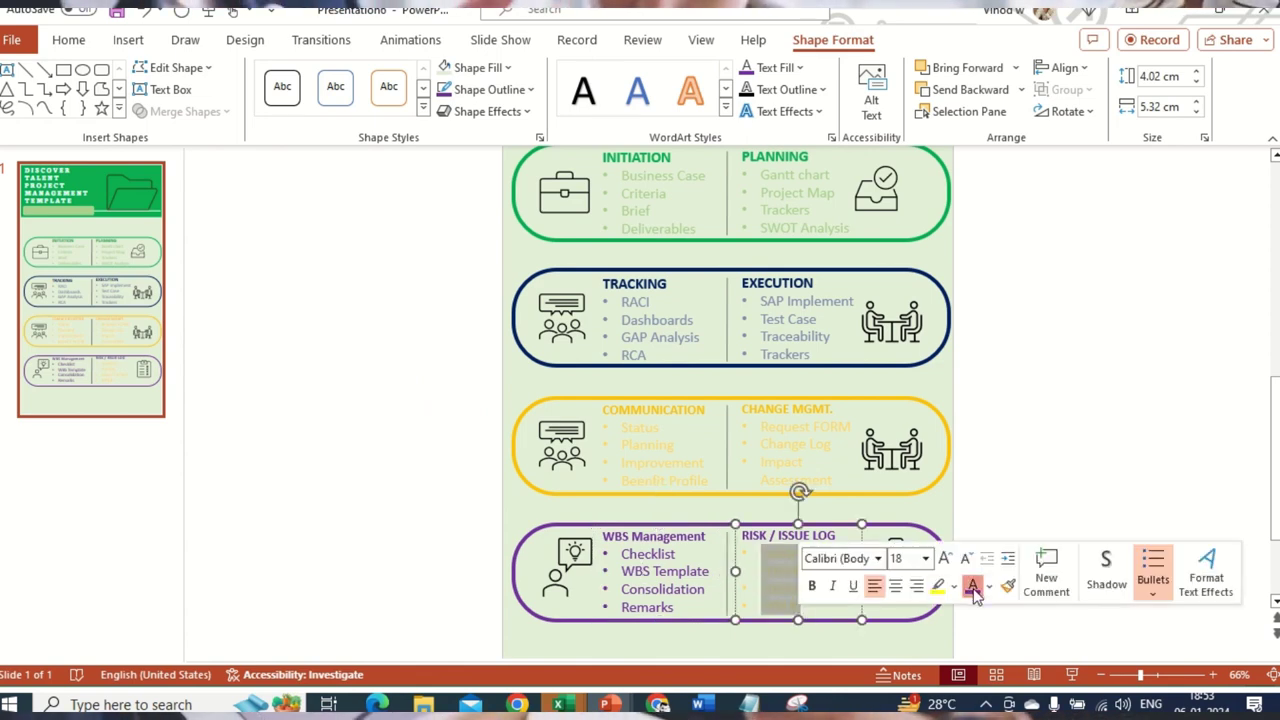
click(972, 586)
click(1014, 482)
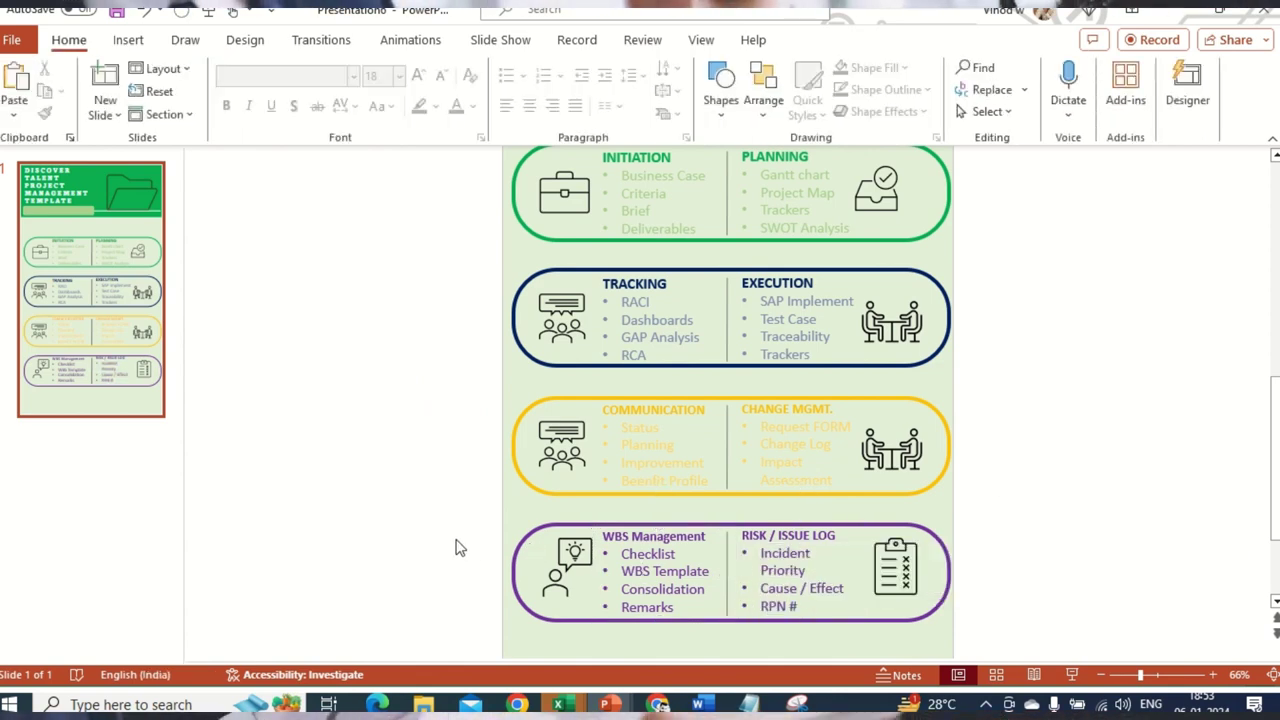
Scroll over the finished slide to check it, then switch to Presentation5 with Alt+Tab.
scroll(443, 544, up, 2)
scroll(443, 544, up, 2)
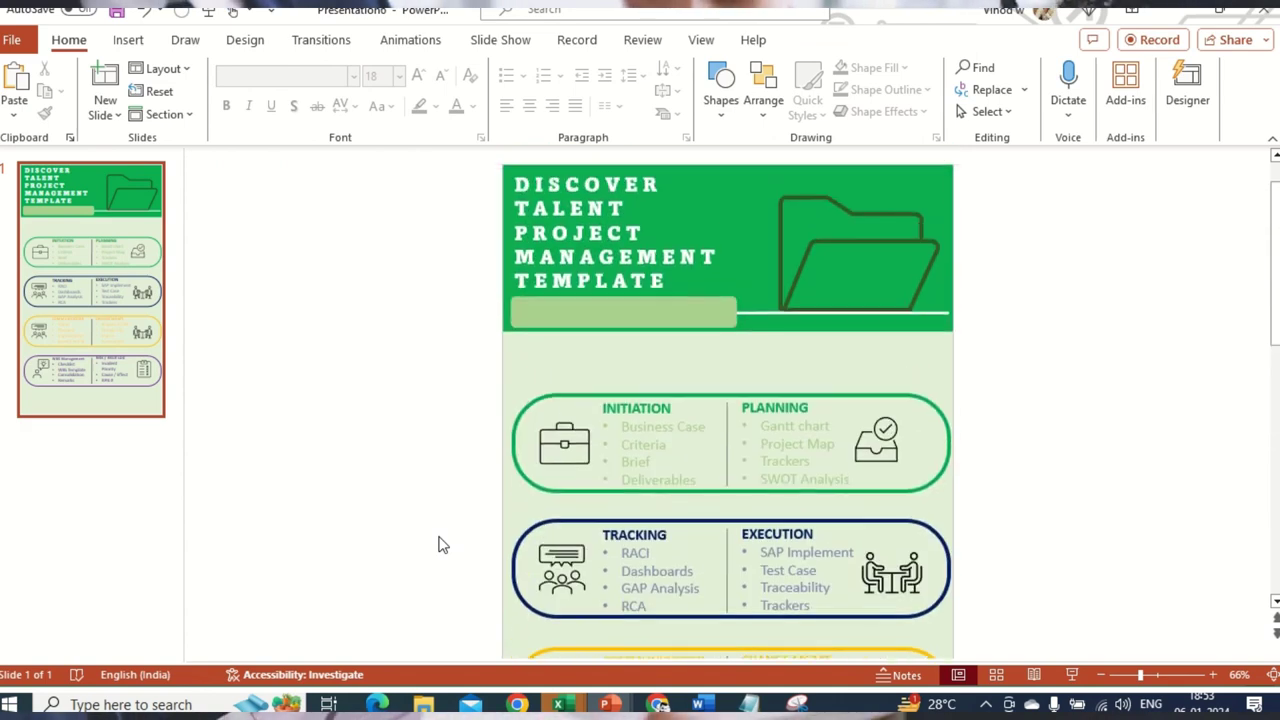
scroll(985, 552, down, 5)
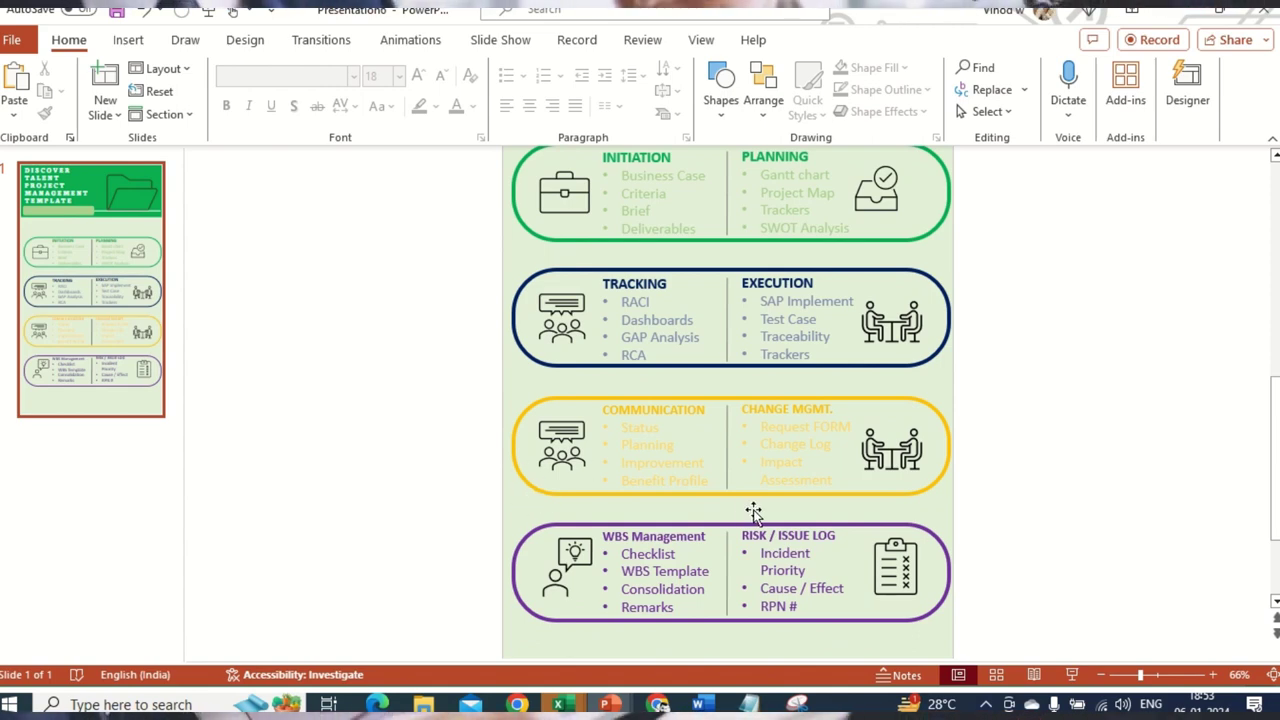
scroll(835, 510, down, 2)
scroll(862, 535, down, 1)
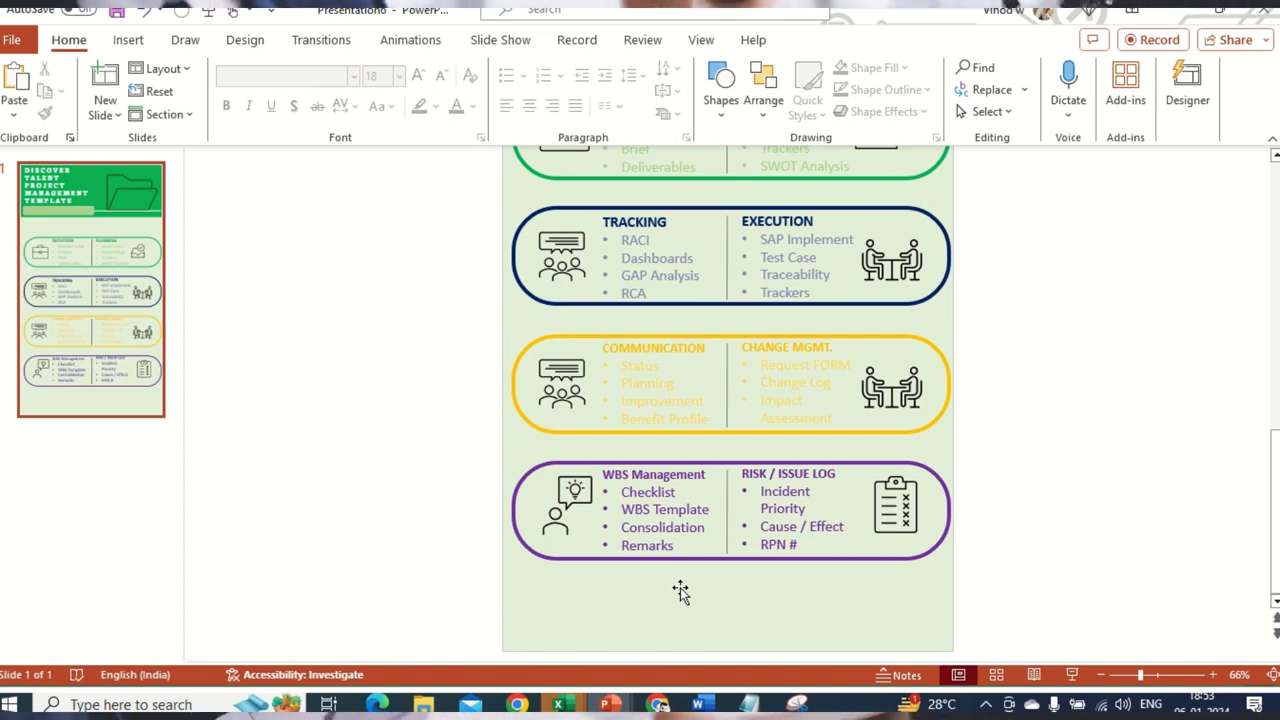
key(alt+Tab)
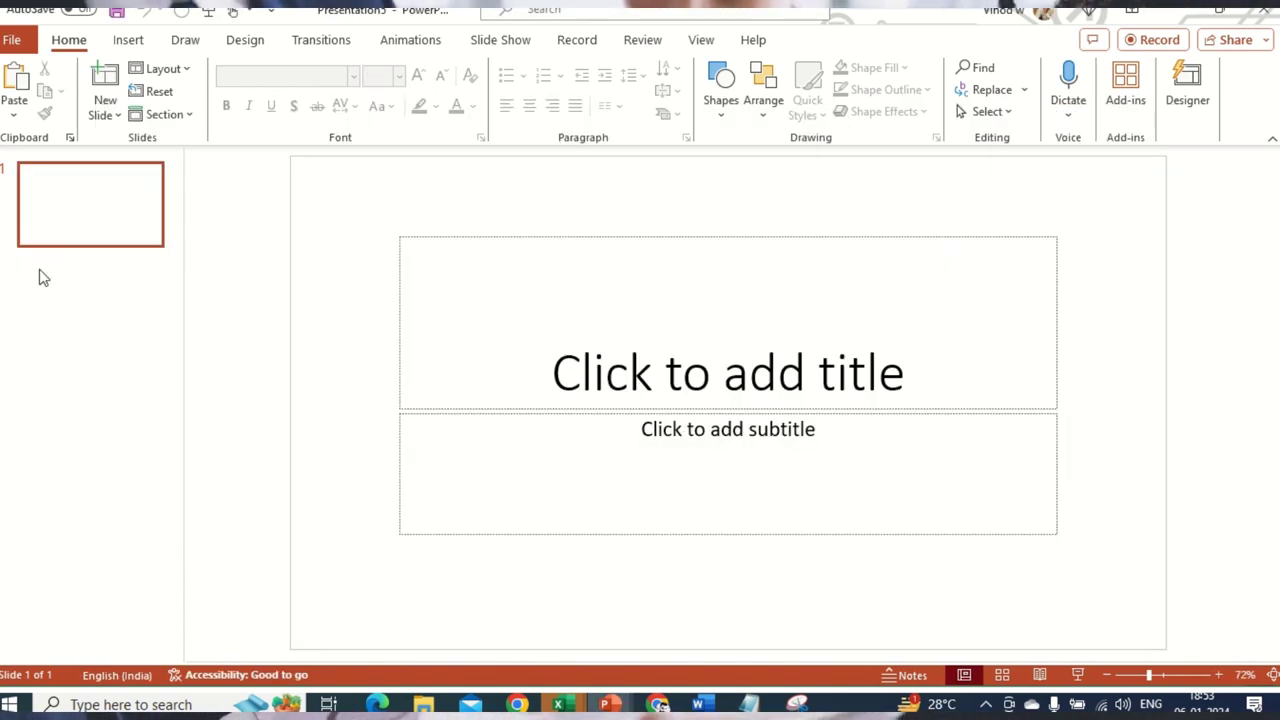
Grab the title 'powerpoint presentation skills for business' from Presentation4's first slide, then return to Presentation6.
key(alt+Tab)
key(alt+Tab)
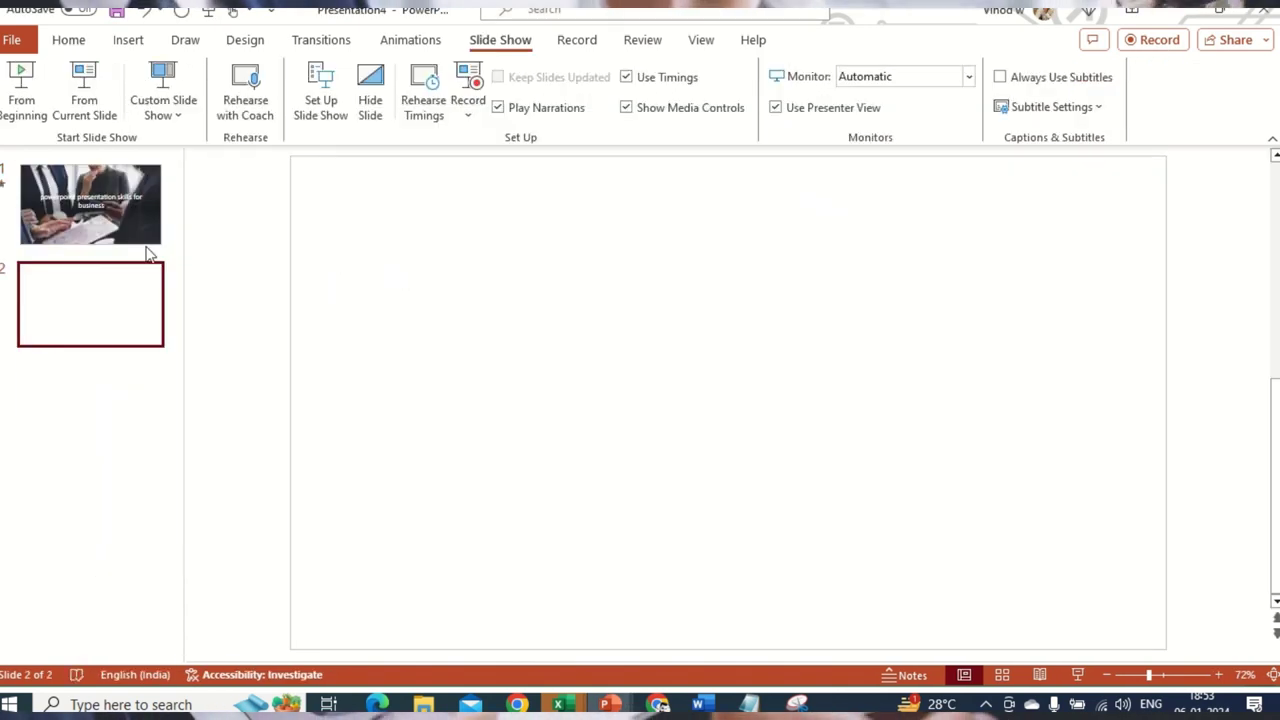
click(145, 238)
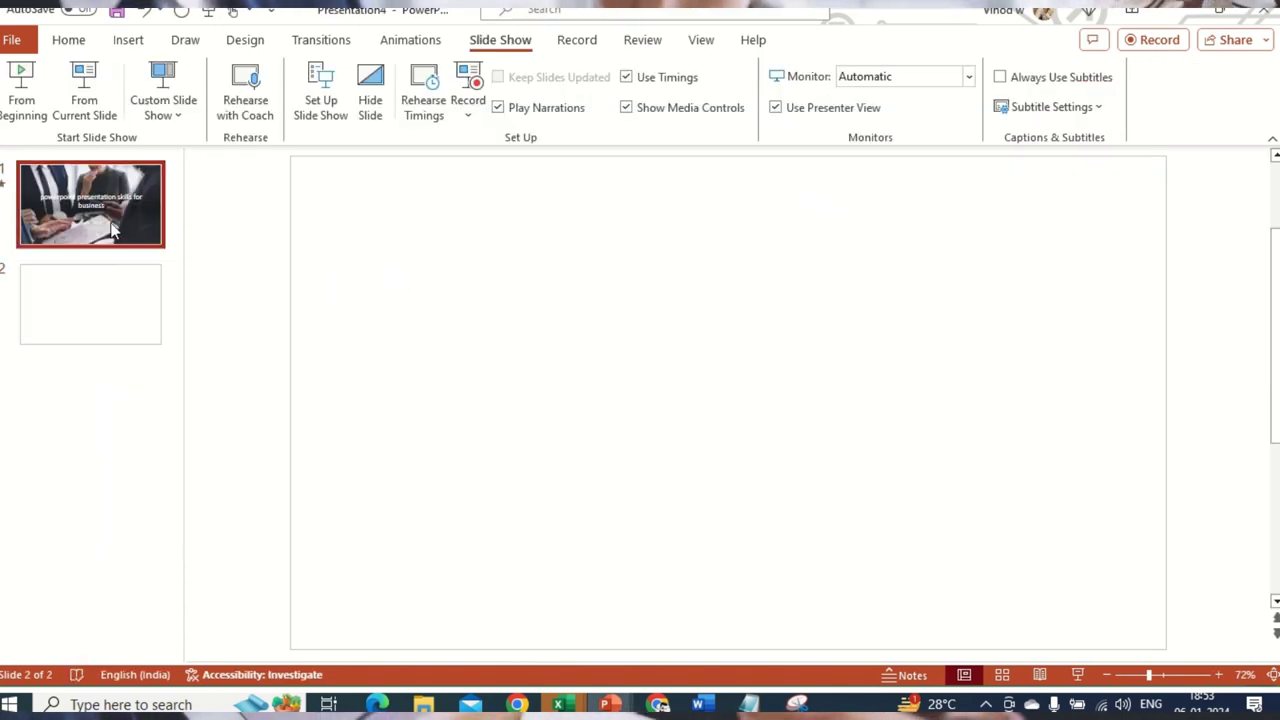
triple_click(988, 424)
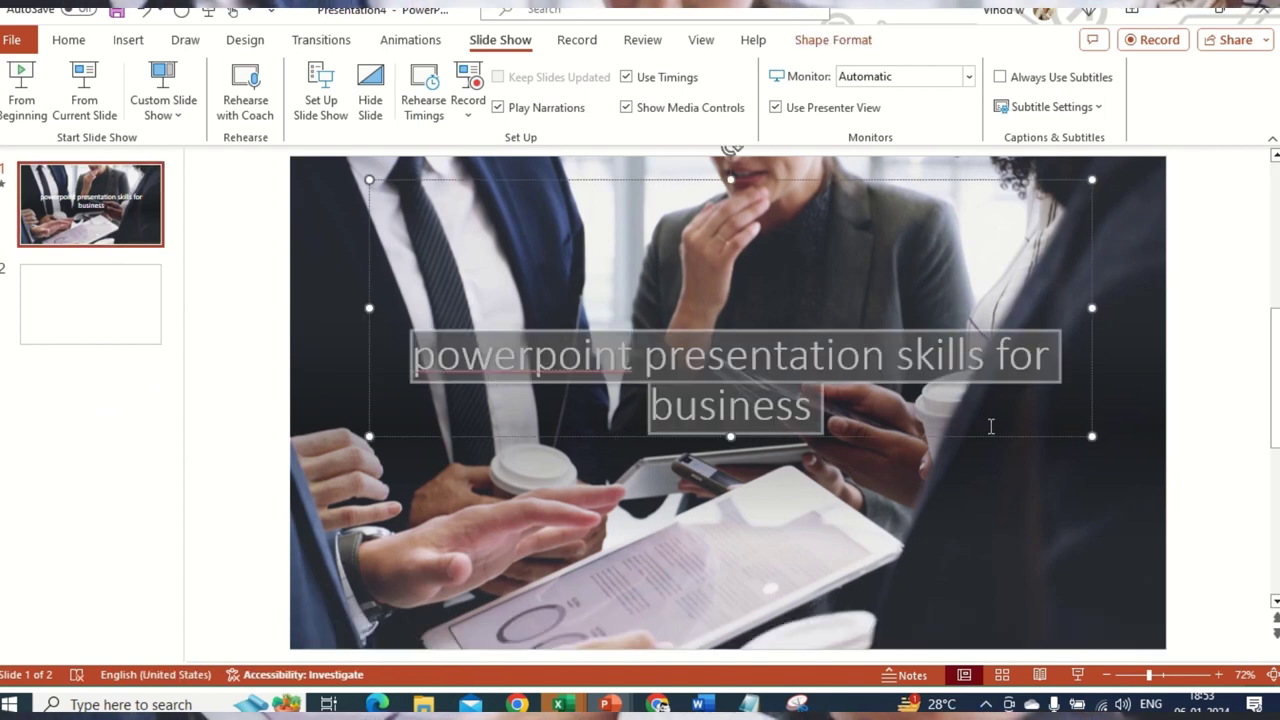
key(alt+Tab)
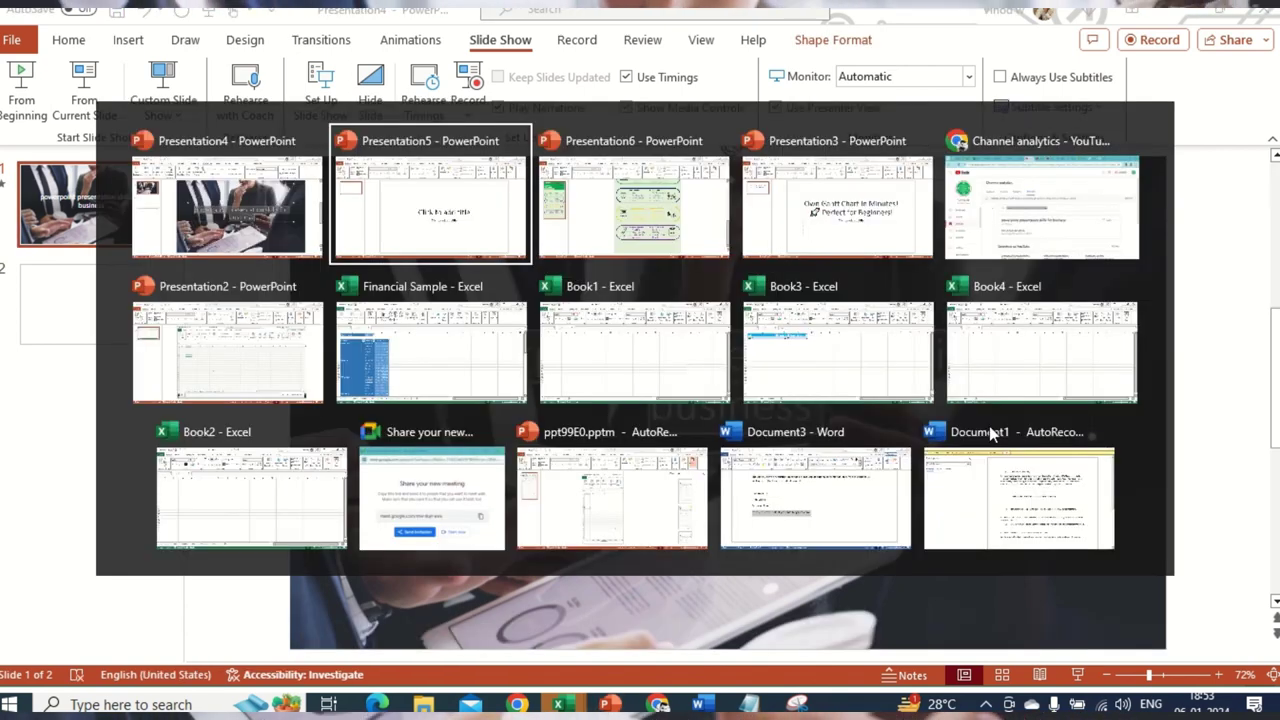
key(alt+Tab)
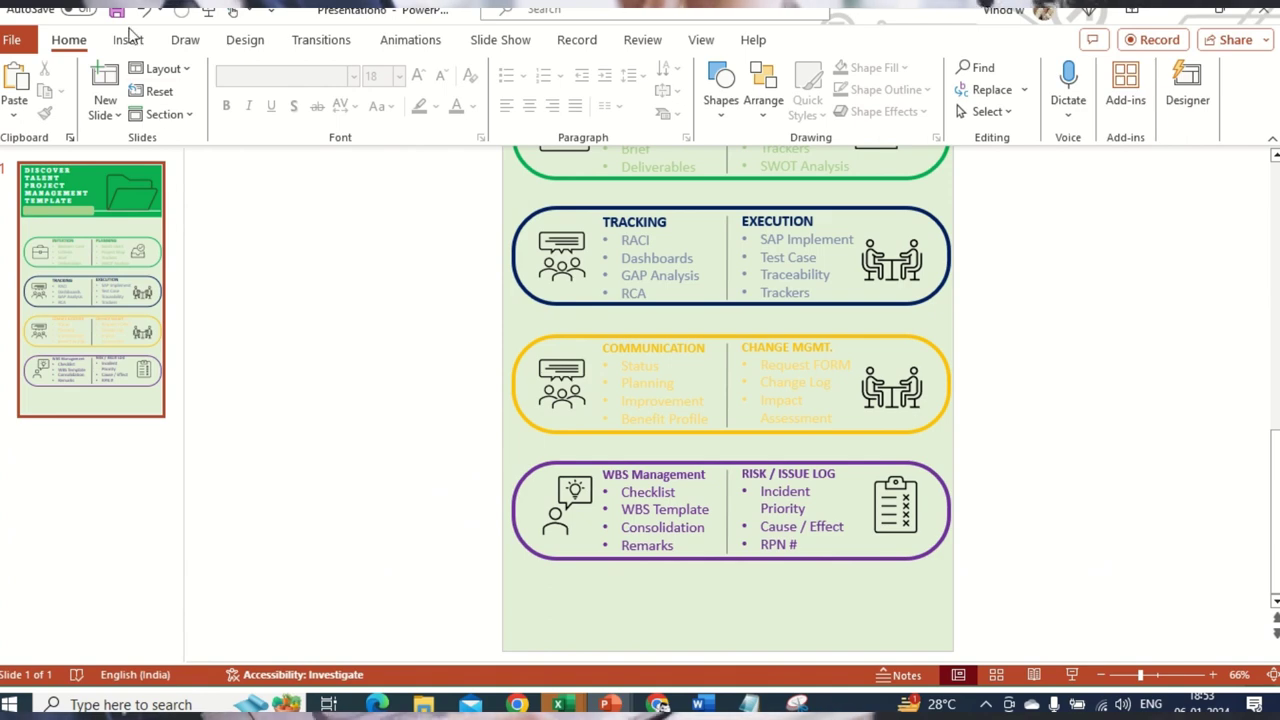
Add a new text box beside the slide and paste the copied title into it.
click(128, 40)
click(792, 92)
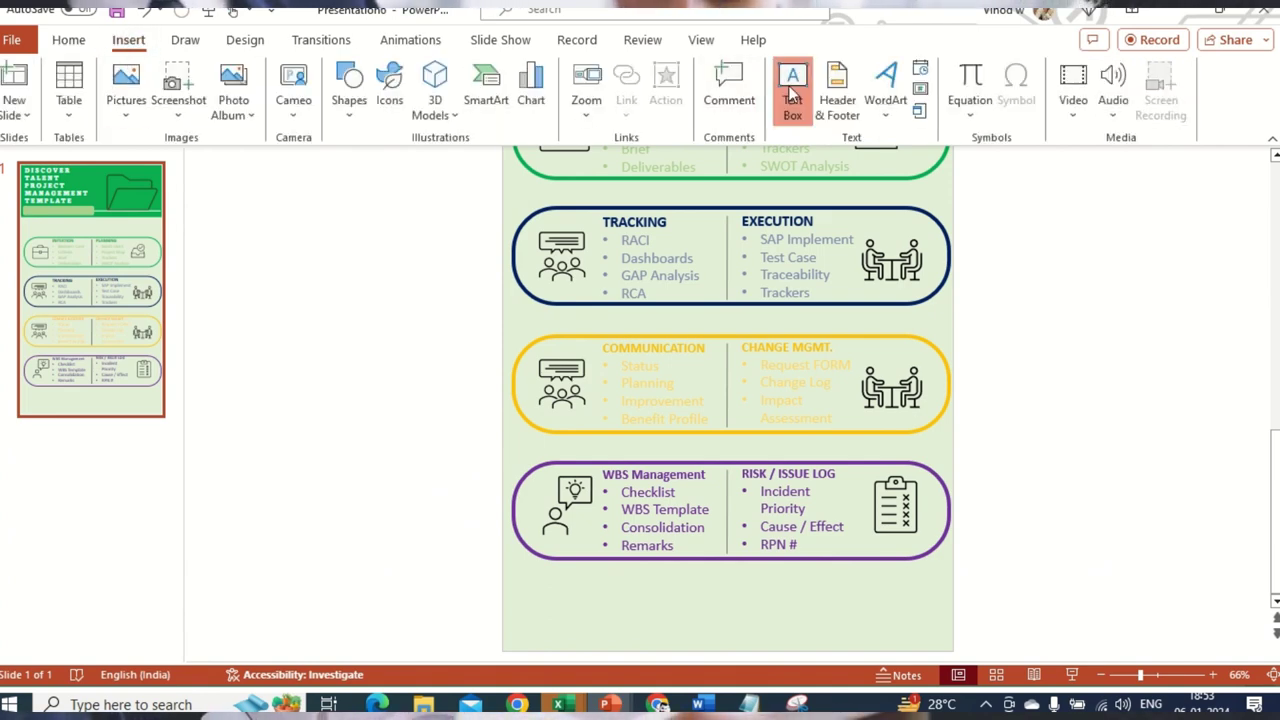
click(248, 515)
key(ctrl+v)
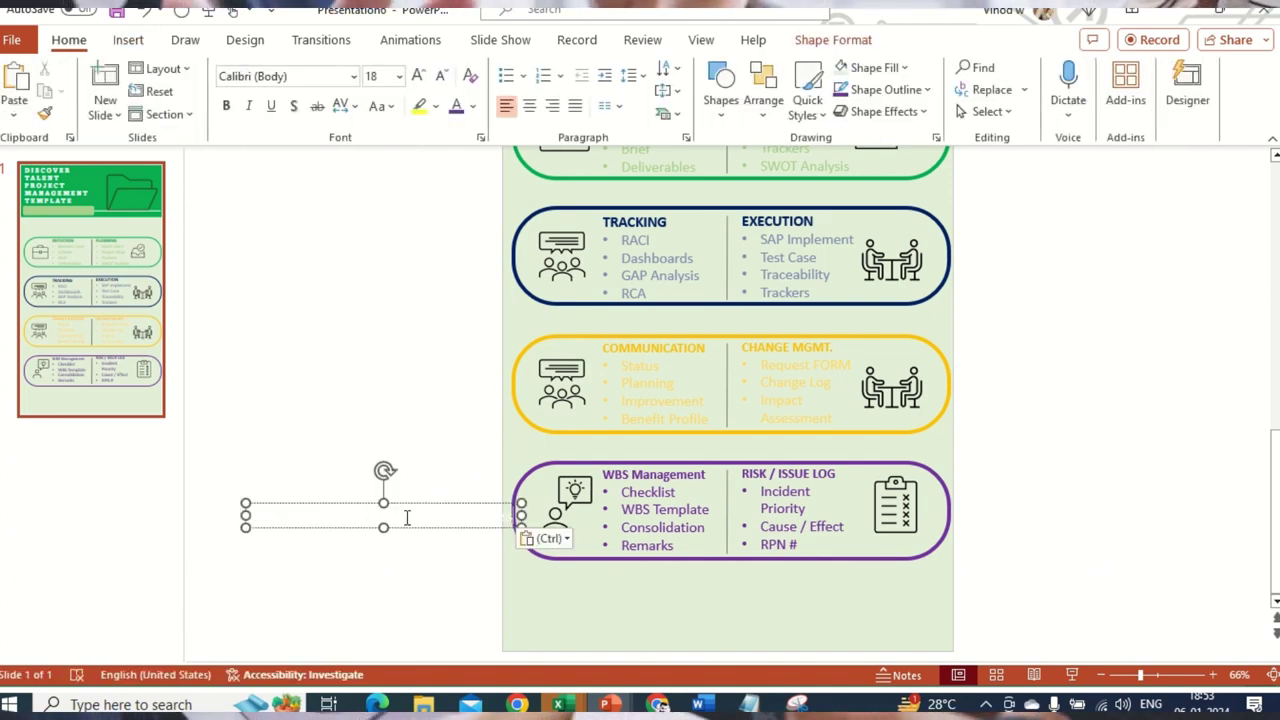
Capitalize Each Word in the title, darken its colour and enlarge it to 28 pt.
key(ctrl+a)
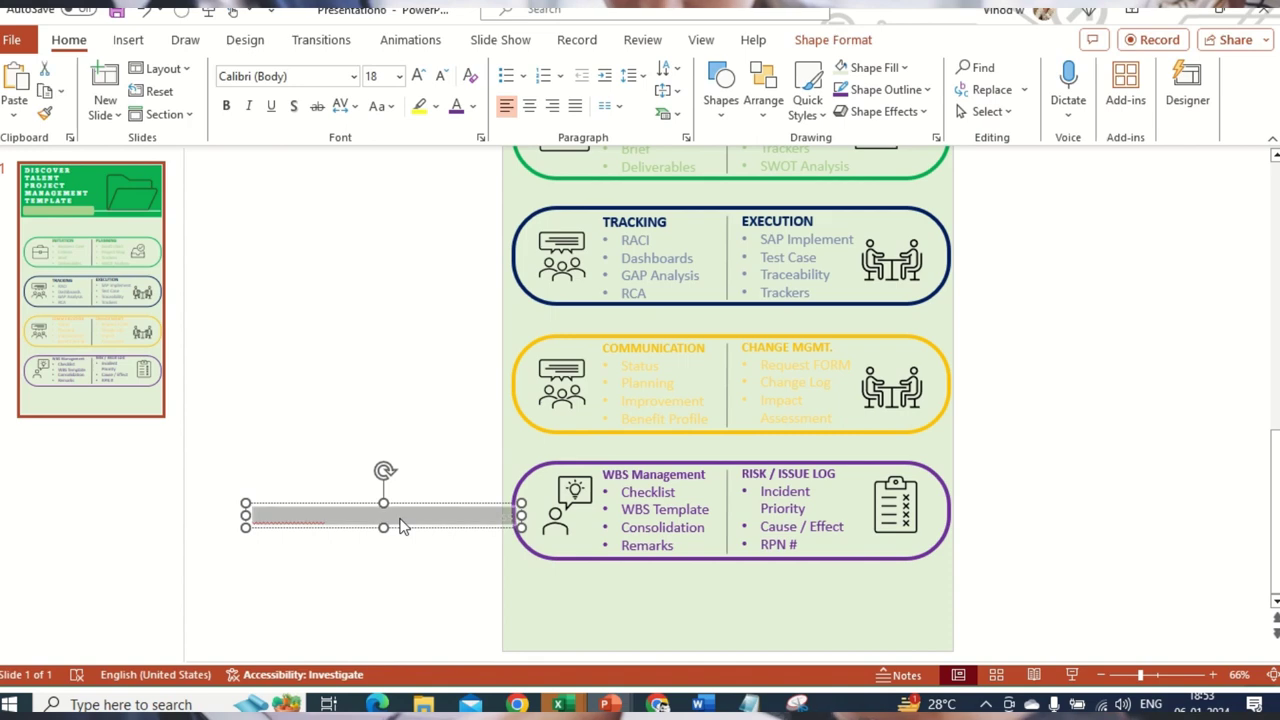
click(381, 106)
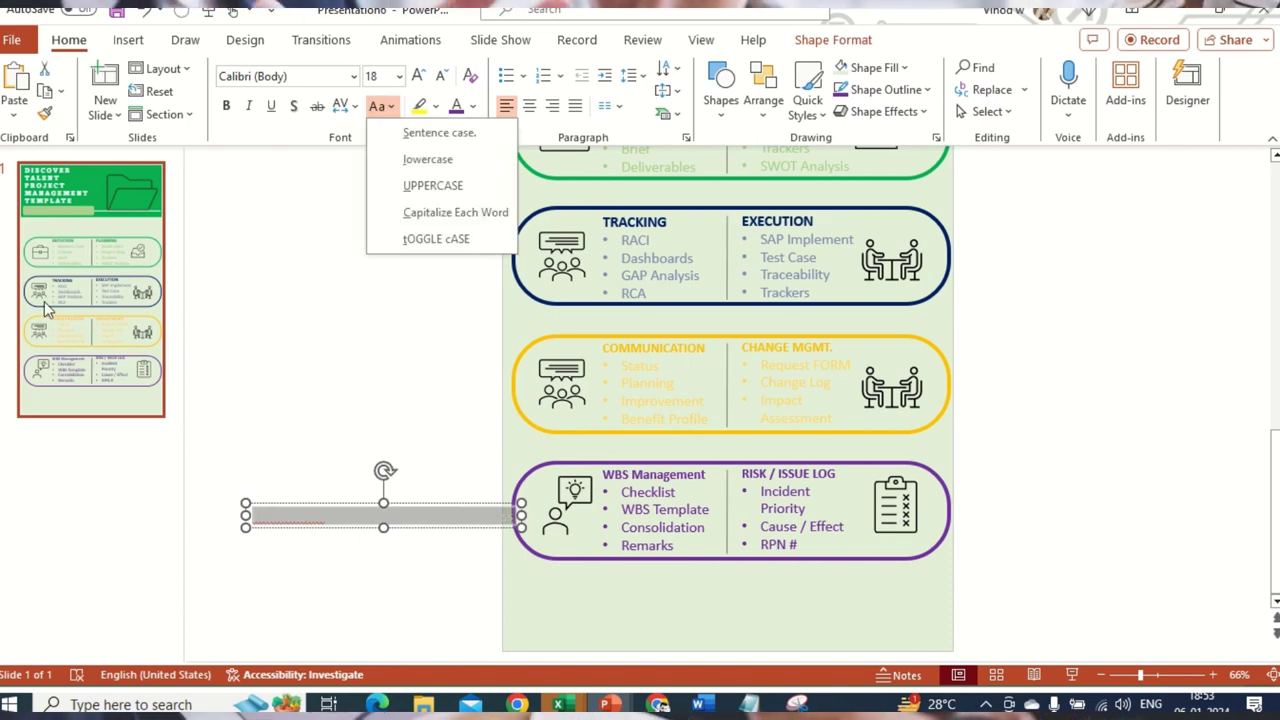
click(468, 213)
click(456, 106)
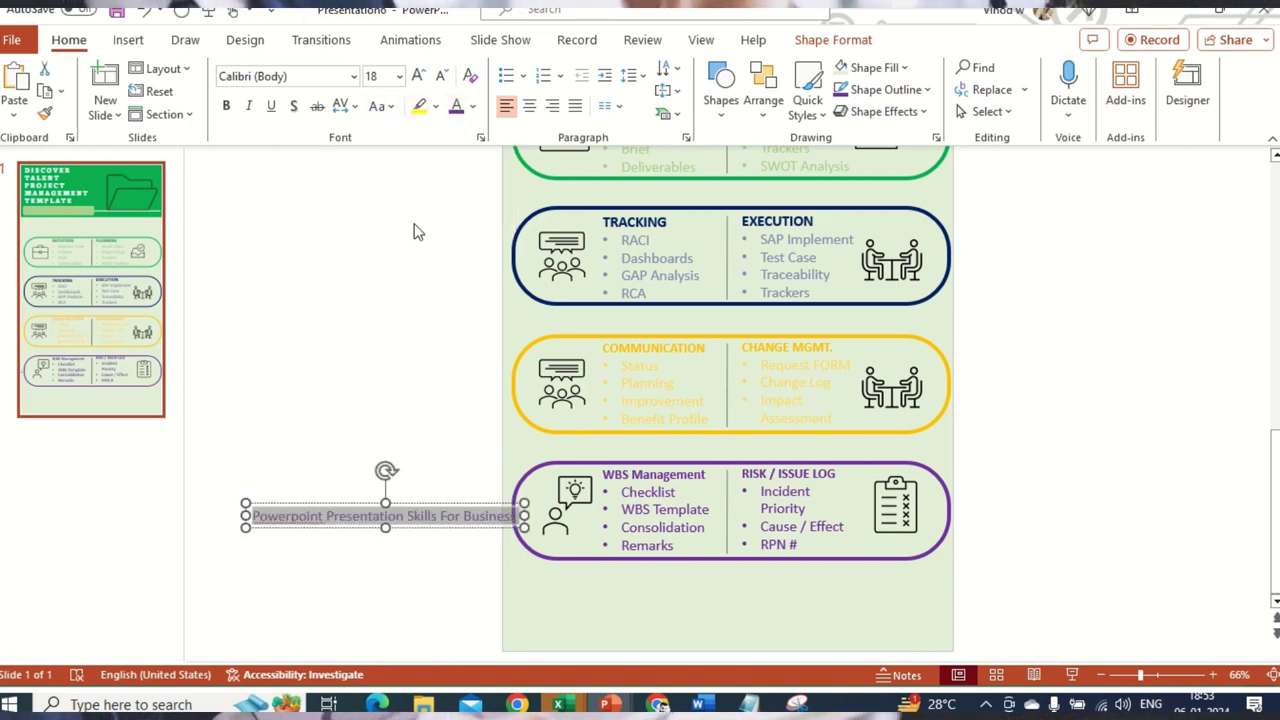
click(421, 76)
click(421, 76)
click(421, 76)
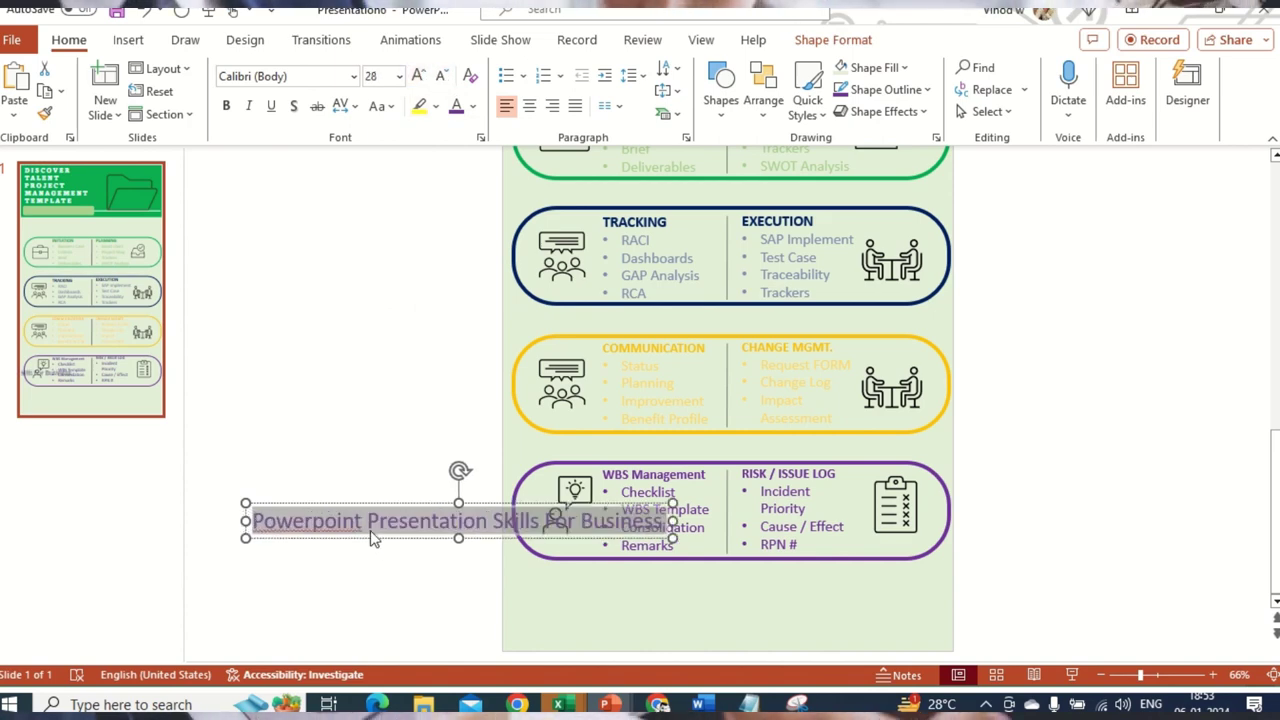
Move the title box below the purple pill and colour its text black.
drag(379, 501, 649, 588)
click(631, 610)
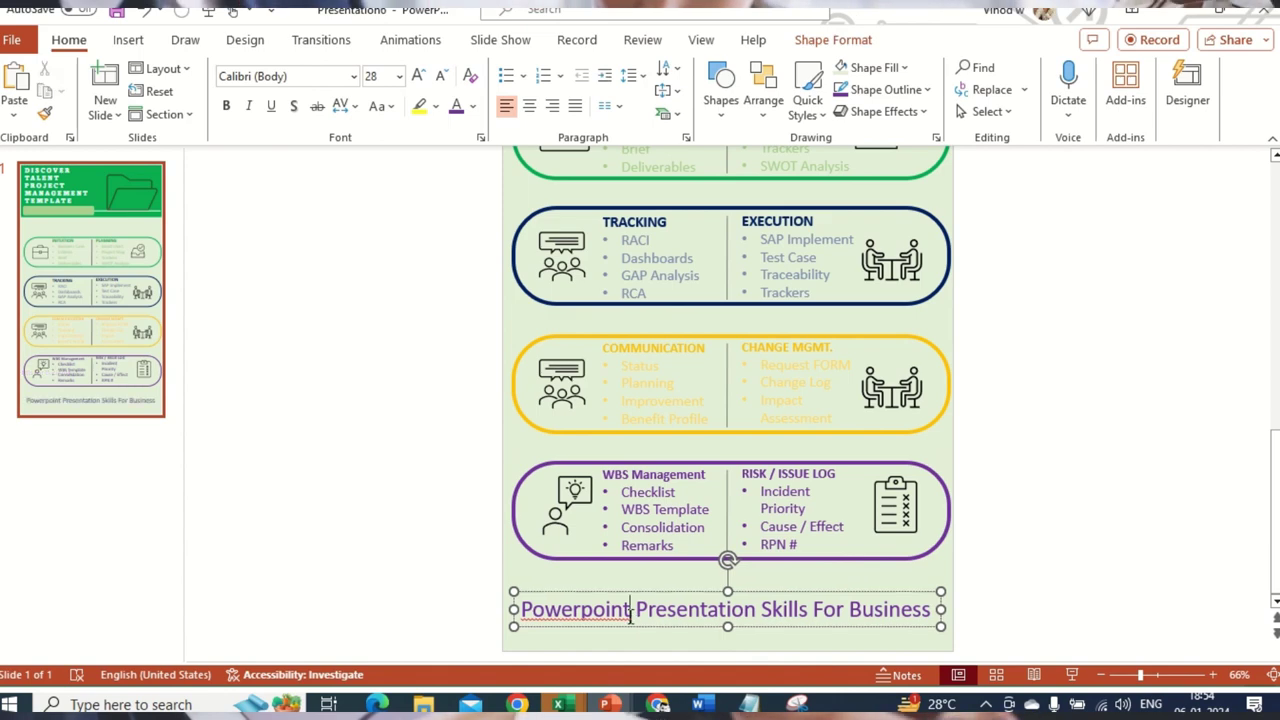
triple_click(651, 609)
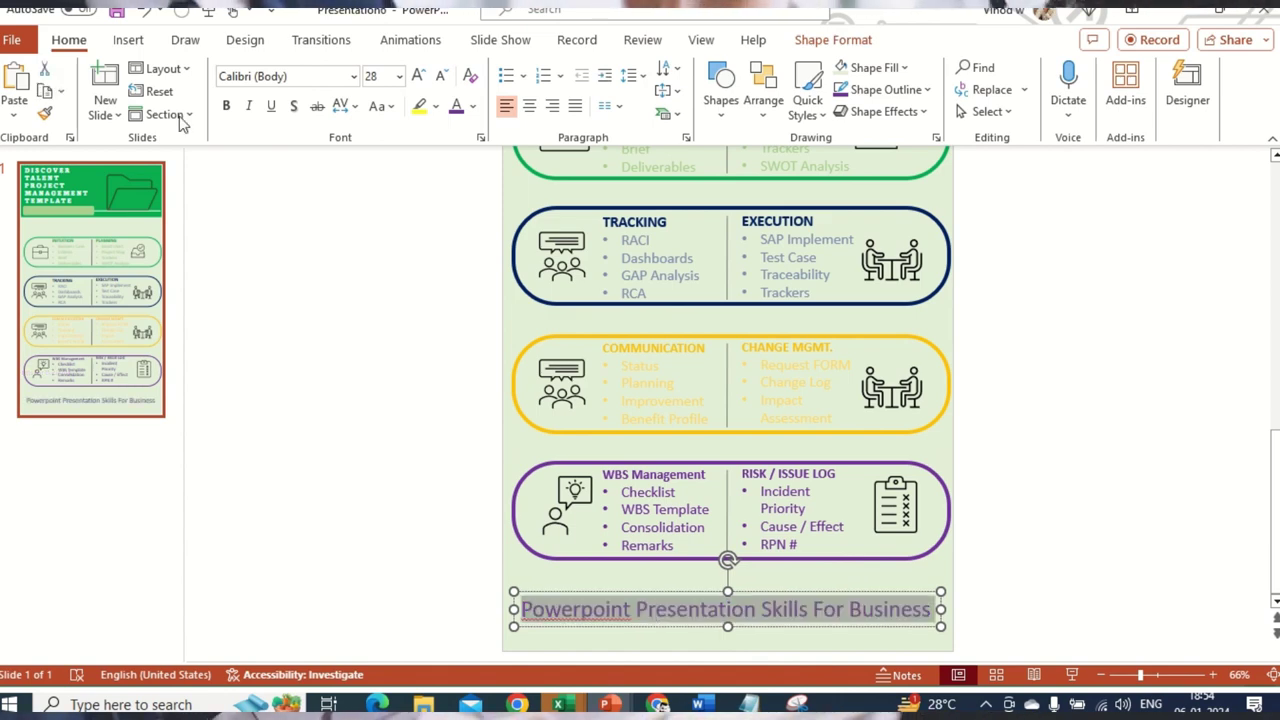
click(473, 106)
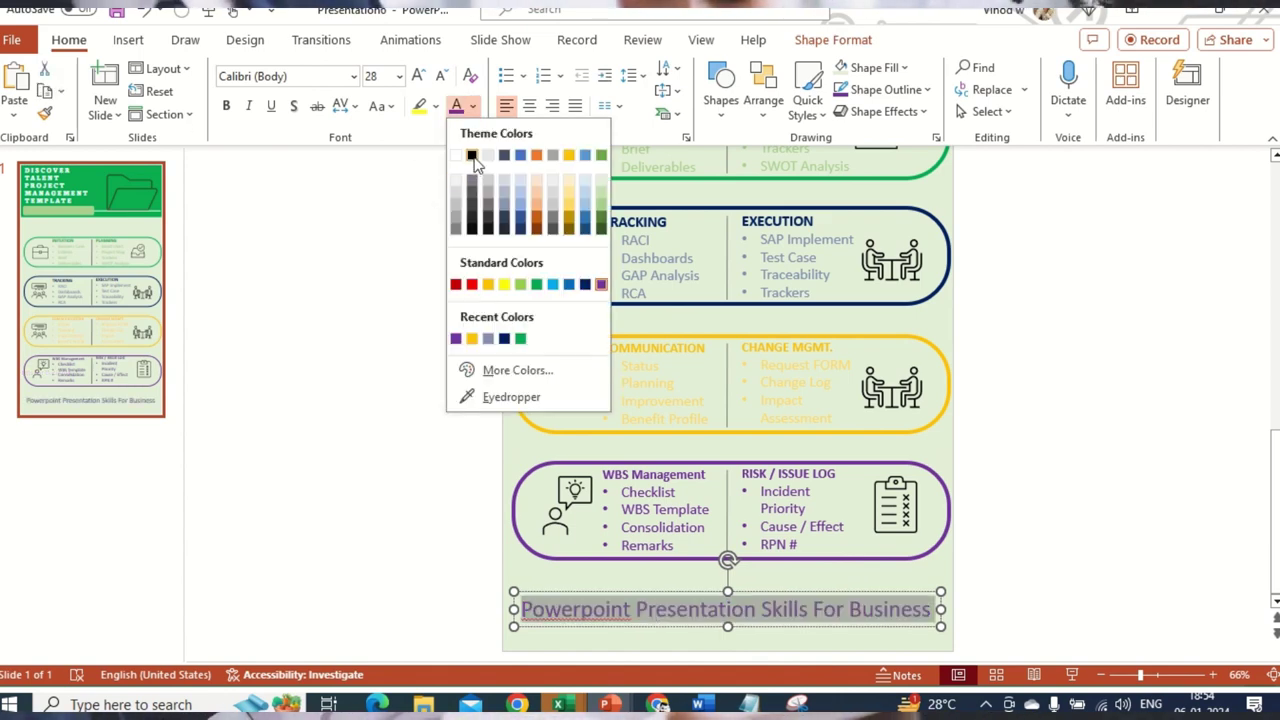
click(472, 157)
Correct 'Powerpoint' to 'PowerPoint', nudge the box slightly lower, and make the title bold.
click(594, 610)
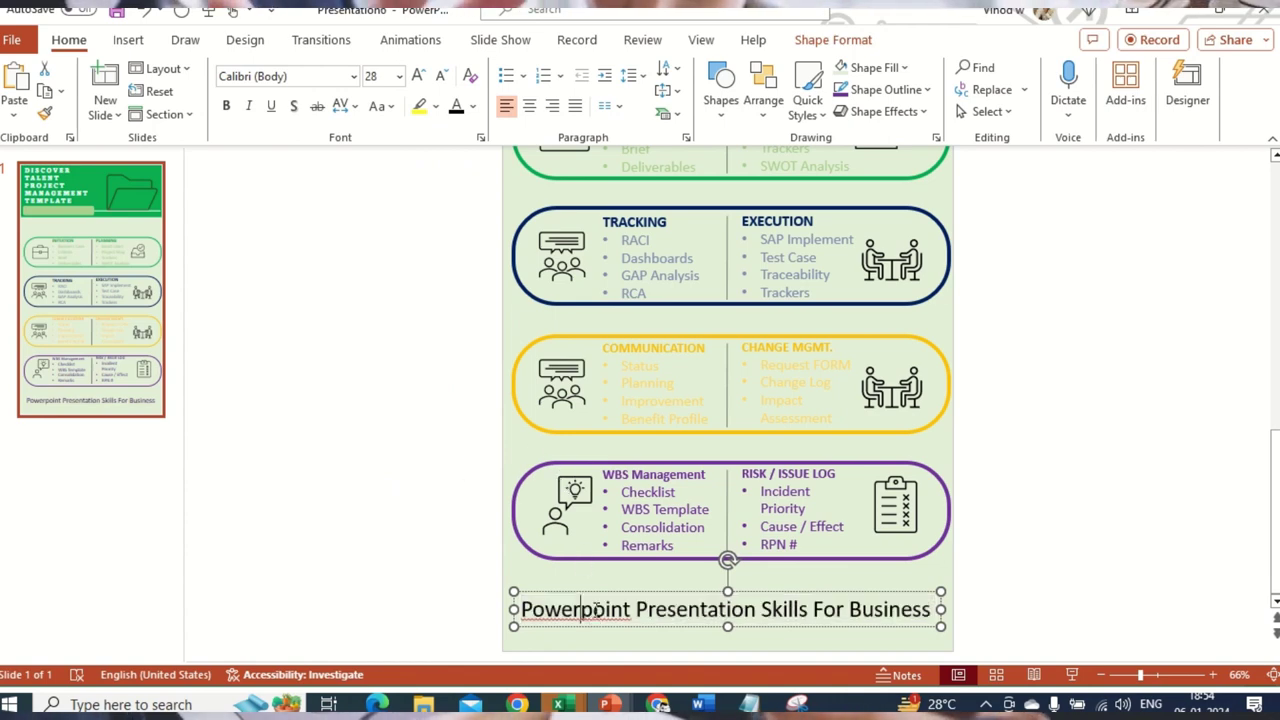
right_click(594, 610)
click(703, 490)
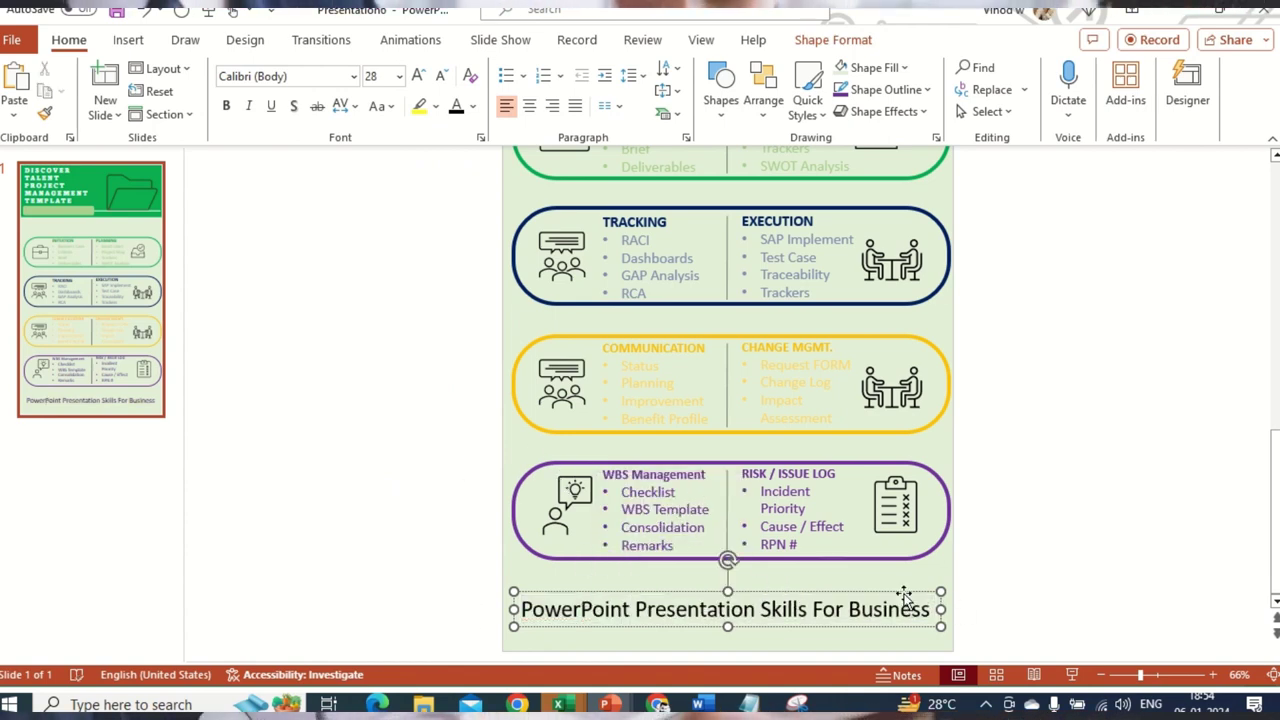
mouse_move(904, 597)
mouse_down()
mouse_move(908, 612)
mouse_move(904, 601)
mouse_up()
key(ctrl+b)
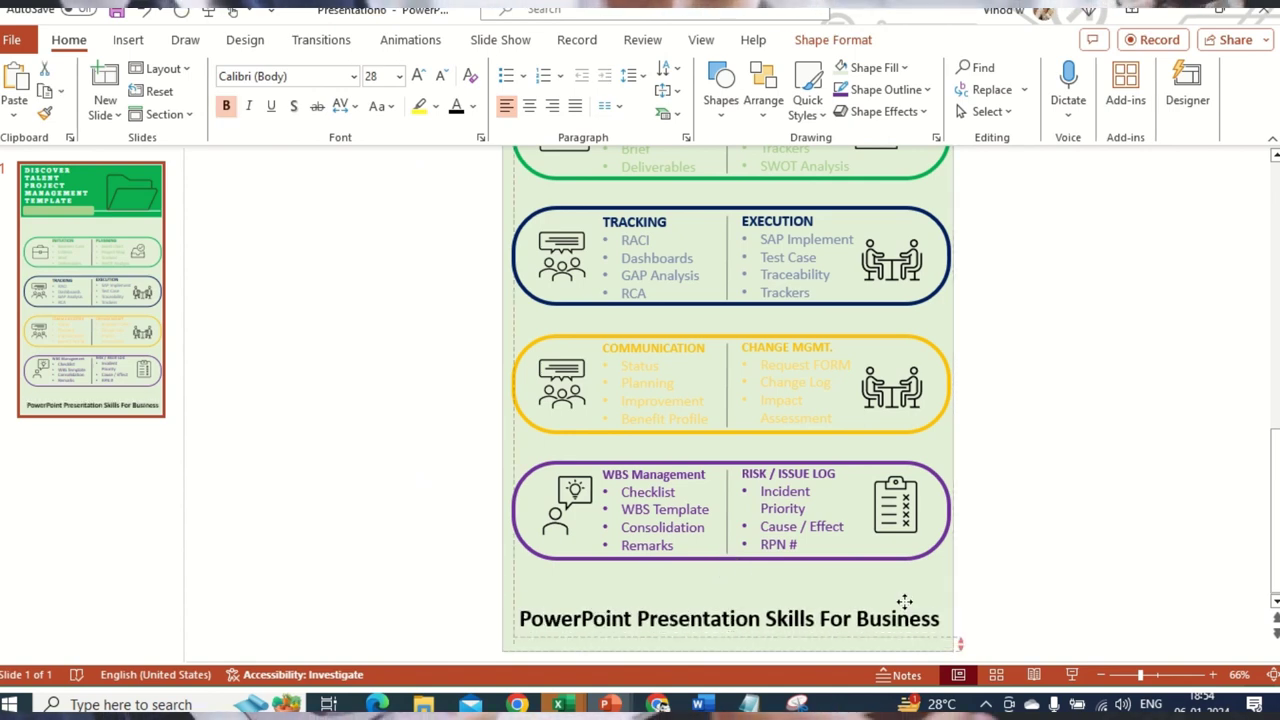
click(991, 549)
scroll(958, 568, up, 3)
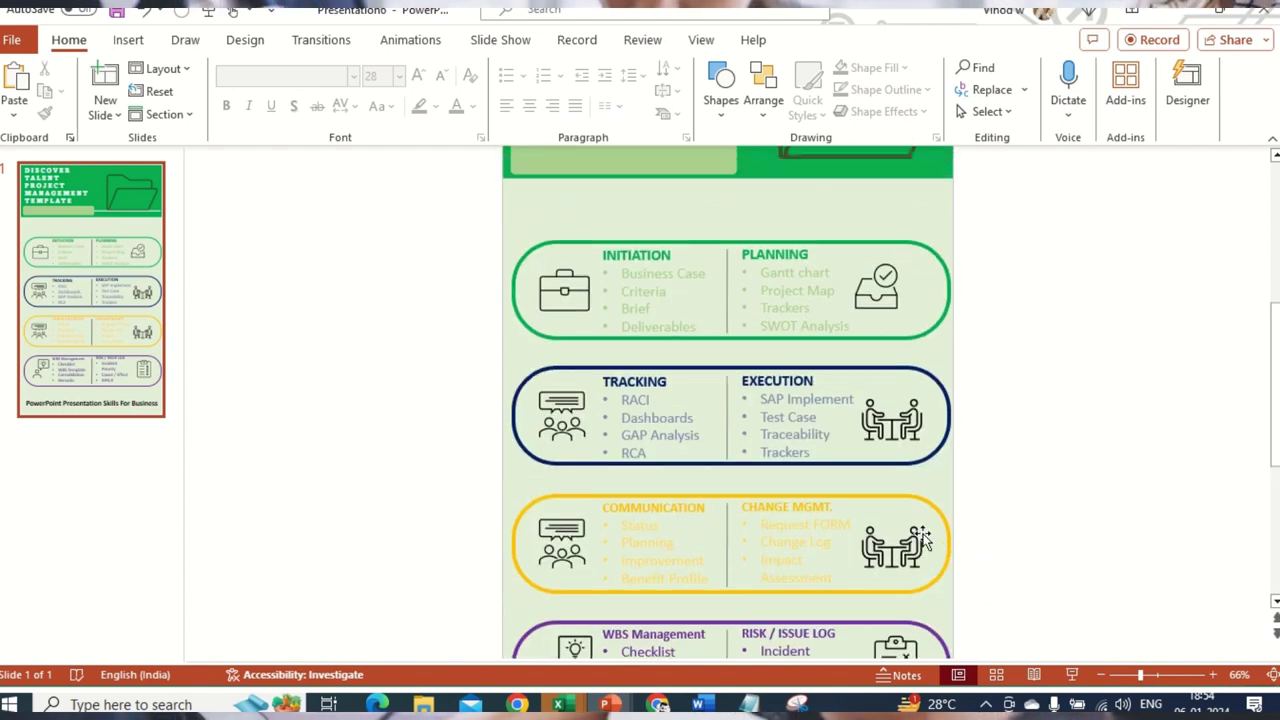
scroll(920, 537, up, 3)
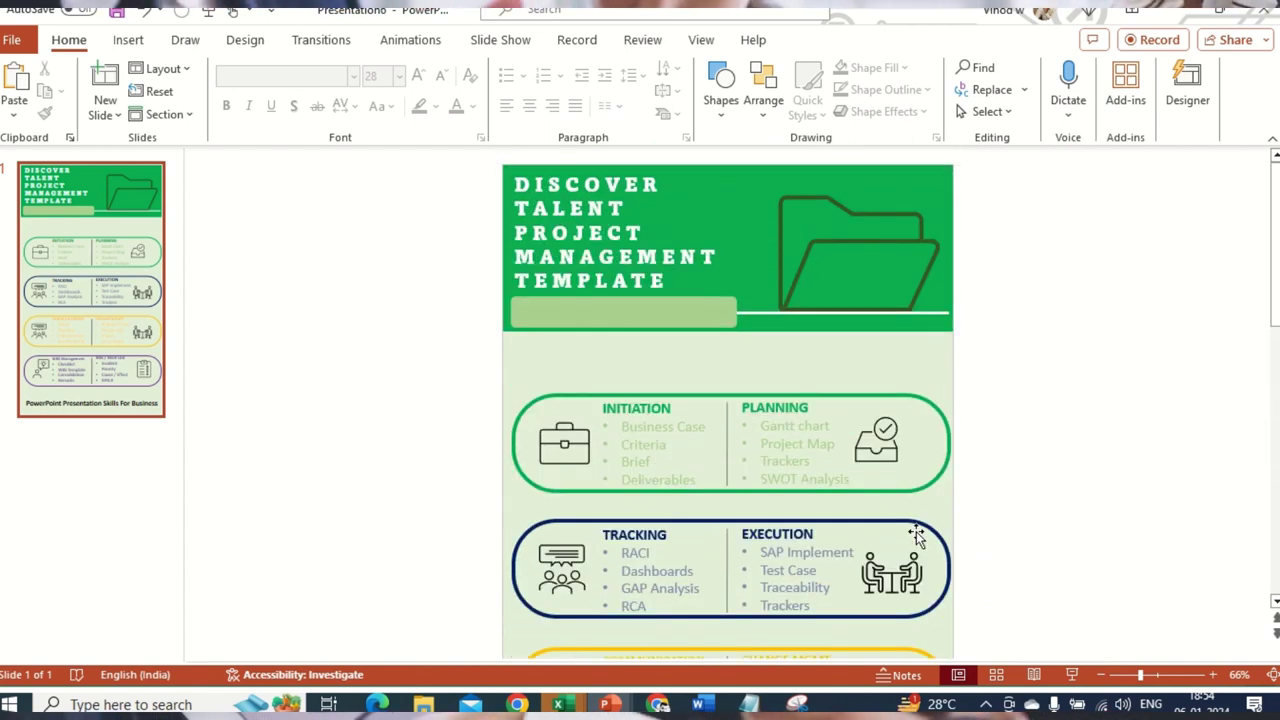
scroll(917, 537, down, 5)
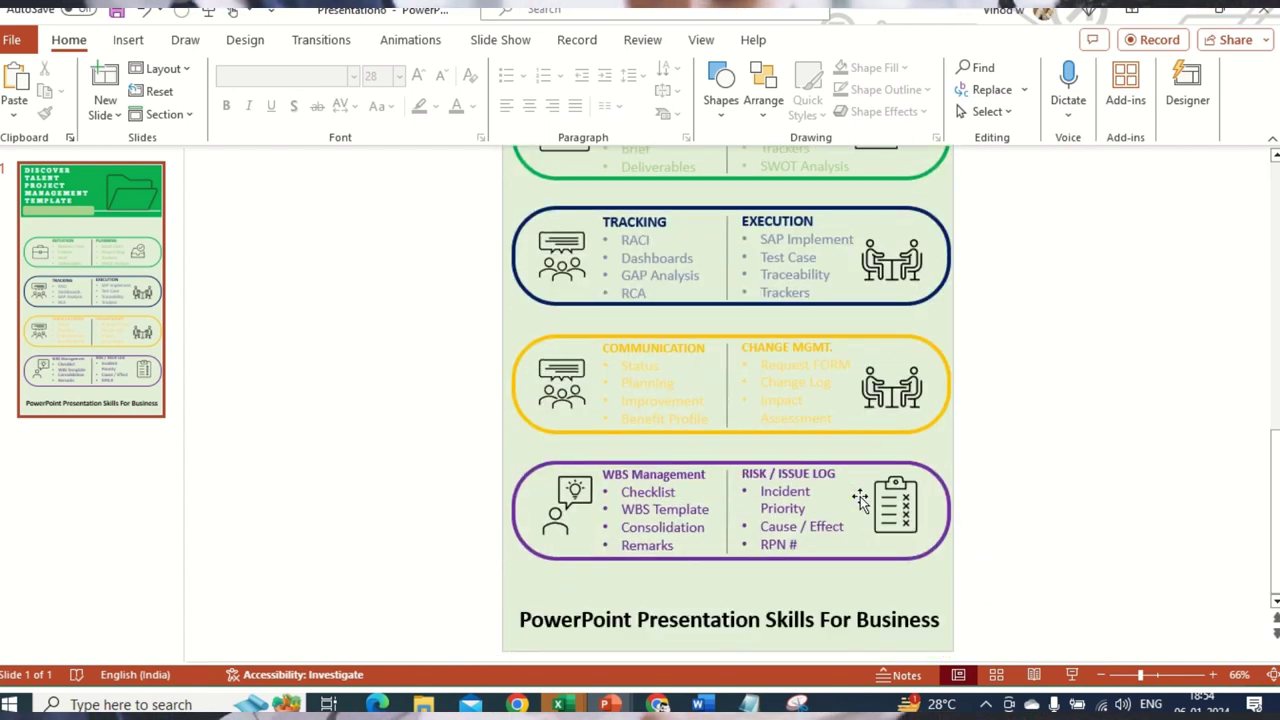